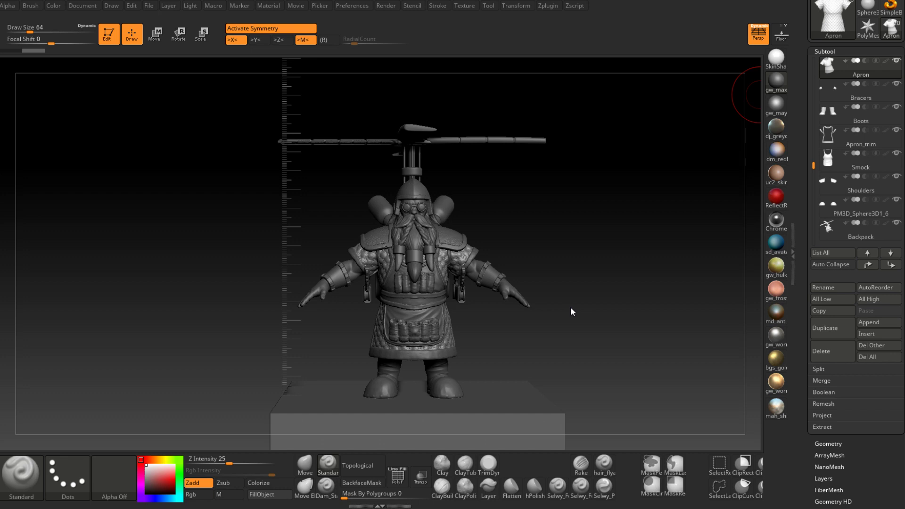
# - Hide the HelmetBase and Goggles subtools of the dwarf character
pyautogui.moveTo(571, 250); pyautogui.dragTo(530, 241, button='right')
pyautogui.keyDown('alt'); pyautogui.moveTo(459, 204); pyautogui.dragTo(646, 309, button='right'); pyautogui.keyUp('alt')
pyautogui.keyDown('ctrl'); pyautogui.moveTo(542, 212); pyautogui.dragTo(562, 257, button='right'); pyautogui.keyUp('ctrl')
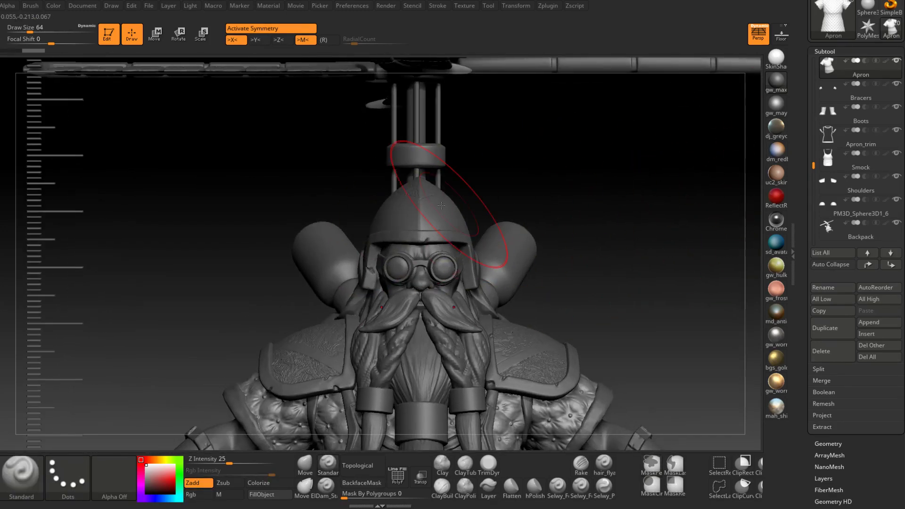
pyautogui.keyDown('alt'); pyautogui.click(453, 213); pyautogui.keyUp('alt')
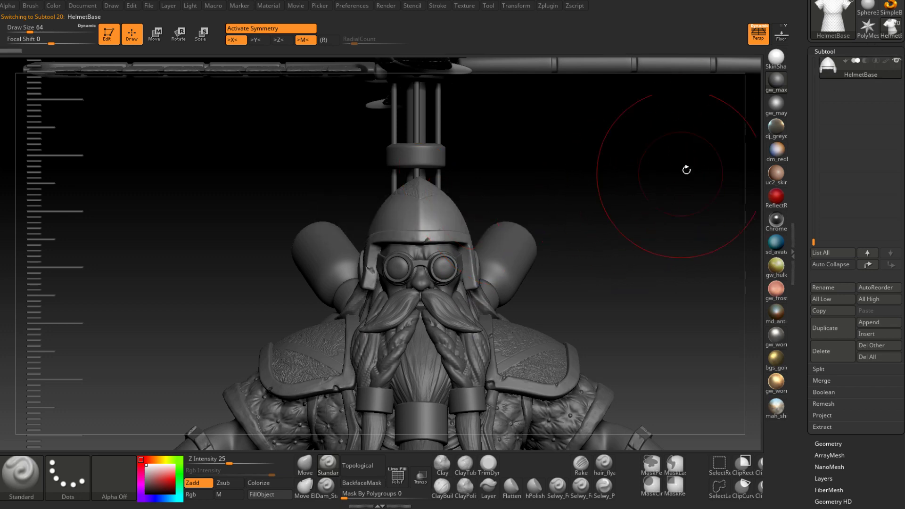
pyautogui.keyDown('alt'); pyautogui.click(455, 263); pyautogui.keyUp('alt')
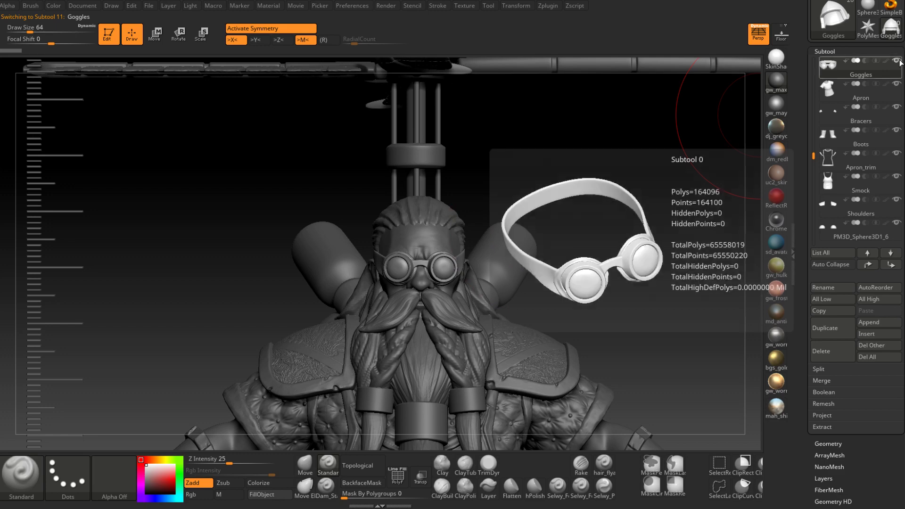
pyautogui.click(897, 61)
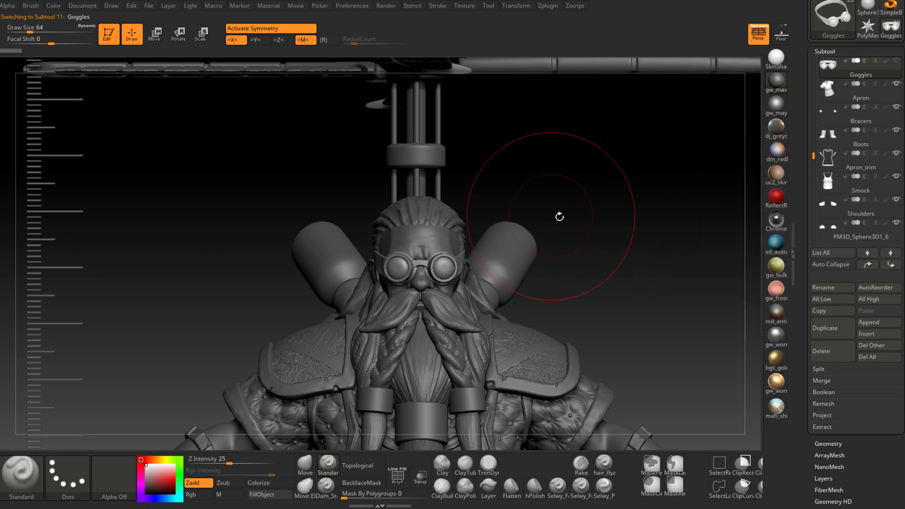
# - Hide the remaining goggle parts and the beard and moustache pieces, then make the hair subtool active
pyautogui.moveTo(559, 217); pyautogui.dragTo(415, 207)
pyautogui.keyDown('alt'); pyautogui.click(448, 190); pyautogui.keyUp('alt')
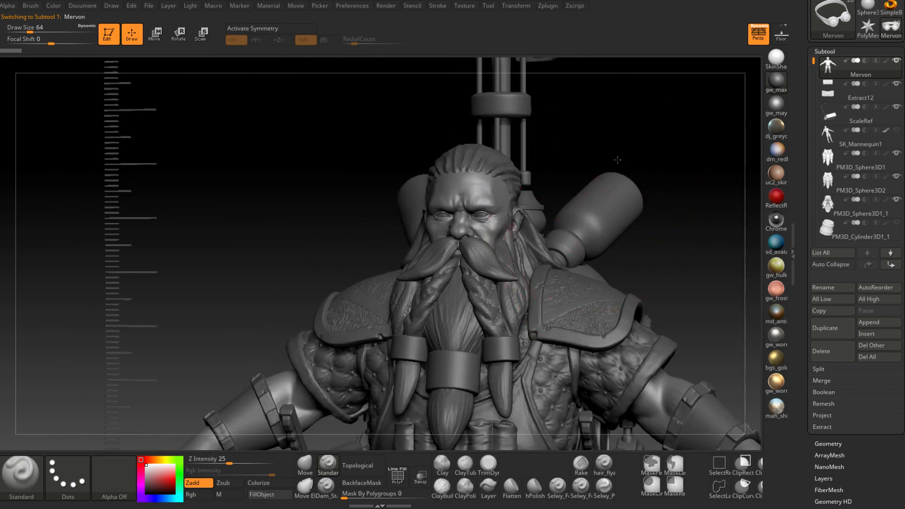
pyautogui.moveTo(616, 159); pyautogui.dragTo(480, 247)
pyautogui.keyDown('alt'); pyautogui.click(489, 250); pyautogui.keyUp('alt')
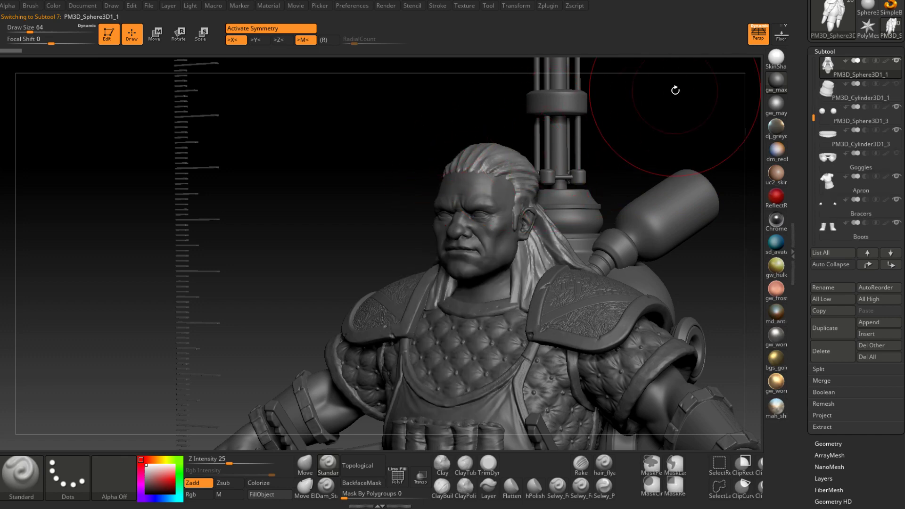
# - Hide the hair subtool and make the Mervon body mesh the active subtool
pyautogui.moveTo(677, 90); pyautogui.dragTo(698, 86)
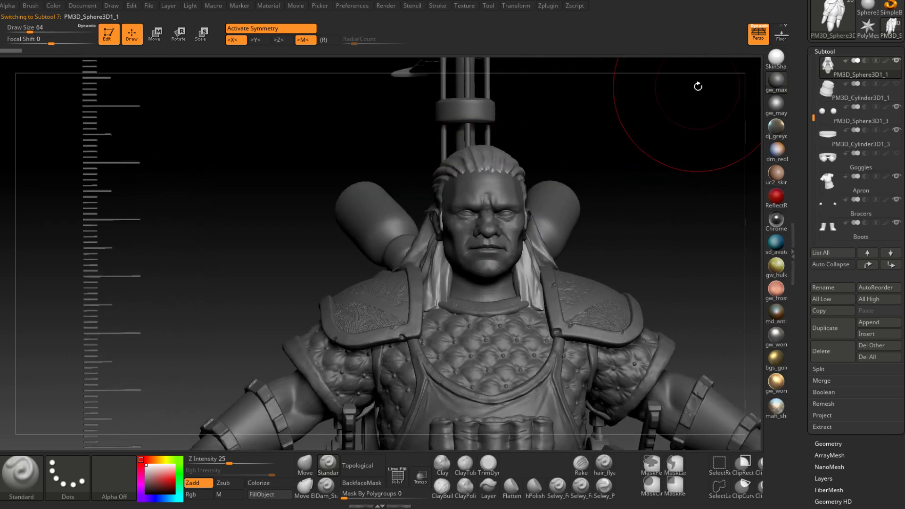
pyautogui.moveTo(620, 132); pyautogui.dragTo(654, 136)
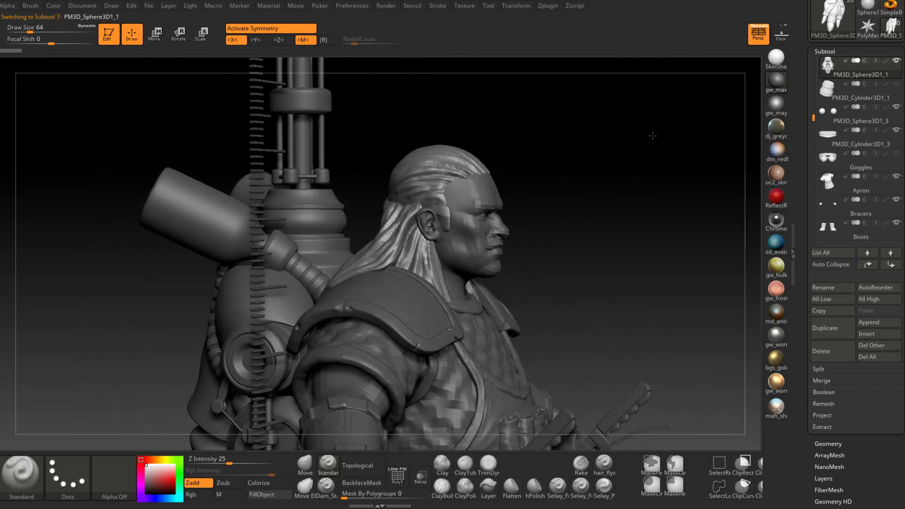
pyautogui.moveTo(592, 268); pyautogui.dragTo(560, 272)
pyautogui.moveTo(560, 272); pyautogui.dragTo(569, 272, button='right')
pyautogui.moveTo(624, 228)
pyautogui.keyDown('alt'); pyautogui.mouseDown(button='right')
pyautogui.moveTo(573, 219)
pyautogui.moveTo(529, 261)
pyautogui.mouseUp(button='right'); pyautogui.keyUp('alt')
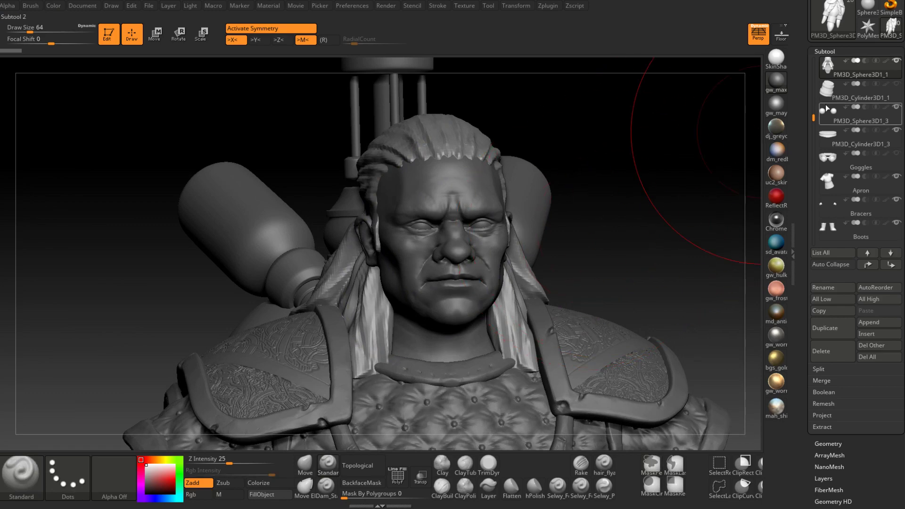
pyautogui.moveTo(650, 161)
pyautogui.mouseDown()
pyautogui.moveTo(623, 209)
pyautogui.moveTo(590, 205)
pyautogui.mouseUp()
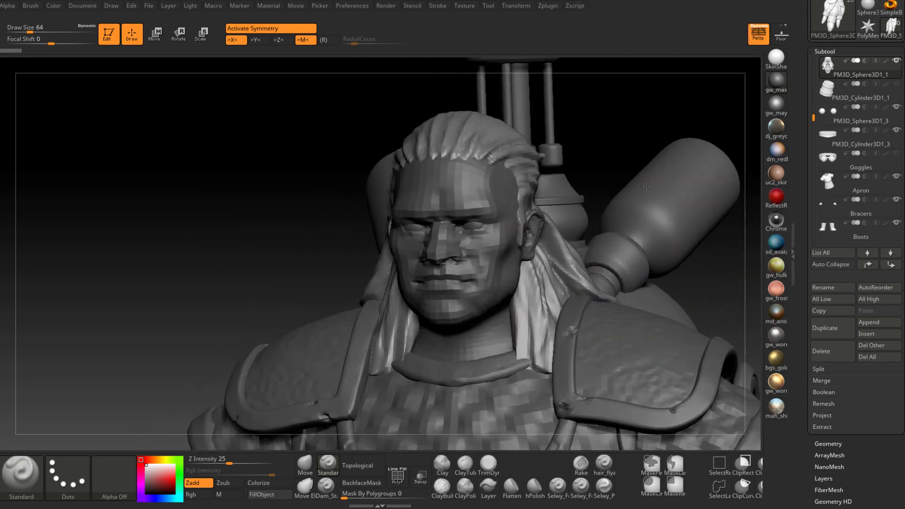
pyautogui.click(896, 61)
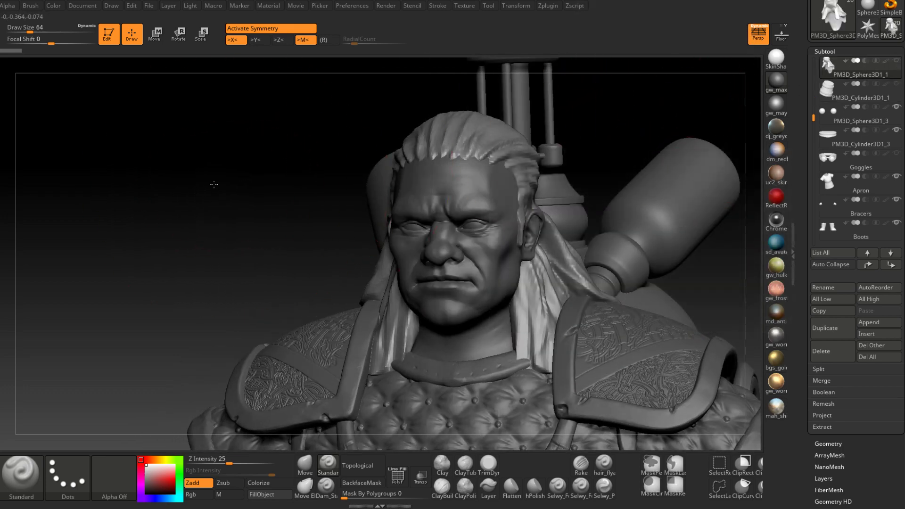
pyautogui.keyDown('alt'); pyautogui.click(485, 216); pyautogui.keyUp('alt')
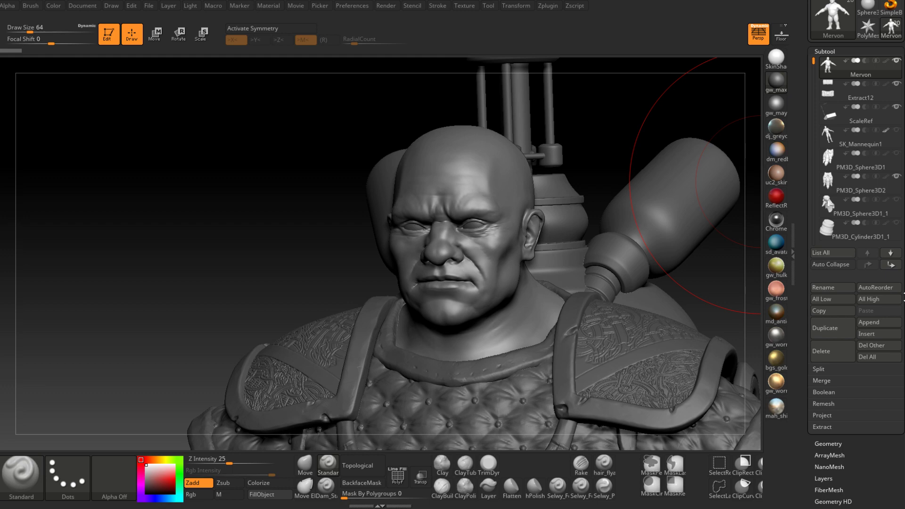
# - Append a Sphere3D as a new subtool and make it active
pyautogui.moveTo(645, 115); pyautogui.dragTo(618, 115)
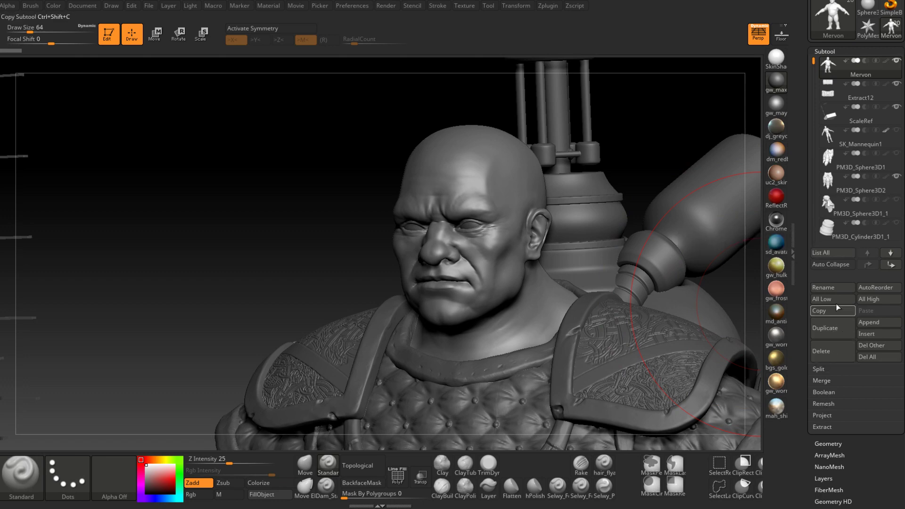
pyautogui.click(857, 323)
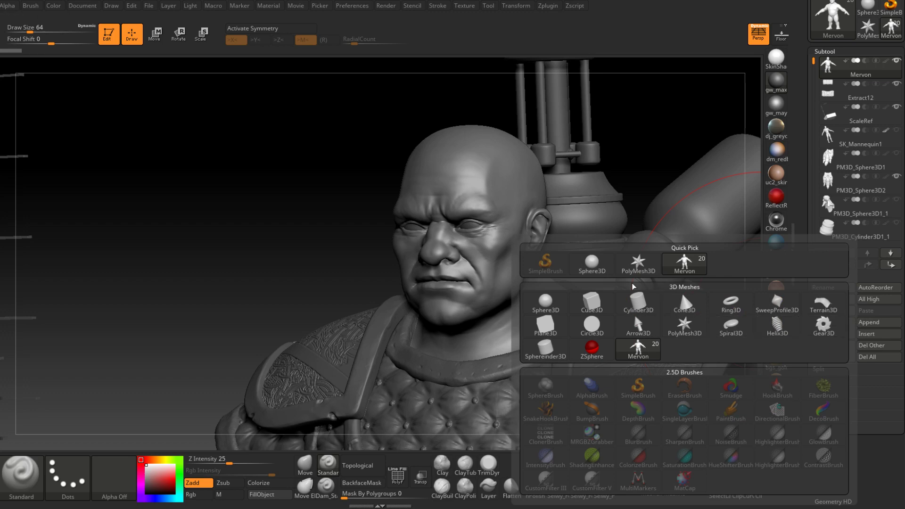
pyautogui.click(592, 262)
pyautogui.keyDown('alt'); pyautogui.click(598, 154); pyautogui.keyUp('alt')
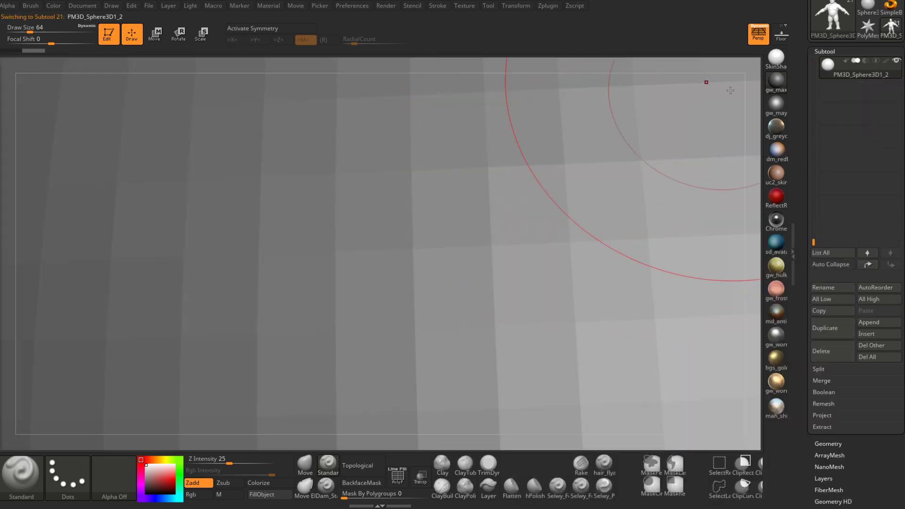
# - Import Head_Retop.obj into the active sphere subtool to replace its mesh
pyautogui.moveTo(801, 31); pyautogui.dragTo(802, 134)
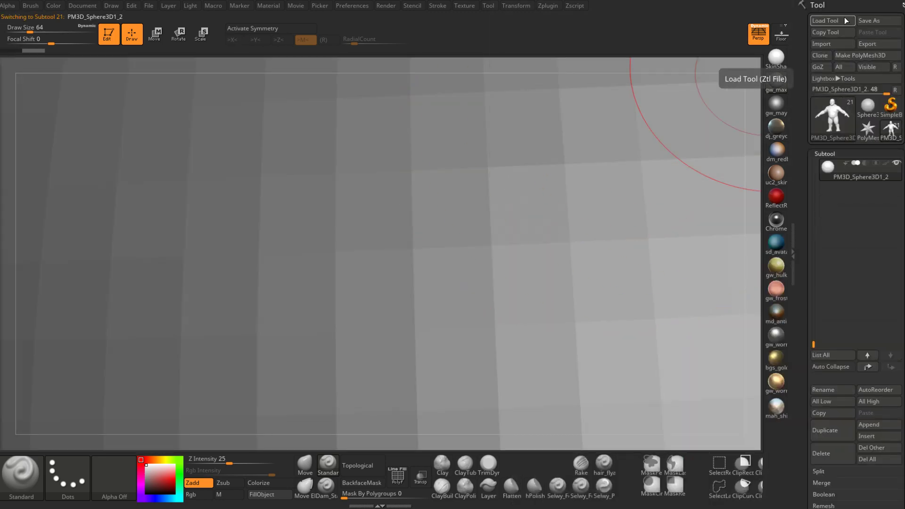
pyautogui.click(830, 44)
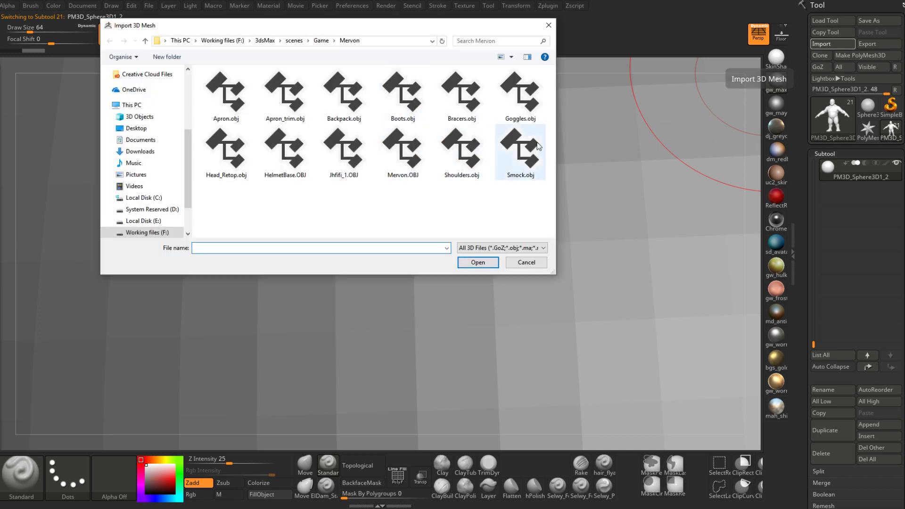
pyautogui.doubleClick(229, 154)
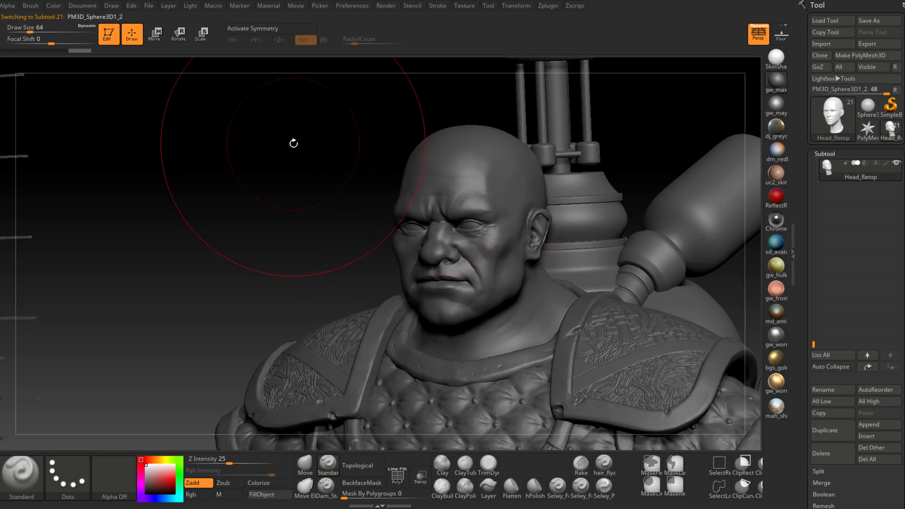
# - Move the imported Head_Retop mesh down from above the rotor until it overlaps the sculpted bald head
pyautogui.keyDown('shift'); pyautogui.moveTo(293, 143); pyautogui.dragTo(541, 224); pyautogui.keyUp('shift')
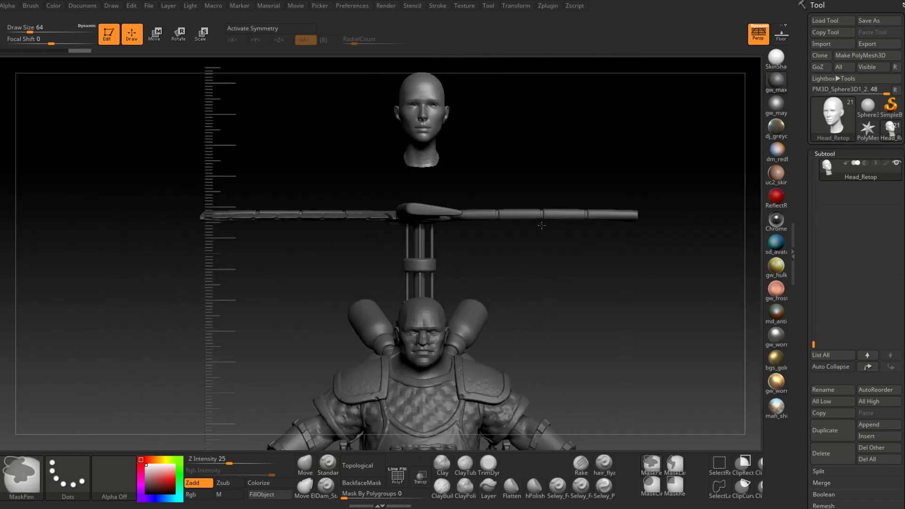
pyautogui.moveTo(597, 141); pyautogui.dragTo(559, 138)
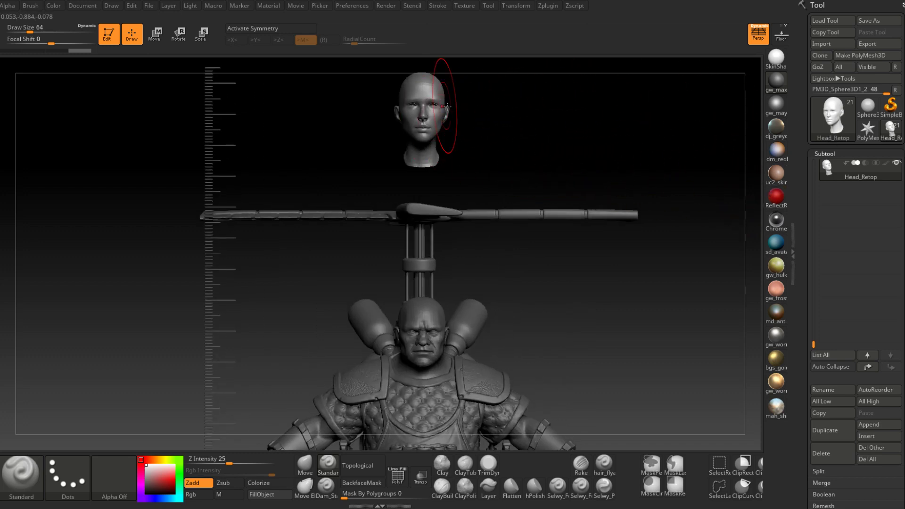
pyautogui.moveTo(607, 159)
pyautogui.mouseDown()
pyautogui.moveTo(576, 158)
pyautogui.moveTo(598, 158)
pyautogui.mouseUp()
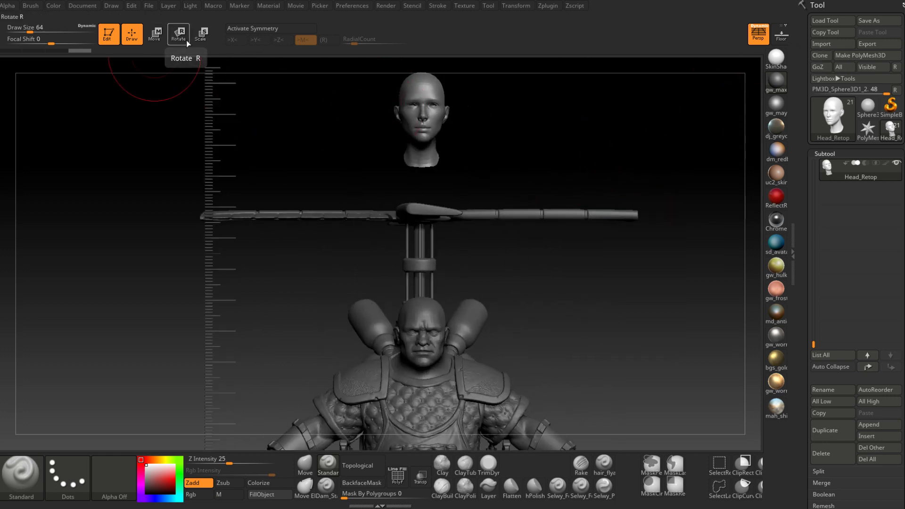
pyautogui.click(160, 36)
pyautogui.moveTo(594, 155); pyautogui.dragTo(455, 318)
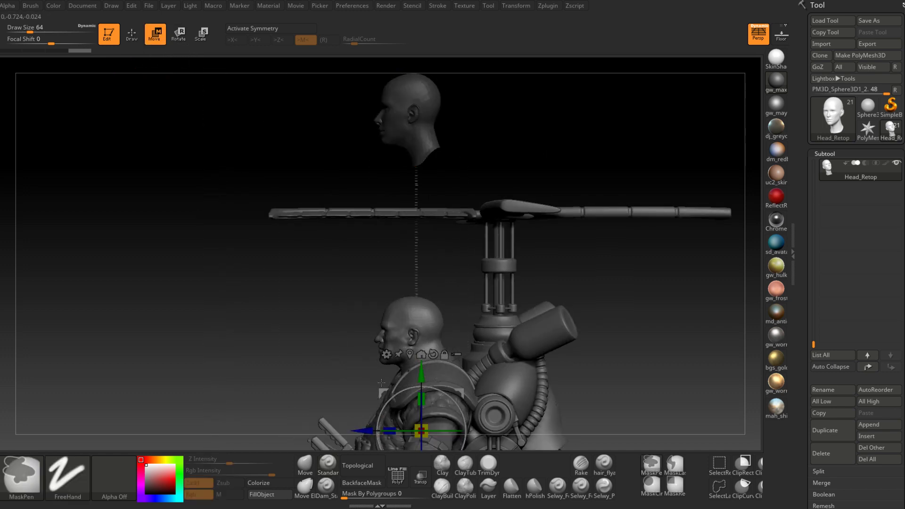
pyautogui.moveTo(421, 372); pyautogui.dragTo(671, 268)
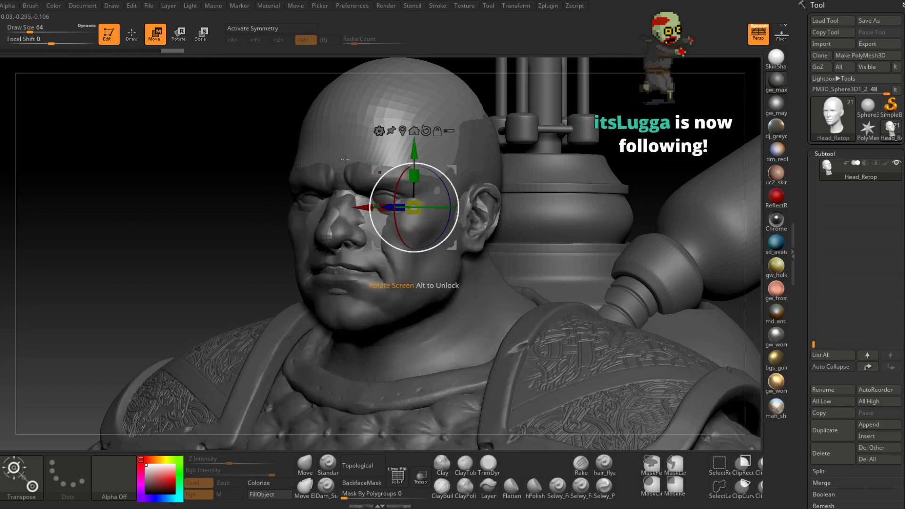
# - Reshape the Head_Retop cranium to the sculpt using the Move brush with X symmetry and draw size 56
pyautogui.press('q')
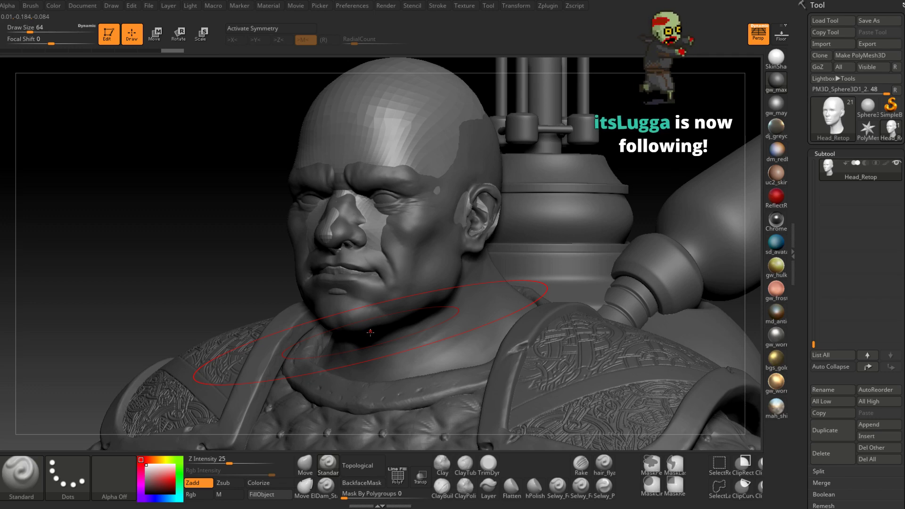
pyautogui.click(304, 463)
pyautogui.moveTo(242, 142)
pyautogui.mouseDown()
pyautogui.moveTo(349, 217)
pyautogui.moveTo(364, 196)
pyautogui.moveTo(493, 216)
pyautogui.moveTo(417, 220)
pyautogui.moveTo(397, 191)
pyautogui.moveTo(420, 145)
pyautogui.mouseUp()
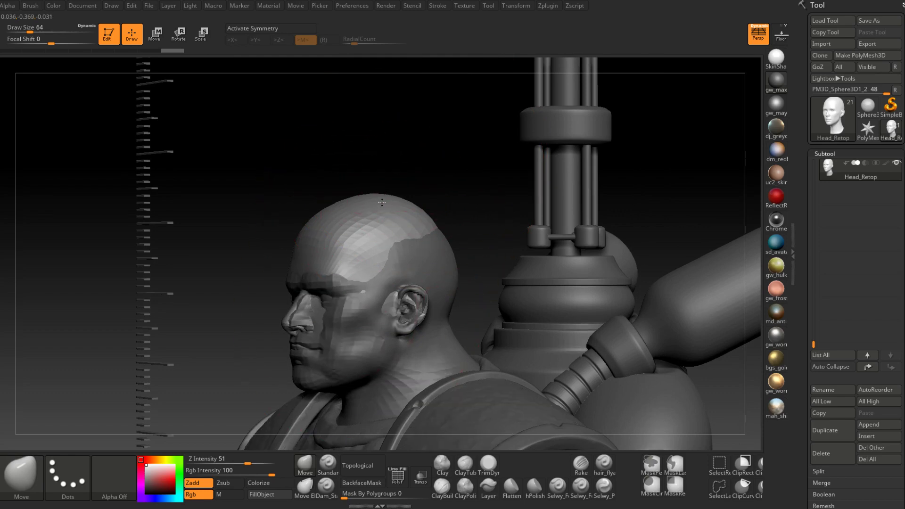
pyautogui.press('d')
pyautogui.press('x')
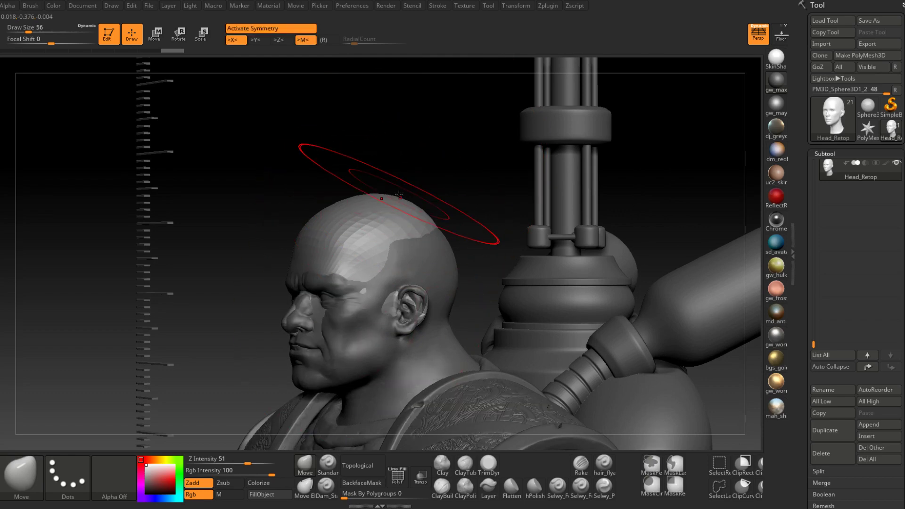
pyautogui.moveTo(384, 147); pyautogui.dragTo(321, 154)
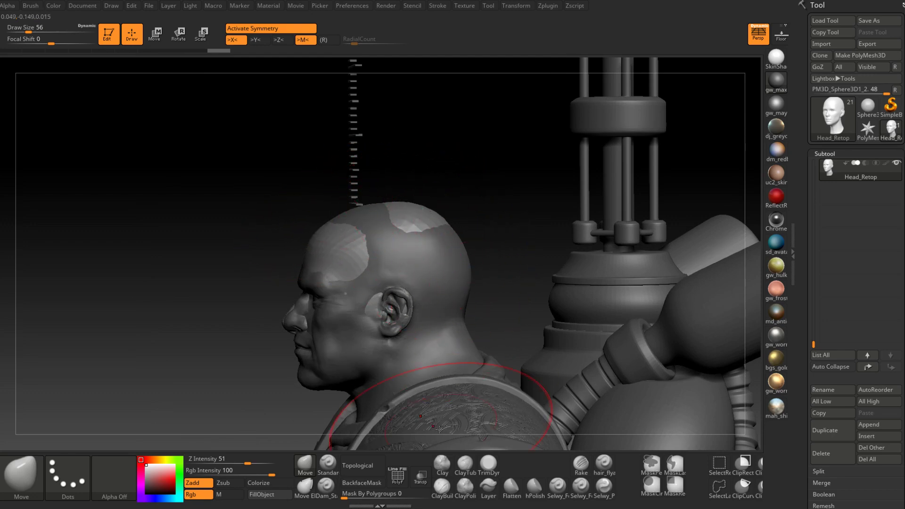
# - Enable transparency and pull the back of the Head_Retop skull and neck to the sculpt using the Move brush at draw size 39
pyautogui.click(420, 477)
pyautogui.moveTo(449, 262); pyautogui.dragTo(418, 256)
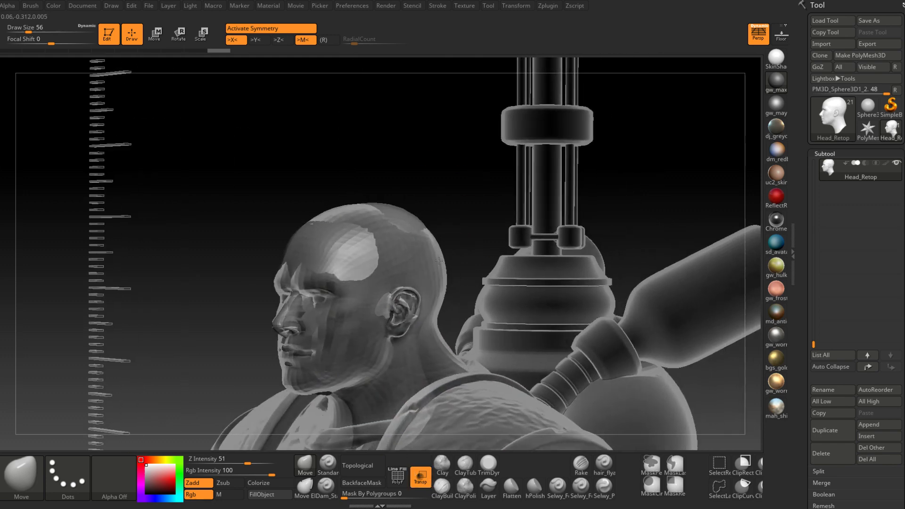
pyautogui.press('ctrl')
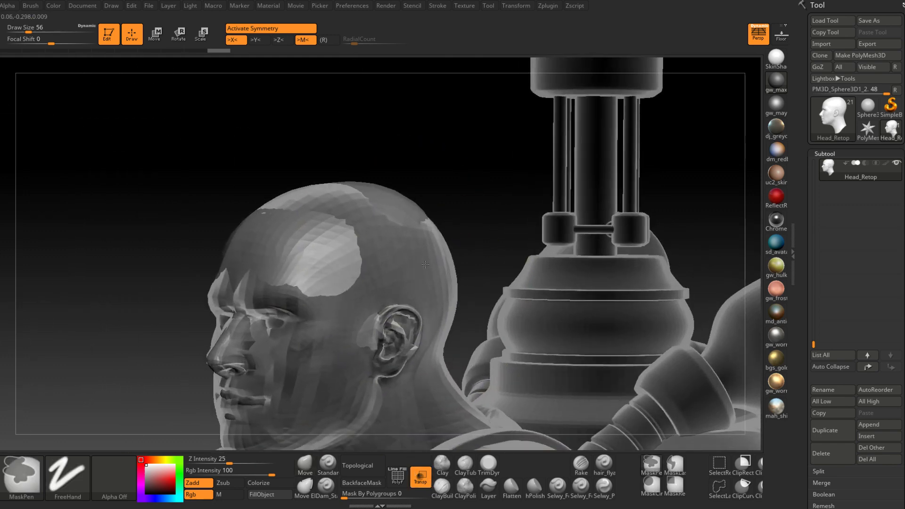
pyautogui.press('b')
pyautogui.press('m')
pyautogui.press('v')
pyautogui.press('space')
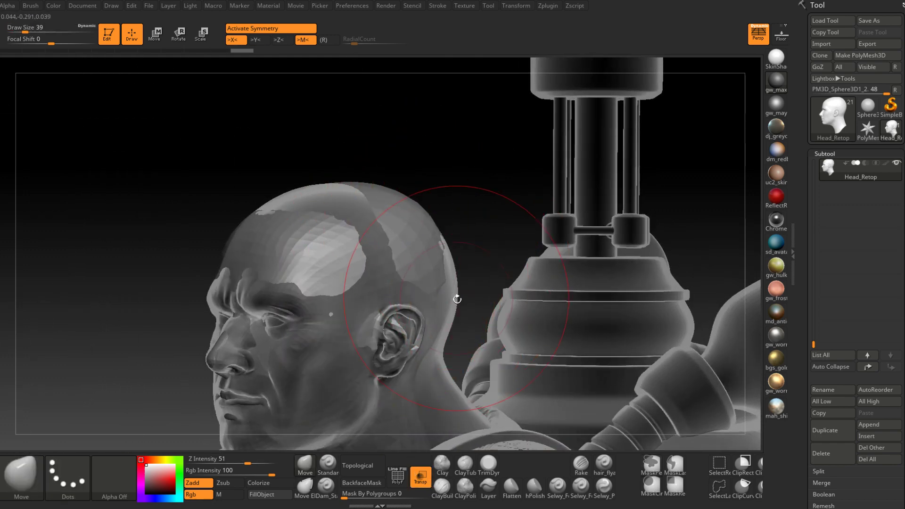
pyautogui.moveTo(457, 300); pyautogui.dragTo(417, 211)
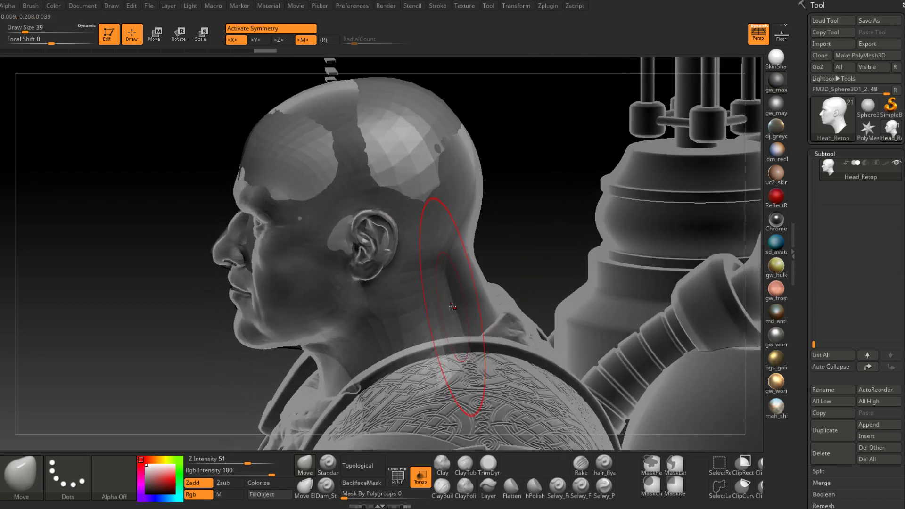
pyautogui.moveTo(465, 303); pyautogui.dragTo(485, 296)
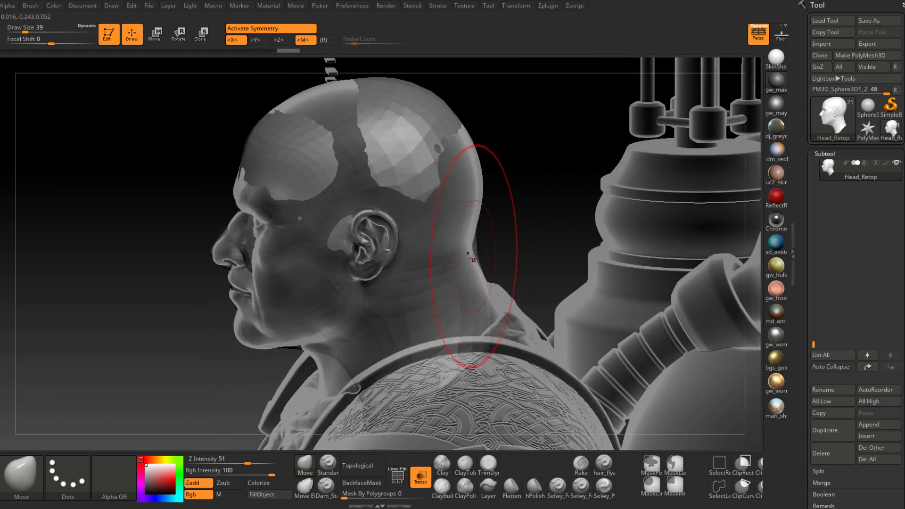
pyautogui.moveTo(471, 257)
pyautogui.mouseDown()
pyautogui.moveTo(427, 288)
pyautogui.moveTo(425, 267)
pyautogui.mouseUp()
# - Show the polyframe on the Head_Retop mesh and turn transparency off
pyautogui.press('space')
pyautogui.moveTo(377, 262)
pyautogui.mouseDown(button='right')
pyautogui.moveTo(414, 257)
pyautogui.moveTo(426, 208)
pyautogui.moveTo(402, 211)
pyautogui.moveTo(399, 235)
pyautogui.moveTo(442, 229)
pyautogui.mouseUp(button='right')
pyautogui.click(402, 479)
pyautogui.moveTo(303, 236)
pyautogui.mouseDown(button='right')
pyautogui.moveTo(357, 241)
pyautogui.moveTo(283, 231)
pyautogui.mouseUp(button='right')
pyautogui.click(419, 479)
# - Fit the nose and mouth area of Head_Retop to the sculpt using the Move brush at draw sizes 17 and 16
pyautogui.press('space')
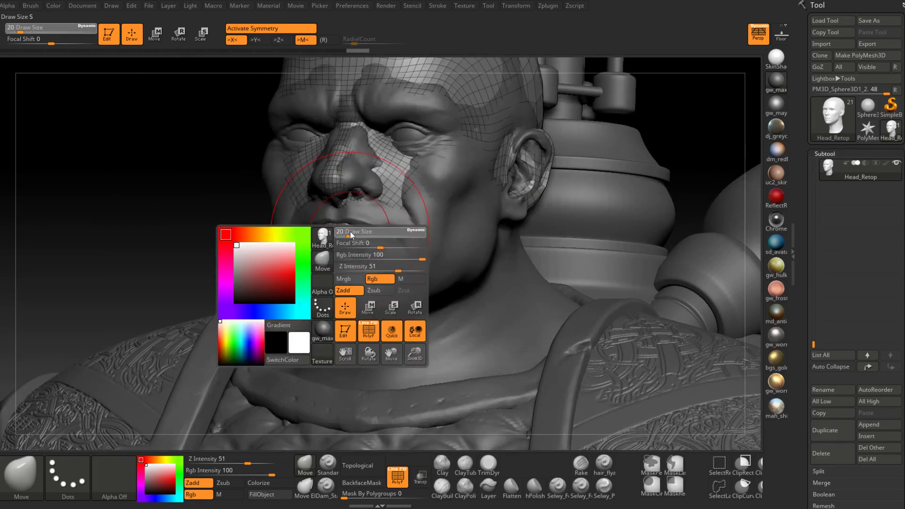
pyautogui.moveTo(351, 232); pyautogui.dragTo(349, 232)
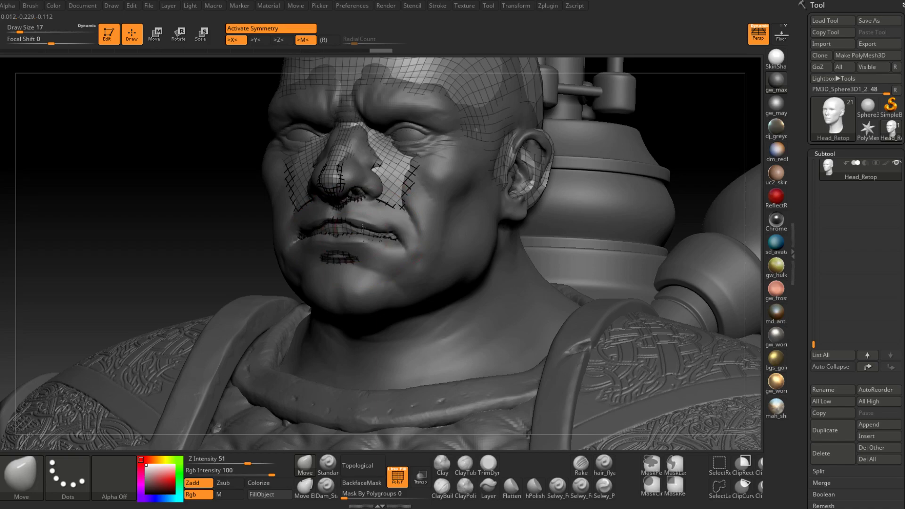
pyautogui.moveTo(361, 228)
pyautogui.mouseDown(button='right')
pyautogui.moveTo(306, 231)
pyautogui.moveTo(382, 246)
pyautogui.moveTo(367, 228)
pyautogui.moveTo(363, 236)
pyautogui.moveTo(380, 231)
pyautogui.moveTo(376, 241)
pyautogui.mouseUp(button='right')
pyautogui.press('space')
pyautogui.moveTo(377, 243); pyautogui.dragTo(375, 244)
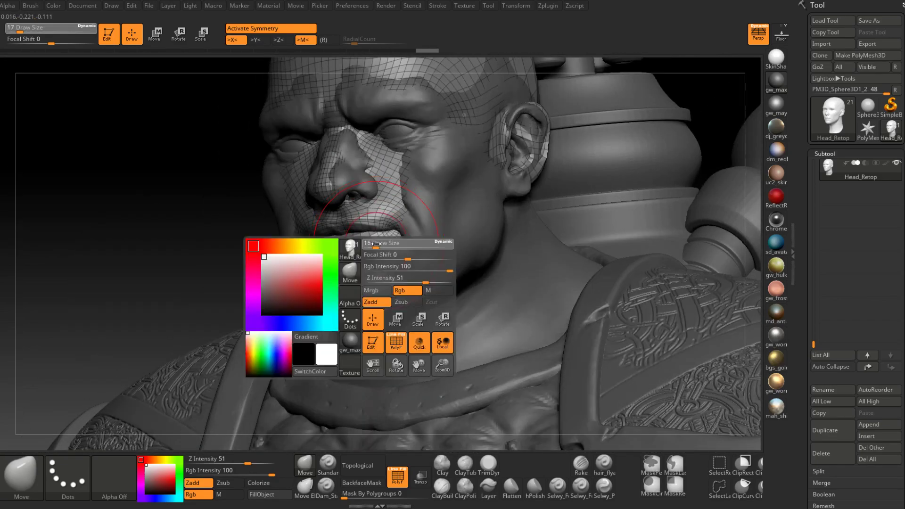
pyautogui.moveTo(356, 261); pyautogui.dragTo(528, 282, button='right')
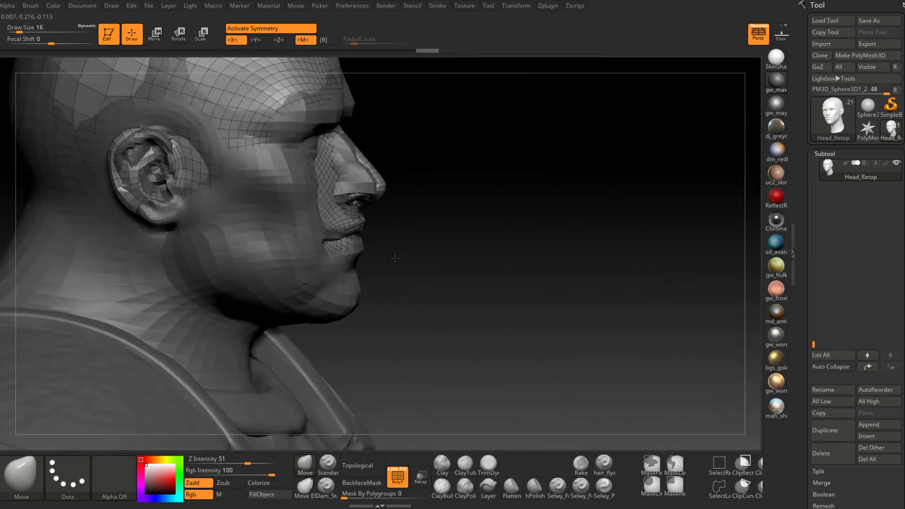
pyautogui.moveTo(360, 263)
pyautogui.mouseDown(button='right')
pyautogui.moveTo(403, 247)
pyautogui.moveTo(361, 254)
pyautogui.moveTo(400, 217)
pyautogui.moveTo(401, 313)
pyautogui.mouseUp(button='right')
# - Turn transparency back on and fit the Head_Retop cheeks to the sculpt using the Move brush at draw size 20
pyautogui.rightClick(360, 252)
pyautogui.click(362, 252)
pyautogui.write('20')
pyautogui.press('Return')
pyautogui.click(420, 476)
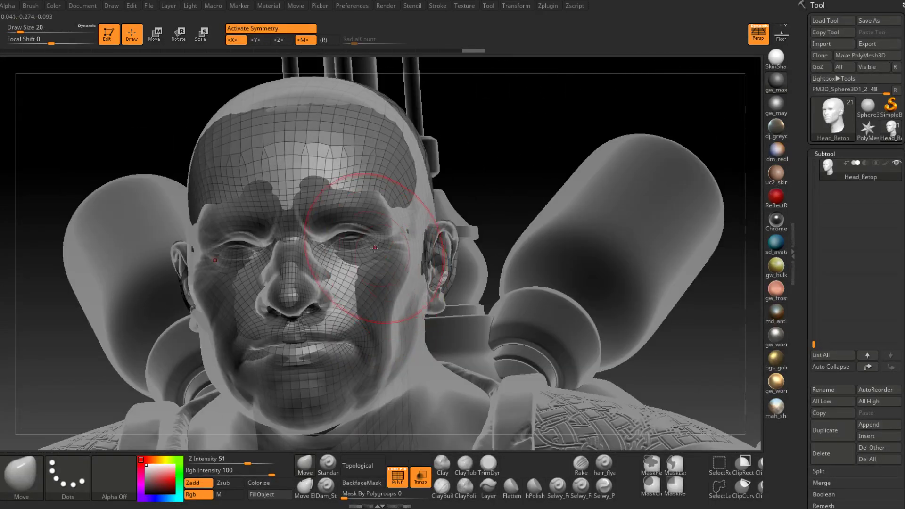
pyautogui.moveTo(374, 247); pyautogui.dragTo(307, 239, button='right')
# - Align the Head_Retop eye sockets and brow with the sculpted ones using the Move brush, reducing the draw size from 31 to 13
pyautogui.press(']')
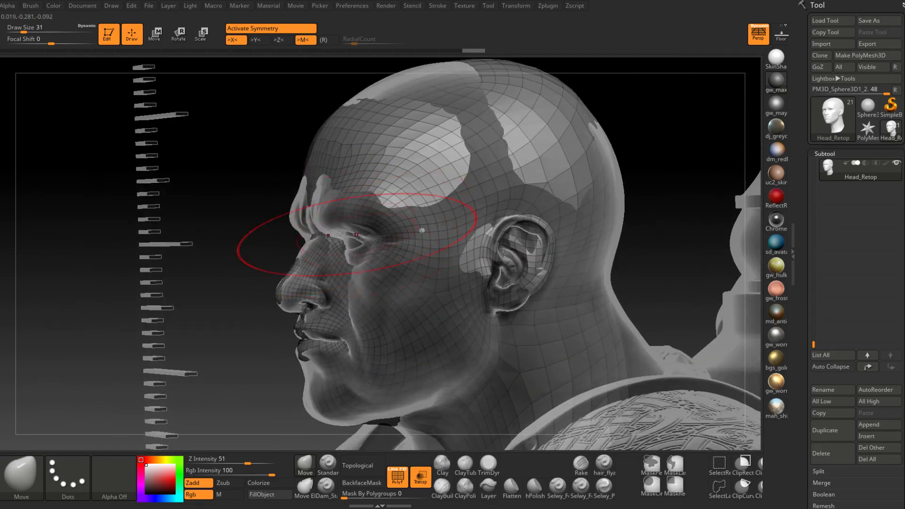
pyautogui.moveTo(367, 233)
pyautogui.mouseDown(button='right')
pyautogui.moveTo(369, 261)
pyautogui.moveTo(362, 249)
pyautogui.moveTo(349, 261)
pyautogui.mouseUp(button='right')
pyautogui.rightClick(360, 249)
pyautogui.click(360, 249)
pyautogui.rightClick(365, 251)
pyautogui.click(364, 251)
pyautogui.press('space')
pyautogui.moveTo(349, 261); pyautogui.dragTo(346, 262)
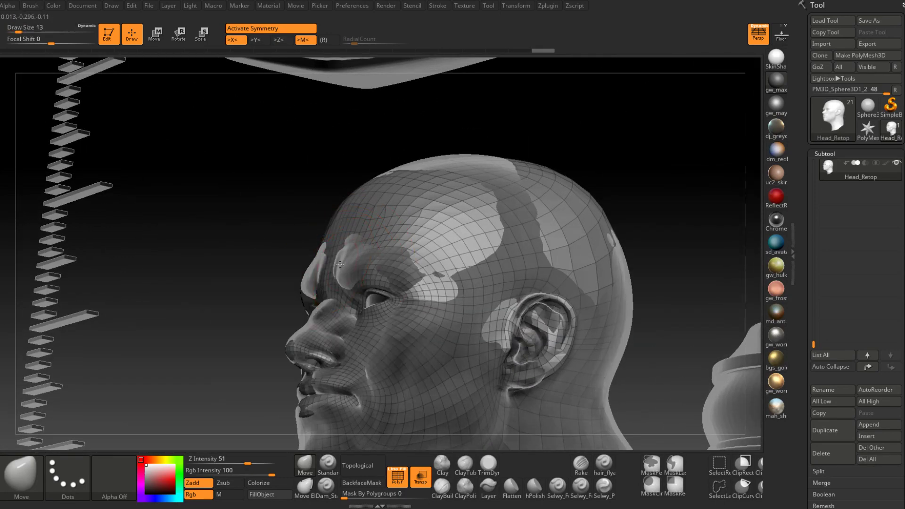
pyautogui.moveTo(340, 263); pyautogui.dragTo(351, 269, button='right')
pyautogui.press('space')
pyautogui.moveTo(351, 269); pyautogui.dragTo(349, 268)
# - Pull the Head_Retop forehead and crown to the sculpted skull using the Move brush at draw size 31
pyautogui.moveTo(386, 244); pyautogui.dragTo(349, 243, button='right')
pyautogui.press('space')
pyautogui.moveTo(348, 244); pyautogui.dragTo(354, 238)
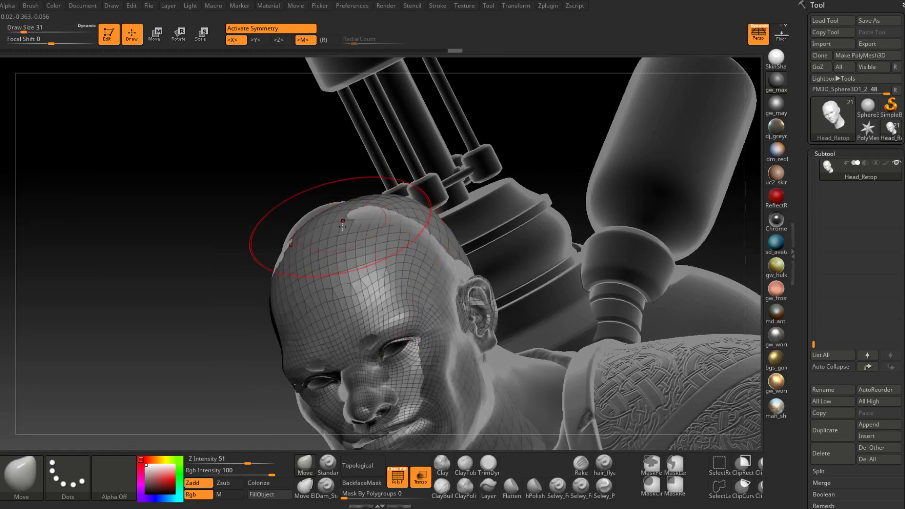
# - Pull the Head_Retop temples and the area in front of the ears to the sculpt using the Move brush at draw size 18
pyautogui.moveTo(472, 212)
pyautogui.mouseDown(button='right')
pyautogui.moveTo(465, 252)
pyautogui.moveTo(445, 256)
pyautogui.moveTo(424, 231)
pyautogui.moveTo(429, 264)
pyautogui.mouseUp(button='right')
pyautogui.press('space')
pyautogui.moveTo(429, 264); pyautogui.dragTo(423, 265)
pyautogui.moveTo(436, 261)
pyautogui.mouseDown(button='right')
pyautogui.moveTo(434, 286)
pyautogui.moveTo(471, 282)
pyautogui.moveTo(448, 262)
pyautogui.mouseUp(button='right')
pyautogui.moveTo(453, 221); pyautogui.dragTo(456, 206, button='right')
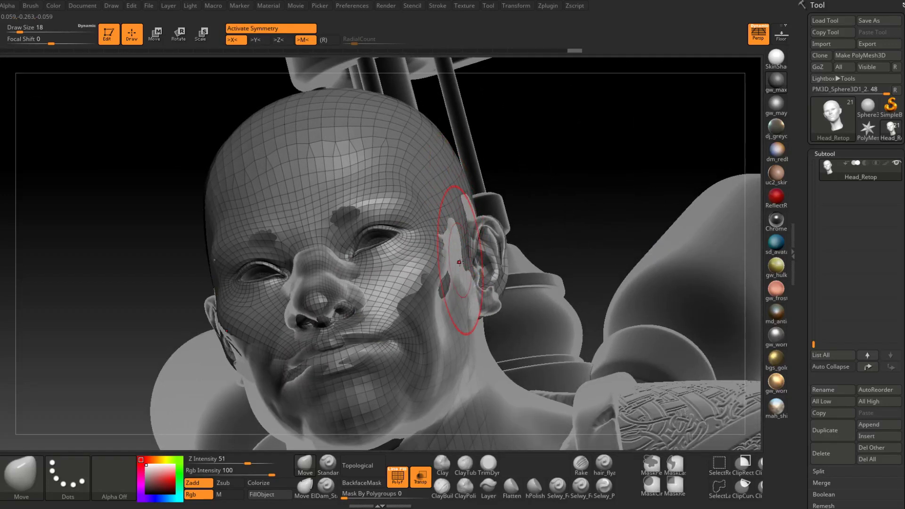
# - Pull the Head_Retop cheeks and jaw outward to the sculpt at draw size 22 and smooth the cheek surface
pyautogui.moveTo(462, 263); pyautogui.dragTo(420, 255, button='right')
pyautogui.press('space')
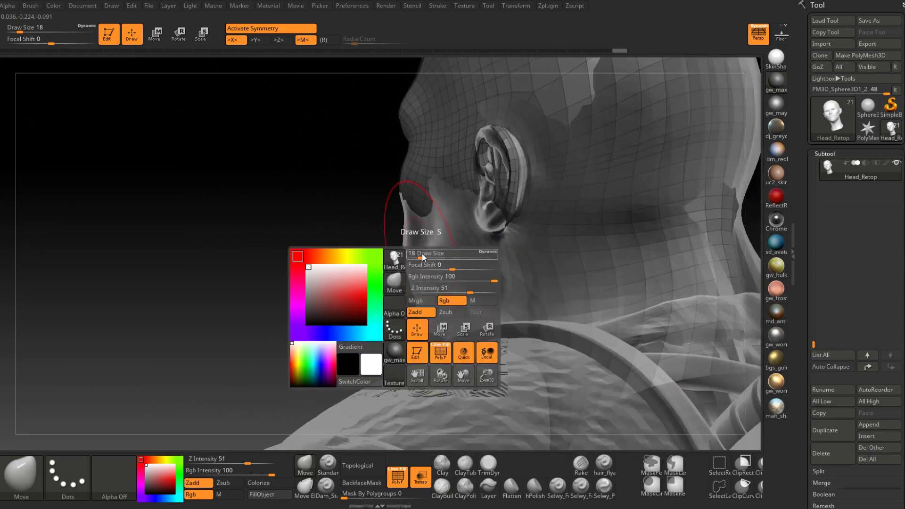
pyautogui.moveTo(422, 255); pyautogui.dragTo(427, 255)
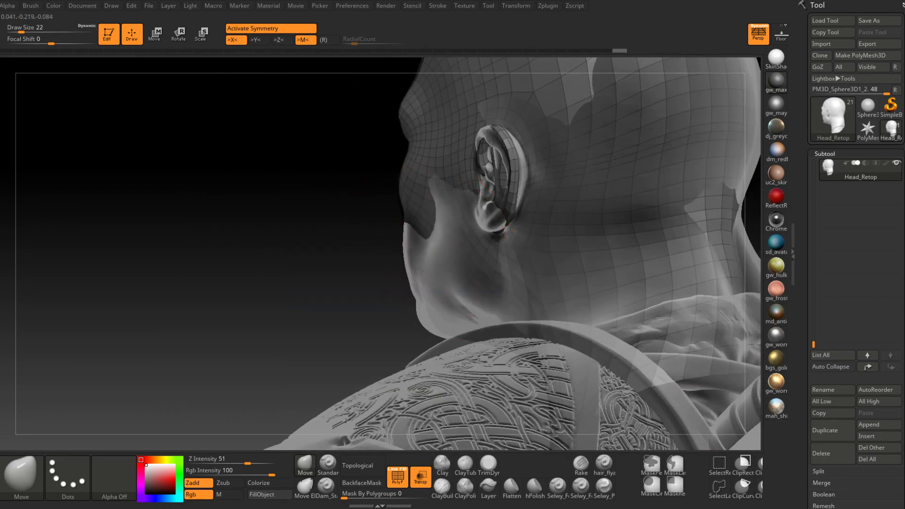
pyautogui.moveTo(408, 270); pyautogui.dragTo(424, 288, button='right')
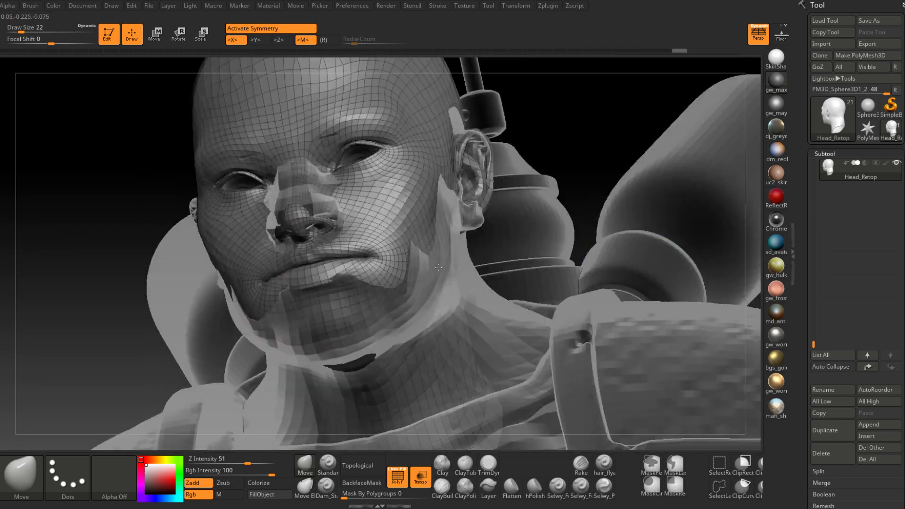
pyautogui.press('shift')
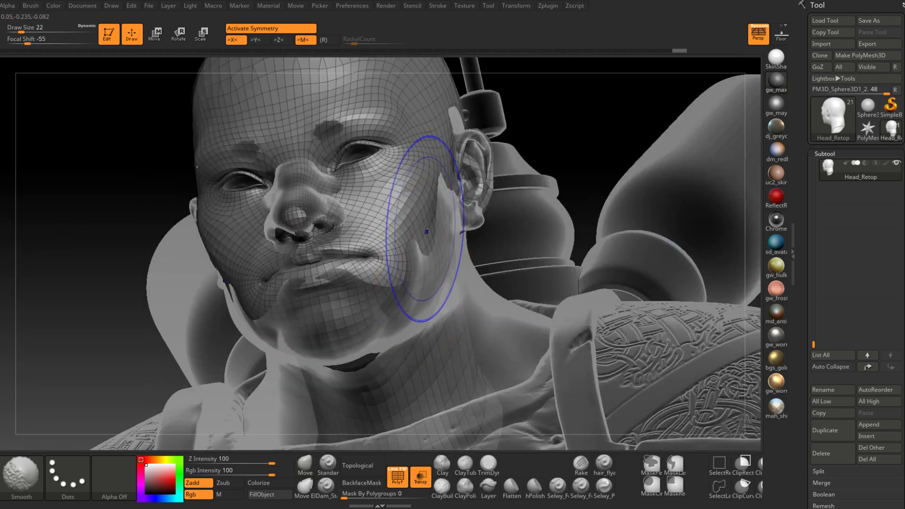
pyautogui.keyDown('shift'); pyautogui.moveTo(424, 229); pyautogui.dragTo(423, 224); pyautogui.keyUp('shift')
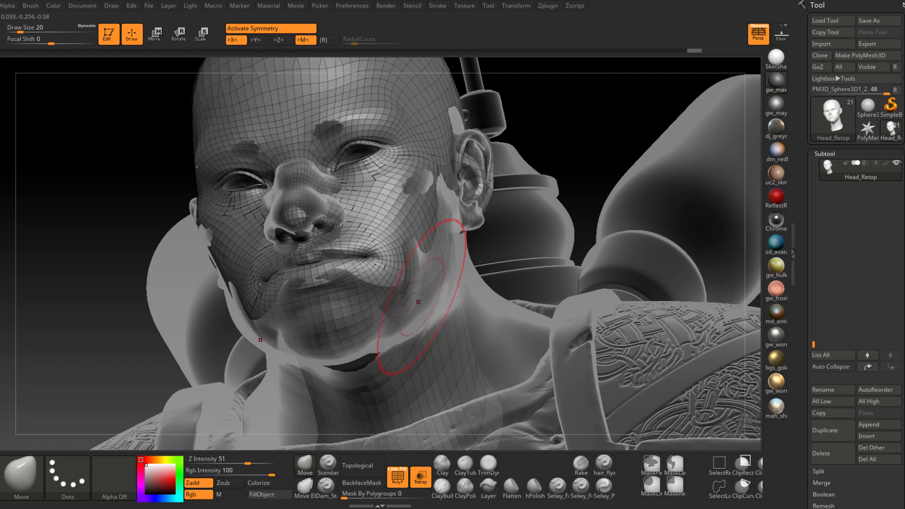
# - Fit the Head_Retop chin and lower lip to the sculpt using the Move brush at draw sizes 20 and 12
pyautogui.moveTo(423, 296); pyautogui.dragTo(369, 331, button='right')
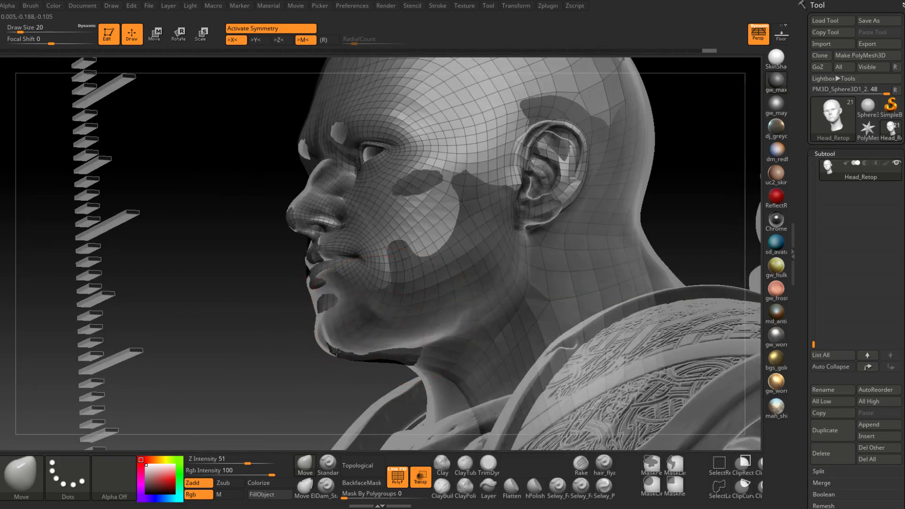
pyautogui.moveTo(335, 351); pyautogui.dragTo(328, 353)
pyautogui.moveTo(367, 320)
pyautogui.mouseDown(button='right')
pyautogui.moveTo(410, 309)
pyautogui.moveTo(405, 301)
pyautogui.mouseUp(button='right')
pyautogui.press('space')
pyautogui.moveTo(391, 313); pyautogui.dragTo(371, 323)
pyautogui.moveTo(348, 359); pyautogui.dragTo(264, 330, button='right')
# - Pull the rear jaw below the Head_Retop ear to the sculpt using the Move brush at draw size 18
pyautogui.keyDown('alt'); pyautogui.moveTo(323, 320); pyautogui.dragTo(468, 216, button='right'); pyautogui.keyUp('alt')
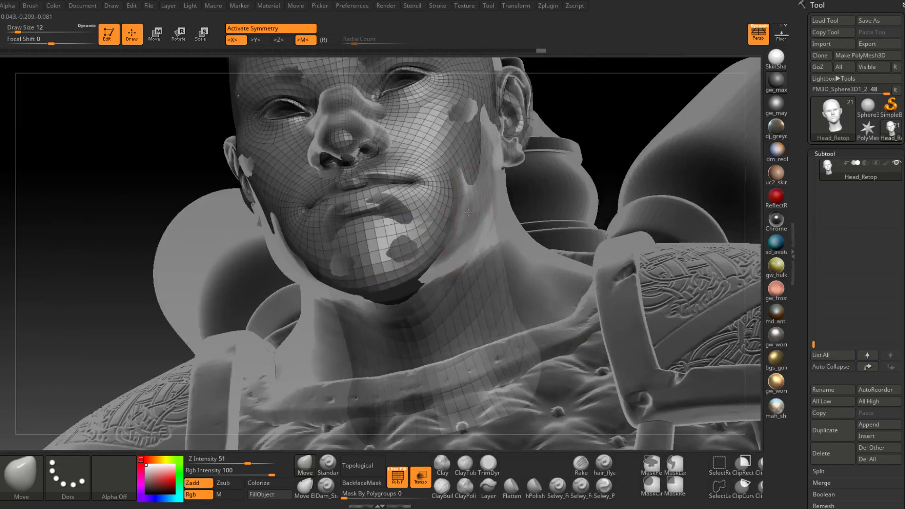
pyautogui.press('space')
pyautogui.moveTo(465, 216); pyautogui.dragTo(468, 215)
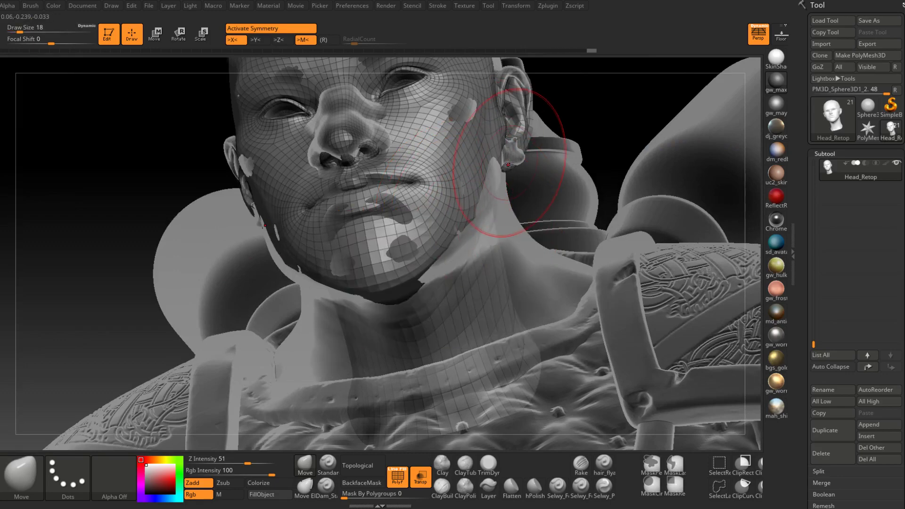
# - Shape the Head_Retop earlobe and rear ear edge to the sculpted ear using the Move brush at draw sizes 9 and 13
pyautogui.moveTo(508, 164)
pyautogui.mouseDown(button='right')
pyautogui.moveTo(536, 151)
pyautogui.moveTo(473, 214)
pyautogui.mouseUp(button='right')
pyautogui.press('space')
pyautogui.moveTo(473, 214); pyautogui.dragTo(466, 221)
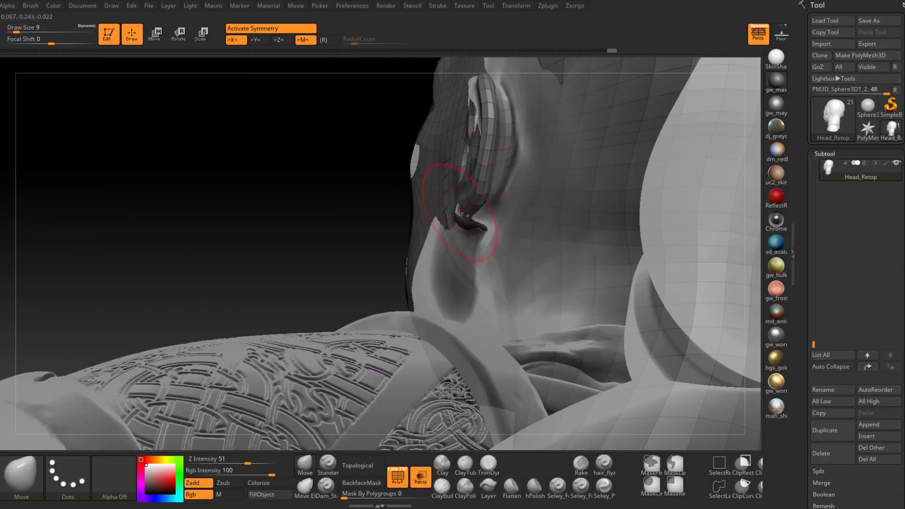
pyautogui.moveTo(460, 212); pyautogui.dragTo(479, 217, button='right')
pyautogui.rightClick(479, 216)
pyautogui.moveTo(478, 216); pyautogui.dragTo(485, 215)
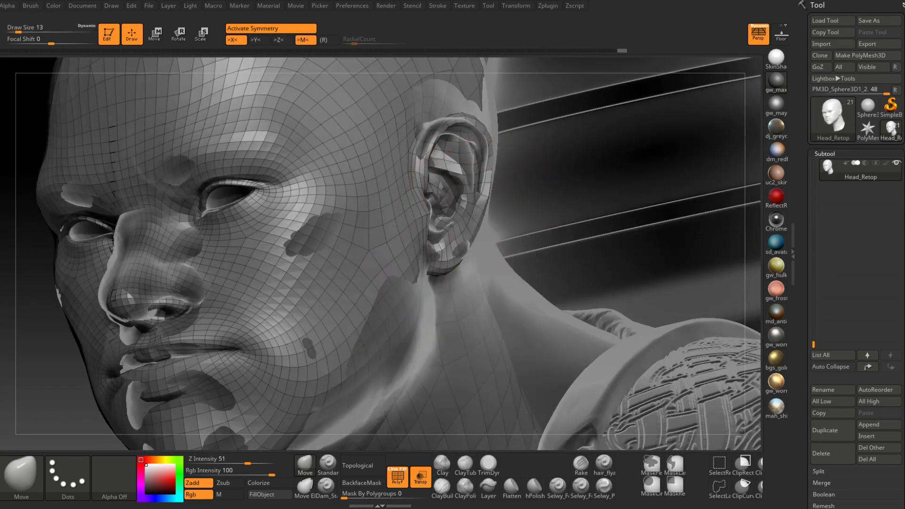
# - Refine the lower ear and earlobe of Head_Retop against the sculpt using the Move brush at draw size 7
pyautogui.moveTo(472, 225); pyautogui.dragTo(476, 240, button='right')
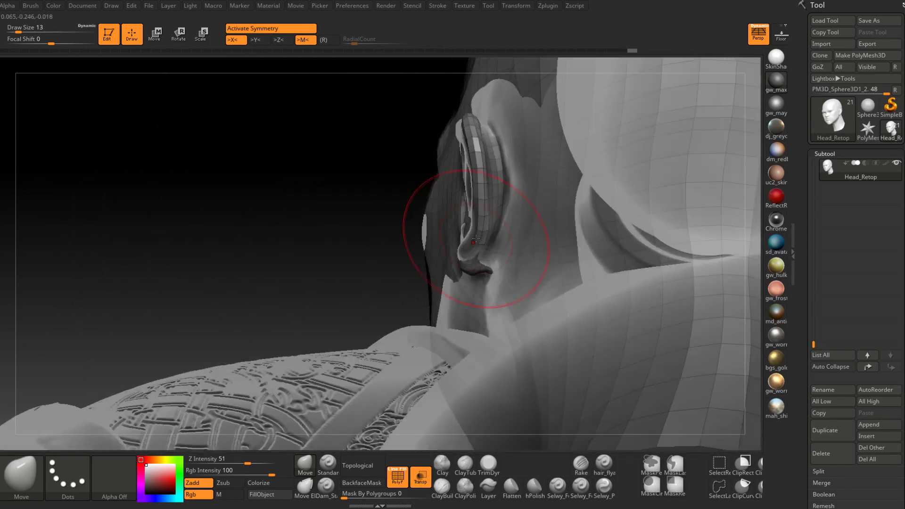
pyautogui.rightClick(475, 239)
pyautogui.moveTo(475, 238); pyautogui.dragTo(470, 238)
pyautogui.moveTo(461, 247); pyautogui.dragTo(489, 240, button='right')
pyautogui.moveTo(461, 249); pyautogui.dragTo(458, 251)
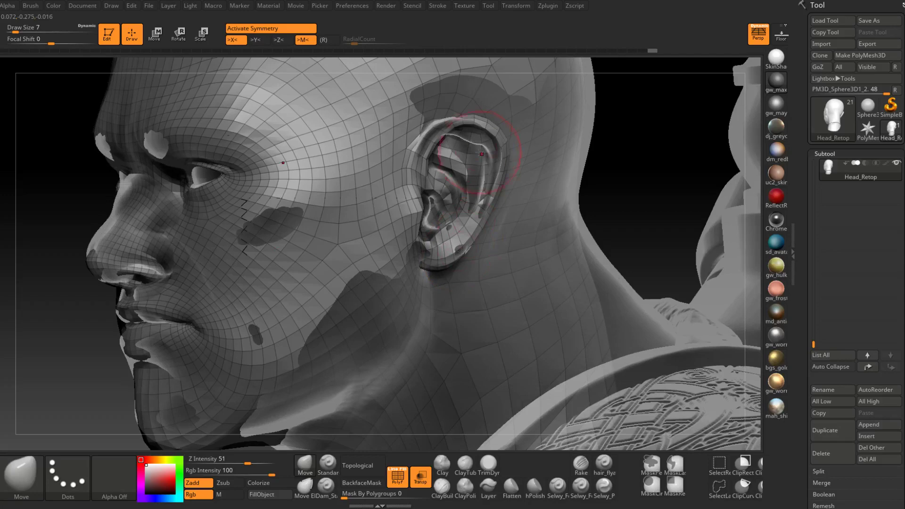
# - Fit the upper rim of the Head_Retop ear to the sculpted ear using the Move brush at draw sizes 13 and 9
pyautogui.moveTo(481, 154)
pyautogui.mouseDown(button='right')
pyautogui.moveTo(419, 141)
pyautogui.moveTo(456, 137)
pyautogui.mouseUp(button='right')
pyautogui.press('space')
pyautogui.moveTo(455, 135)
pyautogui.mouseDown()
pyautogui.moveTo(463, 131)
pyautogui.moveTo(437, 129)
pyautogui.mouseUp()
pyautogui.moveTo(449, 124); pyautogui.dragTo(464, 158, button='right')
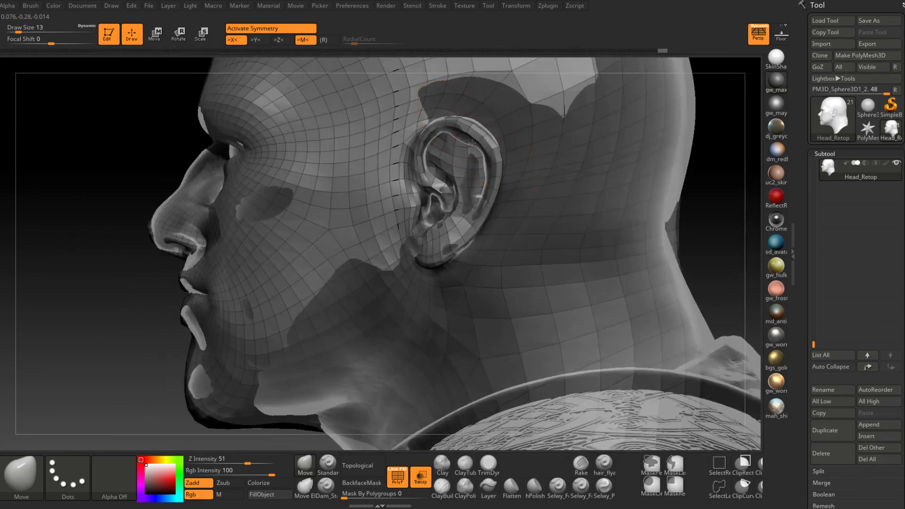
pyautogui.moveTo(472, 140); pyautogui.dragTo(476, 140, button='right')
pyautogui.press('space')
pyautogui.moveTo(477, 141); pyautogui.dragTo(471, 139)
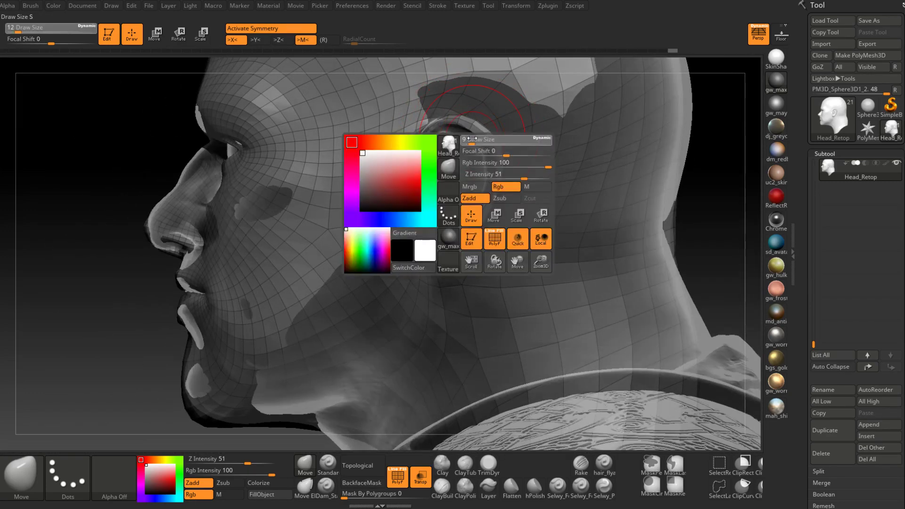
pyautogui.moveTo(460, 136); pyautogui.dragTo(500, 146, button='right')
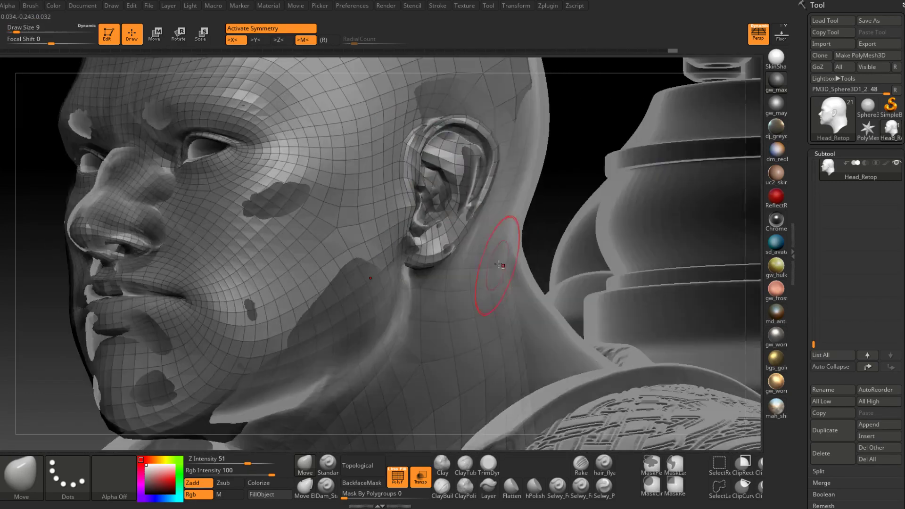
# - Pull the Head_Retop jawline down to the sculpted jaw using the Move brush at draw sizes 18 and 23
pyautogui.keyDown('alt'); pyautogui.moveTo(502, 264); pyautogui.dragTo(456, 186, button='right'); pyautogui.keyUp('alt')
pyautogui.press('space')
pyautogui.moveTo(456, 186); pyautogui.dragTo(456, 186)
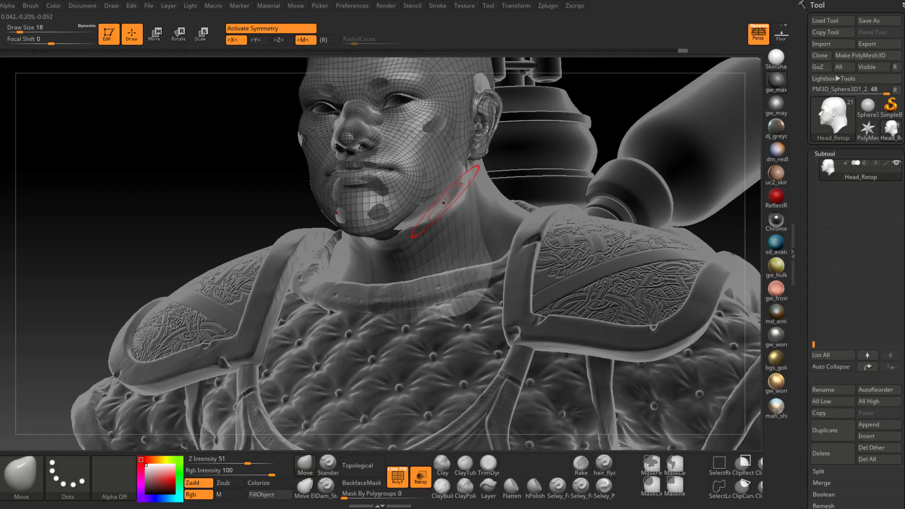
pyautogui.moveTo(407, 217); pyautogui.dragTo(475, 194, button='right')
pyautogui.press('space')
pyautogui.moveTo(475, 194); pyautogui.dragTo(477, 195)
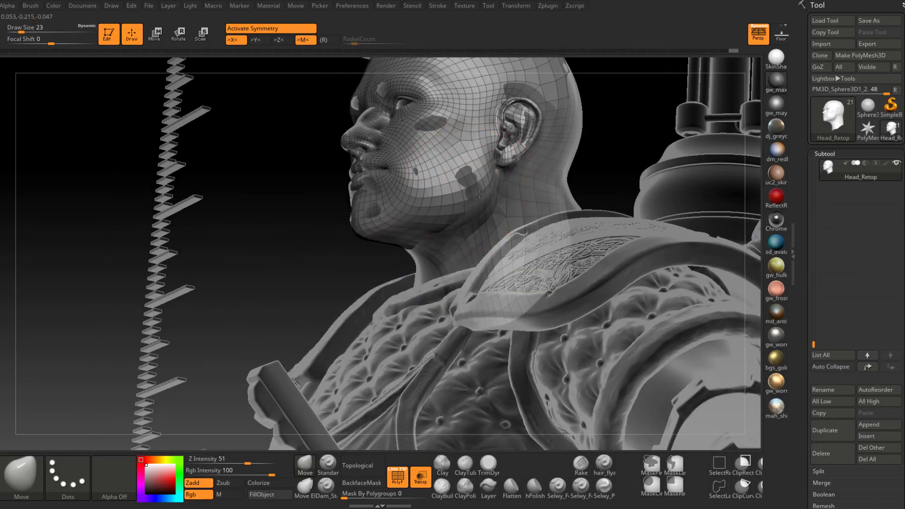
# - Pull the sides and back of the Head_Retop neck to the sculpted neck using the Move brush at draw size 31
pyautogui.moveTo(479, 194); pyautogui.dragTo(529, 221, button='right')
pyautogui.press('space')
pyautogui.moveTo(529, 221); pyautogui.dragTo(531, 222)
pyautogui.moveTo(531, 222)
pyautogui.mouseDown(button='right')
pyautogui.moveTo(539, 243)
pyautogui.moveTo(538, 235)
pyautogui.mouseUp(button='right')
pyautogui.press('space')
pyautogui.moveTo(538, 235); pyautogui.dragTo(539, 235)
pyautogui.moveTo(539, 236); pyautogui.dragTo(538, 234, button='right')
pyautogui.press('space')
pyautogui.moveTo(538, 235); pyautogui.dragTo(544, 238)
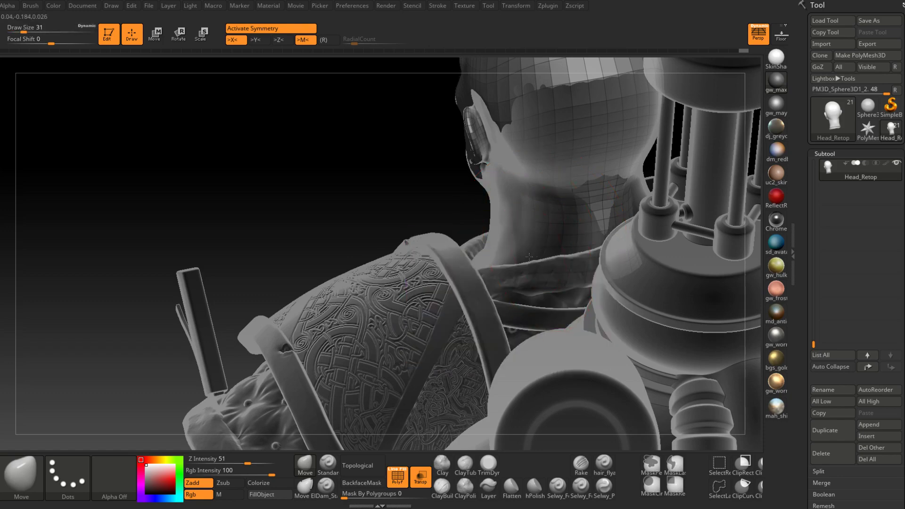
pyautogui.moveTo(530, 257)
pyautogui.mouseDown(button='right')
pyautogui.moveTo(565, 246)
pyautogui.moveTo(525, 212)
pyautogui.moveTo(579, 150)
pyautogui.moveTo(565, 168)
pyautogui.moveTo(566, 153)
pyautogui.moveTo(515, 228)
pyautogui.moveTo(423, 284)
pyautogui.moveTo(387, 292)
pyautogui.moveTo(324, 282)
pyautogui.moveTo(360, 315)
pyautogui.moveTo(343, 332)
pyautogui.moveTo(233, 281)
pyautogui.moveTo(203, 283)
pyautogui.moveTo(383, 225)
pyautogui.mouseUp(button='right')
pyautogui.press('shift')
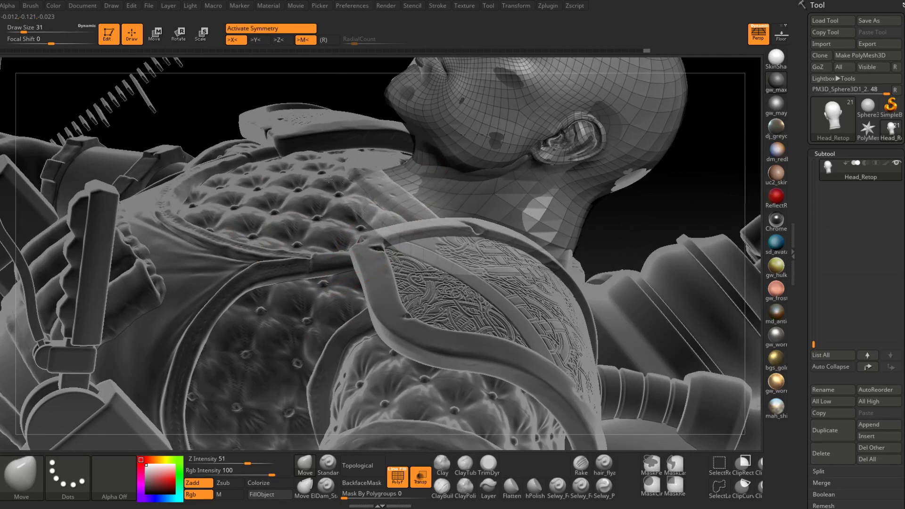
# - Fit the front and side of the Head_Retop neck beneath the jaw to the sculpt using the Move brush at draw size 27
pyautogui.moveTo(328, 179); pyautogui.dragTo(407, 248, button='right')
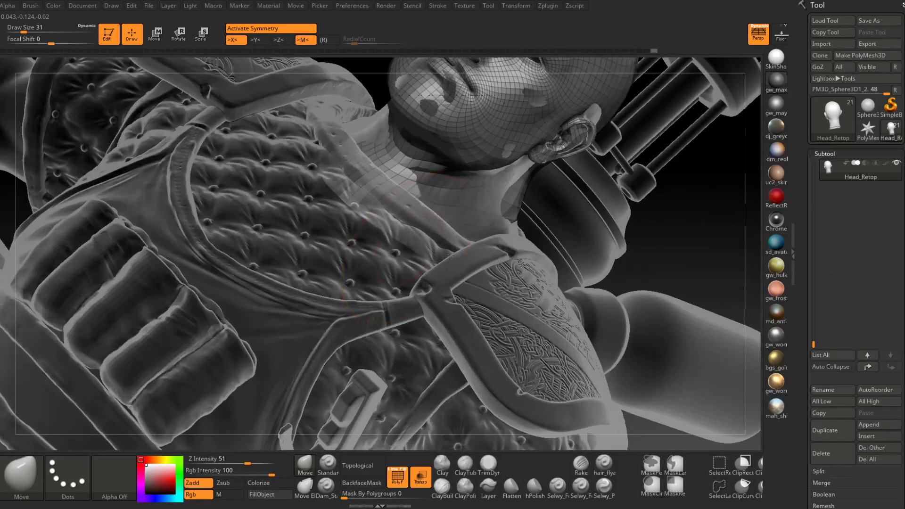
pyautogui.moveTo(466, 224); pyautogui.dragTo(495, 234, button='right')
pyautogui.press('space')
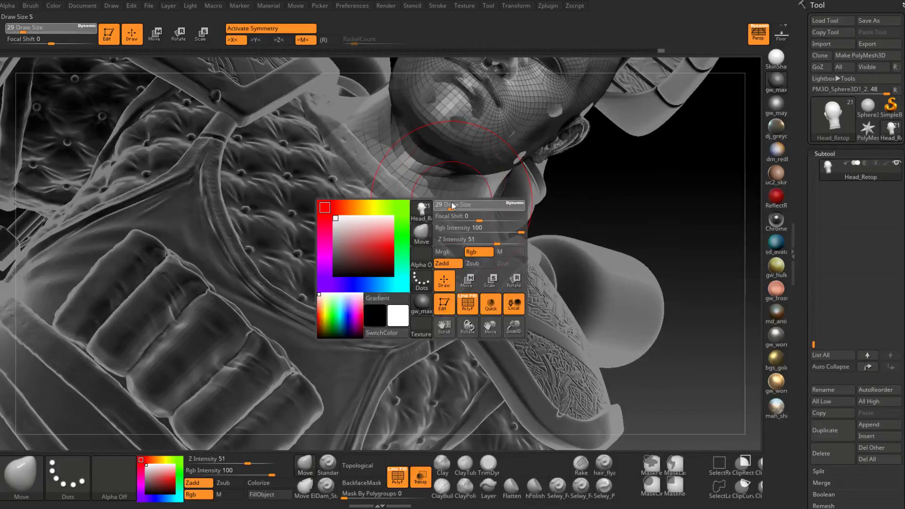
pyautogui.moveTo(451, 204)
pyautogui.mouseDown()
pyautogui.moveTo(439, 188)
pyautogui.moveTo(455, 207)
pyautogui.mouseUp()
pyautogui.moveTo(496, 249)
pyautogui.mouseDown(button='right')
pyautogui.moveTo(468, 229)
pyautogui.moveTo(493, 243)
pyautogui.mouseUp(button='right')
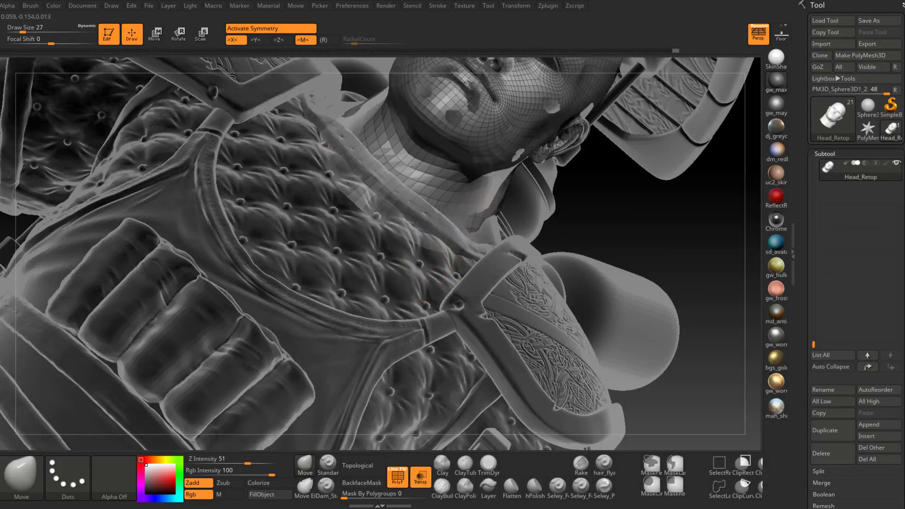
pyautogui.moveTo(452, 226); pyautogui.dragTo(457, 227)
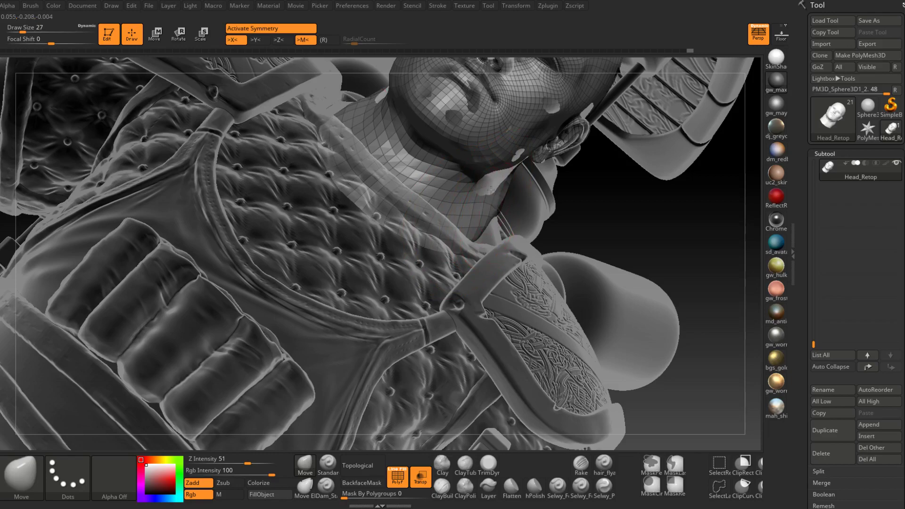
# - Fit the Head_Retop neck below the ear using the Move brush at draw sizes 23 and 14, and smooth the mesh behind the ear
pyautogui.moveTo(486, 201); pyautogui.dragTo(492, 163, button='right')
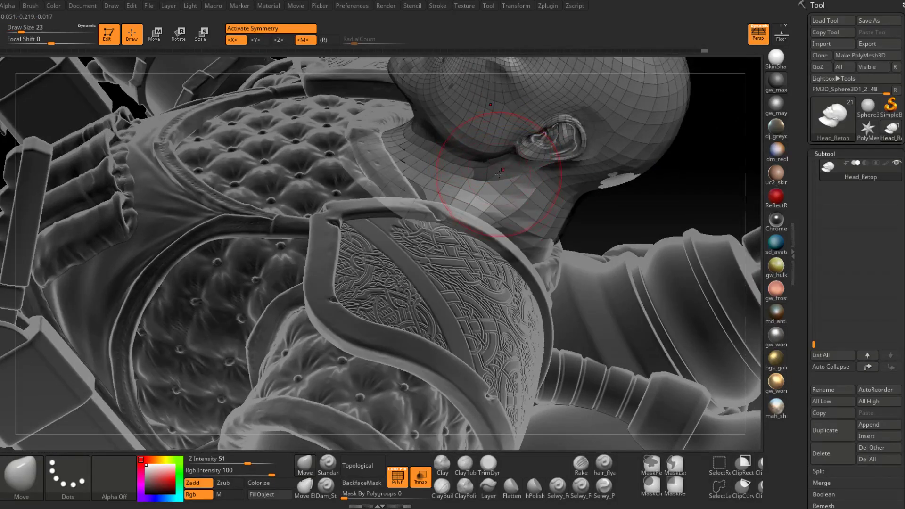
pyautogui.moveTo(498, 174); pyautogui.dragTo(502, 171)
pyautogui.moveTo(503, 171); pyautogui.dragTo(533, 118, button='right')
pyautogui.press('space')
pyautogui.moveTo(510, 177); pyautogui.dragTo(504, 181)
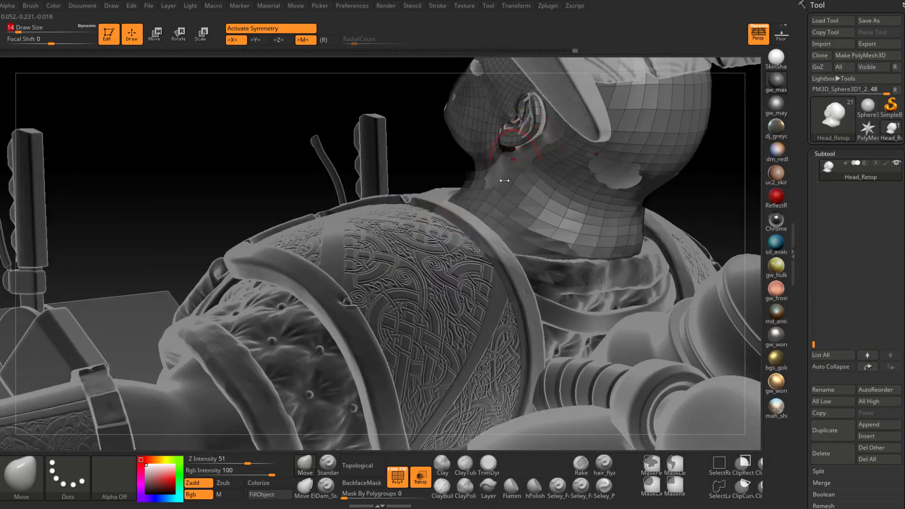
pyautogui.press('shift')
pyautogui.moveTo(527, 167); pyautogui.dragTo(542, 184, button='right')
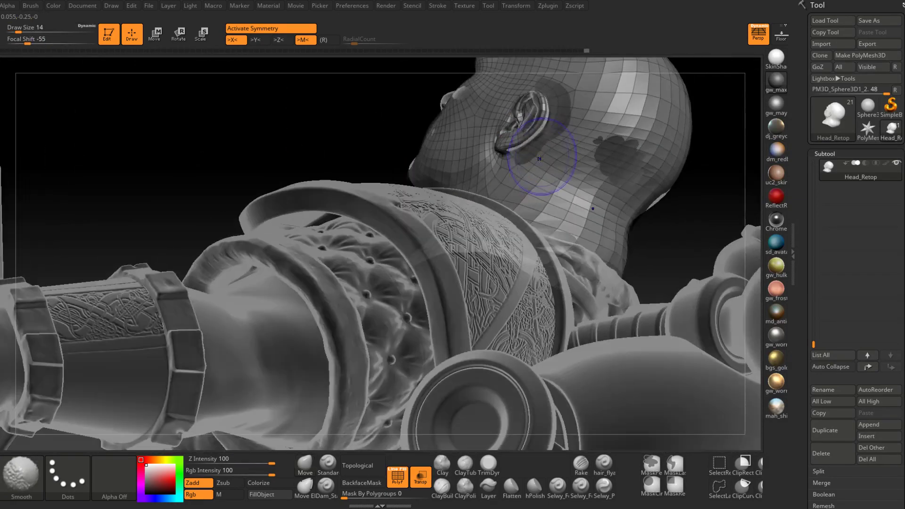
pyautogui.keyDown('shift'); pyautogui.moveTo(573, 83); pyautogui.dragTo(576, 89); pyautogui.keyUp('shift')
# - Fit the Head_Retop mesh behind the ear and along the side of the neck using the Move brush at draw sizes 23 and 16
pyautogui.moveTo(645, 129)
pyautogui.mouseDown(button='right')
pyautogui.moveTo(602, 127)
pyautogui.moveTo(594, 118)
pyautogui.mouseUp(button='right')
pyautogui.press('space')
pyautogui.moveTo(596, 117); pyautogui.dragTo(576, 118)
pyautogui.moveTo(565, 118); pyautogui.dragTo(558, 118, button='right')
pyautogui.press('space')
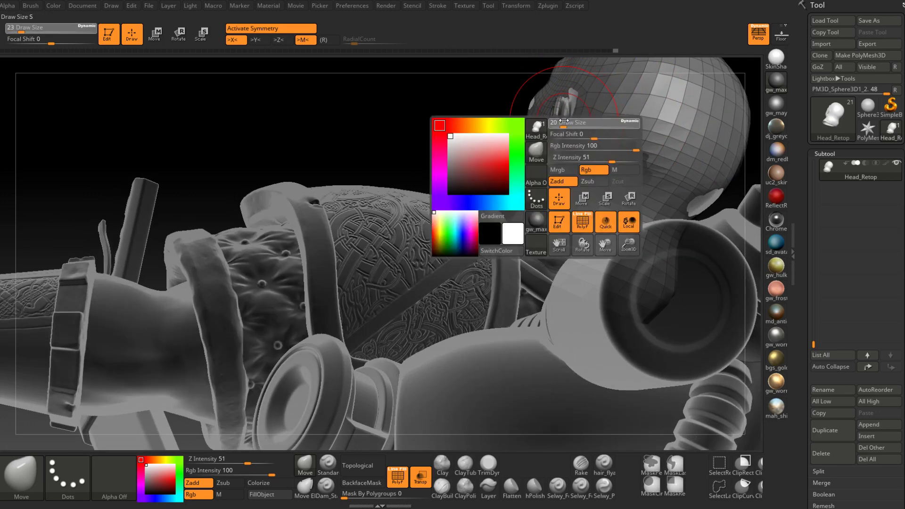
pyautogui.moveTo(558, 120); pyautogui.dragTo(553, 119)
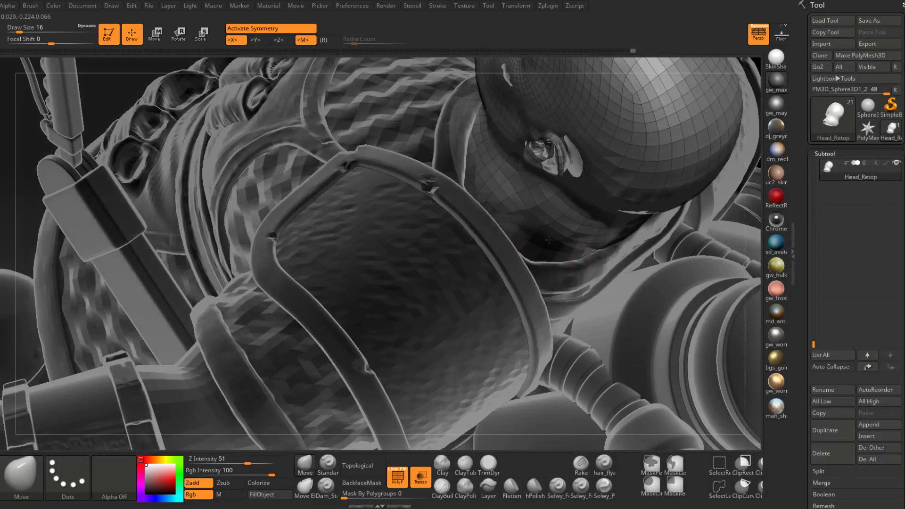
pyautogui.press('space')
pyautogui.moveTo(548, 238); pyautogui.dragTo(552, 239)
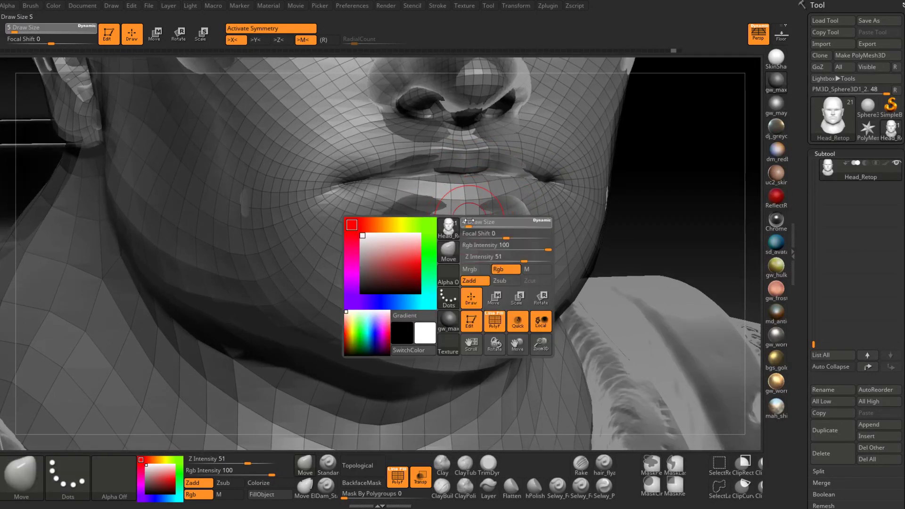
# - Fit the Head_Retop surface below the lower lip to the sculpt using the Move brush at draw sizes 4 and 8
pyautogui.click(469, 221)
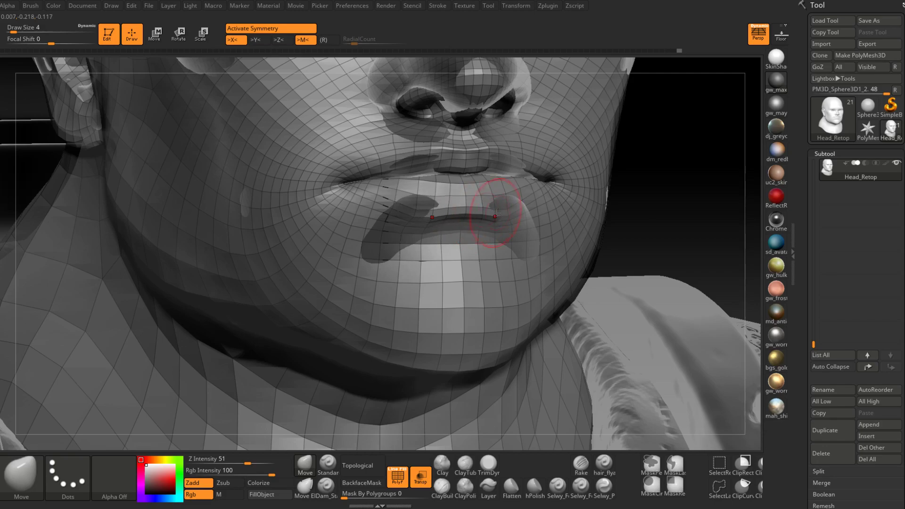
pyautogui.moveTo(506, 207); pyautogui.dragTo(509, 203)
pyautogui.moveTo(509, 203); pyautogui.dragTo(325, 210, button='right')
pyautogui.press('space')
pyautogui.moveTo(533, 197); pyautogui.dragTo(539, 196)
pyautogui.moveTo(539, 196)
pyautogui.mouseDown(button='right')
pyautogui.moveTo(560, 179)
pyautogui.moveTo(577, 184)
pyautogui.moveTo(554, 406)
pyautogui.mouseUp(button='right')
# - Turn off transparency and fit the Head_Retop mouth corner to the sculpted profile using the Move brush at draw size 12
pyautogui.click(420, 477)
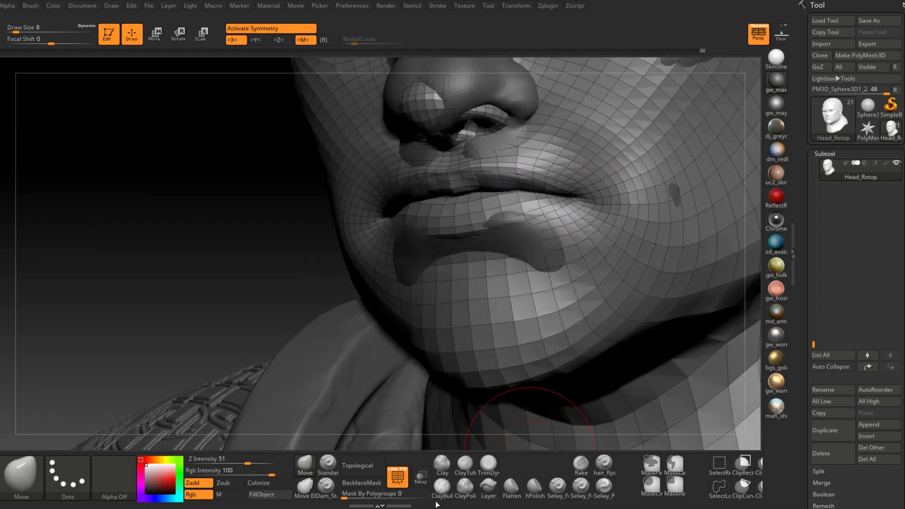
pyautogui.moveTo(379, 205)
pyautogui.mouseDown(button='right')
pyautogui.moveTo(419, 189)
pyautogui.moveTo(373, 223)
pyautogui.mouseUp(button='right')
pyautogui.press('space')
pyautogui.moveTo(376, 224); pyautogui.dragTo(371, 224)
pyautogui.moveTo(330, 227); pyautogui.dragTo(398, 229, button='right')
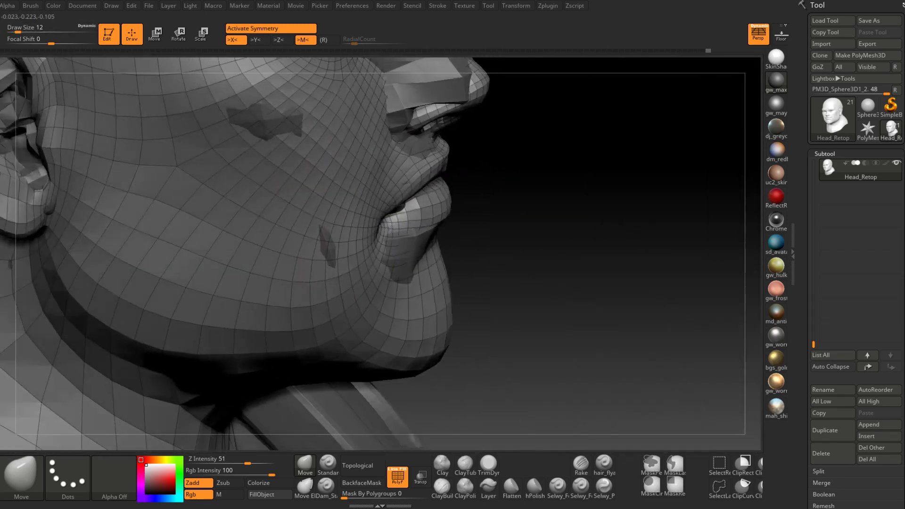
pyautogui.moveTo(373, 234); pyautogui.dragTo(360, 234)
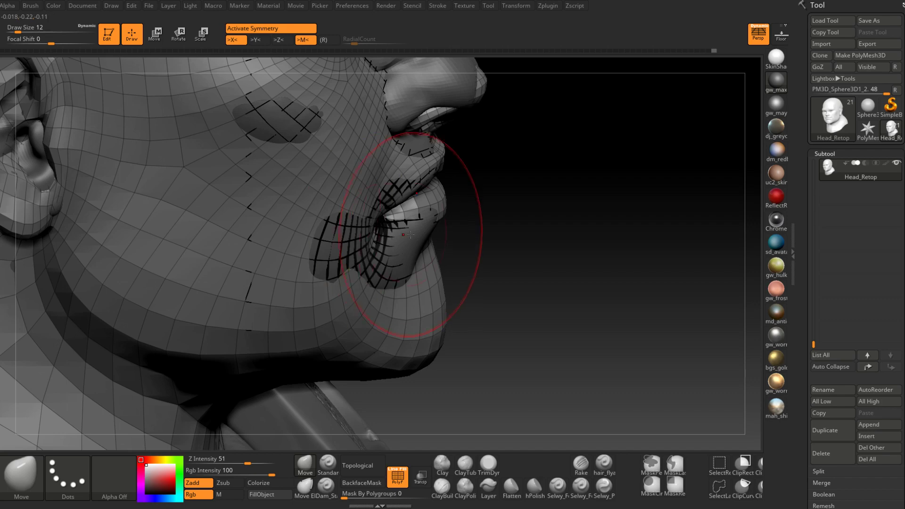
pyautogui.moveTo(410, 234); pyautogui.dragTo(400, 247, button='right')
# - Refine the Head_Retop lower lip and mouth corners against the sculpt using the Move brush at draw sizes 6 and 7
pyautogui.press('space')
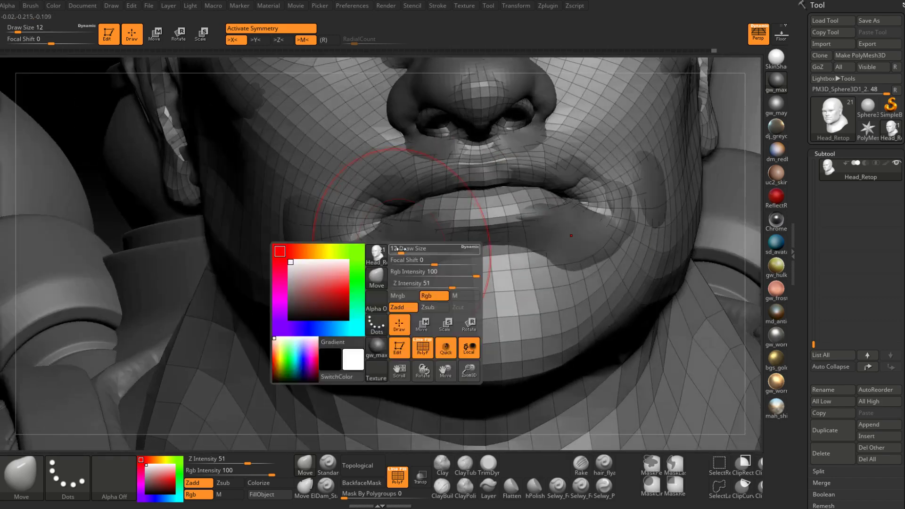
pyautogui.moveTo(400, 249); pyautogui.dragTo(396, 249)
pyautogui.moveTo(420, 245); pyautogui.dragTo(404, 256, button='right')
pyautogui.press('space')
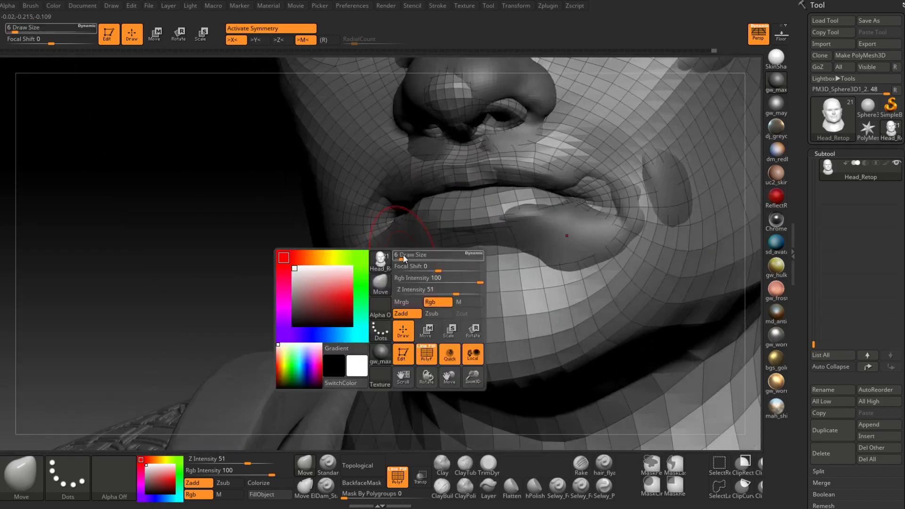
pyautogui.moveTo(404, 258); pyautogui.dragTo(401, 243)
pyautogui.moveTo(400, 245); pyautogui.dragTo(463, 244, button='right')
pyautogui.moveTo(424, 252); pyautogui.dragTo(420, 248)
pyautogui.moveTo(420, 248)
pyautogui.mouseDown(button='right')
pyautogui.moveTo(403, 249)
pyautogui.moveTo(409, 153)
pyautogui.moveTo(398, 227)
pyautogui.moveTo(383, 249)
pyautogui.mouseUp(button='right')
pyautogui.moveTo(383, 249); pyautogui.dragTo(376, 249)
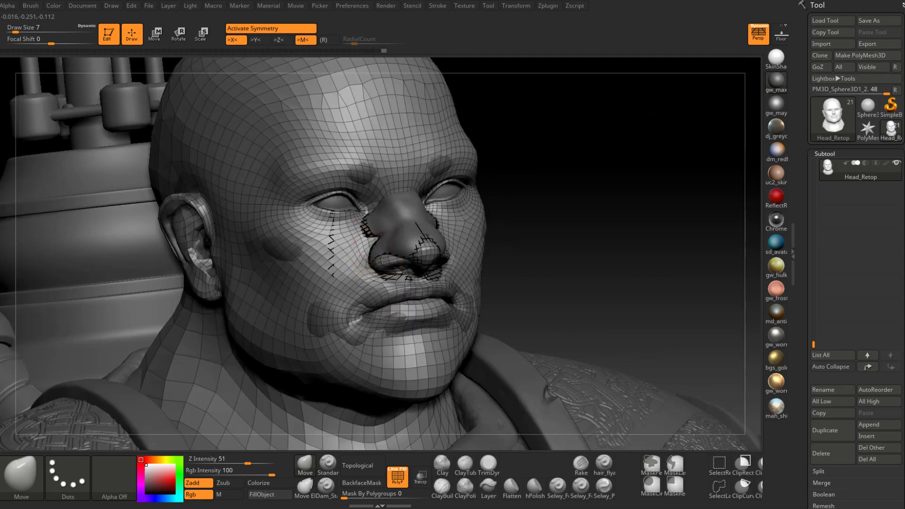
# - Pull the side of the Head_Retop nose toward the sculpted nose using the Move brush at draw size 12
pyautogui.moveTo(376, 248); pyautogui.dragTo(382, 245, button='right')
pyautogui.press('space')
pyautogui.moveTo(384, 243); pyautogui.dragTo(382, 243)
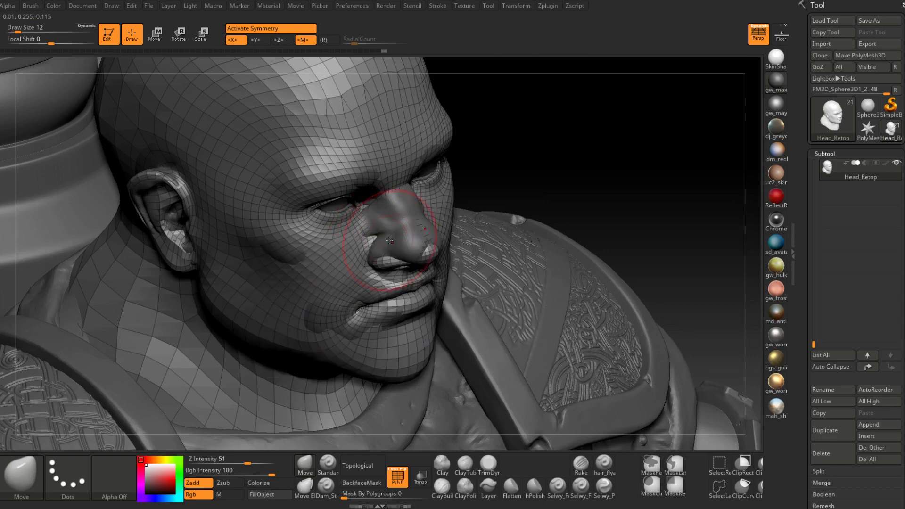
pyautogui.moveTo(382, 243); pyautogui.dragTo(384, 233, button='right')
pyautogui.moveTo(384, 232); pyautogui.dragTo(389, 227)
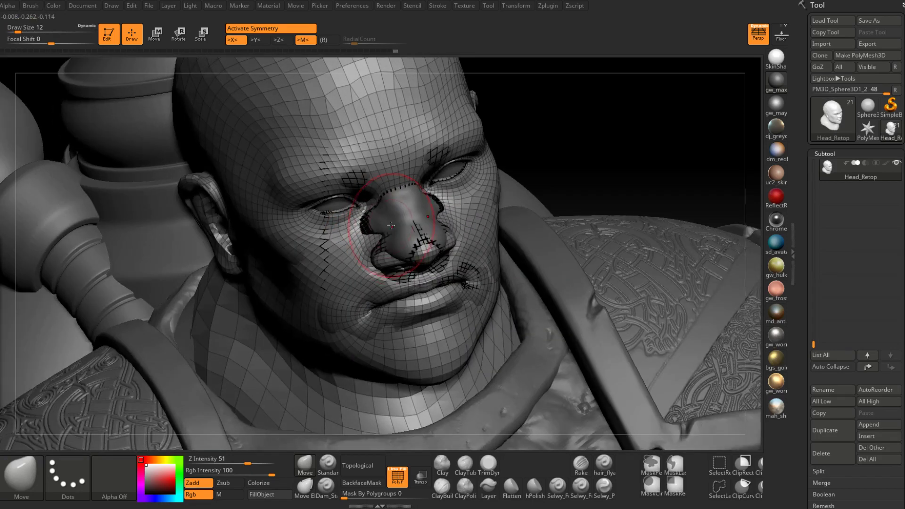
# - Turn on transparency and fit the Head_Retop nose bridge to the sculpted bridge using the Move brush at draw size 12
pyautogui.click(416, 486)
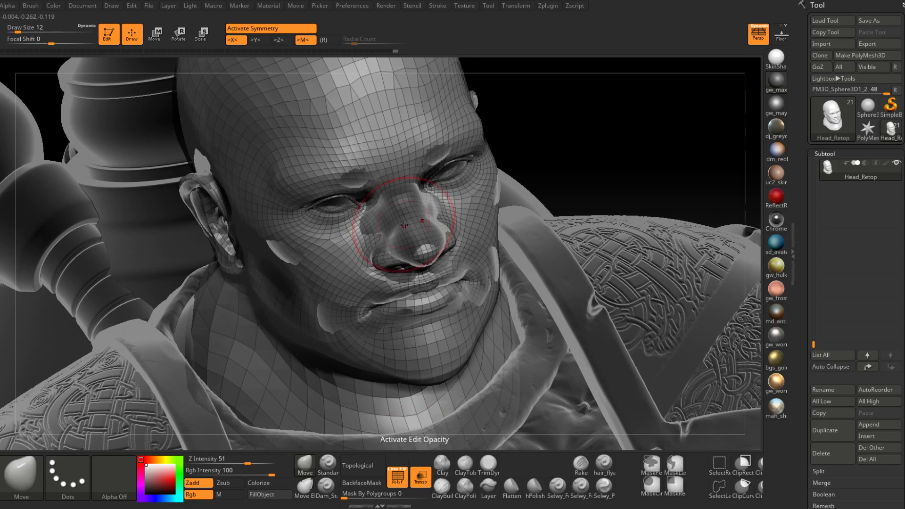
pyautogui.moveTo(415, 214)
pyautogui.mouseDown(button='right')
pyautogui.moveTo(443, 208)
pyautogui.moveTo(398, 221)
pyautogui.moveTo(418, 206)
pyautogui.moveTo(399, 202)
pyautogui.mouseUp(button='right')
pyautogui.moveTo(395, 203); pyautogui.dragTo(407, 199)
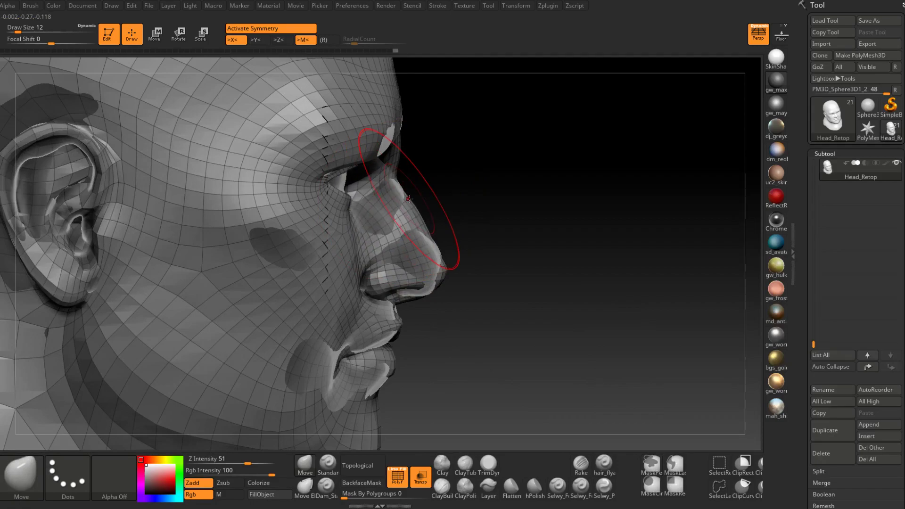
pyautogui.moveTo(408, 200)
pyautogui.mouseDown(button='right')
pyautogui.moveTo(361, 211)
pyautogui.moveTo(367, 206)
pyautogui.mouseUp(button='right')
pyautogui.press('space')
pyautogui.moveTo(392, 208); pyautogui.dragTo(394, 208)
pyautogui.click(393, 207)
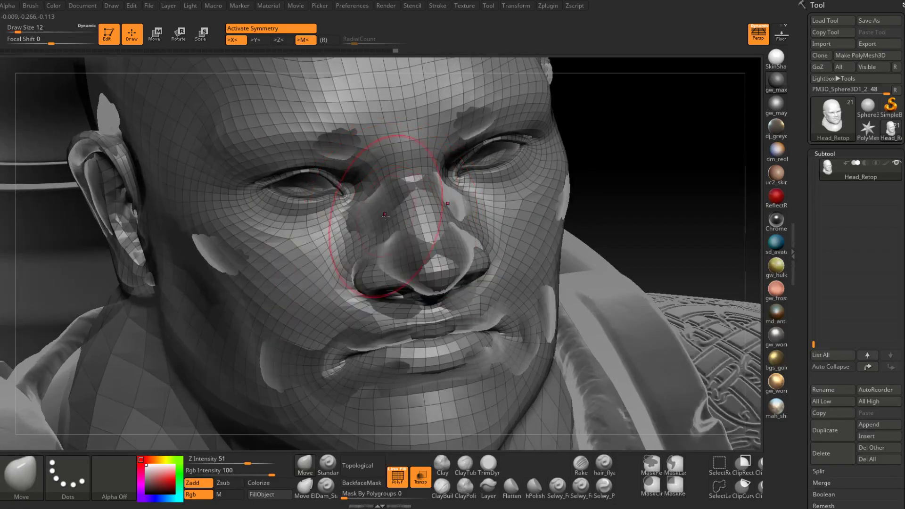
# - Smooth the Head_Retop nose and fit its nostril wing to the sculpt using the Move brush at draw size 6
pyautogui.moveTo(388, 213)
pyautogui.mouseDown(button='right')
pyautogui.moveTo(394, 274)
pyautogui.moveTo(416, 300)
pyautogui.moveTo(405, 267)
pyautogui.mouseUp(button='right')
pyautogui.press('space')
pyautogui.click(383, 215)
pyautogui.keyDown('shift'); pyautogui.moveTo(405, 266); pyautogui.dragTo(401, 257); pyautogui.keyUp('shift')
pyautogui.moveTo(398, 253); pyautogui.dragTo(442, 272, button='right')
pyautogui.moveTo(372, 249); pyautogui.dragTo(366, 248)
pyautogui.moveTo(366, 248)
pyautogui.mouseDown(button='right')
pyautogui.moveTo(340, 272)
pyautogui.moveTo(351, 260)
pyautogui.mouseUp(button='right')
pyautogui.press('space')
pyautogui.click(356, 257)
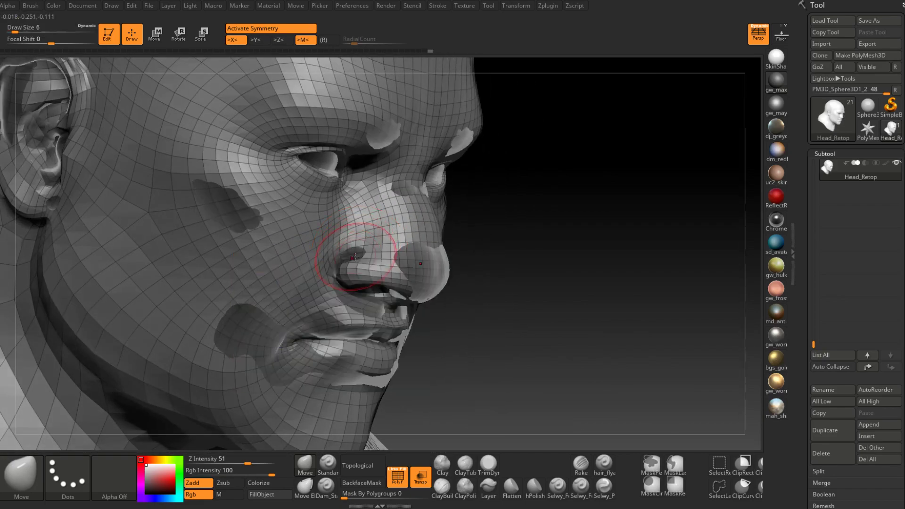
# - Fit the Head_Retop nose tip and bridge to the sculpted profile using the Move brush at draw sizes 6 and 4
pyautogui.moveTo(356, 242); pyautogui.dragTo(366, 305, button='right')
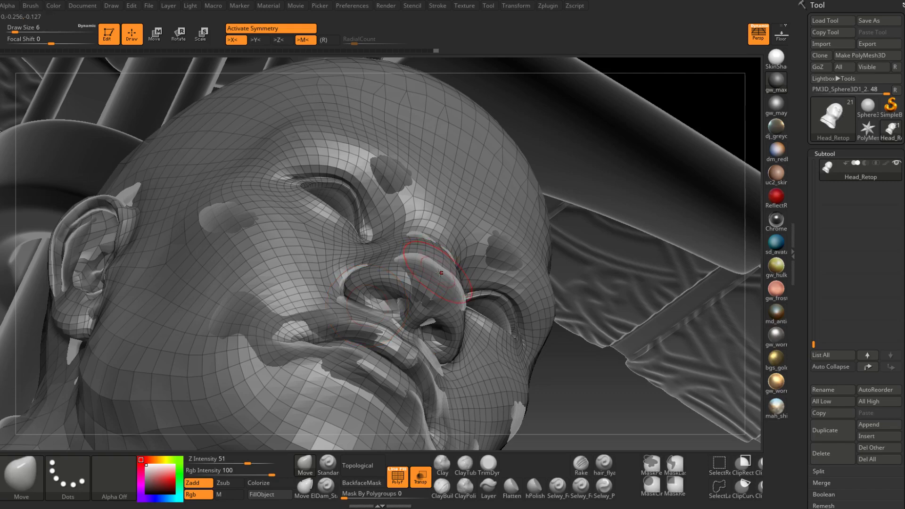
pyautogui.moveTo(441, 272); pyautogui.dragTo(497, 279, button='right')
pyautogui.moveTo(492, 261); pyautogui.dragTo(456, 264, button='right')
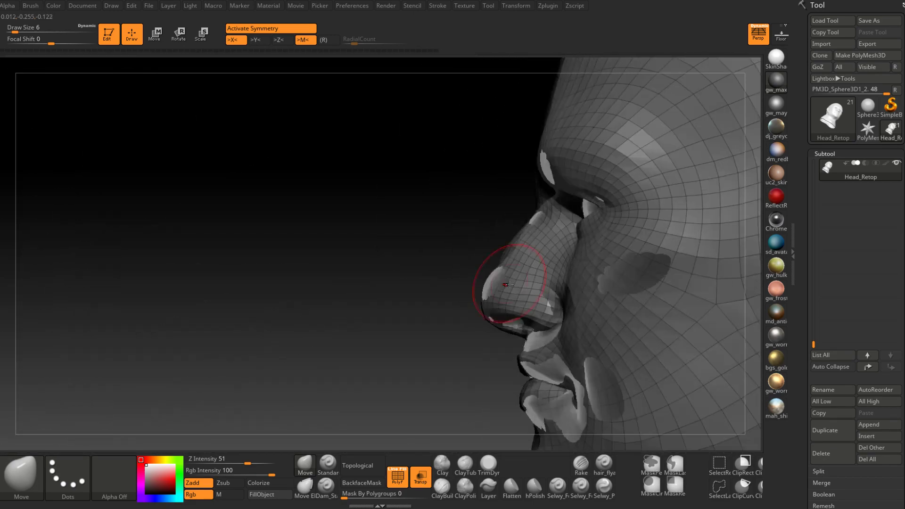
pyautogui.keyDown('alt'); pyautogui.moveTo(511, 286); pyautogui.dragTo(476, 283, button='right'); pyautogui.keyUp('alt')
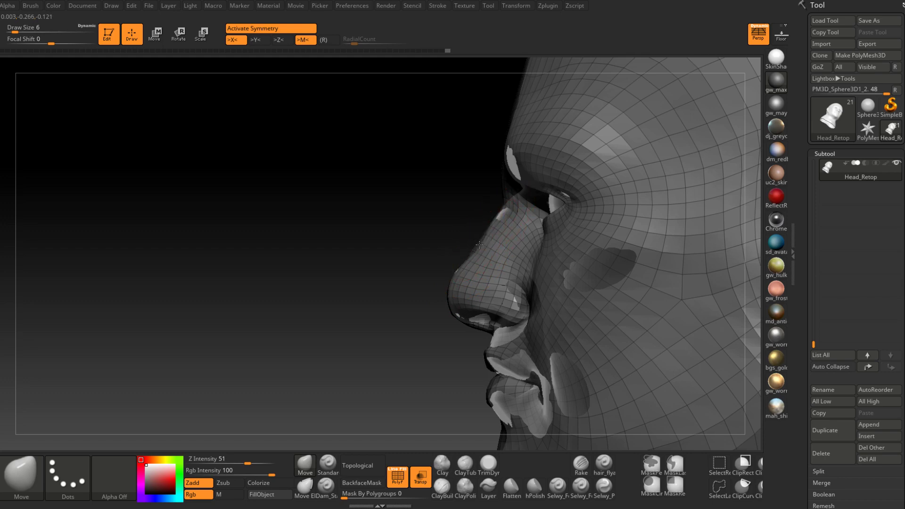
pyautogui.moveTo(471, 262); pyautogui.dragTo(501, 221)
pyautogui.moveTo(496, 219)
pyautogui.mouseDown(button='right')
pyautogui.moveTo(515, 222)
pyautogui.moveTo(558, 200)
pyautogui.moveTo(521, 198)
pyautogui.moveTo(458, 241)
pyautogui.moveTo(438, 226)
pyautogui.moveTo(450, 246)
pyautogui.moveTo(443, 240)
pyautogui.mouseUp(button='right')
pyautogui.press('space')
pyautogui.moveTo(447, 239)
pyautogui.mouseDown()
pyautogui.moveTo(417, 257)
pyautogui.moveTo(432, 233)
pyautogui.moveTo(464, 225)
pyautogui.moveTo(479, 240)
pyautogui.moveTo(434, 252)
pyautogui.moveTo(431, 234)
pyautogui.mouseUp()
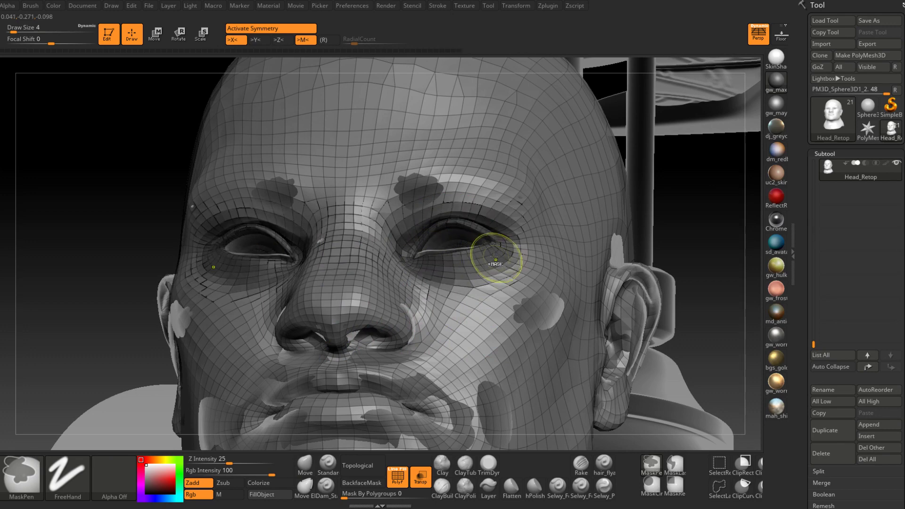
# - Examine the Head_Retop eye area and the mouth interior from below and from inside the head
pyautogui.keyDown('ctrl'); pyautogui.moveTo(494, 257); pyautogui.dragTo(506, 265); pyautogui.keyUp('ctrl')
pyautogui.moveTo(513, 274)
pyautogui.mouseDown(button='right')
pyautogui.moveTo(488, 342)
pyautogui.moveTo(509, 182)
pyautogui.mouseUp(button='right')
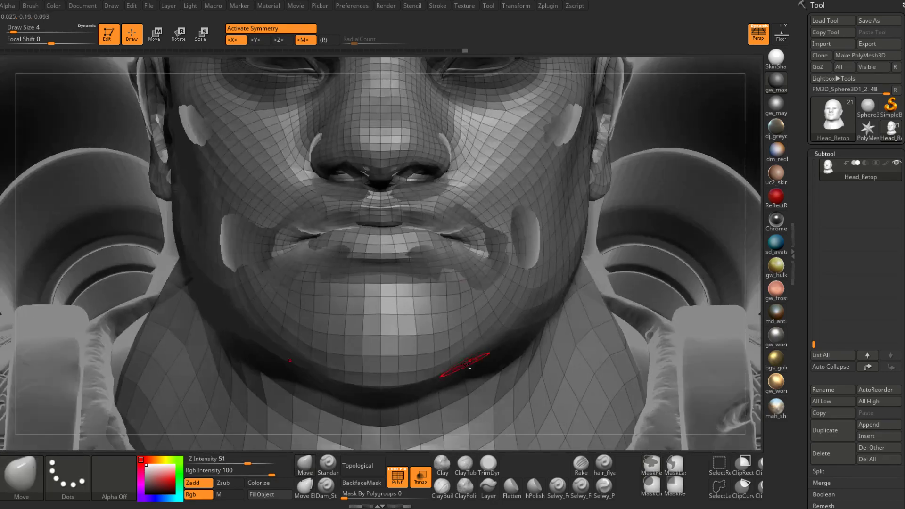
pyautogui.keyDown('alt'); pyautogui.moveTo(469, 365); pyautogui.dragTo(481, 207, button='right'); pyautogui.keyUp('alt')
pyautogui.moveTo(500, 311)
pyautogui.mouseDown(button='right')
pyautogui.moveTo(468, 244)
pyautogui.moveTo(422, 336)
pyautogui.moveTo(452, 202)
pyautogui.moveTo(440, 232)
pyautogui.moveTo(443, 208)
pyautogui.moveTo(409, 181)
pyautogui.mouseUp(button='right')
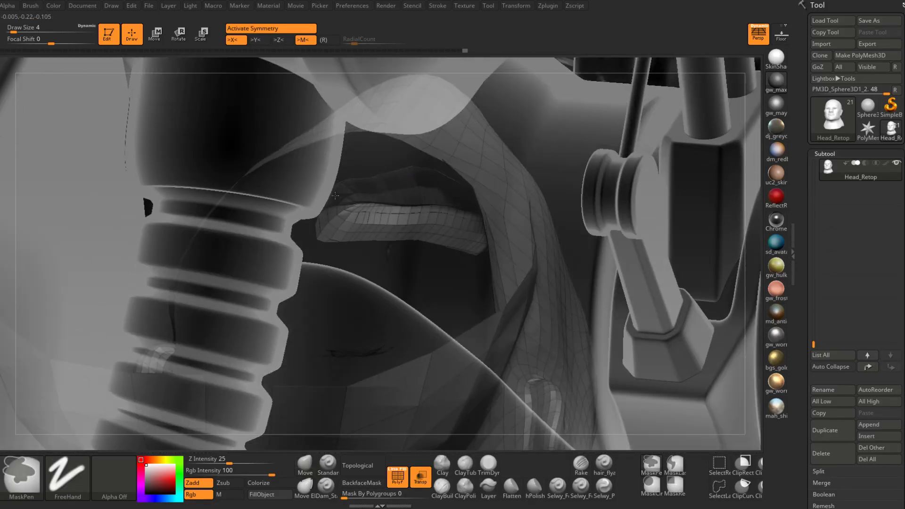
pyautogui.moveTo(461, 243); pyautogui.dragTo(491, 242, button='right')
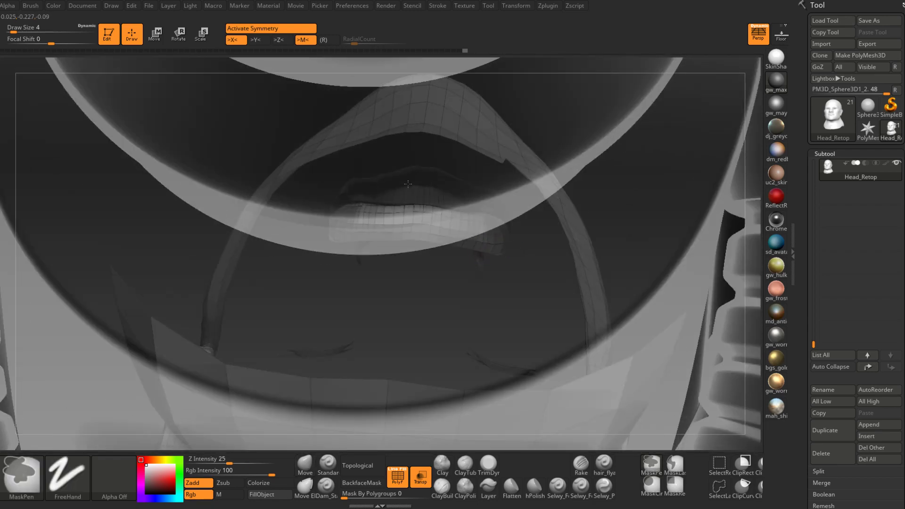
pyautogui.keyDown('ctrl'); pyautogui.moveTo(412, 207); pyautogui.dragTo(499, 232); pyautogui.keyUp('ctrl')
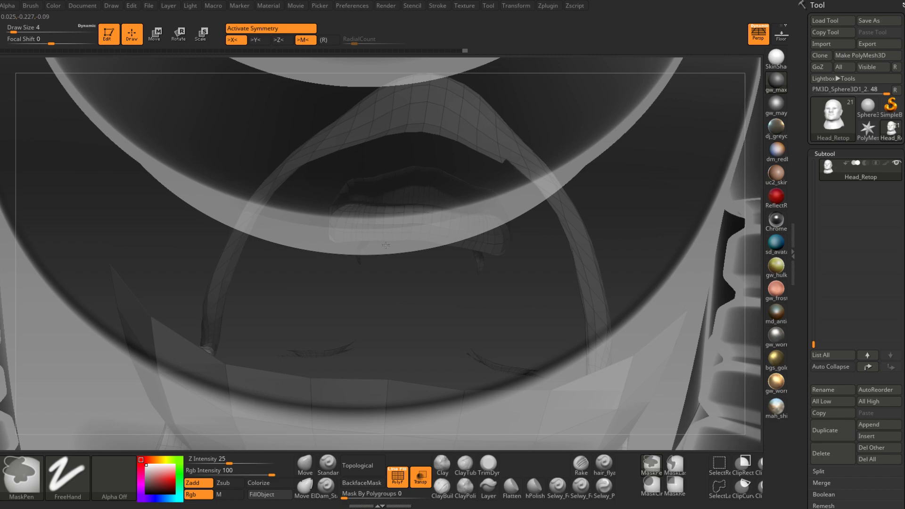
pyautogui.moveTo(390, 261)
pyautogui.mouseDown(button='right')
pyautogui.moveTo(465, 259)
pyautogui.moveTo(456, 303)
pyautogui.moveTo(465, 284)
pyautogui.mouseUp(button='right')
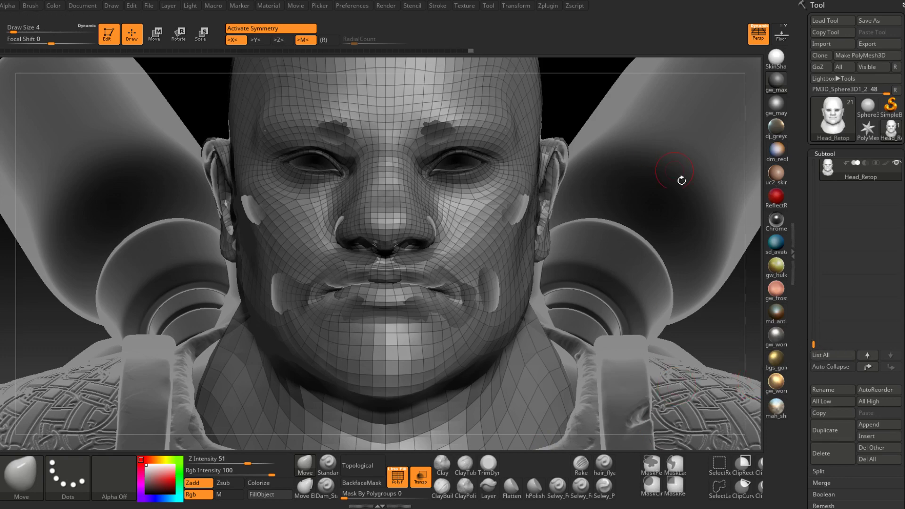
# - Hide the Apron_trim and Apron subtools around the neck
pyautogui.keyDown('alt'); pyautogui.click(591, 405); pyautogui.keyUp('alt')
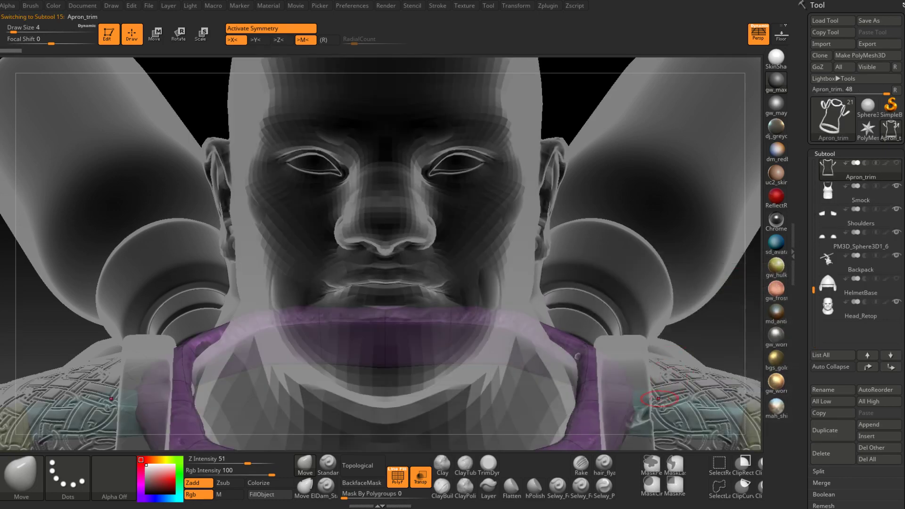
pyautogui.keyDown('alt'); pyautogui.moveTo(727, 341); pyautogui.dragTo(730, 178); pyautogui.keyUp('alt')
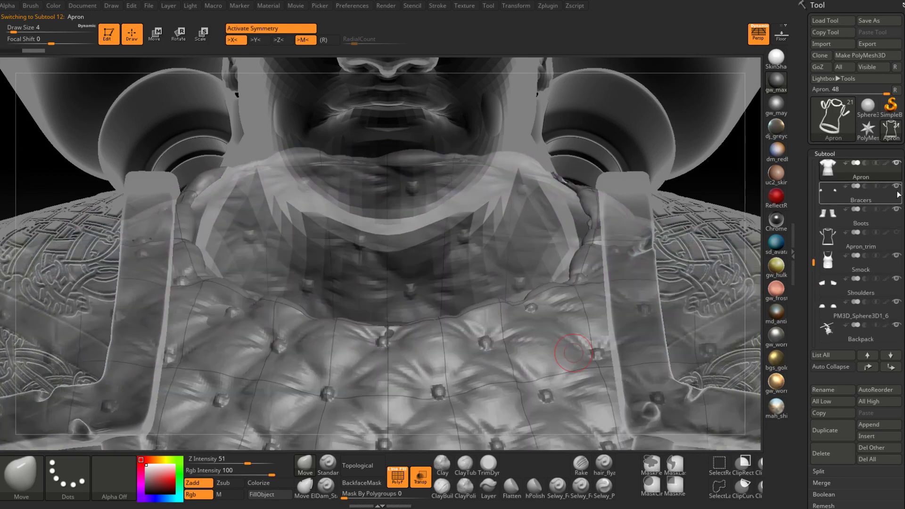
pyautogui.keyDown('alt'); pyautogui.moveTo(713, 181); pyautogui.dragTo(495, 386); pyautogui.keyUp('alt')
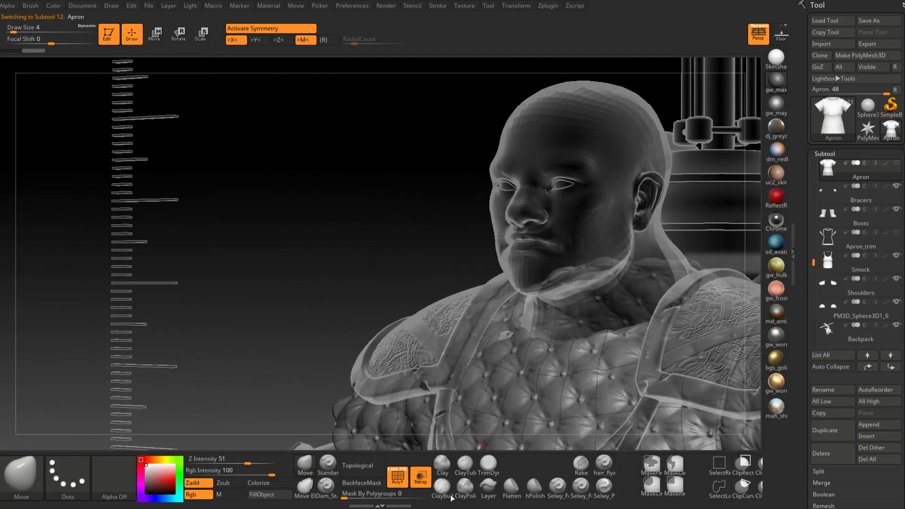
# - Turn off transparency and make Head_Retop the active subtool again
pyautogui.click(420, 475)
pyautogui.moveTo(442, 121); pyautogui.dragTo(503, 221)
pyautogui.keyDown('alt'); pyautogui.click(502, 221); pyautogui.keyUp('alt')
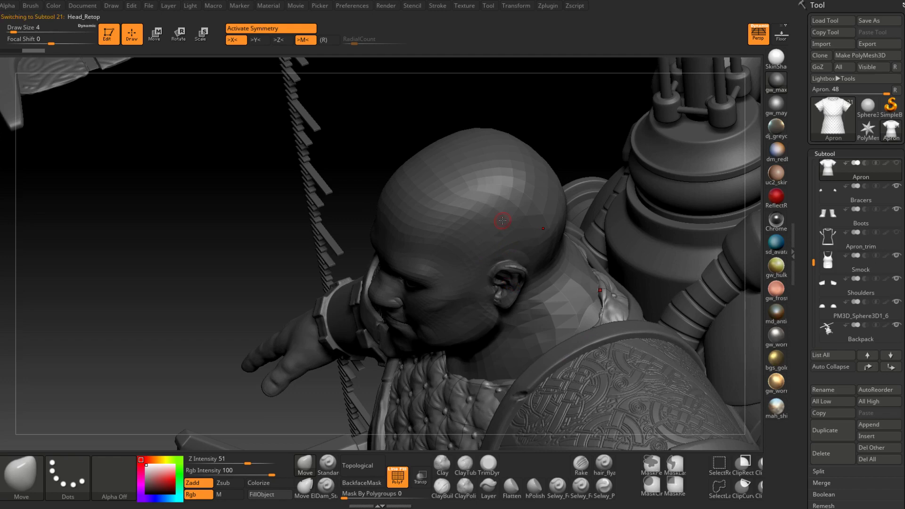
pyautogui.click(503, 221)
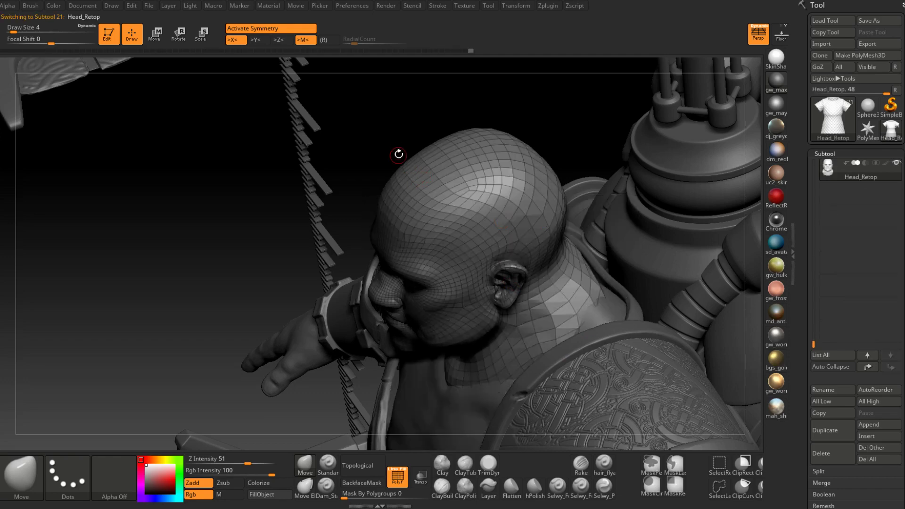
# - Fit the upper and rear rim of the Head_Retop ear to the sculpt using the Move brush at draw size 3
pyautogui.moveTo(399, 151); pyautogui.dragTo(402, 80)
pyautogui.moveTo(402, 80); pyautogui.dragTo(432, 130, button='right')
pyautogui.moveTo(243, 160); pyautogui.dragTo(203, 157)
pyautogui.moveTo(398, 193)
pyautogui.keyDown('ctrl'); pyautogui.mouseDown(button='right')
pyautogui.moveTo(476, 248)
pyautogui.moveTo(461, 210)
pyautogui.mouseUp(button='right'); pyautogui.keyUp('ctrl')
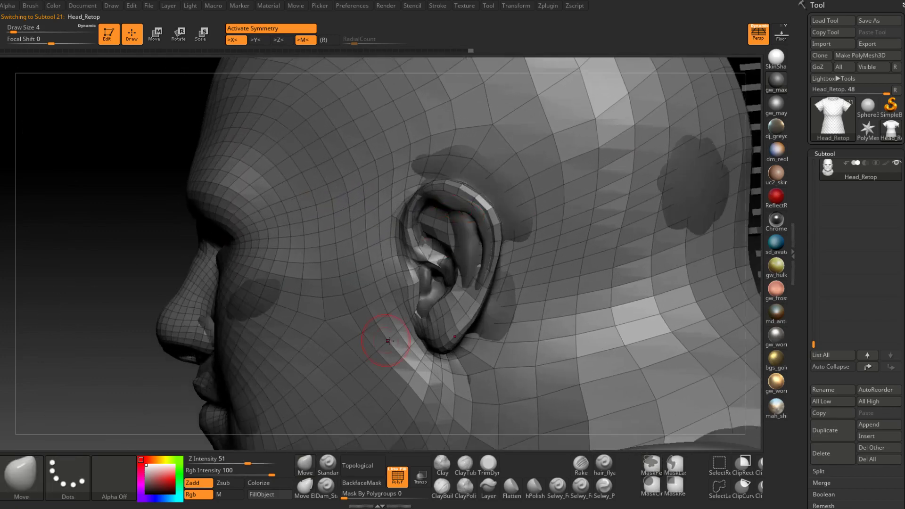
pyautogui.press('space')
pyautogui.moveTo(458, 196); pyautogui.dragTo(457, 197)
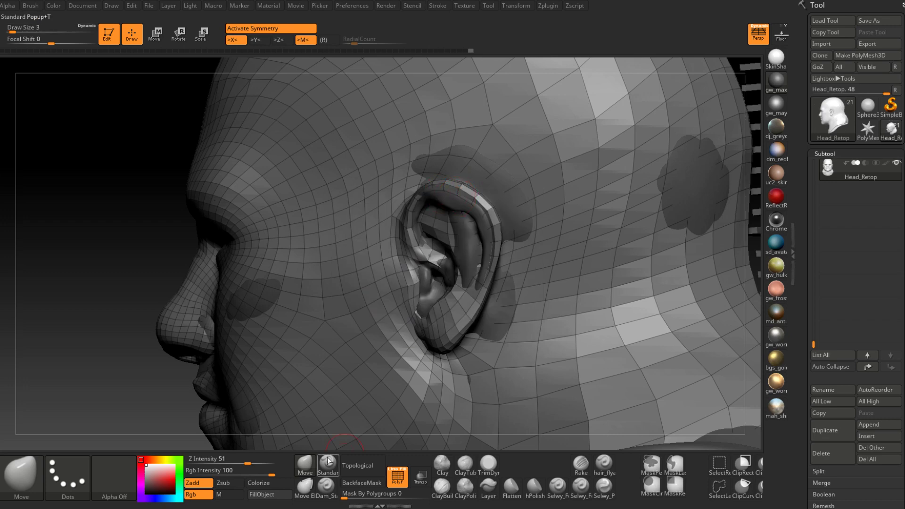
pyautogui.moveTo(444, 192)
pyautogui.mouseDown()
pyautogui.moveTo(441, 219)
pyautogui.moveTo(473, 220)
pyautogui.moveTo(481, 233)
pyautogui.mouseUp()
pyautogui.keyDown('ctrl'); pyautogui.moveTo(478, 231); pyautogui.dragTo(407, 210, button='right'); pyautogui.keyUp('ctrl')
pyautogui.moveTo(251, 195); pyautogui.dragTo(589, 198)
# - Paint a mask over the Head_Retop ear at draw size 8 and clear the mask
pyautogui.press('ctrl')
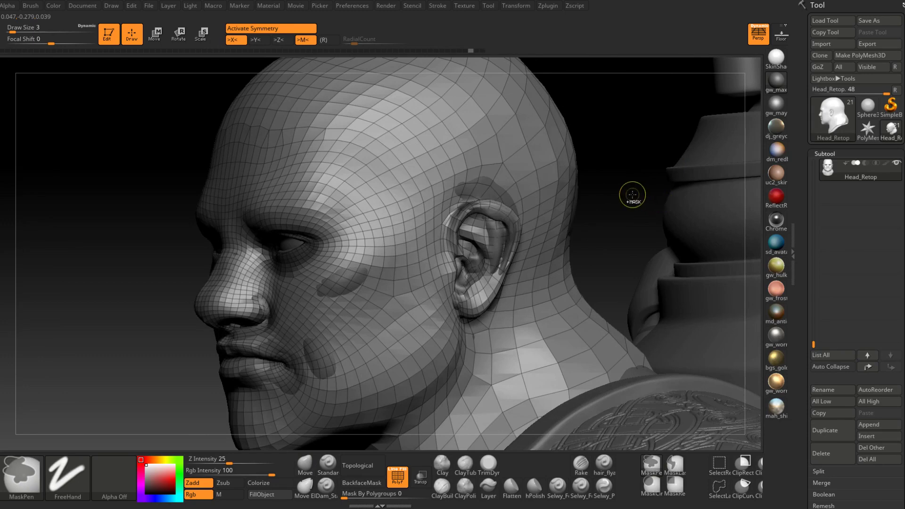
pyautogui.press('space')
pyautogui.moveTo(620, 197); pyautogui.dragTo(542, 204)
pyautogui.press('ctrl')
pyautogui.moveTo(469, 220)
pyautogui.keyDown('ctrl'); pyautogui.mouseDown()
pyautogui.moveTo(444, 275)
pyautogui.moveTo(493, 278)
pyautogui.moveTo(490, 215)
pyautogui.moveTo(472, 210)
pyautogui.mouseUp(); pyautogui.keyUp('ctrl')
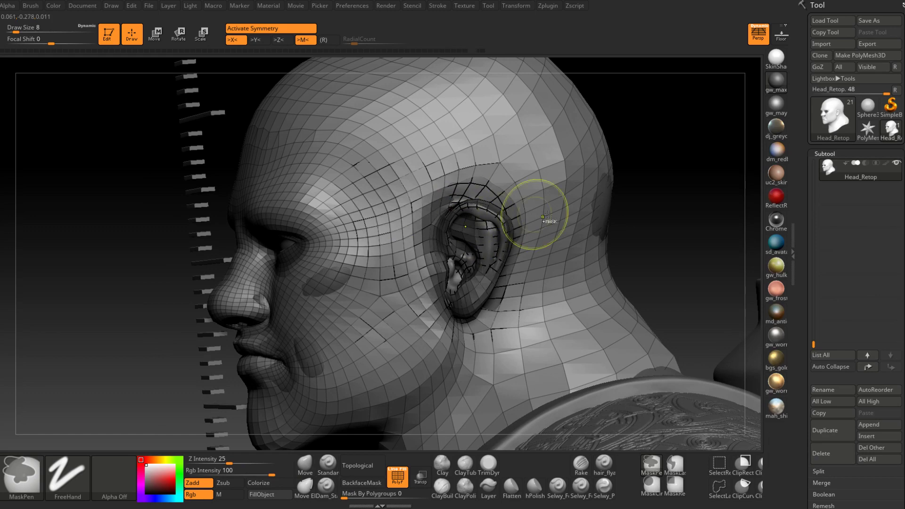
pyautogui.moveTo(653, 225)
pyautogui.keyDown('ctrl'); pyautogui.mouseDown()
pyautogui.moveTo(674, 218)
pyautogui.moveTo(666, 211)
pyautogui.mouseUp(); pyautogui.keyUp('ctrl')
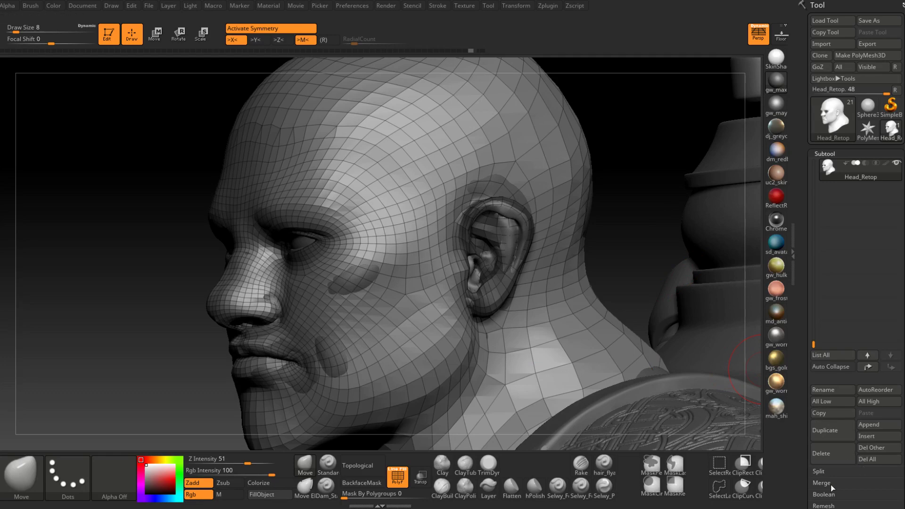
# - Undo the last change, smooth the Head_Retop neck around its lower edge at draw size 8, and quick-save the project
pyautogui.moveTo(638, 278)
pyautogui.keyDown('alt'); pyautogui.mouseDown()
pyautogui.moveTo(616, 177)
pyautogui.moveTo(590, 160)
pyautogui.moveTo(621, 163)
pyautogui.moveTo(599, 142)
pyautogui.moveTo(620, 136)
pyautogui.moveTo(594, 142)
pyautogui.mouseUp(); pyautogui.keyUp('alt')
pyautogui.hotkey('ctrl', 'z')
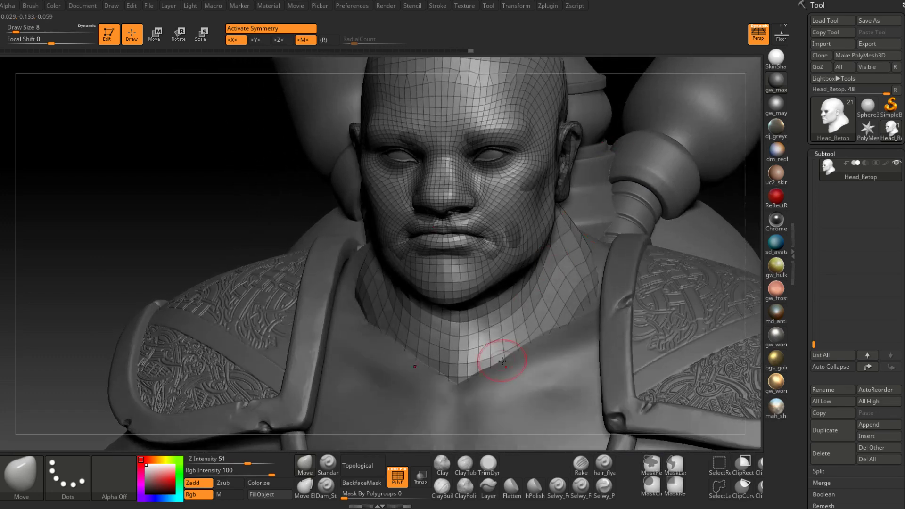
pyautogui.moveTo(457, 348)
pyautogui.keyDown('shift'); pyautogui.mouseDown()
pyautogui.moveTo(464, 330)
pyautogui.moveTo(505, 329)
pyautogui.moveTo(580, 279)
pyautogui.moveTo(571, 224)
pyautogui.moveTo(561, 219)
pyautogui.mouseUp(); pyautogui.keyUp('shift')
pyautogui.moveTo(250, 174)
pyautogui.mouseDown()
pyautogui.moveTo(549, 175)
pyautogui.moveTo(611, 213)
pyautogui.moveTo(608, 228)
pyautogui.mouseUp()
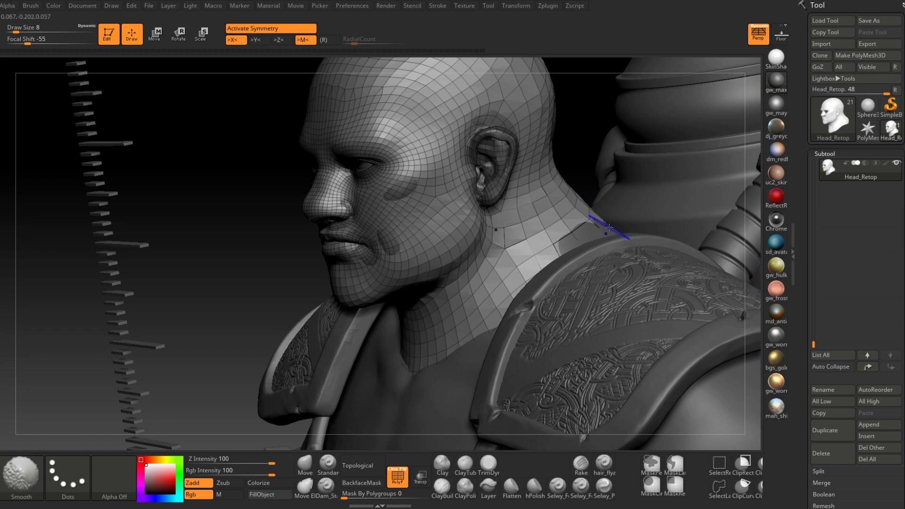
pyautogui.hotkey('ctrl', 's')
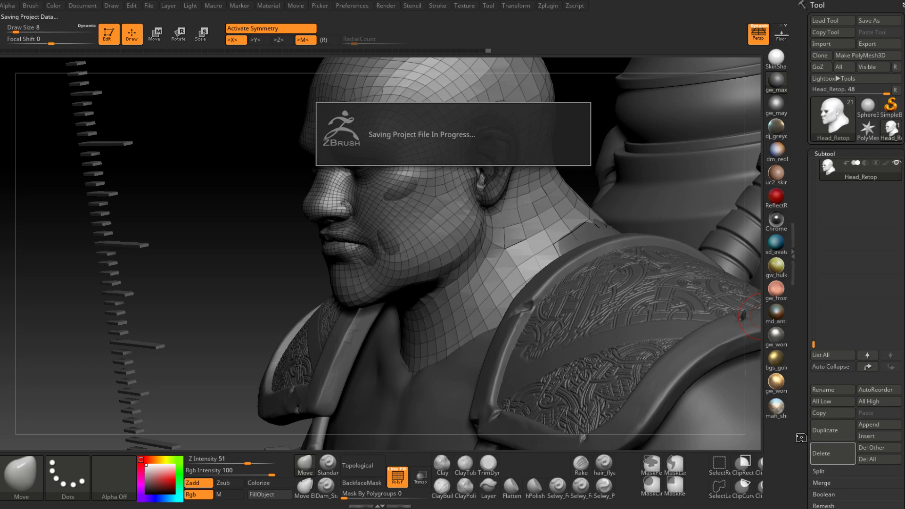
# - Try to project Head_Retop onto the visible subtools with ProjectAll
pyautogui.scroll(-4, 805, 398)
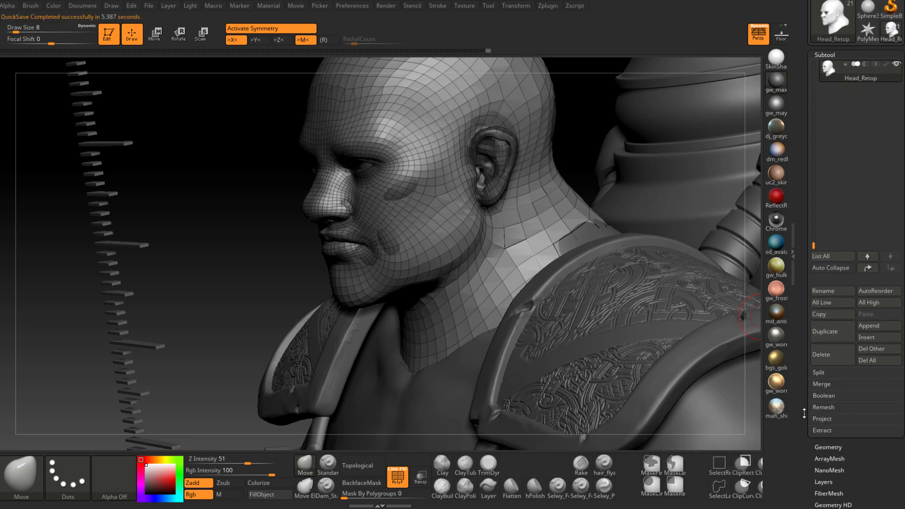
pyautogui.click(818, 384)
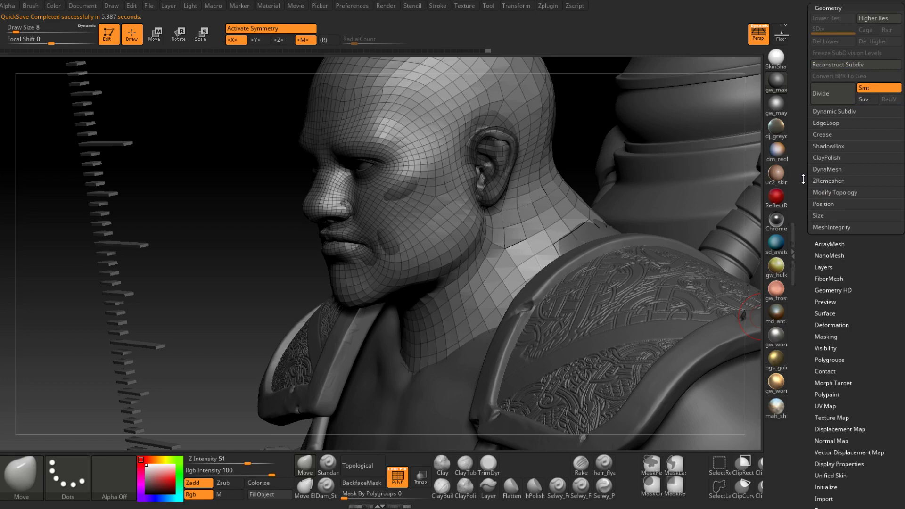
pyautogui.moveTo(803, 179); pyautogui.dragTo(832, 430)
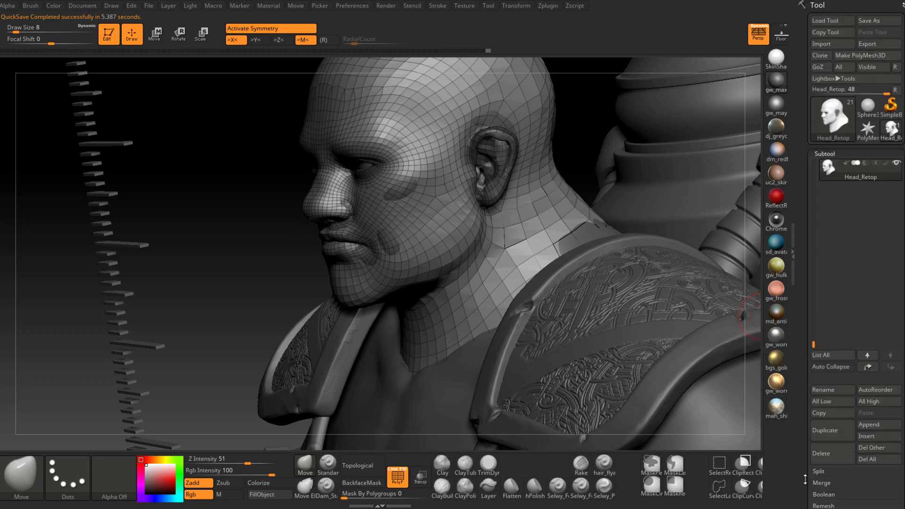
pyautogui.moveTo(804, 479); pyautogui.dragTo(815, 435)
pyautogui.scroll(-1, 815, 435)
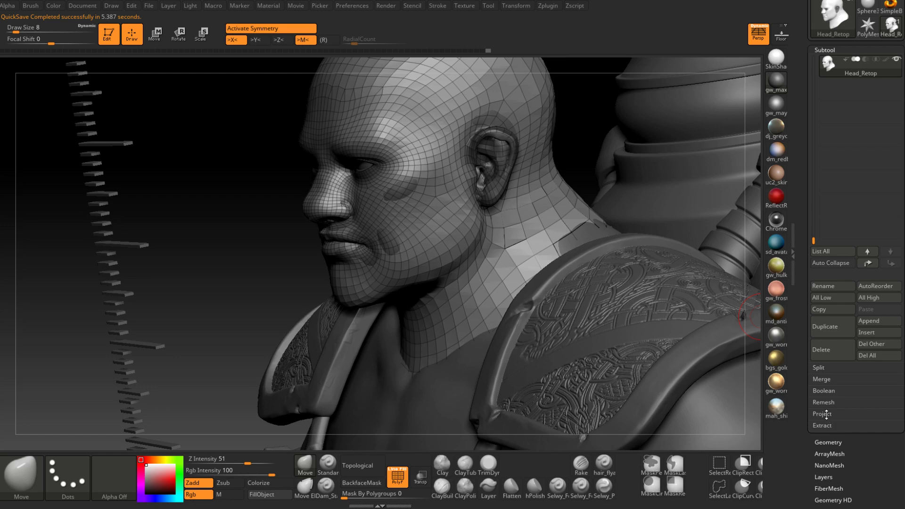
pyautogui.click(826, 414)
pyautogui.click(828, 439)
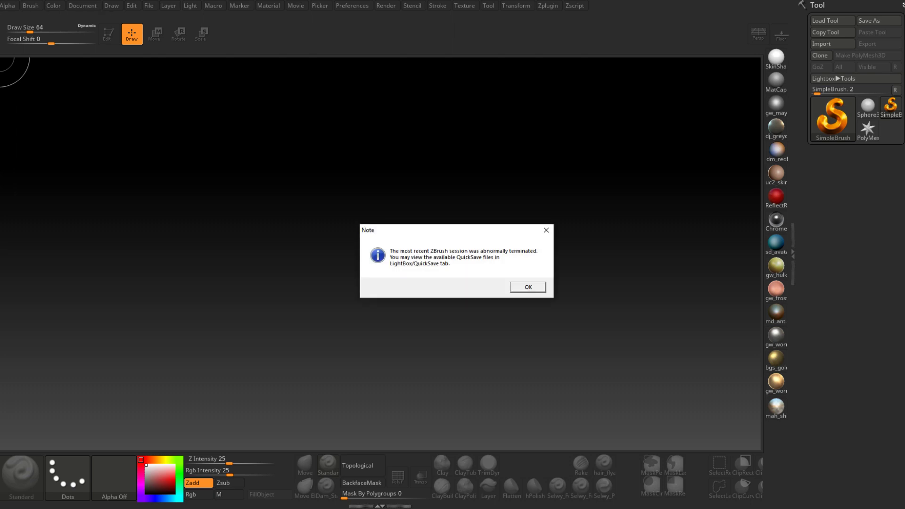
# - Restore the QuickSave project QS_3862.ZPR and save the tool over the existing Mervon.ZTL
pyautogui.click(528, 287)
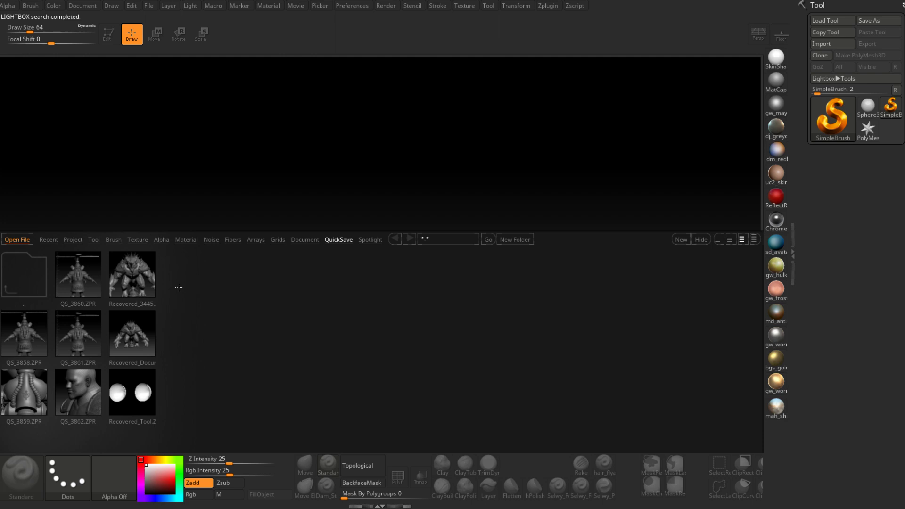
pyautogui.doubleClick(81, 398)
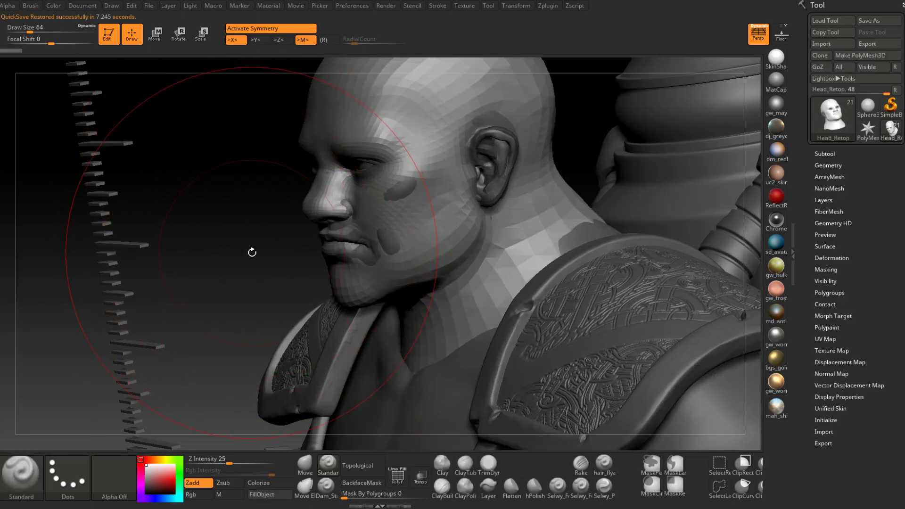
pyautogui.moveTo(252, 252); pyautogui.dragTo(421, 249)
pyautogui.click(878, 20)
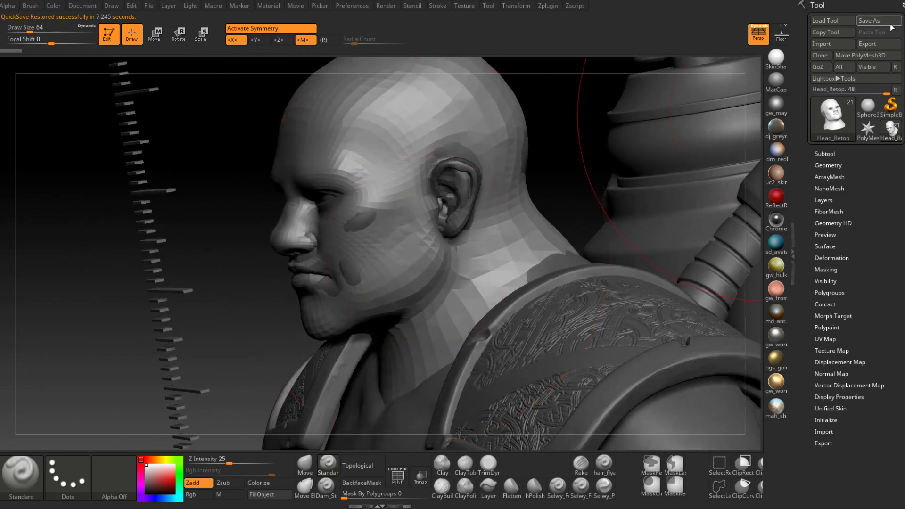
pyautogui.click(478, 262)
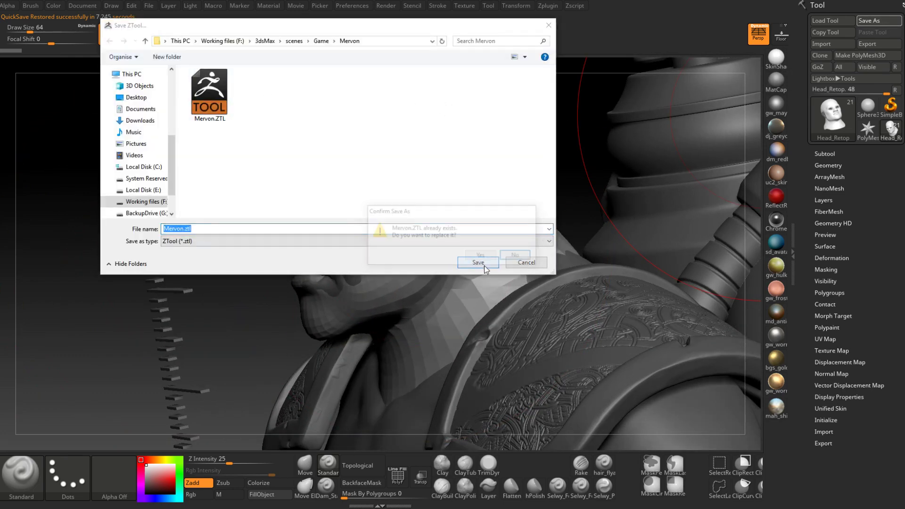
pyautogui.click(485, 256)
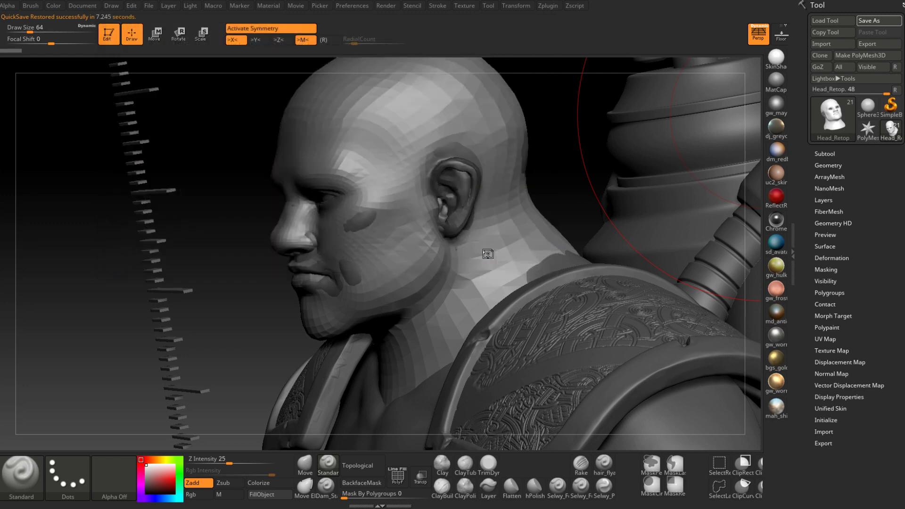
# - Try ProjectAll on Head_Retop again from the restored project
pyautogui.click(829, 154)
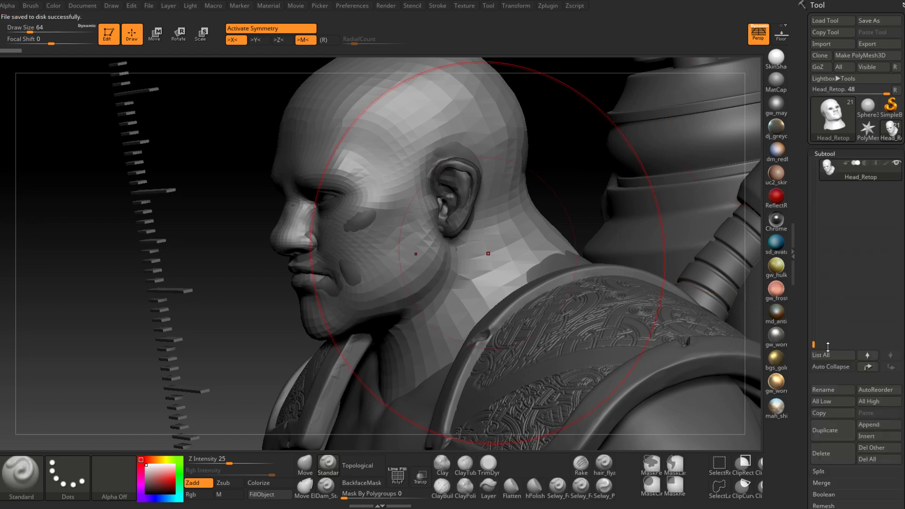
pyautogui.moveTo(799, 479); pyautogui.dragTo(811, 444)
pyautogui.click(822, 483)
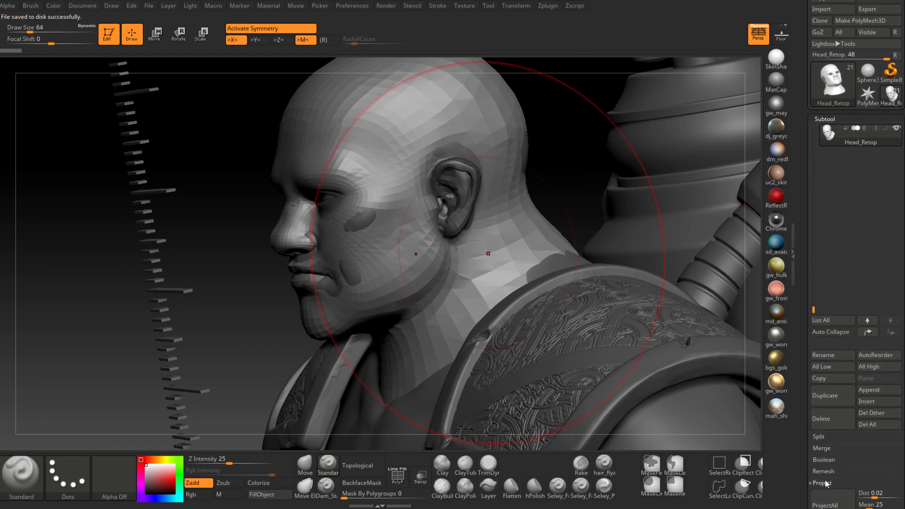
pyautogui.click(829, 503)
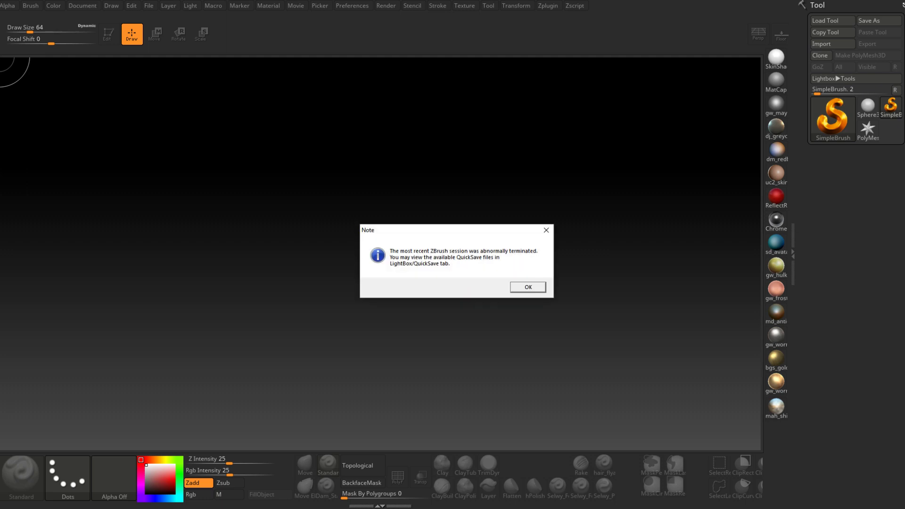
# - Load the saved Mervon.ZTL tool from the Mervon folder and hide LightBox
pyautogui.click(529, 287)
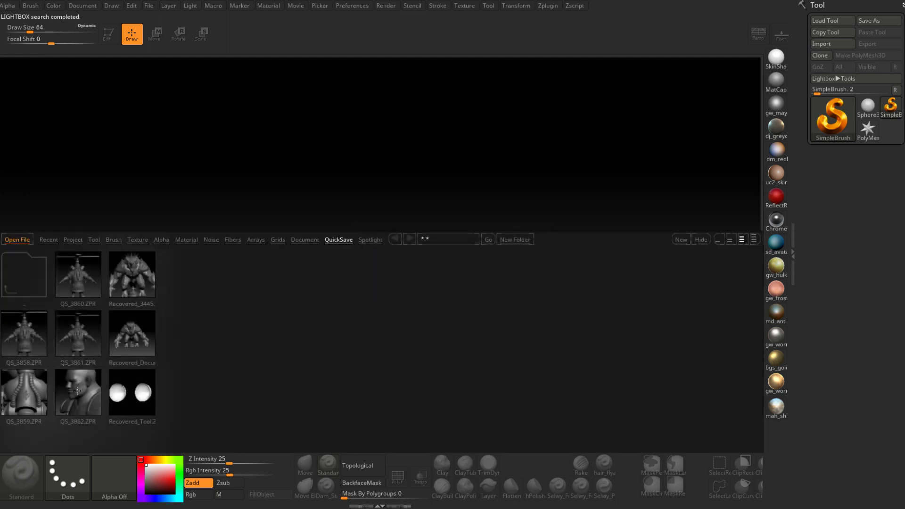
pyautogui.click(78, 392)
pyautogui.click(832, 21)
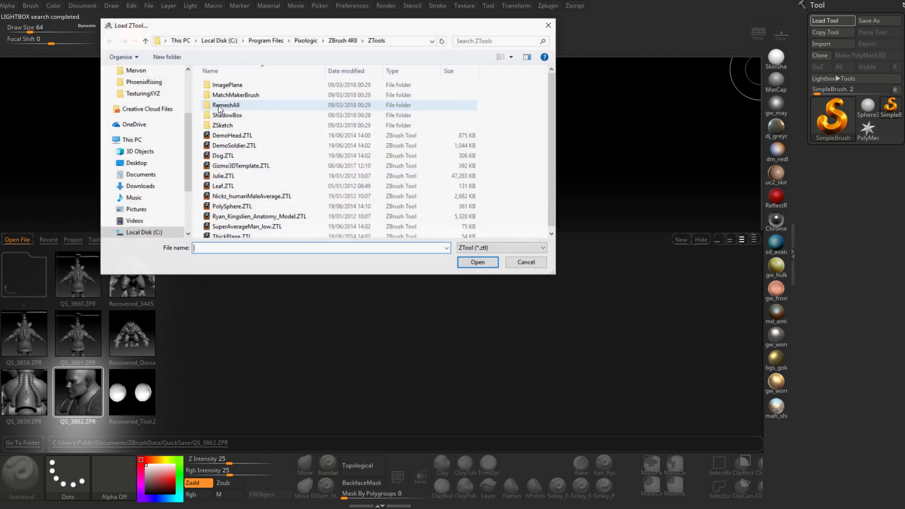
pyautogui.click(137, 70)
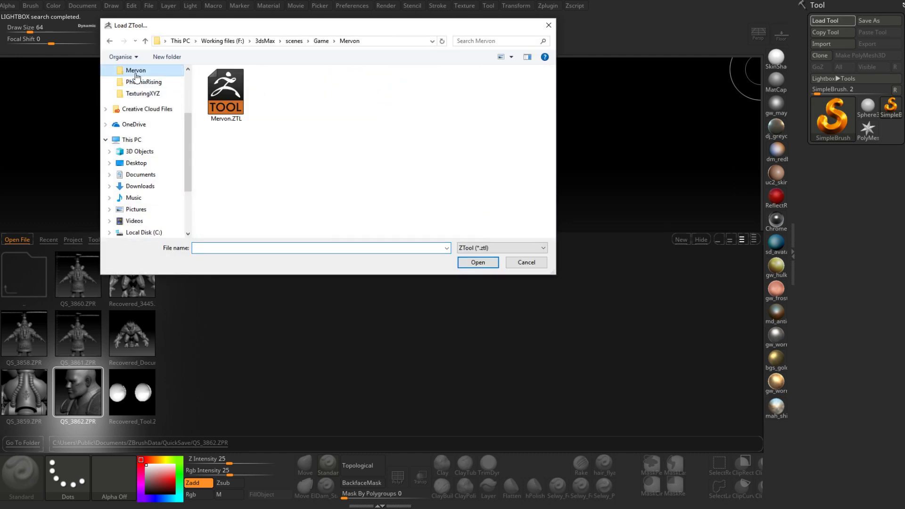
pyautogui.doubleClick(231, 102)
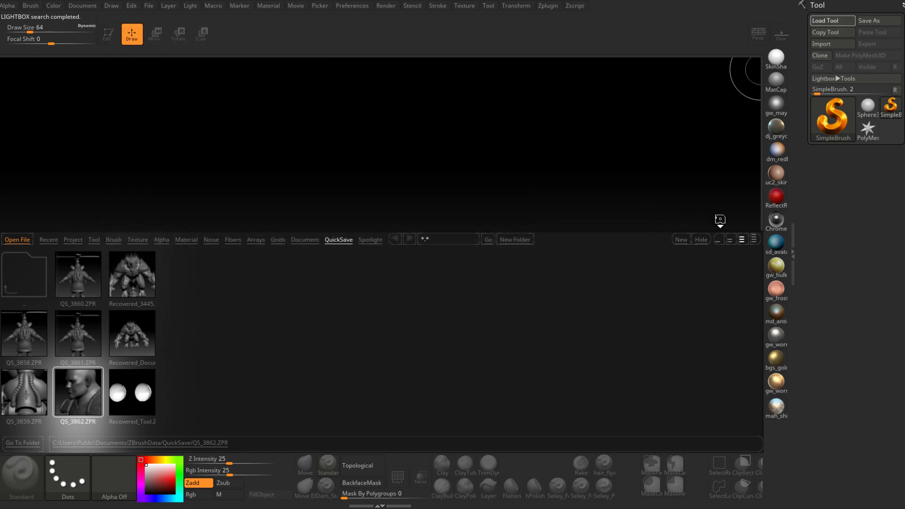
pyautogui.click(706, 241)
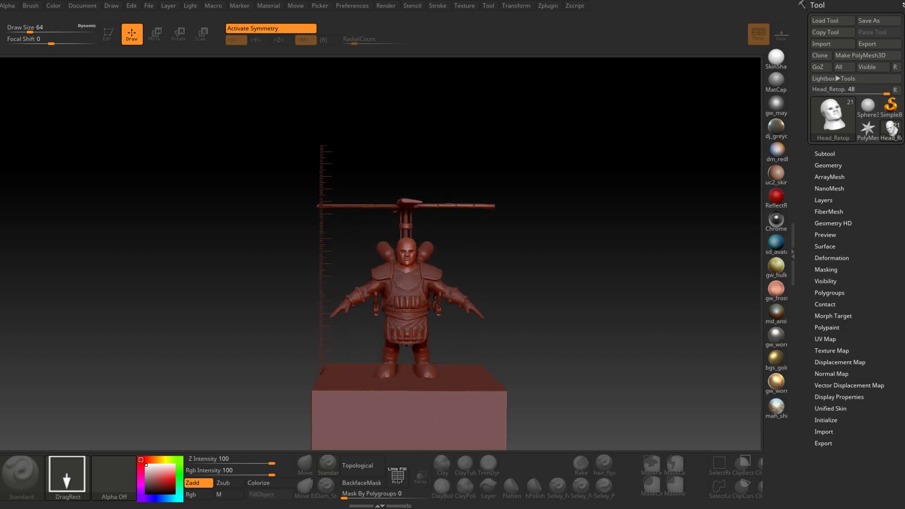
# - Place the loaded dwarf character on the canvas and switch it to Edit mode
pyautogui.moveTo(408, 507); pyautogui.dragTo(409, 508)
pyautogui.click(114, 37)
pyautogui.moveTo(589, 329); pyautogui.dragTo(560, 308)
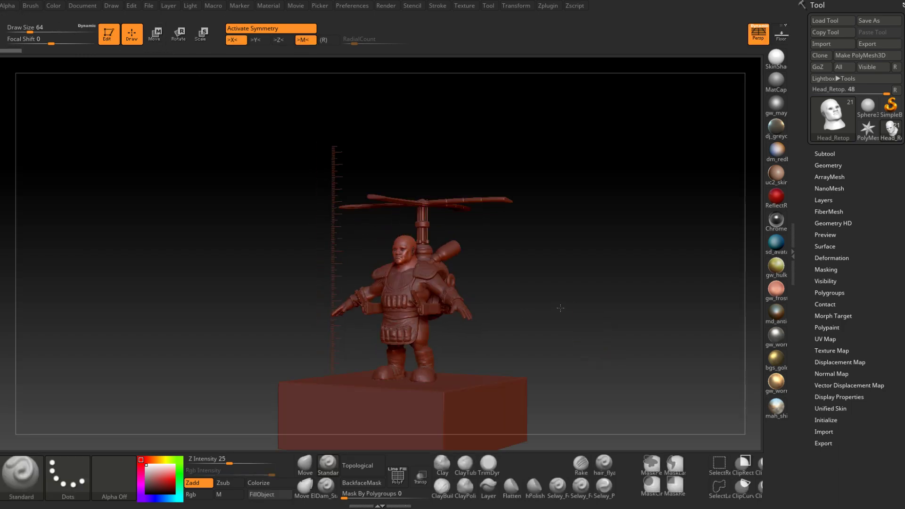
# - Apply the gw_max_blinn material to the character and frame the head
pyautogui.click(779, 84)
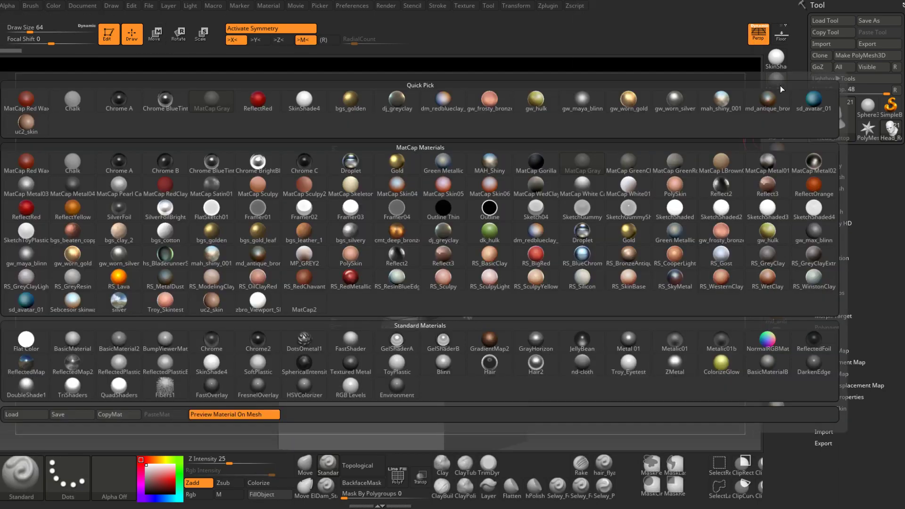
pyautogui.click(823, 243)
pyautogui.moveTo(421, 302); pyautogui.dragTo(421, 283, button='right')
pyautogui.keyDown('alt'); pyautogui.moveTo(421, 283); pyautogui.dragTo(423, 337, button='right'); pyautogui.keyUp('alt')
pyautogui.keyDown('ctrl'); pyautogui.moveTo(422, 336); pyautogui.dragTo(425, 409, button='right'); pyautogui.keyUp('ctrl')
pyautogui.moveTo(255, 192)
pyautogui.keyDown('alt'); pyautogui.mouseDown()
pyautogui.moveTo(222, 146)
pyautogui.moveTo(271, 249)
pyautogui.moveTo(255, 255)
pyautogui.moveTo(246, 167)
pyautogui.mouseUp(); pyautogui.keyUp('alt')
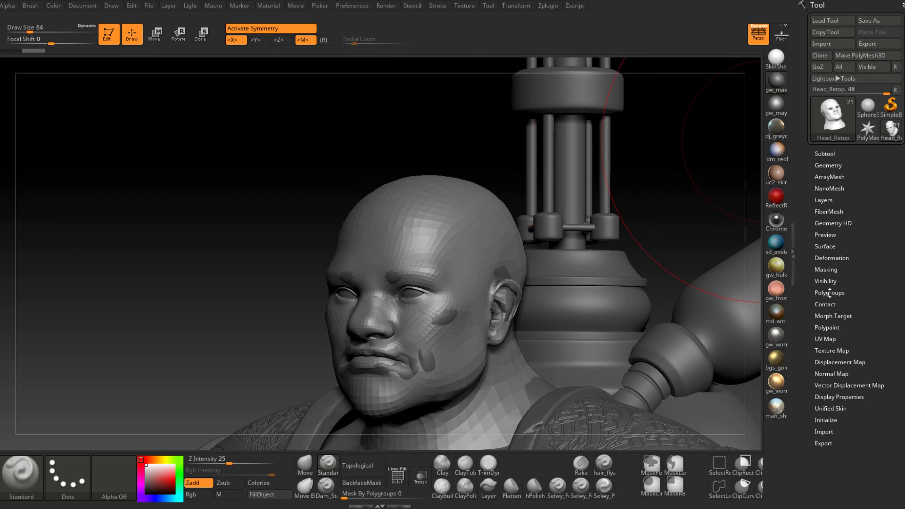
# - Hide the Backpack and Shoulders subtools around the neck
pyautogui.keyDown('alt'); pyautogui.click(573, 302); pyautogui.keyUp('alt')
pyautogui.click(827, 154)
pyautogui.click(896, 164)
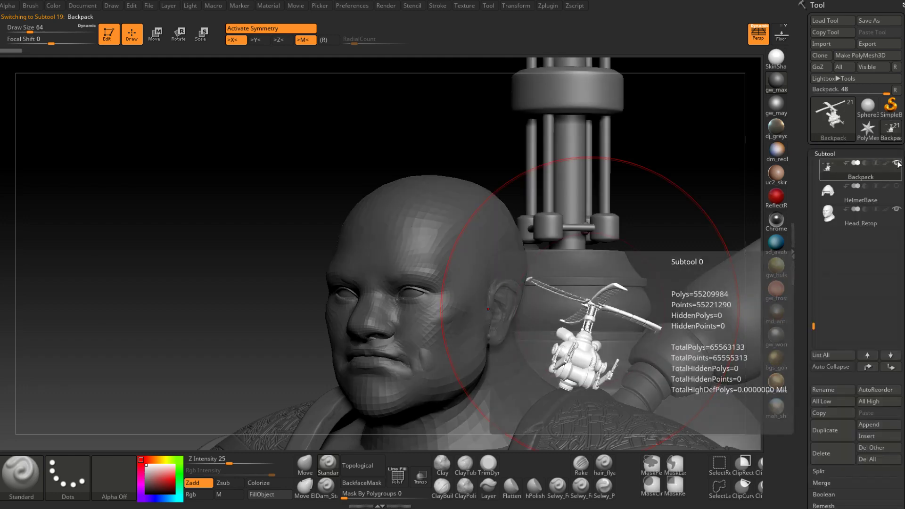
pyautogui.keyDown('alt'); pyautogui.moveTo(666, 178); pyautogui.dragTo(588, 163); pyautogui.keyUp('alt')
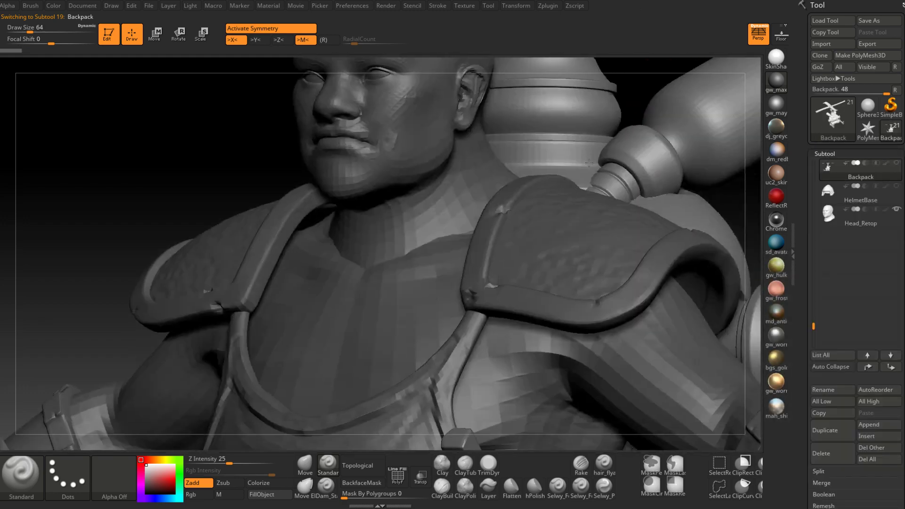
pyautogui.keyDown('alt'); pyautogui.click(547, 238); pyautogui.keyUp('alt')
pyautogui.click(896, 163)
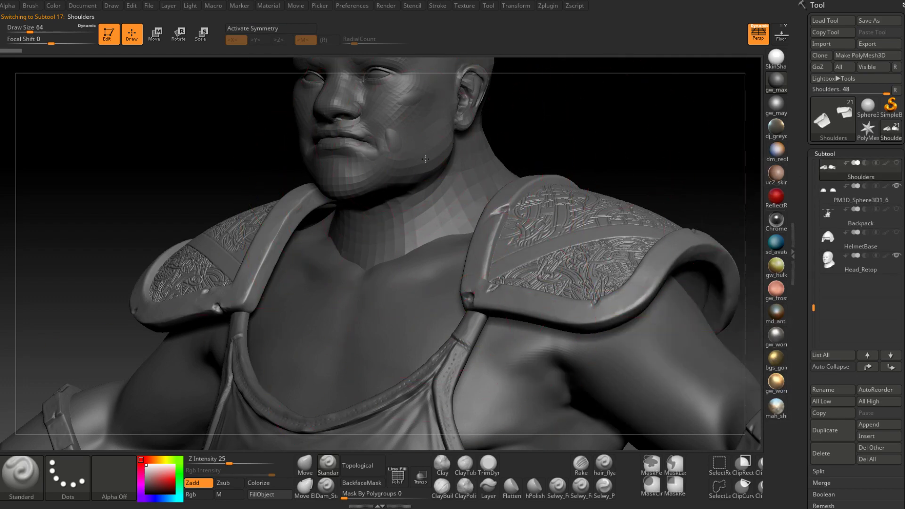
# - Make Head_Retop the active subtool and project it onto the visible sculpt with ProjectAll
pyautogui.keyDown('alt'); pyautogui.click(450, 171); pyautogui.keyUp('alt')
pyautogui.press('x')
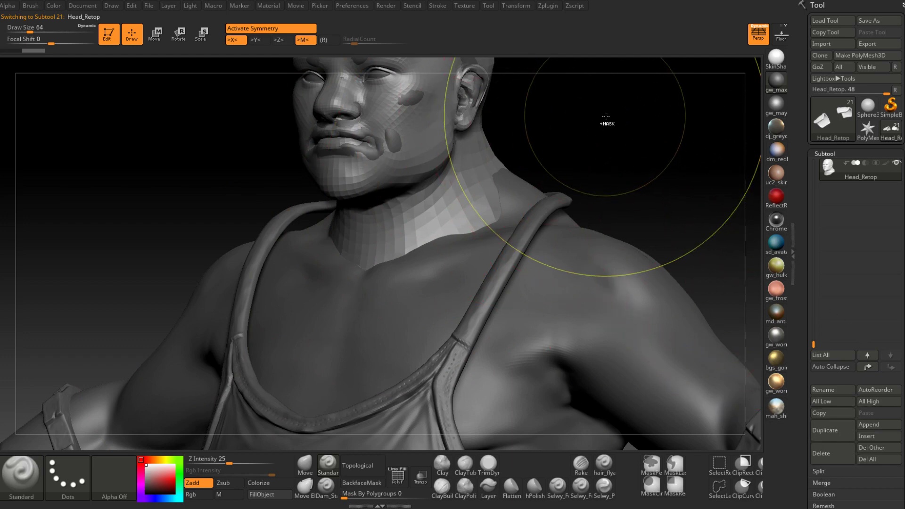
pyautogui.hotkey('ctrl', 'z')
pyautogui.moveTo(804, 468); pyautogui.dragTo(804, 465)
pyautogui.scroll(-5, 804, 466)
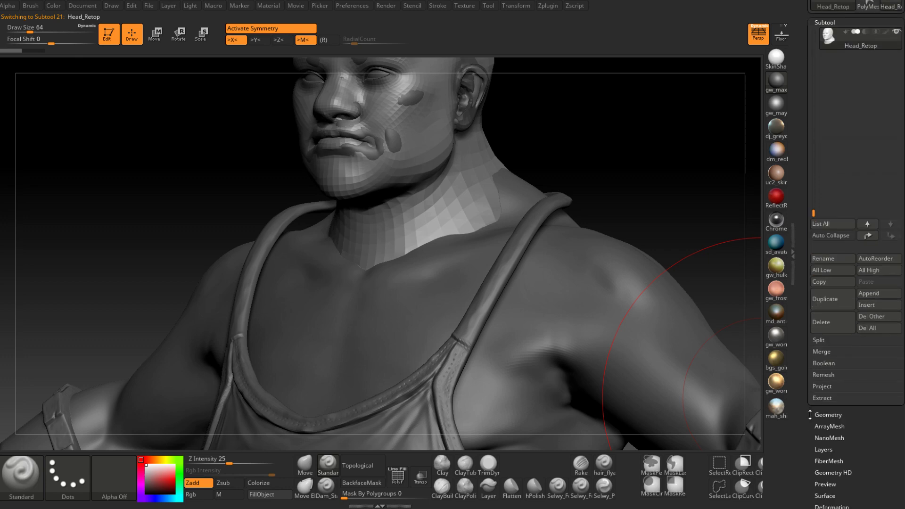
pyautogui.click(831, 386)
pyautogui.click(831, 407)
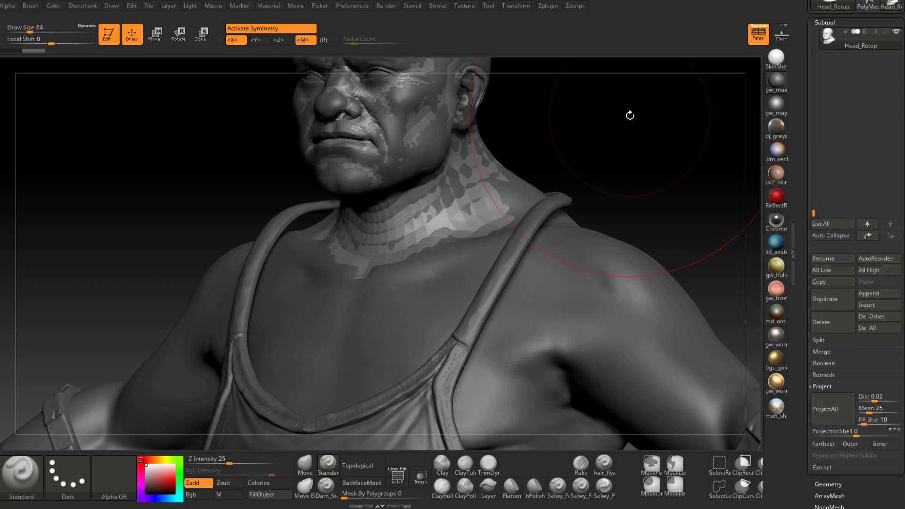
# - Display Head_Retop's polygon wireframe and turn on transparency to see it against the neck sculpt
pyautogui.moveTo(629, 115); pyautogui.dragTo(617, 160)
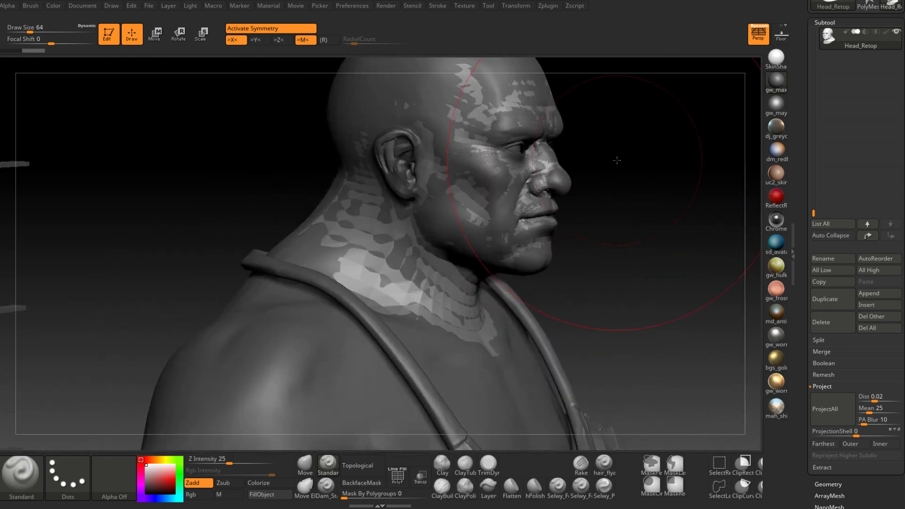
pyautogui.moveTo(633, 191)
pyautogui.mouseDown()
pyautogui.moveTo(592, 164)
pyautogui.moveTo(609, 143)
pyautogui.moveTo(594, 155)
pyautogui.mouseUp()
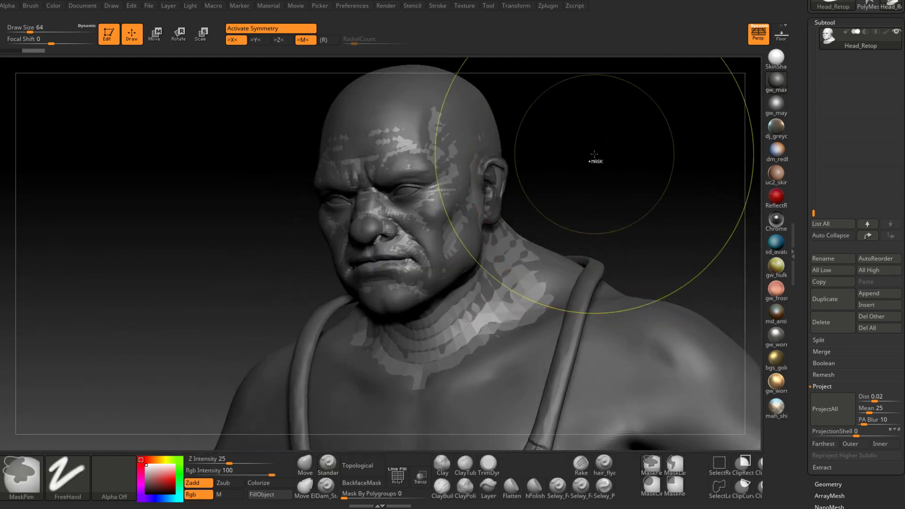
pyautogui.keyDown('ctrl'); pyautogui.moveTo(594, 154); pyautogui.dragTo(617, 192, button='right'); pyautogui.keyUp('ctrl')
pyautogui.moveTo(609, 137)
pyautogui.mouseDown()
pyautogui.moveTo(621, 123)
pyautogui.moveTo(606, 125)
pyautogui.moveTo(642, 162)
pyautogui.moveTo(644, 263)
pyautogui.moveTo(629, 255)
pyautogui.moveTo(657, 147)
pyautogui.moveTo(438, 427)
pyautogui.mouseUp()
pyautogui.click(398, 476)
pyautogui.click(420, 475)
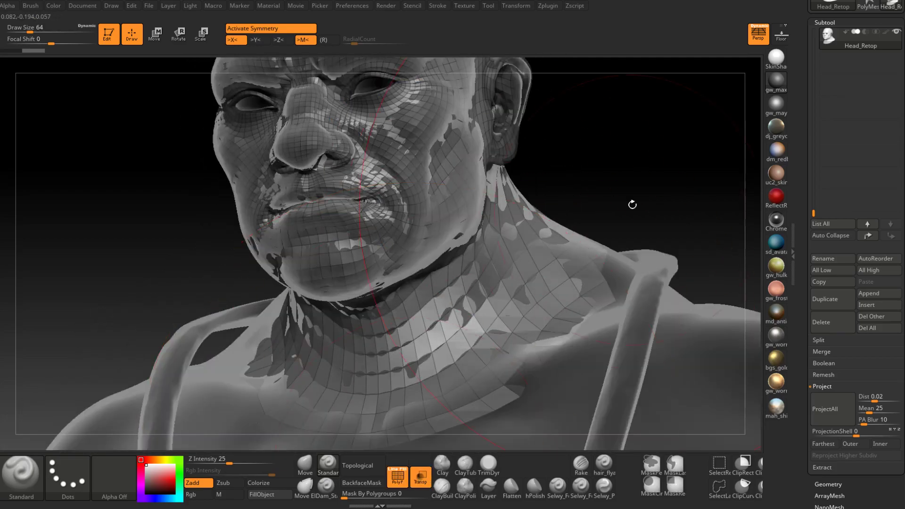
# - Pull Head_Retop's neck border points near the shoulders into place with the Move brush at size 7
pyautogui.moveTo(627, 202)
pyautogui.mouseDown()
pyautogui.moveTo(461, 126)
pyautogui.moveTo(272, 259)
pyautogui.moveTo(288, 230)
pyautogui.mouseUp()
pyautogui.press('space')
pyautogui.click(305, 465)
pyautogui.press('space')
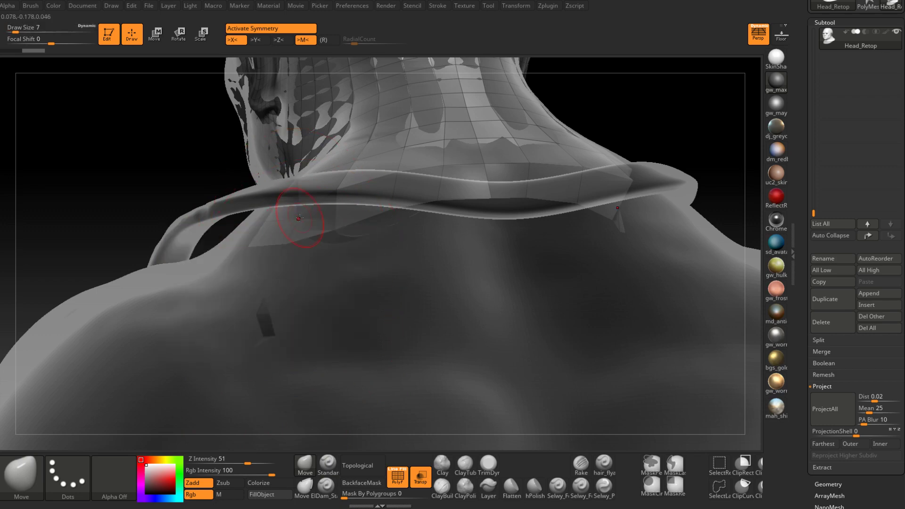
pyautogui.moveTo(212, 150); pyautogui.dragTo(344, 177)
pyautogui.moveTo(401, 167)
pyautogui.mouseDown()
pyautogui.moveTo(396, 137)
pyautogui.moveTo(356, 171)
pyautogui.mouseUp()
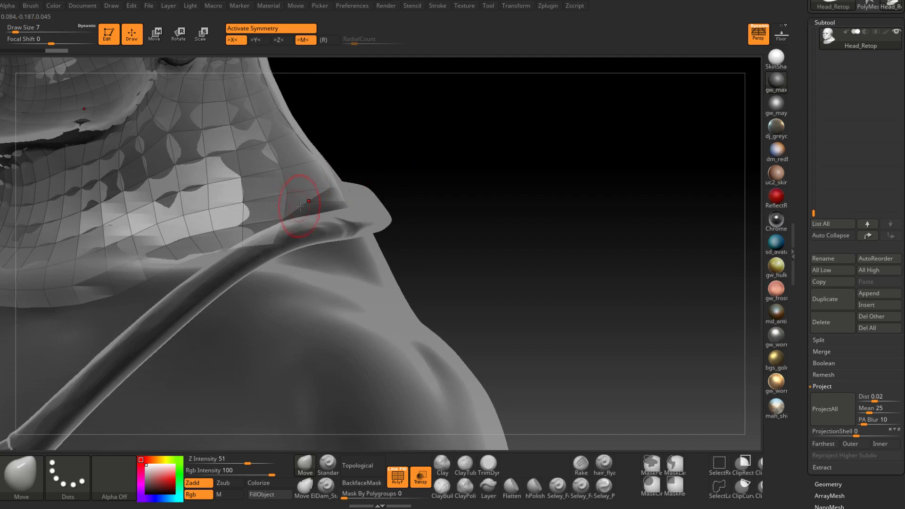
pyautogui.moveTo(345, 218)
pyautogui.mouseDown()
pyautogui.moveTo(408, 216)
pyautogui.moveTo(340, 222)
pyautogui.moveTo(292, 245)
pyautogui.mouseUp()
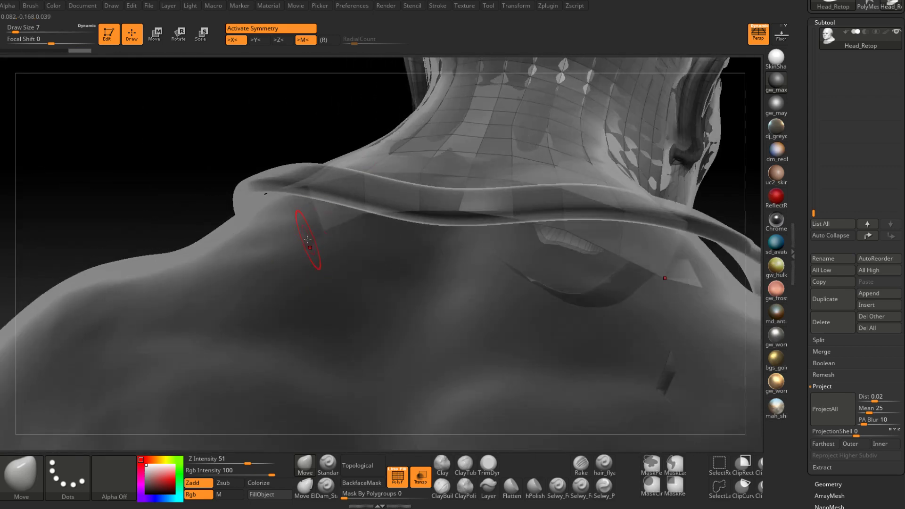
pyautogui.moveTo(162, 153); pyautogui.dragTo(183, 134)
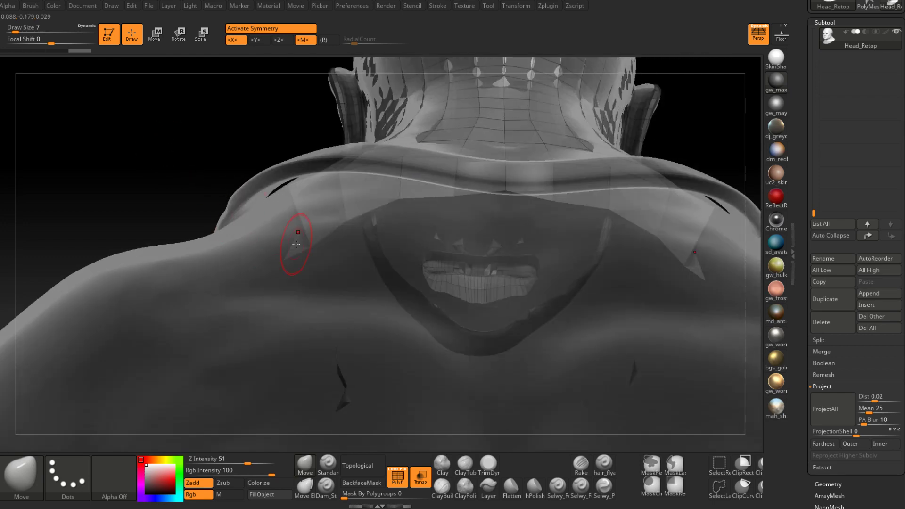
pyautogui.moveTo(310, 245); pyautogui.dragTo(264, 200)
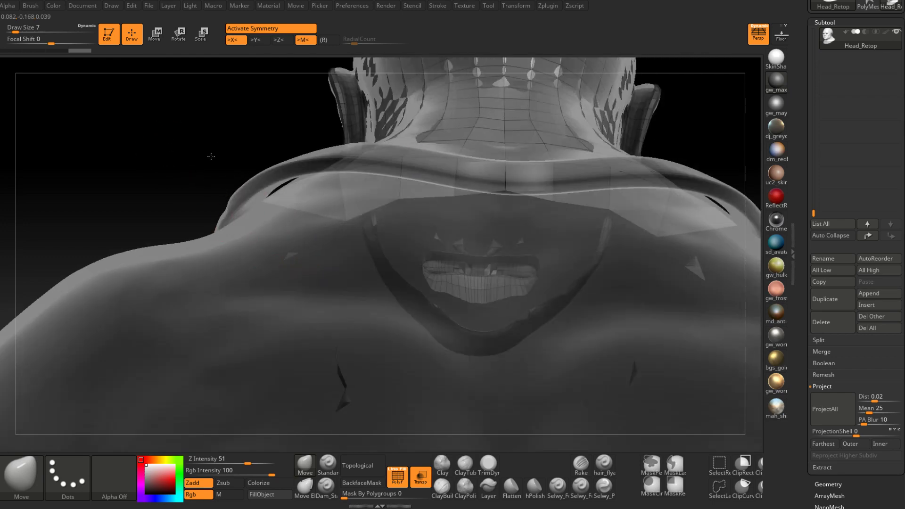
# - Reposition the border points around the sides and back of the neck to follow the shoulder surface
pyautogui.moveTo(211, 156); pyautogui.dragTo(373, 275)
pyautogui.moveTo(591, 255)
pyautogui.mouseDown()
pyautogui.moveTo(539, 186)
pyautogui.moveTo(490, 174)
pyautogui.moveTo(413, 191)
pyautogui.mouseUp()
pyautogui.moveTo(360, 211); pyautogui.dragTo(284, 117)
pyautogui.moveTo(386, 164); pyautogui.dragTo(340, 87)
pyautogui.moveTo(433, 144); pyautogui.dragTo(399, 69)
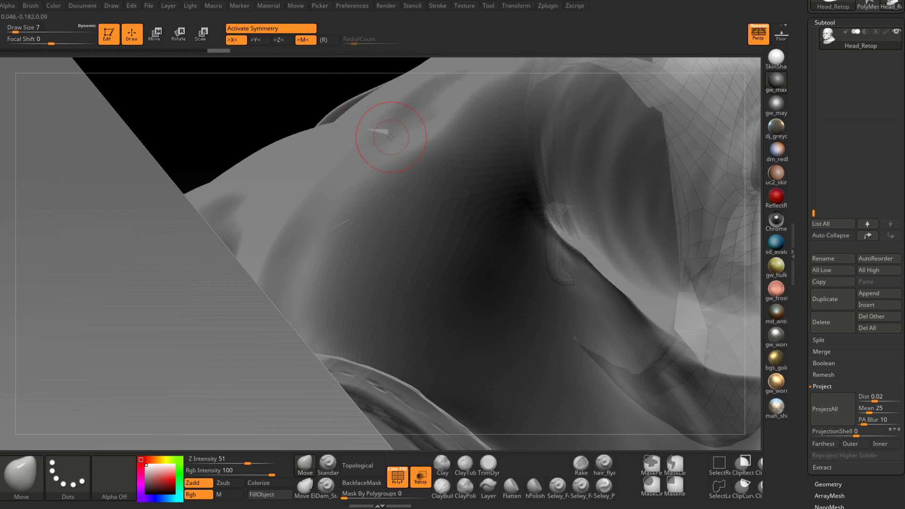
pyautogui.moveTo(343, 85); pyautogui.dragTo(402, 154)
pyautogui.moveTo(410, 107); pyautogui.dragTo(409, 147)
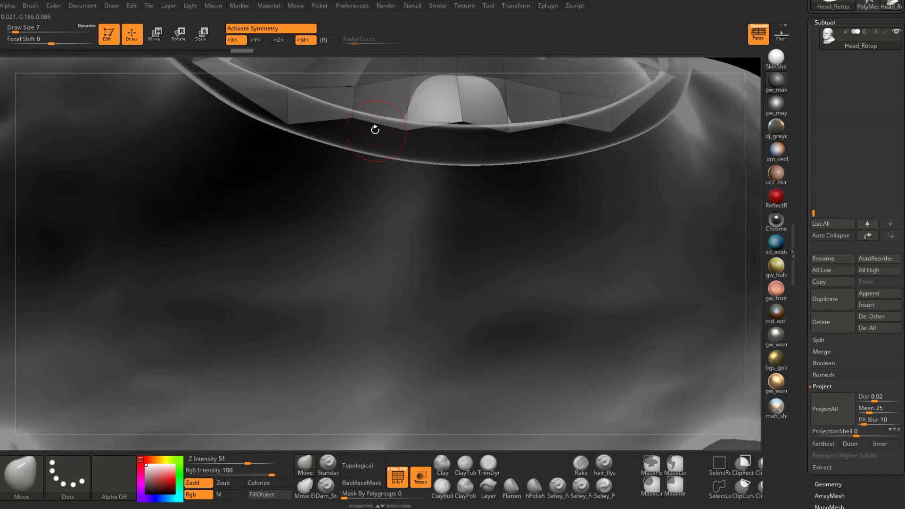
# - Adjust the lower edge of the retopologized neck at the nape, beneath the smock strap
pyautogui.moveTo(354, 127); pyautogui.dragTo(347, 144)
pyautogui.moveTo(592, 188); pyautogui.dragTo(630, 331)
pyautogui.moveTo(620, 112); pyautogui.dragTo(400, 359)
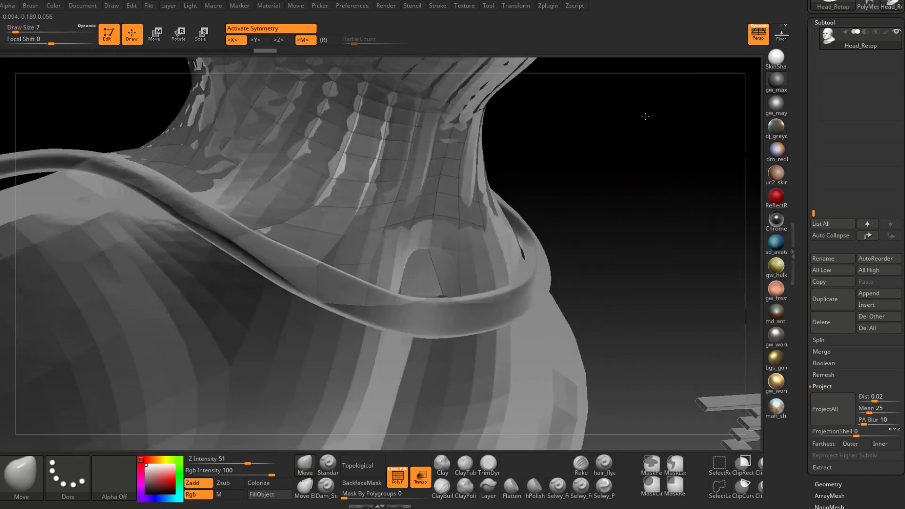
pyautogui.click(438, 292)
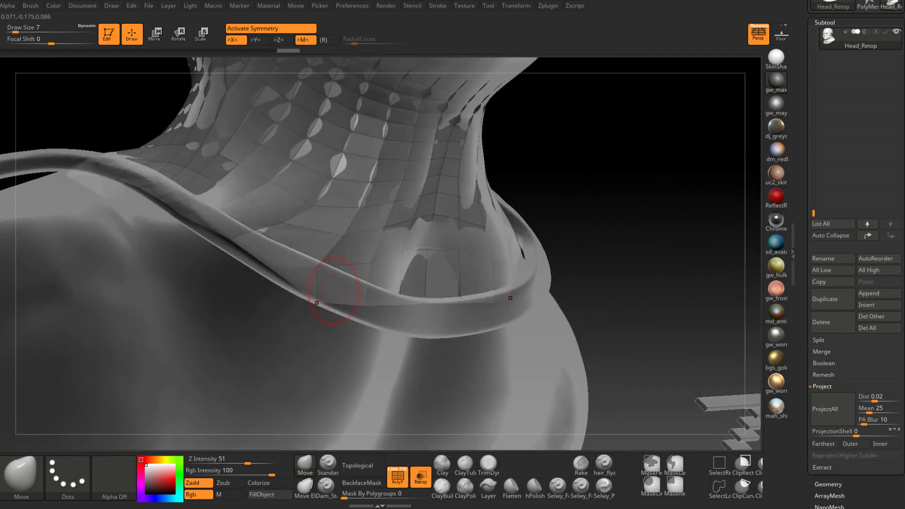
# - Hide the Smock subtool and make Head_Retop the active subtool again
pyautogui.moveTo(623, 132); pyautogui.dragTo(572, 162)
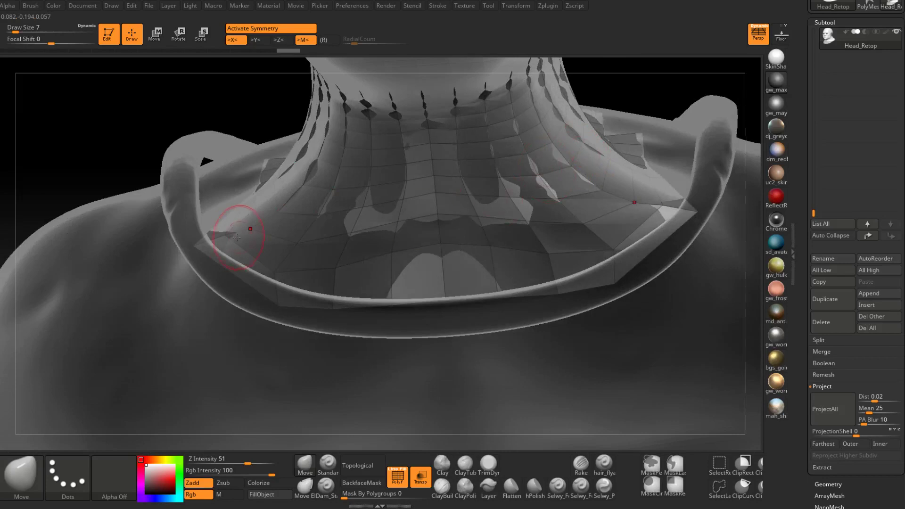
pyautogui.keyDown('alt'); pyautogui.click(184, 196); pyautogui.keyUp('alt')
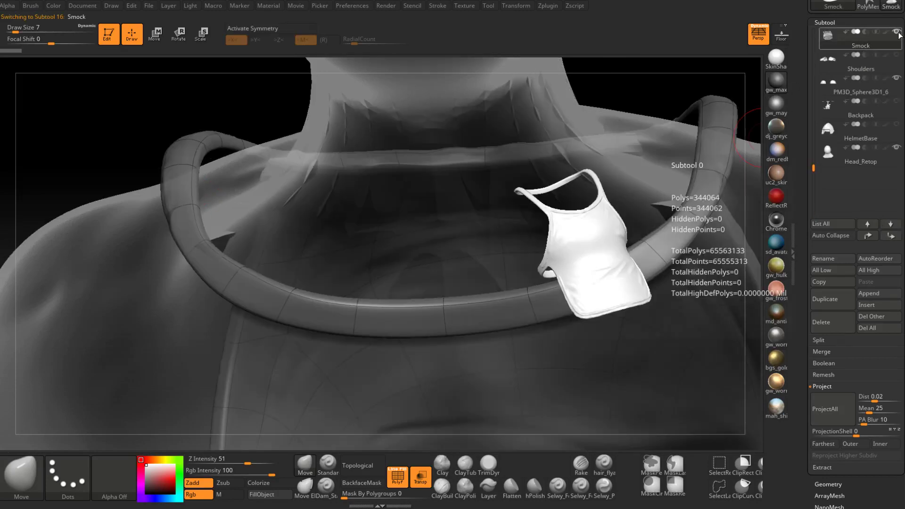
pyautogui.keyDown('alt'); pyautogui.click(557, 153); pyautogui.keyUp('alt')
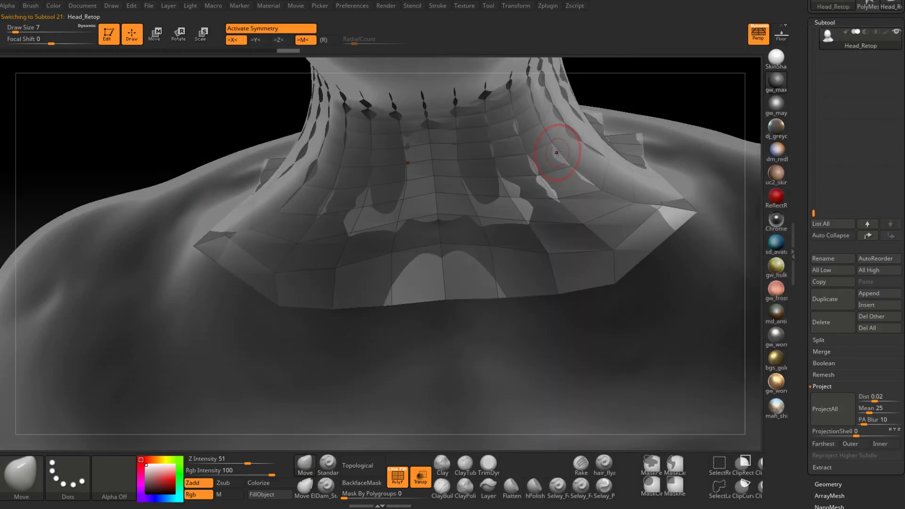
# - Move the protruding neck border corners of Head_Retop onto the top of the shoulder, using the Move brush
pyautogui.moveTo(97, 137); pyautogui.dragTo(138, 125)
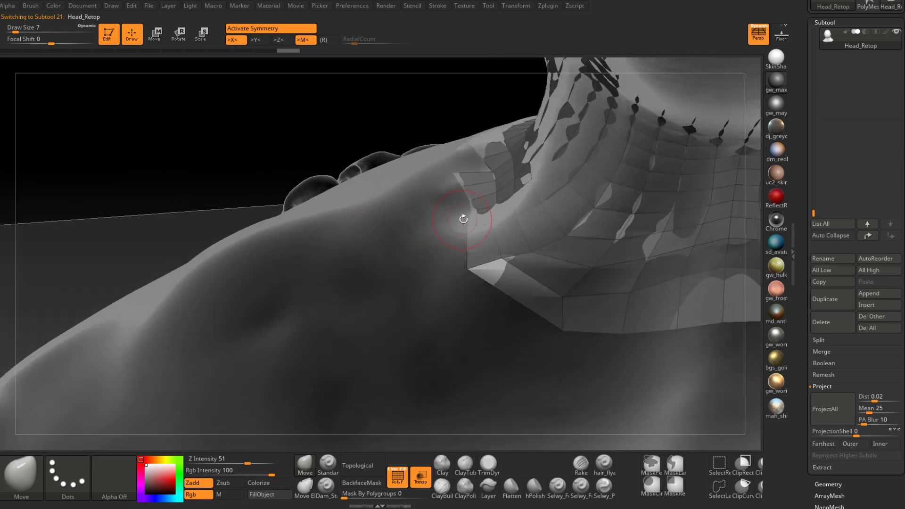
pyautogui.moveTo(467, 205)
pyautogui.mouseDown()
pyautogui.moveTo(419, 207)
pyautogui.moveTo(438, 176)
pyautogui.mouseUp()
pyautogui.moveTo(393, 119)
pyautogui.mouseDown()
pyautogui.moveTo(446, 142)
pyautogui.moveTo(431, 135)
pyautogui.mouseUp()
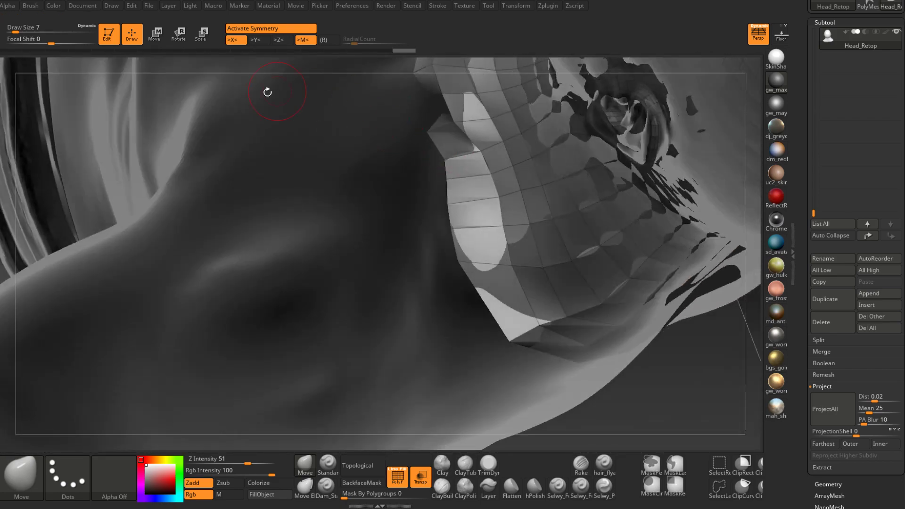
pyautogui.moveTo(663, 392); pyautogui.dragTo(638, 399)
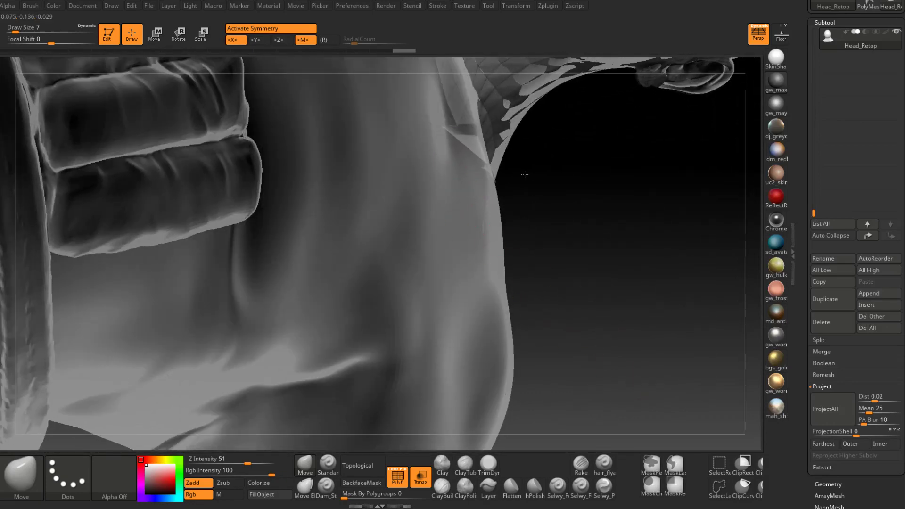
pyautogui.moveTo(489, 162); pyautogui.dragTo(478, 155)
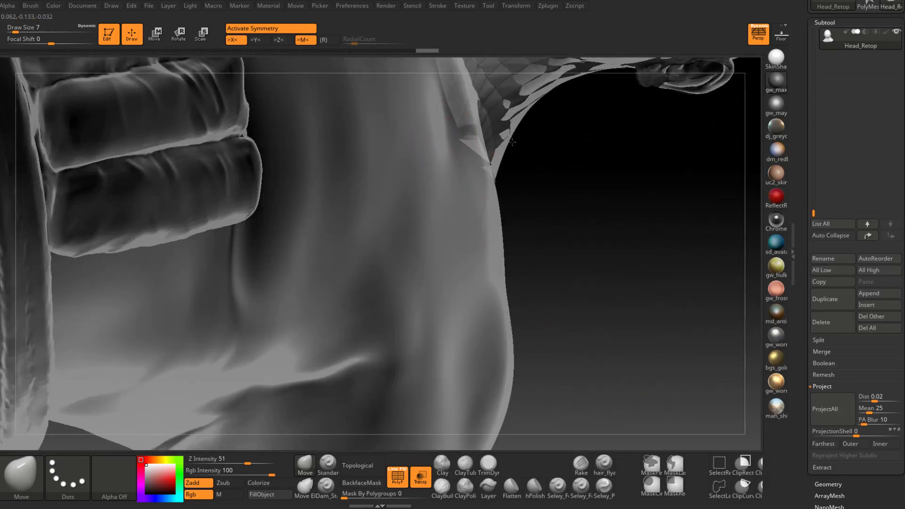
pyautogui.moveTo(550, 196); pyautogui.dragTo(448, 146)
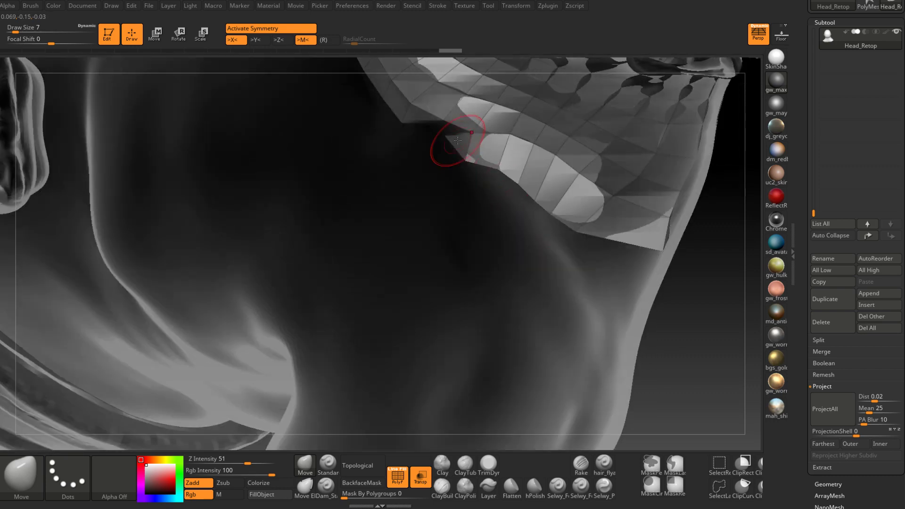
# - Shift the remaining stray border points above the shoulder and reproject Head_Retop with ProjectAll
pyautogui.moveTo(399, 180); pyautogui.dragTo(399, 182)
pyautogui.moveTo(702, 317)
pyautogui.mouseDown()
pyautogui.moveTo(741, 299)
pyautogui.moveTo(706, 293)
pyautogui.mouseUp()
pyautogui.moveTo(606, 204); pyautogui.dragTo(615, 212)
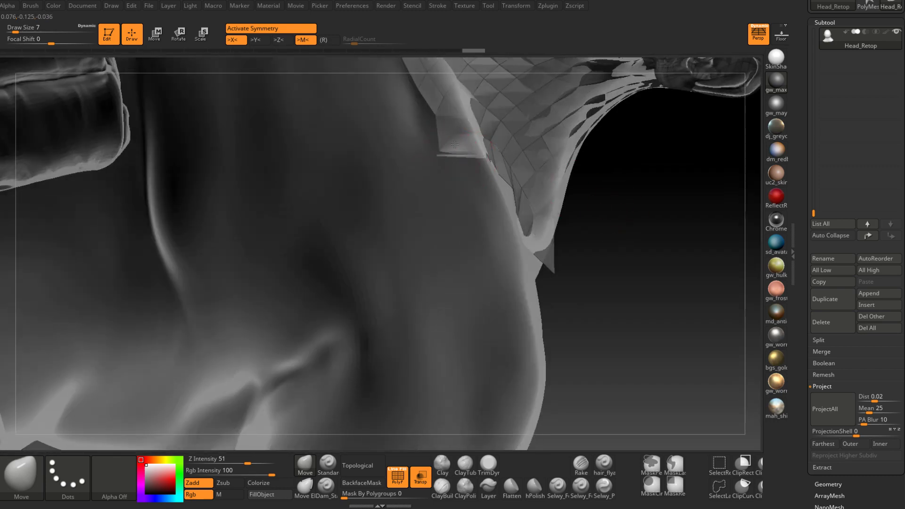
pyautogui.moveTo(509, 115); pyautogui.dragTo(519, 126)
pyautogui.moveTo(702, 260)
pyautogui.mouseDown()
pyautogui.moveTo(618, 238)
pyautogui.moveTo(628, 257)
pyautogui.moveTo(622, 313)
pyautogui.moveTo(603, 188)
pyautogui.moveTo(571, 182)
pyautogui.moveTo(561, 105)
pyautogui.moveTo(630, 185)
pyautogui.mouseUp()
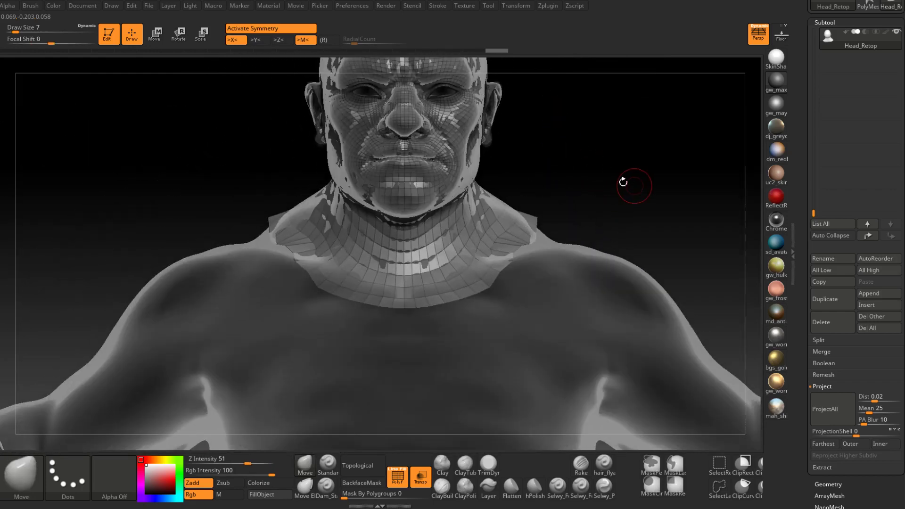
pyautogui.click(833, 411)
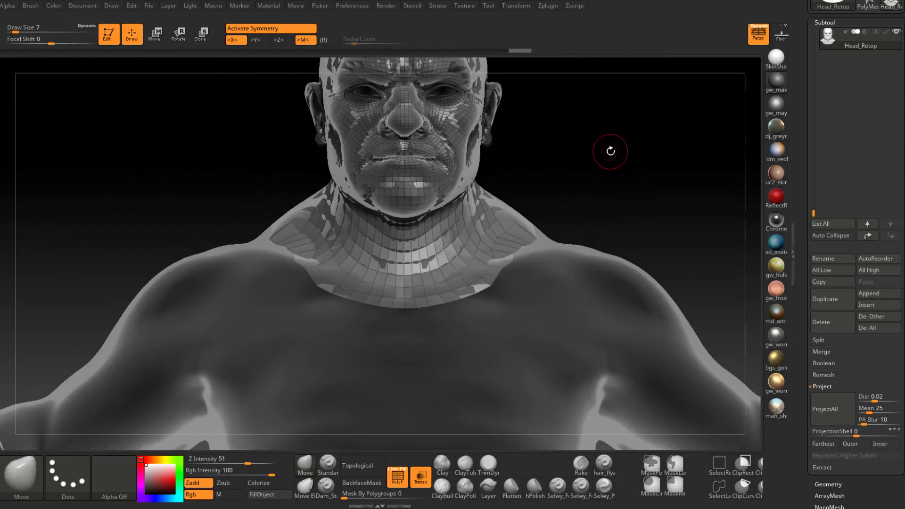
# - Even out the outline of Head_Retop's neck border over the shoulder and upper back
pyautogui.moveTo(606, 147); pyautogui.dragTo(597, 302)
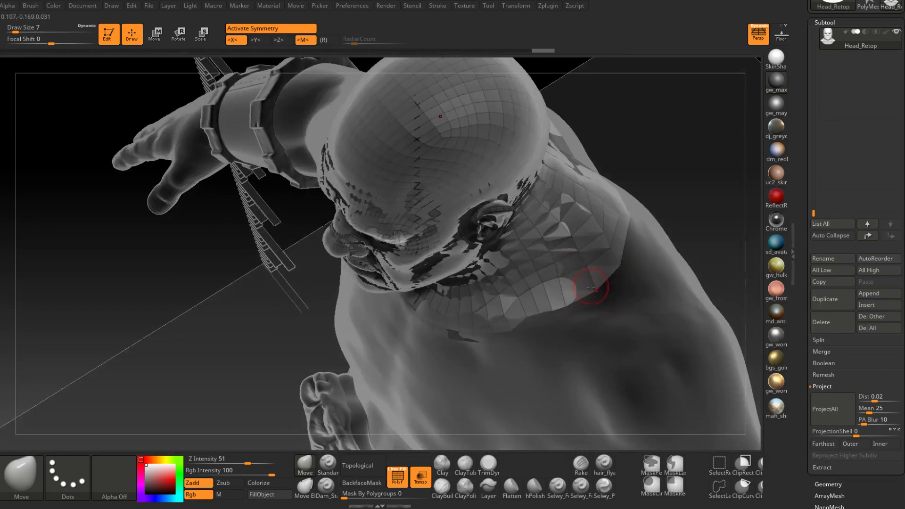
pyautogui.hotkey('ctrl', 'z')
pyautogui.hotkey('ctrl', 'z')
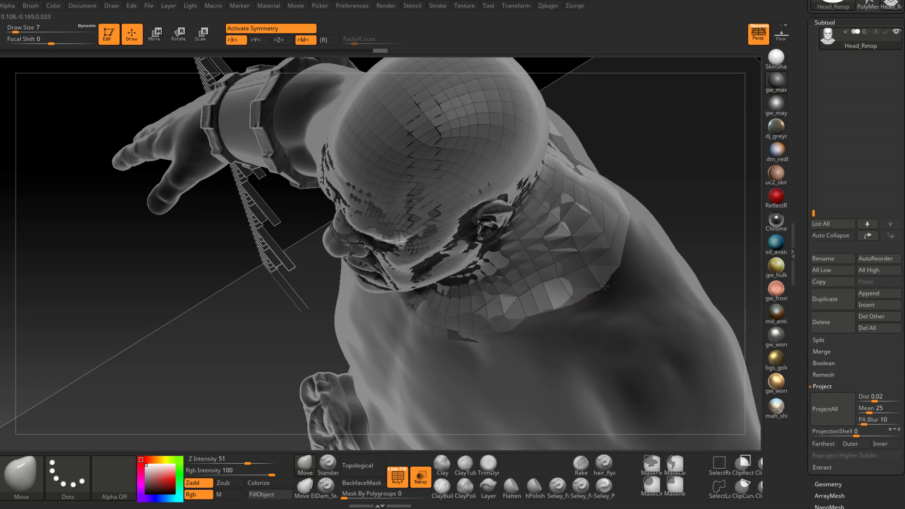
pyautogui.hotkey('ctrl', 'shift', 'z')
pyautogui.hotkey('ctrl', 'shift', 'z')
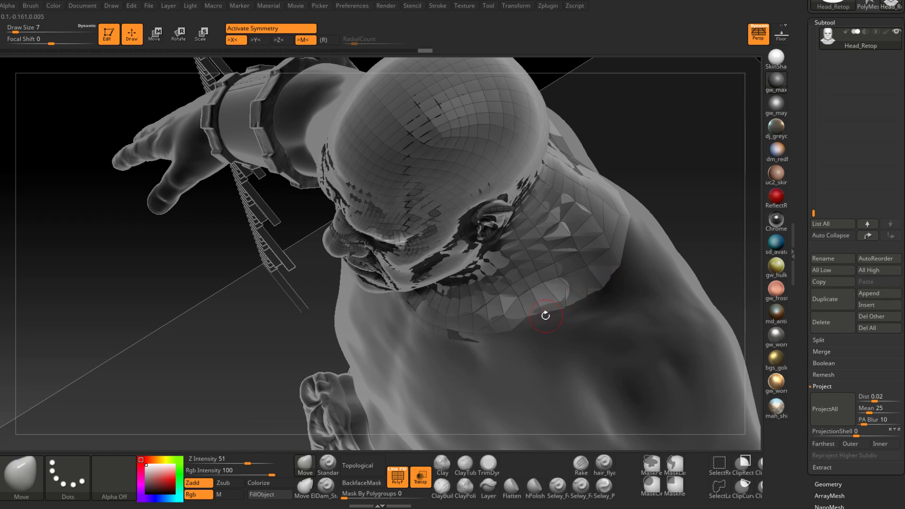
pyautogui.hotkey('ctrl', 'shift', 'z')
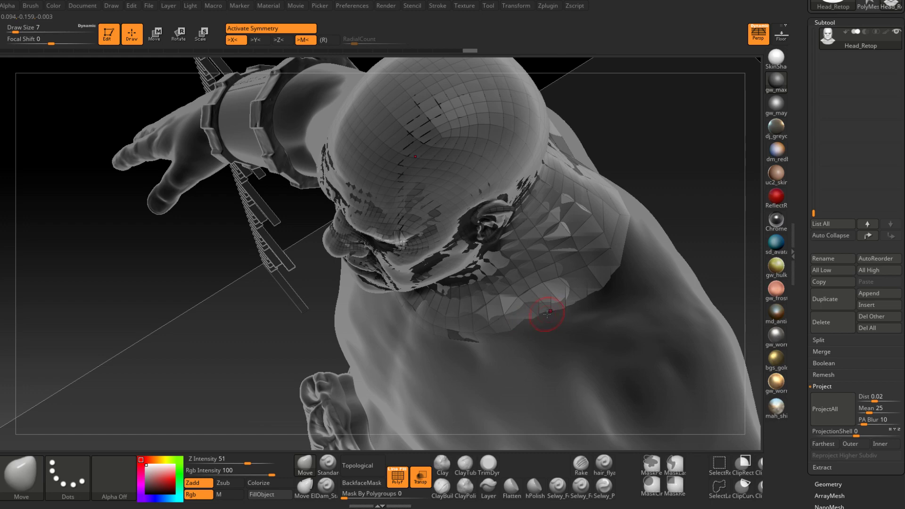
pyautogui.moveTo(695, 204); pyautogui.dragTo(596, 269, button='right')
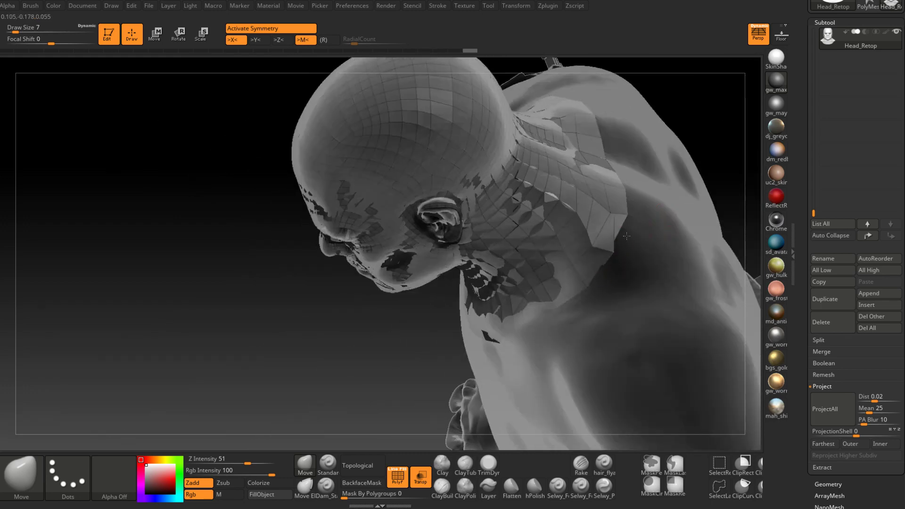
pyautogui.hotkey('ctrl', 'shift', 'z')
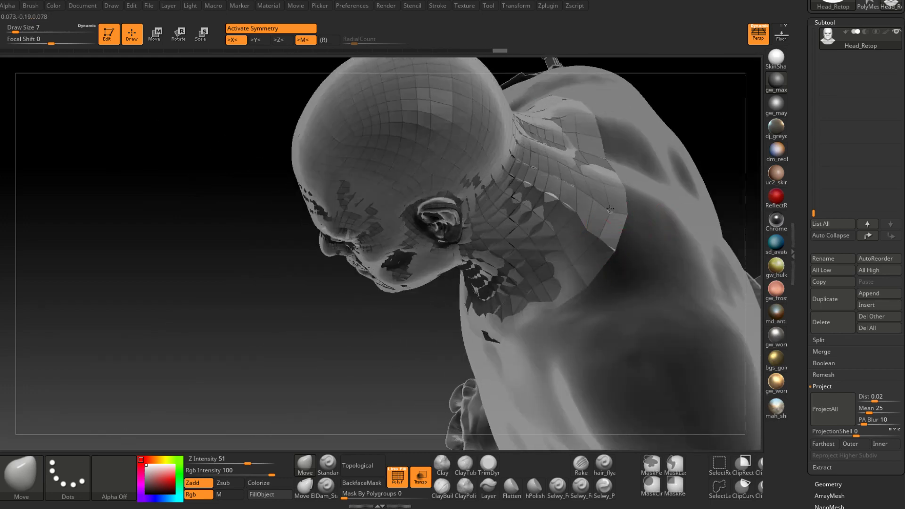
pyautogui.hotkey('ctrl', 'shift', 'z')
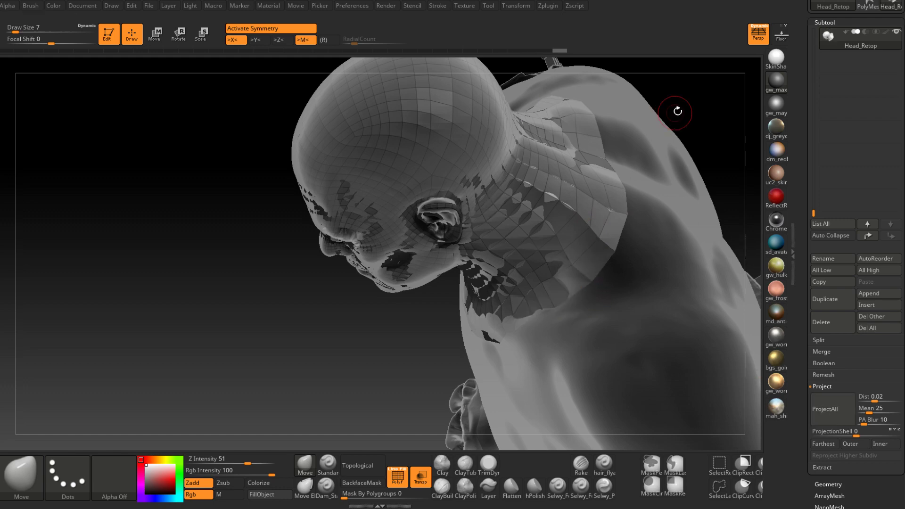
# - Smooth the uneven polygons on the side of the neck at brush size 14 and reproject with ProjectAll
pyautogui.moveTo(701, 100); pyautogui.dragTo(735, 89)
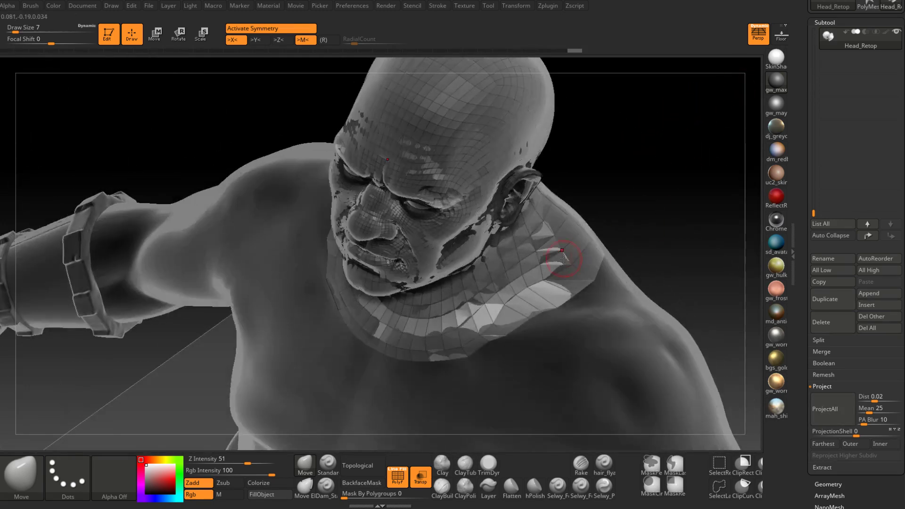
pyautogui.press('space')
pyautogui.moveTo(567, 257); pyautogui.dragTo(488, 297)
pyautogui.press('shift')
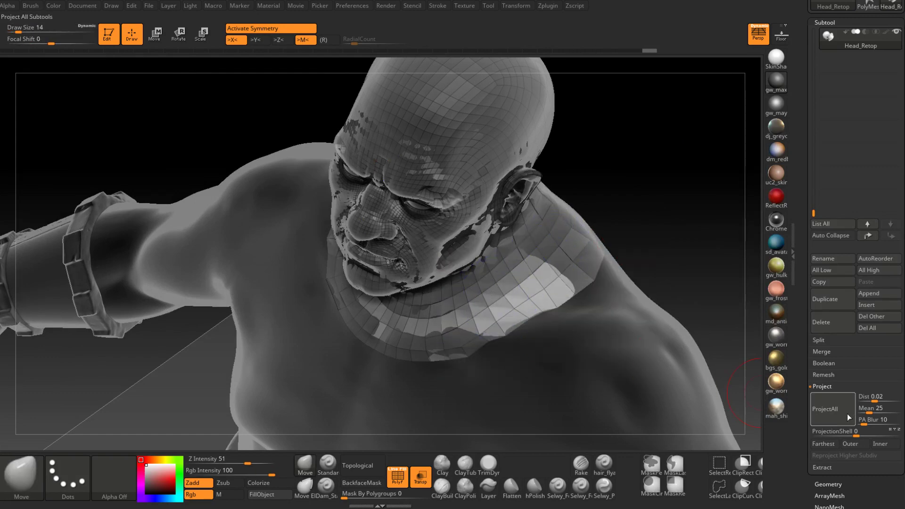
# - Examine how closely the projected mesh follows the sculpt around the eyes, brow and forehead
pyautogui.moveTo(682, 142)
pyautogui.mouseDown()
pyautogui.moveTo(647, 158)
pyautogui.moveTo(673, 151)
pyautogui.moveTo(685, 115)
pyautogui.moveTo(652, 135)
pyautogui.moveTo(628, 170)
pyautogui.moveTo(642, 201)
pyautogui.mouseUp()
pyautogui.keyDown('ctrl'); pyautogui.moveTo(642, 200); pyautogui.dragTo(649, 221, button='right'); pyautogui.keyUp('ctrl')
pyautogui.moveTo(662, 186)
pyautogui.mouseDown()
pyautogui.moveTo(530, 239)
pyautogui.moveTo(569, 260)
pyautogui.mouseUp()
pyautogui.press('space')
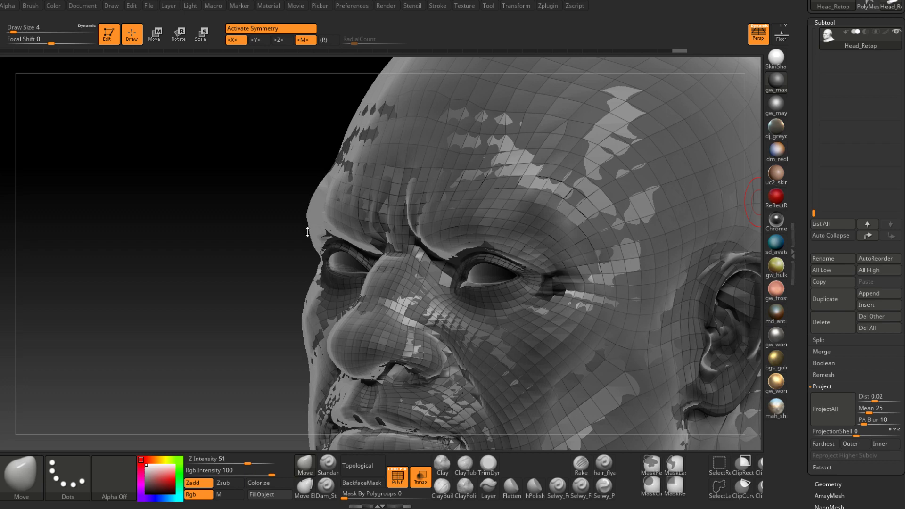
pyautogui.moveTo(111, 197); pyautogui.dragTo(141, 185)
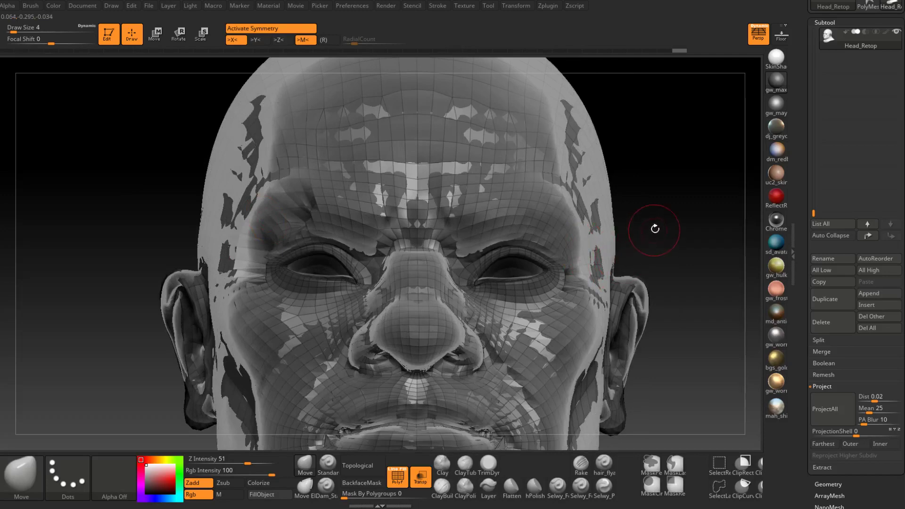
pyautogui.moveTo(654, 228)
pyautogui.mouseDown()
pyautogui.moveTo(663, 227)
pyautogui.moveTo(551, 229)
pyautogui.moveTo(544, 209)
pyautogui.mouseUp()
# - Reshape Head_Retop around the outer brow with the Move brush, raising its size to 13, and project with ProjectAll
pyautogui.press('space')
pyautogui.moveTo(678, 217); pyautogui.dragTo(667, 191)
pyautogui.moveTo(575, 267)
pyautogui.mouseDown()
pyautogui.moveTo(602, 257)
pyautogui.moveTo(670, 258)
pyautogui.moveTo(629, 280)
pyautogui.mouseUp()
pyautogui.moveTo(601, 288)
pyautogui.mouseDown()
pyautogui.moveTo(585, 290)
pyautogui.moveTo(621, 283)
pyautogui.moveTo(620, 295)
pyautogui.mouseUp()
pyautogui.moveTo(409, 193)
pyautogui.mouseDown()
pyautogui.moveTo(368, 206)
pyautogui.moveTo(427, 238)
pyautogui.mouseUp()
pyautogui.press('space')
pyautogui.moveTo(559, 297)
pyautogui.mouseDown()
pyautogui.moveTo(566, 304)
pyautogui.moveTo(562, 296)
pyautogui.mouseUp()
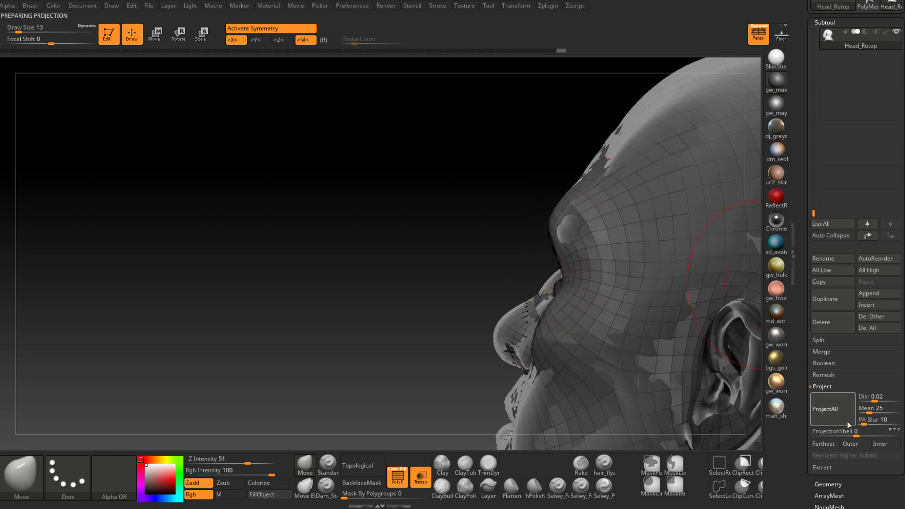
# - Try to smooth the tangled polygons at the mouth corners of Head_Retop at brush size 3
pyautogui.moveTo(404, 188); pyautogui.dragTo(657, 256)
pyautogui.moveTo(657, 256)
pyautogui.mouseDown(button='right')
pyautogui.moveTo(584, 251)
pyautogui.moveTo(597, 286)
pyautogui.moveTo(632, 297)
pyautogui.moveTo(608, 275)
pyautogui.moveTo(624, 327)
pyautogui.moveTo(624, 278)
pyautogui.moveTo(516, 269)
pyautogui.mouseUp(button='right')
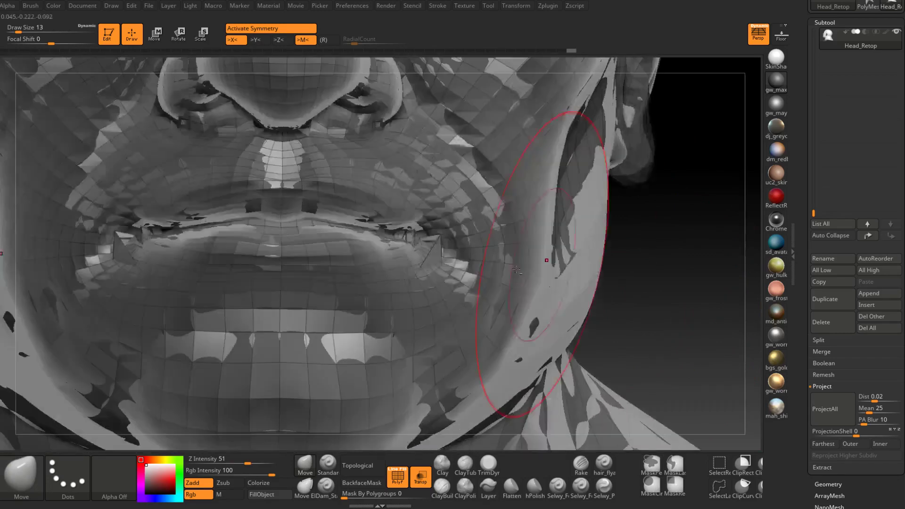
pyautogui.moveTo(436, 257)
pyautogui.keyDown('shift'); pyautogui.mouseDown()
pyautogui.moveTo(414, 278)
pyautogui.moveTo(424, 242)
pyautogui.moveTo(383, 236)
pyautogui.moveTo(383, 224)
pyautogui.moveTo(301, 218)
pyautogui.moveTo(121, 242)
pyautogui.mouseUp(); pyautogui.keyUp('shift')
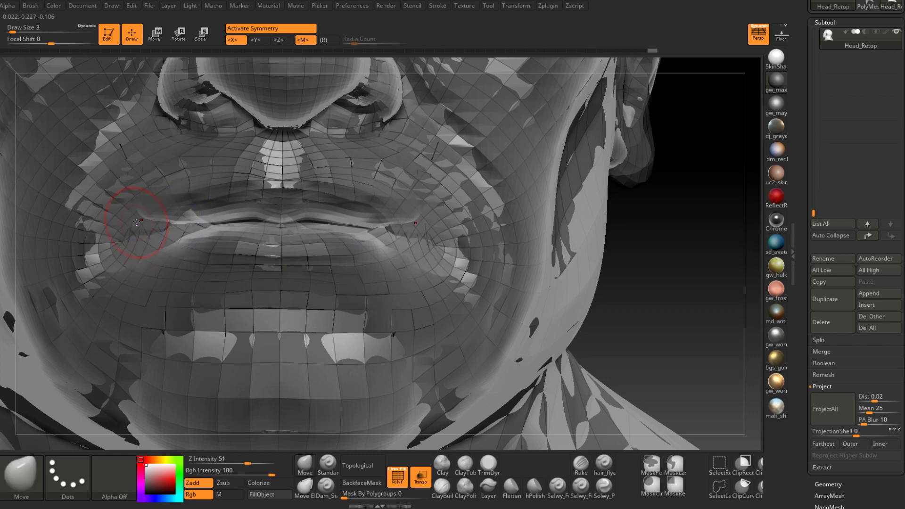
pyautogui.keyDown('shift'); pyautogui.moveTo(167, 190); pyautogui.dragTo(190, 186); pyautogui.keyUp('shift')
# - Undo the smoothing strokes around the mouth corners
pyautogui.hotkey('ctrl', 'z')
pyautogui.hotkey('ctrl', 'z')
pyautogui.hotkey('ctrl', 'z')
pyautogui.hotkey('ctrl', 'z')
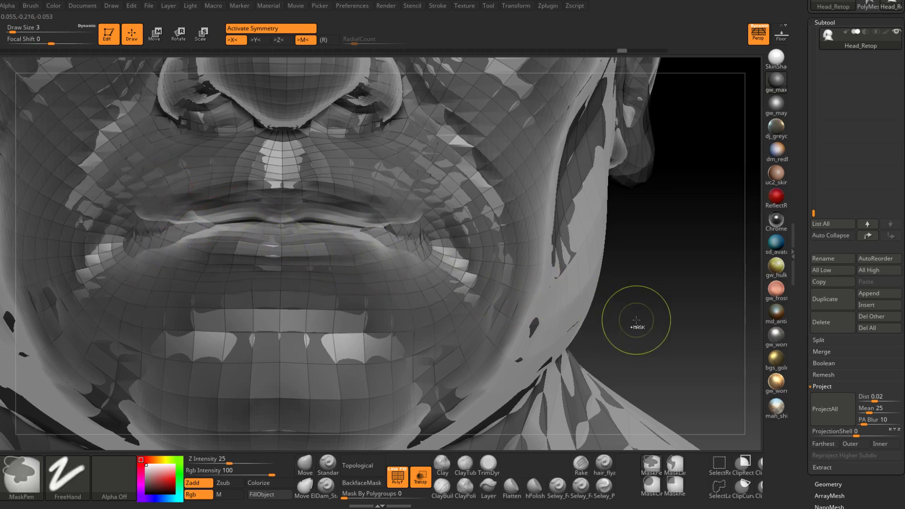
pyautogui.hotkey('ctrl', 'z')
pyautogui.hotkey('ctrl', 'z')
pyautogui.hotkey('ctrl', 'z')
pyautogui.hotkey('ctrl', 'z')
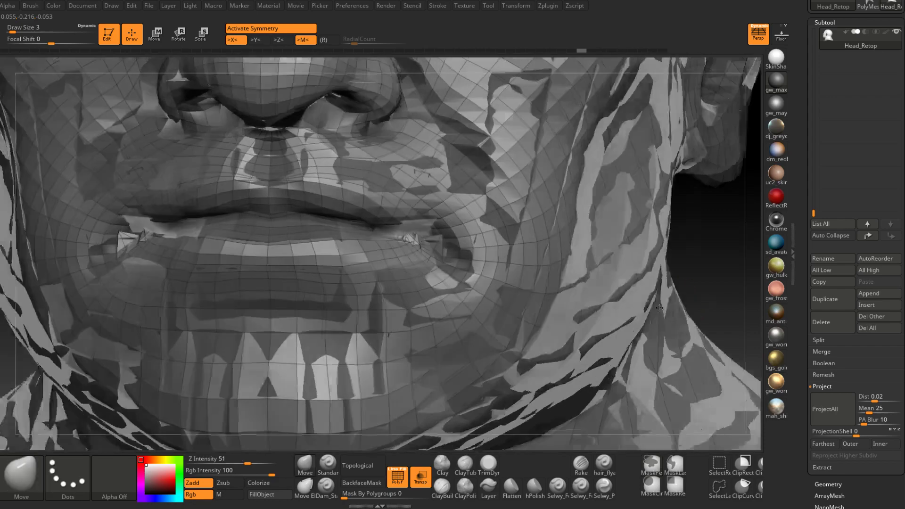
# - Turn off subtool transparency and compare the mouth with the Mervon sculpt, ending with Head_Retop active
pyautogui.moveTo(659, 307); pyautogui.dragTo(634, 363, button='right')
pyautogui.click(420, 477)
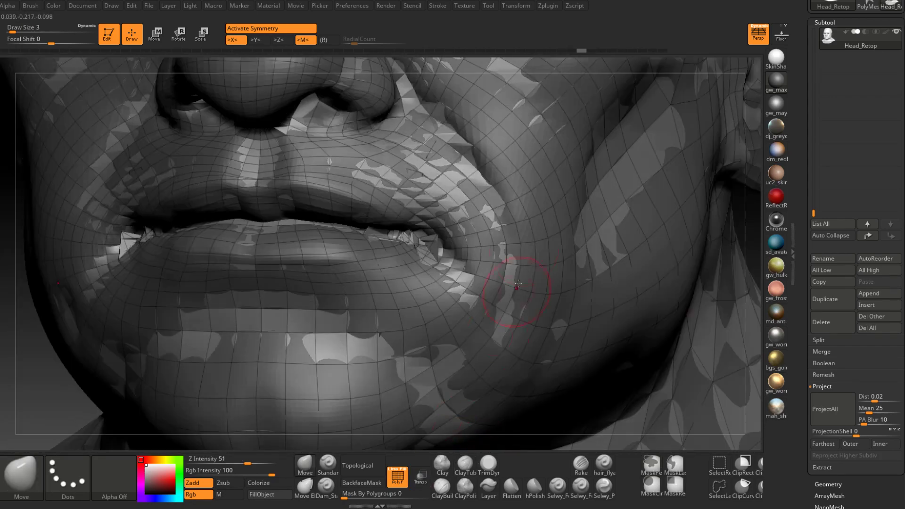
pyautogui.keyDown('alt'); pyautogui.click(532, 197); pyautogui.keyUp('alt')
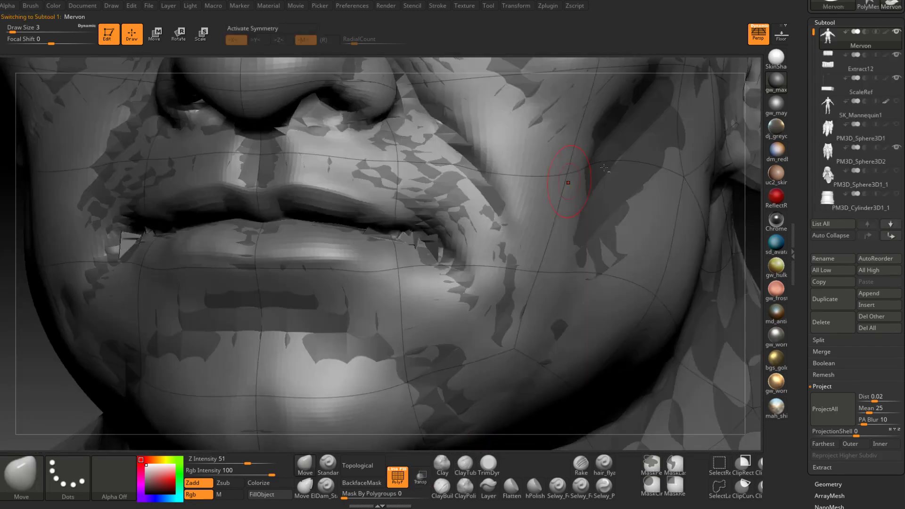
pyautogui.keyDown('alt'); pyautogui.click(432, 242); pyautogui.keyUp('alt')
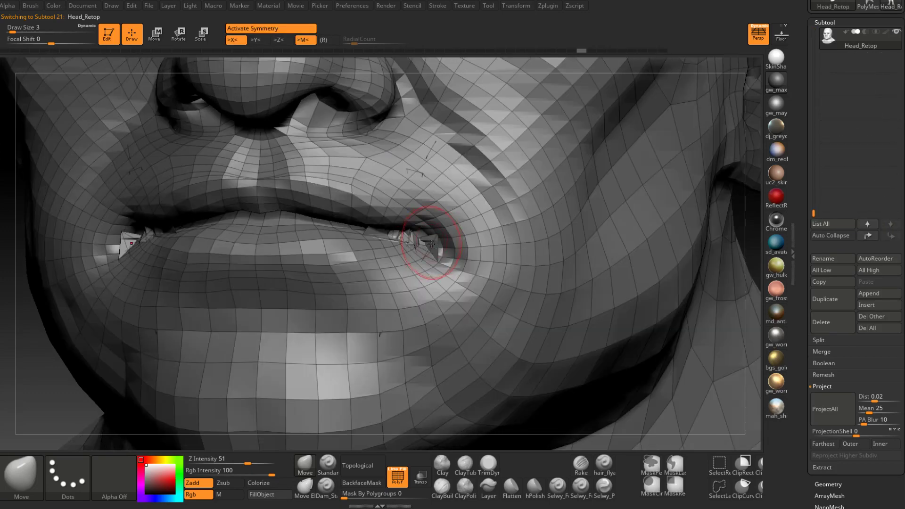
# - Isolate Head_Retop's nose and mouth polygons by hiding the rest of the head and the stray pieces behind it
pyautogui.moveTo(40, 371); pyautogui.dragTo(50, 374)
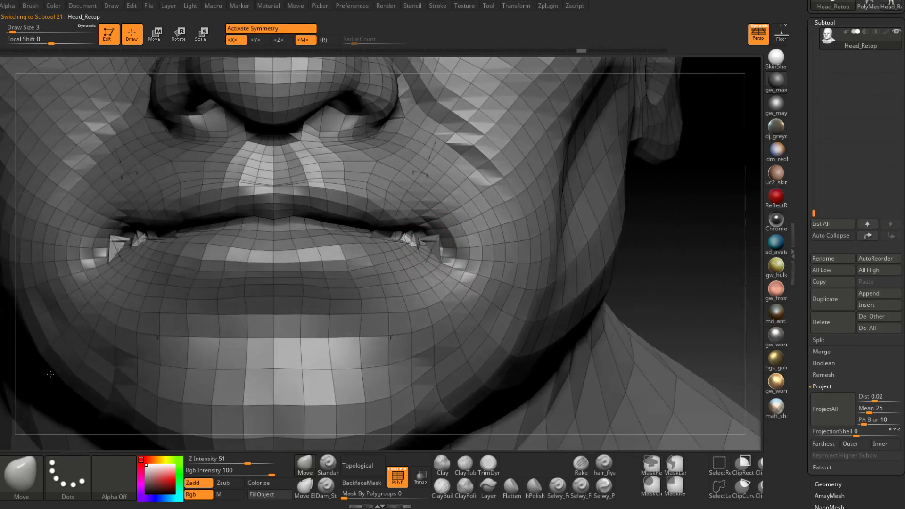
pyautogui.moveTo(672, 258)
pyautogui.keyDown('alt'); pyautogui.mouseDown()
pyautogui.moveTo(688, 264)
pyautogui.moveTo(669, 208)
pyautogui.mouseUp(); pyautogui.keyUp('alt')
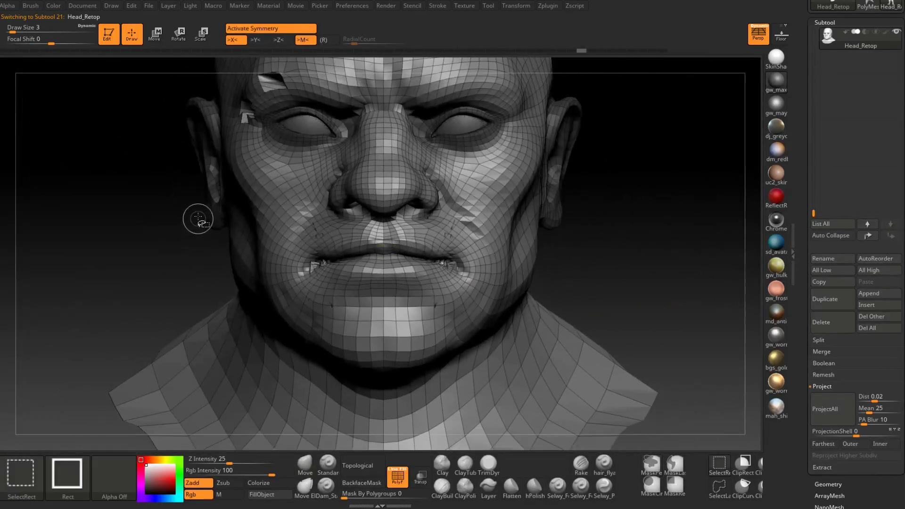
pyautogui.keyDown('ctrl'); pyautogui.keyDown('shift'); pyautogui.moveTo(190, 175); pyautogui.dragTo(609, 306); pyautogui.keyUp('shift'); pyautogui.keyUp('ctrl')
pyautogui.keyDown('ctrl'); pyautogui.keyDown('alt'); pyautogui.keyDown('shift'); pyautogui.moveTo(631, 356); pyautogui.dragTo(495, 137); pyautogui.keyUp('shift'); pyautogui.keyUp('alt'); pyautogui.keyUp('ctrl')
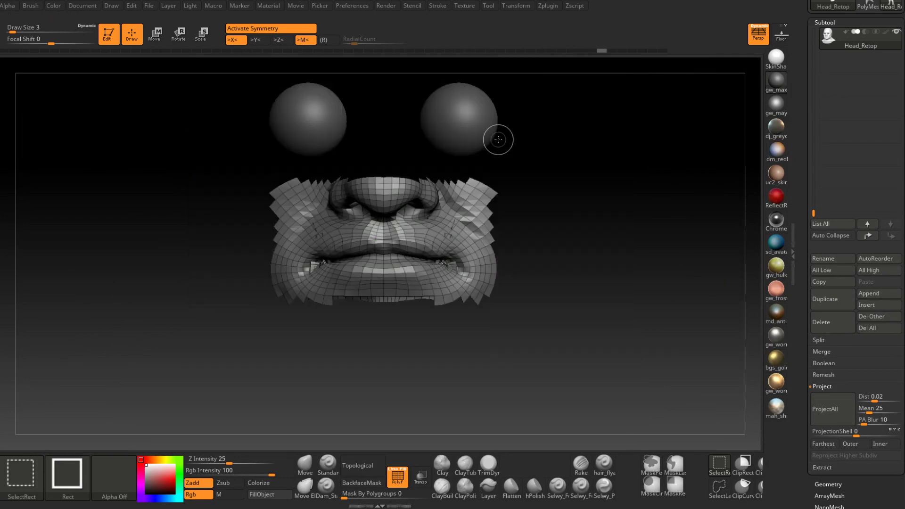
pyautogui.moveTo(540, 264)
pyautogui.mouseDown()
pyautogui.moveTo(612, 268)
pyautogui.moveTo(595, 263)
pyautogui.moveTo(610, 263)
pyautogui.moveTo(570, 300)
pyautogui.moveTo(383, 262)
pyautogui.mouseUp()
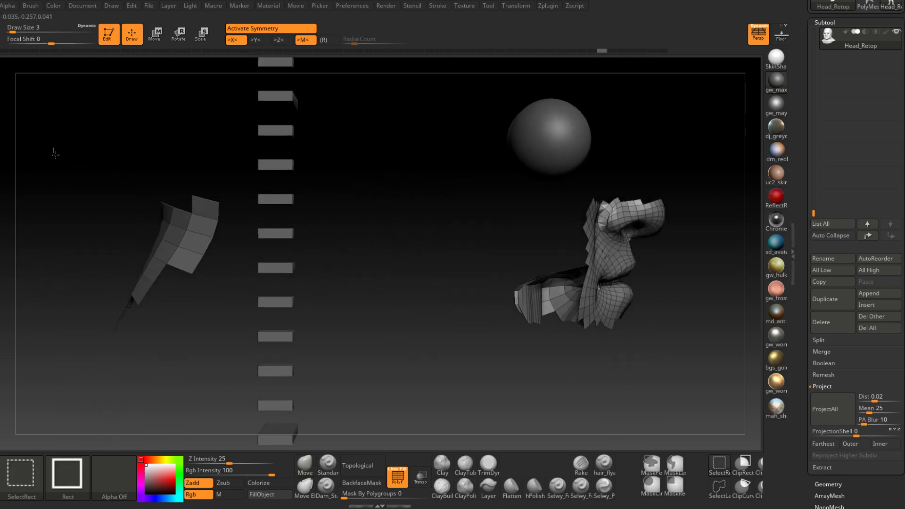
pyautogui.keyDown('ctrl'); pyautogui.keyDown('alt'); pyautogui.keyDown('shift'); pyautogui.moveTo(54, 147); pyautogui.dragTo(235, 376); pyautogui.keyUp('shift'); pyautogui.keyUp('alt'); pyautogui.keyUp('ctrl')
# - Hide the ScaleRef subtool and make Head_Retop active again, framed on its mouth region
pyautogui.keyDown('alt'); pyautogui.click(267, 233); pyautogui.keyUp('alt')
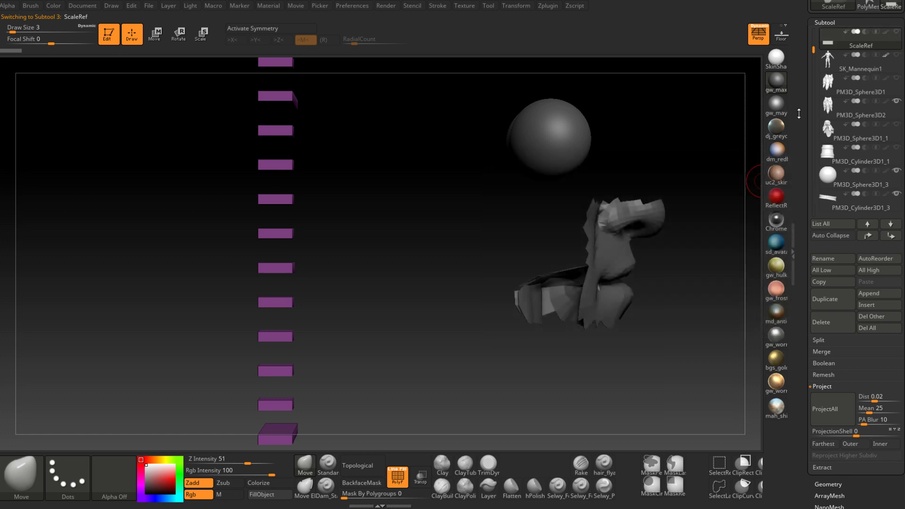
pyautogui.keyDown('alt'); pyautogui.click(625, 237); pyautogui.keyUp('alt')
pyautogui.press('f')
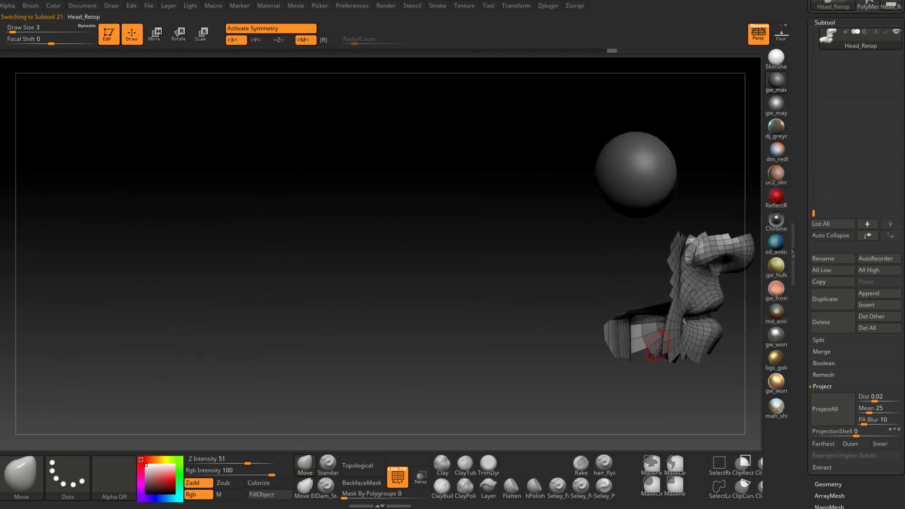
pyautogui.keyDown('alt'); pyautogui.moveTo(437, 310); pyautogui.dragTo(383, 293, button='right'); pyautogui.keyUp('alt')
# - Set the brush size to 1 and smooth away the spikes sticking out of Head_Retop's inner mouth
pyautogui.keyDown('ctrl'); pyautogui.moveTo(418, 208); pyautogui.dragTo(476, 207, button='right'); pyautogui.keyUp('ctrl')
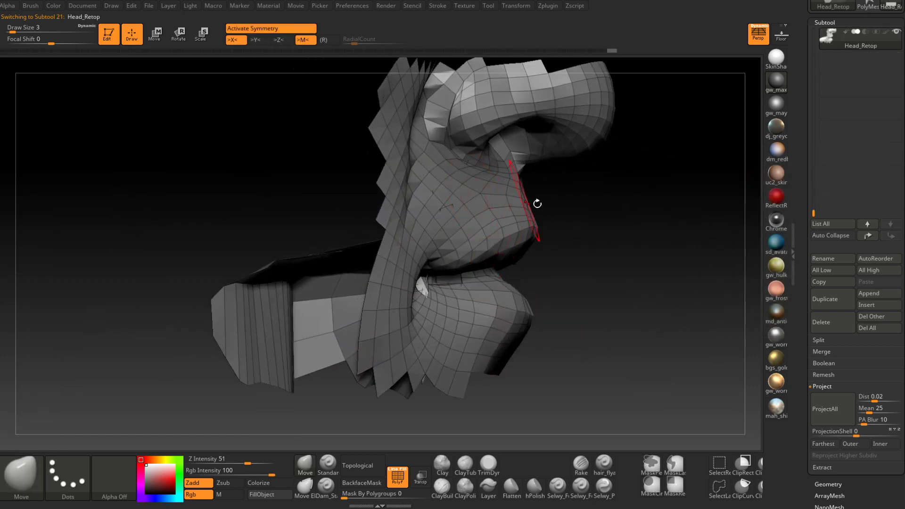
pyautogui.moveTo(535, 202)
pyautogui.mouseDown(button='right')
pyautogui.moveTo(599, 199)
pyautogui.moveTo(608, 208)
pyautogui.moveTo(582, 214)
pyautogui.moveTo(621, 207)
pyautogui.mouseUp(button='right')
pyautogui.press('space')
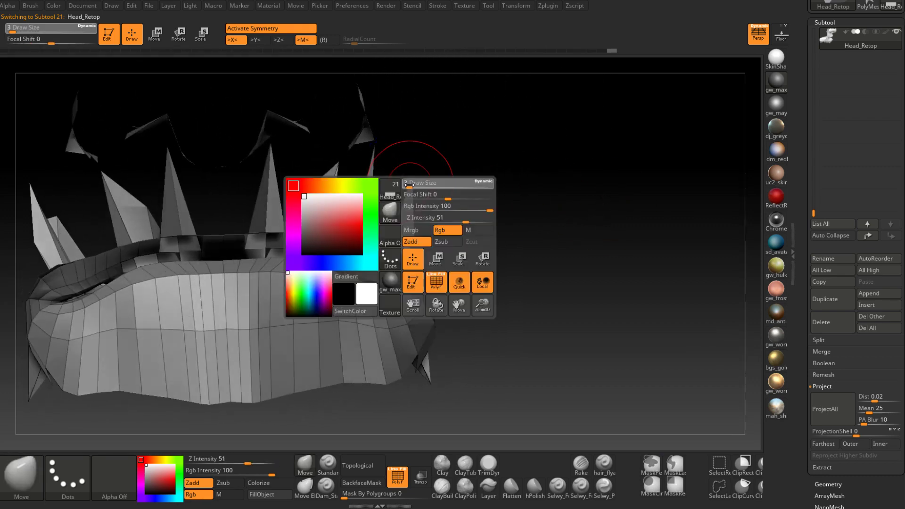
pyautogui.moveTo(414, 179)
pyautogui.mouseDown()
pyautogui.moveTo(396, 222)
pyautogui.moveTo(409, 241)
pyautogui.moveTo(478, 245)
pyautogui.moveTo(444, 228)
pyautogui.moveTo(432, 174)
pyautogui.moveTo(357, 202)
pyautogui.moveTo(362, 237)
pyautogui.mouseUp()
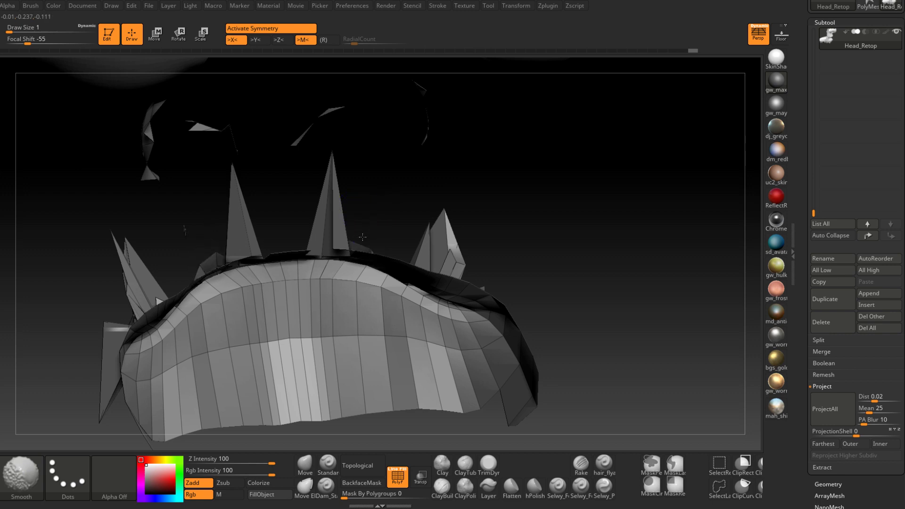
pyautogui.moveTo(345, 183)
pyautogui.keyDown('shift'); pyautogui.mouseDown()
pyautogui.moveTo(333, 171)
pyautogui.moveTo(118, 228)
pyautogui.moveTo(133, 232)
pyautogui.mouseUp(); pyautogui.keyUp('shift')
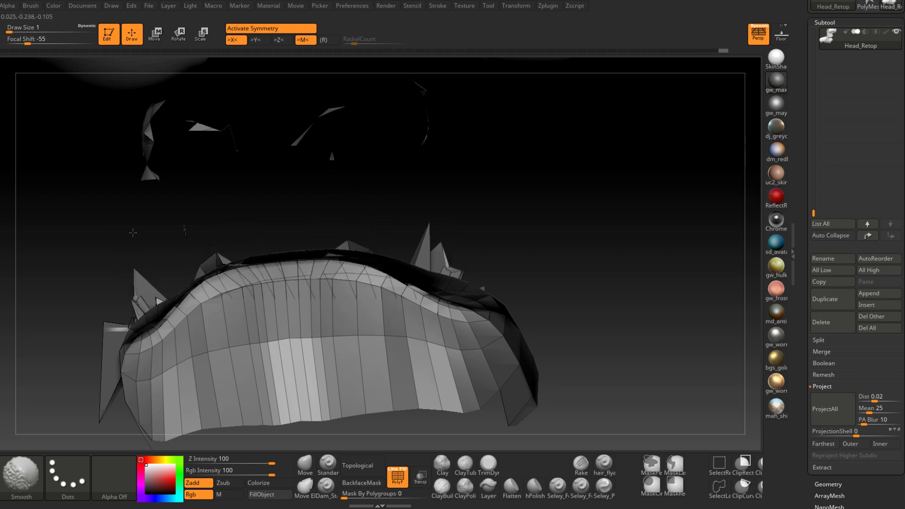
pyautogui.moveTo(133, 296)
pyautogui.keyDown('shift'); pyautogui.mouseDown()
pyautogui.moveTo(137, 254)
pyautogui.moveTo(96, 242)
pyautogui.moveTo(140, 241)
pyautogui.moveTo(186, 390)
pyautogui.moveTo(211, 349)
pyautogui.moveTo(222, 276)
pyautogui.moveTo(240, 250)
pyautogui.moveTo(251, 249)
pyautogui.mouseUp(); pyautogui.keyUp('shift')
pyautogui.moveTo(257, 213)
pyautogui.keyDown('shift'); pyautogui.mouseDown()
pyautogui.moveTo(249, 186)
pyautogui.moveTo(207, 212)
pyautogui.mouseUp(); pyautogui.keyUp('shift')
pyautogui.keyDown('shift'); pyautogui.moveTo(572, 235); pyautogui.dragTo(607, 234); pyautogui.keyUp('shift')
pyautogui.keyDown('shift'); pyautogui.moveTo(580, 198); pyautogui.dragTo(592, 176); pyautogui.keyUp('shift')
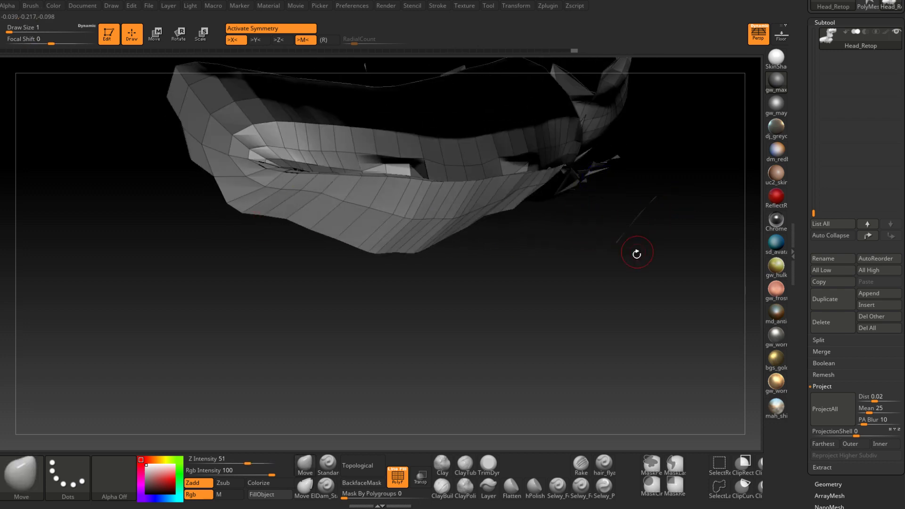
# - Smooth the crumpled polygons at the mouth corners and along the inner lip loops
pyautogui.moveTo(637, 253)
pyautogui.mouseDown()
pyautogui.moveTo(707, 257)
pyautogui.moveTo(702, 307)
pyautogui.mouseUp()
pyautogui.keyDown('shift'); pyautogui.moveTo(573, 149); pyautogui.dragTo(606, 230); pyautogui.keyUp('shift')
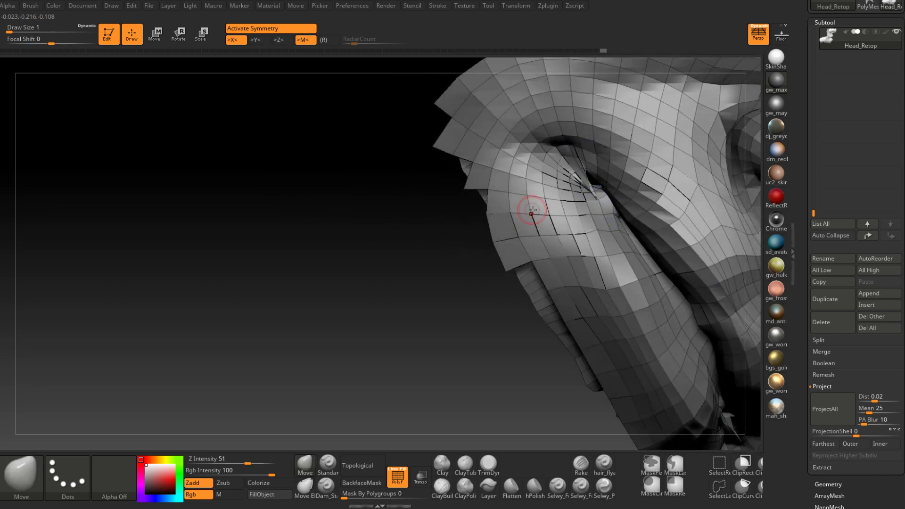
pyautogui.keyDown('shift'); pyautogui.moveTo(586, 187); pyautogui.dragTo(579, 149); pyautogui.keyUp('shift')
pyautogui.moveTo(347, 180); pyautogui.dragTo(428, 232)
pyautogui.moveTo(521, 178)
pyautogui.keyDown('shift'); pyautogui.mouseDown()
pyautogui.moveTo(535, 172)
pyautogui.moveTo(470, 187)
pyautogui.mouseUp(); pyautogui.keyUp('shift')
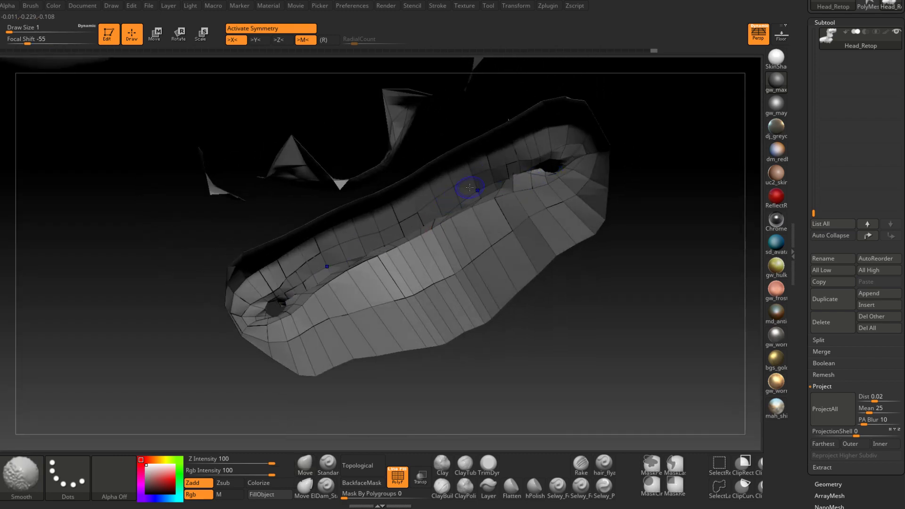
pyautogui.keyDown('shift'); pyautogui.moveTo(321, 253); pyautogui.dragTo(254, 351); pyautogui.keyUp('shift')
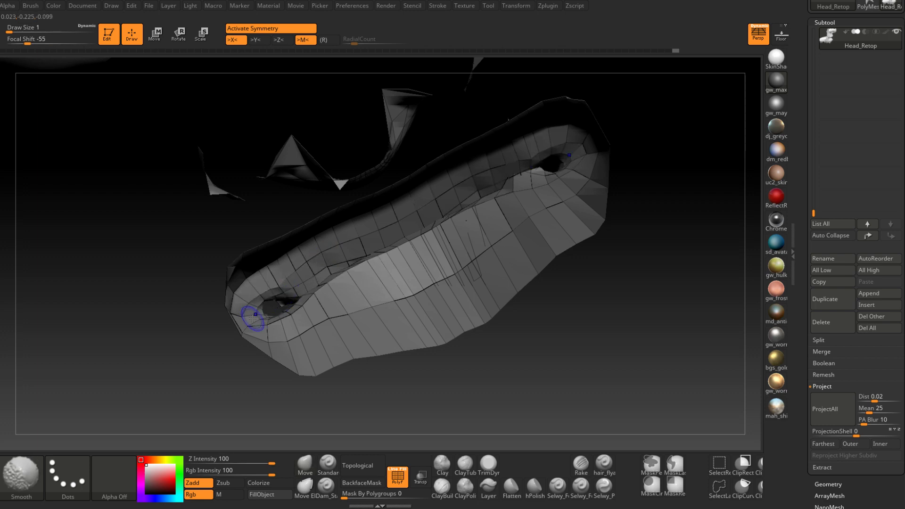
# - Bring the stray spike behind the inner lip back toward the surrounding mesh surface
pyautogui.moveTo(364, 384); pyautogui.dragTo(555, 361)
pyautogui.press('shift')
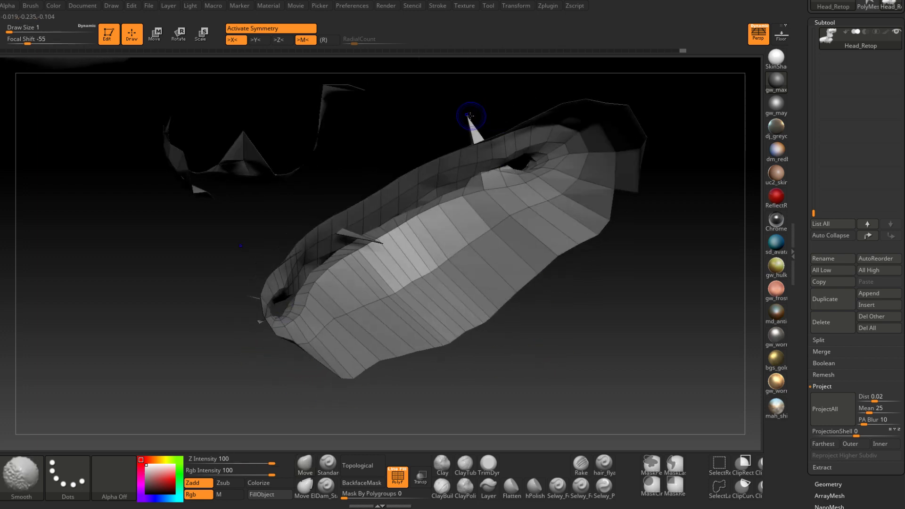
pyautogui.moveTo(479, 107)
pyautogui.mouseDown()
pyautogui.moveTo(479, 156)
pyautogui.moveTo(492, 115)
pyautogui.moveTo(488, 146)
pyautogui.moveTo(531, 128)
pyautogui.moveTo(526, 155)
pyautogui.moveTo(481, 176)
pyautogui.moveTo(494, 175)
pyautogui.mouseUp()
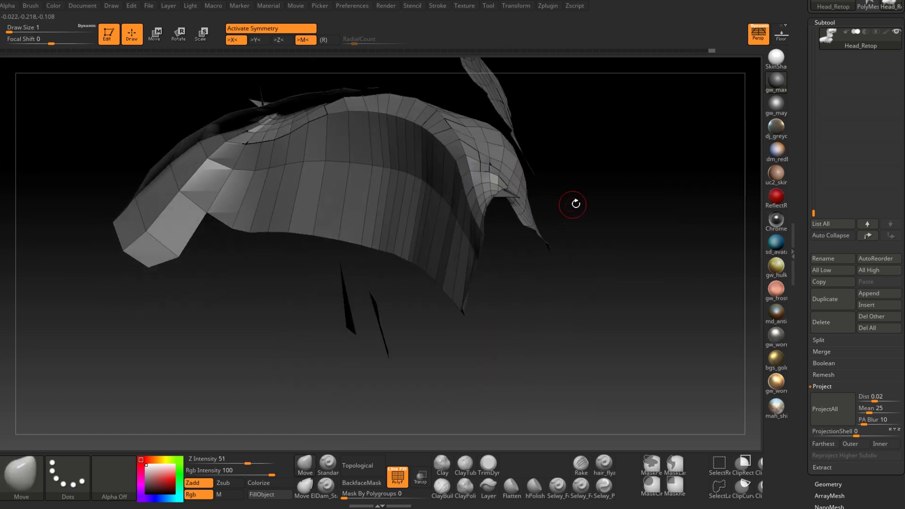
# - Smooth the pinched polygons on the outer side of the mouth corner where the lips meet
pyautogui.moveTo(576, 202)
pyautogui.mouseDown()
pyautogui.moveTo(612, 188)
pyautogui.moveTo(586, 198)
pyautogui.moveTo(504, 176)
pyautogui.mouseUp()
pyautogui.press('shift')
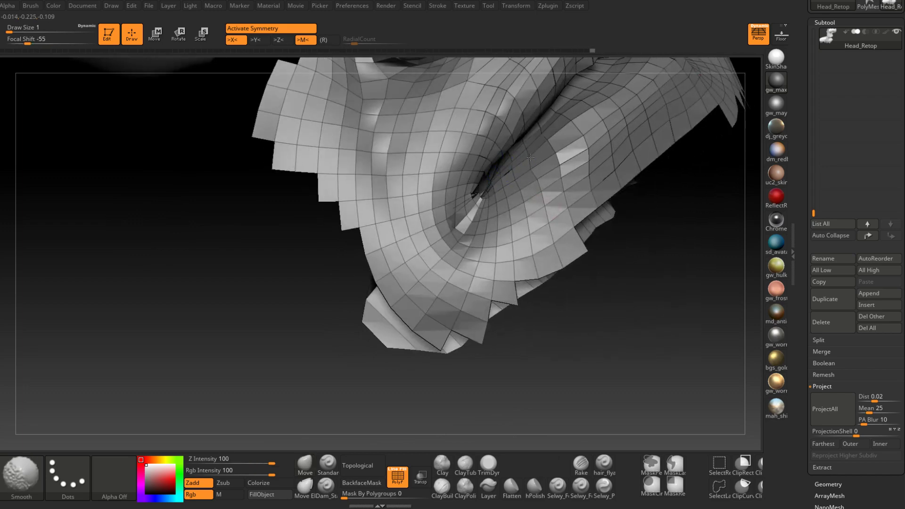
pyautogui.keyDown('shift'); pyautogui.moveTo(478, 192); pyautogui.dragTo(469, 221); pyautogui.keyUp('shift')
pyautogui.moveTo(527, 325)
pyautogui.mouseDown()
pyautogui.moveTo(540, 302)
pyautogui.moveTo(520, 293)
pyautogui.mouseUp()
pyautogui.moveTo(532, 343); pyautogui.dragTo(538, 325)
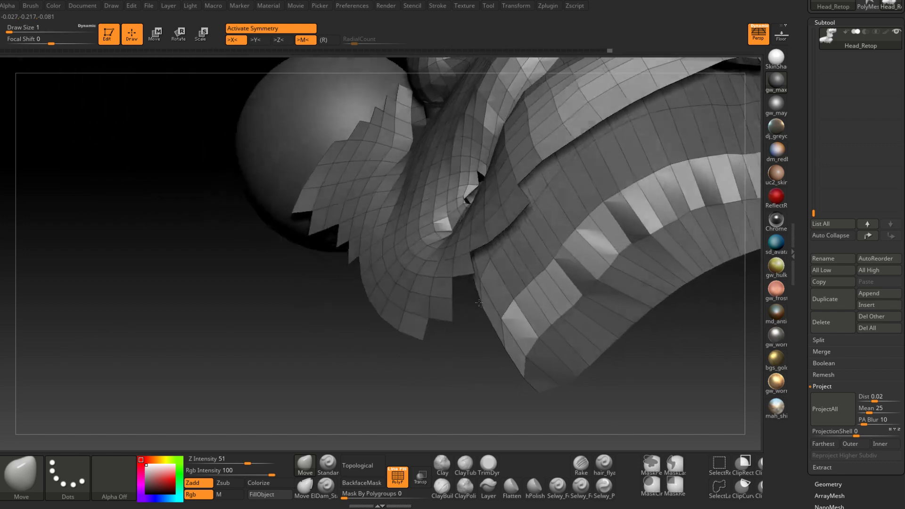
pyautogui.press('shift')
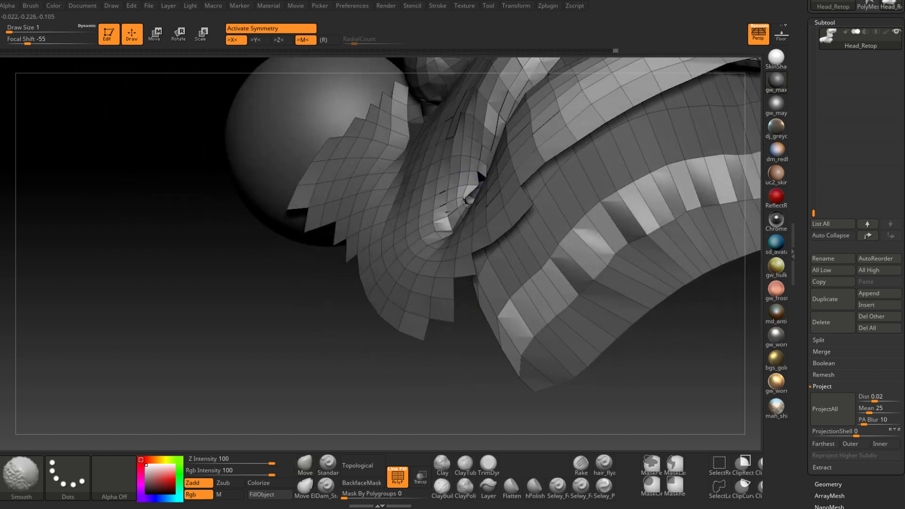
# - Smooth the stray polygons poking through the mouth corner, working from below and from inside the mouth
pyautogui.moveTo(264, 283)
pyautogui.mouseDown()
pyautogui.moveTo(366, 254)
pyautogui.moveTo(362, 281)
pyautogui.mouseUp()
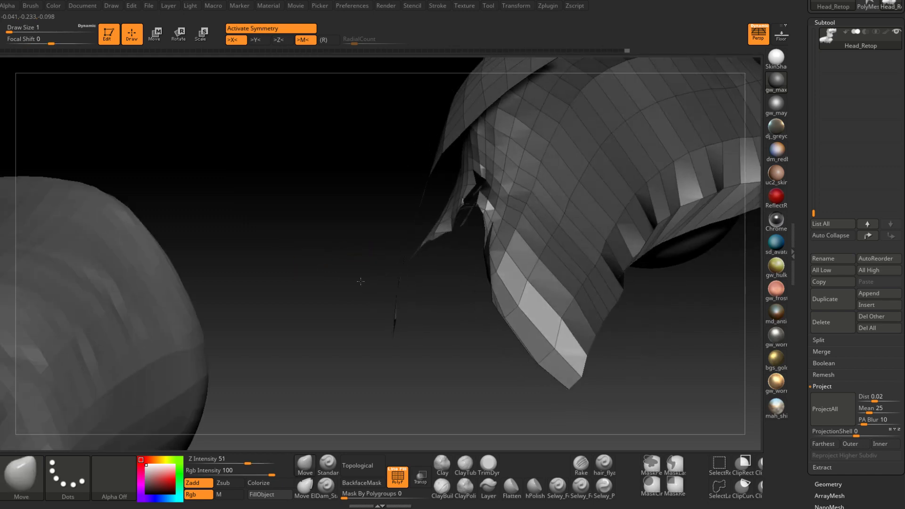
pyautogui.press('shift')
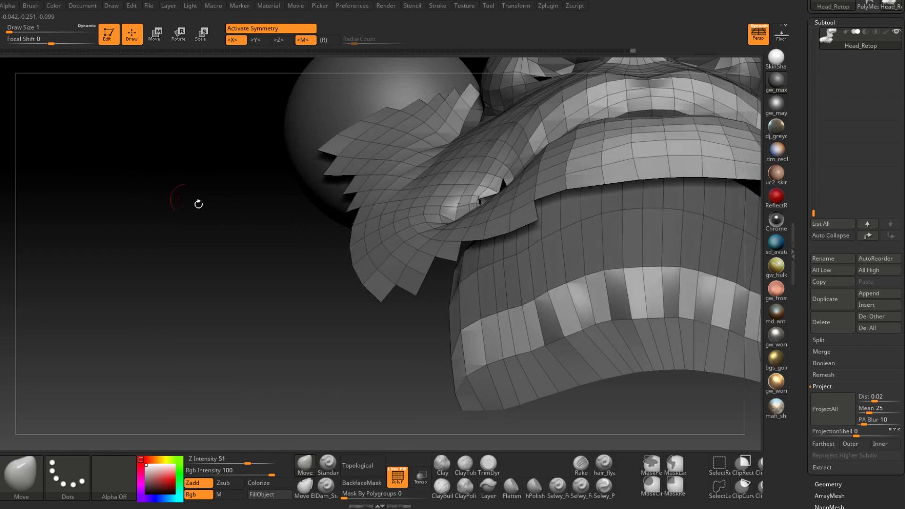
pyautogui.press('ctrl')
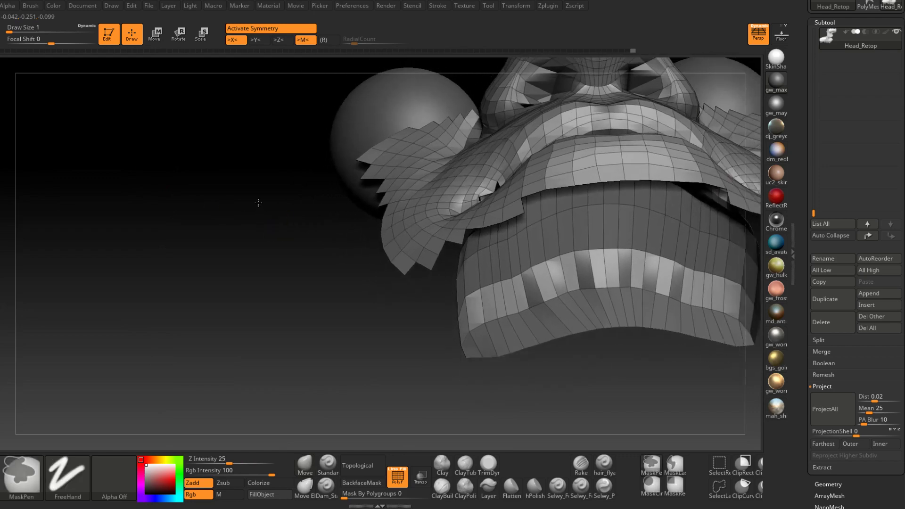
pyautogui.moveTo(258, 203)
pyautogui.mouseDown()
pyautogui.moveTo(268, 234)
pyautogui.moveTo(252, 193)
pyautogui.mouseUp()
pyautogui.press('shift')
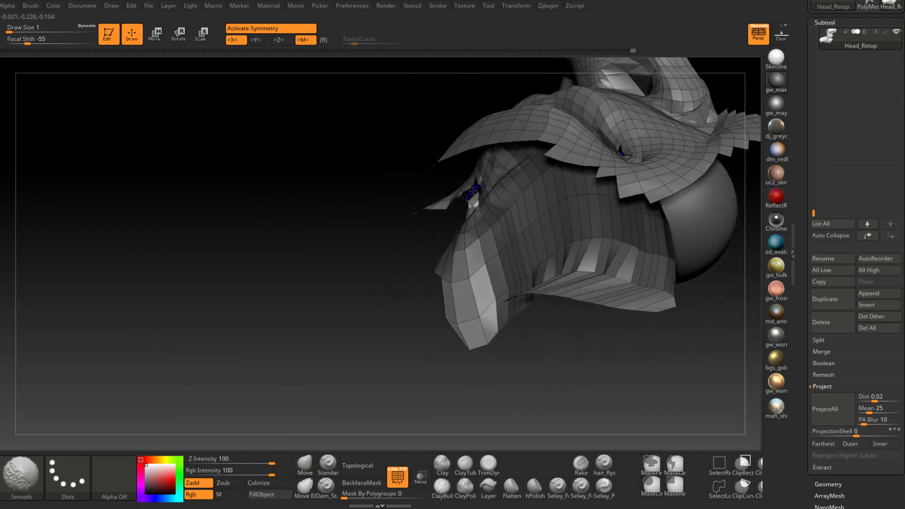
pyautogui.moveTo(417, 199)
pyautogui.mouseDown()
pyautogui.moveTo(325, 230)
pyautogui.moveTo(299, 185)
pyautogui.moveTo(542, 160)
pyautogui.mouseUp()
pyautogui.press('shift')
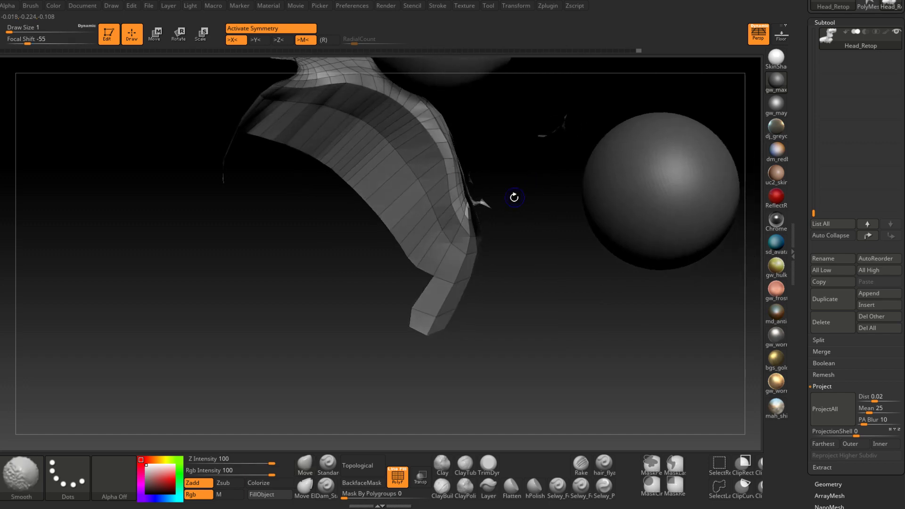
pyautogui.moveTo(489, 205)
pyautogui.mouseDown()
pyautogui.moveTo(463, 165)
pyautogui.moveTo(530, 157)
pyautogui.moveTo(525, 243)
pyautogui.moveTo(565, 224)
pyautogui.moveTo(601, 258)
pyautogui.moveTo(521, 226)
pyautogui.mouseUp()
pyautogui.press('shift')
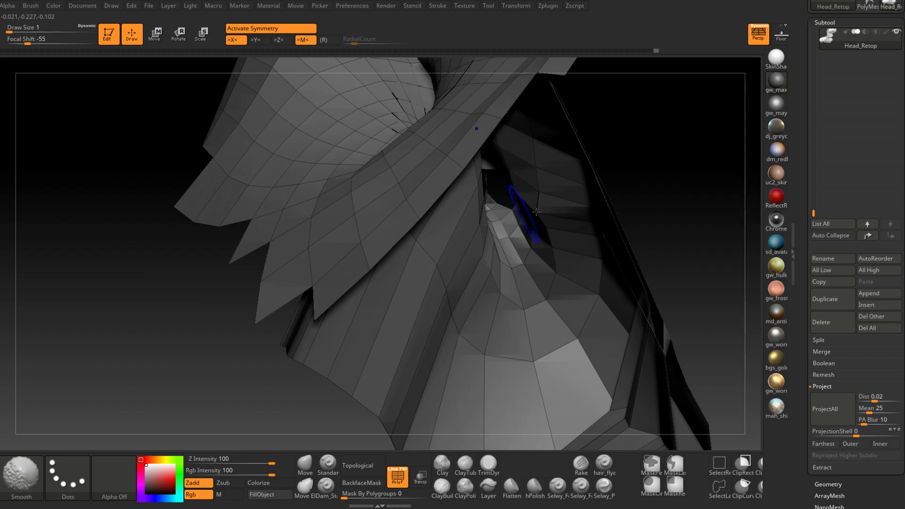
# - Try to smooth the tangled polygons inside the mouth corner and pull the stray lip spikes back toward the surface
pyautogui.moveTo(664, 202)
pyautogui.mouseDown()
pyautogui.moveTo(651, 127)
pyautogui.moveTo(596, 141)
pyautogui.moveTo(556, 224)
pyautogui.mouseUp()
pyautogui.moveTo(556, 223)
pyautogui.mouseDown(button='right')
pyautogui.moveTo(565, 276)
pyautogui.moveTo(573, 245)
pyautogui.moveTo(549, 241)
pyautogui.mouseUp(button='right')
pyautogui.moveTo(575, 376); pyautogui.dragTo(565, 306)
pyautogui.moveTo(548, 213)
pyautogui.keyDown('shift'); pyautogui.mouseDown()
pyautogui.moveTo(530, 220)
pyautogui.moveTo(518, 208)
pyautogui.mouseUp(); pyautogui.keyUp('shift')
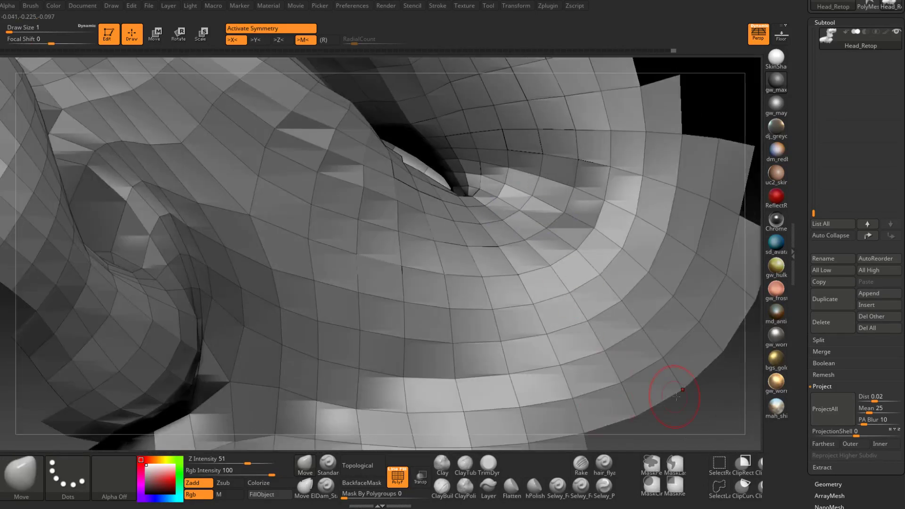
pyautogui.moveTo(693, 400)
pyautogui.mouseDown()
pyautogui.moveTo(513, 243)
pyautogui.moveTo(598, 285)
pyautogui.moveTo(546, 363)
pyautogui.mouseUp()
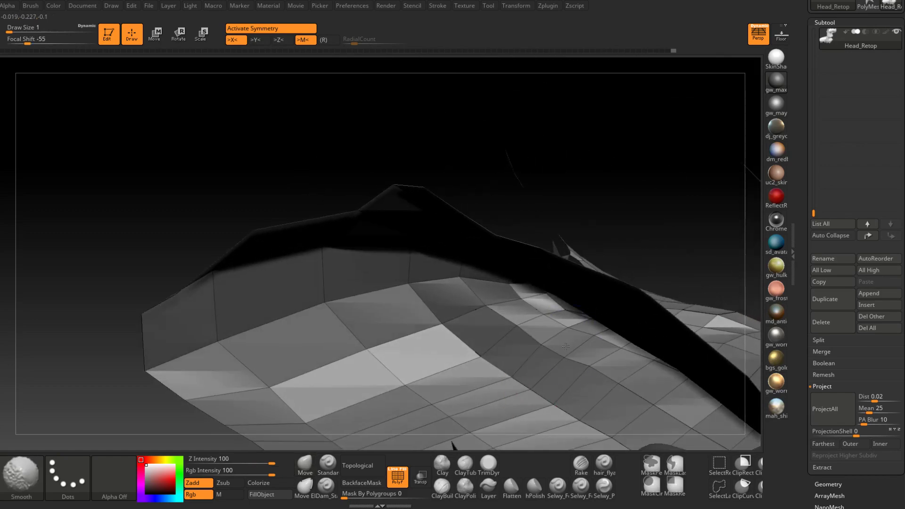
pyautogui.moveTo(621, 232); pyautogui.dragTo(646, 207)
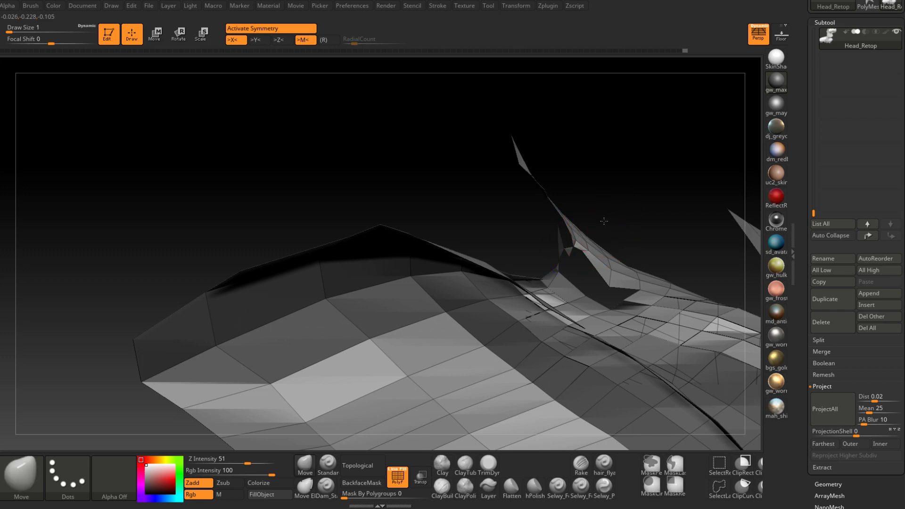
pyautogui.press('space')
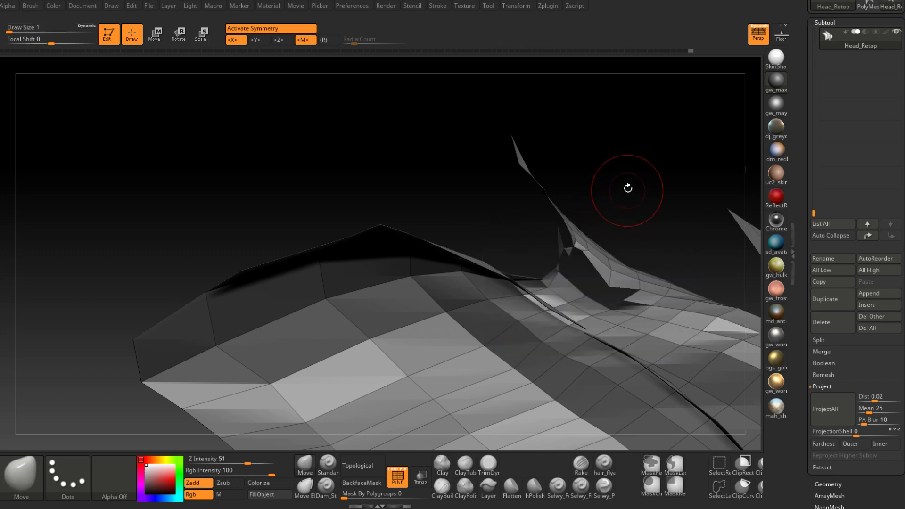
pyautogui.moveTo(628, 189); pyautogui.dragTo(569, 264)
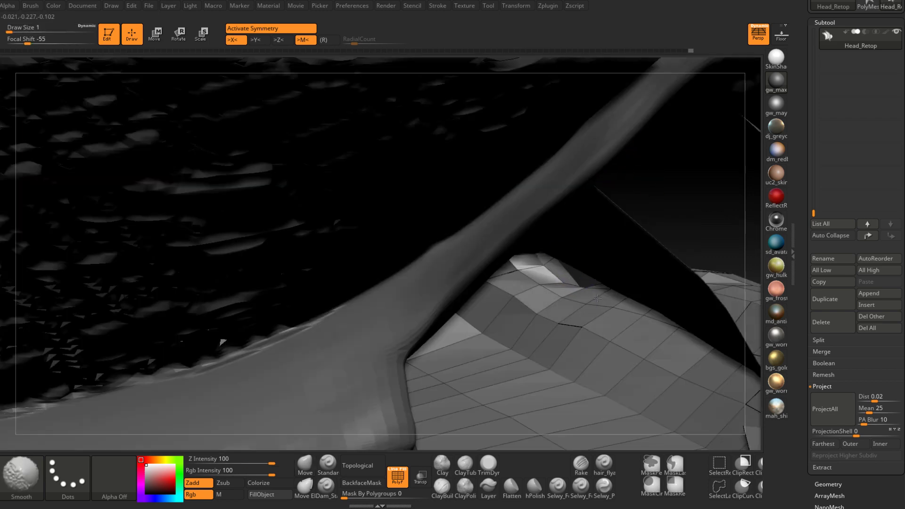
pyautogui.moveTo(658, 172)
pyautogui.mouseDown()
pyautogui.moveTo(646, 218)
pyautogui.moveTo(533, 268)
pyautogui.moveTo(545, 276)
pyautogui.mouseUp()
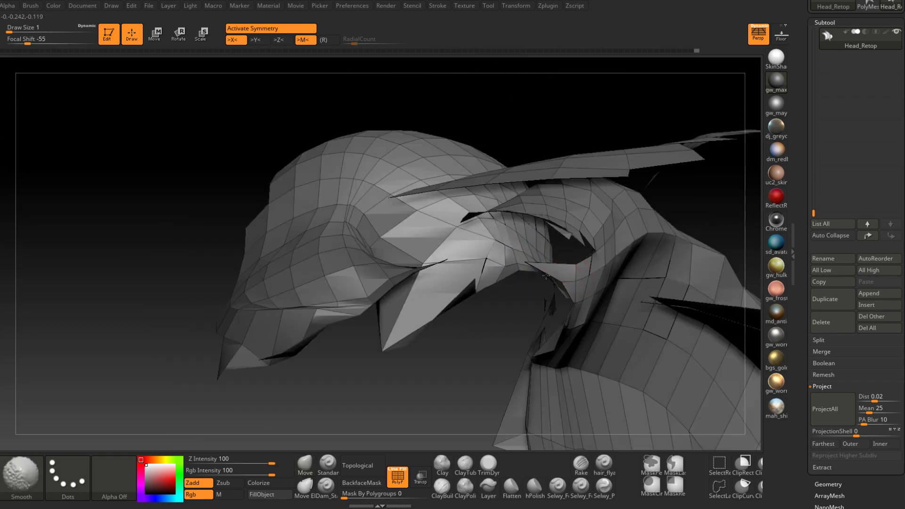
# - Try to reshape the inner mouth strip behind the lips with the Move brush and undo the last change
pyautogui.moveTo(504, 316)
pyautogui.mouseDown()
pyautogui.moveTo(546, 57)
pyautogui.moveTo(549, 101)
pyautogui.moveTo(549, 89)
pyautogui.moveTo(542, 99)
pyautogui.mouseUp()
pyautogui.moveTo(319, 313); pyautogui.dragTo(302, 390)
pyautogui.moveTo(301, 390)
pyautogui.mouseDown(button='right')
pyautogui.moveTo(397, 382)
pyautogui.moveTo(321, 252)
pyautogui.mouseUp(button='right')
pyautogui.moveTo(135, 322); pyautogui.dragTo(151, 311, button='right')
pyautogui.moveTo(151, 312); pyautogui.dragTo(323, 257)
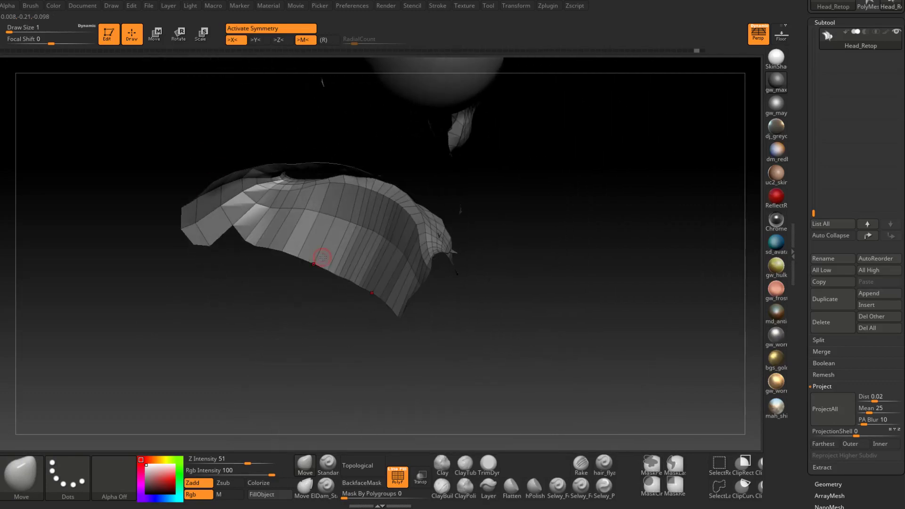
pyautogui.hotkey('ctrl', 'z')
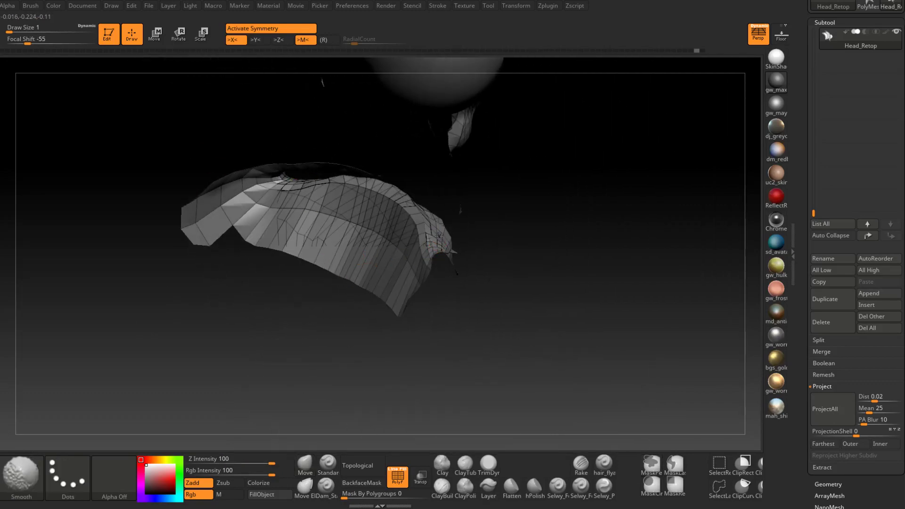
pyautogui.moveTo(439, 236); pyautogui.dragTo(555, 239)
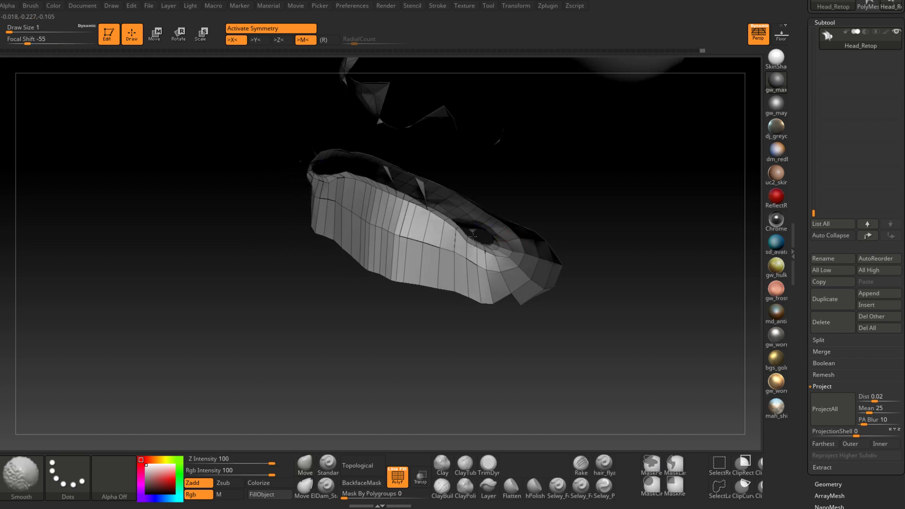
# - Try to smooth the collapsed polygons around the small hole at the inner mouth corner
pyautogui.moveTo(507, 236)
pyautogui.mouseDown(button='right')
pyautogui.moveTo(506, 206)
pyautogui.moveTo(485, 250)
pyautogui.moveTo(462, 246)
pyautogui.mouseUp(button='right')
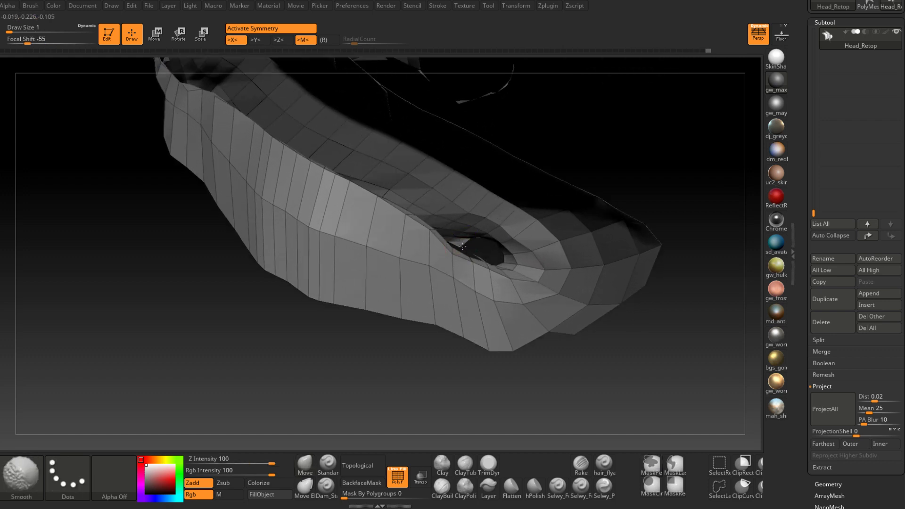
pyautogui.keyDown('shift'); pyautogui.moveTo(461, 244); pyautogui.dragTo(465, 241); pyautogui.keyUp('shift')
pyautogui.moveTo(616, 151)
pyautogui.mouseDown(button='right')
pyautogui.moveTo(614, 161)
pyautogui.moveTo(636, 138)
pyautogui.moveTo(645, 97)
pyautogui.moveTo(679, 61)
pyautogui.moveTo(721, 45)
pyautogui.moveTo(678, 49)
pyautogui.moveTo(646, 99)
pyautogui.mouseUp(button='right')
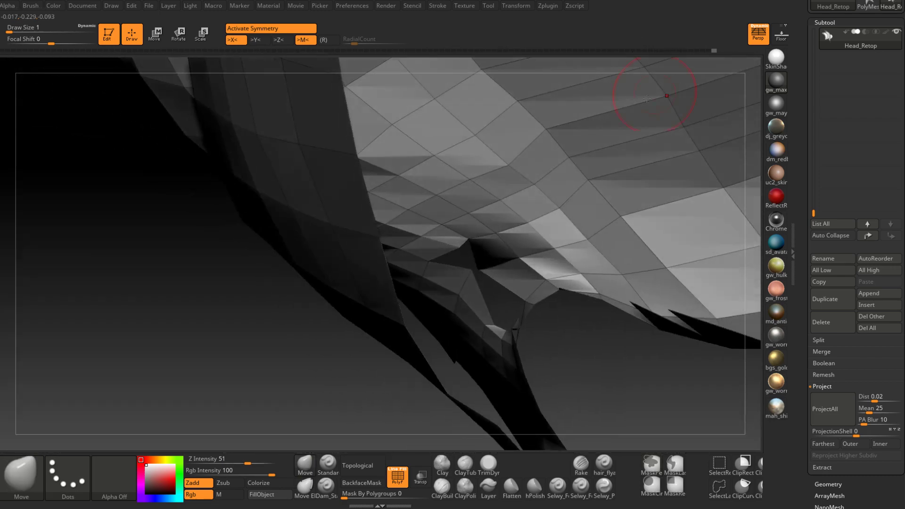
pyautogui.moveTo(463, 247); pyautogui.dragTo(470, 271, button='right')
pyautogui.moveTo(539, 284)
pyautogui.mouseDown(button='right')
pyautogui.moveTo(353, 178)
pyautogui.moveTo(330, 215)
pyautogui.moveTo(344, 270)
pyautogui.moveTo(416, 245)
pyautogui.moveTo(505, 343)
pyautogui.moveTo(489, 354)
pyautogui.moveTo(371, 265)
pyautogui.moveTo(688, 152)
pyautogui.mouseUp(button='right')
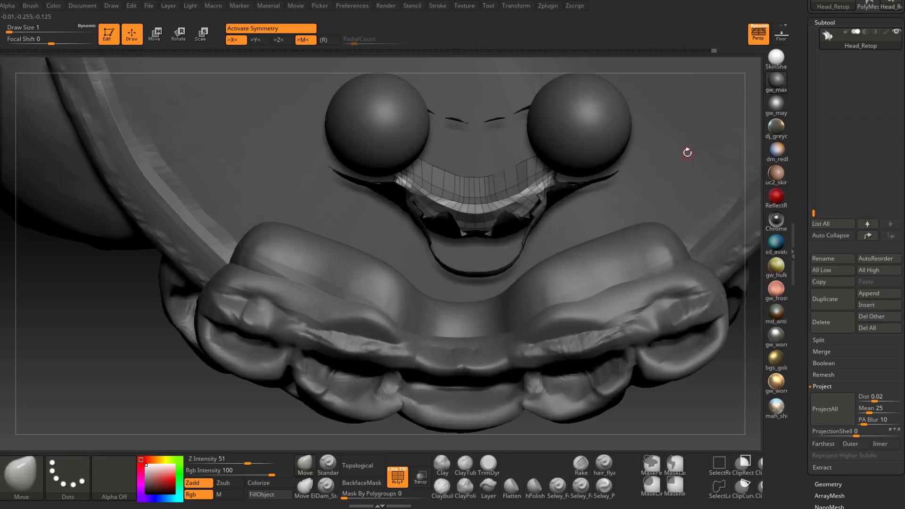
# - Unhide the whole Head_Retop mesh and revert it to the earliest state in its undo history
pyautogui.moveTo(99, 269); pyautogui.dragTo(122, 327, button='right')
pyautogui.keyDown('ctrl'); pyautogui.keyDown('shift'); pyautogui.click(238, 298); pyautogui.keyUp('shift'); pyautogui.keyUp('ctrl')
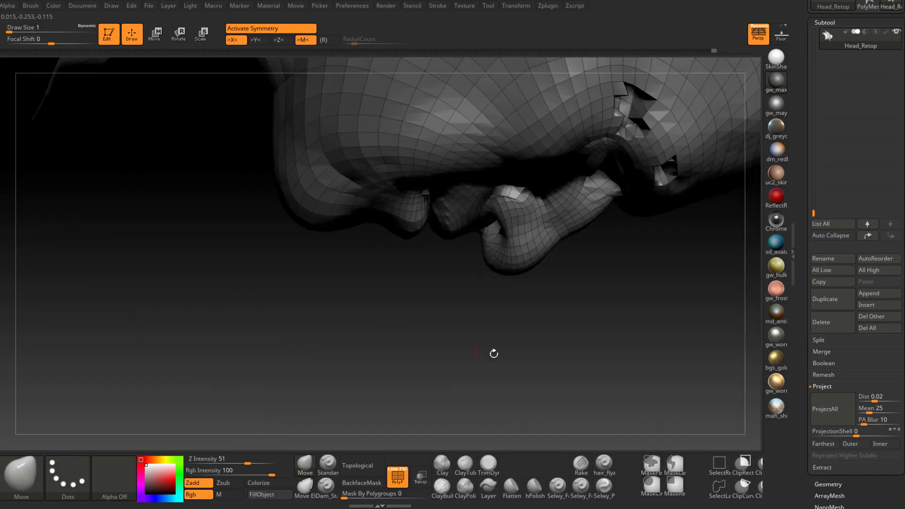
pyautogui.moveTo(493, 352); pyautogui.dragTo(594, 95, button='right')
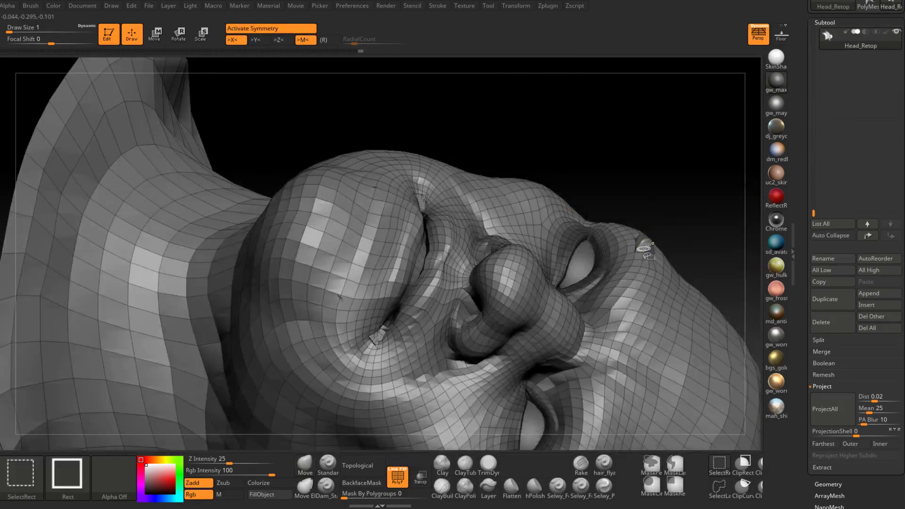
pyautogui.moveTo(646, 247); pyautogui.dragTo(728, 166, button='right')
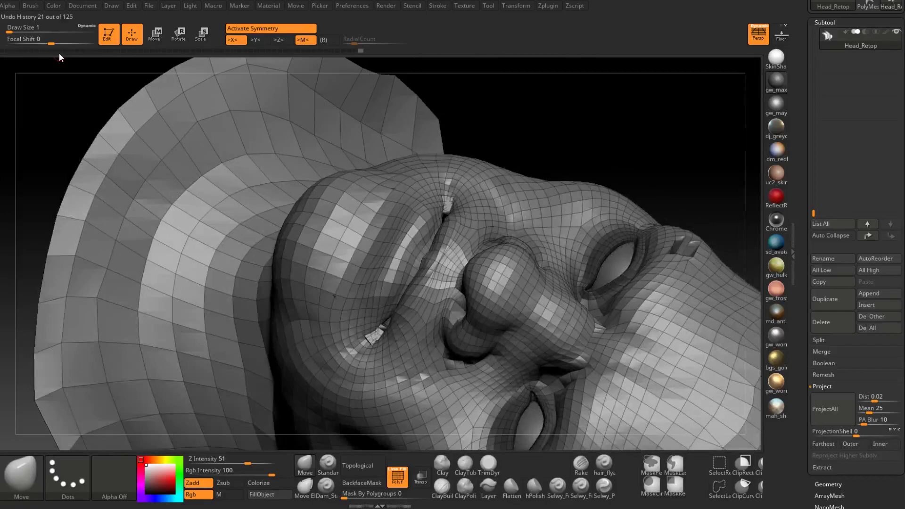
pyautogui.click(3, 50)
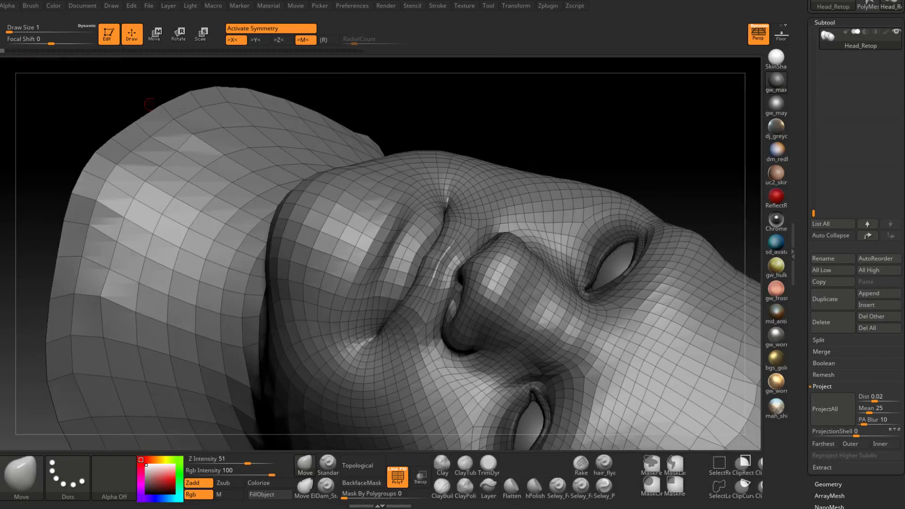
pyautogui.moveTo(563, 157); pyautogui.dragTo(623, 209, button='right')
pyautogui.moveTo(103, 198); pyautogui.dragTo(109, 317, button='right')
pyautogui.moveTo(593, 240); pyautogui.dragTo(544, 241, button='right')
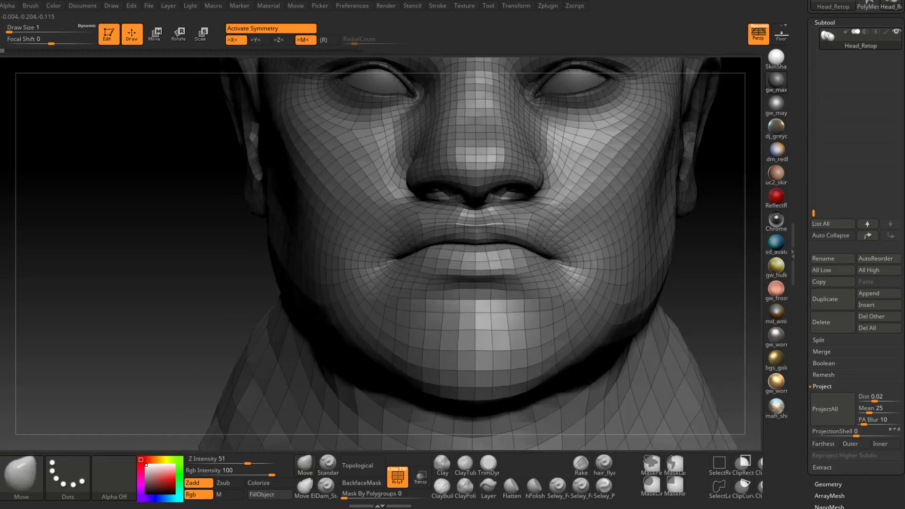
pyautogui.keyDown('alt'); pyautogui.moveTo(183, 216); pyautogui.dragTo(220, 225, button='right'); pyautogui.keyUp('alt')
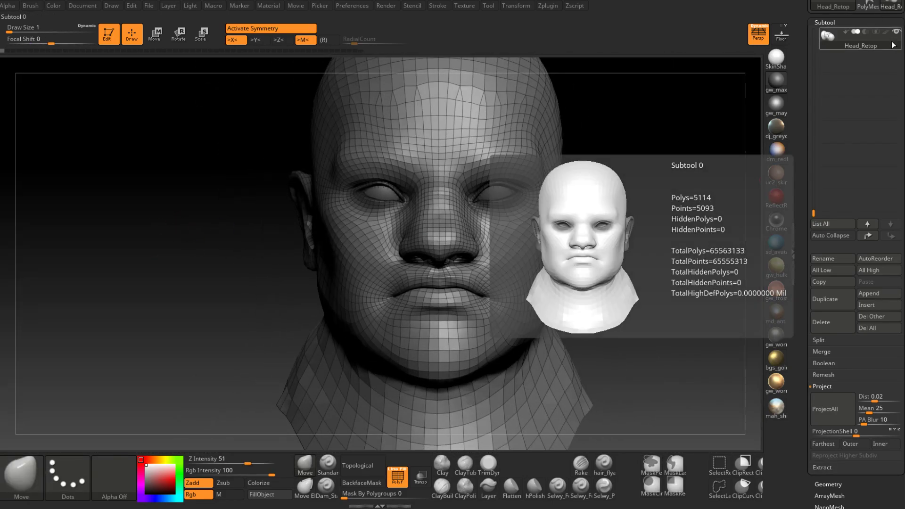
# - Make the Mervon body subtool visible together with the Head_Retop mesh
pyautogui.moveTo(813, 214); pyautogui.dragTo(813, 29)
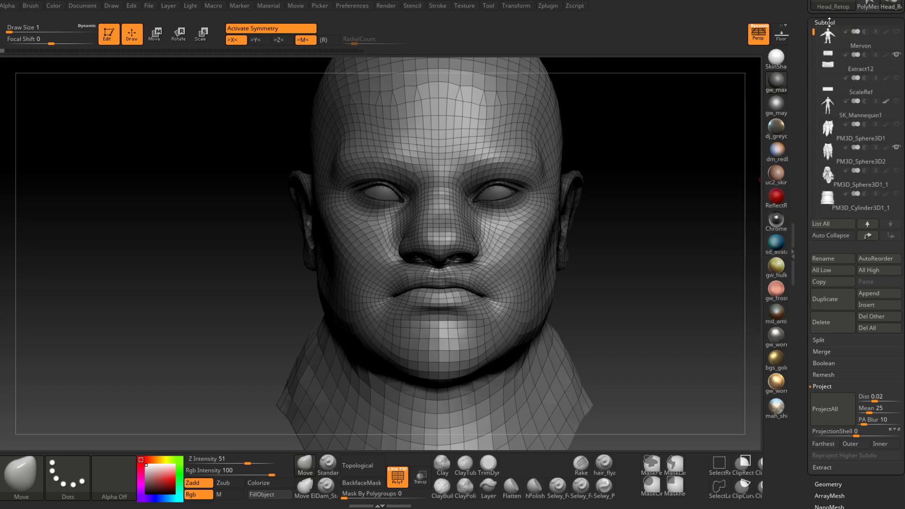
pyautogui.click(896, 31)
pyautogui.moveTo(777, 146)
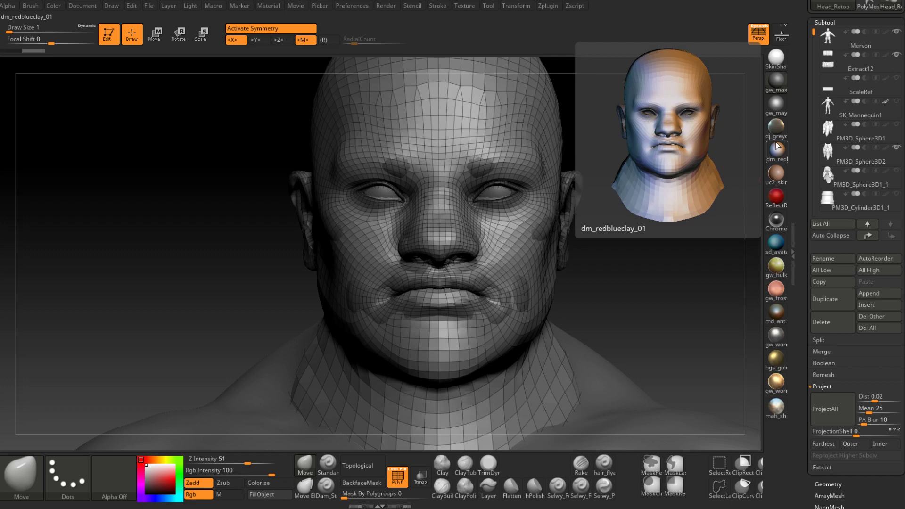
# - Pull the retopology mesh's lower neck border outward over the shoulder with the Move brush at draw size 31
pyautogui.moveTo(660, 285); pyautogui.dragTo(571, 301, button='right')
pyautogui.keyDown('alt'); pyautogui.moveTo(687, 359); pyautogui.dragTo(561, 146, button='right'); pyautogui.keyUp('alt')
pyautogui.moveTo(535, 228); pyautogui.dragTo(466, 231, button='right')
pyautogui.keyDown('alt'); pyautogui.moveTo(570, 231); pyautogui.dragTo(505, 264, button='right'); pyautogui.keyUp('alt')
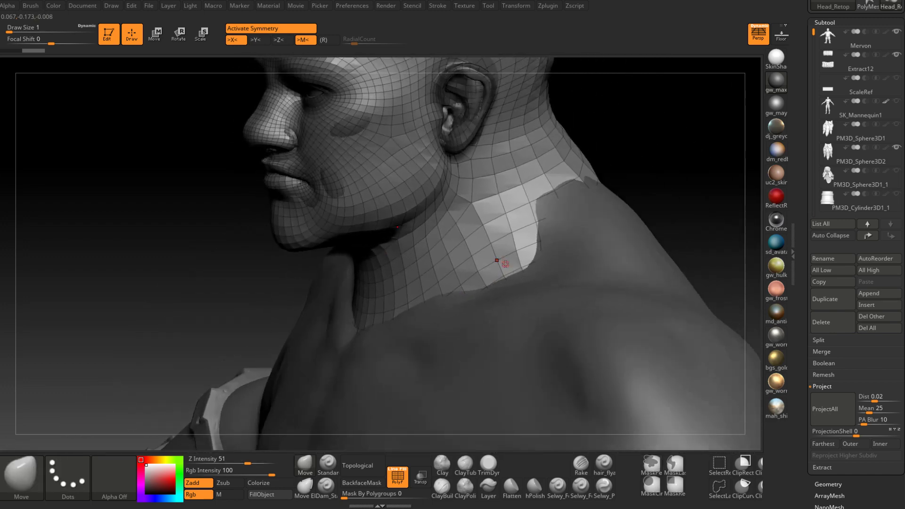
pyautogui.press('space')
pyautogui.moveTo(522, 262); pyautogui.dragTo(520, 262)
pyautogui.moveTo(520, 262); pyautogui.dragTo(571, 254, button='right')
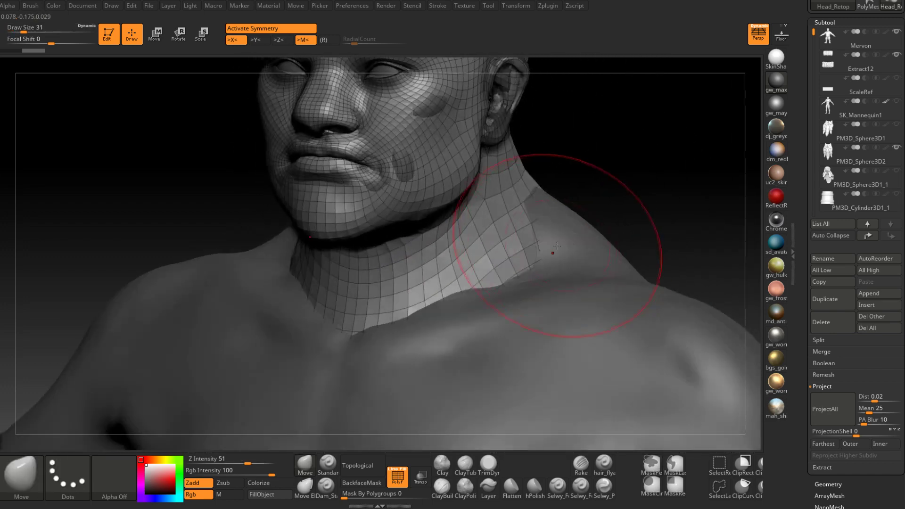
pyautogui.moveTo(542, 251); pyautogui.dragTo(615, 246)
pyautogui.moveTo(614, 247); pyautogui.dragTo(586, 286, button='right')
pyautogui.moveTo(592, 246); pyautogui.dragTo(611, 254)
pyautogui.moveTo(606, 260); pyautogui.dragTo(601, 250, button='right')
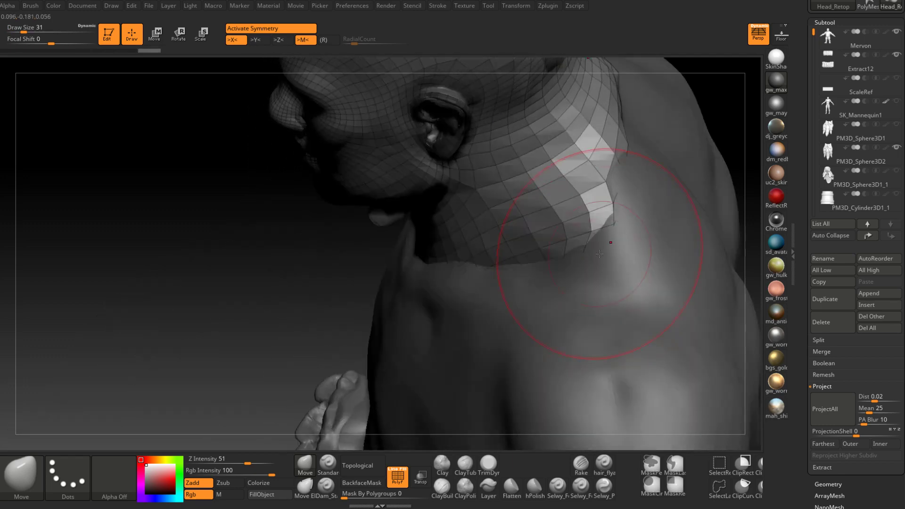
# - Turn on transparency and move the side of the neck border closer to the body with draw size 29
pyautogui.press('space')
pyautogui.moveTo(600, 254); pyautogui.dragTo(598, 254)
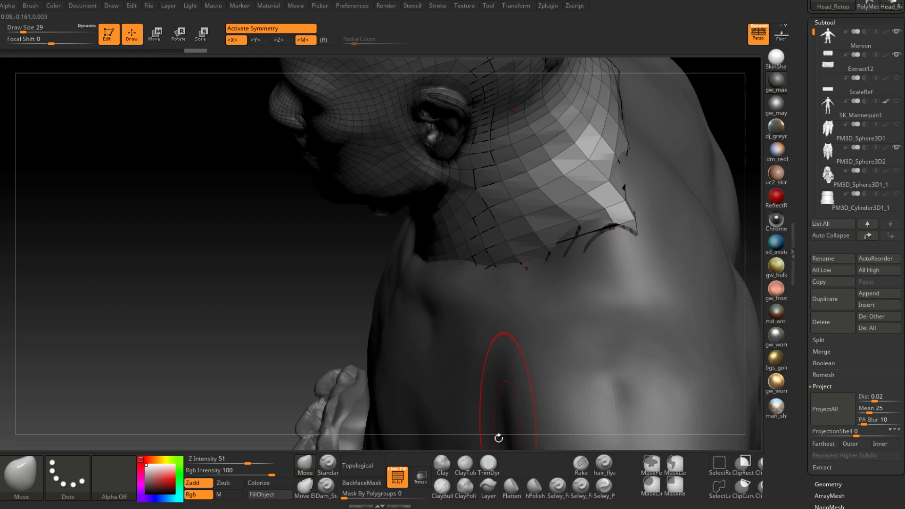
pyautogui.click(422, 476)
pyautogui.moveTo(453, 401)
pyautogui.mouseDown(button='right')
pyautogui.moveTo(501, 315)
pyautogui.moveTo(475, 314)
pyautogui.mouseUp(button='right')
pyautogui.moveTo(464, 319); pyautogui.dragTo(503, 305)
pyautogui.moveTo(502, 305)
pyautogui.mouseDown(button='right')
pyautogui.moveTo(518, 308)
pyautogui.moveTo(599, 263)
pyautogui.moveTo(634, 226)
pyautogui.moveTo(617, 252)
pyautogui.mouseUp(button='right')
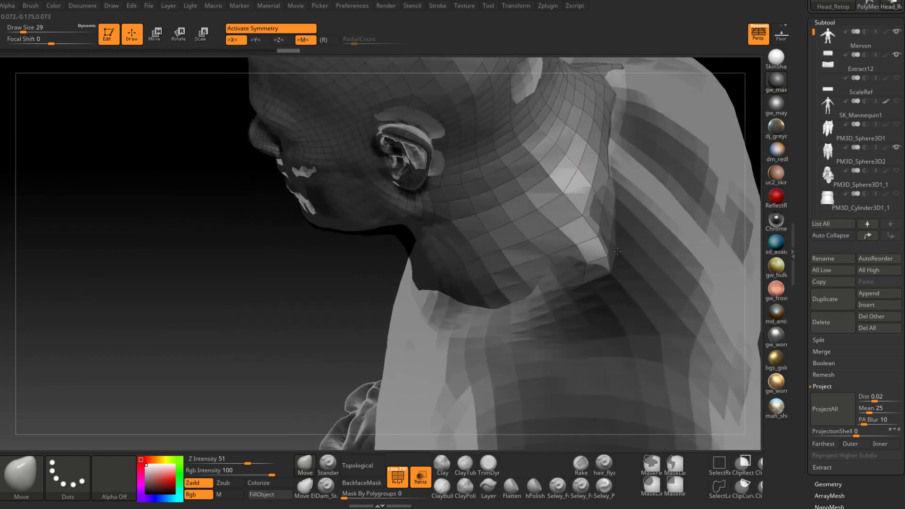
# - Reshape the rear neck border with draw size 16 and smooth the polygons along the back of the neck
pyautogui.moveTo(642, 214)
pyautogui.mouseDown(button='right')
pyautogui.moveTo(626, 171)
pyautogui.moveTo(668, 187)
pyautogui.moveTo(677, 181)
pyautogui.moveTo(623, 174)
pyautogui.moveTo(611, 208)
pyautogui.moveTo(634, 226)
pyautogui.mouseUp(button='right')
pyautogui.press('space')
pyautogui.moveTo(635, 232); pyautogui.dragTo(639, 233)
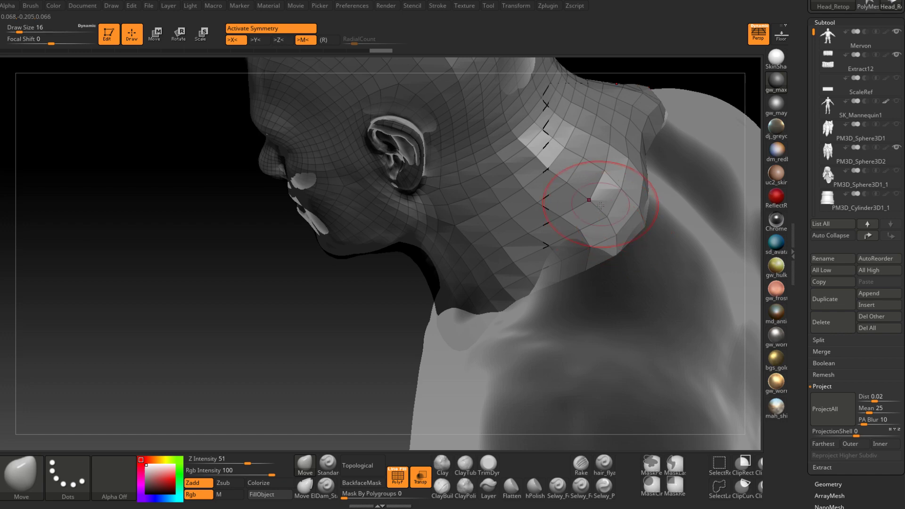
pyautogui.moveTo(600, 206); pyautogui.dragTo(699, 251, button='right')
pyautogui.moveTo(598, 186)
pyautogui.keyDown('shift'); pyautogui.mouseDown()
pyautogui.moveTo(592, 171)
pyautogui.moveTo(625, 144)
pyautogui.moveTo(618, 116)
pyautogui.mouseUp(); pyautogui.keyUp('shift')
pyautogui.moveTo(614, 140); pyautogui.dragTo(599, 135, button='right')
pyautogui.keyDown('shift'); pyautogui.moveTo(597, 131); pyautogui.dragTo(601, 123); pyautogui.keyUp('shift')
pyautogui.moveTo(601, 123)
pyautogui.mouseDown(button='right')
pyautogui.moveTo(624, 153)
pyautogui.moveTo(627, 185)
pyautogui.moveTo(504, 259)
pyautogui.mouseUp(button='right')
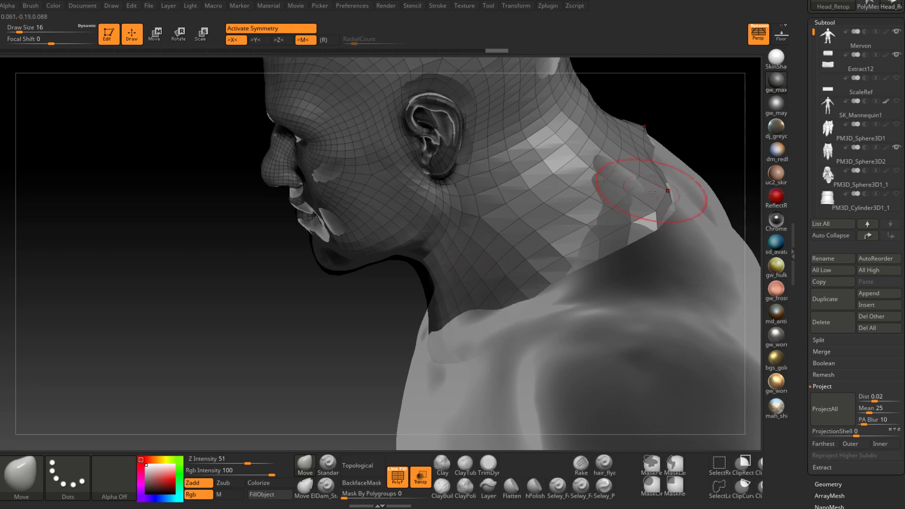
# - Smooth the nape polygons and the neck border behind the ear to even out the mesh, reducing the draw size to 9
pyautogui.moveTo(652, 192); pyautogui.dragTo(656, 214, button='right')
pyautogui.moveTo(674, 184); pyautogui.dragTo(482, 281, button='right')
pyautogui.keyDown('shift'); pyautogui.moveTo(483, 281); pyautogui.dragTo(558, 188); pyautogui.keyUp('shift')
pyautogui.keyDown('shift'); pyautogui.moveTo(494, 213); pyautogui.dragTo(492, 197); pyautogui.keyUp('shift')
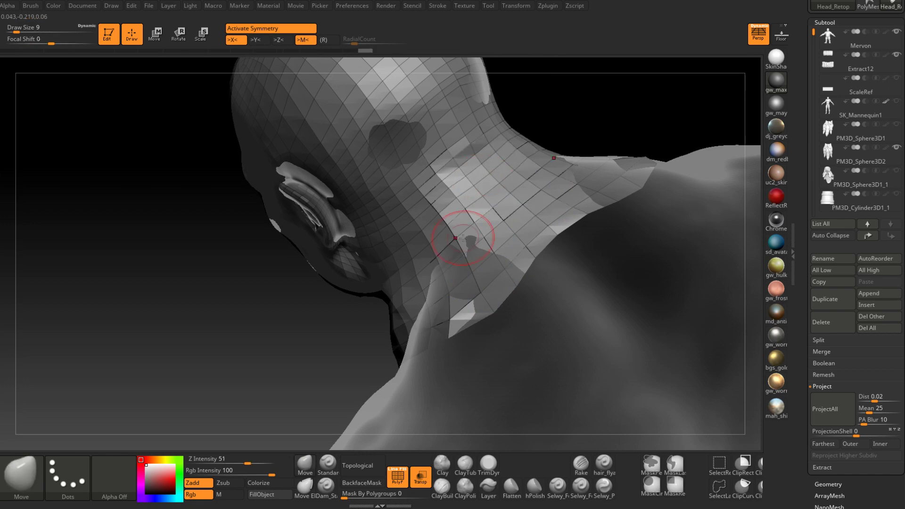
pyautogui.moveTo(492, 209); pyautogui.dragTo(438, 195, button='right')
pyautogui.keyDown('shift'); pyautogui.moveTo(439, 196); pyautogui.dragTo(475, 208); pyautogui.keyUp('shift')
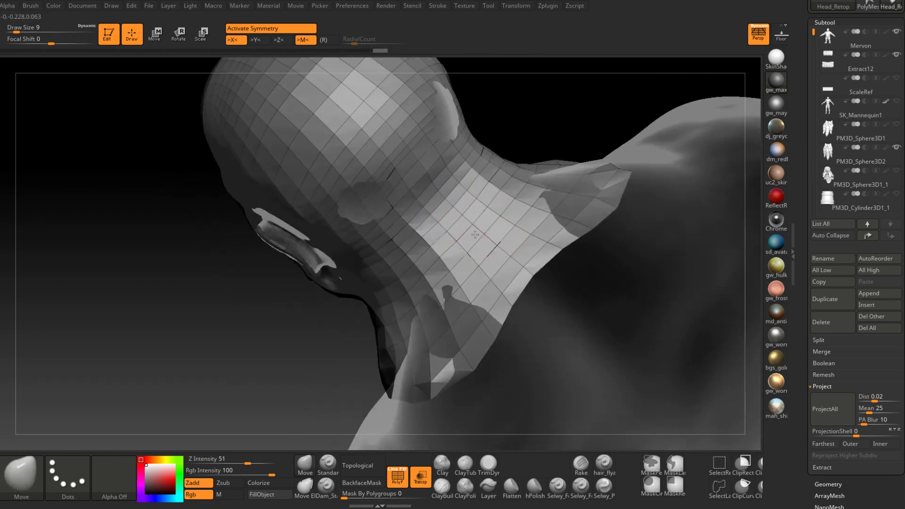
pyautogui.moveTo(475, 235); pyautogui.dragTo(522, 203, button='right')
pyautogui.moveTo(549, 317)
pyautogui.mouseDown(button='right')
pyautogui.moveTo(557, 344)
pyautogui.moveTo(538, 351)
pyautogui.moveTo(530, 326)
pyautogui.mouseUp(button='right')
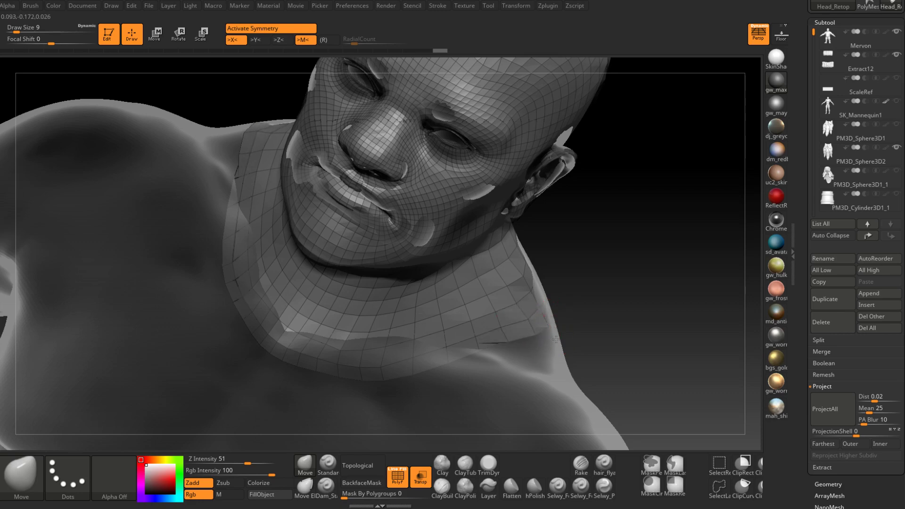
# - Set the Move brush's draw size to 14 and fit the front neck border to the body above the collarbone
pyautogui.moveTo(556, 339)
pyautogui.mouseDown(button='right')
pyautogui.moveTo(493, 330)
pyautogui.moveTo(498, 321)
pyautogui.mouseUp(button='right')
pyautogui.moveTo(490, 302); pyautogui.dragTo(482, 288)
pyautogui.moveTo(482, 287); pyautogui.dragTo(489, 286, button='right')
pyautogui.press('space')
pyautogui.moveTo(488, 285); pyautogui.dragTo(474, 287)
pyautogui.moveTo(456, 277)
pyautogui.mouseDown(button='right')
pyautogui.moveTo(489, 222)
pyautogui.moveTo(420, 268)
pyautogui.moveTo(435, 287)
pyautogui.moveTo(402, 307)
pyautogui.moveTo(433, 292)
pyautogui.mouseUp(button='right')
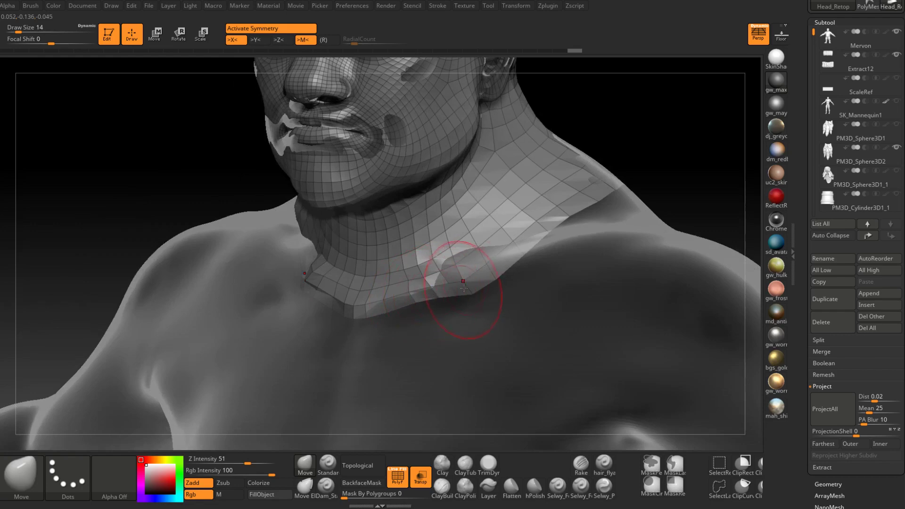
# - Smooth the front neck border from the throat along the collarbones toward the shoulder
pyautogui.keyDown('ctrl'); pyautogui.moveTo(646, 133); pyautogui.dragTo(655, 142); pyautogui.keyUp('ctrl')
pyautogui.moveTo(511, 276)
pyautogui.mouseDown(button='right')
pyautogui.moveTo(476, 281)
pyautogui.moveTo(468, 265)
pyautogui.moveTo(474, 287)
pyautogui.mouseUp(button='right')
pyautogui.moveTo(457, 247); pyautogui.dragTo(526, 255, button='right')
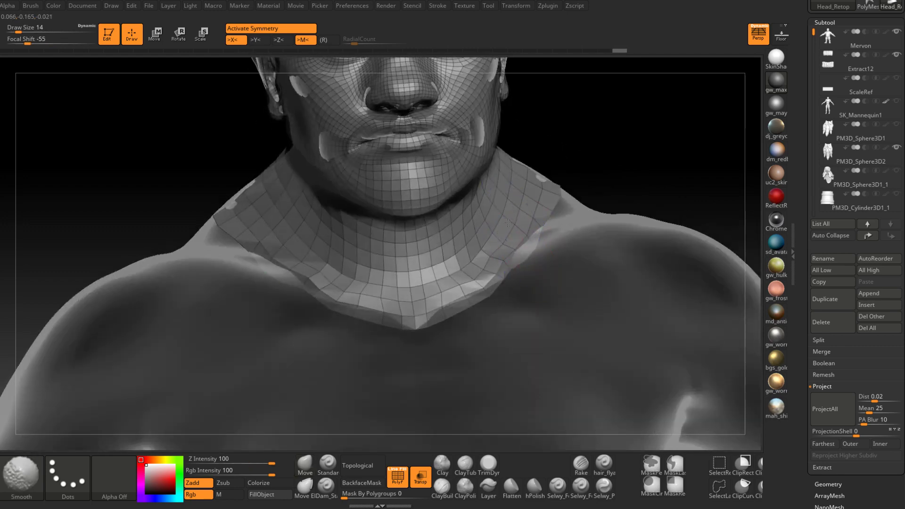
pyautogui.moveTo(466, 263); pyautogui.dragTo(454, 276, button='right')
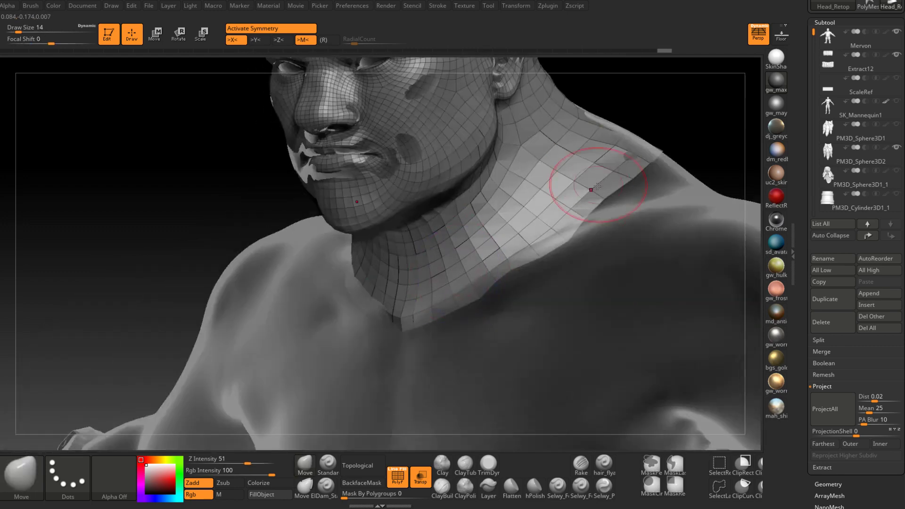
pyautogui.moveTo(596, 186)
pyautogui.mouseDown(button='right')
pyautogui.moveTo(534, 240)
pyautogui.moveTo(602, 137)
pyautogui.moveTo(510, 262)
pyautogui.moveTo(555, 206)
pyautogui.moveTo(566, 206)
pyautogui.mouseUp(button='right')
# - Set the Move brush's draw size to 18 and adjust the rear neck border against the upper back
pyautogui.press('space')
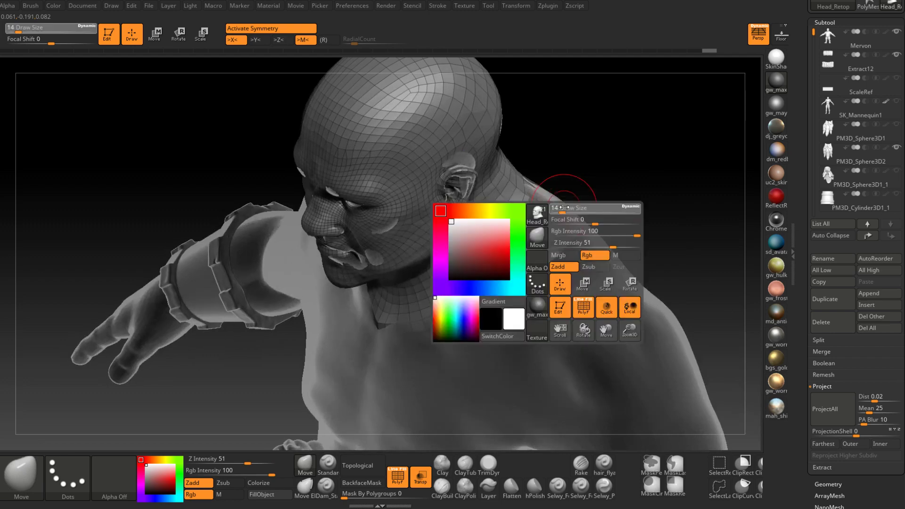
pyautogui.moveTo(556, 207); pyautogui.dragTo(559, 207)
pyautogui.moveTo(550, 217)
pyautogui.mouseDown(button='right')
pyautogui.moveTo(552, 229)
pyautogui.moveTo(547, 188)
pyautogui.moveTo(541, 198)
pyautogui.mouseUp(button='right')
pyautogui.moveTo(541, 199); pyautogui.dragTo(547, 195)
pyautogui.moveTo(547, 195); pyautogui.dragTo(566, 187, button='right')
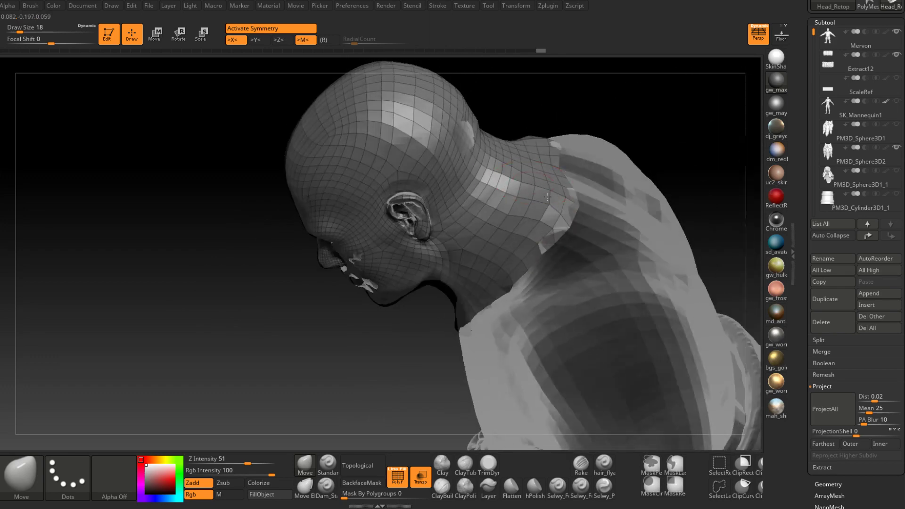
# - Smooth the back of the head and refit the crown to the sculpt with the Move brush at draw size 35
pyautogui.keyDown('shift'); pyautogui.moveTo(440, 136); pyautogui.dragTo(430, 126); pyautogui.keyUp('shift')
pyautogui.keyDown('alt'); pyautogui.moveTo(419, 123); pyautogui.dragTo(438, 192, button='right'); pyautogui.keyUp('alt')
pyautogui.press('space')
pyautogui.moveTo(439, 194); pyautogui.dragTo(433, 186)
pyautogui.press('shift')
pyautogui.moveTo(432, 185)
pyautogui.mouseDown(button='right')
pyautogui.moveTo(459, 170)
pyautogui.moveTo(444, 167)
pyautogui.mouseUp(button='right')
pyautogui.press('shift')
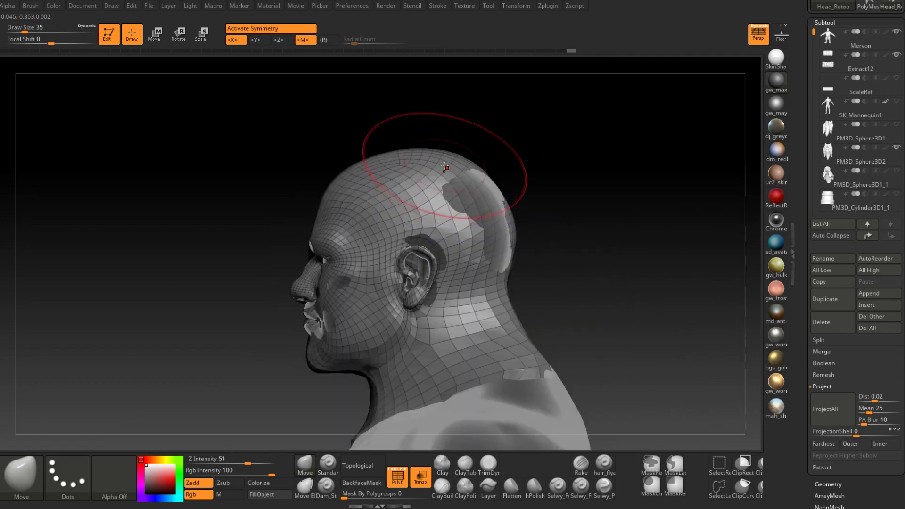
# - Mask the face at draw size 22, project the rest of the head mesh onto the sculpt, and clear the mask
pyautogui.keyDown('alt'); pyautogui.moveTo(439, 255); pyautogui.dragTo(468, 184, button='right'); pyautogui.keyUp('alt')
pyautogui.press('space')
pyautogui.moveTo(363, 247)
pyautogui.mouseDown()
pyautogui.moveTo(346, 256)
pyautogui.moveTo(387, 198)
pyautogui.moveTo(404, 226)
pyautogui.mouseUp()
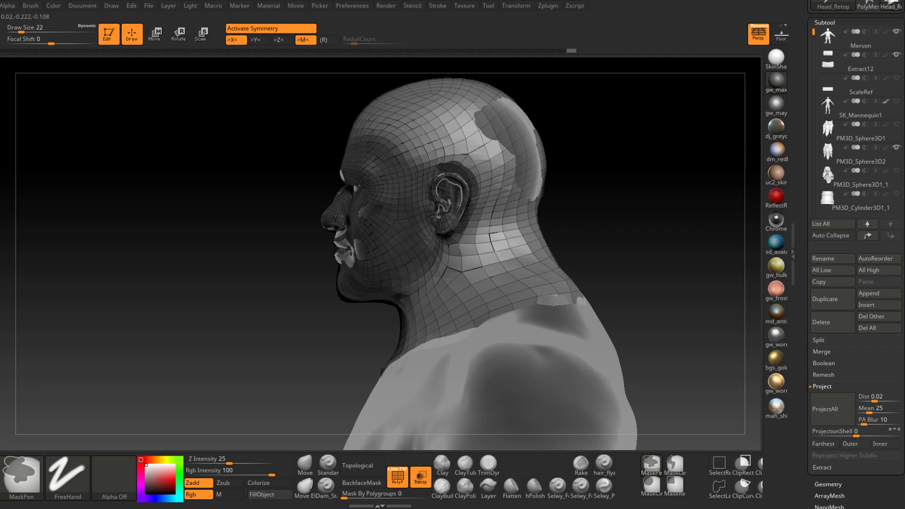
pyautogui.moveTo(491, 198)
pyautogui.mouseDown(button='right')
pyautogui.moveTo(580, 192)
pyautogui.moveTo(583, 202)
pyautogui.moveTo(523, 202)
pyautogui.moveTo(558, 204)
pyautogui.mouseUp(button='right')
pyautogui.press('ctrl')
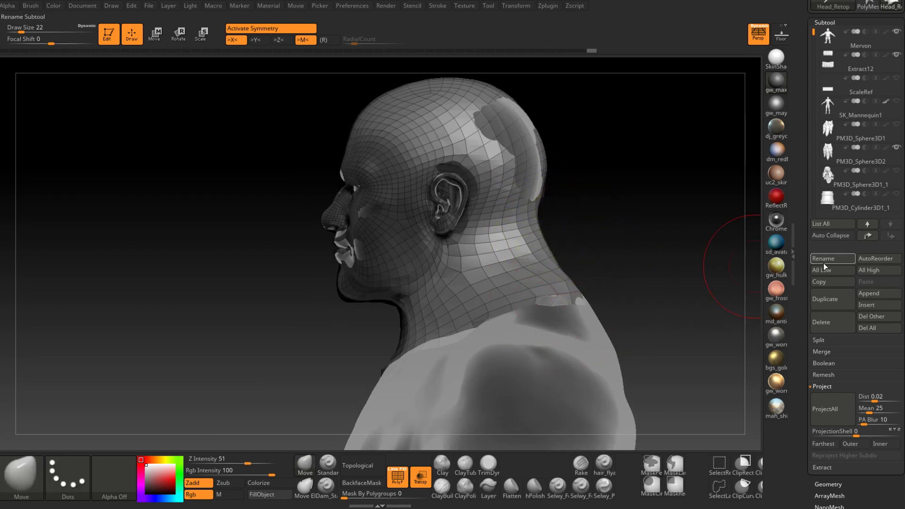
pyautogui.click(825, 414)
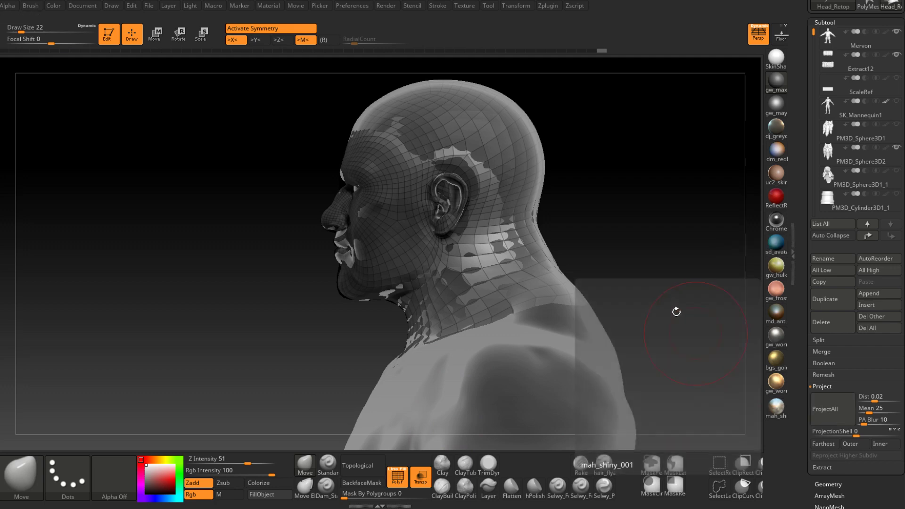
pyautogui.keyDown('ctrl'); pyautogui.moveTo(676, 311); pyautogui.dragTo(657, 292); pyautogui.keyUp('ctrl')
# - Turn off the transparent display to compare the face mesh with the sculpt from the front
pyautogui.moveTo(438, 186); pyautogui.dragTo(585, 221, button='right')
pyautogui.keyDown('ctrl'); pyautogui.moveTo(472, 188); pyautogui.dragTo(491, 234, button='right'); pyautogui.keyUp('ctrl')
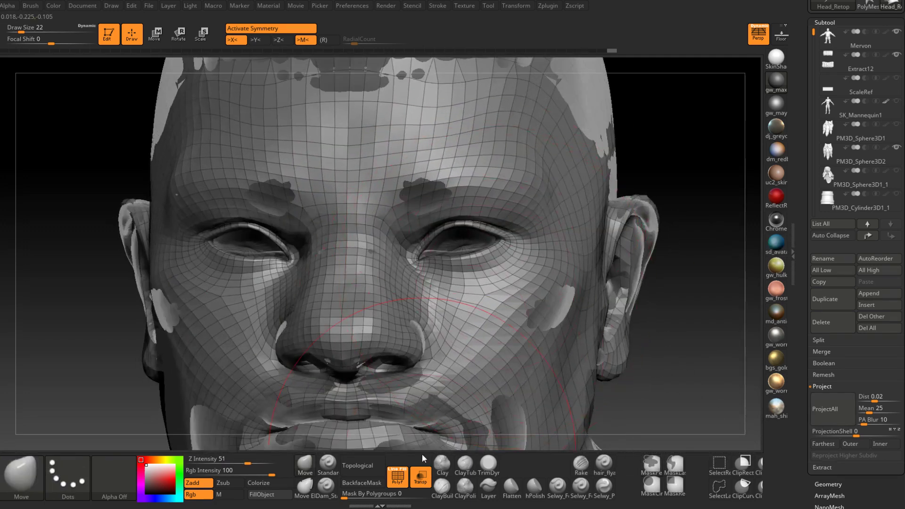
pyautogui.click(421, 477)
pyautogui.moveTo(551, 264); pyautogui.dragTo(519, 243, button='right')
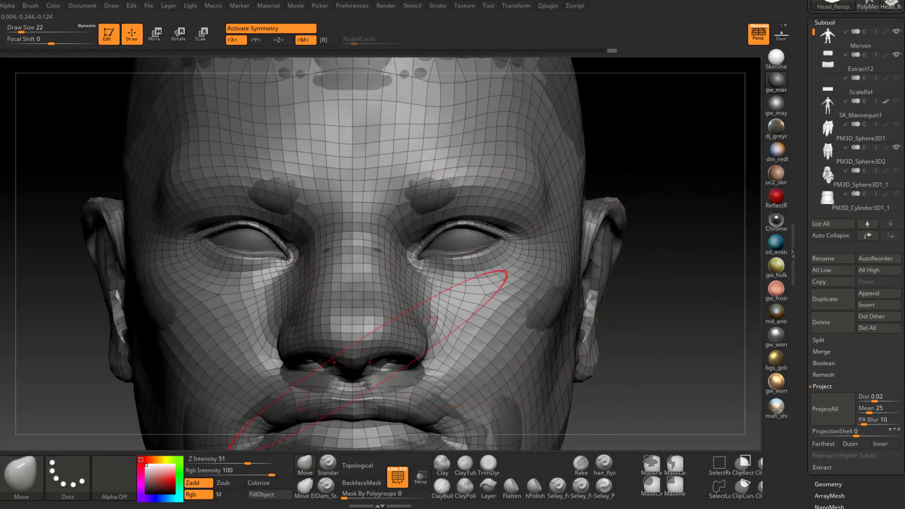
# - Set the Move brush's draw size to 14 and fit the brow and upper eyelid areas to the sculpt
pyautogui.moveTo(400, 306); pyautogui.dragTo(422, 320, button='right')
pyautogui.press('space')
pyautogui.moveTo(449, 257); pyautogui.dragTo(433, 248)
pyautogui.moveTo(449, 247)
pyautogui.mouseDown(button='right')
pyautogui.moveTo(438, 249)
pyautogui.moveTo(438, 233)
pyautogui.mouseUp(button='right')
pyautogui.press('space')
pyautogui.moveTo(447, 240); pyautogui.dragTo(452, 241)
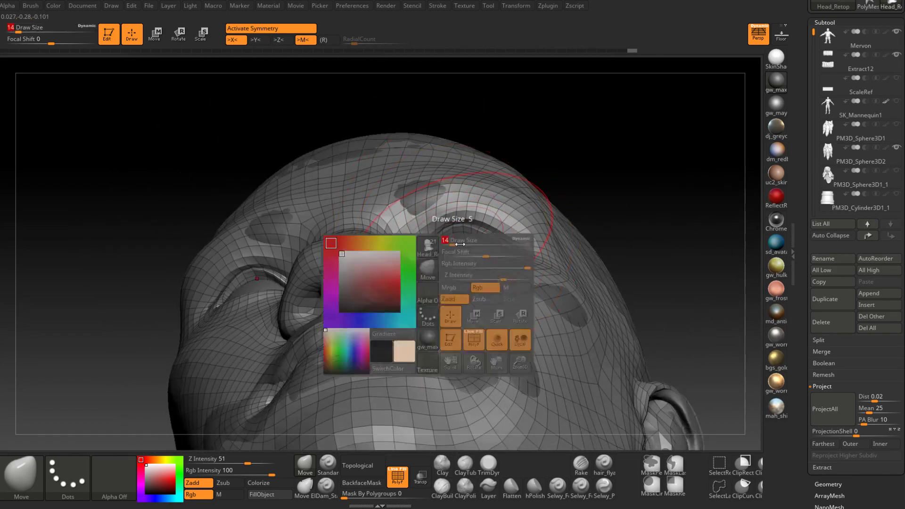
pyautogui.moveTo(455, 249); pyautogui.dragTo(458, 241, button='right')
pyautogui.moveTo(459, 259); pyautogui.dragTo(461, 253)
pyautogui.moveTo(461, 253)
pyautogui.mouseDown(button='right')
pyautogui.moveTo(426, 222)
pyautogui.moveTo(466, 252)
pyautogui.mouseUp(button='right')
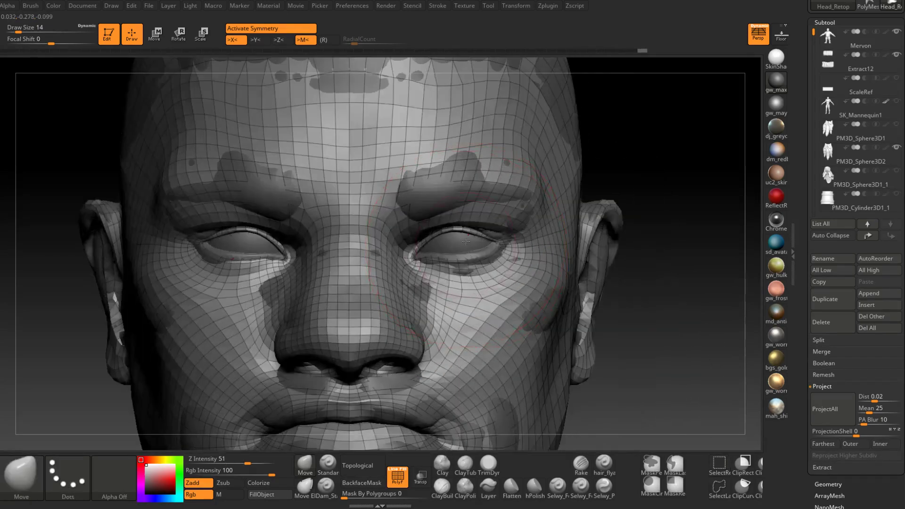
pyautogui.moveTo(466, 235); pyautogui.dragTo(470, 228)
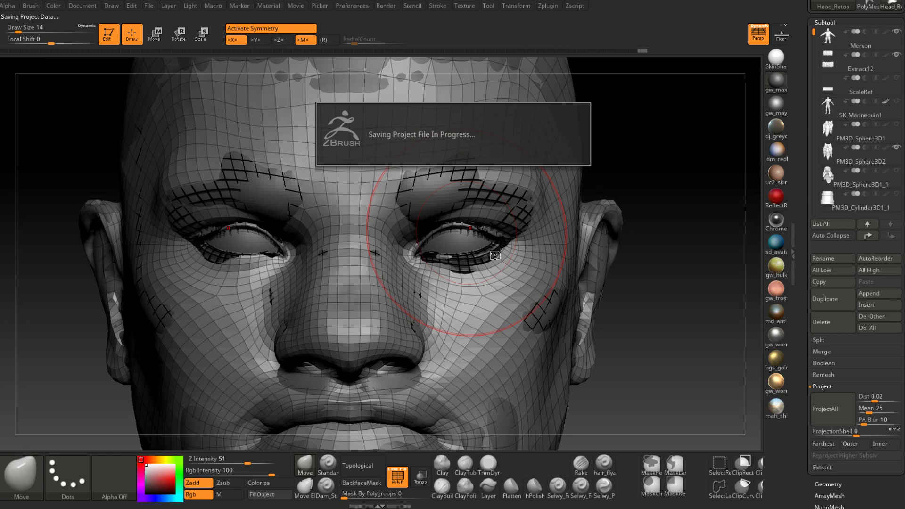
# - Set the Move brush's draw size to 7 and adjust the mesh around the outer eye corner
pyautogui.moveTo(496, 255); pyautogui.dragTo(523, 245, button='right')
pyautogui.press('space')
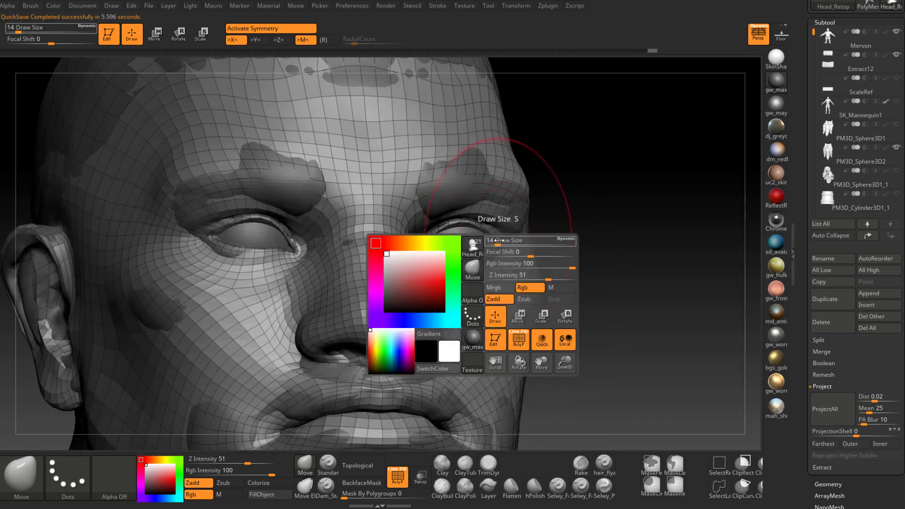
pyautogui.moveTo(500, 241); pyautogui.dragTo(496, 242)
pyautogui.moveTo(484, 231)
pyautogui.keyDown('ctrl'); pyautogui.mouseDown(button='right')
pyautogui.moveTo(492, 244)
pyautogui.moveTo(500, 235)
pyautogui.mouseUp(button='right'); pyautogui.keyUp('ctrl')
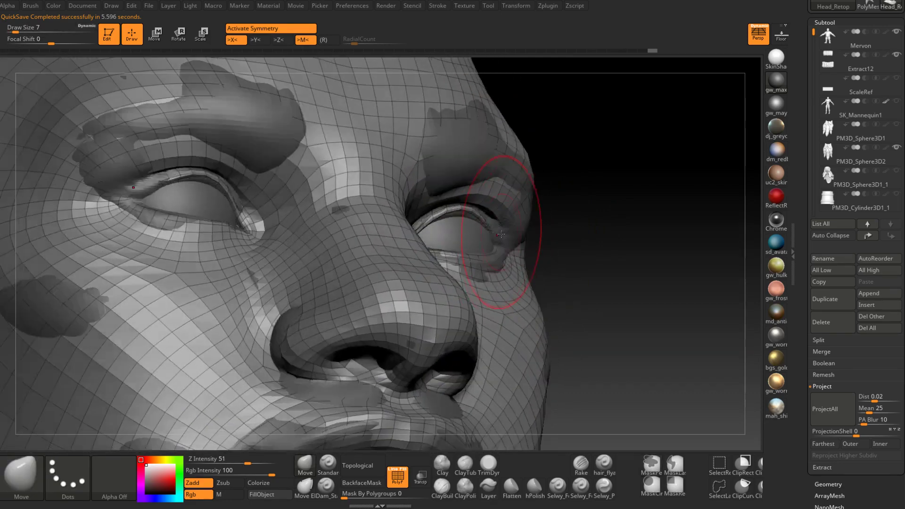
pyautogui.moveTo(495, 241); pyautogui.dragTo(498, 243)
pyautogui.moveTo(498, 243); pyautogui.dragTo(468, 259, button='right')
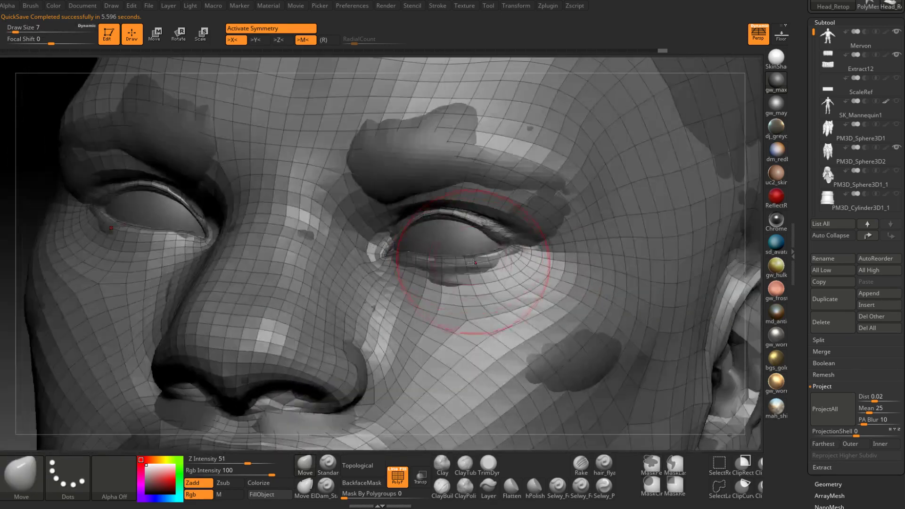
# - Set the Move brush's draw size to 5 and refine the lower eyelid against the eye
pyautogui.press('space')
pyautogui.moveTo(472, 261); pyautogui.dragTo(470, 261)
pyautogui.moveTo(470, 261)
pyautogui.mouseDown(button='right')
pyautogui.moveTo(449, 271)
pyautogui.moveTo(485, 265)
pyautogui.moveTo(454, 215)
pyautogui.moveTo(428, 270)
pyautogui.moveTo(439, 328)
pyautogui.mouseUp(button='right')
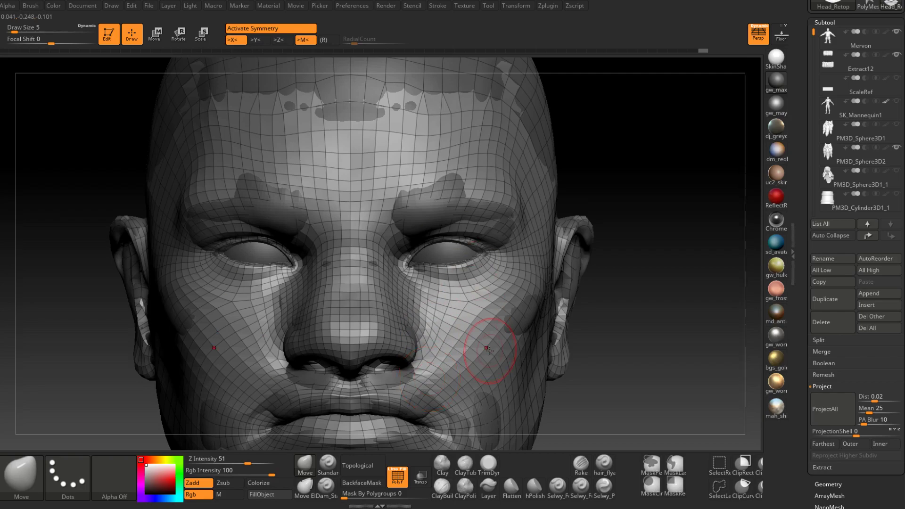
# - Set the Move brush's draw size to 9 and fit the cheek beside the mouth corner to the sculpt
pyautogui.moveTo(489, 350); pyautogui.dragTo(499, 268, button='right')
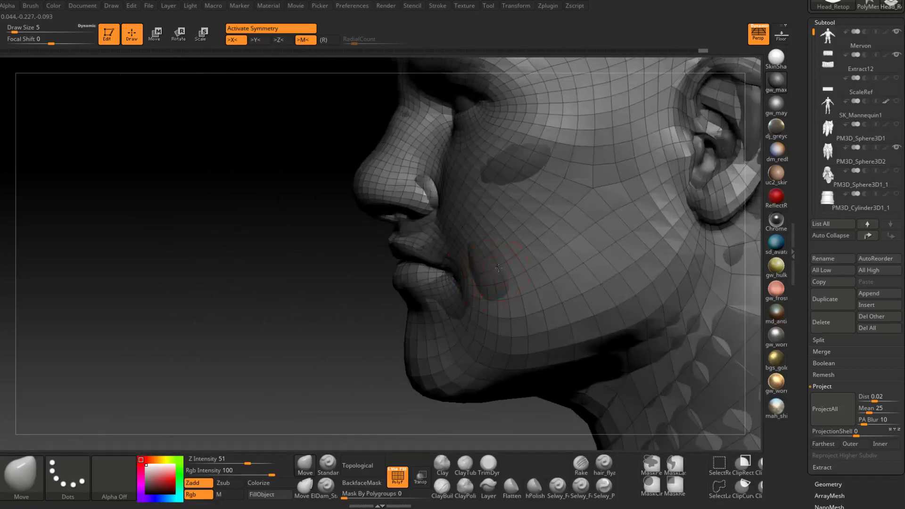
pyautogui.press('space')
pyautogui.moveTo(498, 268); pyautogui.dragTo(502, 268)
pyautogui.moveTo(524, 267)
pyautogui.mouseDown(button='right')
pyautogui.moveTo(504, 271)
pyautogui.moveTo(477, 243)
pyautogui.mouseUp(button='right')
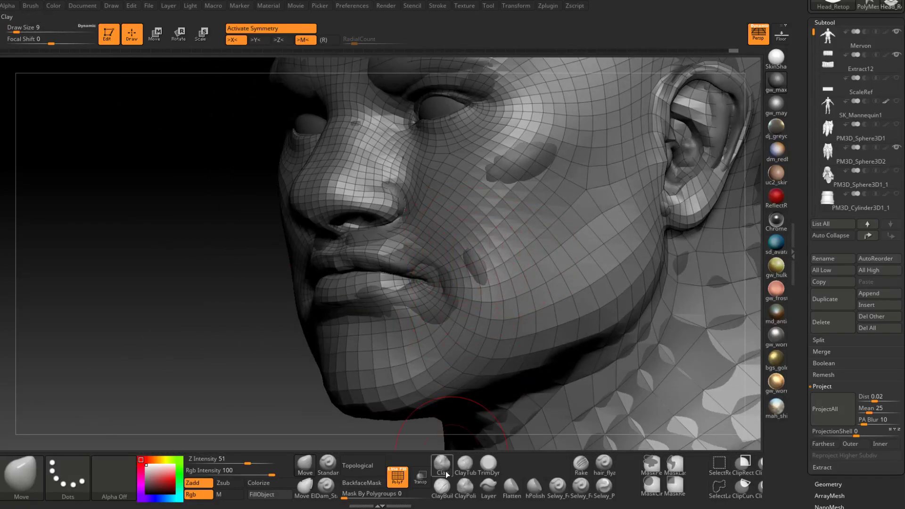
# - Set the Move brush's draw size to 11 and reshape the mesh around the mouth corner and lips
pyautogui.moveTo(464, 431)
pyautogui.mouseDown(button='right')
pyautogui.moveTo(509, 396)
pyautogui.moveTo(500, 417)
pyautogui.mouseUp(button='right')
pyautogui.press('space')
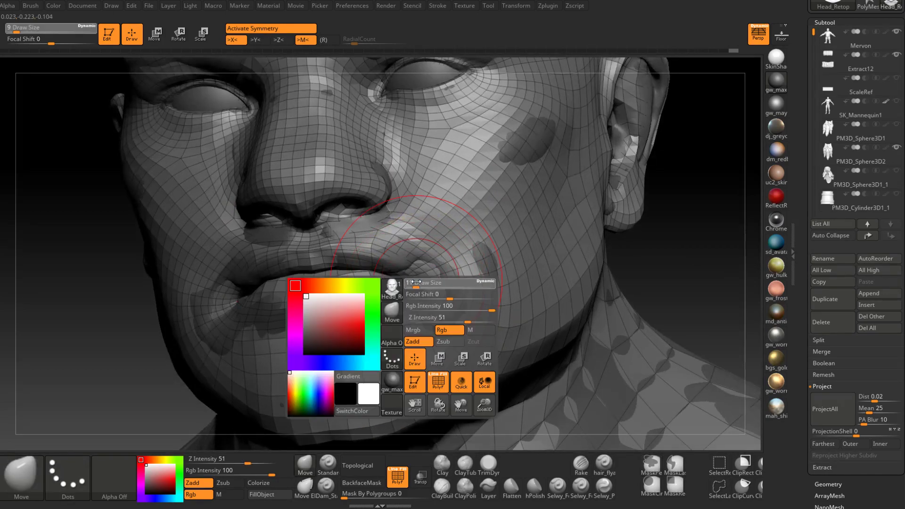
pyautogui.moveTo(415, 282); pyautogui.dragTo(418, 282)
pyautogui.moveTo(417, 282); pyautogui.dragTo(445, 281, button='right')
pyautogui.moveTo(421, 283); pyautogui.dragTo(425, 282)
pyautogui.moveTo(424, 281); pyautogui.dragTo(441, 284, button='right')
pyautogui.moveTo(442, 285); pyautogui.dragTo(448, 287)
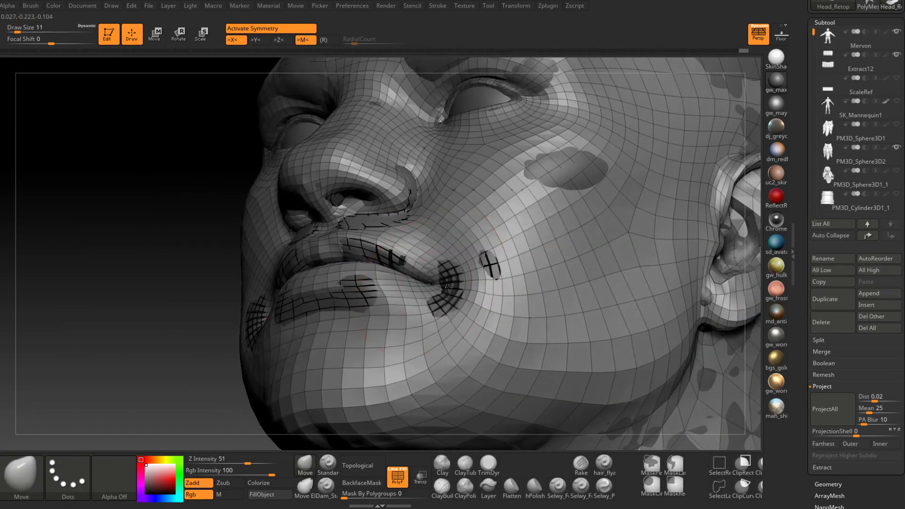
# - Reduce the Move brush's draw size and refine the mouth corner from several angles
pyautogui.moveTo(452, 286); pyautogui.dragTo(424, 282, button='right')
pyautogui.press('space')
pyautogui.moveTo(422, 281); pyautogui.dragTo(419, 282)
pyautogui.moveTo(419, 282); pyautogui.dragTo(450, 264, button='right')
pyautogui.moveTo(428, 268); pyautogui.dragTo(435, 271)
pyautogui.moveTo(445, 270); pyautogui.dragTo(421, 277, button='right')
pyautogui.moveTo(422, 270); pyautogui.dragTo(421, 268)
# - Set the Move brush's draw size to 6 and fit the upper lip to the sculpt
pyautogui.moveTo(421, 269); pyautogui.dragTo(385, 242, button='right')
pyautogui.press('space')
pyautogui.moveTo(385, 242); pyautogui.dragTo(382, 243)
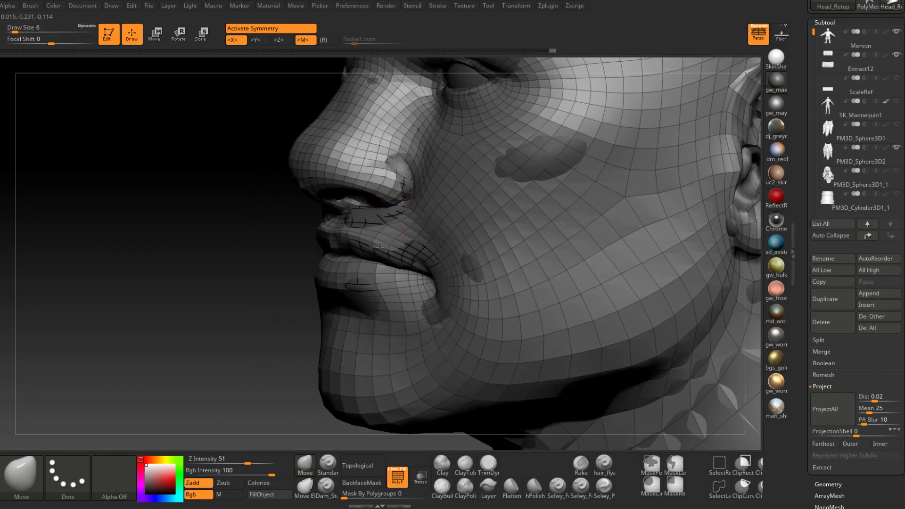
pyautogui.moveTo(371, 226)
pyautogui.mouseDown(button='right')
pyautogui.moveTo(373, 240)
pyautogui.moveTo(372, 232)
pyautogui.mouseUp(button='right')
pyautogui.moveTo(372, 231); pyautogui.dragTo(367, 234)
pyautogui.moveTo(367, 234)
pyautogui.mouseDown(button='right')
pyautogui.moveTo(380, 244)
pyautogui.moveTo(361, 300)
pyautogui.moveTo(333, 271)
pyautogui.mouseUp(button='right')
# - Set the Move brush's draw size to 9 and adjust the area between the nose and upper lip
pyautogui.press('space')
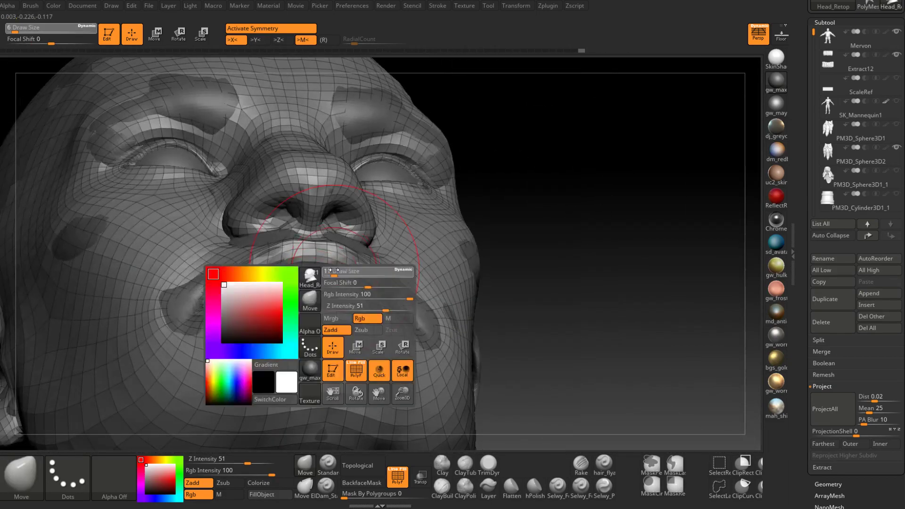
pyautogui.moveTo(333, 271); pyautogui.dragTo(336, 272)
pyautogui.moveTo(333, 277)
pyautogui.mouseDown(button='right')
pyautogui.moveTo(318, 268)
pyautogui.moveTo(344, 306)
pyautogui.moveTo(364, 311)
pyautogui.mouseUp(button='right')
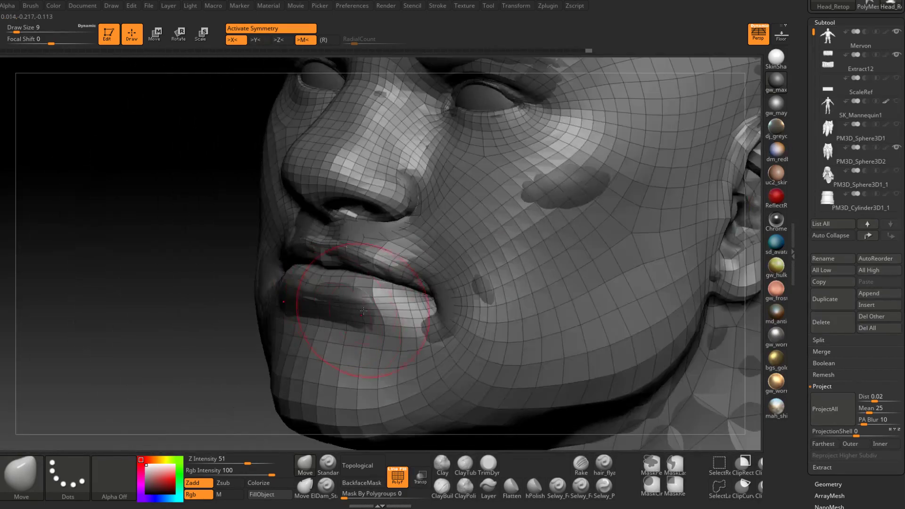
# - Fit the lower lip and the crease beneath it to the sculpt, reducing the Move brush's draw size to 7 and 6
pyautogui.press('space')
pyautogui.moveTo(364, 311); pyautogui.dragTo(360, 310)
pyautogui.moveTo(359, 307)
pyautogui.mouseDown(button='right')
pyautogui.moveTo(313, 299)
pyautogui.moveTo(358, 309)
pyautogui.mouseUp(button='right')
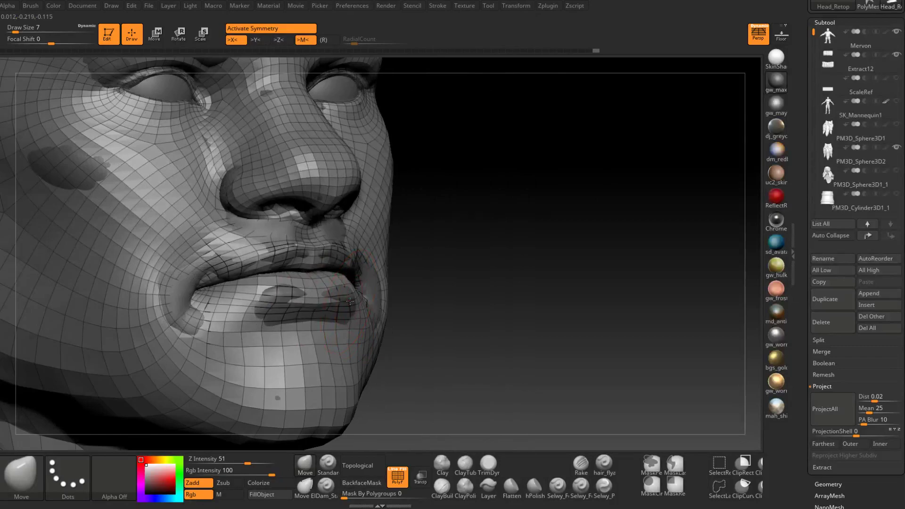
pyautogui.moveTo(352, 302); pyautogui.dragTo(352, 300)
pyautogui.moveTo(353, 300); pyautogui.dragTo(341, 299, button='right')
pyautogui.press('space')
pyautogui.moveTo(357, 299); pyautogui.dragTo(355, 298)
pyautogui.moveTo(330, 302)
pyautogui.mouseDown(button='right')
pyautogui.moveTo(349, 296)
pyautogui.moveTo(364, 260)
pyautogui.moveTo(380, 282)
pyautogui.moveTo(420, 277)
pyautogui.moveTo(423, 311)
pyautogui.moveTo(444, 278)
pyautogui.mouseUp(button='right')
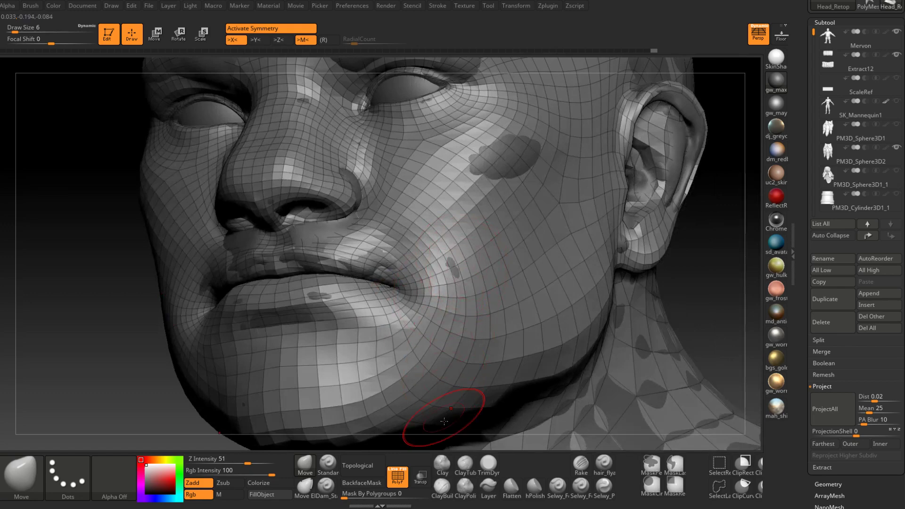
pyautogui.moveTo(444, 421); pyautogui.dragTo(455, 377, button='right')
pyautogui.press('b')
pyautogui.press('c')
pyautogui.press('b')
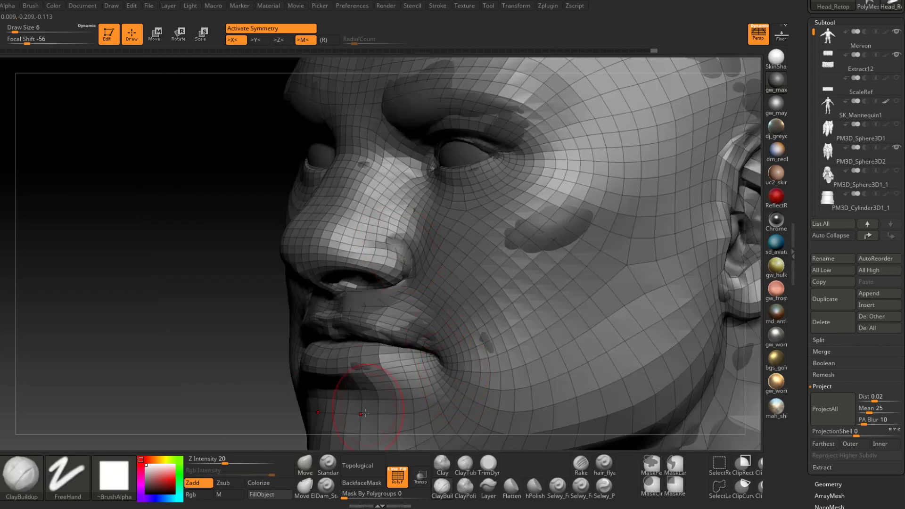
pyautogui.click(305, 464)
# - Set the Move brush's draw size to 4 and fit the nostril and the base of the nose
pyautogui.moveTo(421, 257)
pyautogui.mouseDown(button='right')
pyautogui.moveTo(404, 254)
pyautogui.moveTo(422, 263)
pyautogui.moveTo(410, 271)
pyautogui.moveTo(419, 277)
pyautogui.moveTo(410, 249)
pyautogui.moveTo(403, 256)
pyautogui.moveTo(392, 237)
pyautogui.moveTo(358, 292)
pyautogui.moveTo(383, 299)
pyautogui.moveTo(339, 279)
pyautogui.moveTo(367, 323)
pyautogui.moveTo(359, 312)
pyautogui.moveTo(374, 325)
pyautogui.moveTo(400, 324)
pyautogui.moveTo(383, 306)
pyautogui.moveTo(385, 318)
pyautogui.moveTo(353, 308)
pyautogui.mouseUp(button='right')
pyautogui.press('s')
pyautogui.click(402, 261)
pyautogui.press('space')
pyautogui.click(404, 267)
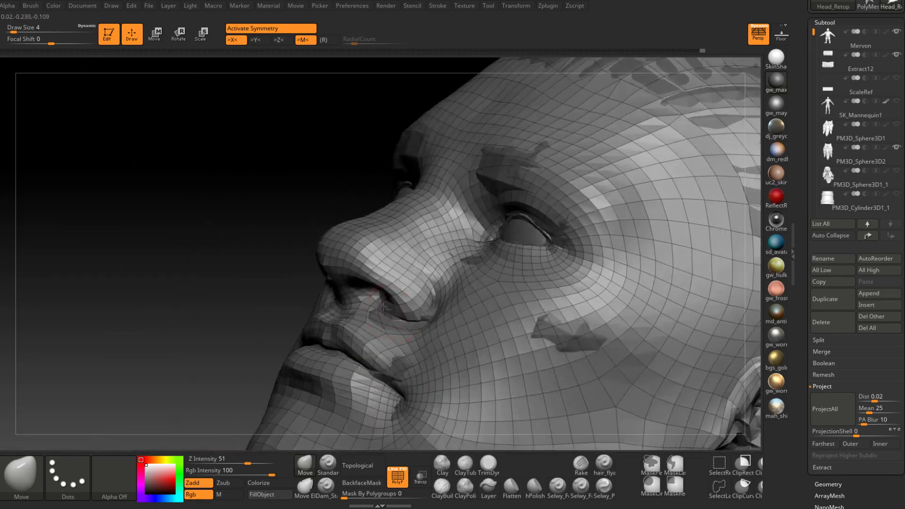
# - Set the Move brush's draw size to 6 and refine the nostril rim and nose wing, smoothing the polygons
pyautogui.press('space')
pyautogui.moveTo(403, 310); pyautogui.dragTo(408, 306)
pyautogui.moveTo(409, 306)
pyautogui.mouseDown(button='right')
pyautogui.moveTo(392, 301)
pyautogui.moveTo(400, 277)
pyautogui.mouseUp(button='right')
pyautogui.rightClick(401, 277)
pyautogui.moveTo(400, 276); pyautogui.dragTo(380, 275)
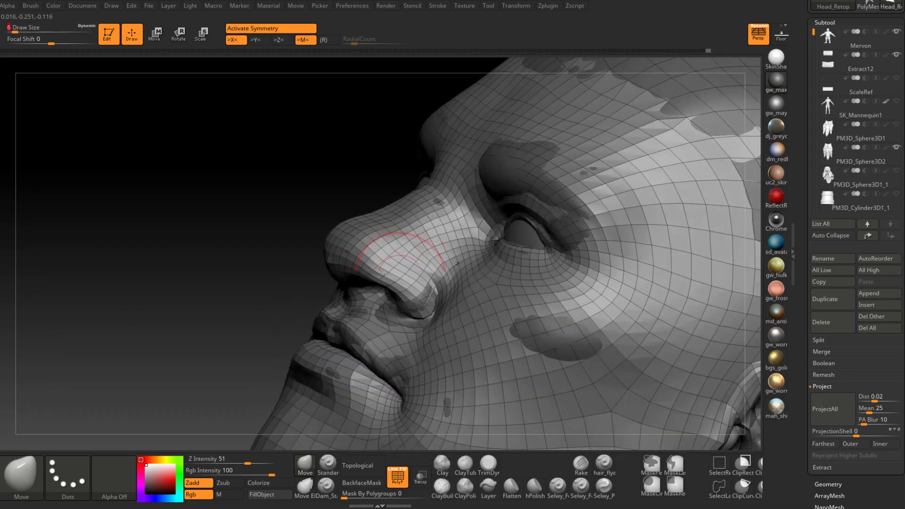
pyautogui.press('shift')
pyautogui.moveTo(376, 277); pyautogui.dragTo(404, 298, button='right')
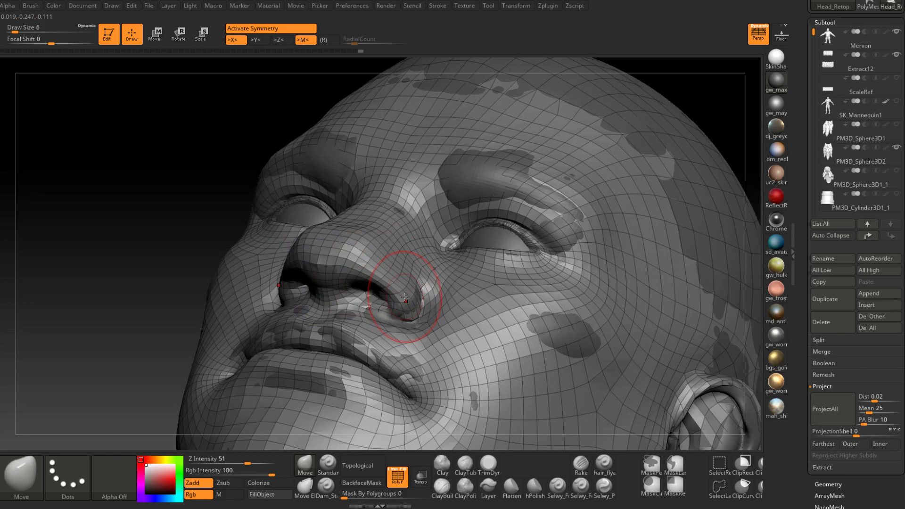
# - Reduce the Move brush's draw size and adjust and smooth the mesh at the nose tip
pyautogui.moveTo(316, 241)
pyautogui.mouseDown(button='right')
pyautogui.moveTo(356, 256)
pyautogui.moveTo(329, 266)
pyautogui.mouseUp(button='right')
pyautogui.rightClick(328, 266)
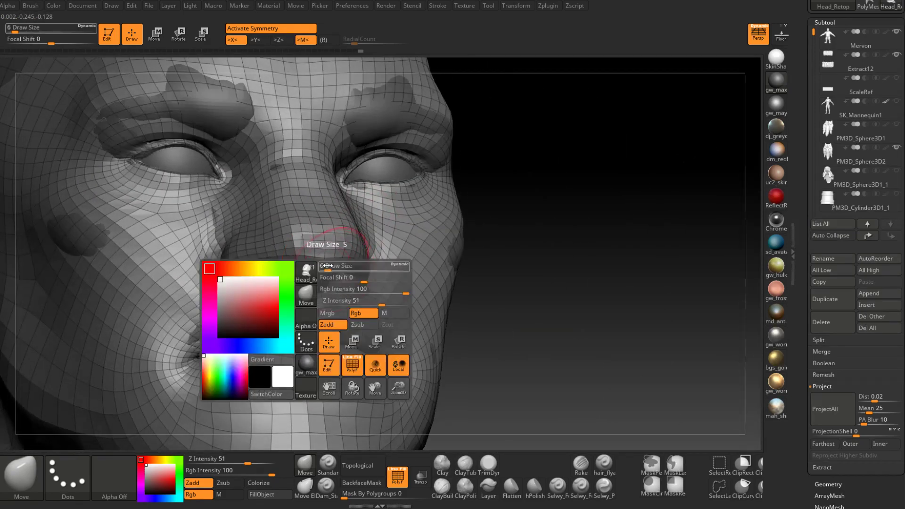
pyautogui.moveTo(328, 266); pyautogui.dragTo(325, 266)
pyautogui.press('shift')
pyautogui.moveTo(325, 266)
pyautogui.mouseDown(button='right')
pyautogui.moveTo(250, 265)
pyautogui.moveTo(410, 215)
pyautogui.moveTo(455, 267)
pyautogui.moveTo(423, 241)
pyautogui.moveTo(438, 231)
pyautogui.moveTo(424, 222)
pyautogui.moveTo(451, 217)
pyautogui.moveTo(434, 216)
pyautogui.mouseUp(button='right')
# - Set the Move brush's draw size to 11 and fit the bridge and side of the nose to the sculpt
pyautogui.press('space')
pyautogui.moveTo(435, 216); pyautogui.dragTo(437, 215)
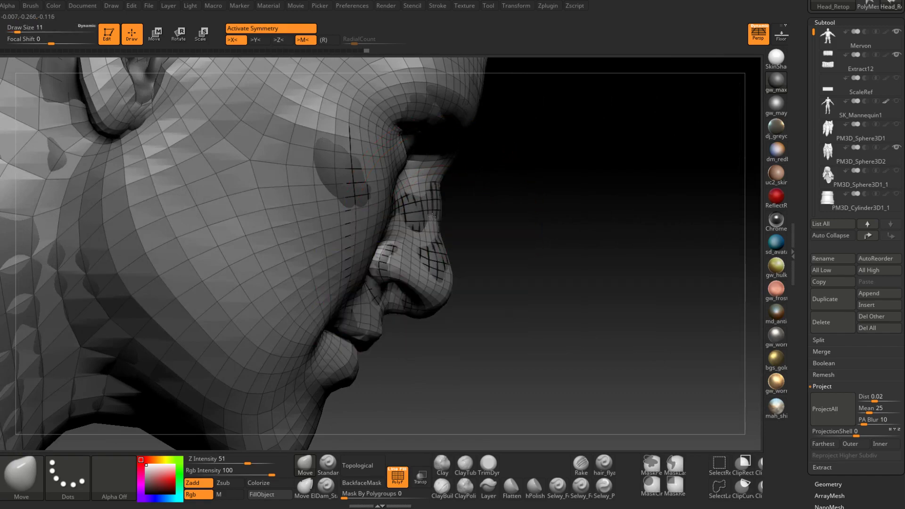
pyautogui.moveTo(450, 238)
pyautogui.mouseDown(button='right')
pyautogui.moveTo(471, 212)
pyautogui.moveTo(461, 229)
pyautogui.mouseUp(button='right')
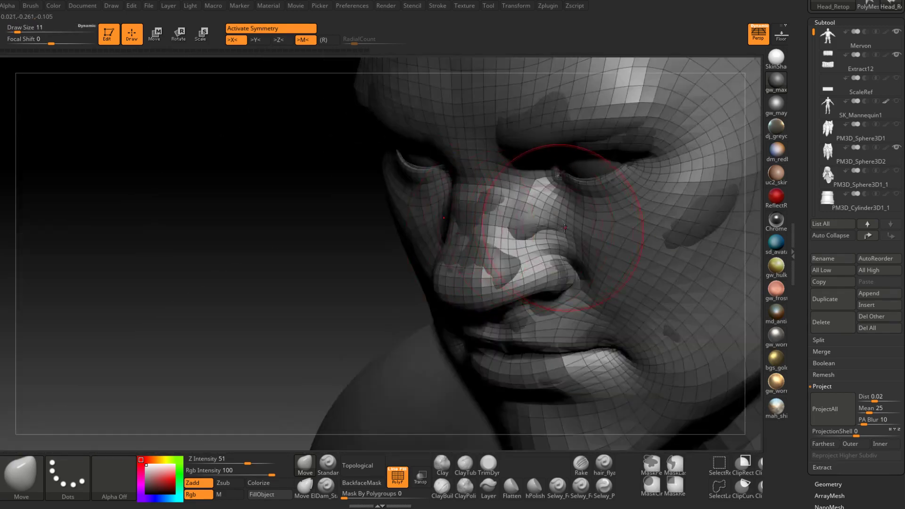
pyautogui.moveTo(564, 228); pyautogui.dragTo(475, 283, button='right')
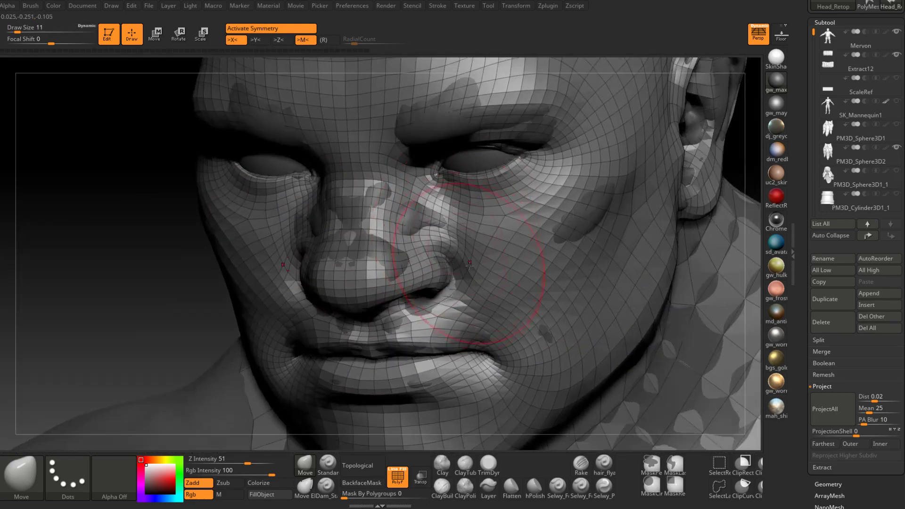
# - Toggle the transparent display and the polyframe to check how the nose mesh sits against the sculpt
pyautogui.click(422, 474)
pyautogui.click(423, 474)
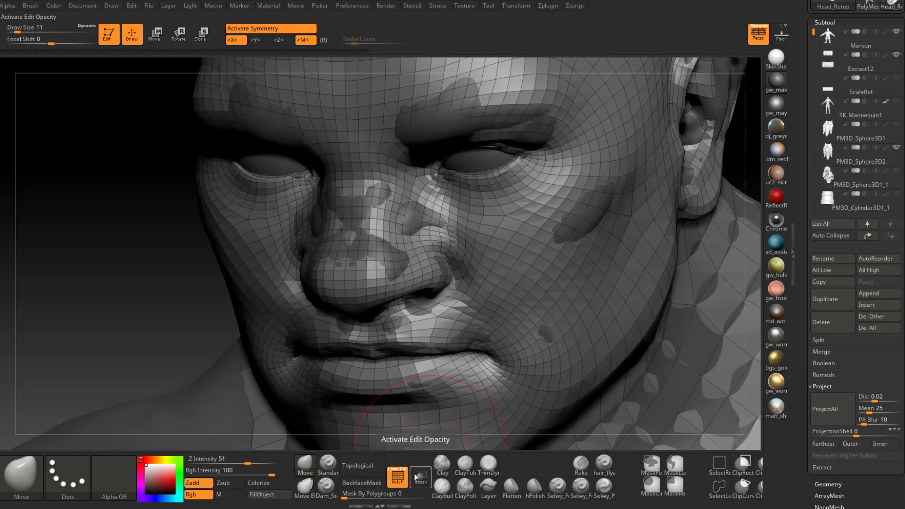
pyautogui.click(400, 476)
pyautogui.click(403, 485)
pyautogui.click(403, 485)
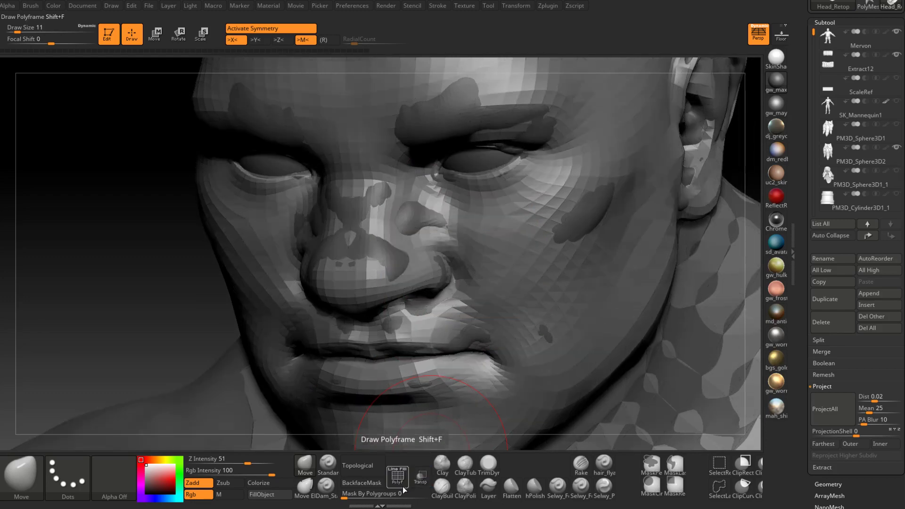
pyautogui.click(403, 487)
# - Set the Move brush's draw size to 6 and down to 5, fitting the mesh around the nose wing and side of the nose
pyautogui.moveTo(383, 360); pyautogui.dragTo(436, 257, button='right')
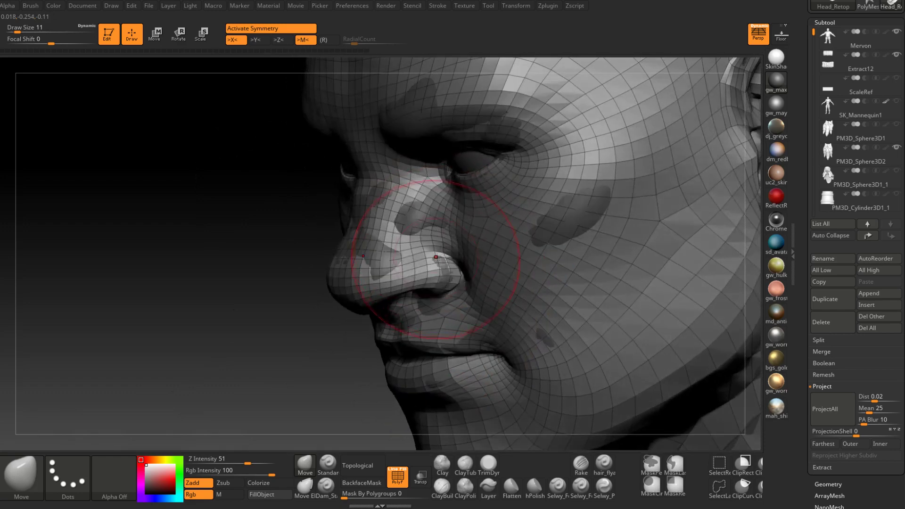
pyautogui.press('space')
pyautogui.moveTo(436, 256); pyautogui.dragTo(432, 239)
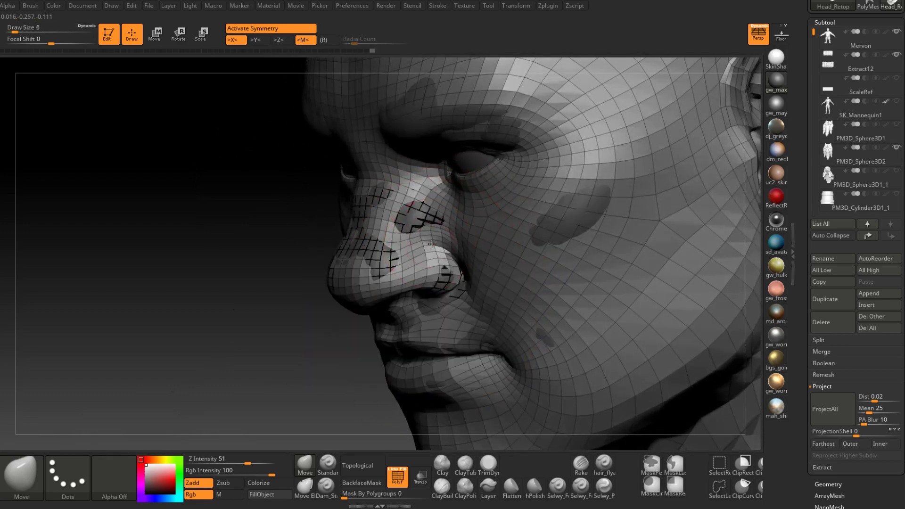
pyautogui.moveTo(431, 243)
pyautogui.mouseDown(button='right')
pyautogui.moveTo(415, 232)
pyautogui.moveTo(430, 203)
pyautogui.mouseUp(button='right')
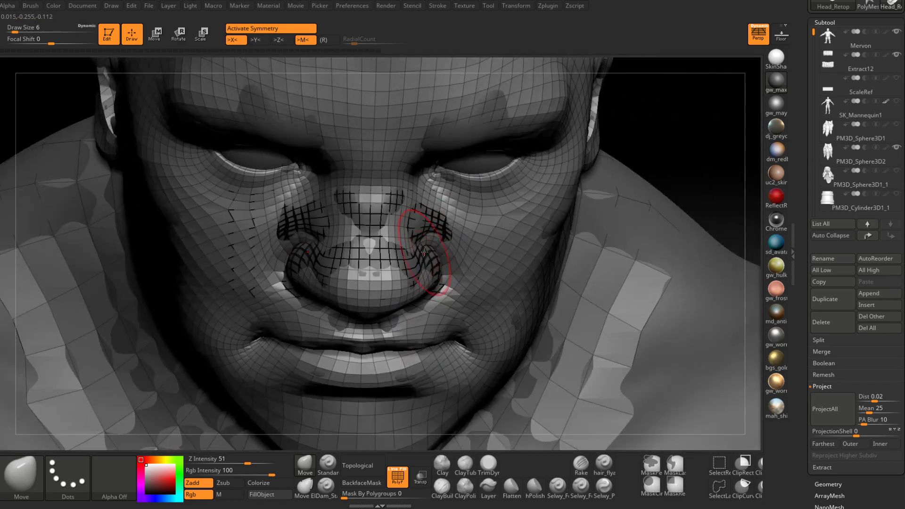
pyautogui.moveTo(430, 247); pyautogui.dragTo(423, 236, button='right')
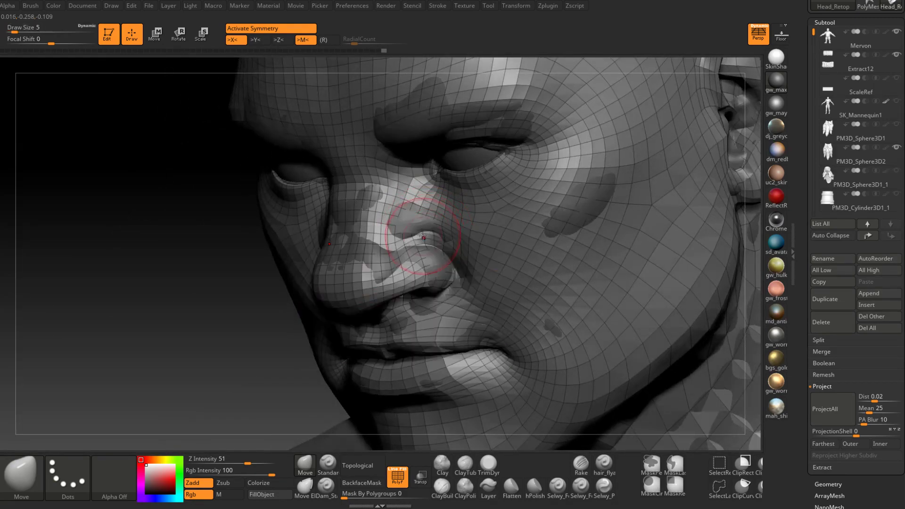
pyautogui.moveTo(401, 232); pyautogui.dragTo(400, 231)
pyautogui.moveTo(401, 230)
pyautogui.keyDown('ctrl'); pyautogui.mouseDown(button='right')
pyautogui.moveTo(402, 200)
pyautogui.moveTo(455, 244)
pyautogui.moveTo(431, 217)
pyautogui.moveTo(434, 270)
pyautogui.moveTo(416, 251)
pyautogui.mouseUp(button='right'); pyautogui.keyUp('ctrl')
# - Set the Move brush's draw size to 6 and fit the nose tip, nostrils and crease above the nose wing to the sculpt
pyautogui.rightClick(414, 252)
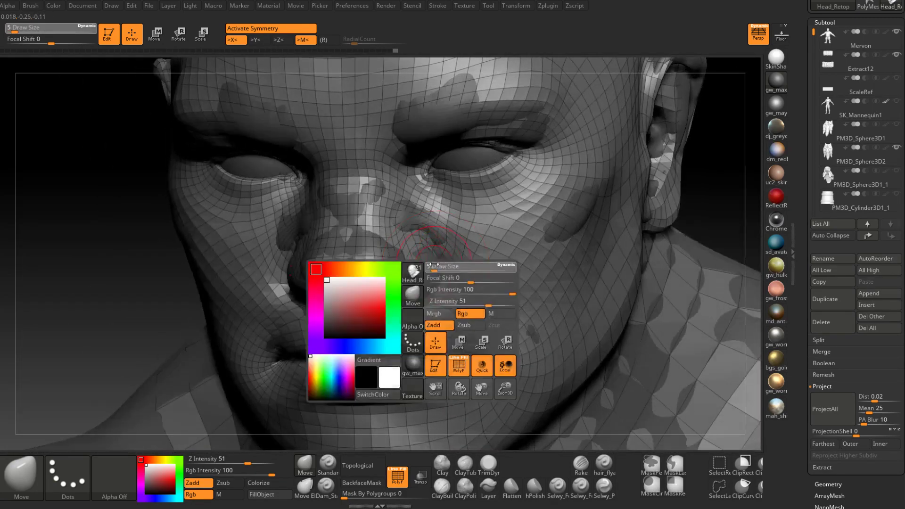
pyautogui.moveTo(429, 269); pyautogui.dragTo(432, 267)
pyautogui.moveTo(430, 267)
pyautogui.mouseDown(button='right')
pyautogui.moveTo(398, 301)
pyautogui.moveTo(404, 273)
pyautogui.moveTo(411, 282)
pyautogui.mouseUp(button='right')
pyautogui.click(433, 267)
pyautogui.rightClick(401, 276)
pyautogui.click(402, 278)
pyautogui.moveTo(405, 285); pyautogui.dragTo(399, 289)
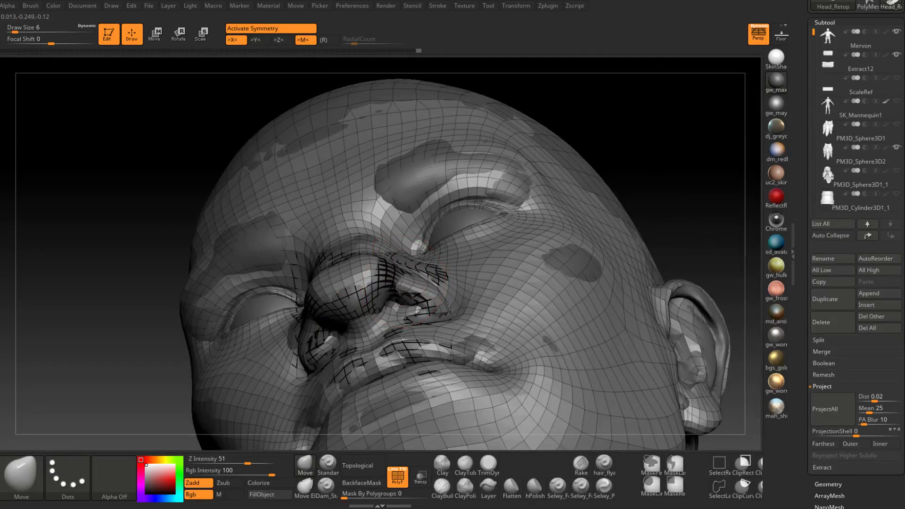
pyautogui.moveTo(401, 300); pyautogui.dragTo(422, 278, button='right')
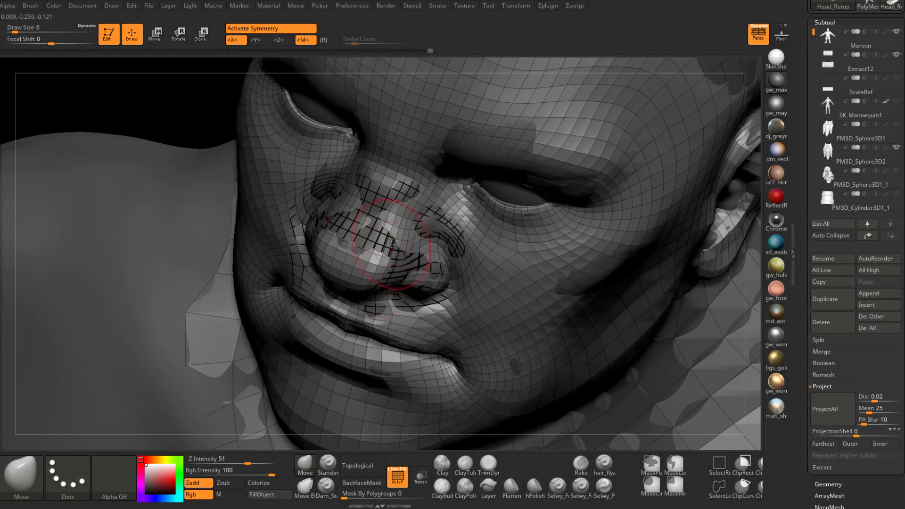
pyautogui.moveTo(391, 244); pyautogui.dragTo(362, 364, button='right')
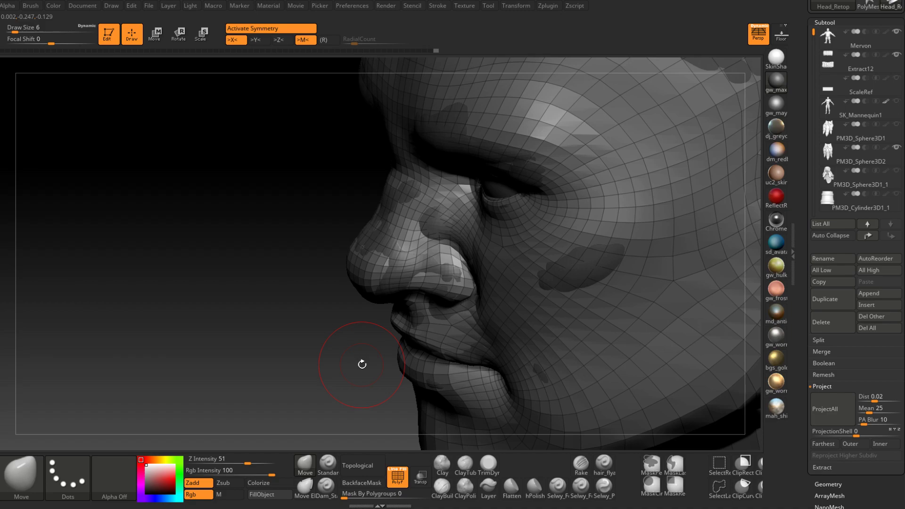
pyautogui.moveTo(362, 364); pyautogui.dragTo(480, 228, button='right')
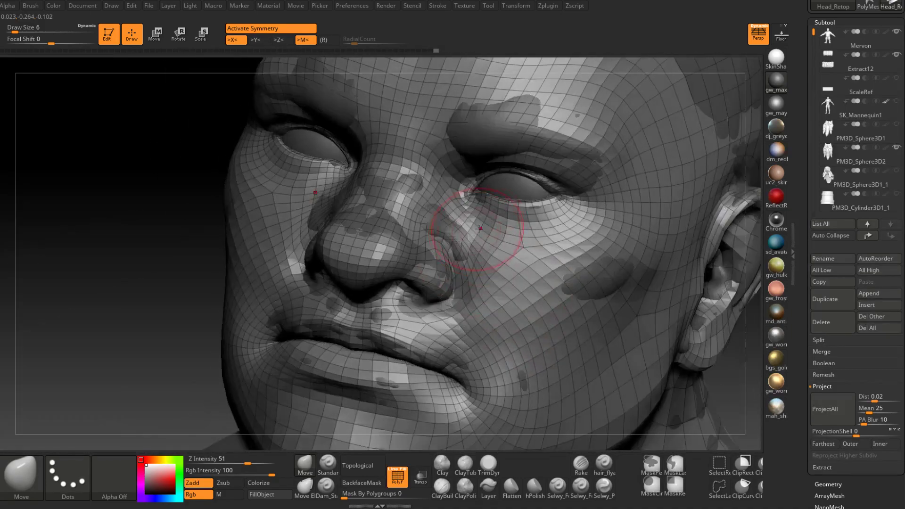
pyautogui.moveTo(470, 351); pyautogui.dragTo(479, 310, button='right')
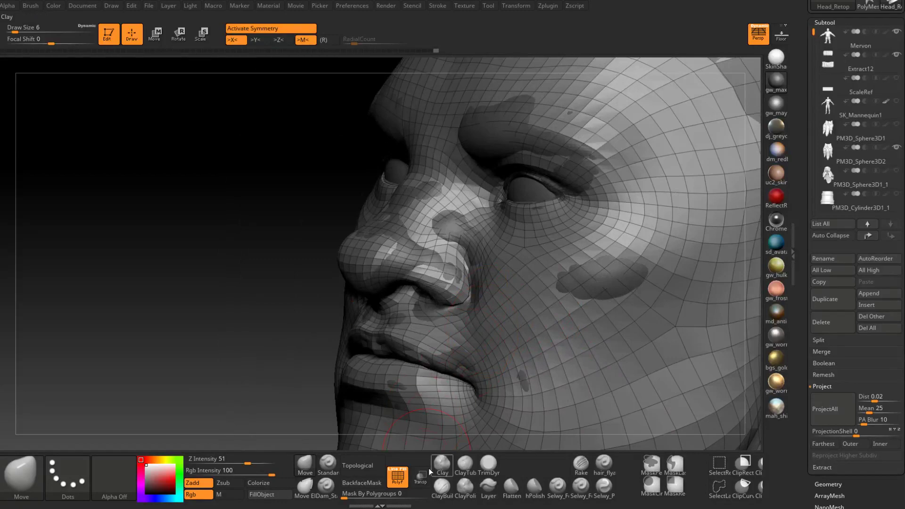
# - Switch to the Standard brush at draw size 3 and shape and smooth the smile-line fold beside the nostril and upper lip
pyautogui.click(325, 487)
pyautogui.click(323, 467)
pyautogui.moveTo(427, 306); pyautogui.dragTo(488, 294, button='right')
pyautogui.press('space')
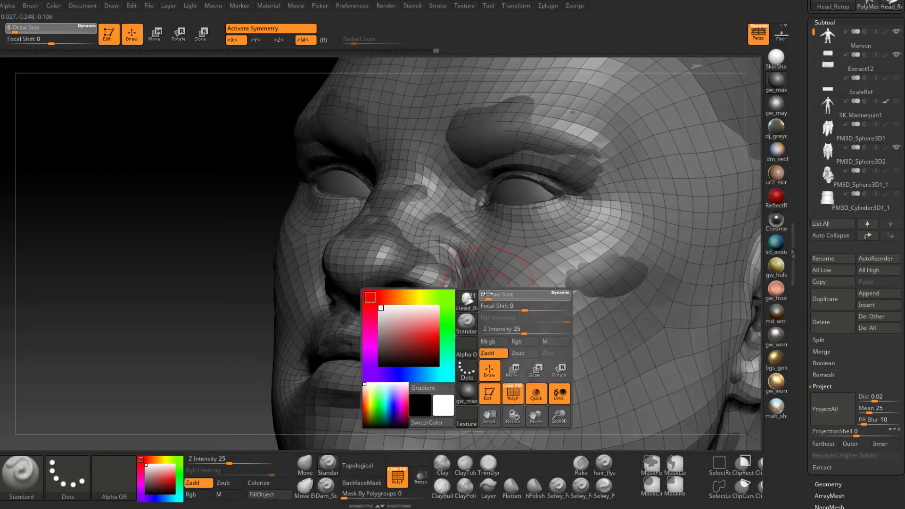
pyautogui.moveTo(487, 293)
pyautogui.mouseDown()
pyautogui.moveTo(467, 313)
pyautogui.moveTo(519, 370)
pyautogui.mouseUp()
pyautogui.moveTo(495, 333); pyautogui.dragTo(464, 330, button='right')
pyautogui.keyDown('shift'); pyautogui.moveTo(464, 328); pyautogui.dragTo(459, 331); pyautogui.keyUp('shift')
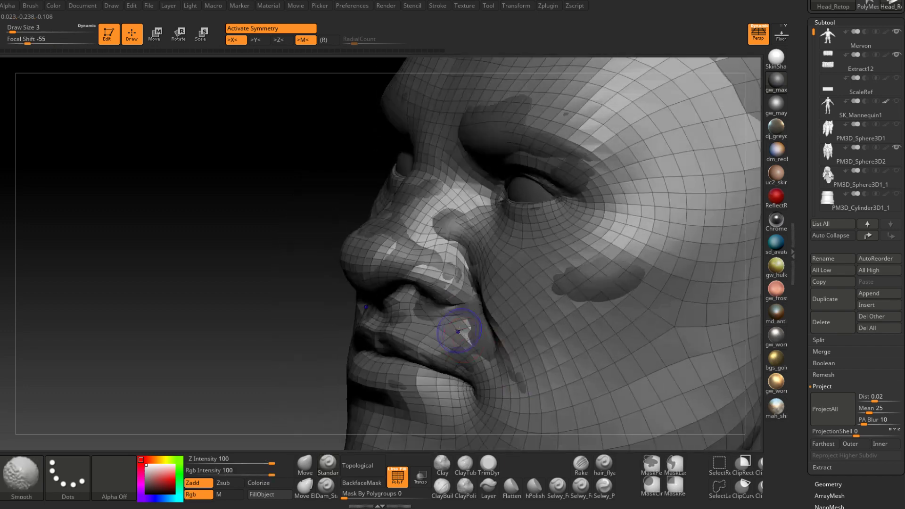
pyautogui.moveTo(459, 331); pyautogui.dragTo(481, 336, button='right')
pyautogui.keyDown('shift'); pyautogui.moveTo(466, 332); pyautogui.dragTo(461, 343); pyautogui.keyUp('shift')
pyautogui.moveTo(464, 342); pyautogui.dragTo(475, 316, button='right')
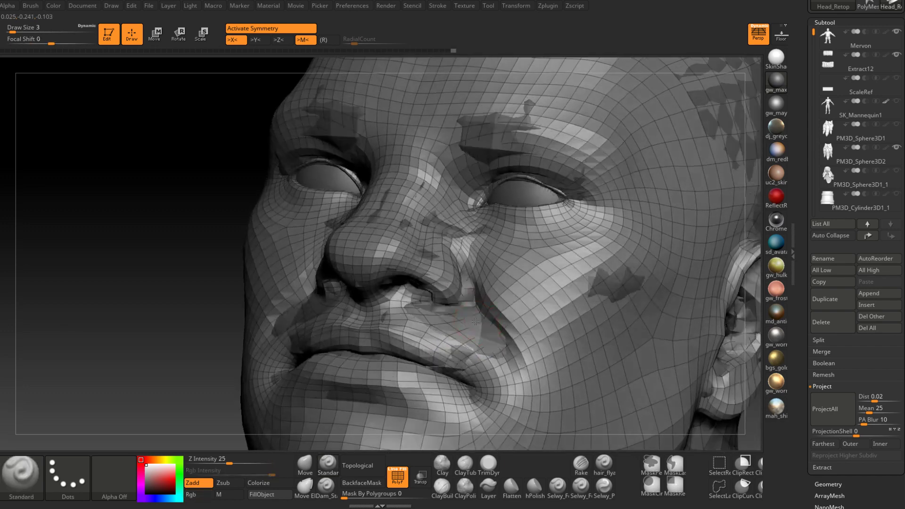
# - Set the Standard brush's draw size to 4 and build up and smooth the smile line from the nose wing down past the mouth corner
pyautogui.press('space')
pyautogui.moveTo(474, 317)
pyautogui.mouseDown()
pyautogui.moveTo(490, 347)
pyautogui.moveTo(514, 362)
pyautogui.mouseUp()
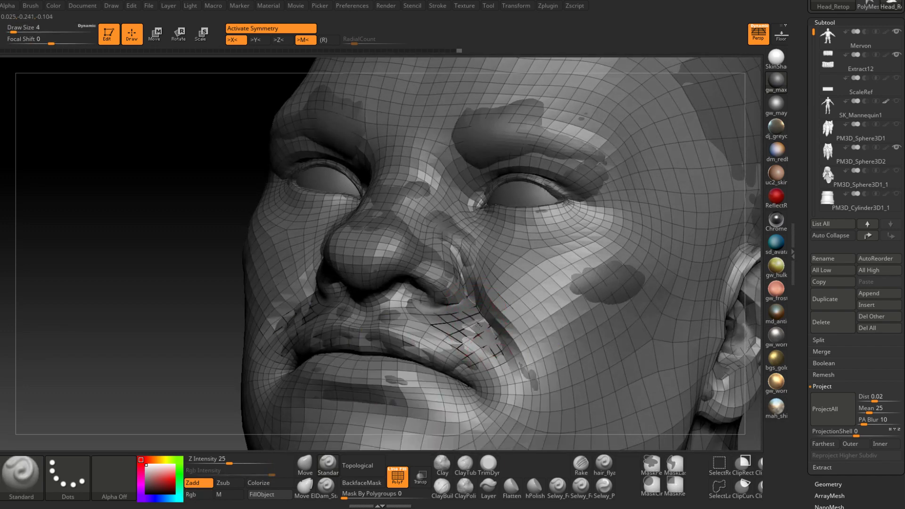
pyautogui.moveTo(473, 362); pyautogui.dragTo(483, 362, button='right')
pyautogui.moveTo(464, 347)
pyautogui.keyDown('shift'); pyautogui.mouseDown()
pyautogui.moveTo(481, 330)
pyautogui.moveTo(455, 320)
pyautogui.mouseUp(); pyautogui.keyUp('shift')
pyautogui.moveTo(472, 323)
pyautogui.mouseDown(button='right')
pyautogui.moveTo(499, 306)
pyautogui.moveTo(477, 304)
pyautogui.mouseUp(button='right')
pyautogui.keyDown('shift'); pyautogui.moveTo(478, 287); pyautogui.dragTo(524, 361); pyautogui.keyUp('shift')
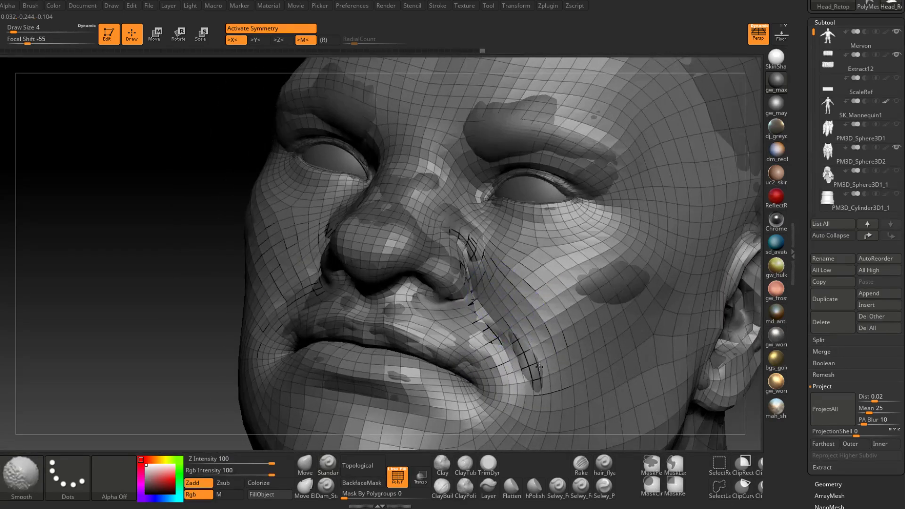
pyautogui.moveTo(484, 286)
pyautogui.mouseDown()
pyautogui.moveTo(490, 308)
pyautogui.moveTo(477, 271)
pyautogui.mouseUp()
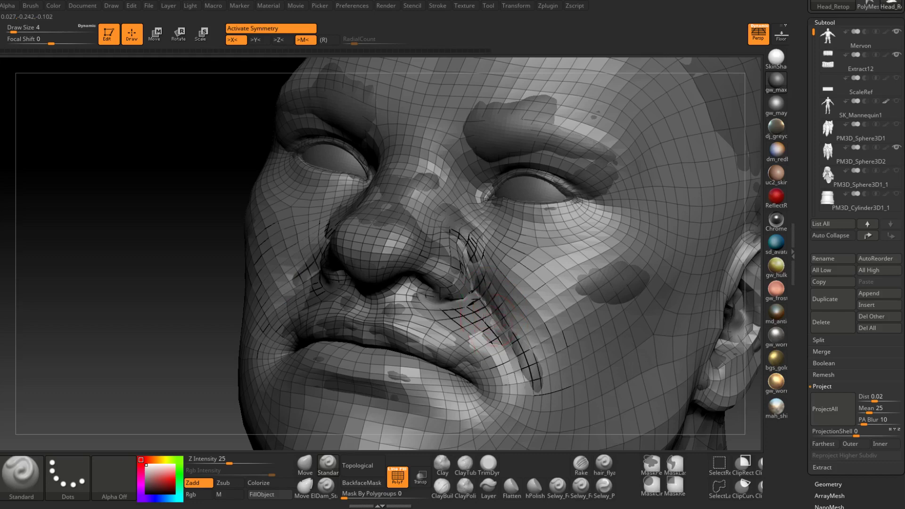
pyautogui.moveTo(504, 254); pyautogui.dragTo(480, 252, button='right')
pyautogui.moveTo(480, 253)
pyautogui.keyDown('shift'); pyautogui.mouseDown()
pyautogui.moveTo(494, 293)
pyautogui.moveTo(518, 309)
pyautogui.moveTo(527, 360)
pyautogui.mouseUp(); pyautogui.keyUp('shift')
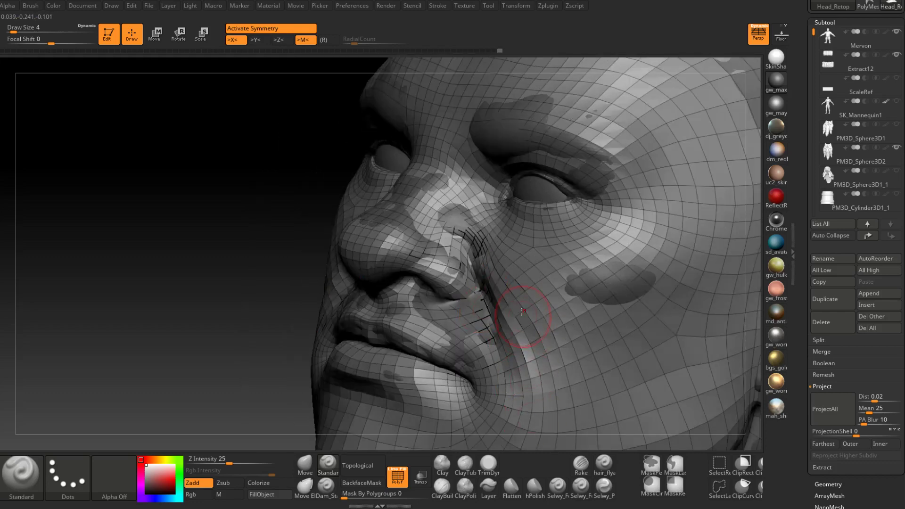
# - Raise the mesh on the cheek toward the sculpt with the Standard brush and touch up the area beside the smile line
pyautogui.moveTo(523, 312)
pyautogui.keyDown('shift'); pyautogui.mouseDown()
pyautogui.moveTo(542, 309)
pyautogui.moveTo(535, 303)
pyautogui.moveTo(595, 303)
pyautogui.mouseUp(); pyautogui.keyUp('shift')
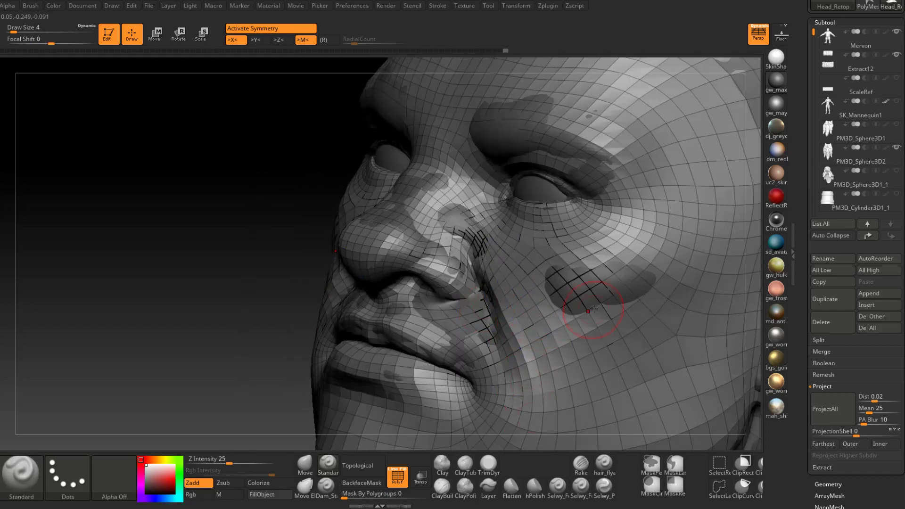
pyautogui.keyDown('ctrl'); pyautogui.moveTo(598, 303); pyautogui.dragTo(565, 291, button='right'); pyautogui.keyUp('ctrl')
pyautogui.moveTo(565, 290); pyautogui.dragTo(546, 330)
pyautogui.moveTo(547, 330); pyautogui.dragTo(577, 341, button='right')
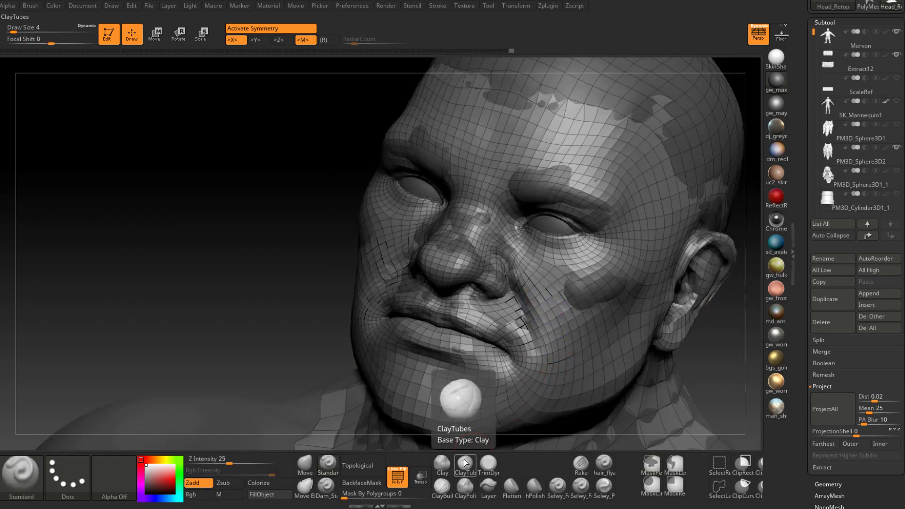
# - Build up the mesh above the nose wing and along the side of the nose with the Standard brush, smoothing the polygons
pyautogui.moveTo(302, 236)
pyautogui.mouseDown(button='right')
pyautogui.moveTo(433, 203)
pyautogui.moveTo(466, 210)
pyautogui.moveTo(478, 255)
pyautogui.mouseUp(button='right')
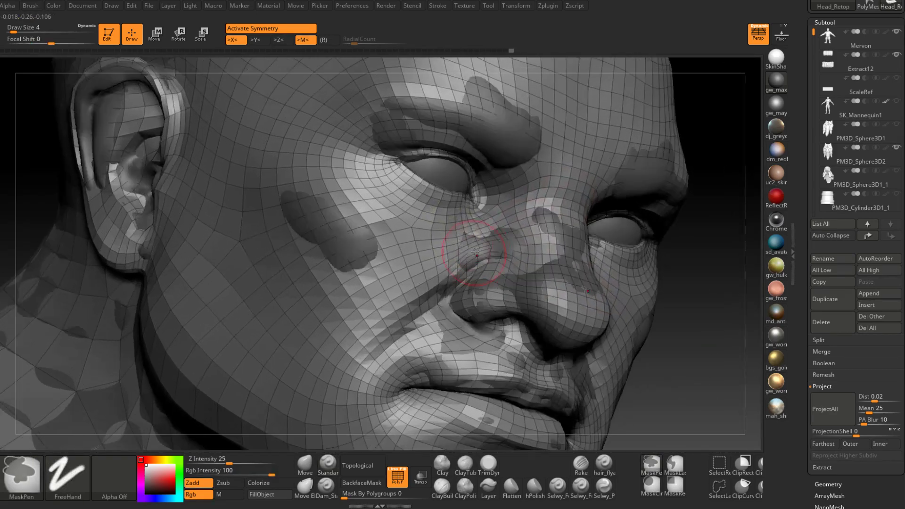
pyautogui.moveTo(471, 261)
pyautogui.mouseDown()
pyautogui.moveTo(520, 228)
pyautogui.moveTo(534, 244)
pyautogui.mouseUp()
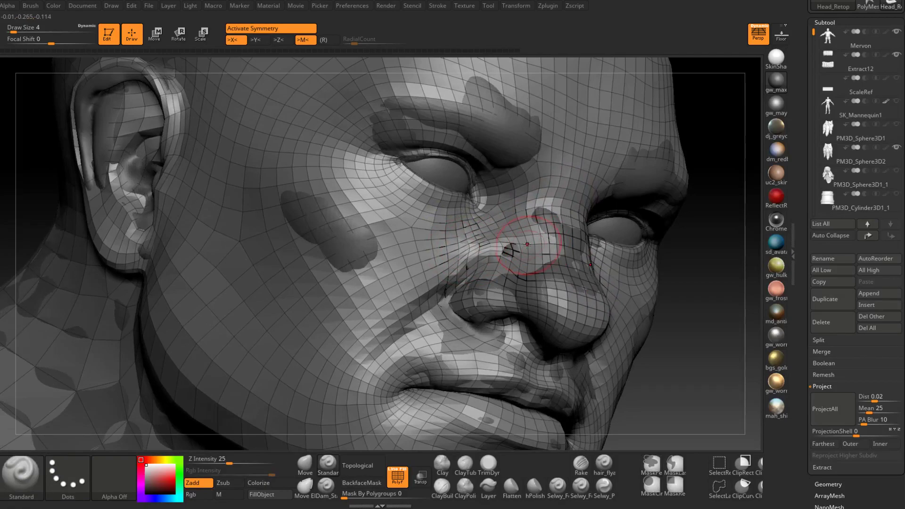
pyautogui.moveTo(527, 244); pyautogui.dragTo(511, 242, button='right')
pyautogui.keyDown('shift'); pyautogui.moveTo(471, 240); pyautogui.dragTo(476, 250); pyautogui.keyUp('shift')
pyautogui.moveTo(523, 248); pyautogui.dragTo(505, 229, button='right')
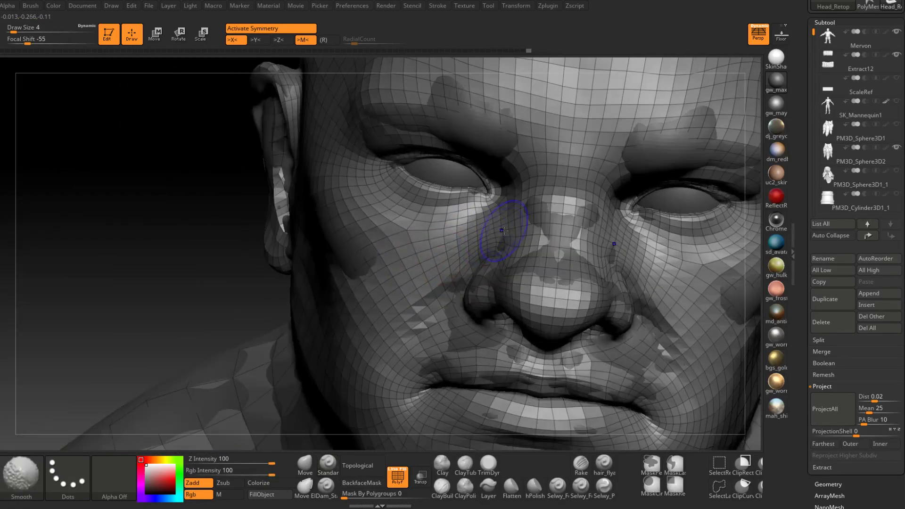
pyautogui.keyDown('shift'); pyautogui.moveTo(505, 228); pyautogui.dragTo(497, 243); pyautogui.keyUp('shift')
pyautogui.moveTo(443, 245); pyautogui.dragTo(468, 241, button='right')
# - Set the Standard brush's draw size to 7 and raise the cheekbone mesh to cover the sculpt
pyautogui.keyDown('alt'); pyautogui.moveTo(420, 263); pyautogui.dragTo(483, 273, button='right'); pyautogui.keyUp('alt')
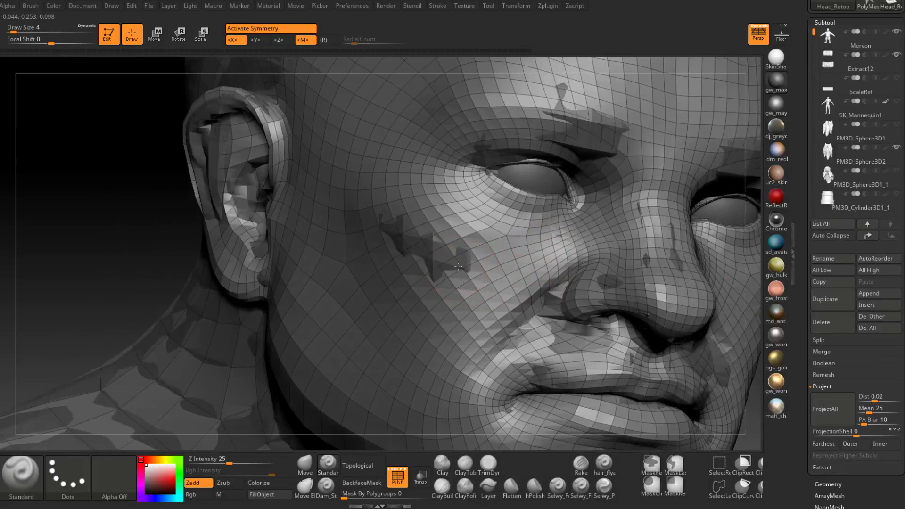
pyautogui.rightClick(471, 272)
pyautogui.click(459, 266)
pyautogui.moveTo(455, 264)
pyautogui.mouseDown()
pyautogui.moveTo(426, 276)
pyautogui.moveTo(434, 253)
pyautogui.moveTo(403, 230)
pyautogui.mouseUp()
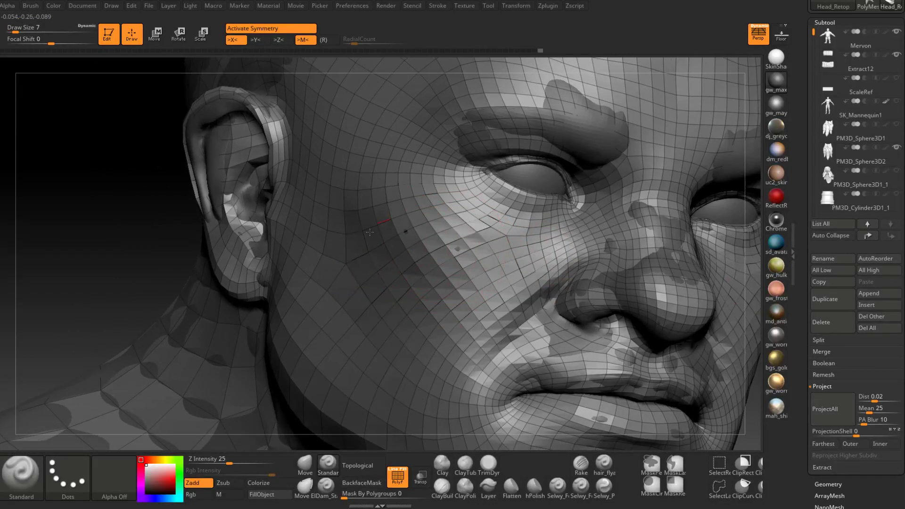
# - Build up the brow ridge above the eyes with the Standard brush to match the sculpt
pyautogui.moveTo(464, 288)
pyautogui.keyDown('alt'); pyautogui.mouseDown(button='right')
pyautogui.moveTo(381, 221)
pyautogui.moveTo(347, 216)
pyautogui.moveTo(351, 164)
pyautogui.mouseUp(button='right'); pyautogui.keyUp('alt')
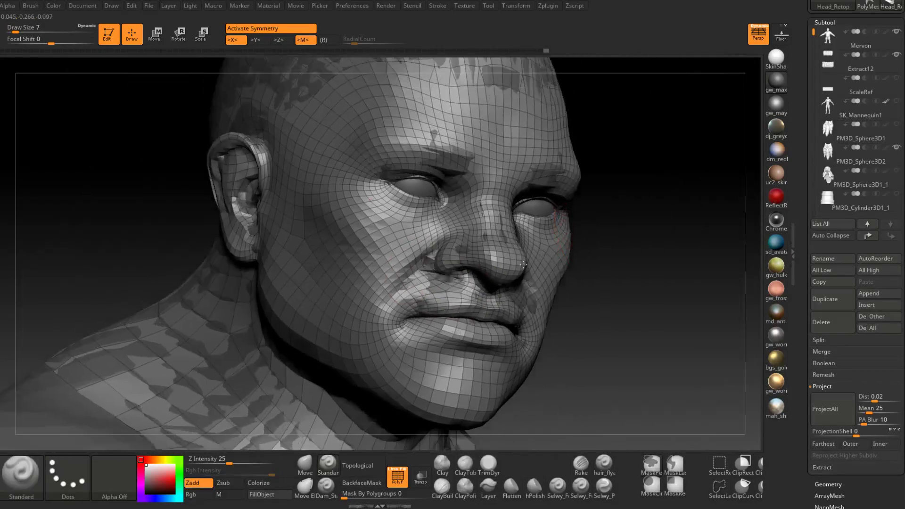
pyautogui.keyDown('alt'); pyautogui.moveTo(509, 188); pyautogui.dragTo(424, 222, button='right'); pyautogui.keyUp('alt')
pyautogui.keyDown('ctrl'); pyautogui.moveTo(424, 222); pyautogui.dragTo(485, 268, button='right'); pyautogui.keyUp('ctrl')
pyautogui.moveTo(486, 269)
pyautogui.mouseDown(button='right')
pyautogui.moveTo(453, 263)
pyautogui.moveTo(453, 207)
pyautogui.mouseUp(button='right')
pyautogui.moveTo(433, 172); pyautogui.dragTo(474, 191)
pyautogui.moveTo(436, 154); pyautogui.dragTo(465, 163)
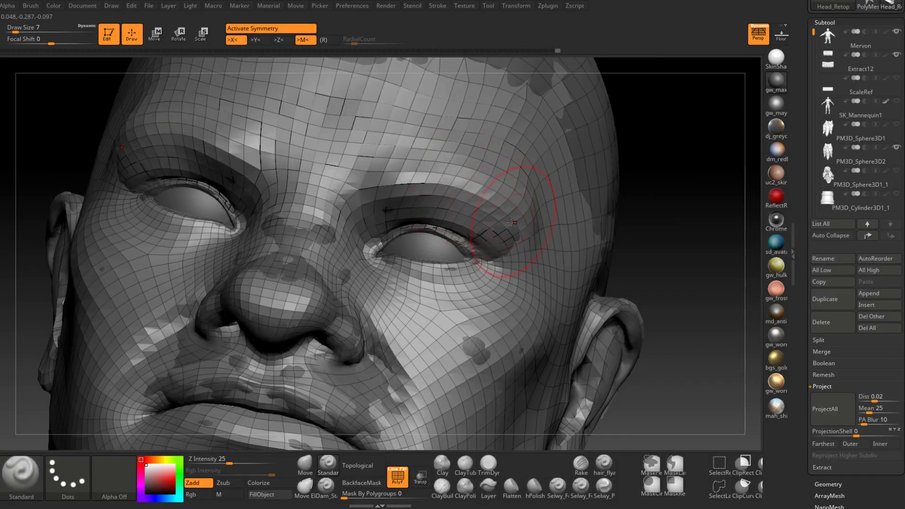
# - Reduce the Standard brush's draw size to 5 and refine the outer eye corner and the area below the brow's outer end
pyautogui.moveTo(510, 218); pyautogui.dragTo(453, 236, button='right')
pyautogui.moveTo(452, 236)
pyautogui.keyDown('ctrl'); pyautogui.mouseDown(button='right')
pyautogui.moveTo(503, 266)
pyautogui.moveTo(495, 217)
pyautogui.moveTo(507, 247)
pyautogui.mouseUp(button='right'); pyautogui.keyUp('ctrl')
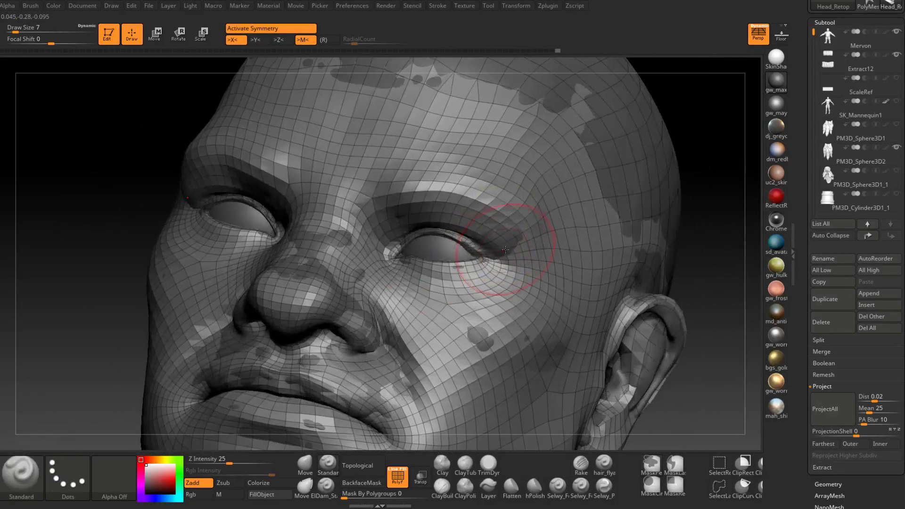
pyautogui.press('space')
pyautogui.moveTo(507, 247); pyautogui.dragTo(521, 252)
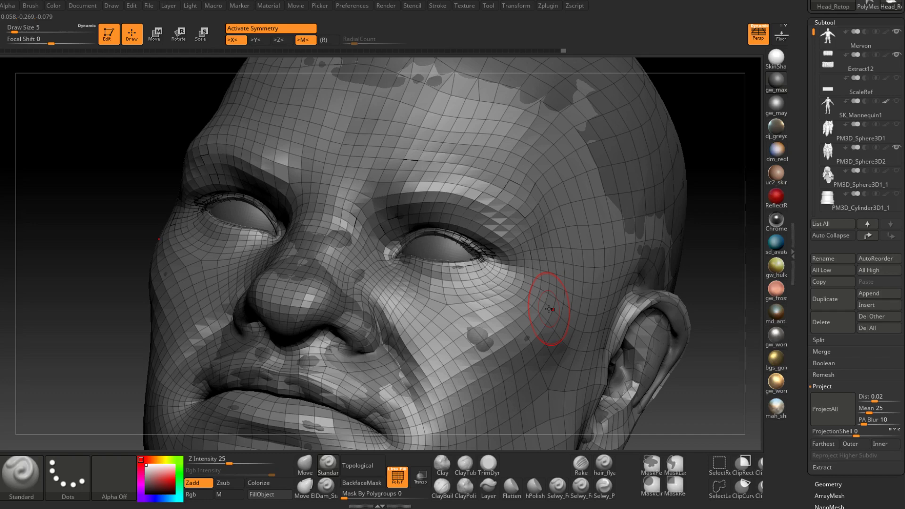
pyautogui.moveTo(548, 309); pyautogui.dragTo(594, 339, button='right')
pyautogui.moveTo(500, 372)
pyautogui.keyDown('alt'); pyautogui.mouseDown(button='right')
pyautogui.moveTo(519, 301)
pyautogui.moveTo(487, 311)
pyautogui.moveTo(518, 294)
pyautogui.moveTo(494, 283)
pyautogui.moveTo(474, 291)
pyautogui.moveTo(511, 259)
pyautogui.moveTo(501, 322)
pyautogui.mouseUp(button='right'); pyautogui.keyUp('alt')
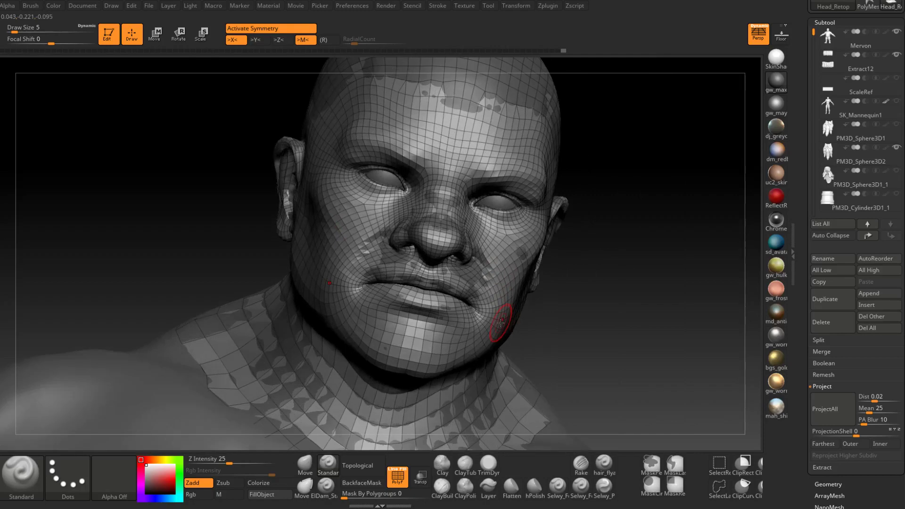
# - Switch to the Move brush at draw size 13 and fit the mouth corners and chin to the sculpt
pyautogui.moveTo(503, 279)
pyautogui.mouseDown(button='right')
pyautogui.moveTo(521, 303)
pyautogui.moveTo(499, 266)
pyautogui.moveTo(443, 286)
pyautogui.moveTo(469, 295)
pyautogui.mouseUp(button='right')
pyautogui.click(305, 464)
pyautogui.press('space')
pyautogui.moveTo(470, 295); pyautogui.dragTo(476, 311)
pyautogui.moveTo(476, 307)
pyautogui.mouseDown(button='right')
pyautogui.moveTo(494, 321)
pyautogui.moveTo(482, 301)
pyautogui.moveTo(467, 308)
pyautogui.mouseUp(button='right')
pyautogui.press('space')
pyautogui.moveTo(467, 309); pyautogui.dragTo(466, 309)
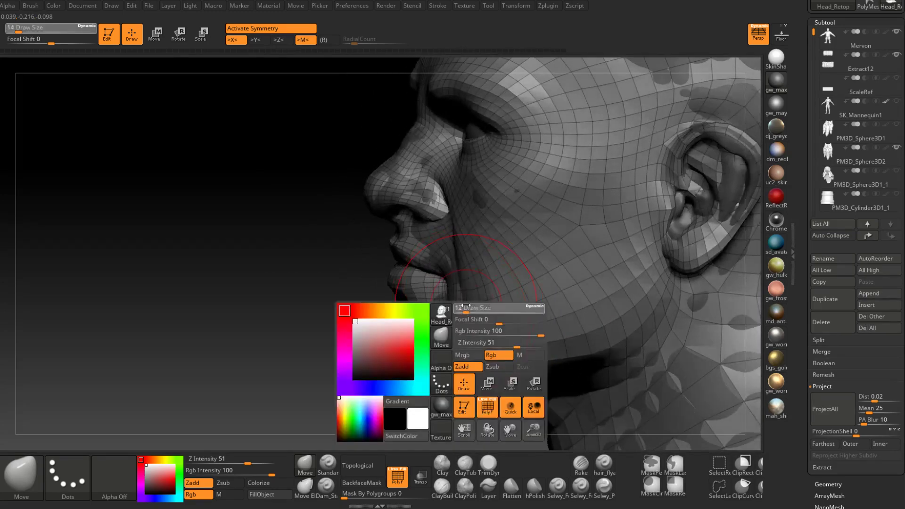
pyautogui.moveTo(466, 309); pyautogui.dragTo(507, 299, button='right')
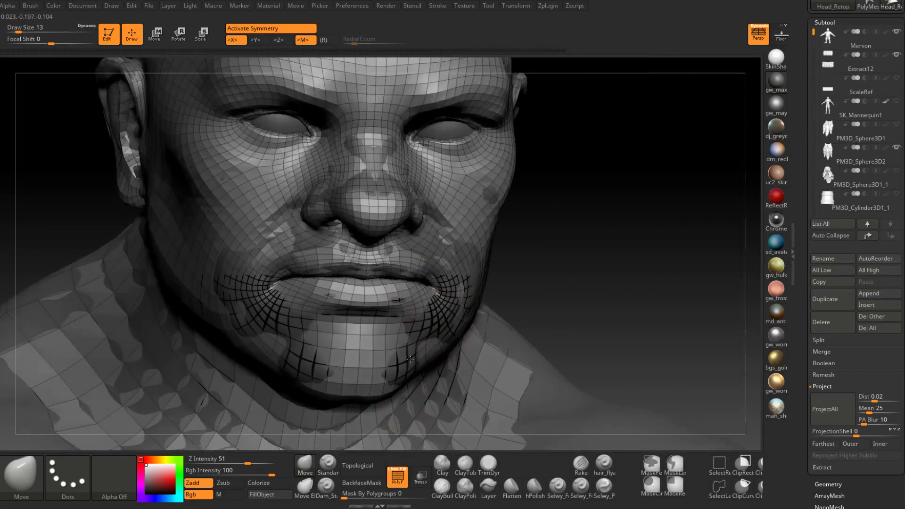
# - Reduce the Move brush's draw size to 7 and refine the mesh around the mouth corner
pyautogui.moveTo(421, 362)
pyautogui.mouseDown(button='right')
pyautogui.moveTo(385, 340)
pyautogui.moveTo(433, 320)
pyautogui.moveTo(495, 344)
pyautogui.moveTo(500, 269)
pyautogui.moveTo(512, 275)
pyautogui.mouseUp(button='right')
pyautogui.press('space')
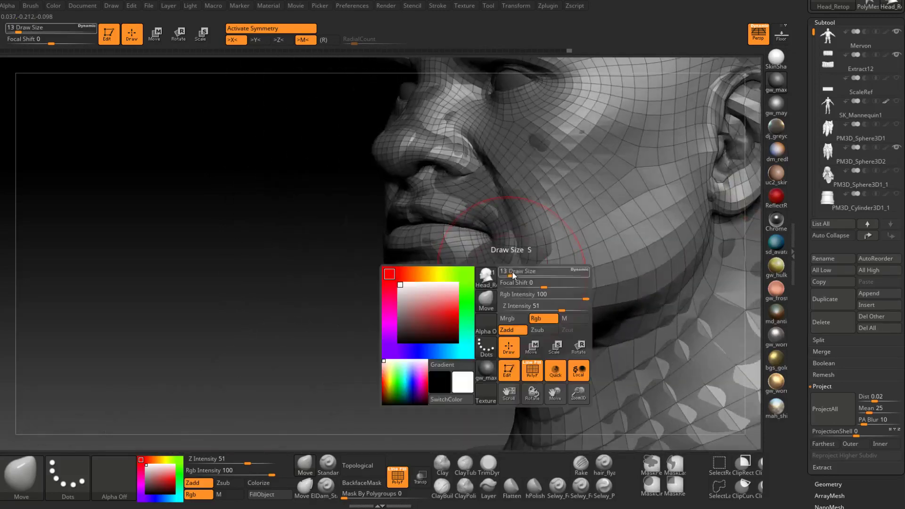
pyautogui.moveTo(512, 274); pyautogui.dragTo(508, 274)
pyautogui.moveTo(509, 275)
pyautogui.mouseDown(button='right')
pyautogui.moveTo(499, 270)
pyautogui.moveTo(518, 268)
pyautogui.moveTo(541, 227)
pyautogui.mouseUp(button='right')
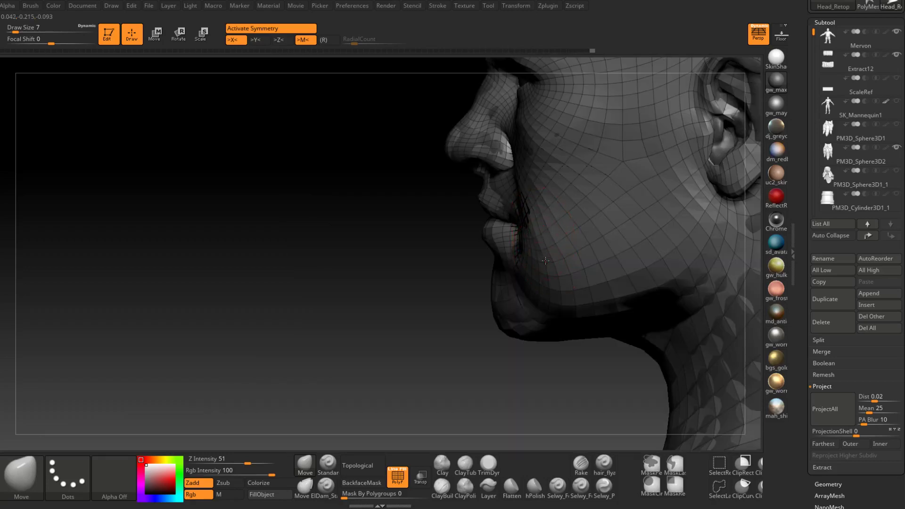
pyautogui.moveTo(524, 276); pyautogui.dragTo(496, 304, button='right')
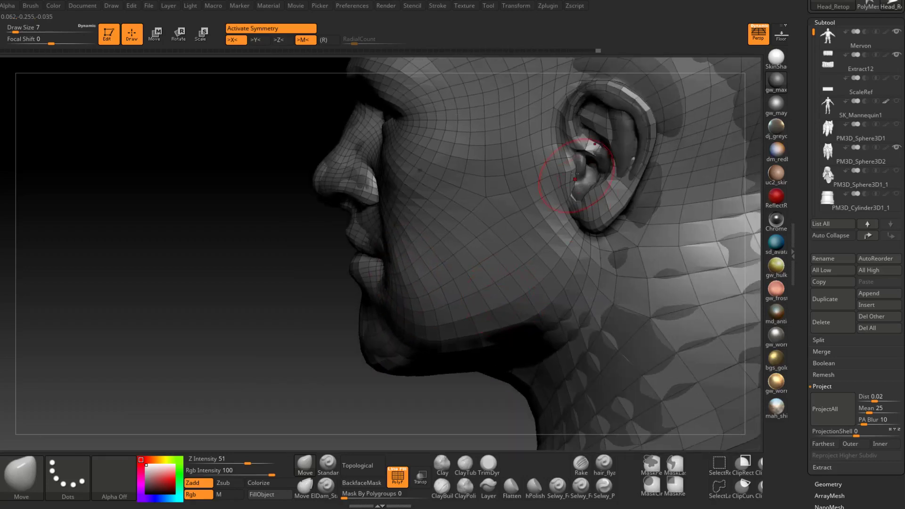
# - Set the Move brush's draw size to 18 and fit the brow, forehead and the area above the ear to the sculpt
pyautogui.moveTo(574, 179)
pyautogui.mouseDown(button='right')
pyautogui.moveTo(606, 187)
pyautogui.moveTo(545, 247)
pyautogui.moveTo(480, 258)
pyautogui.moveTo(525, 257)
pyautogui.moveTo(471, 202)
pyautogui.moveTo(448, 245)
pyautogui.moveTo(471, 271)
pyautogui.mouseUp(button='right')
pyautogui.press('space')
pyautogui.moveTo(500, 219); pyautogui.dragTo(506, 219)
pyautogui.moveTo(509, 219)
pyautogui.mouseDown(button='right')
pyautogui.moveTo(560, 219)
pyautogui.moveTo(497, 222)
pyautogui.mouseUp(button='right')
pyautogui.press('space')
pyautogui.moveTo(505, 220); pyautogui.dragTo(509, 222)
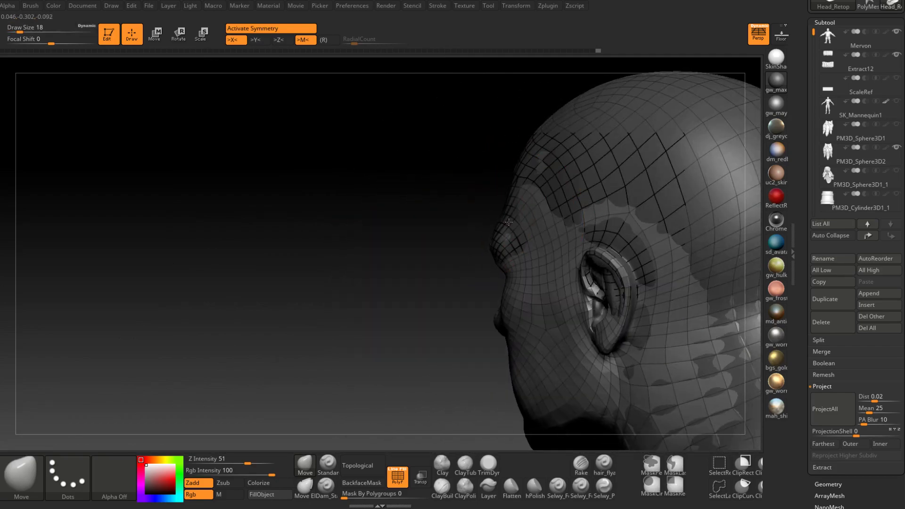
# - Finish fitting the brow ridge, temple and forehead to the sculpt with the Move brush at draw size 18
pyautogui.moveTo(499, 226)
pyautogui.mouseDown(button='right')
pyautogui.moveTo(598, 160)
pyautogui.moveTo(538, 214)
pyautogui.mouseUp(button='right')
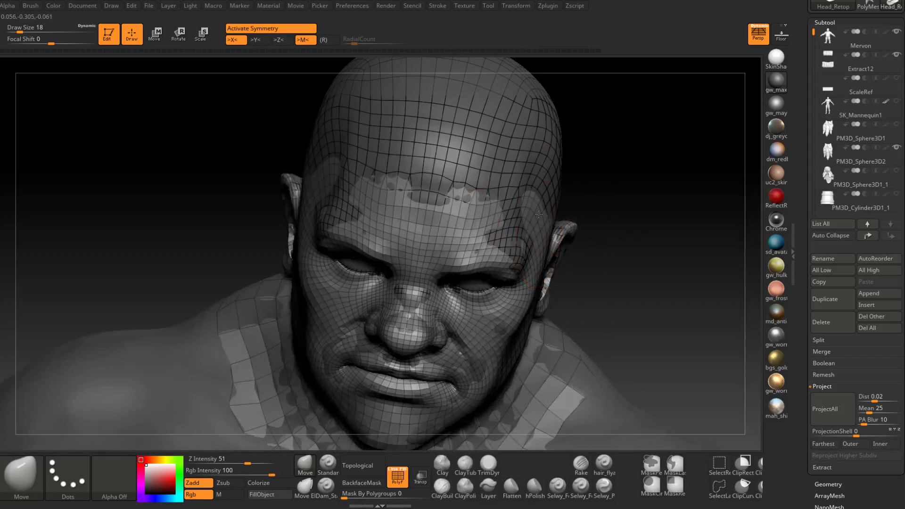
pyautogui.moveTo(538, 215); pyautogui.dragTo(537, 213)
pyautogui.moveTo(513, 231); pyautogui.dragTo(469, 325, button='right')
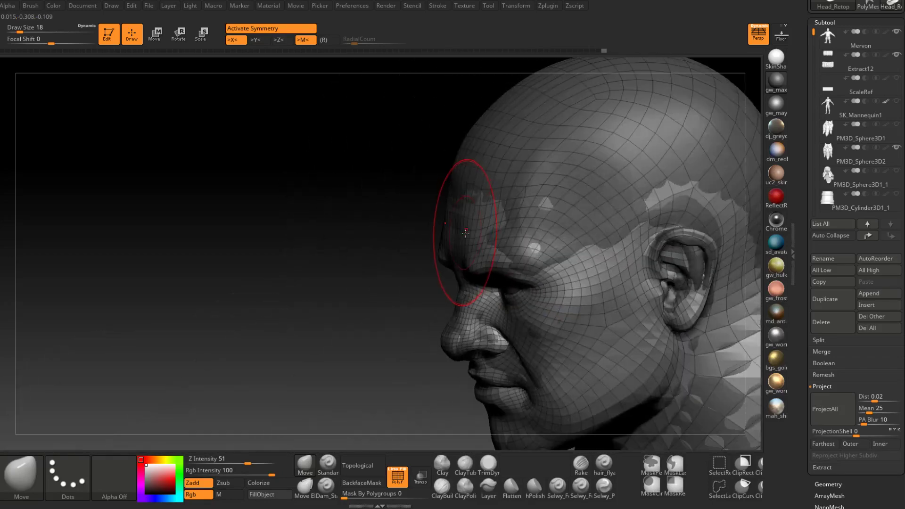
pyautogui.moveTo(466, 232); pyautogui.dragTo(477, 228)
pyautogui.moveTo(478, 228); pyautogui.dragTo(503, 231, button='right')
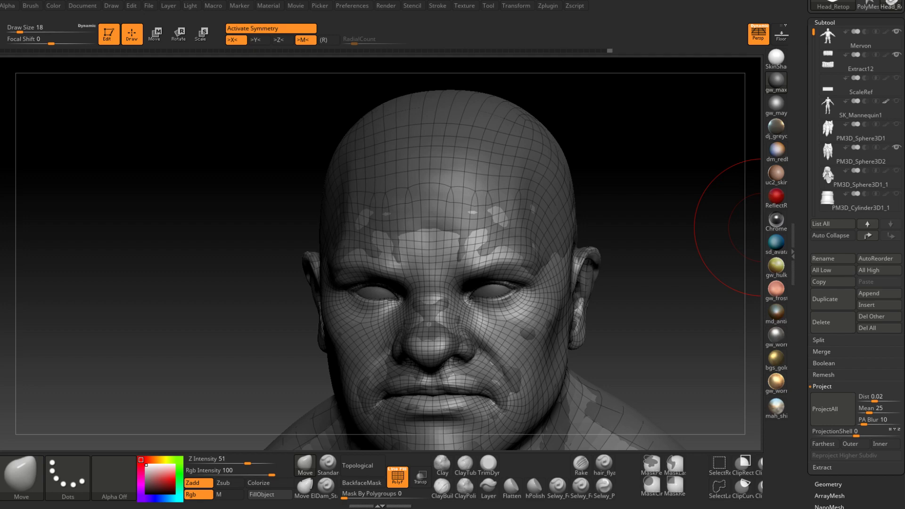
# - Switch to the ClayBuildup brush, set its draw size to 11 and match the front edge of the neck to the sculpt
pyautogui.click(438, 473)
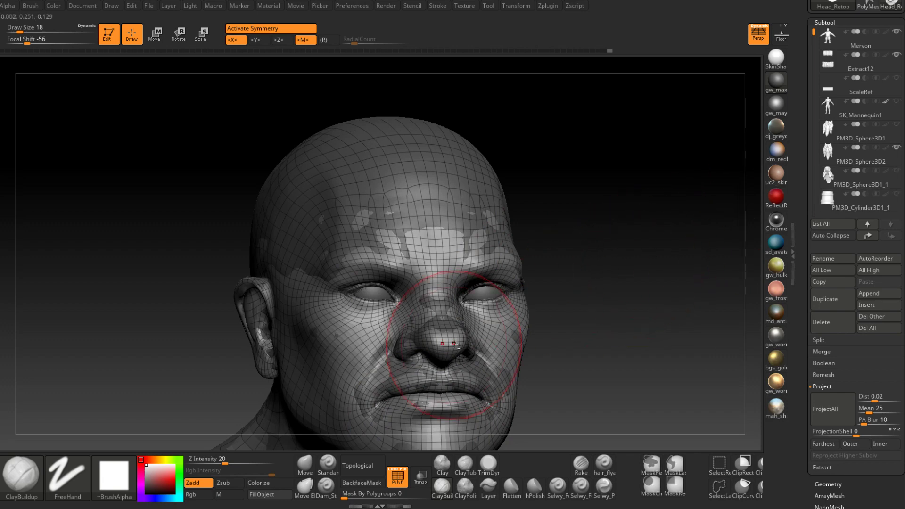
pyautogui.keyDown('alt'); pyautogui.moveTo(342, 406); pyautogui.dragTo(421, 231, button='right'); pyautogui.keyUp('alt')
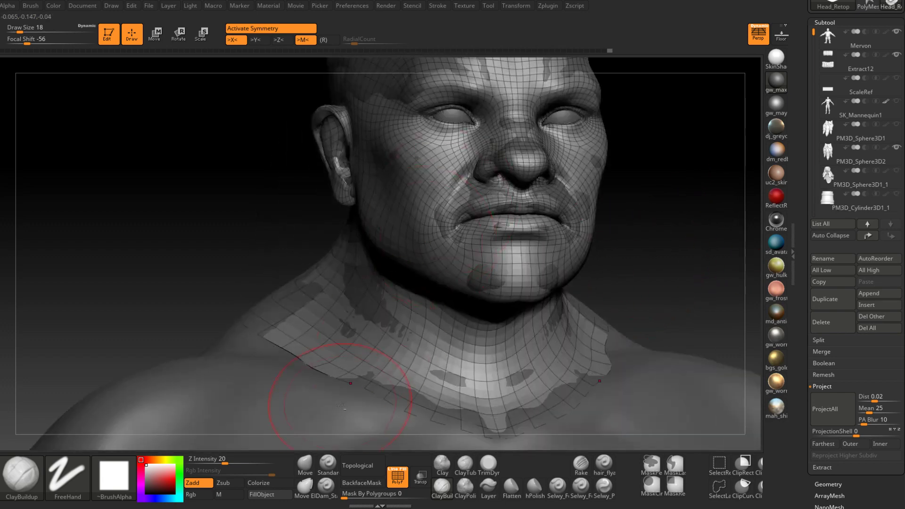
pyautogui.moveTo(350, 408); pyautogui.dragTo(375, 407, button='right')
pyautogui.moveTo(454, 397); pyautogui.dragTo(484, 334, button='right')
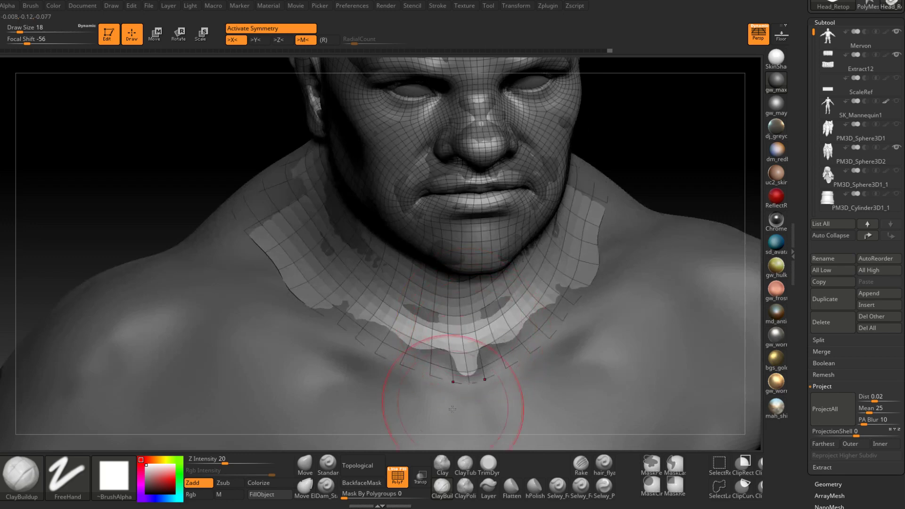
pyautogui.press('space')
pyautogui.click(466, 349)
pyautogui.moveTo(466, 356)
pyautogui.keyDown('alt'); pyautogui.mouseDown()
pyautogui.moveTo(466, 367)
pyautogui.moveTo(465, 349)
pyautogui.mouseUp(); pyautogui.keyUp('alt')
pyautogui.moveTo(465, 358); pyautogui.dragTo(448, 391, button='right')
pyautogui.moveTo(464, 367)
pyautogui.keyDown('alt'); pyautogui.mouseDown()
pyautogui.moveTo(466, 348)
pyautogui.moveTo(516, 325)
pyautogui.moveTo(580, 255)
pyautogui.mouseUp(); pyautogui.keyUp('alt')
pyautogui.moveTo(582, 241); pyautogui.dragTo(549, 187, button='right')
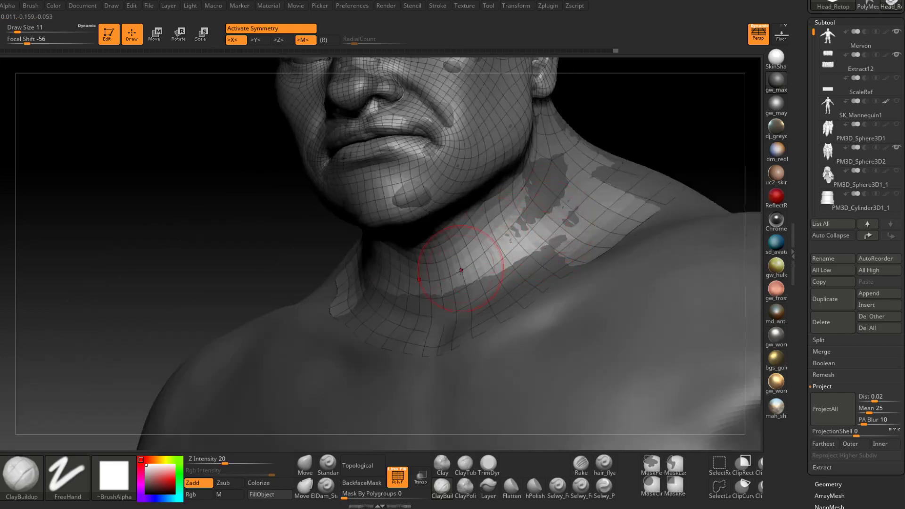
# - Refine the throat and side of the neck with ClayBuildup strokes and smooth the surface toward the sculpt
pyautogui.keyDown('alt'); pyautogui.moveTo(456, 282); pyautogui.dragTo(458, 225); pyautogui.keyUp('alt')
pyautogui.moveTo(462, 248); pyautogui.dragTo(468, 224, button='right')
pyautogui.moveTo(471, 224)
pyautogui.keyDown('alt'); pyautogui.mouseDown()
pyautogui.moveTo(464, 264)
pyautogui.moveTo(481, 276)
pyautogui.mouseUp(); pyautogui.keyUp('alt')
pyautogui.moveTo(482, 271); pyautogui.dragTo(487, 300, button='right')
pyautogui.moveTo(487, 287)
pyautogui.mouseDown()
pyautogui.moveTo(497, 271)
pyautogui.moveTo(464, 299)
pyautogui.moveTo(471, 304)
pyautogui.moveTo(466, 254)
pyautogui.moveTo(547, 189)
pyautogui.moveTo(551, 165)
pyautogui.mouseUp()
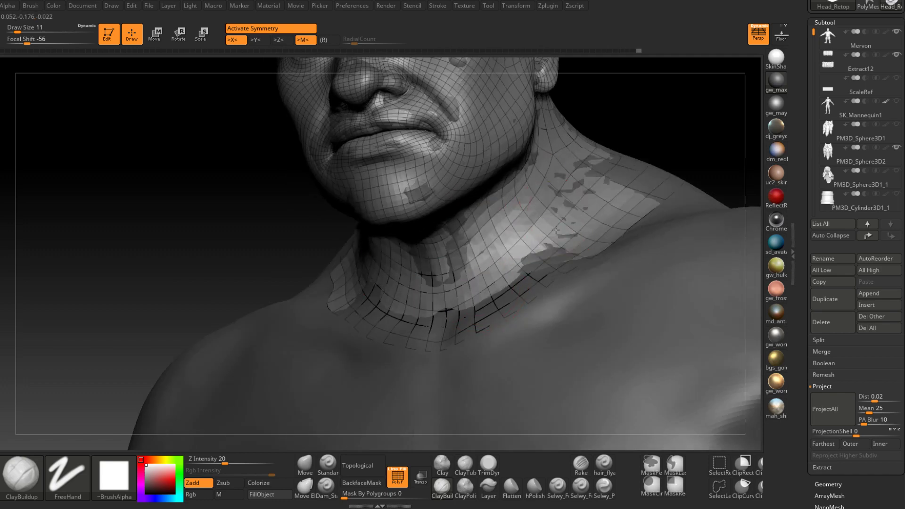
pyautogui.moveTo(551, 165); pyautogui.dragTo(565, 198, button='right')
pyautogui.keyDown('shift'); pyautogui.moveTo(567, 196); pyautogui.dragTo(549, 235); pyautogui.keyUp('shift')
pyautogui.moveTo(523, 263); pyautogui.dragTo(537, 316, button='right')
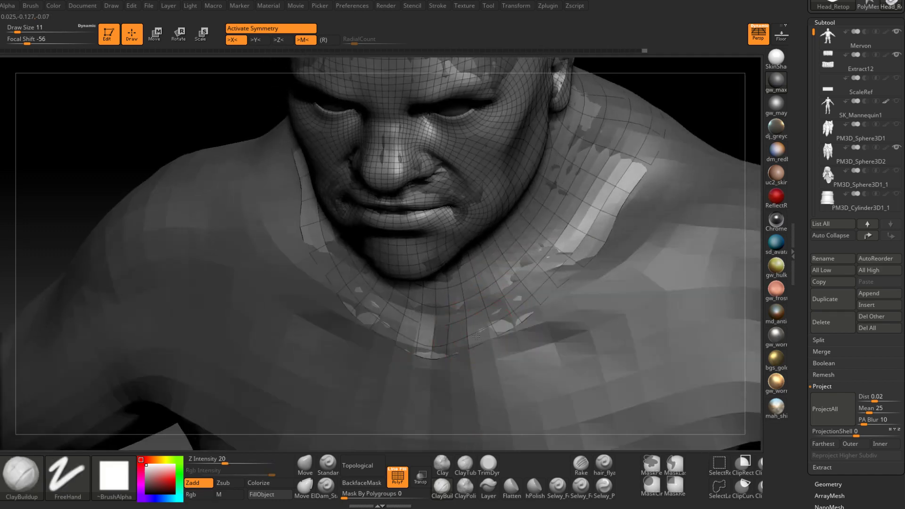
# - Reduce the ClayBuildup draw size to 8, then build up and smooth the neckline above the collarbones
pyautogui.press('space')
pyautogui.moveTo(476, 340); pyautogui.dragTo(473, 340)
pyautogui.moveTo(447, 349)
pyautogui.mouseDown()
pyautogui.moveTo(448, 333)
pyautogui.moveTo(452, 340)
pyautogui.moveTo(542, 300)
pyautogui.moveTo(506, 311)
pyautogui.moveTo(556, 280)
pyautogui.mouseUp()
pyautogui.moveTo(556, 280)
pyautogui.mouseDown(button='right')
pyautogui.moveTo(563, 266)
pyautogui.moveTo(552, 250)
pyautogui.moveTo(580, 292)
pyautogui.mouseUp(button='right')
pyautogui.keyDown('shift'); pyautogui.moveTo(542, 299); pyautogui.dragTo(495, 333); pyautogui.keyUp('shift')
pyautogui.moveTo(460, 354); pyautogui.dragTo(519, 327, button='right')
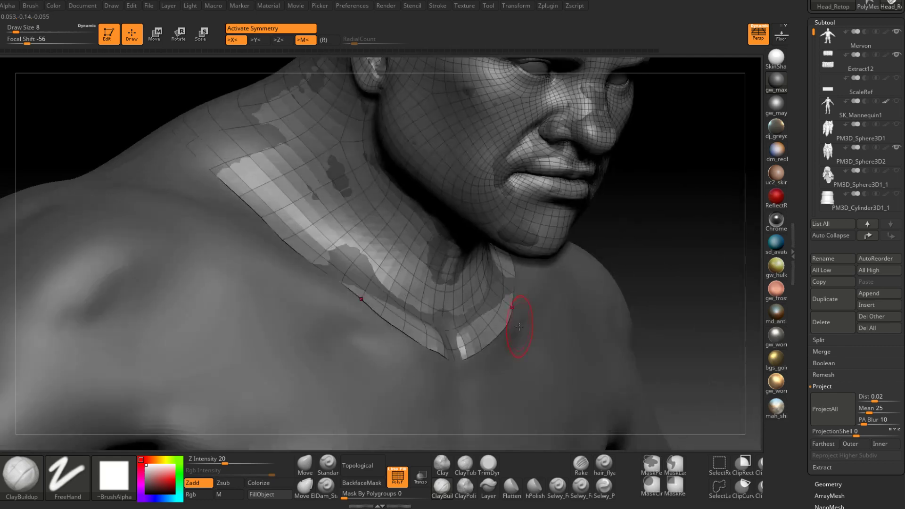
pyautogui.moveTo(474, 363); pyautogui.dragTo(528, 305, button='right')
pyautogui.moveTo(502, 313)
pyautogui.mouseDown()
pyautogui.moveTo(464, 336)
pyautogui.moveTo(490, 321)
pyautogui.mouseUp()
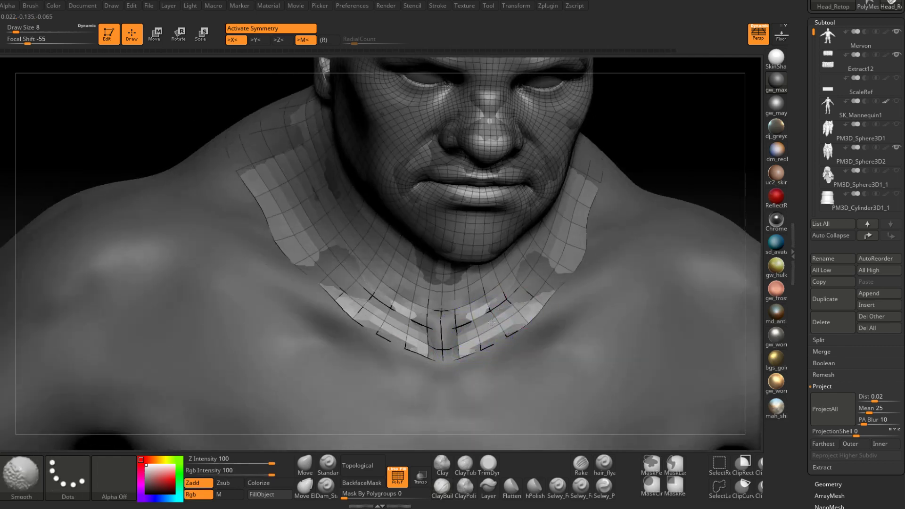
# - Hide the Mervon sculpt, make Head_Retop the active subtool again and turn off the polyframe display
pyautogui.moveTo(535, 293)
pyautogui.mouseDown(button='right')
pyautogui.moveTo(563, 268)
pyautogui.moveTo(499, 332)
pyautogui.mouseUp(button='right')
pyautogui.moveTo(457, 306); pyautogui.dragTo(396, 263, button='right')
pyautogui.moveTo(309, 266); pyautogui.dragTo(419, 329, button='right')
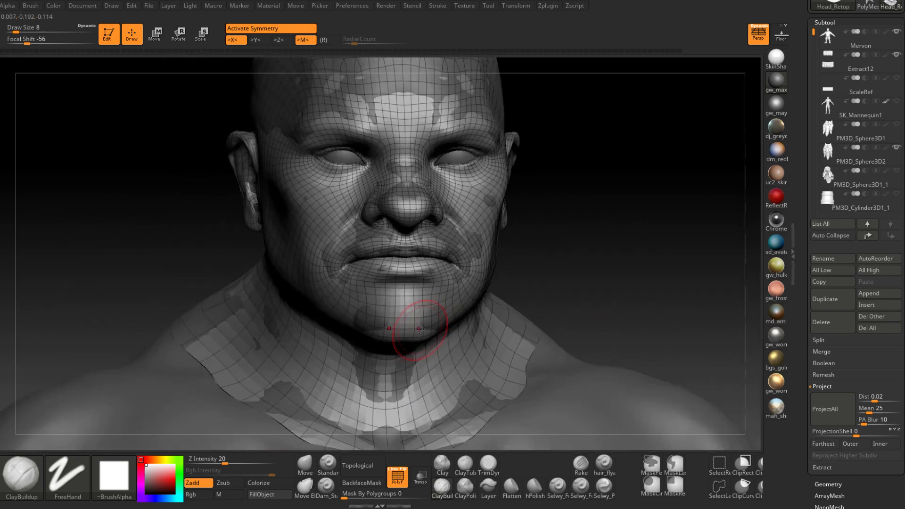
pyautogui.keyDown('alt'); pyautogui.click(222, 417); pyautogui.keyUp('alt')
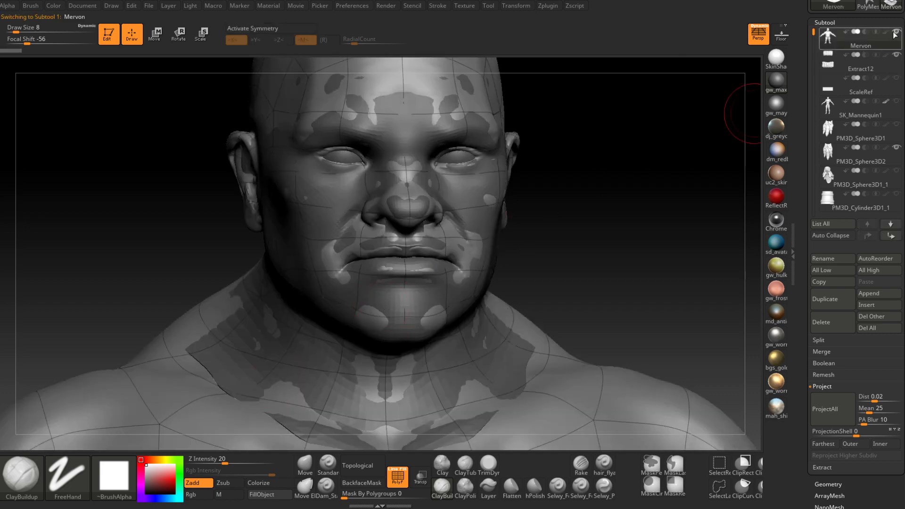
pyautogui.keyDown('alt'); pyautogui.click(468, 217); pyautogui.keyUp('alt')
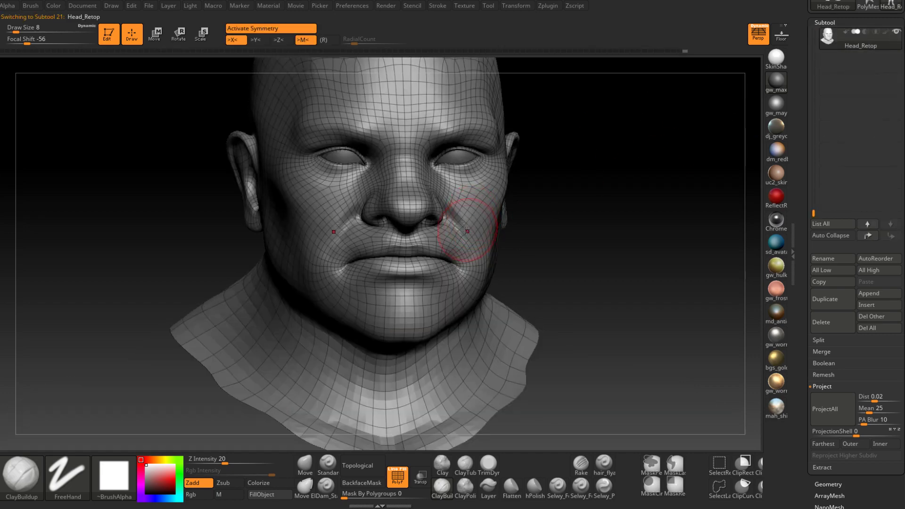
pyautogui.moveTo(469, 218)
pyautogui.mouseDown(button='right')
pyautogui.moveTo(501, 232)
pyautogui.moveTo(479, 310)
pyautogui.moveTo(461, 301)
pyautogui.mouseUp(button='right')
pyautogui.click(403, 479)
pyautogui.keyDown('ctrl'); pyautogui.moveTo(427, 262); pyautogui.dragTo(409, 283, button='right'); pyautogui.keyUp('ctrl')
# - Reduce the ClayBuildup draw size to 6 and build up the cheekbone below the outer eye corner
pyautogui.press('space')
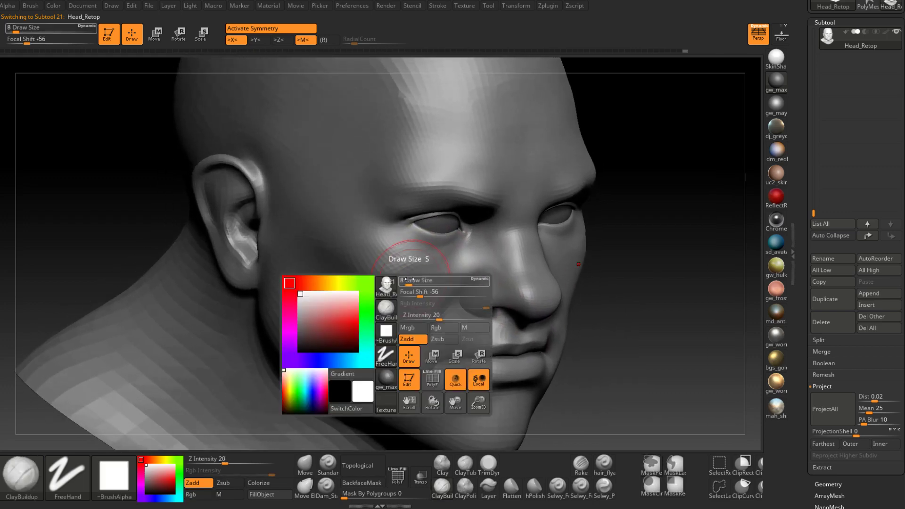
pyautogui.moveTo(409, 283); pyautogui.dragTo(406, 283)
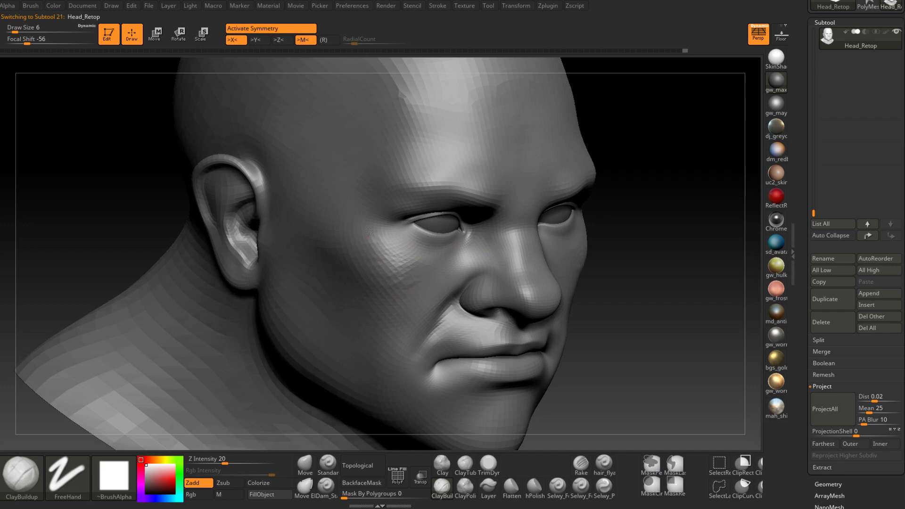
pyautogui.moveTo(369, 232); pyautogui.dragTo(370, 278, button='right')
pyautogui.moveTo(423, 271)
pyautogui.mouseDown(button='right')
pyautogui.moveTo(398, 311)
pyautogui.moveTo(469, 284)
pyautogui.moveTo(460, 287)
pyautogui.moveTo(513, 281)
pyautogui.moveTo(497, 285)
pyautogui.mouseUp(button='right')
pyautogui.moveTo(491, 248); pyautogui.dragTo(492, 269, button='right')
# - Set the ClayBuildup draw size to 4 and sculpt the smile line from the nostril down beside the mouth
pyautogui.press('space')
pyautogui.moveTo(496, 258); pyautogui.dragTo(488, 258)
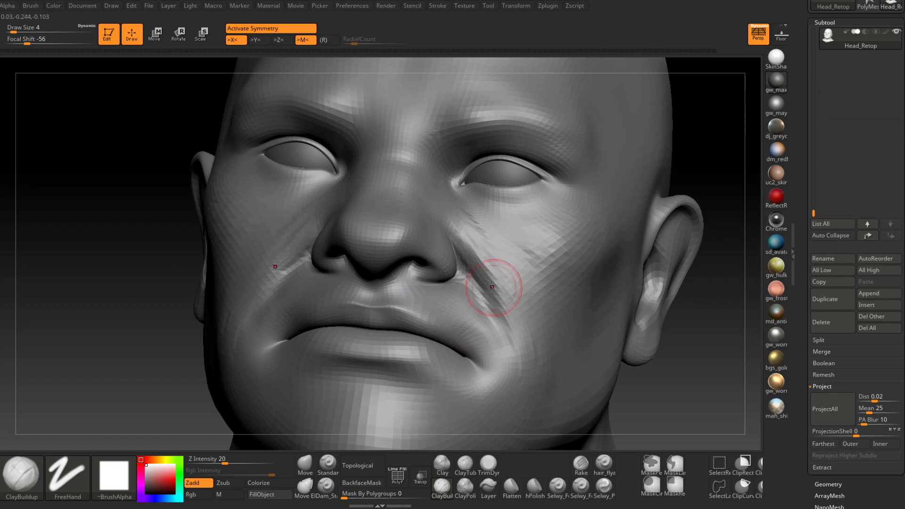
pyautogui.moveTo(501, 312)
pyautogui.mouseDown()
pyautogui.moveTo(463, 240)
pyautogui.moveTo(513, 345)
pyautogui.mouseUp()
pyautogui.moveTo(531, 334); pyautogui.dragTo(518, 323, button='right')
pyautogui.moveTo(471, 239)
pyautogui.mouseDown()
pyautogui.moveTo(523, 351)
pyautogui.moveTo(504, 263)
pyautogui.mouseUp()
pyautogui.moveTo(505, 262); pyautogui.dragTo(497, 260, button='right')
# - Reduce the draw size to 3 and smooth the cheek along the smile line
pyautogui.press('space')
pyautogui.press('shift')
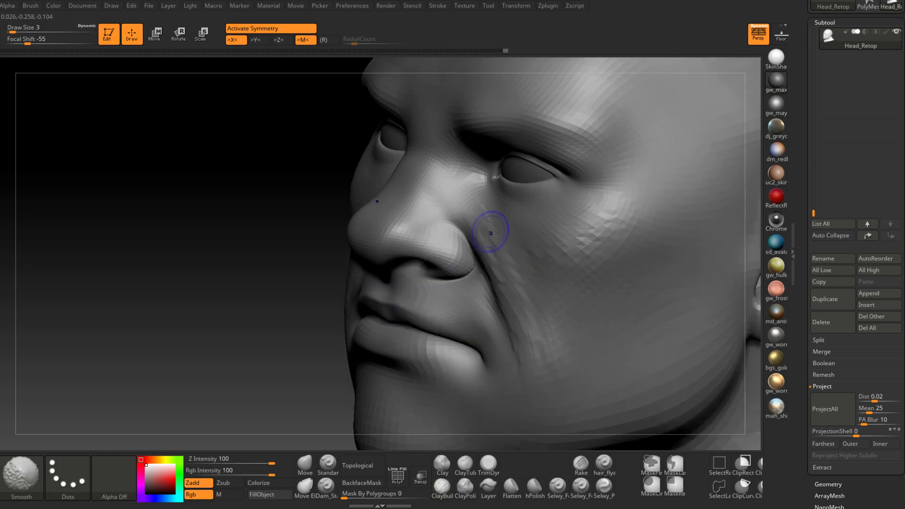
pyautogui.moveTo(534, 331)
pyautogui.mouseDown(button='right')
pyautogui.moveTo(545, 313)
pyautogui.moveTo(537, 303)
pyautogui.mouseUp(button='right')
pyautogui.press('shift')
pyautogui.keyDown('shift'); pyautogui.moveTo(360, 259); pyautogui.dragTo(354, 282); pyautogui.keyUp('shift')
# - Build up the area above the mouth corner with ClayBuildup, then smooth it at draw size 2
pyautogui.moveTo(355, 281)
pyautogui.mouseDown(button='right')
pyautogui.moveTo(398, 286)
pyautogui.moveTo(397, 302)
pyautogui.moveTo(392, 287)
pyautogui.moveTo(405, 292)
pyautogui.moveTo(408, 322)
pyautogui.mouseUp(button='right')
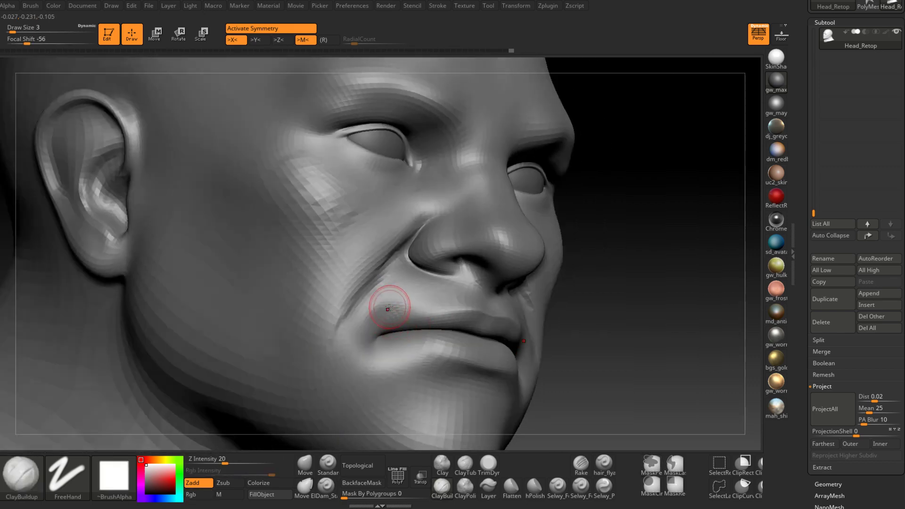
pyautogui.moveTo(388, 309); pyautogui.dragTo(380, 316)
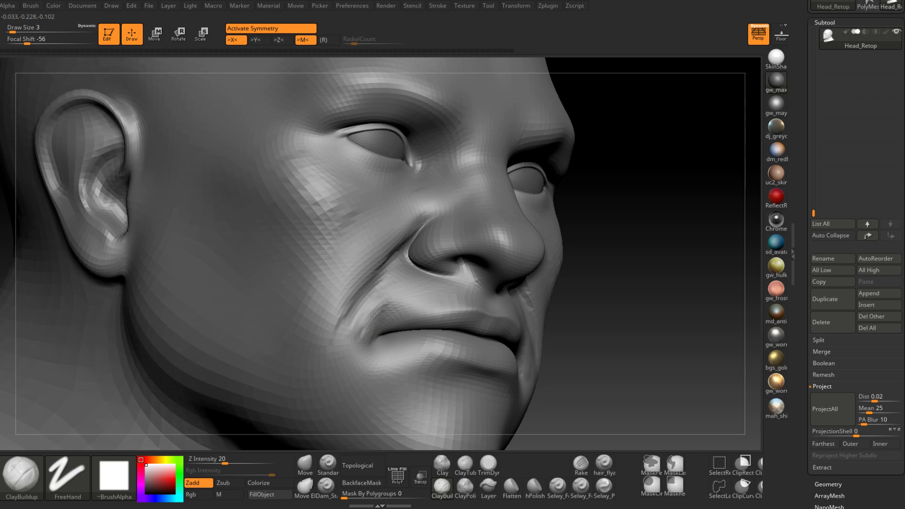
pyautogui.moveTo(374, 316)
pyautogui.mouseDown(button='right')
pyautogui.moveTo(399, 333)
pyautogui.moveTo(407, 279)
pyautogui.moveTo(411, 300)
pyautogui.moveTo(431, 312)
pyautogui.moveTo(568, 295)
pyautogui.moveTo(433, 298)
pyautogui.moveTo(466, 273)
pyautogui.mouseUp(button='right')
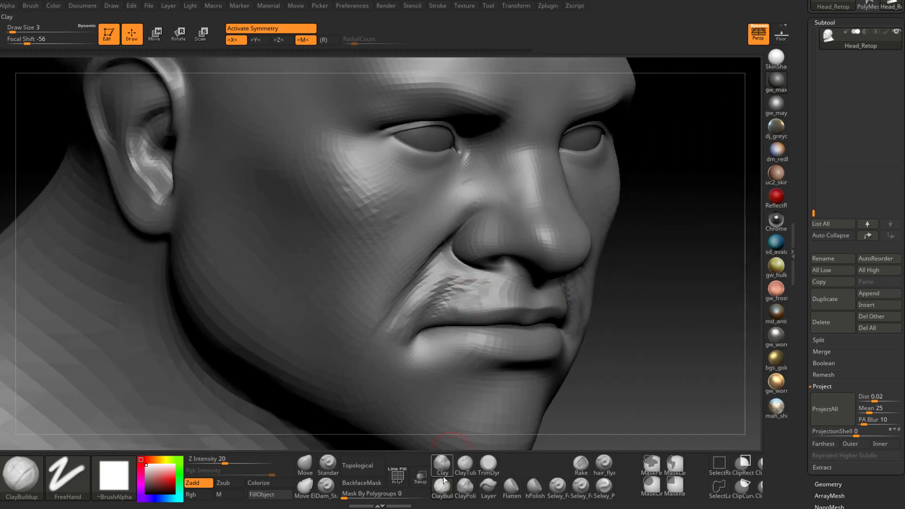
pyautogui.moveTo(461, 296); pyautogui.dragTo(485, 296, button='right')
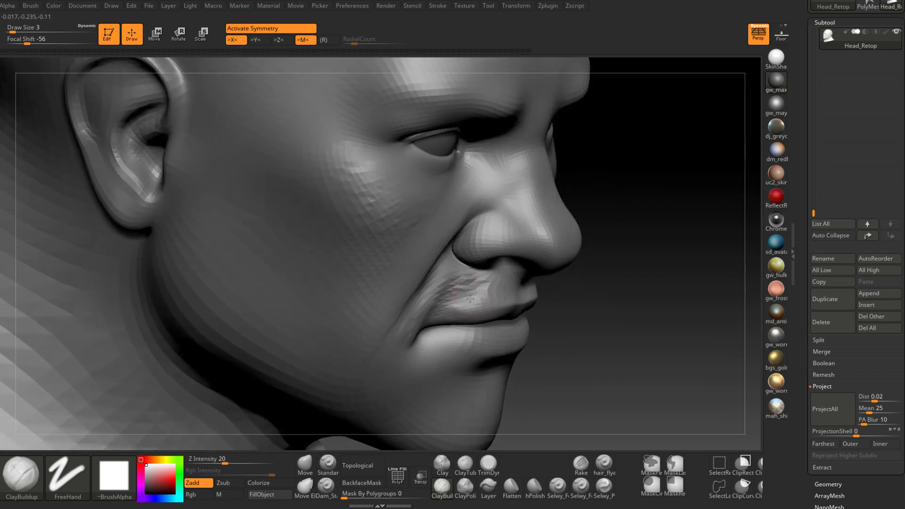
pyautogui.press('space')
pyautogui.moveTo(471, 296); pyautogui.dragTo(469, 301)
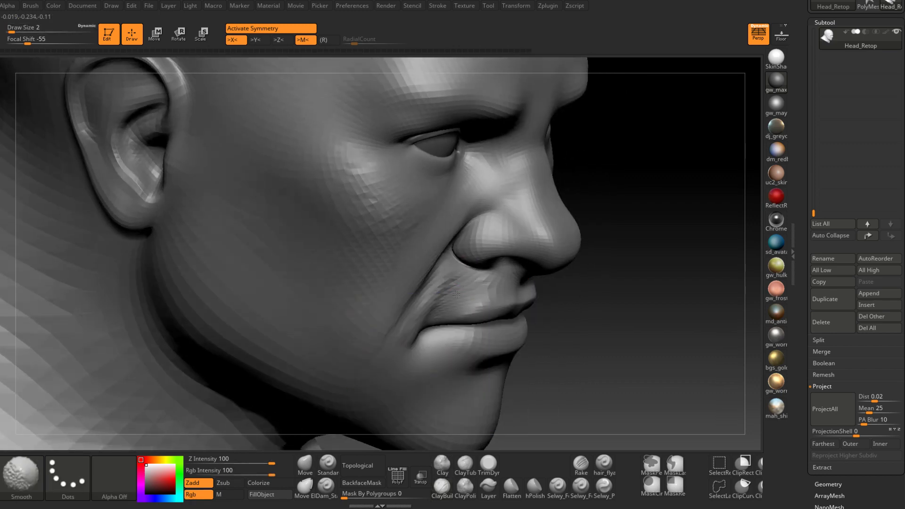
# - Smooth the lower smile line and sculpt the fold around the mouth corner with ClayBuildup
pyautogui.moveTo(456, 294); pyautogui.dragTo(428, 297, button='right')
pyautogui.keyDown('shift'); pyautogui.moveTo(437, 296); pyautogui.dragTo(402, 324); pyautogui.keyUp('shift')
pyautogui.moveTo(406, 323)
pyautogui.mouseDown(button='right')
pyautogui.moveTo(387, 318)
pyautogui.moveTo(448, 312)
pyautogui.moveTo(417, 332)
pyautogui.moveTo(396, 326)
pyautogui.mouseUp(button='right')
pyautogui.moveTo(413, 312); pyautogui.dragTo(409, 314)
pyautogui.moveTo(409, 313); pyautogui.dragTo(443, 312, button='right')
pyautogui.moveTo(395, 338); pyautogui.dragTo(408, 310)
pyautogui.moveTo(374, 352); pyautogui.dragTo(351, 350, button='right')
pyautogui.moveTo(426, 344)
pyautogui.mouseDown(button='right')
pyautogui.moveTo(404, 336)
pyautogui.moveTo(436, 334)
pyautogui.mouseUp(button='right')
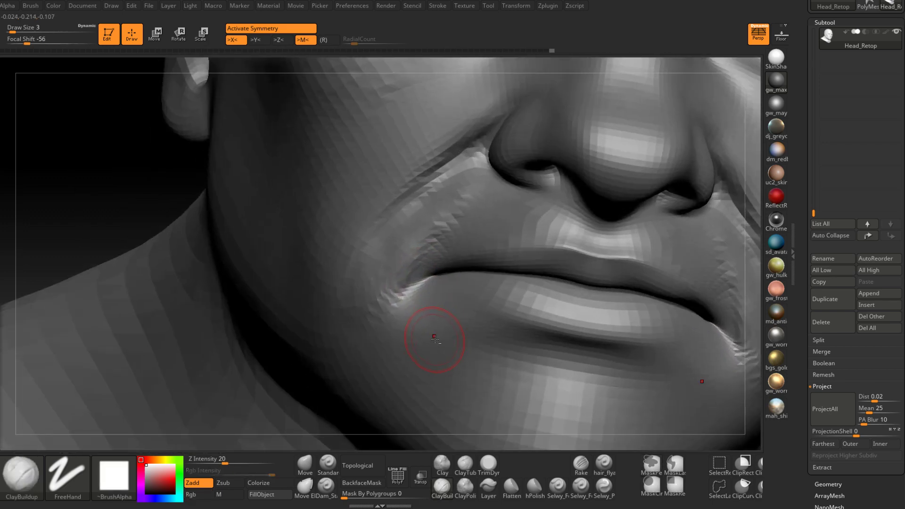
pyautogui.keyDown('alt'); pyautogui.moveTo(435, 341); pyautogui.dragTo(411, 313, button='right'); pyautogui.keyUp('alt')
pyautogui.moveTo(398, 259); pyautogui.dragTo(419, 226, button='right')
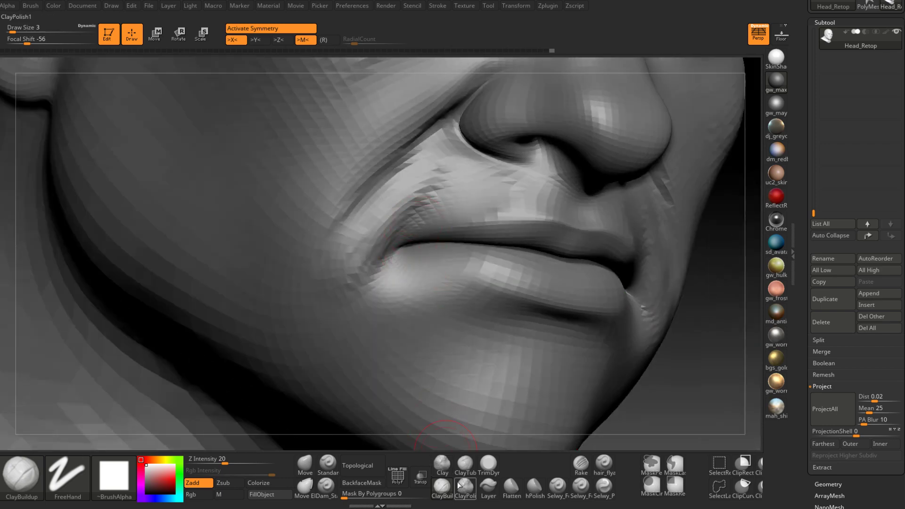
# - Switch to the Dam_Standard brush at draw size 2 and carve the mouth corner deeper
pyautogui.click(365, 473)
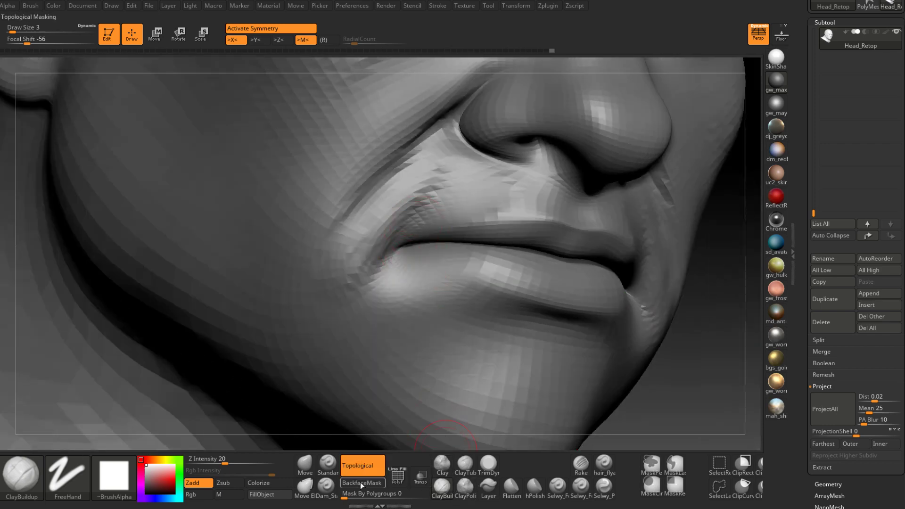
pyautogui.click(327, 491)
pyautogui.press('space')
pyautogui.moveTo(430, 250); pyautogui.dragTo(426, 248)
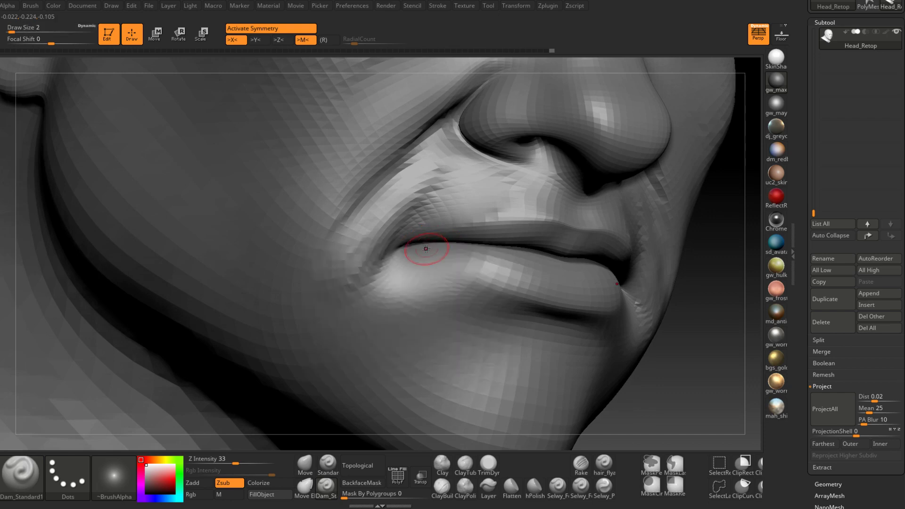
pyautogui.moveTo(426, 249); pyautogui.dragTo(403, 248, button='right')
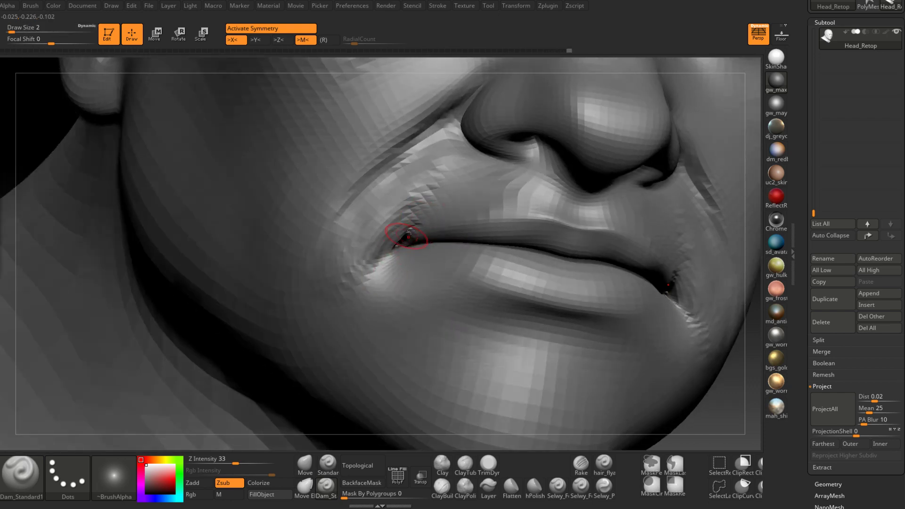
pyautogui.moveTo(402, 271)
pyautogui.mouseDown(button='right')
pyautogui.moveTo(386, 266)
pyautogui.moveTo(413, 192)
pyautogui.moveTo(400, 207)
pyautogui.mouseUp(button='right')
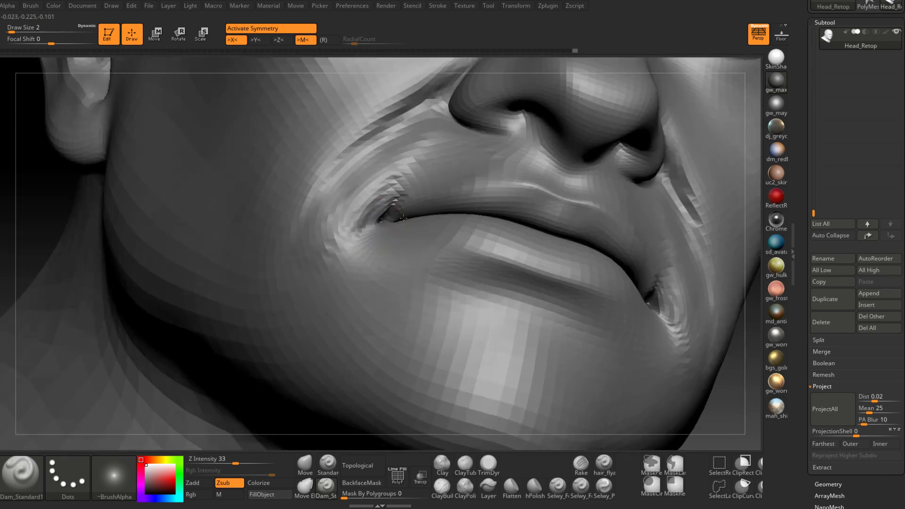
# - Extend the crease below the mouth corner and smooth the folds above and beside it
pyautogui.moveTo(400, 208)
pyautogui.keyDown('shift'); pyautogui.mouseDown()
pyautogui.moveTo(392, 197)
pyautogui.moveTo(379, 216)
pyautogui.mouseUp(); pyautogui.keyUp('shift')
pyautogui.moveTo(389, 195); pyautogui.dragTo(393, 213, button='right')
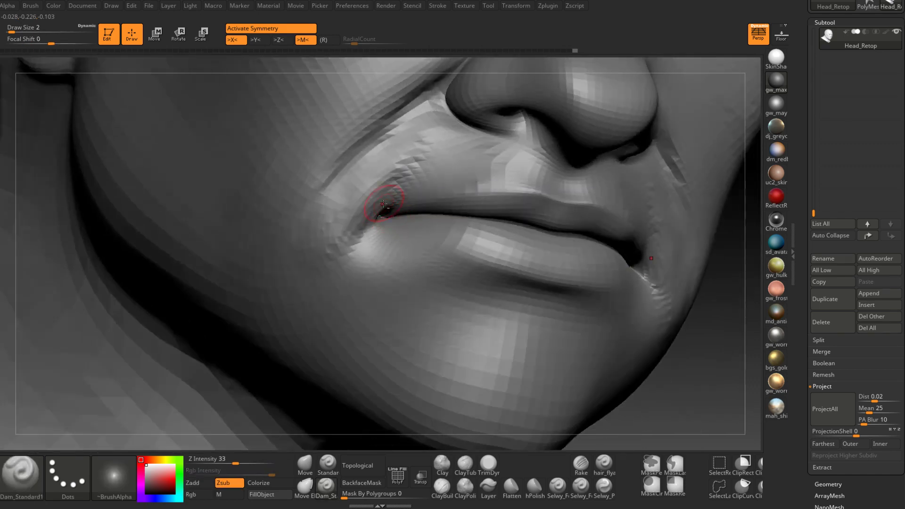
pyautogui.moveTo(371, 234)
pyautogui.mouseDown()
pyautogui.moveTo(418, 165)
pyautogui.moveTo(356, 242)
pyautogui.mouseUp()
pyautogui.moveTo(349, 241); pyautogui.dragTo(391, 228, button='right')
pyautogui.moveTo(394, 198)
pyautogui.keyDown('shift'); pyautogui.mouseDown()
pyautogui.moveTo(425, 137)
pyautogui.moveTo(417, 145)
pyautogui.mouseUp(); pyautogui.keyUp('shift')
pyautogui.keyDown('shift'); pyautogui.moveTo(326, 244); pyautogui.dragTo(357, 207); pyautogui.keyUp('shift')
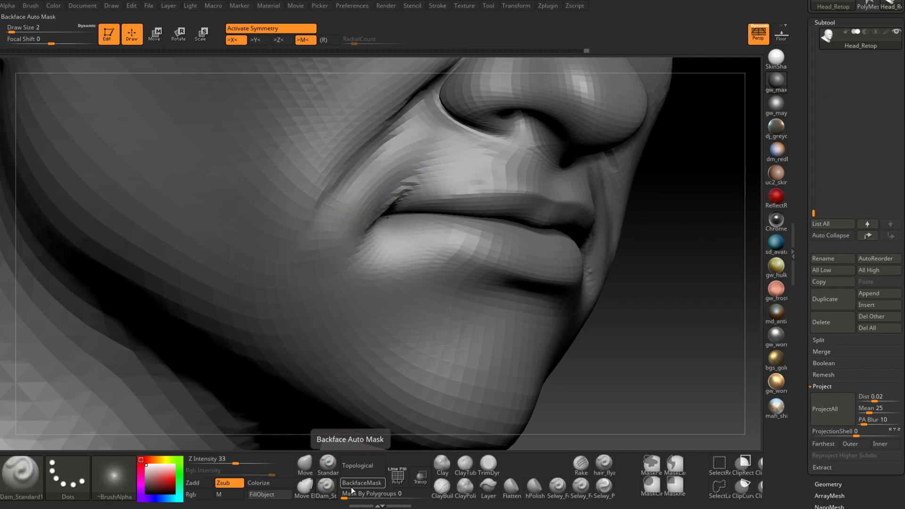
# - Smooth the mouth corner crease again and even out the upper lip area below the nose
pyautogui.moveTo(432, 153); pyautogui.dragTo(404, 176, button='right')
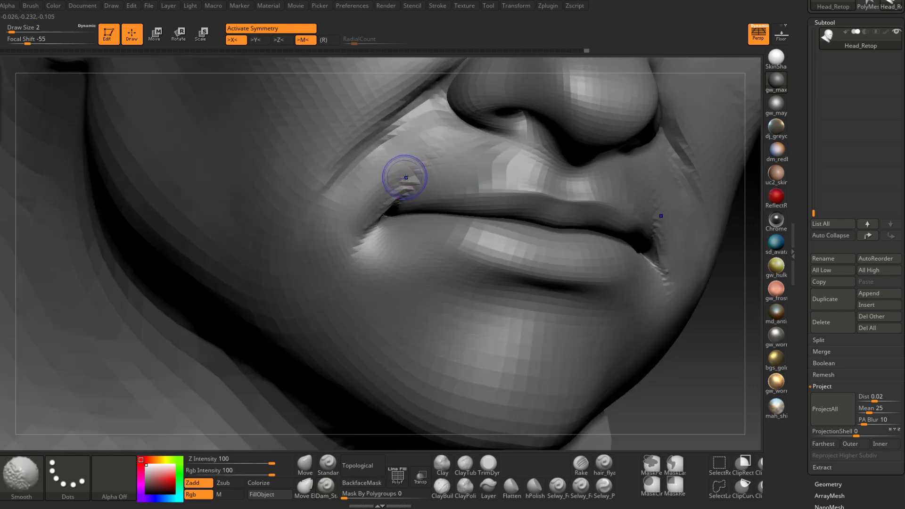
pyautogui.keyDown('shift'); pyautogui.moveTo(404, 178); pyautogui.dragTo(337, 240); pyautogui.keyUp('shift')
pyautogui.moveTo(365, 238); pyautogui.dragTo(429, 192, button='right')
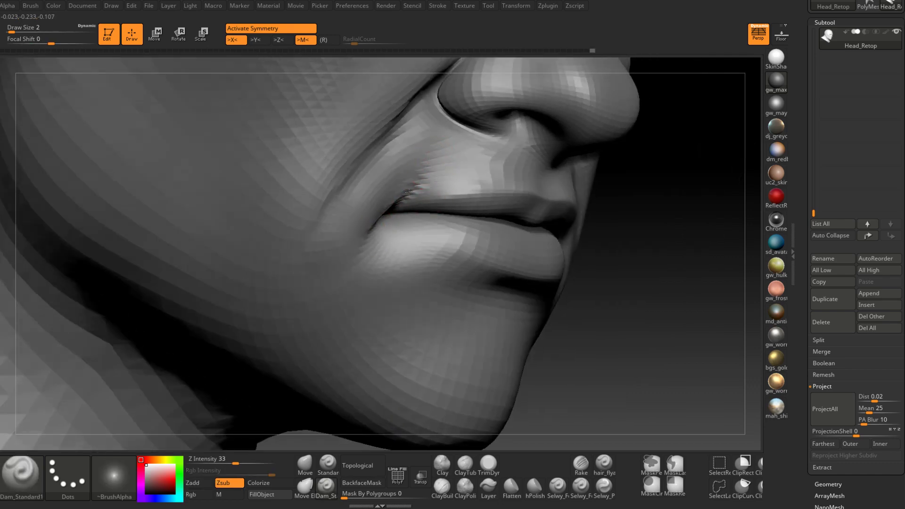
pyautogui.moveTo(440, 146); pyautogui.dragTo(440, 157, button='right')
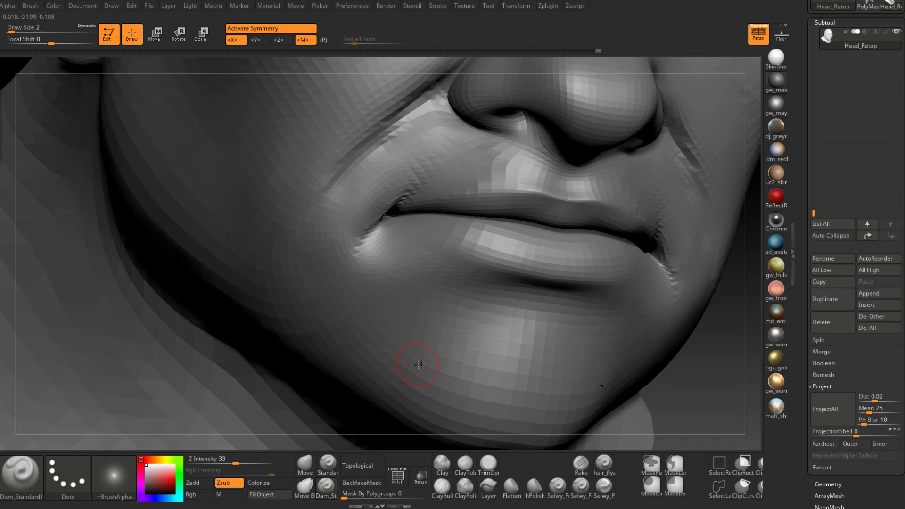
pyautogui.moveTo(419, 364)
pyautogui.mouseDown(button='right')
pyautogui.moveTo(421, 377)
pyautogui.moveTo(474, 373)
pyautogui.mouseUp(button='right')
pyautogui.moveTo(470, 240)
pyautogui.keyDown('shift'); pyautogui.mouseDown()
pyautogui.moveTo(483, 238)
pyautogui.moveTo(483, 220)
pyautogui.mouseUp(); pyautogui.keyUp('shift')
pyautogui.moveTo(532, 278)
pyautogui.mouseDown(button='right')
pyautogui.moveTo(481, 283)
pyautogui.moveTo(508, 293)
pyautogui.moveTo(500, 278)
pyautogui.moveTo(514, 264)
pyautogui.mouseUp(button='right')
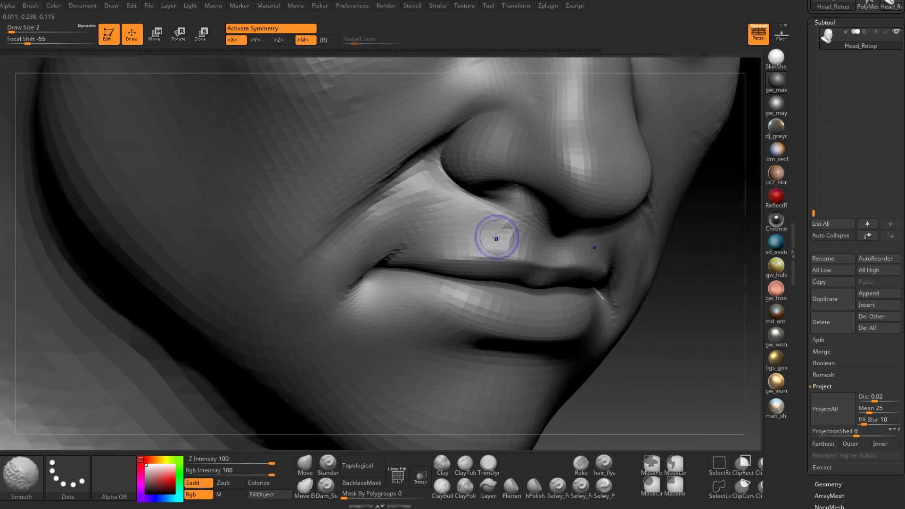
# - Smooth the upper lip surface between the nostril and the mouth corner on both sides
pyautogui.moveTo(496, 238)
pyautogui.keyDown('shift'); pyautogui.mouseDown()
pyautogui.moveTo(513, 235)
pyautogui.moveTo(441, 239)
pyautogui.mouseUp(); pyautogui.keyUp('shift')
pyautogui.moveTo(494, 233); pyautogui.dragTo(514, 227, button='right')
pyautogui.keyDown('shift'); pyautogui.moveTo(490, 238); pyautogui.dragTo(460, 243); pyautogui.keyUp('shift')
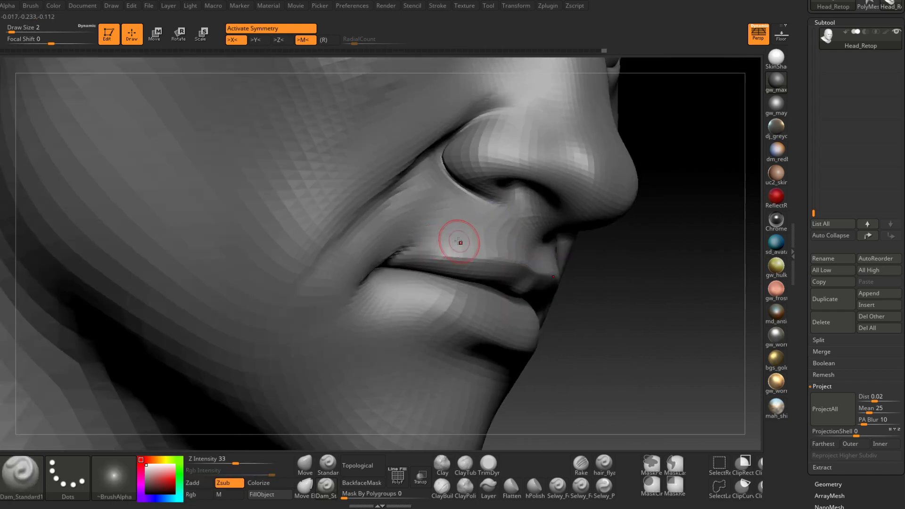
pyautogui.moveTo(618, 286); pyautogui.dragTo(577, 302, button='right')
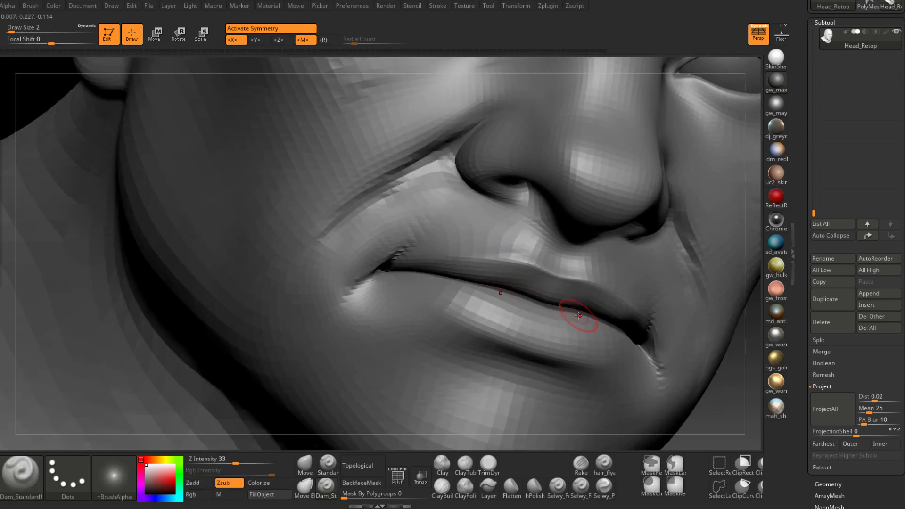
pyautogui.moveTo(579, 316); pyautogui.dragTo(519, 186, button='right')
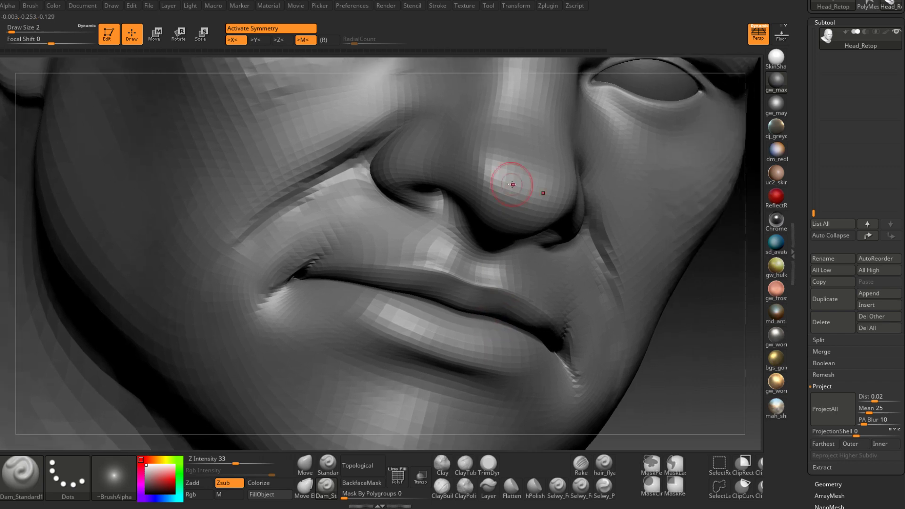
# - Switch to ClayBuildup, then show the PM3D_Sphere3D1 beard subtool over the face and hide it again
pyautogui.press('b')
pyautogui.press('c')
pyautogui.press('b')
pyautogui.moveTo(478, 270)
pyautogui.mouseDown(button='right')
pyautogui.moveTo(472, 279)
pyautogui.moveTo(495, 235)
pyautogui.moveTo(485, 283)
pyautogui.moveTo(575, 284)
pyautogui.moveTo(511, 296)
pyautogui.moveTo(511, 284)
pyautogui.moveTo(487, 300)
pyautogui.moveTo(520, 301)
pyautogui.moveTo(473, 318)
pyautogui.mouseUp(button='right')
pyautogui.moveTo(813, 211); pyautogui.dragTo(814, 30)
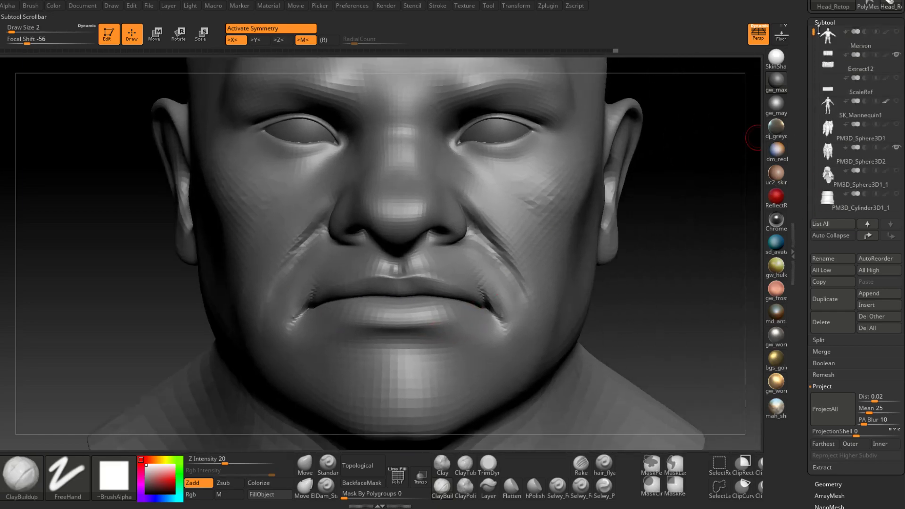
pyautogui.click(898, 125)
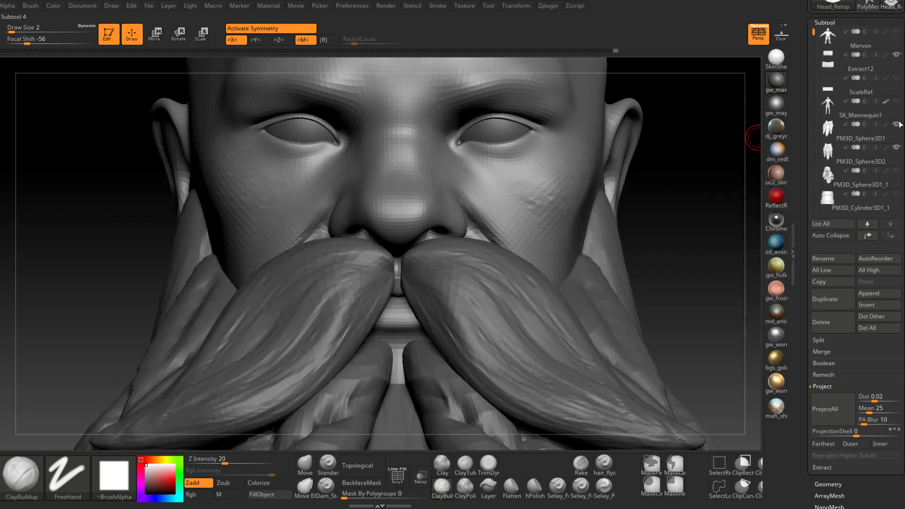
pyautogui.click(898, 124)
# - Drop the head to a lower subdivision level and mask everything except the mouth area at draw size 7
pyautogui.moveTo(398, 283); pyautogui.dragTo(451, 271, button='right')
pyautogui.moveTo(451, 272); pyautogui.dragTo(425, 289, button='right')
pyautogui.press('space')
pyautogui.moveTo(425, 289)
pyautogui.mouseDown()
pyautogui.moveTo(407, 295)
pyautogui.moveTo(471, 301)
pyautogui.moveTo(420, 325)
pyautogui.moveTo(419, 292)
pyautogui.moveTo(415, 344)
pyautogui.moveTo(443, 307)
pyautogui.moveTo(484, 307)
pyautogui.mouseUp()
pyautogui.hotkey('shift', 'd')
pyautogui.keyDown('ctrl'); pyautogui.click(477, 310); pyautogui.keyUp('ctrl')
pyautogui.keyDown('ctrl'); pyautogui.click(591, 269); pyautogui.keyUp('ctrl')
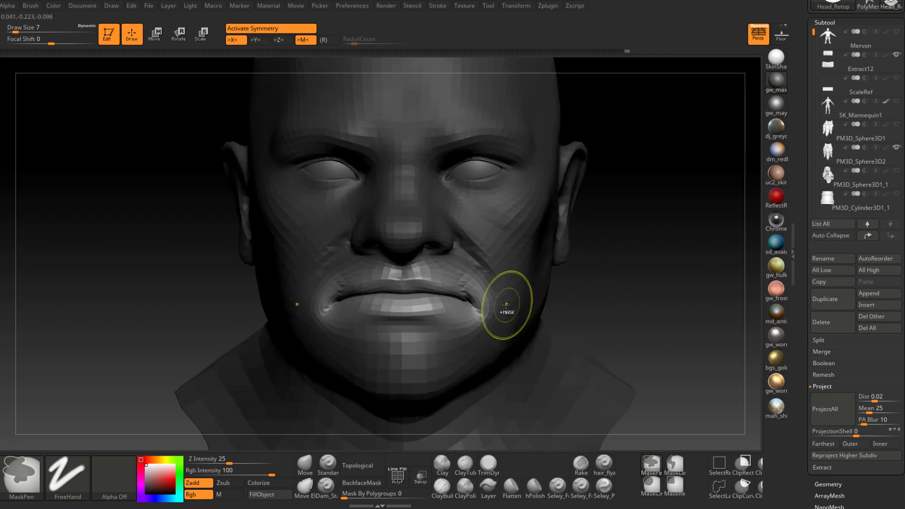
pyautogui.keyDown('ctrl'); pyautogui.moveTo(584, 278); pyautogui.dragTo(558, 285); pyautogui.keyUp('ctrl')
pyautogui.press('b')
pyautogui.press('c')
pyautogui.press('b')
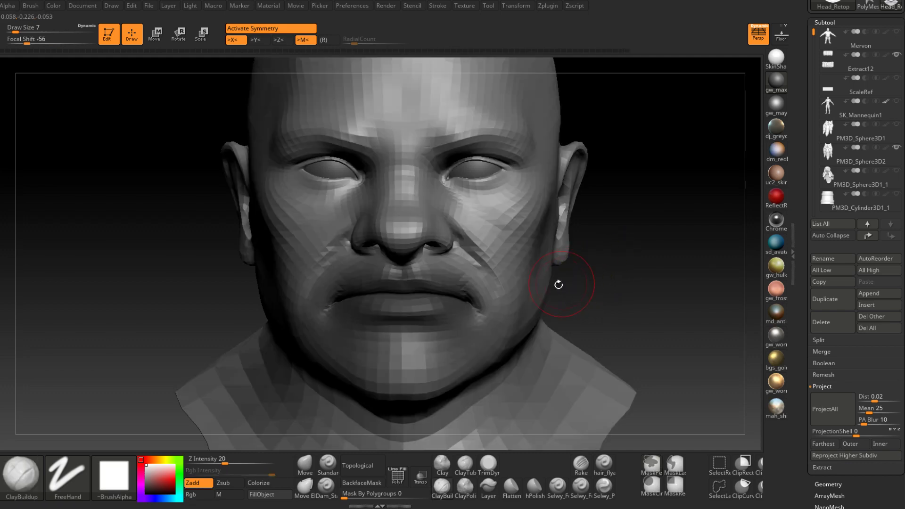
pyautogui.hotkey('ctrl', 'z')
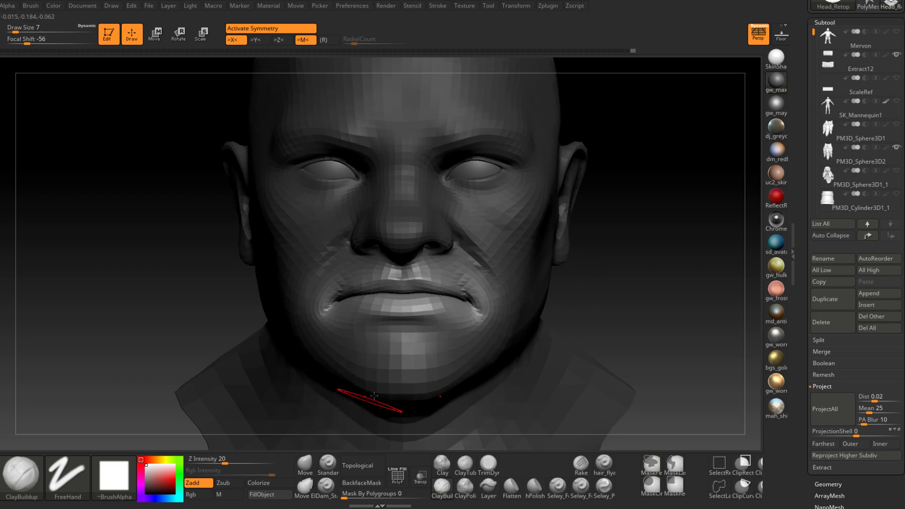
# - Reshape the unmasked mouth and chin area with the Move brush at draw size 16, and clear the mask
pyautogui.moveTo(406, 392); pyautogui.dragTo(402, 386, button='right')
pyautogui.press('space')
pyautogui.moveTo(426, 327)
pyautogui.mouseDown()
pyautogui.moveTo(434, 328)
pyautogui.moveTo(399, 344)
pyautogui.moveTo(435, 355)
pyautogui.moveTo(469, 347)
pyautogui.moveTo(498, 320)
pyautogui.mouseUp()
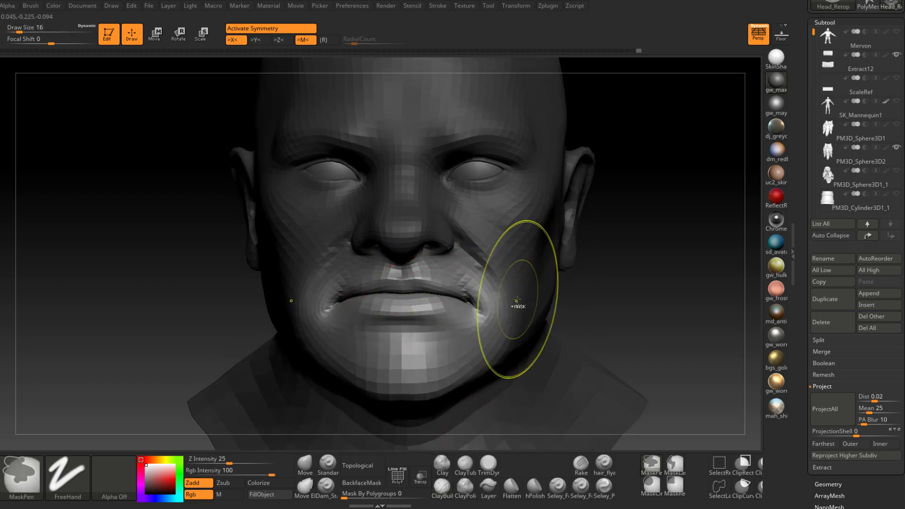
pyautogui.moveTo(395, 354); pyautogui.dragTo(408, 349, button='right')
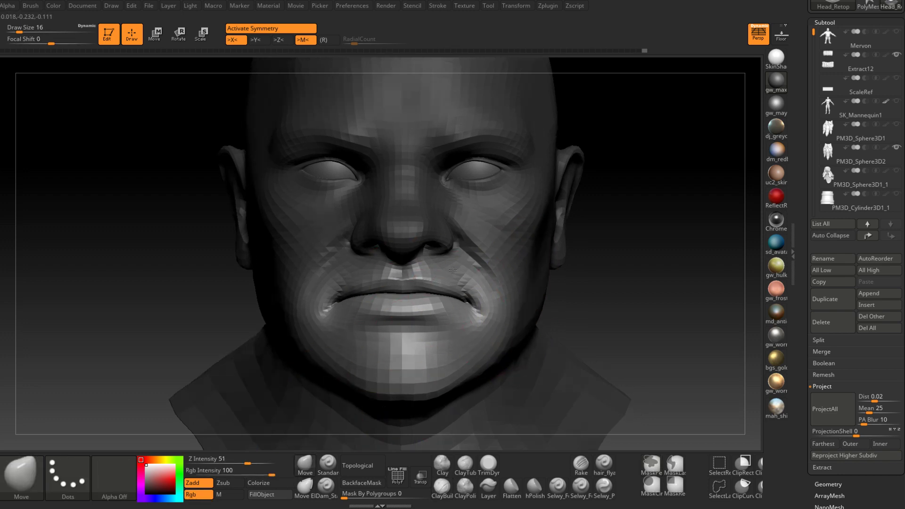
pyautogui.press('space')
pyautogui.moveTo(430, 284); pyautogui.dragTo(443, 298)
pyautogui.press('space')
pyautogui.keyDown('ctrl'); pyautogui.moveTo(594, 281); pyautogui.dragTo(586, 275); pyautogui.keyUp('ctrl')
# - Adjust the shape of the lips below the nose with the Move brush at draw size 6
pyautogui.moveTo(456, 288); pyautogui.dragTo(495, 302, button='right')
pyautogui.press('space')
pyautogui.moveTo(497, 303); pyautogui.dragTo(488, 303)
pyautogui.keyDown('ctrl'); pyautogui.moveTo(411, 295); pyautogui.dragTo(450, 283, button='right'); pyautogui.keyUp('ctrl')
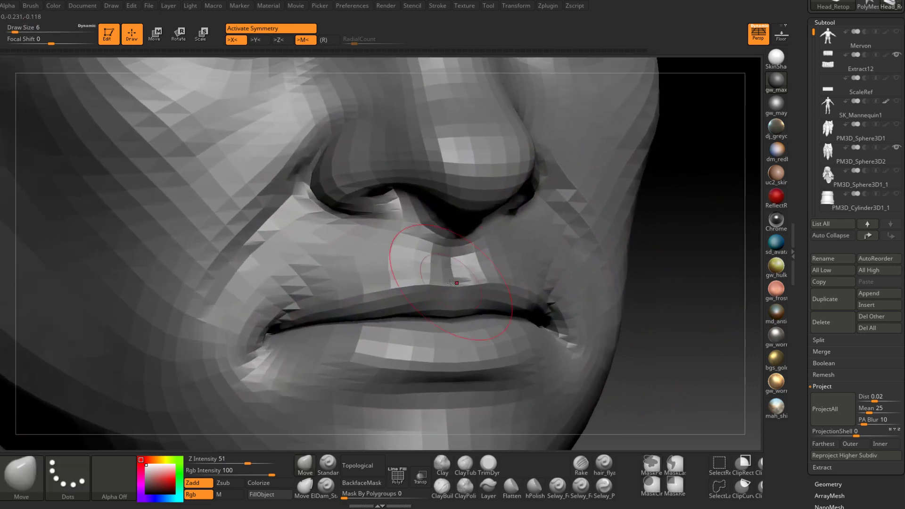
pyautogui.press('space')
pyautogui.moveTo(450, 283); pyautogui.dragTo(446, 283)
# - Mask the lips at draw size 2 to adjust the area around them, and return to the higher subdivision level
pyautogui.keyDown('ctrl'); pyautogui.moveTo(448, 284); pyautogui.dragTo(460, 298, button='right'); pyautogui.keyUp('ctrl')
pyautogui.moveTo(460, 298)
pyautogui.keyDown('ctrl'); pyautogui.mouseDown()
pyautogui.moveTo(354, 323)
pyautogui.moveTo(440, 313)
pyautogui.moveTo(389, 321)
pyautogui.moveTo(419, 306)
pyautogui.mouseUp(); pyautogui.keyUp('ctrl')
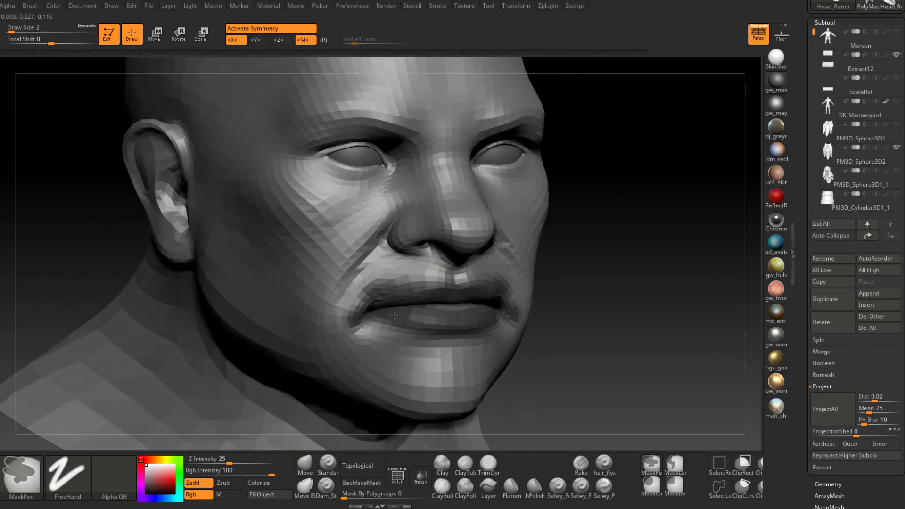
pyautogui.moveTo(394, 316)
pyautogui.mouseDown(button='right')
pyautogui.moveTo(360, 374)
pyautogui.moveTo(452, 292)
pyautogui.moveTo(485, 278)
pyautogui.moveTo(562, 288)
pyautogui.moveTo(523, 296)
pyautogui.moveTo(539, 299)
pyautogui.mouseUp(button='right')
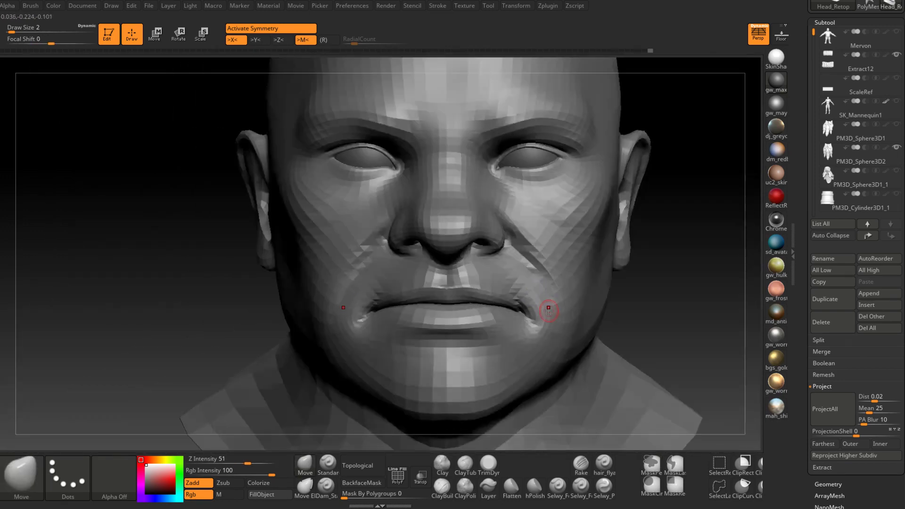
pyautogui.press('d')
pyautogui.moveTo(453, 301); pyautogui.dragTo(472, 394, button='right')
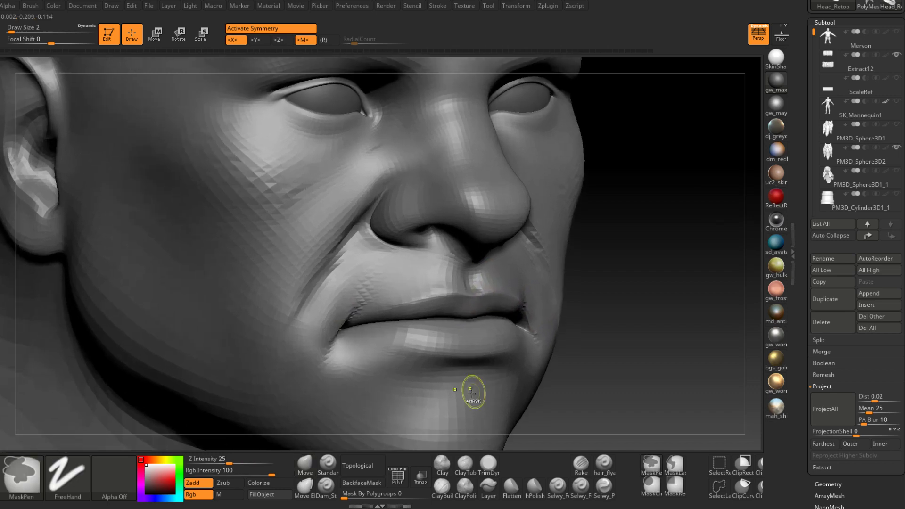
# - Build up the philtrum ridges and upper lip surface with ClayBuildup at draw size 3
pyautogui.click(441, 458)
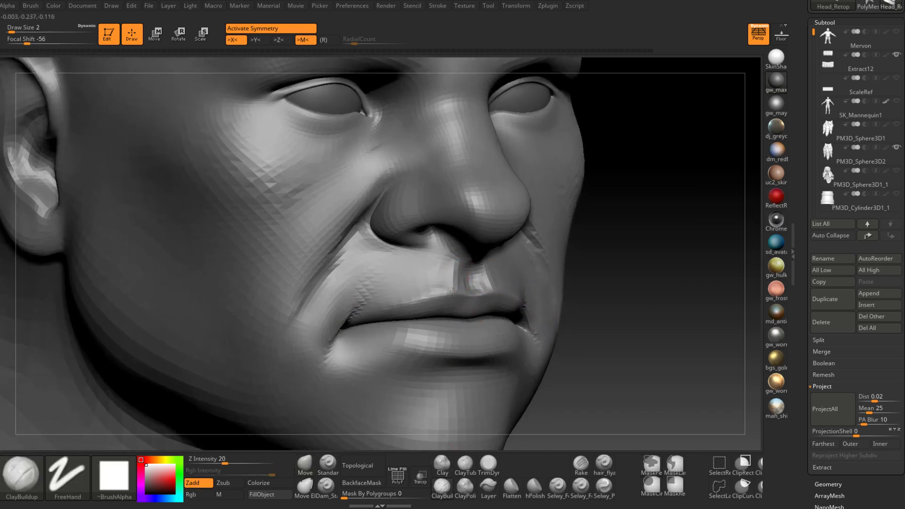
pyautogui.moveTo(454, 290)
pyautogui.mouseDown(button='right')
pyautogui.moveTo(416, 286)
pyautogui.moveTo(505, 286)
pyautogui.mouseUp(button='right')
pyautogui.press('space')
pyautogui.moveTo(451, 281); pyautogui.dragTo(455, 281)
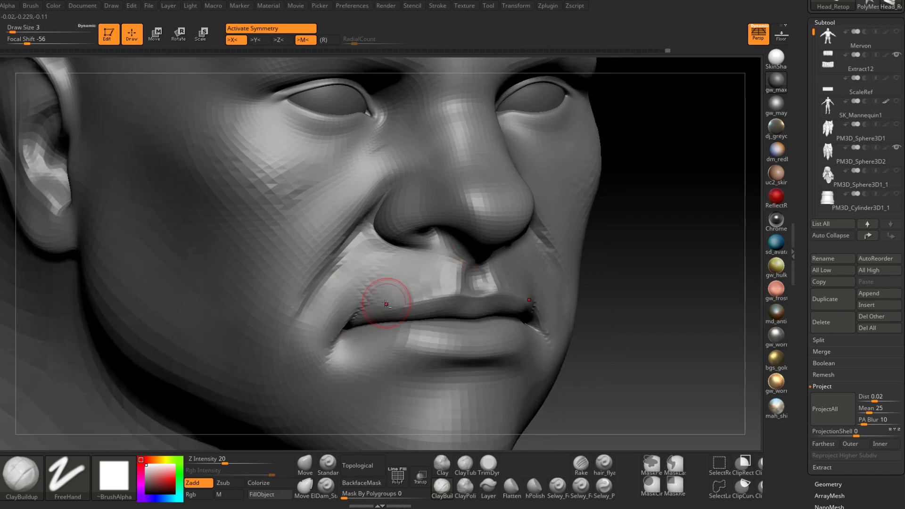
pyautogui.moveTo(386, 303); pyautogui.dragTo(360, 300, button='right')
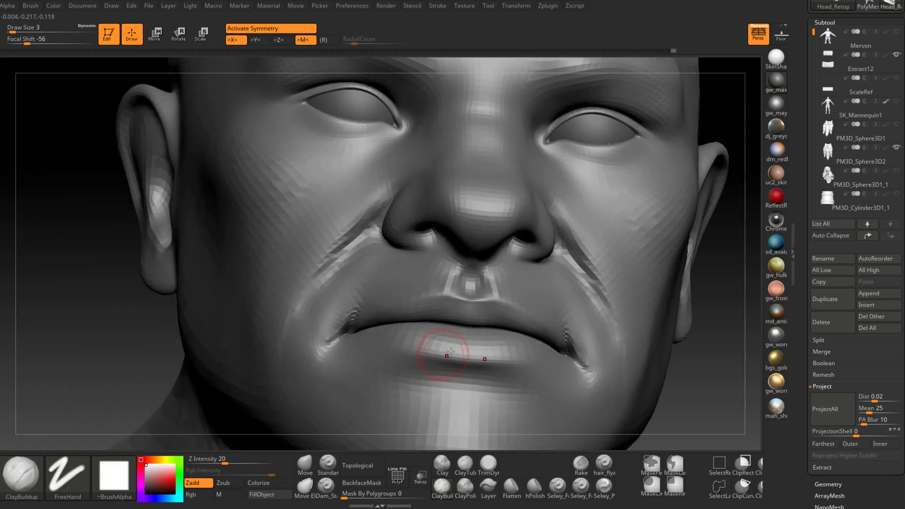
# - Define the upper lip border below the philtrum with ClayBuildup at draw size 1 and smooth it
pyautogui.moveTo(517, 311); pyautogui.dragTo(485, 309, button='right')
pyautogui.press('space')
pyautogui.moveTo(483, 309); pyautogui.dragTo(473, 303)
pyautogui.moveTo(487, 306); pyautogui.dragTo(509, 300, button='right')
pyautogui.keyDown('shift'); pyautogui.moveTo(509, 299); pyautogui.dragTo(501, 299); pyautogui.keyUp('shift')
pyautogui.moveTo(502, 299)
pyautogui.mouseDown(button='right')
pyautogui.moveTo(485, 297)
pyautogui.moveTo(526, 295)
pyautogui.mouseUp(button='right')
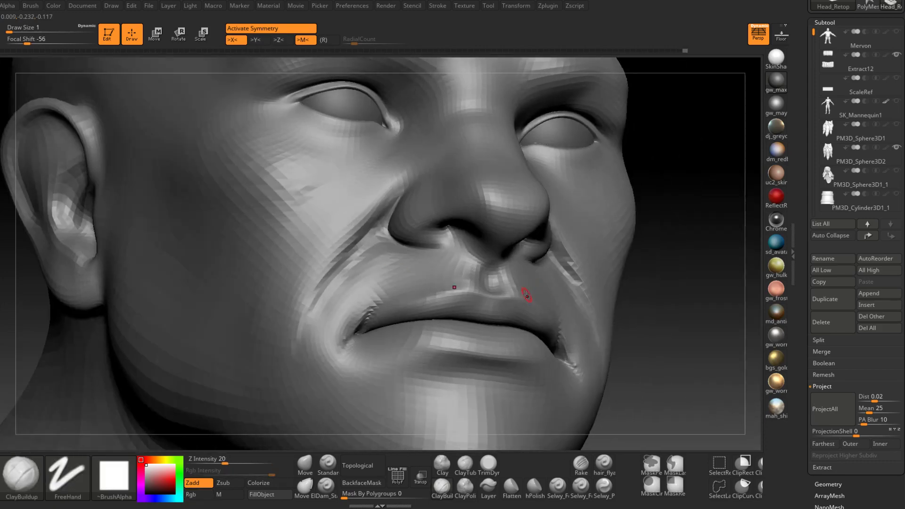
# - Switch to the Standard brush at draw size 1 and raise a crisp edge along the upper lip border
pyautogui.click(328, 464)
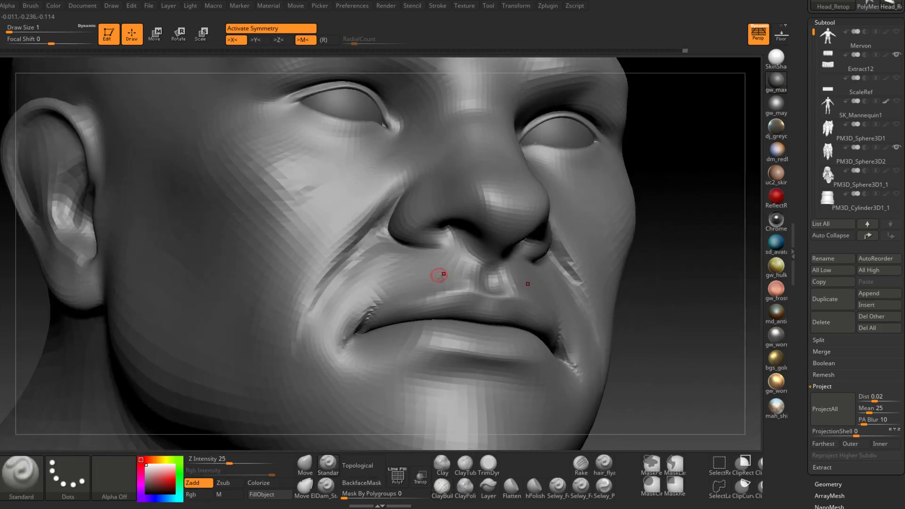
pyautogui.moveTo(455, 280)
pyautogui.mouseDown(button='right')
pyautogui.moveTo(469, 290)
pyautogui.moveTo(393, 313)
pyautogui.mouseUp(button='right')
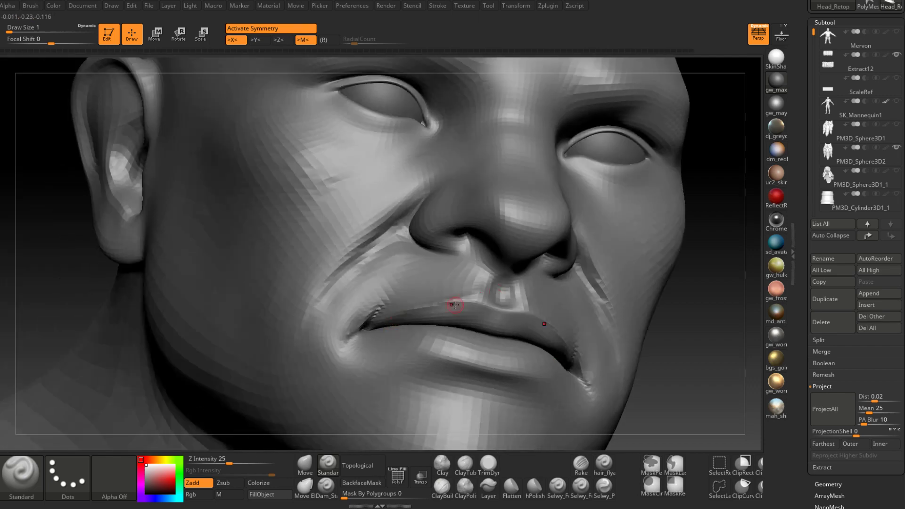
pyautogui.moveTo(477, 297); pyautogui.dragTo(521, 325, button='right')
# - Outline the lower edge of the lower lip with the Standard brush at draw size 1 and smooth its outer ends
pyautogui.rightClick(537, 401)
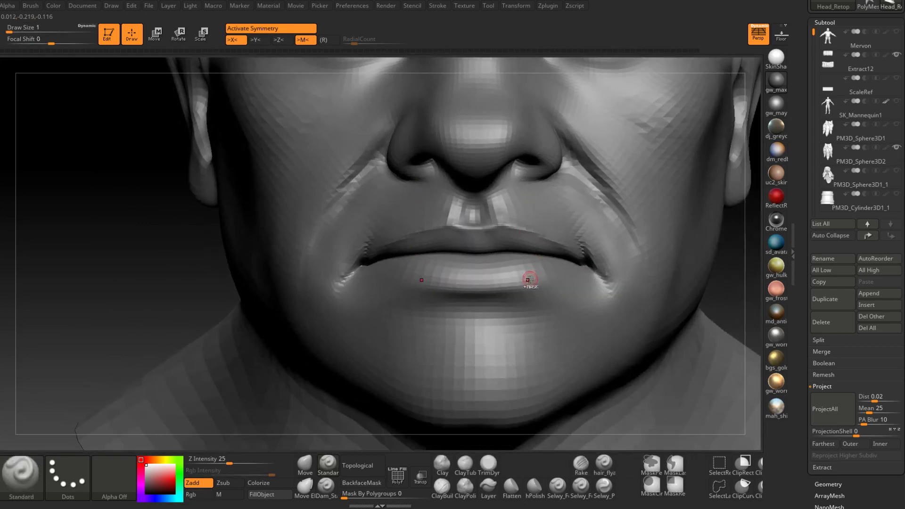
pyautogui.keyDown('ctrl'); pyautogui.moveTo(529, 279); pyautogui.dragTo(495, 288, button='right'); pyautogui.keyUp('ctrl')
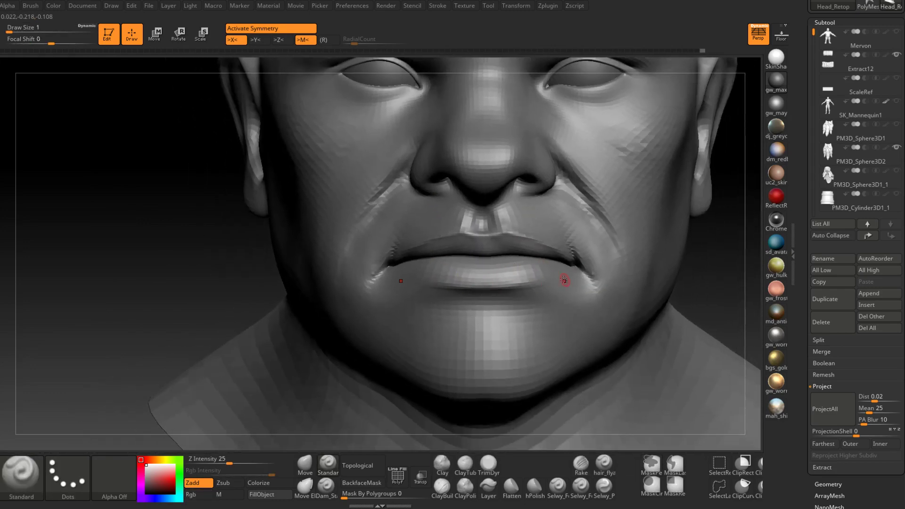
pyautogui.moveTo(540, 282); pyautogui.dragTo(586, 258, button='right')
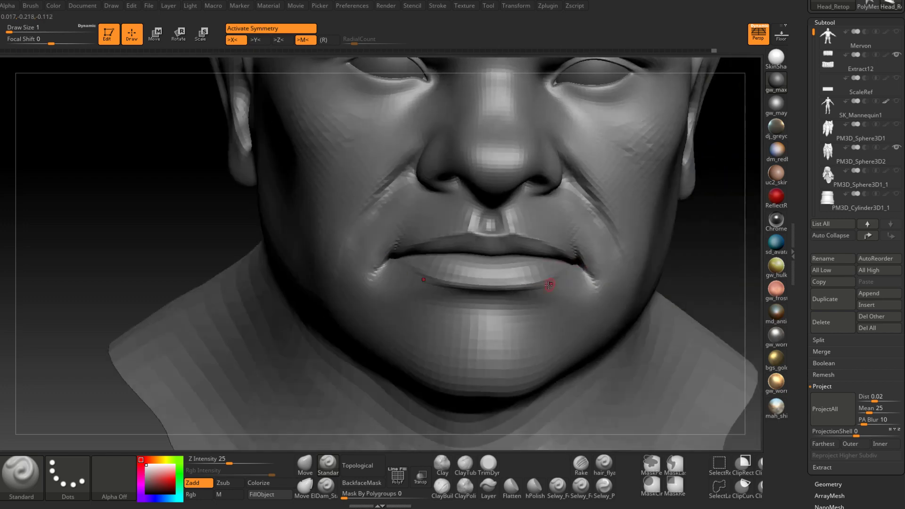
pyautogui.moveTo(549, 284); pyautogui.dragTo(516, 274, button='right')
pyautogui.moveTo(585, 278)
pyautogui.mouseDown(button='right')
pyautogui.moveTo(491, 290)
pyautogui.moveTo(542, 287)
pyautogui.mouseUp(button='right')
pyautogui.press('shift')
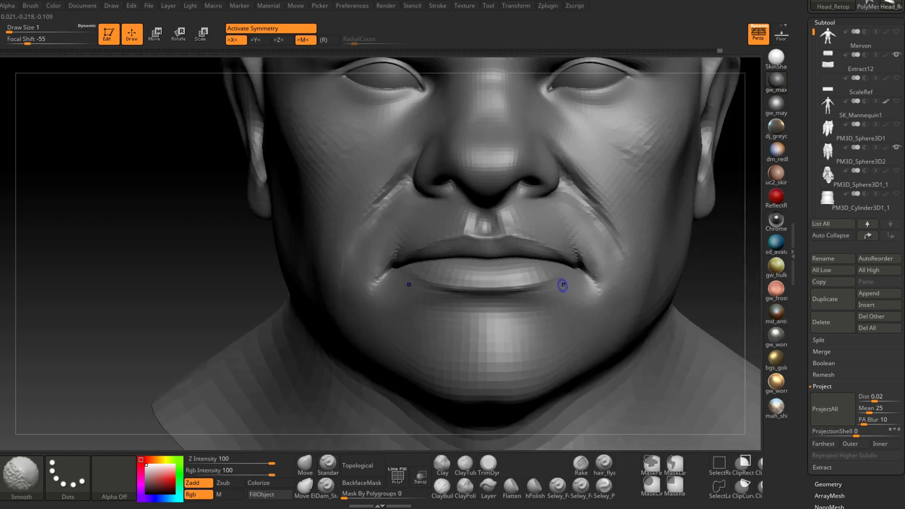
pyautogui.keyDown('shift'); pyautogui.moveTo(562, 285); pyautogui.dragTo(570, 284); pyautogui.keyUp('shift')
# - Set the draw size to 2 and soften the outer part of the lower lip edge
pyautogui.moveTo(573, 282); pyautogui.dragTo(555, 285, button='right')
pyautogui.press('space')
pyautogui.click(555, 285)
pyautogui.press('shift')
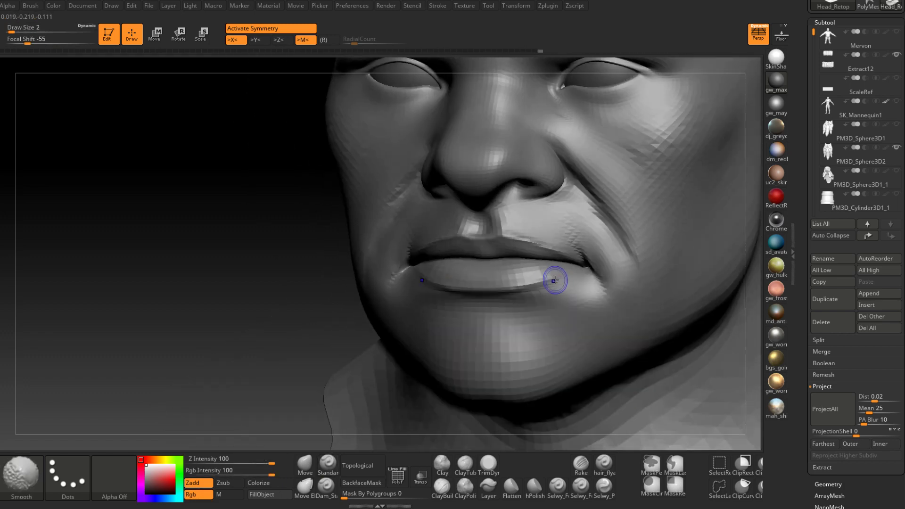
pyautogui.keyDown('shift'); pyautogui.moveTo(555, 281); pyautogui.dragTo(561, 275); pyautogui.keyUp('shift')
pyautogui.moveTo(590, 286)
pyautogui.mouseDown(button='right')
pyautogui.moveTo(610, 268)
pyautogui.moveTo(547, 283)
pyautogui.mouseUp(button='right')
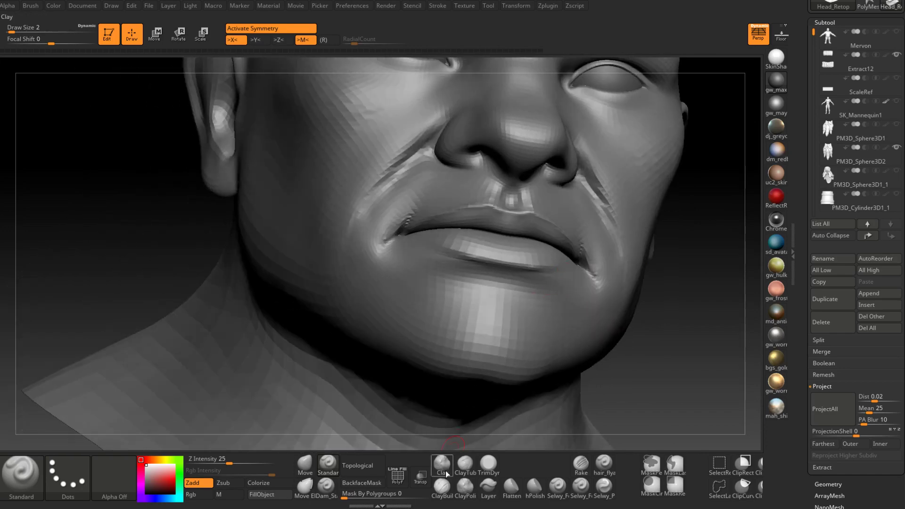
# - Fill the creases at the mouth corners with ClayBuildup at draw size 2 and smooth the folds beside them
pyautogui.click(442, 487)
pyautogui.moveTo(348, 264); pyautogui.dragTo(377, 253, button='right')
pyautogui.moveTo(391, 231); pyautogui.dragTo(377, 252)
pyautogui.moveTo(377, 253); pyautogui.dragTo(358, 250, button='right')
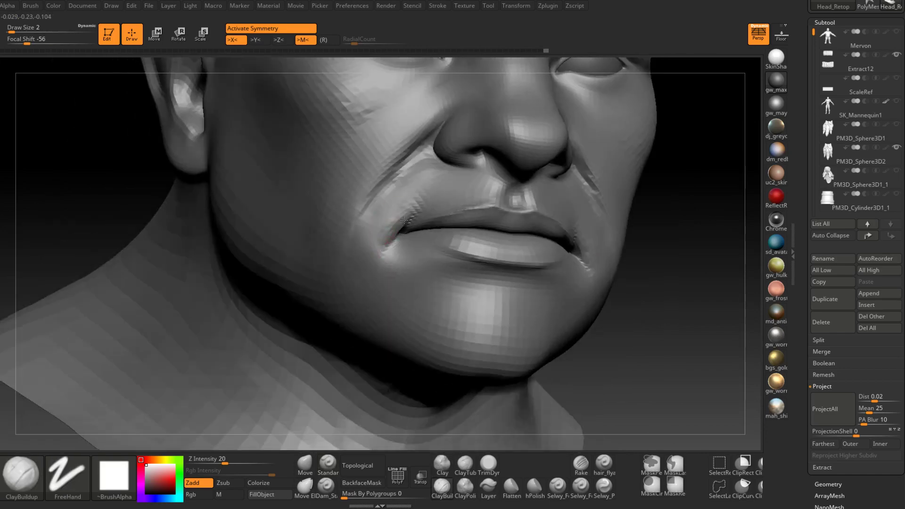
pyautogui.moveTo(399, 240); pyautogui.dragTo(402, 241, button='right')
pyautogui.keyDown('shift'); pyautogui.moveTo(388, 249); pyautogui.dragTo(387, 224); pyautogui.keyUp('shift')
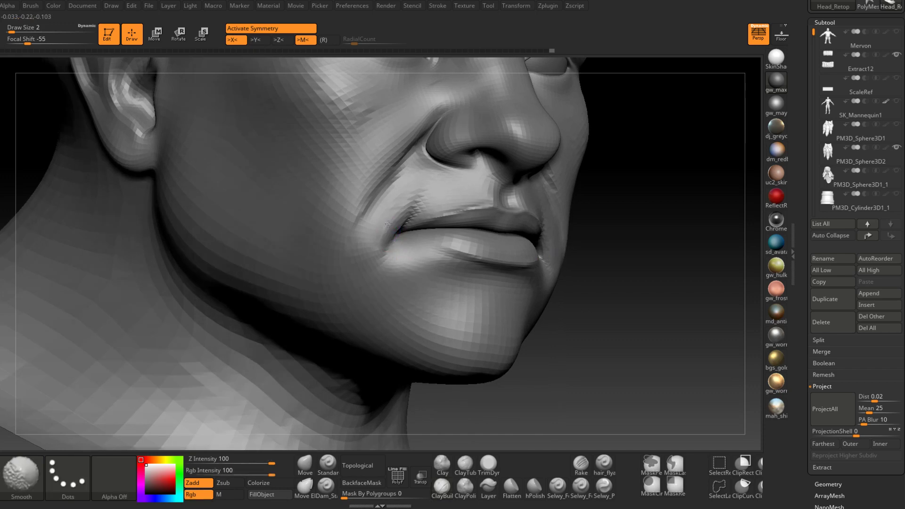
pyautogui.moveTo(381, 226); pyautogui.dragTo(339, 228, button='right')
pyautogui.moveTo(648, 212)
pyautogui.mouseDown(button='right')
pyautogui.moveTo(591, 210)
pyautogui.moveTo(487, 258)
pyautogui.mouseUp(button='right')
pyautogui.keyDown('shift'); pyautogui.moveTo(469, 268); pyautogui.dragTo(484, 302); pyautogui.keyUp('shift')
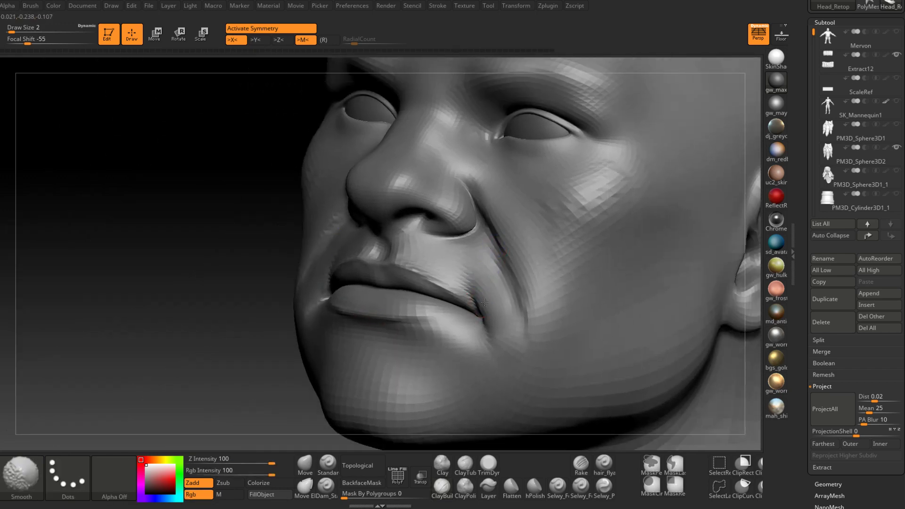
# - Carve the smile line down from the nostril with Dam_Standard at draw size 2 and smooth it
pyautogui.moveTo(485, 302); pyautogui.dragTo(471, 360, button='right')
pyautogui.click(326, 488)
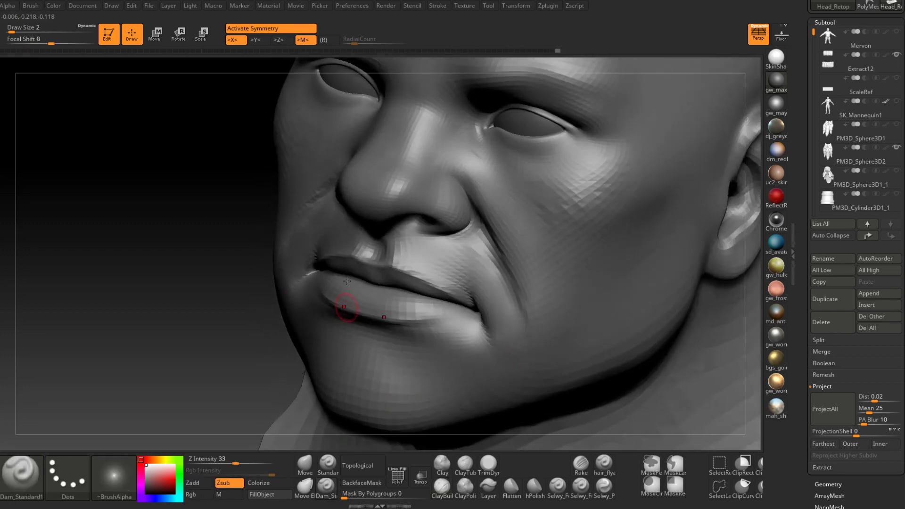
pyautogui.moveTo(344, 304)
pyautogui.mouseDown(button='right')
pyautogui.moveTo(354, 246)
pyautogui.moveTo(346, 220)
pyautogui.mouseUp(button='right')
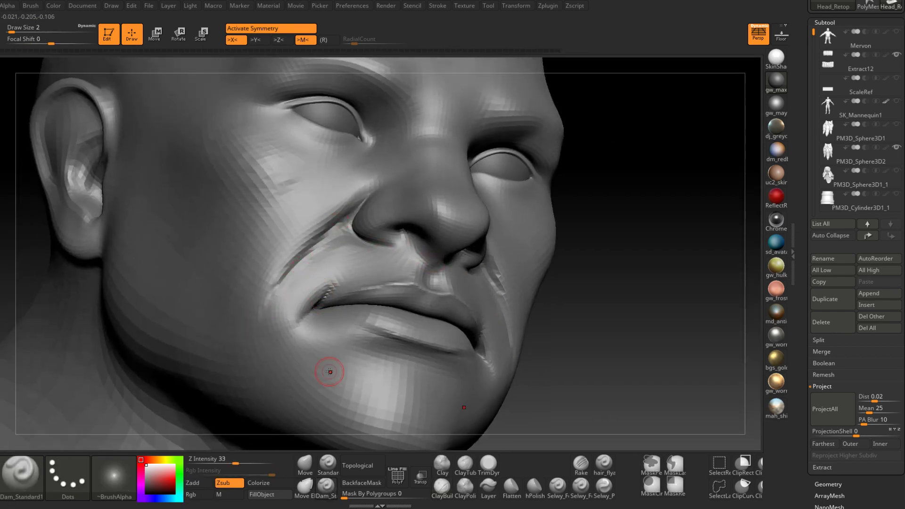
pyautogui.moveTo(329, 371); pyautogui.dragTo(323, 264, button='right')
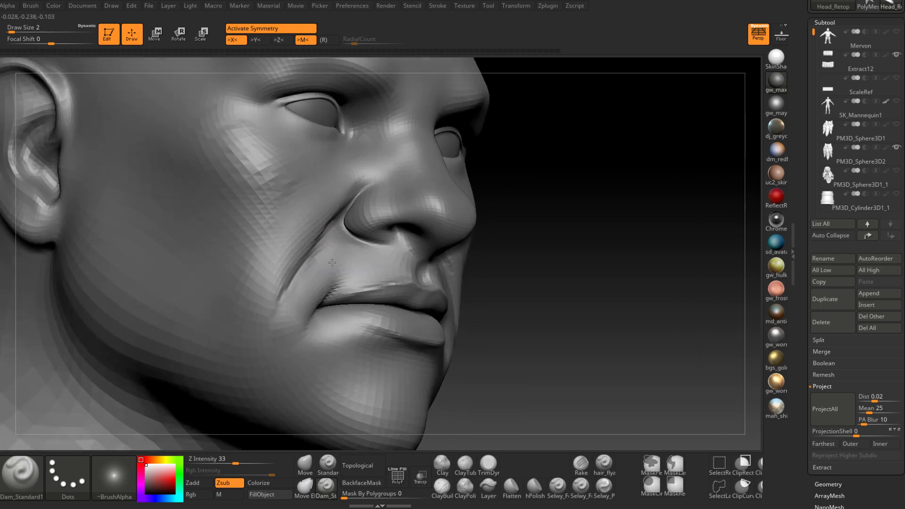
pyautogui.moveTo(321, 238); pyautogui.dragTo(279, 309)
pyautogui.moveTo(279, 309); pyautogui.dragTo(238, 302, button='right')
pyautogui.moveTo(322, 256)
pyautogui.keyDown('shift'); pyautogui.mouseDown()
pyautogui.moveTo(293, 288)
pyautogui.moveTo(303, 218)
pyautogui.moveTo(340, 206)
pyautogui.moveTo(289, 273)
pyautogui.moveTo(365, 194)
pyautogui.mouseUp(); pyautogui.keyUp('shift')
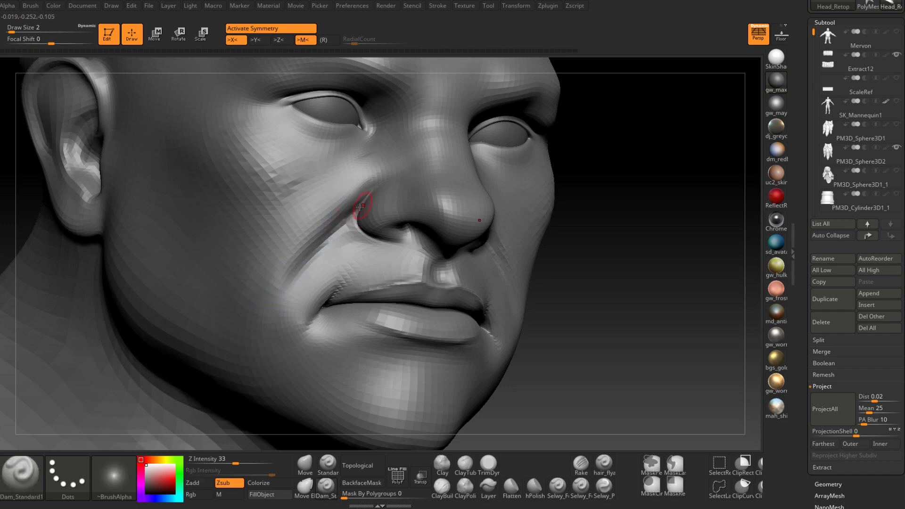
# - Smooth the lower end of the smile line into the cheek
pyautogui.moveTo(317, 274); pyautogui.dragTo(319, 254, button='right')
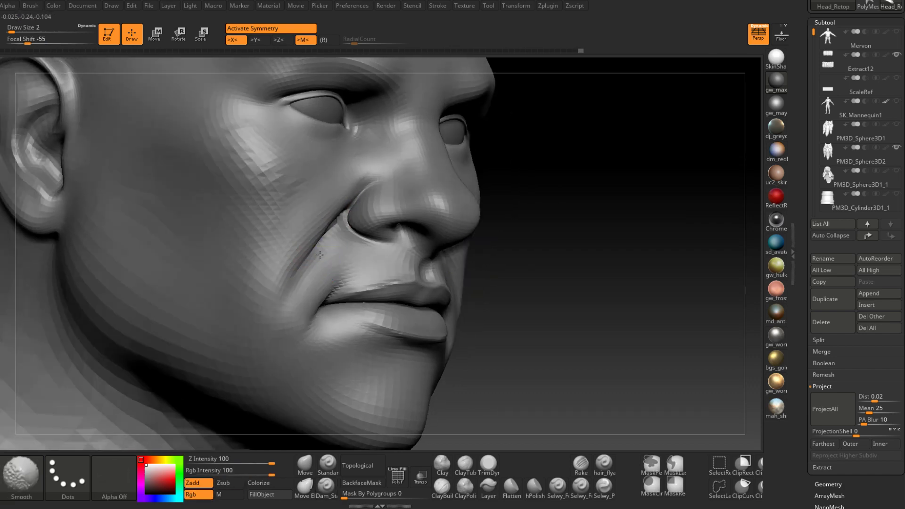
pyautogui.keyDown('shift'); pyautogui.moveTo(288, 298); pyautogui.dragTo(284, 304); pyautogui.keyUp('shift')
pyautogui.moveTo(286, 302); pyautogui.dragTo(267, 313, button='right')
pyautogui.moveTo(287, 347); pyautogui.dragTo(245, 332, button='right')
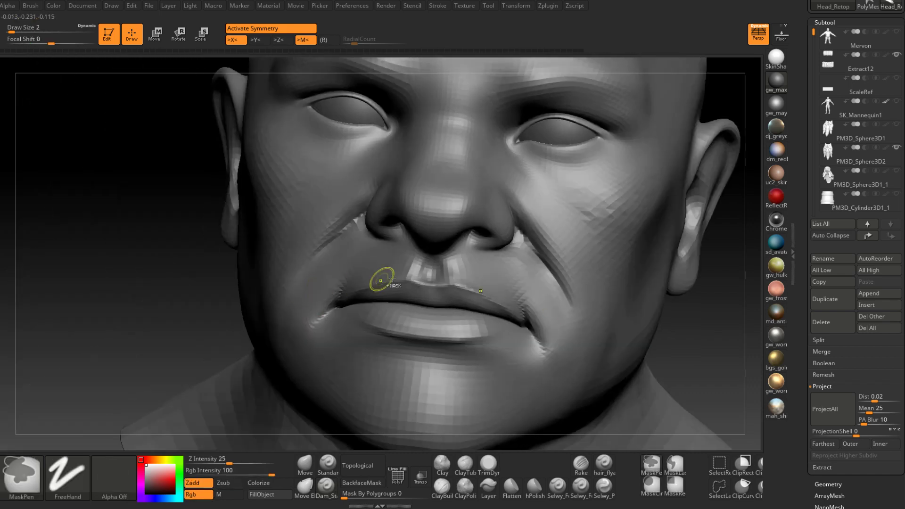
# - Set the Dam_Standard draw size to 4 and save the project
pyautogui.keyDown('ctrl'); pyautogui.moveTo(391, 280); pyautogui.dragTo(471, 265, button='right'); pyautogui.keyUp('ctrl')
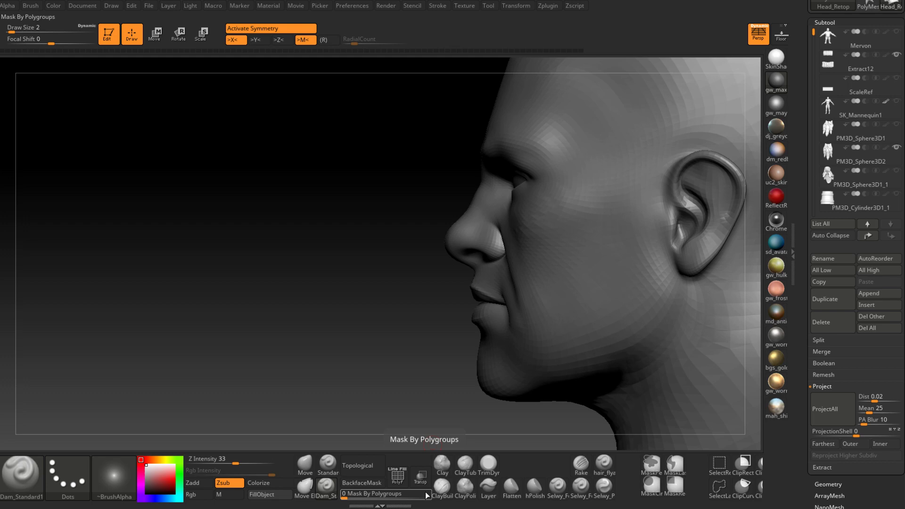
pyautogui.moveTo(499, 254); pyautogui.dragTo(558, 274, button='right')
pyautogui.moveTo(489, 304); pyautogui.dragTo(483, 283, button='right')
pyautogui.moveTo(414, 302)
pyautogui.keyDown('alt'); pyautogui.mouseDown(button='right')
pyautogui.moveTo(397, 254)
pyautogui.moveTo(363, 259)
pyautogui.moveTo(358, 248)
pyautogui.moveTo(359, 370)
pyautogui.mouseUp(button='right'); pyautogui.keyUp('alt')
pyautogui.press('space')
pyautogui.press('shift')
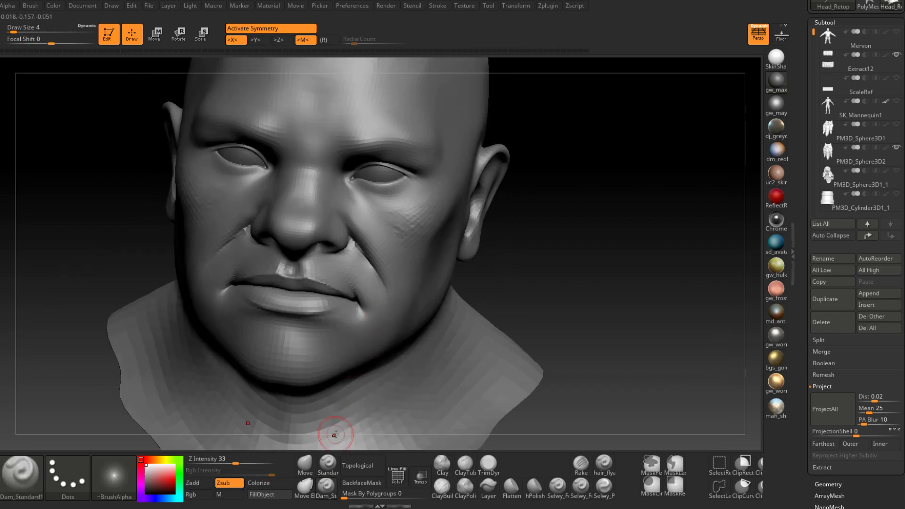
pyautogui.hotkey('ctrl', 's')
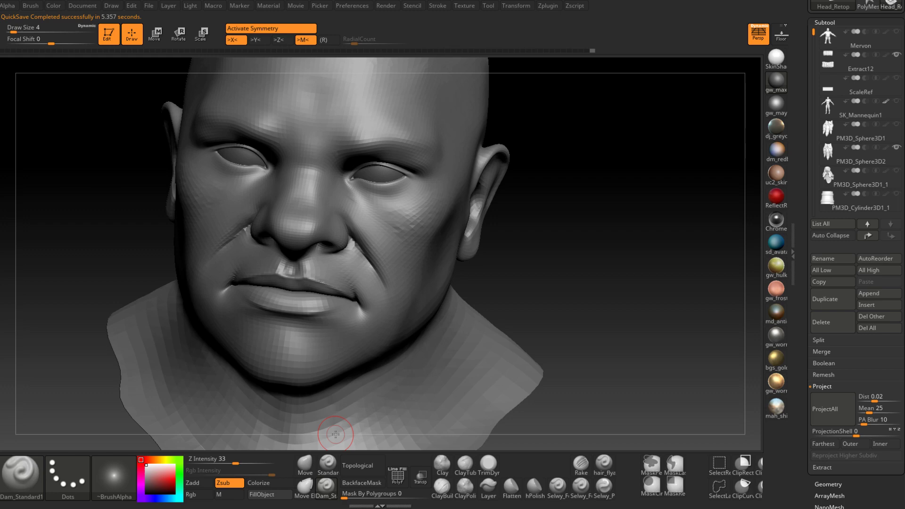
pyautogui.moveTo(383, 225); pyautogui.dragTo(436, 235, button='right')
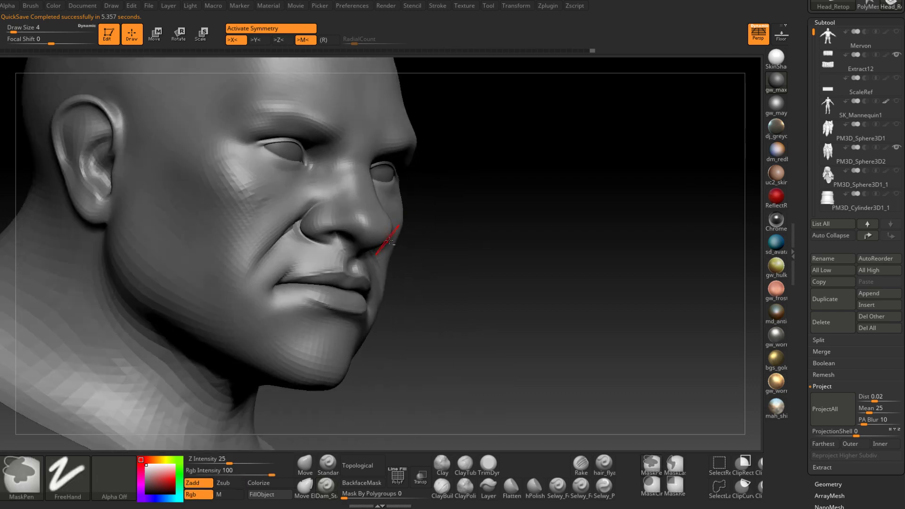
# - Carve a diagonal crease across the cheek from beside the nose with the Dam Standard brush and begin softening its lower end
pyautogui.keyDown('alt'); pyautogui.moveTo(410, 292); pyautogui.dragTo(517, 317, button='right'); pyautogui.keyUp('alt')
pyautogui.moveTo(379, 283); pyautogui.dragTo(412, 291, button='right')
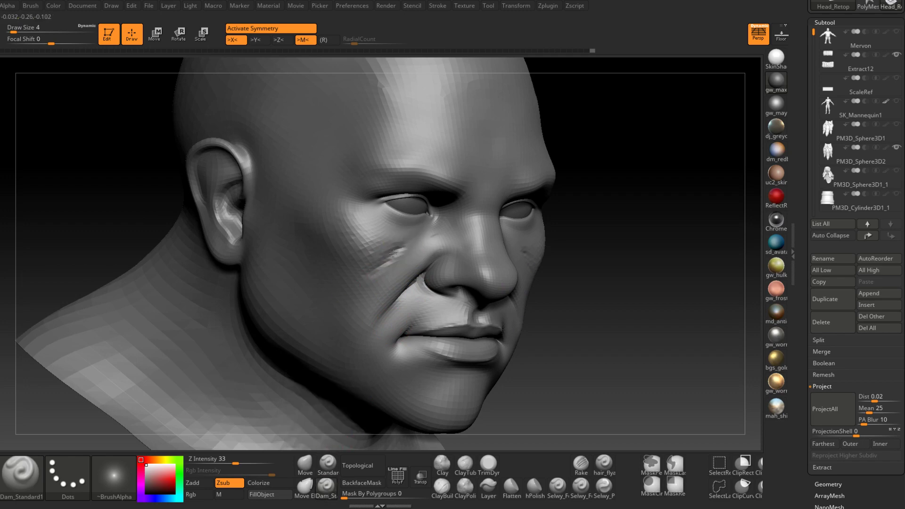
pyautogui.moveTo(340, 309); pyautogui.dragTo(315, 306, button='right')
pyautogui.moveTo(404, 249); pyautogui.dragTo(340, 296)
pyautogui.moveTo(340, 296); pyautogui.dragTo(379, 279, button='right')
pyautogui.keyDown('shift'); pyautogui.moveTo(352, 305); pyautogui.dragTo(378, 277); pyautogui.keyUp('shift')
# - Smooth the cheek crease between the inner eye corner and the cheekbone so it blends into the surrounding skin
pyautogui.moveTo(430, 233); pyautogui.dragTo(377, 239, button='right')
pyautogui.keyDown('shift'); pyautogui.moveTo(392, 252); pyautogui.dragTo(420, 233); pyautogui.keyUp('shift')
pyautogui.moveTo(421, 234); pyautogui.dragTo(450, 240, button='right')
pyautogui.keyDown('shift'); pyautogui.moveTo(406, 243); pyautogui.dragTo(374, 266); pyautogui.keyUp('shift')
pyautogui.moveTo(373, 266); pyautogui.dragTo(411, 262, button='right')
pyautogui.keyDown('shift'); pyautogui.moveTo(381, 257); pyautogui.dragTo(368, 267); pyautogui.keyUp('shift')
pyautogui.moveTo(405, 250); pyautogui.dragTo(376, 250, button='right')
pyautogui.moveTo(421, 225)
pyautogui.mouseDown(button='right')
pyautogui.moveTo(394, 268)
pyautogui.moveTo(411, 303)
pyautogui.mouseUp(button='right')
# - Set the draw size to 1 and smooth the thin crease just below the inner corner of the eye
pyautogui.press('space')
pyautogui.click(394, 271)
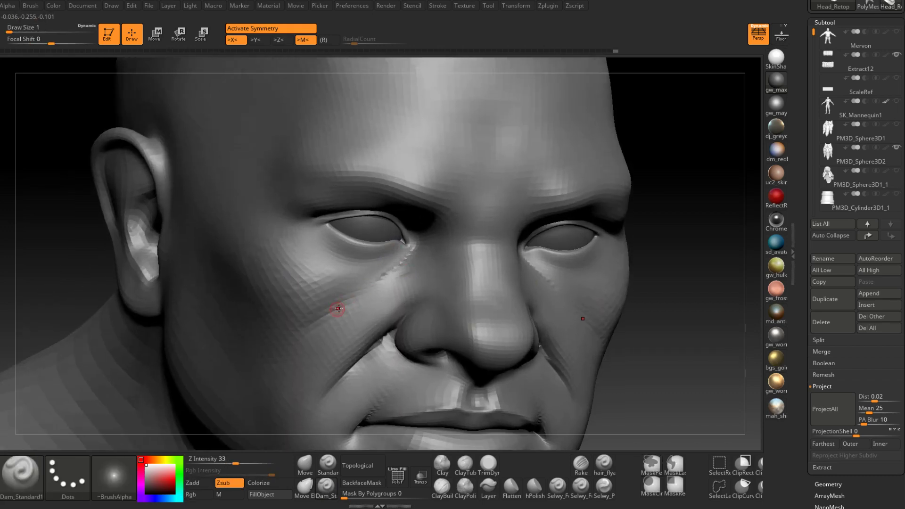
pyautogui.moveTo(393, 272); pyautogui.dragTo(370, 276, button='right')
pyautogui.moveTo(593, 291)
pyautogui.mouseDown(button='right')
pyautogui.moveTo(460, 266)
pyautogui.moveTo(462, 283)
pyautogui.moveTo(411, 260)
pyautogui.mouseUp(button='right')
pyautogui.press('shift')
pyautogui.keyDown('shift'); pyautogui.moveTo(447, 243); pyautogui.dragTo(441, 257); pyautogui.keyUp('shift')
# - Reshape the outer edge of the nostril wing where it meets the cheek, using the Move brush at draw sizes 3 and 2
pyautogui.moveTo(441, 264); pyautogui.dragTo(477, 278, button='right')
pyautogui.moveTo(477, 278)
pyautogui.keyDown('ctrl'); pyautogui.mouseDown(button='right')
pyautogui.moveTo(479, 253)
pyautogui.moveTo(436, 298)
pyautogui.moveTo(448, 312)
pyautogui.moveTo(476, 307)
pyautogui.moveTo(456, 334)
pyautogui.mouseUp(button='right'); pyautogui.keyUp('ctrl')
pyautogui.click(309, 461)
pyautogui.press('space')
pyautogui.moveTo(455, 334); pyautogui.dragTo(454, 333)
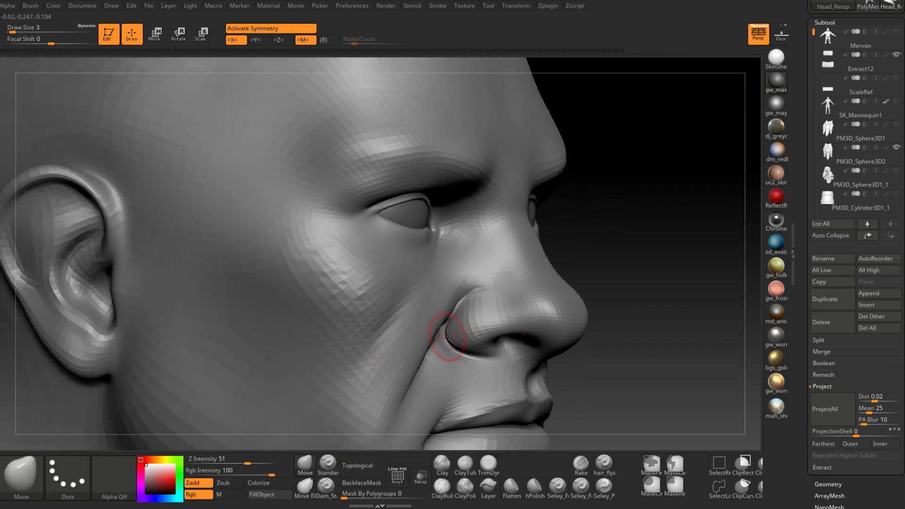
pyautogui.moveTo(454, 332); pyautogui.dragTo(465, 339, button='right')
pyautogui.moveTo(465, 339); pyautogui.dragTo(462, 338)
pyautogui.moveTo(462, 339)
pyautogui.mouseDown(button='right')
pyautogui.moveTo(440, 335)
pyautogui.moveTo(459, 336)
pyautogui.moveTo(447, 328)
pyautogui.mouseUp(button='right')
pyautogui.press('space')
pyautogui.moveTo(454, 329); pyautogui.dragTo(451, 329)
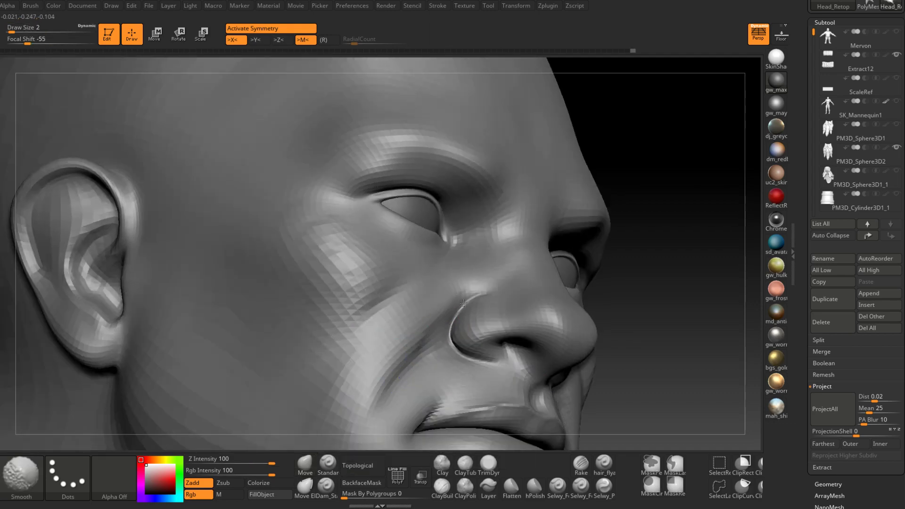
# - Smooth the nasolabial fold and recut it from the nostril wing toward the mouth corner with Dam Standard at draw size 2
pyautogui.keyDown('shift'); pyautogui.moveTo(411, 356); pyautogui.dragTo(406, 376); pyautogui.keyUp('shift')
pyautogui.moveTo(405, 376); pyautogui.dragTo(445, 355, button='right')
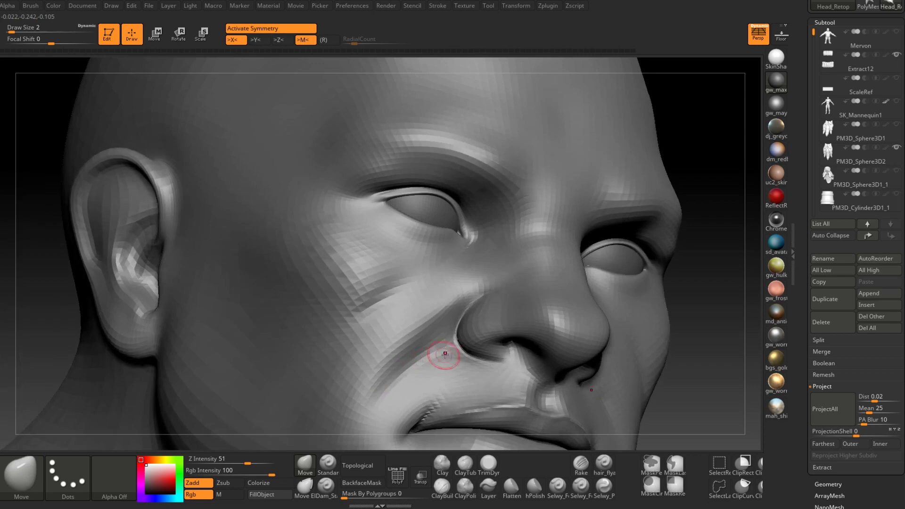
pyautogui.click(326, 486)
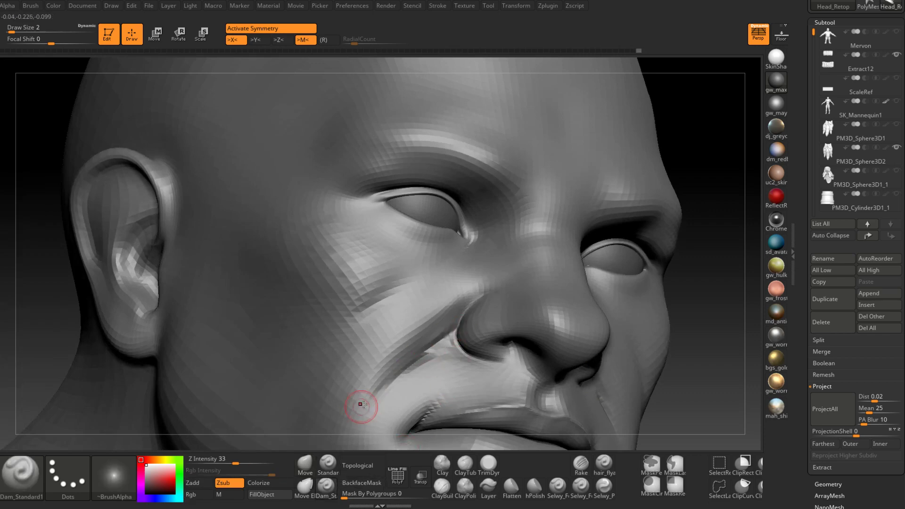
pyautogui.moveTo(433, 343); pyautogui.dragTo(353, 419)
pyautogui.moveTo(435, 370)
pyautogui.mouseDown(button='right')
pyautogui.moveTo(461, 369)
pyautogui.moveTo(430, 357)
pyautogui.mouseUp(button='right')
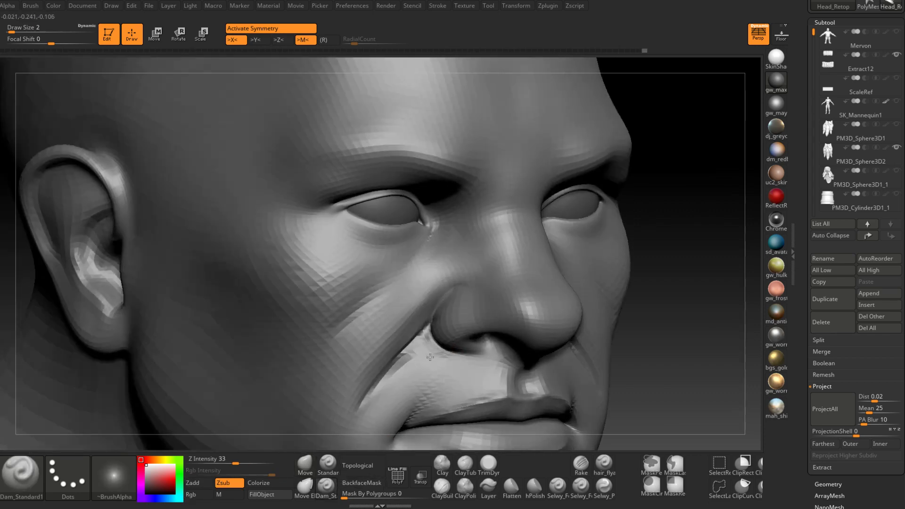
pyautogui.moveTo(429, 347)
pyautogui.keyDown('shift'); pyautogui.mouseDown()
pyautogui.moveTo(387, 377)
pyautogui.moveTo(362, 417)
pyautogui.mouseUp(); pyautogui.keyUp('shift')
pyautogui.keyDown('alt'); pyautogui.moveTo(375, 396); pyautogui.dragTo(410, 308, button='right'); pyautogui.keyUp('alt')
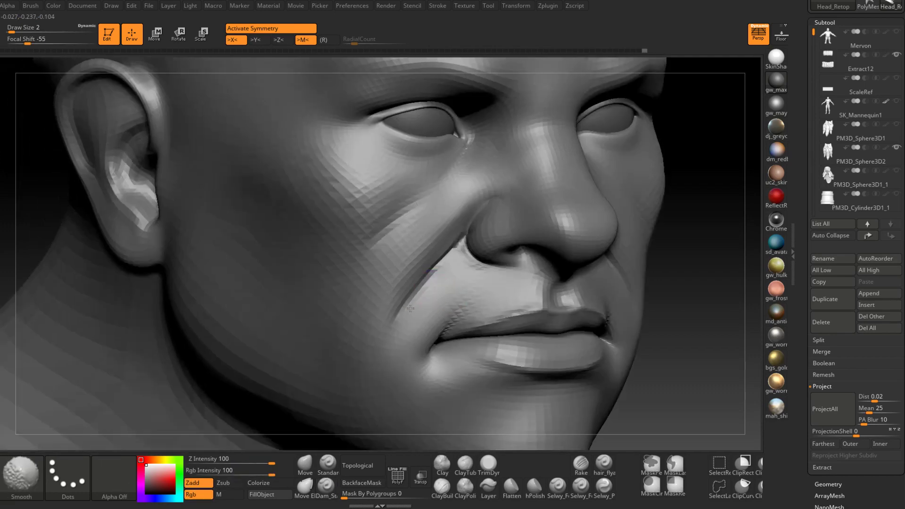
pyautogui.keyDown('shift'); pyautogui.moveTo(410, 308); pyautogui.dragTo(393, 343); pyautogui.keyUp('shift')
# - Carve the fold line up around the top of the nostril wing with Dam Standard and smooth its upper end
pyautogui.moveTo(436, 260)
pyautogui.mouseDown()
pyautogui.moveTo(464, 217)
pyautogui.moveTo(501, 191)
pyautogui.mouseUp()
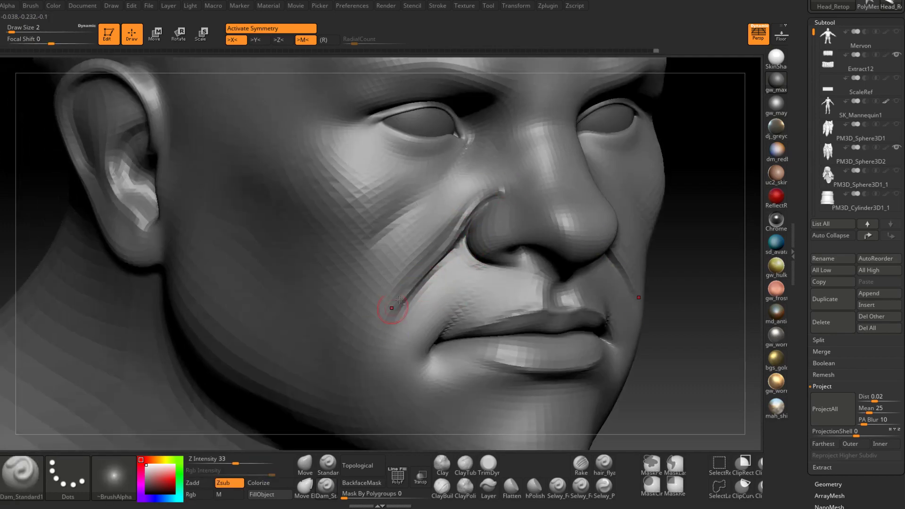
pyautogui.press('shift')
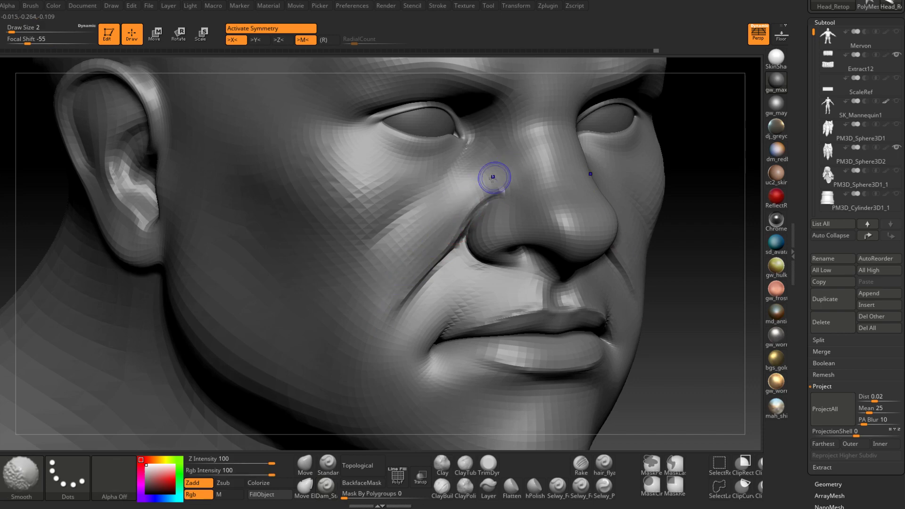
pyautogui.keyDown('shift'); pyautogui.moveTo(494, 178); pyautogui.dragTo(496, 182); pyautogui.keyUp('shift')
pyautogui.moveTo(494, 182); pyautogui.dragTo(505, 182, button='right')
pyautogui.press('shift')
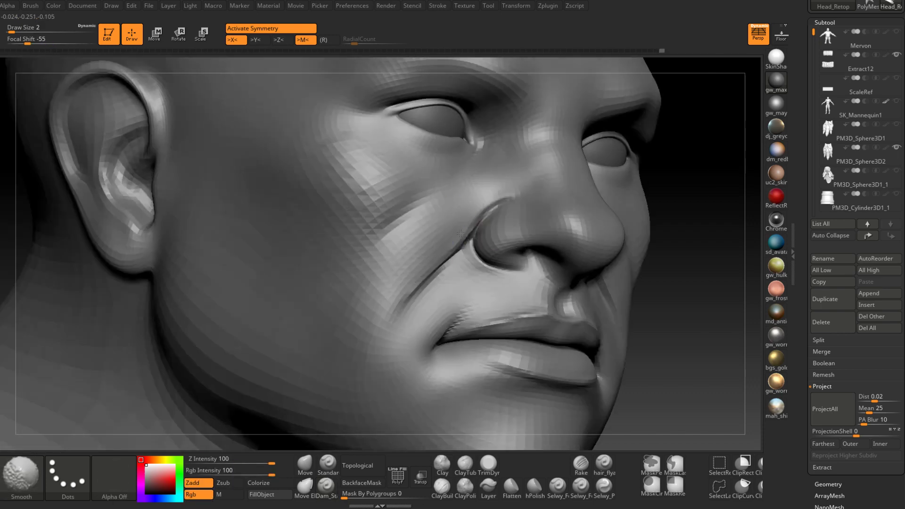
pyautogui.press('shift')
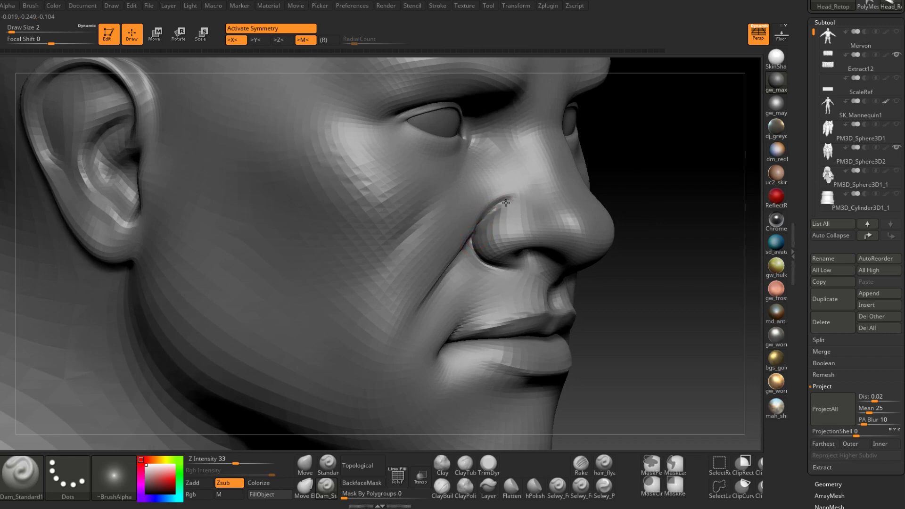
pyautogui.moveTo(499, 212); pyautogui.dragTo(506, 202)
pyautogui.moveTo(527, 205); pyautogui.dragTo(538, 205, button='right')
pyautogui.press('shift')
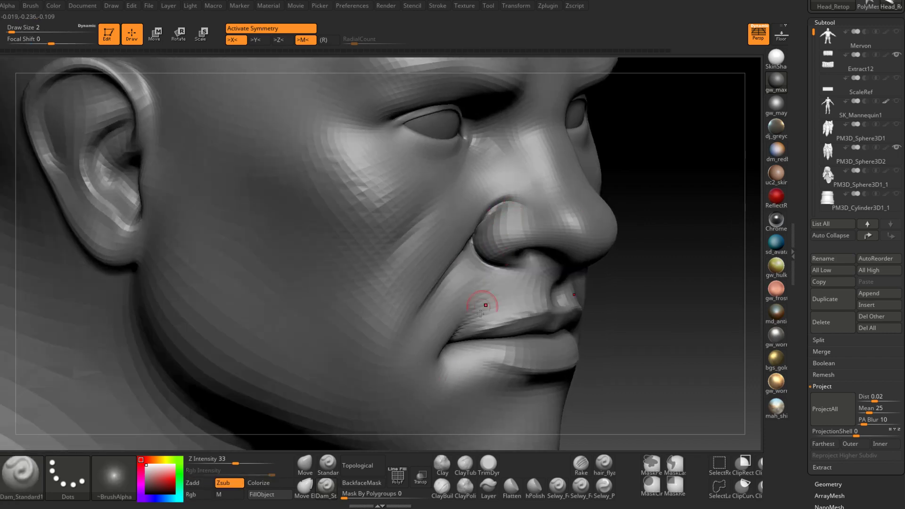
# - Add volume along the upper rear of the nostril wing with the ClayBuildup brush and smooth the added clay
pyautogui.press('b')
pyautogui.press('c')
pyautogui.press('b')
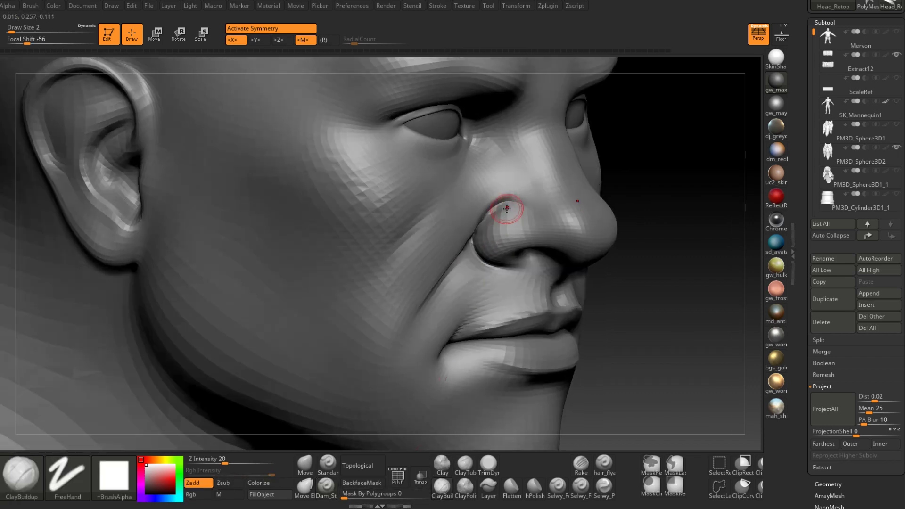
pyautogui.moveTo(507, 207); pyautogui.dragTo(484, 229)
pyautogui.moveTo(488, 224); pyautogui.dragTo(498, 220, button='right')
pyautogui.keyDown('shift'); pyautogui.moveTo(498, 220); pyautogui.dragTo(491, 232); pyautogui.keyUp('shift')
pyautogui.moveTo(489, 246); pyautogui.dragTo(457, 262, button='right')
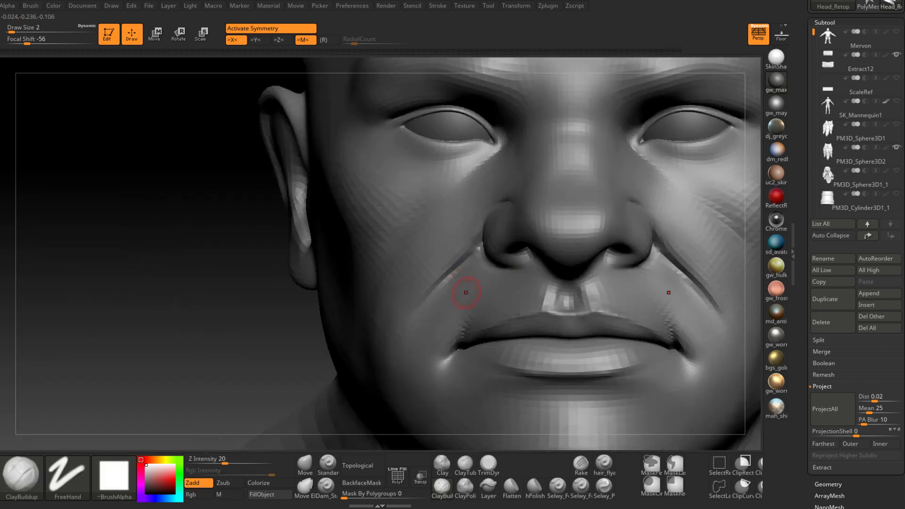
pyautogui.moveTo(466, 292); pyautogui.dragTo(497, 287, button='right')
# - Carve a fine crease around the back of the nostril wing with Dam Standard at draw size 1
pyautogui.click(329, 486)
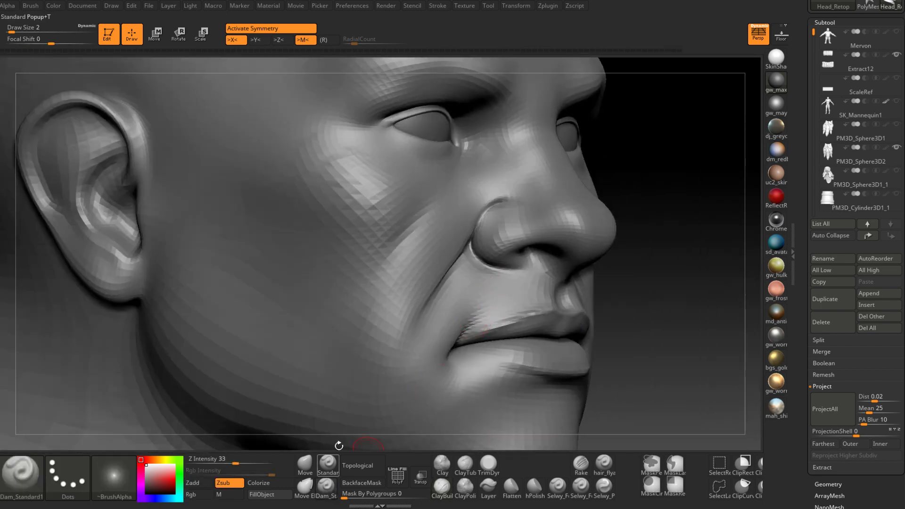
pyautogui.keyDown('ctrl'); pyautogui.moveTo(497, 196); pyautogui.dragTo(495, 214, button='right'); pyautogui.keyUp('ctrl')
pyautogui.press('space')
pyautogui.click(493, 213)
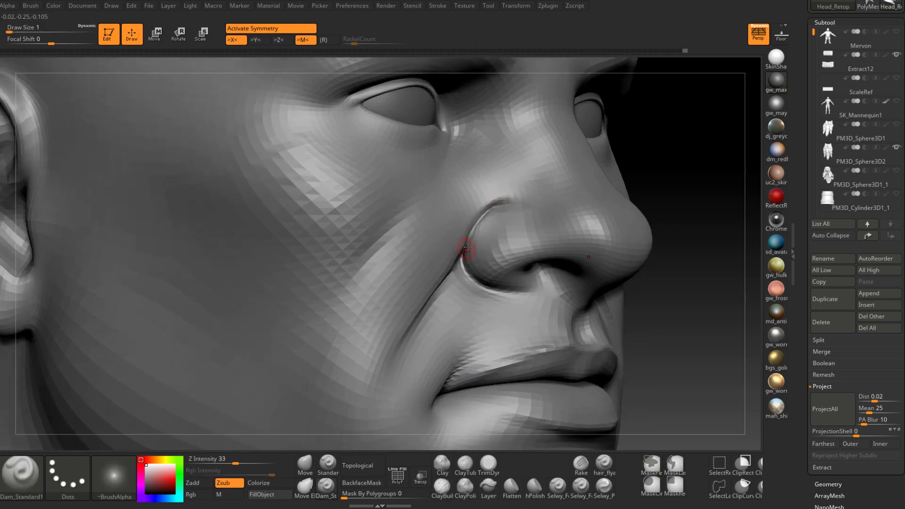
pyautogui.moveTo(466, 248); pyautogui.dragTo(460, 278)
pyautogui.moveTo(485, 243); pyautogui.dragTo(468, 239, button='right')
pyautogui.moveTo(465, 255); pyautogui.dragTo(489, 215)
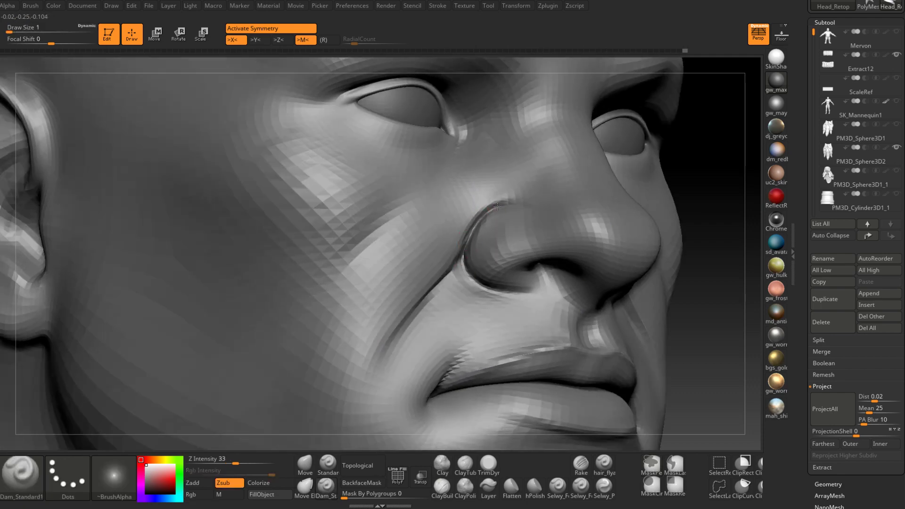
pyautogui.moveTo(469, 269); pyautogui.dragTo(465, 257, button='right')
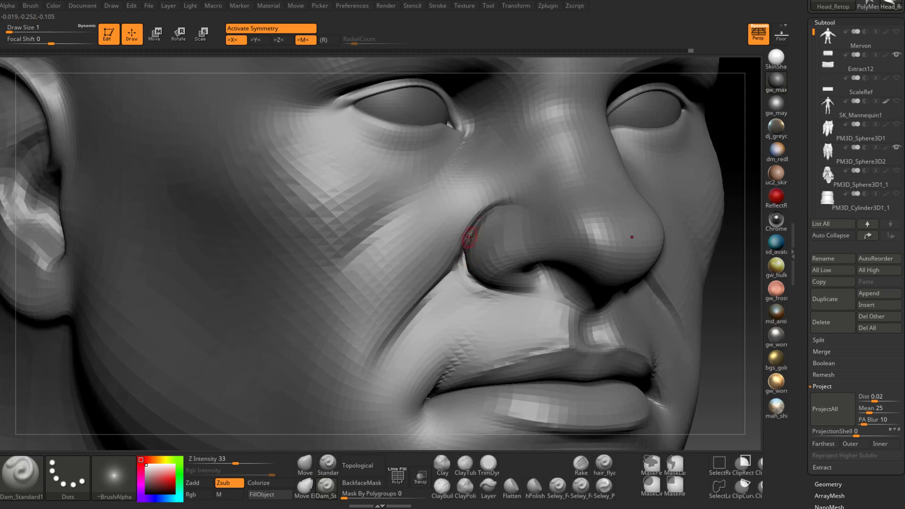
# - Smooth the crease behind the nostril wing and recut the short section where it joins the nasolabial fold
pyautogui.keyDown('shift'); pyautogui.moveTo(485, 217); pyautogui.dragTo(457, 253); pyautogui.keyUp('shift')
pyautogui.moveTo(441, 263); pyautogui.dragTo(428, 296, button='right')
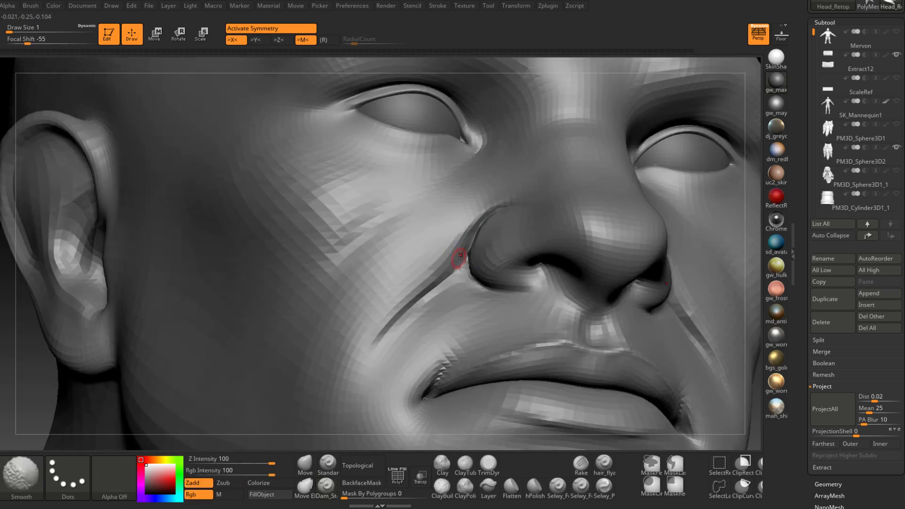
pyautogui.moveTo(478, 231); pyautogui.dragTo(466, 246)
pyautogui.moveTo(467, 246); pyautogui.dragTo(438, 259, button='right')
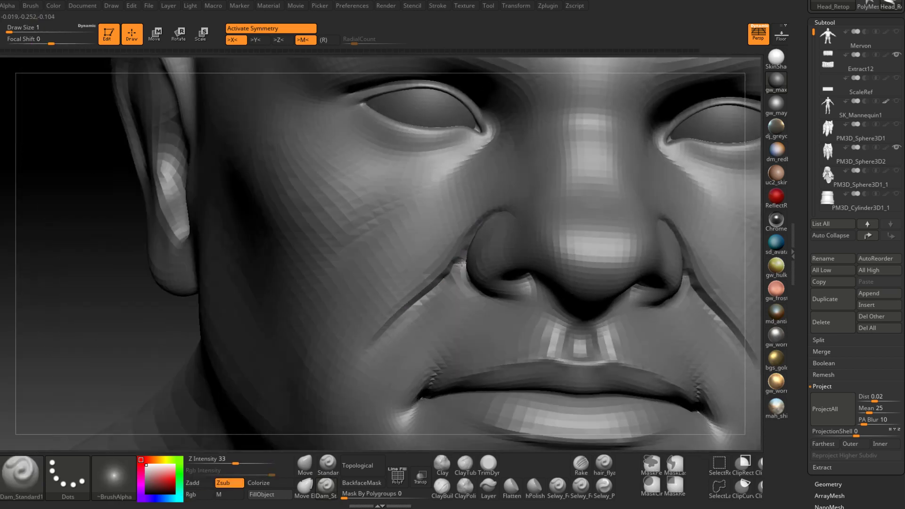
# - Smooth the nasolabial fold along its length from the nostril wing down to its lower end beside the mouth
pyautogui.keyDown('shift'); pyautogui.moveTo(445, 265); pyautogui.dragTo(418, 293); pyautogui.keyUp('shift')
pyautogui.moveTo(418, 293)
pyautogui.mouseDown(button='right')
pyautogui.moveTo(457, 278)
pyautogui.moveTo(455, 266)
pyautogui.mouseUp(button='right')
pyautogui.keyDown('shift'); pyautogui.moveTo(454, 266); pyautogui.dragTo(425, 293); pyautogui.keyUp('shift')
pyautogui.moveTo(434, 296); pyautogui.dragTo(419, 301, button='right')
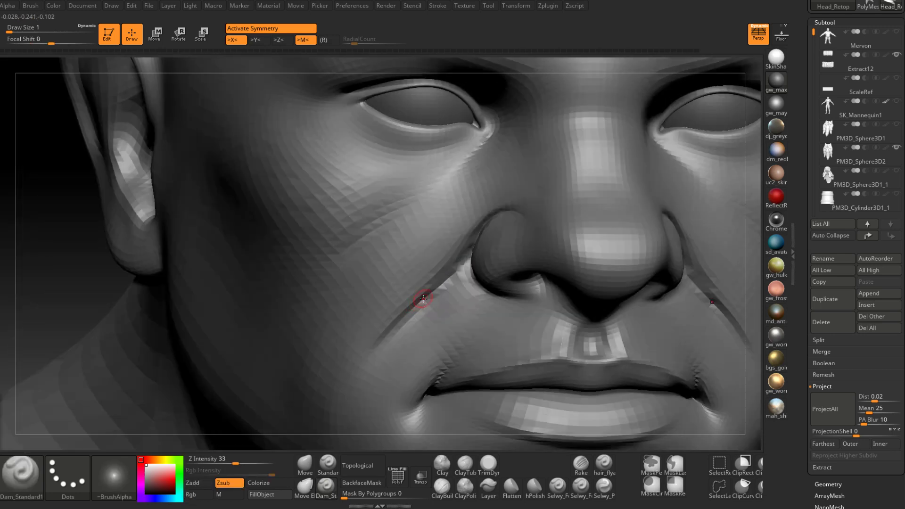
pyautogui.moveTo(436, 282)
pyautogui.keyDown('shift'); pyautogui.mouseDown()
pyautogui.moveTo(363, 350)
pyautogui.moveTo(382, 340)
pyautogui.mouseUp(); pyautogui.keyUp('shift')
pyautogui.moveTo(413, 310); pyautogui.dragTo(427, 311, button='right')
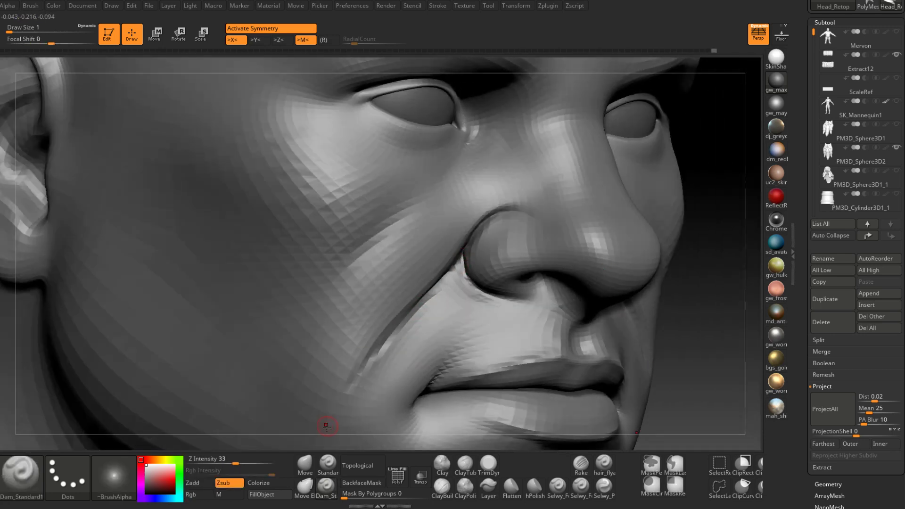
pyautogui.press('shift')
pyautogui.keyDown('shift'); pyautogui.moveTo(364, 381); pyautogui.dragTo(383, 351); pyautogui.keyUp('shift')
pyautogui.moveTo(339, 424); pyautogui.dragTo(362, 393, button='right')
pyautogui.press('shift')
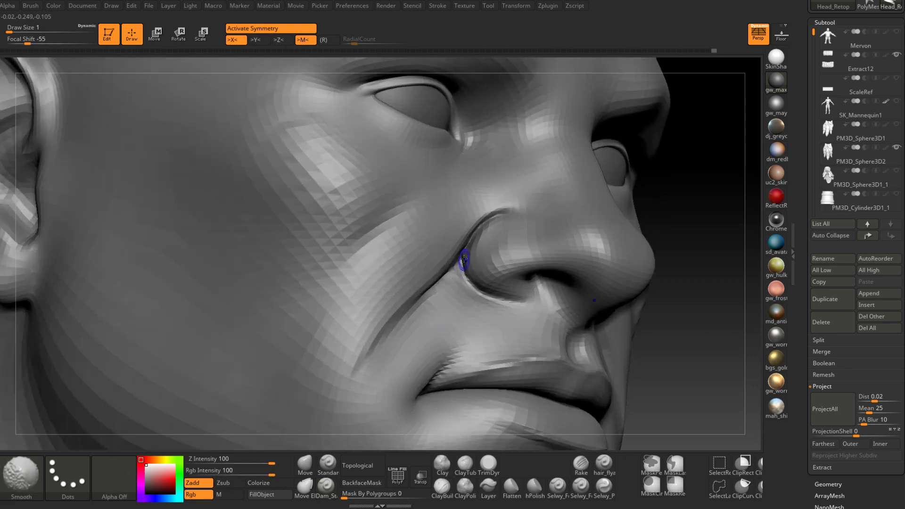
# - Smooth the groove around the rear and lower edge of the nostril wing
pyautogui.moveTo(472, 290); pyautogui.dragTo(470, 287, button='right')
pyautogui.keyDown('shift'); pyautogui.moveTo(470, 250); pyautogui.dragTo(495, 289); pyautogui.keyUp('shift')
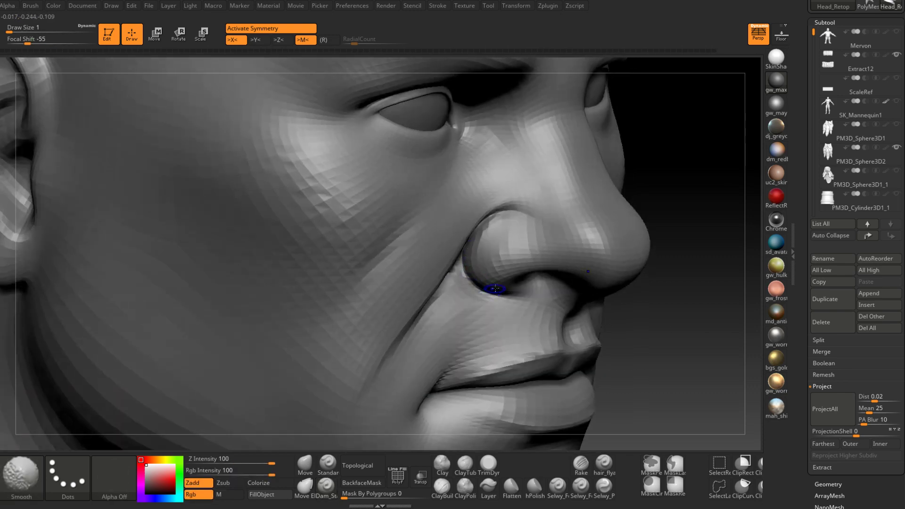
pyautogui.moveTo(495, 289); pyautogui.dragTo(469, 262, button='right')
pyautogui.keyDown('shift'); pyautogui.moveTo(465, 262); pyautogui.dragTo(500, 293); pyautogui.keyUp('shift')
pyautogui.moveTo(505, 294)
pyautogui.keyDown('ctrl'); pyautogui.mouseDown(button='right')
pyautogui.moveTo(495, 245)
pyautogui.moveTo(565, 264)
pyautogui.mouseUp(button='right'); pyautogui.keyUp('ctrl')
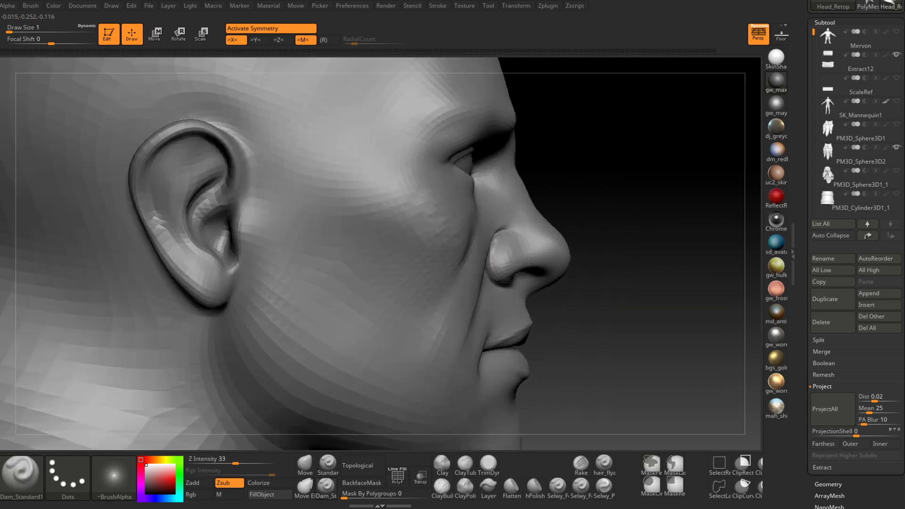
# - Build up the side of the nostril wing in profile view with a ClayBuildup stroke
pyautogui.click(447, 483)
pyautogui.moveTo(511, 291); pyautogui.dragTo(491, 232)
pyautogui.keyDown('alt'); pyautogui.moveTo(492, 235); pyautogui.dragTo(433, 264, button='right'); pyautogui.keyUp('alt')
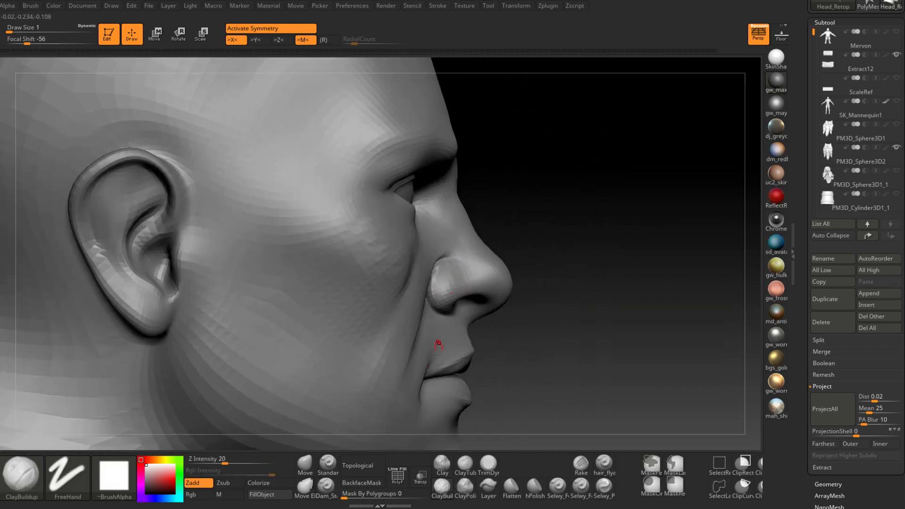
# - Lower the subdivision level and reshape the nostril wings from the front with the Move brush at draw size 4
pyautogui.click(307, 467)
pyautogui.hotkey('shift', 'd')
pyautogui.press('space')
pyautogui.moveTo(442, 258); pyautogui.dragTo(451, 259)
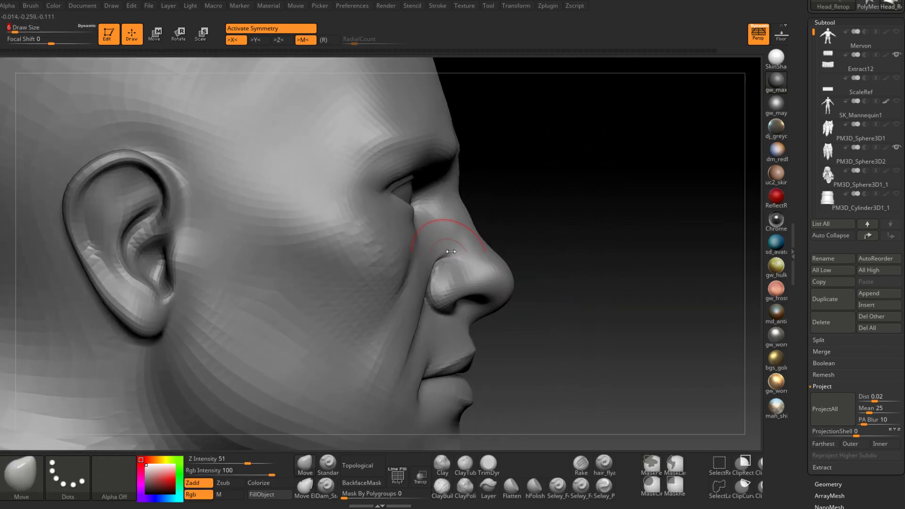
pyautogui.hotkey('shift', 'd')
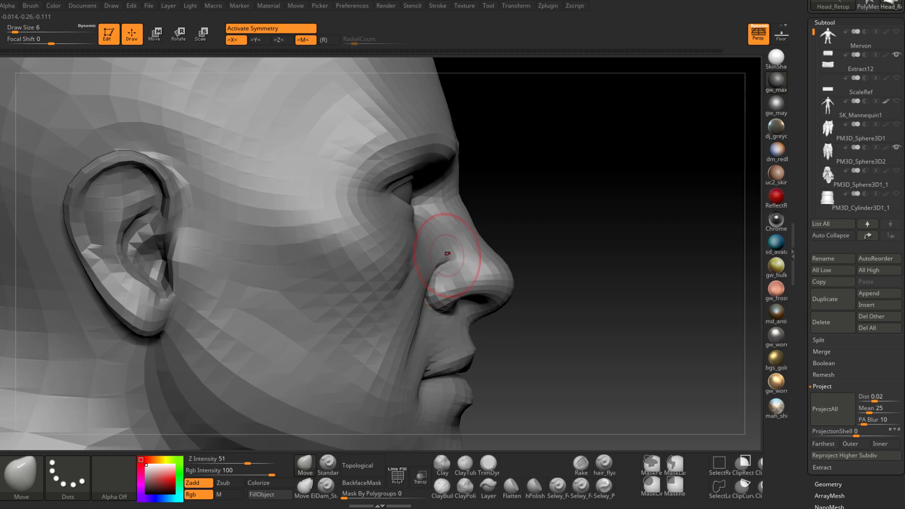
pyautogui.moveTo(584, 269); pyautogui.dragTo(452, 279)
pyautogui.press('space')
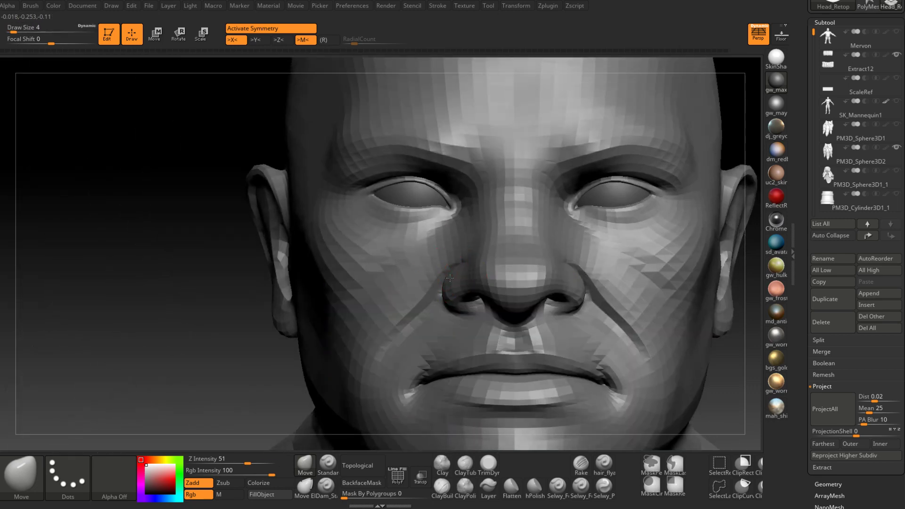
pyautogui.moveTo(451, 277); pyautogui.dragTo(453, 277, button='right')
pyautogui.press('space')
pyautogui.moveTo(451, 277); pyautogui.dragTo(445, 295)
pyautogui.moveTo(445, 295)
pyautogui.mouseDown(button='right')
pyautogui.moveTo(369, 282)
pyautogui.moveTo(454, 328)
pyautogui.moveTo(432, 333)
pyautogui.moveTo(448, 284)
pyautogui.moveTo(511, 299)
pyautogui.mouseUp(button='right')
# - Return to the higher subdivision level and build up the top of the nostril wing with ClayBuildup at draw size 2
pyautogui.click(336, 486)
pyautogui.press('d')
pyautogui.click(442, 487)
pyautogui.press('space')
pyautogui.moveTo(458, 285); pyautogui.dragTo(445, 270)
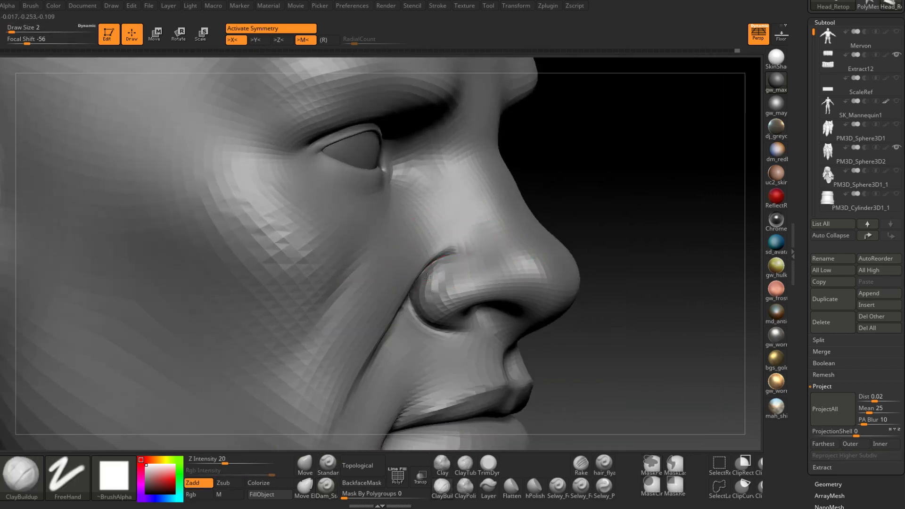
pyautogui.moveTo(455, 270); pyautogui.dragTo(424, 281, button='right')
pyautogui.moveTo(475, 267); pyautogui.dragTo(445, 279)
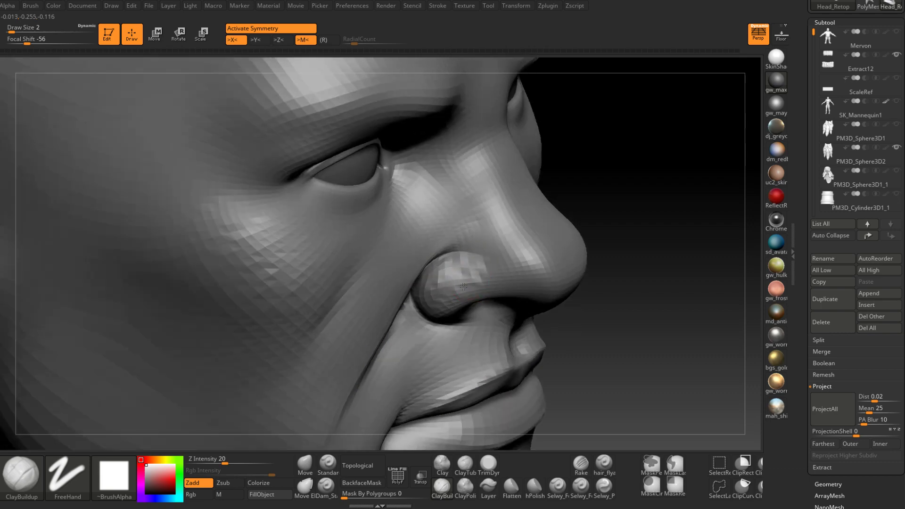
# - Smooth the new clay on the nostril wing and check the face from the opposite side
pyautogui.moveTo(420, 310)
pyautogui.mouseDown(button='right')
pyautogui.moveTo(446, 273)
pyautogui.moveTo(439, 289)
pyautogui.mouseUp(button='right')
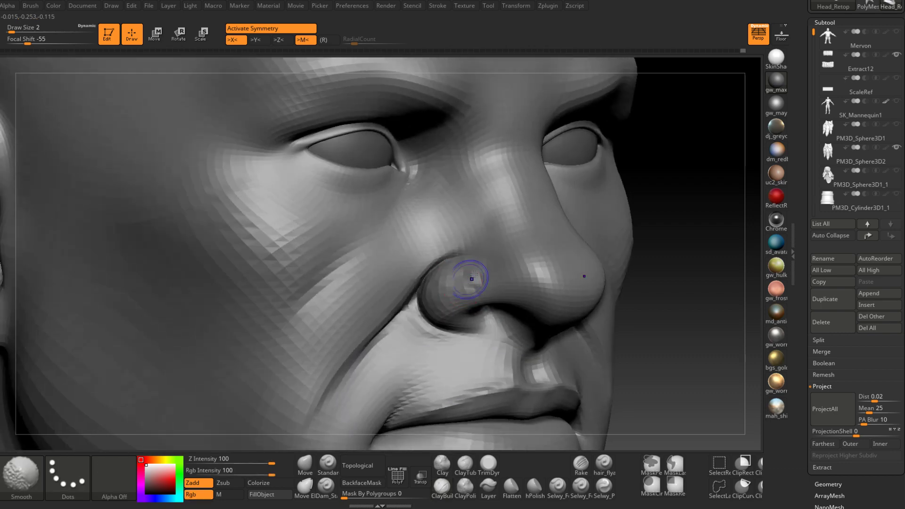
pyautogui.moveTo(471, 279)
pyautogui.keyDown('shift'); pyautogui.mouseDown()
pyautogui.moveTo(470, 259)
pyautogui.moveTo(480, 285)
pyautogui.mouseUp(); pyautogui.keyUp('shift')
pyautogui.moveTo(479, 284); pyautogui.dragTo(449, 276, button='right')
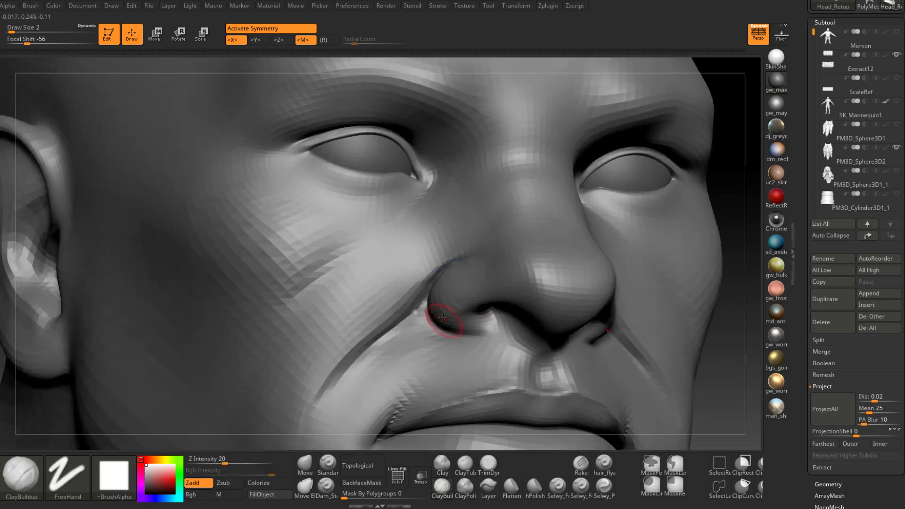
pyautogui.keyDown('shift'); pyautogui.moveTo(440, 317); pyautogui.dragTo(458, 266, button='right'); pyautogui.keyUp('shift')
pyautogui.moveTo(632, 339); pyautogui.dragTo(537, 445, button='right')
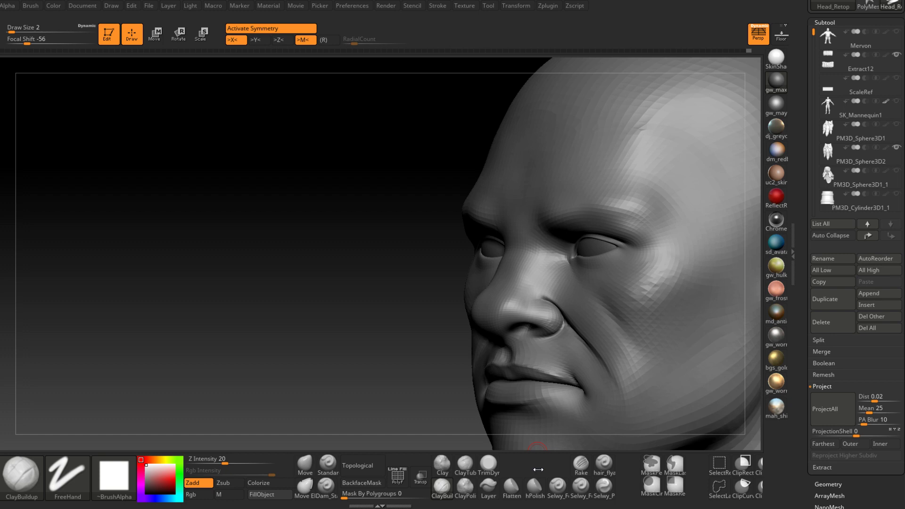
# - Carve a horizontal crease across the top of the nose bridge between the eyes with Dam_Standard at draw size 2
pyautogui.moveTo(533, 226); pyautogui.dragTo(602, 210, button='right')
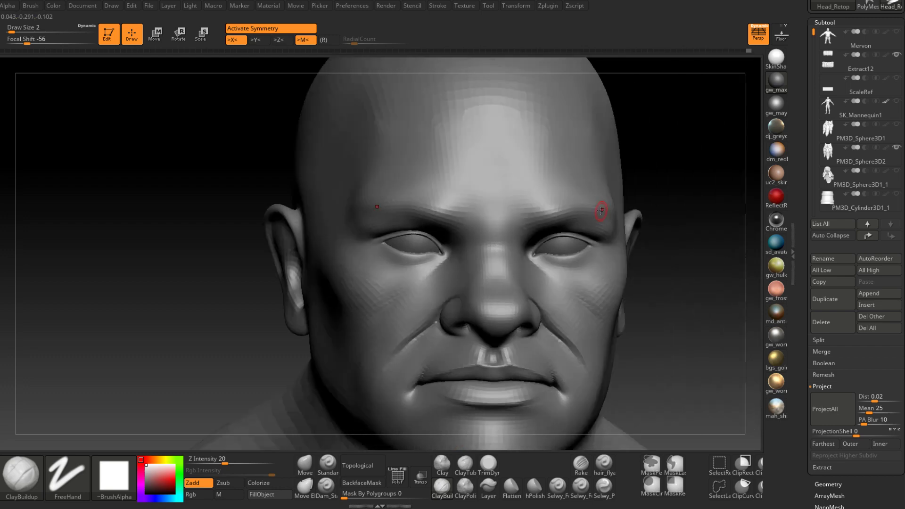
pyautogui.moveTo(533, 203); pyautogui.dragTo(459, 301, button='right')
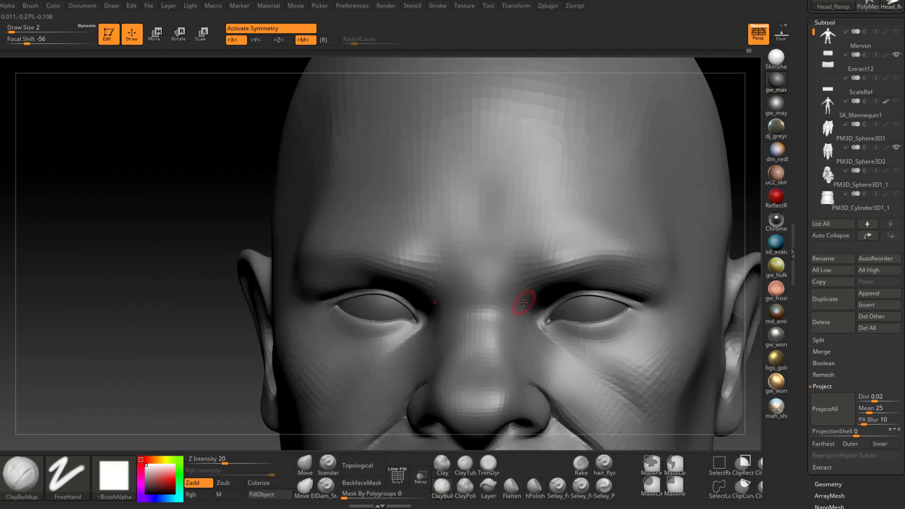
pyautogui.moveTo(521, 303); pyautogui.dragTo(495, 304, button='right')
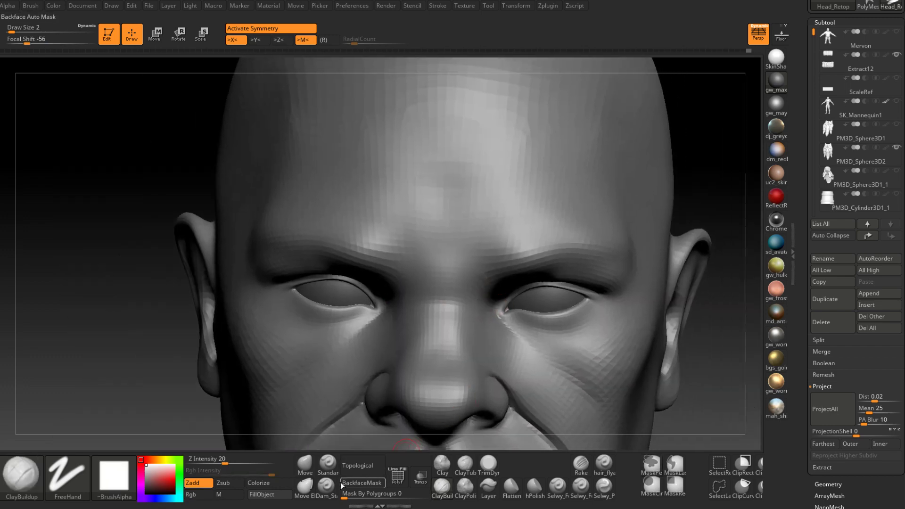
pyautogui.click(325, 487)
pyautogui.moveTo(387, 313); pyautogui.dragTo(429, 288, button='right')
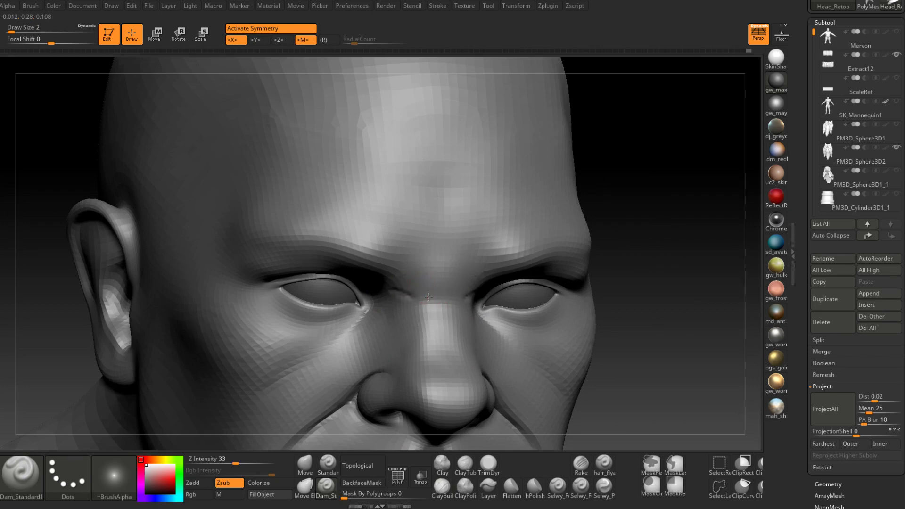
pyautogui.moveTo(429, 297); pyautogui.dragTo(407, 284)
pyautogui.moveTo(441, 282); pyautogui.dragTo(399, 291)
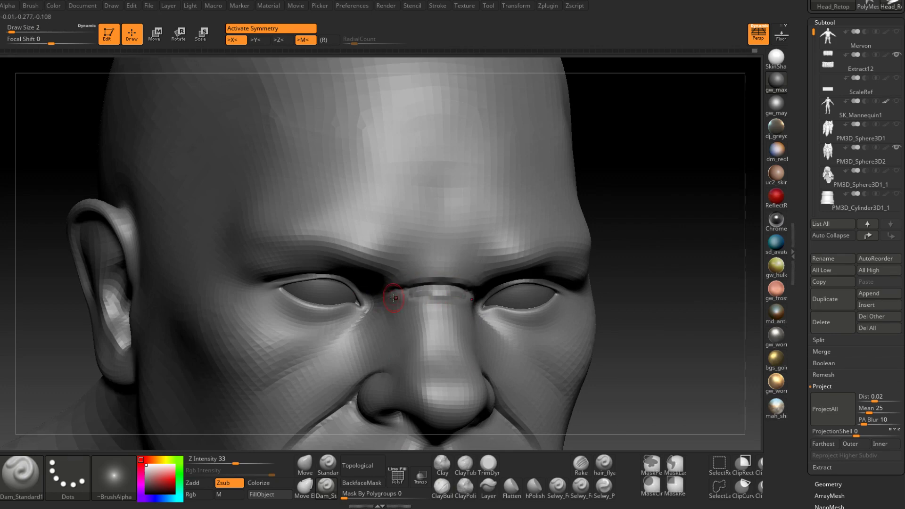
# - Smooth the new crease on the nose bridge from both sides of the face
pyautogui.moveTo(394, 299); pyautogui.dragTo(436, 295, button='right')
pyautogui.moveTo(438, 291)
pyautogui.keyDown('shift'); pyautogui.mouseDown()
pyautogui.moveTo(393, 297)
pyautogui.moveTo(430, 286)
pyautogui.mouseUp(); pyautogui.keyUp('shift')
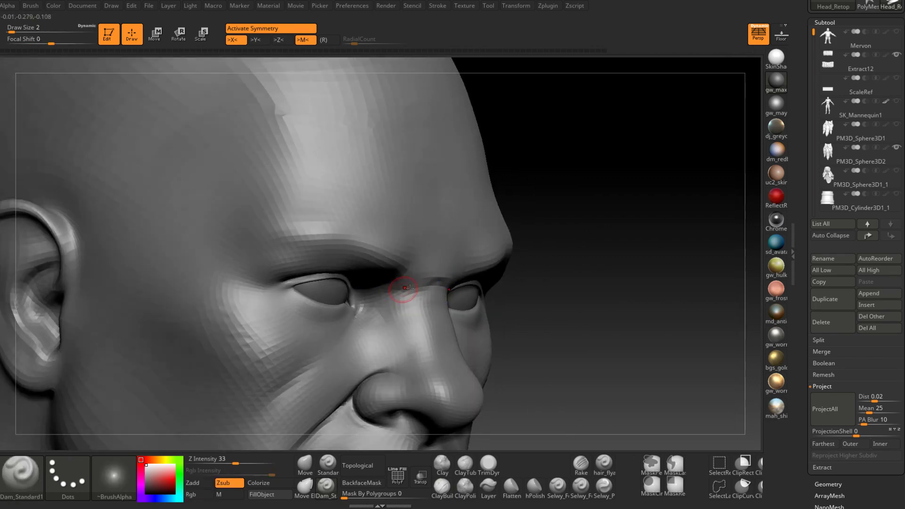
pyautogui.moveTo(406, 287); pyautogui.dragTo(367, 285, button='right')
pyautogui.keyDown('shift'); pyautogui.moveTo(433, 283); pyautogui.dragTo(448, 269); pyautogui.keyUp('shift')
pyautogui.moveTo(504, 284); pyautogui.dragTo(464, 279, button='right')
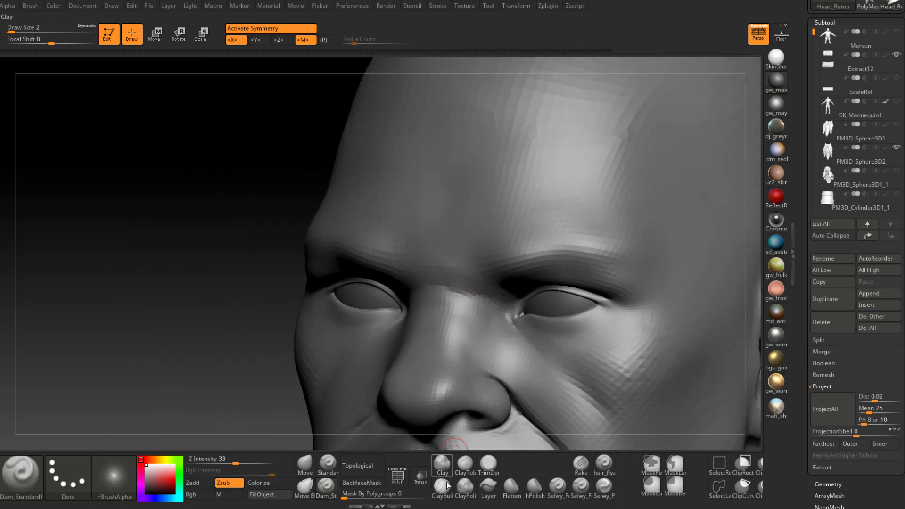
# - Build up skin folds across the nose bridge toward the inner eye corners with ClayBuildup at draw size 4
pyautogui.press('b')
pyautogui.press('c')
pyautogui.press('b')
pyautogui.press('space')
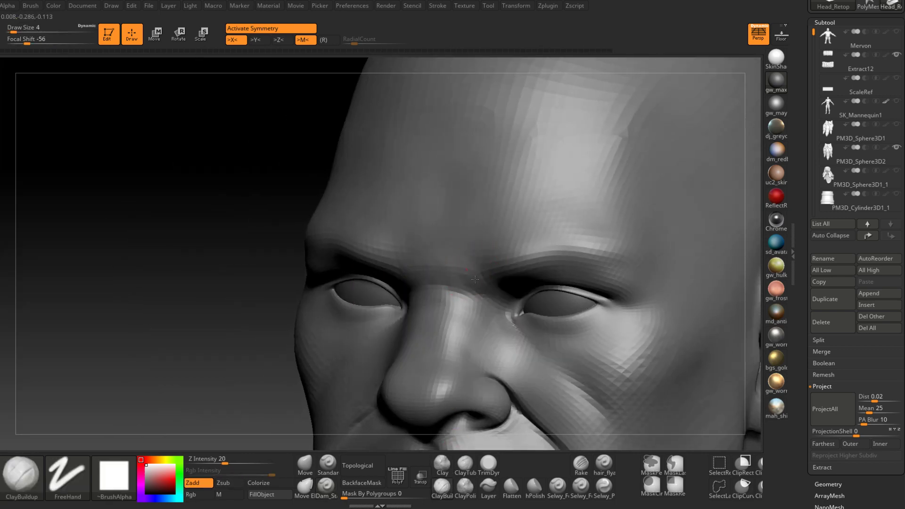
pyautogui.moveTo(455, 304); pyautogui.dragTo(483, 312)
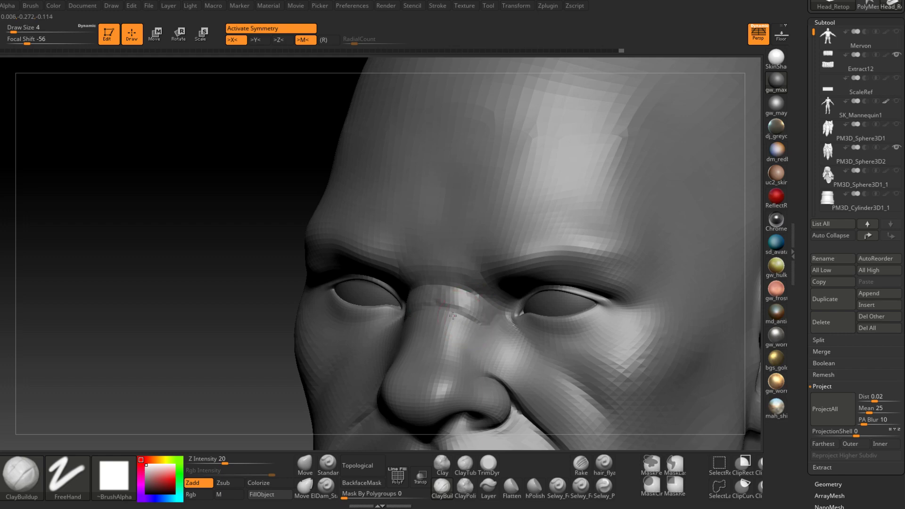
pyautogui.moveTo(452, 314); pyautogui.dragTo(505, 308, button='right')
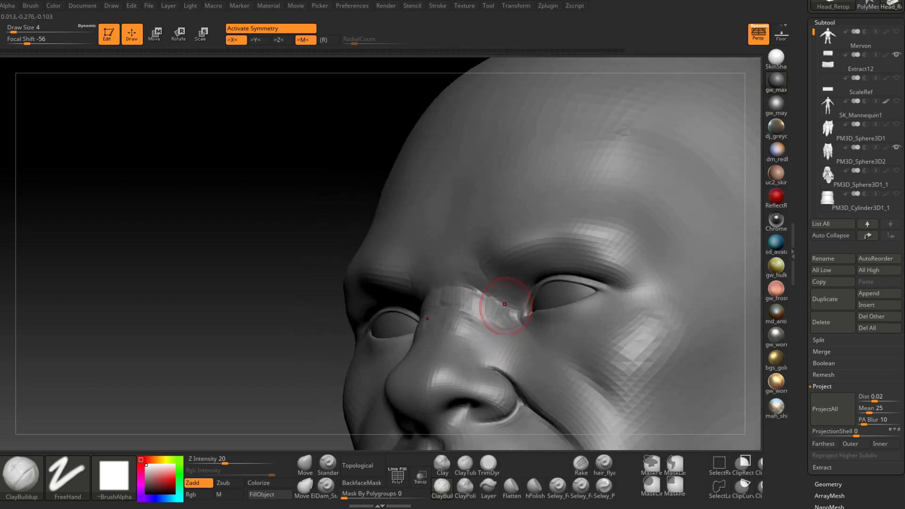
pyautogui.moveTo(523, 343); pyautogui.dragTo(524, 340, button='right')
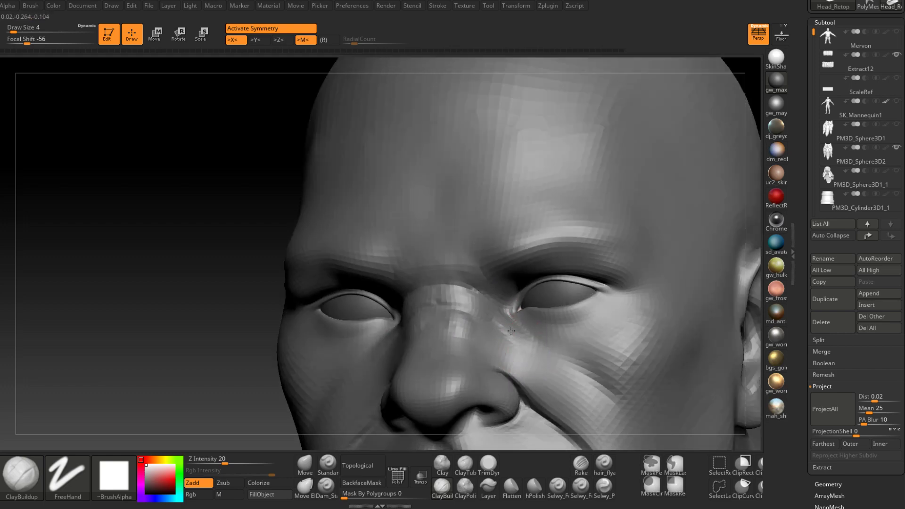
pyautogui.moveTo(499, 298); pyautogui.dragTo(509, 309, button='right')
# - Refine the folds between the nose bridge and the inner eye corners with ClayBuildup at draw sizes 2 and 3
pyautogui.press('space')
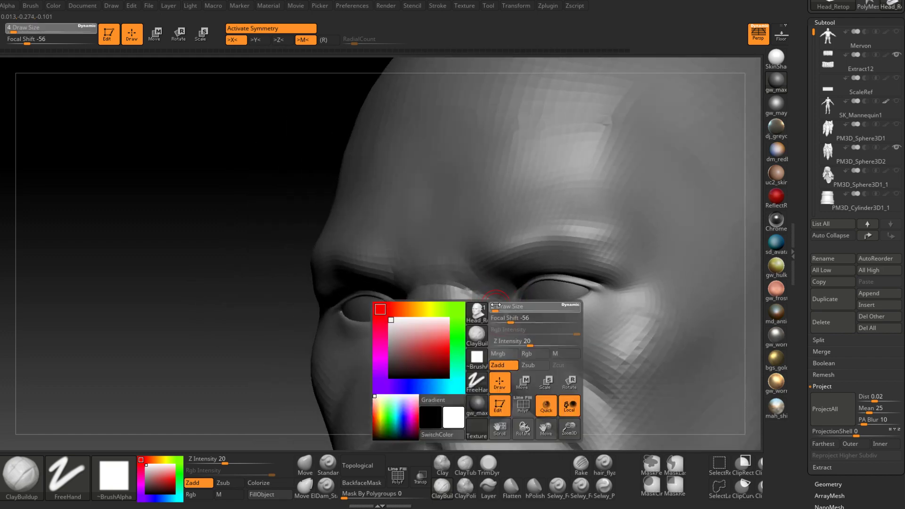
pyautogui.moveTo(501, 309); pyautogui.dragTo(494, 311)
pyautogui.moveTo(497, 298); pyautogui.dragTo(493, 310, button='right')
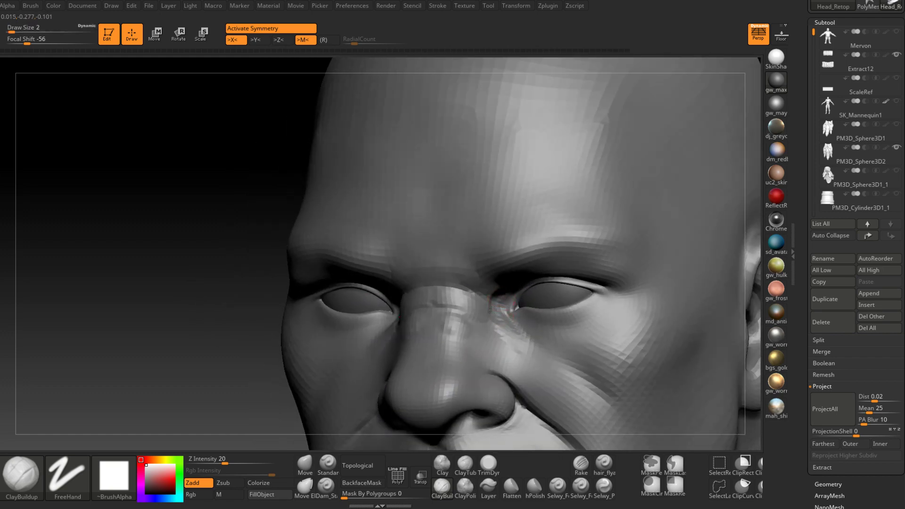
pyautogui.press('space')
pyautogui.moveTo(490, 304); pyautogui.dragTo(486, 300)
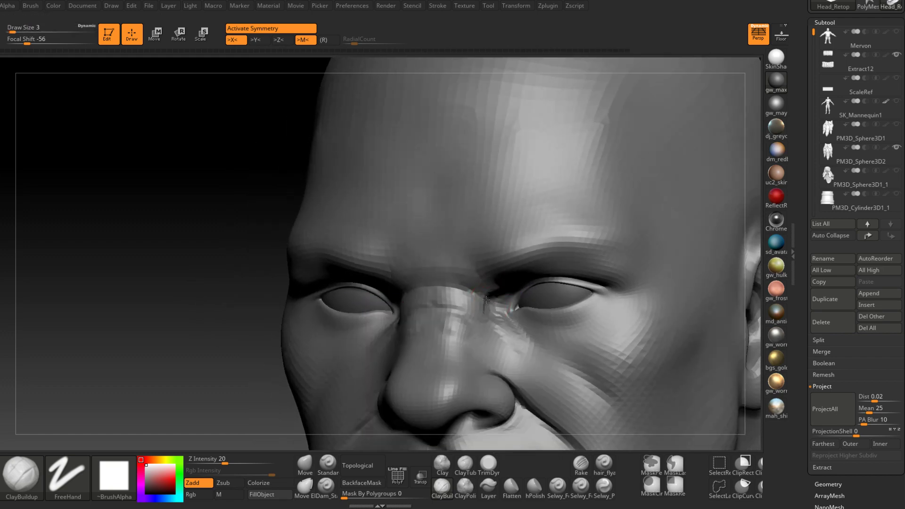
pyautogui.moveTo(475, 308)
pyautogui.mouseDown(button='right')
pyautogui.moveTo(472, 293)
pyautogui.moveTo(460, 313)
pyautogui.moveTo(470, 253)
pyautogui.mouseUp(button='right')
# - Build up vertical frown folds above the inner ends of the eyebrows with ClayBuildup at draw size 5
pyautogui.press('space')
pyautogui.press('space')
pyautogui.moveTo(470, 254)
pyautogui.mouseDown()
pyautogui.moveTo(465, 242)
pyautogui.moveTo(459, 266)
pyautogui.mouseUp()
pyautogui.moveTo(462, 257); pyautogui.dragTo(462, 290, button='right')
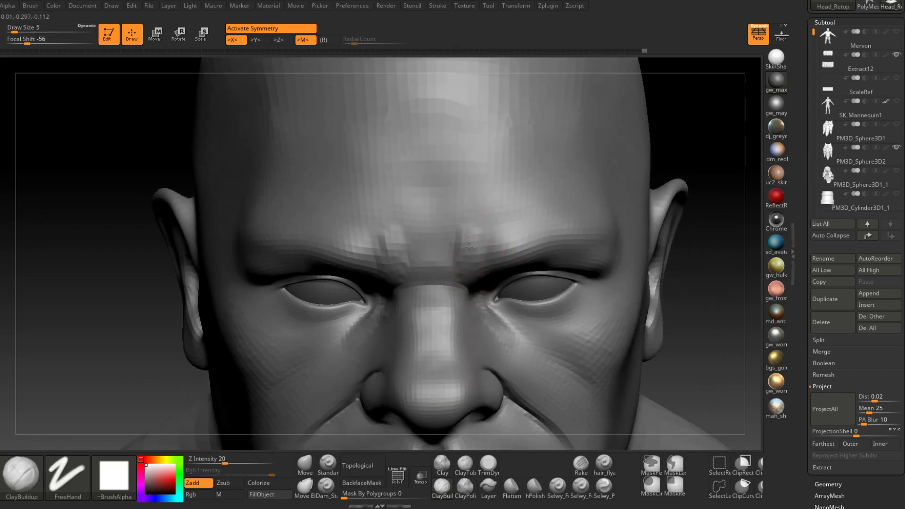
pyautogui.moveTo(457, 252); pyautogui.dragTo(460, 215)
pyautogui.moveTo(488, 252); pyautogui.dragTo(493, 227)
pyautogui.moveTo(502, 247); pyautogui.dragTo(495, 212, button='right')
pyautogui.moveTo(464, 236)
pyautogui.mouseDown()
pyautogui.moveTo(456, 270)
pyautogui.moveTo(467, 216)
pyautogui.mouseUp()
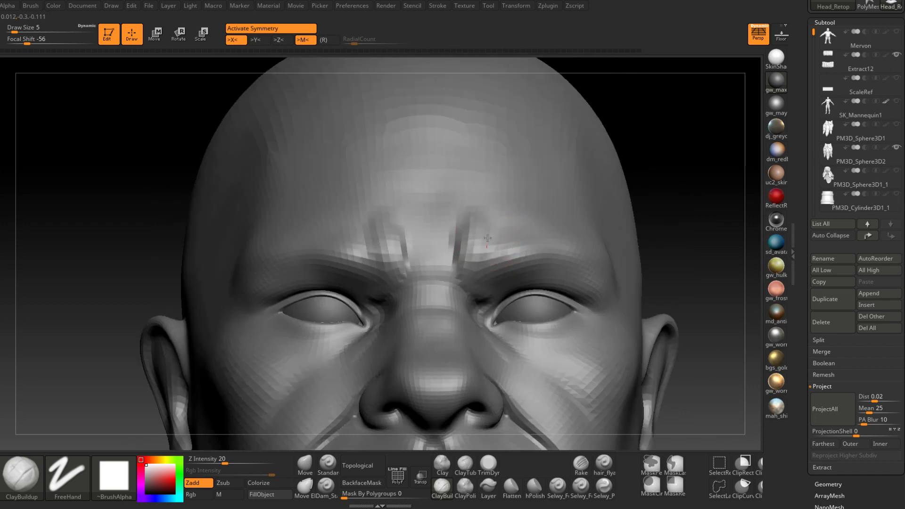
pyautogui.moveTo(491, 257); pyautogui.dragTo(500, 231)
pyautogui.moveTo(503, 262); pyautogui.dragTo(479, 277, button='right')
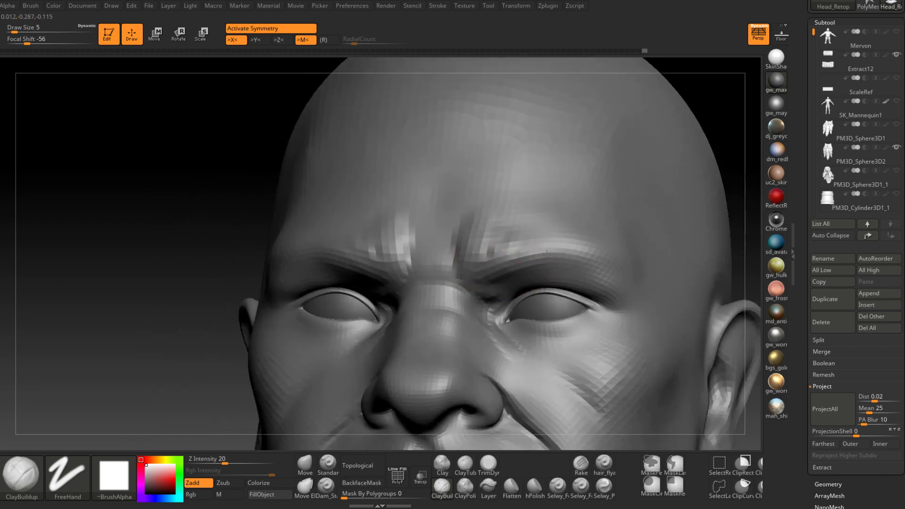
# - Bulk up the inner brow area and add a vertical stroke at the centre of the lower forehead with ClayBuildup
pyautogui.moveTo(504, 248)
pyautogui.mouseDown(button='right')
pyautogui.moveTo(528, 247)
pyautogui.moveTo(505, 221)
pyautogui.mouseUp(button='right')
pyautogui.moveTo(507, 234); pyautogui.dragTo(484, 234)
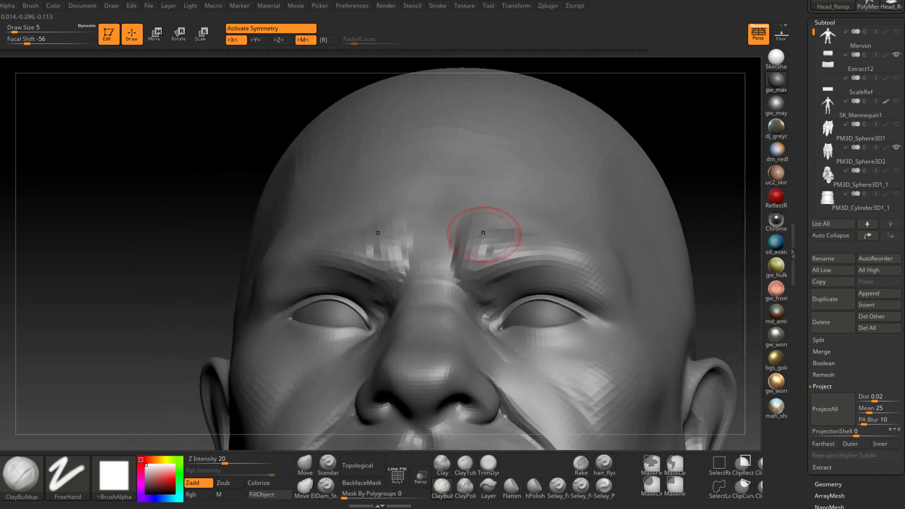
pyautogui.moveTo(486, 233); pyautogui.dragTo(509, 257, button='right')
pyautogui.moveTo(521, 236)
pyautogui.mouseDown()
pyautogui.moveTo(494, 241)
pyautogui.moveTo(495, 188)
pyautogui.moveTo(480, 237)
pyautogui.mouseUp()
pyautogui.moveTo(506, 195); pyautogui.dragTo(496, 240)
pyautogui.moveTo(442, 197); pyautogui.dragTo(436, 248)
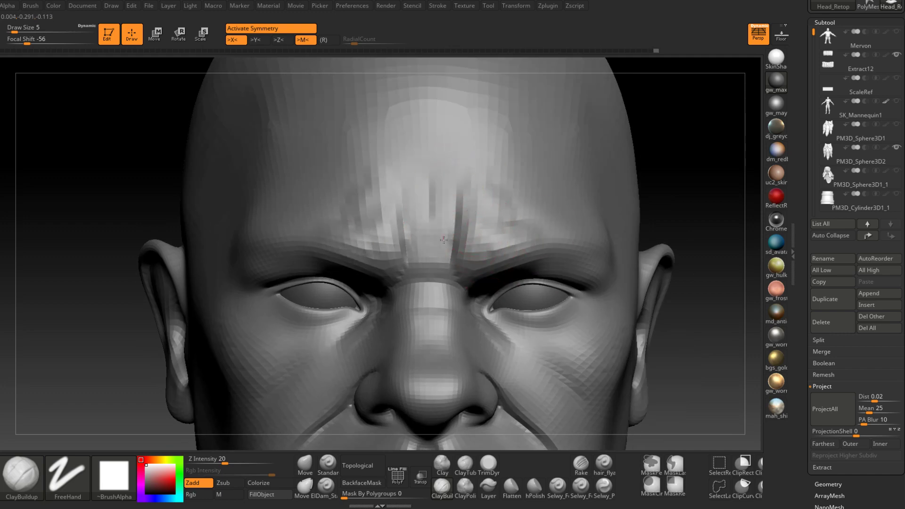
pyautogui.moveTo(444, 240); pyautogui.dragTo(479, 245, button='right')
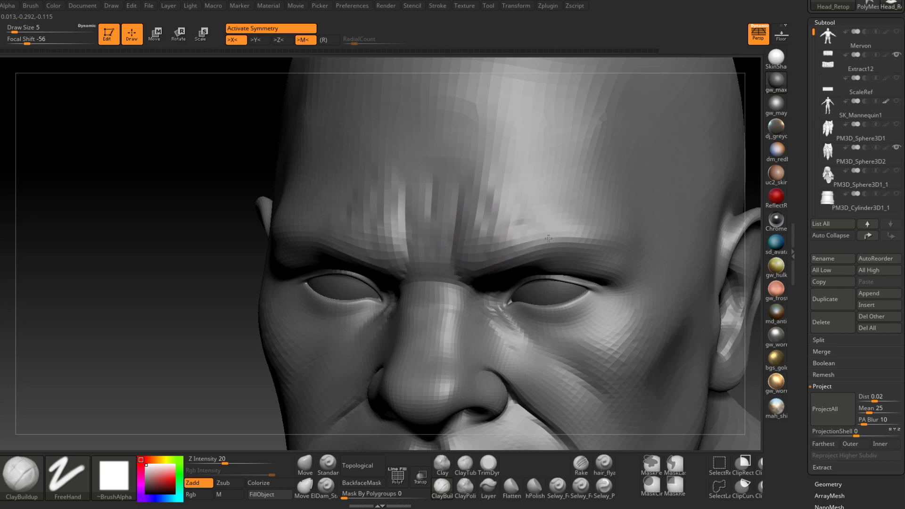
# - Build up the eyebrow ridges with ClayBuildup at draw size 3 and smooth the area beneath the inner brow
pyautogui.moveTo(548, 239)
pyautogui.keyDown('shift'); pyautogui.mouseDown(button='right')
pyautogui.moveTo(533, 228)
pyautogui.moveTo(491, 234)
pyautogui.mouseUp(button='right'); pyautogui.keyUp('shift')
pyautogui.moveTo(504, 265)
pyautogui.mouseDown(button='right')
pyautogui.moveTo(506, 275)
pyautogui.moveTo(549, 271)
pyautogui.moveTo(555, 285)
pyautogui.mouseUp(button='right')
pyautogui.press('space')
pyautogui.moveTo(555, 248); pyautogui.dragTo(548, 248)
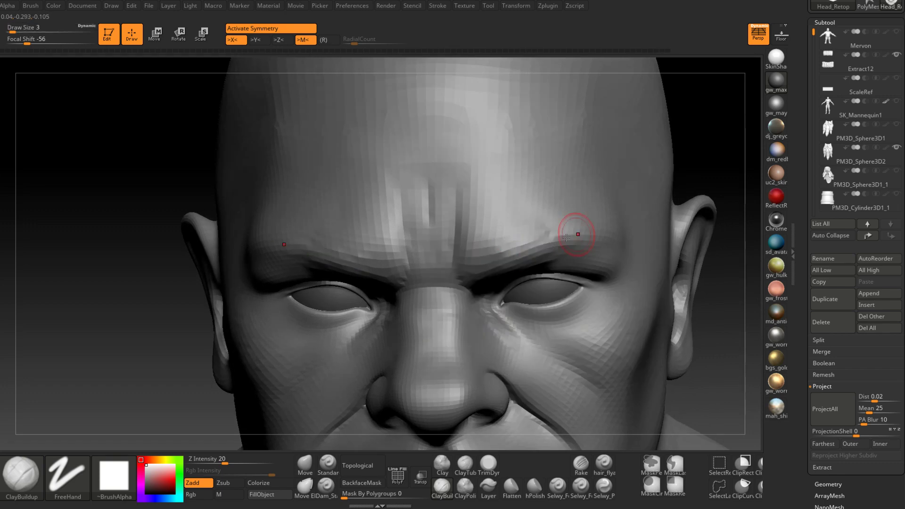
pyautogui.moveTo(606, 239)
pyautogui.mouseDown(button='right')
pyautogui.moveTo(611, 231)
pyautogui.moveTo(575, 233)
pyautogui.mouseUp(button='right')
pyautogui.moveTo(466, 273); pyautogui.dragTo(500, 269, button='right')
pyautogui.moveTo(473, 264); pyautogui.dragTo(477, 268)
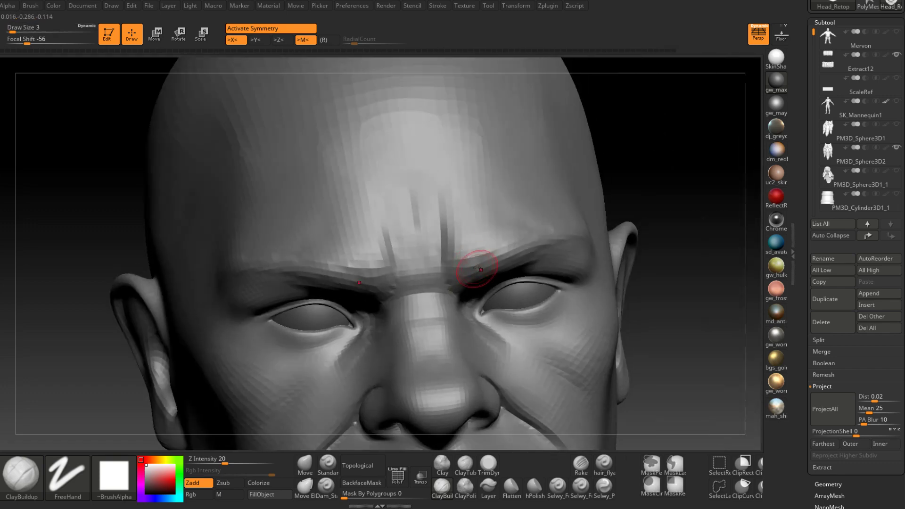
pyautogui.moveTo(499, 267); pyautogui.dragTo(494, 281, button='right')
pyautogui.keyDown('shift'); pyautogui.moveTo(476, 284); pyautogui.dragTo(492, 286); pyautogui.keyUp('shift')
# - Mask the lower eyelids and the area under the eyes at draw size 3
pyautogui.moveTo(499, 283)
pyautogui.keyDown('ctrl'); pyautogui.mouseDown(button='right')
pyautogui.moveTo(535, 235)
pyautogui.moveTo(559, 268)
pyautogui.moveTo(494, 264)
pyautogui.moveTo(496, 302)
pyautogui.mouseUp(button='right'); pyautogui.keyUp('ctrl')
pyautogui.moveTo(496, 302); pyautogui.dragTo(492, 264, button='right')
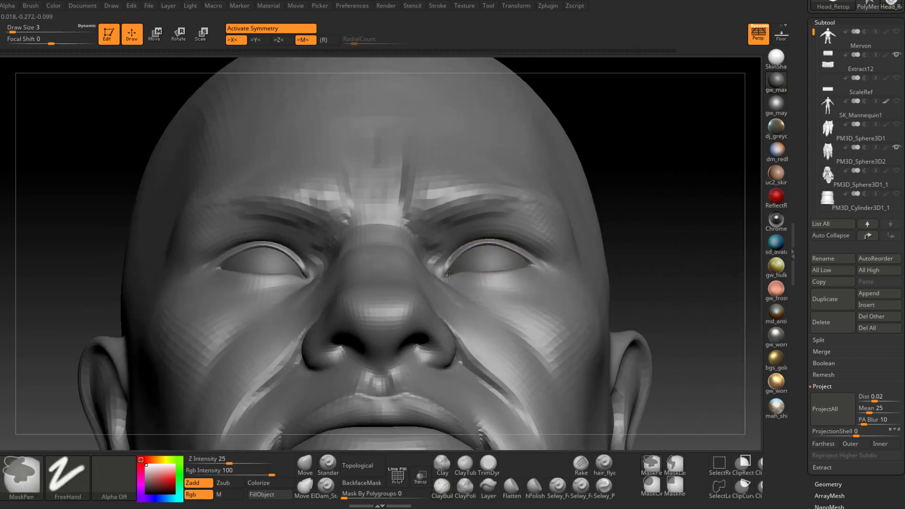
pyautogui.moveTo(450, 283)
pyautogui.keyDown('ctrl'); pyautogui.mouseDown()
pyautogui.moveTo(542, 278)
pyautogui.moveTo(472, 292)
pyautogui.moveTo(514, 309)
pyautogui.mouseUp(); pyautogui.keyUp('ctrl')
pyautogui.moveTo(513, 304)
pyautogui.mouseDown(button='right')
pyautogui.moveTo(470, 270)
pyautogui.moveTo(472, 297)
pyautogui.mouseUp(button='right')
# - Build up the upper eyelids around the masked area with ClayBuildup at draw size 1
pyautogui.press('space')
pyautogui.moveTo(455, 270); pyautogui.dragTo(451, 271)
pyautogui.moveTo(457, 276)
pyautogui.mouseDown(button='right')
pyautogui.moveTo(465, 228)
pyautogui.moveTo(436, 290)
pyautogui.mouseUp(button='right')
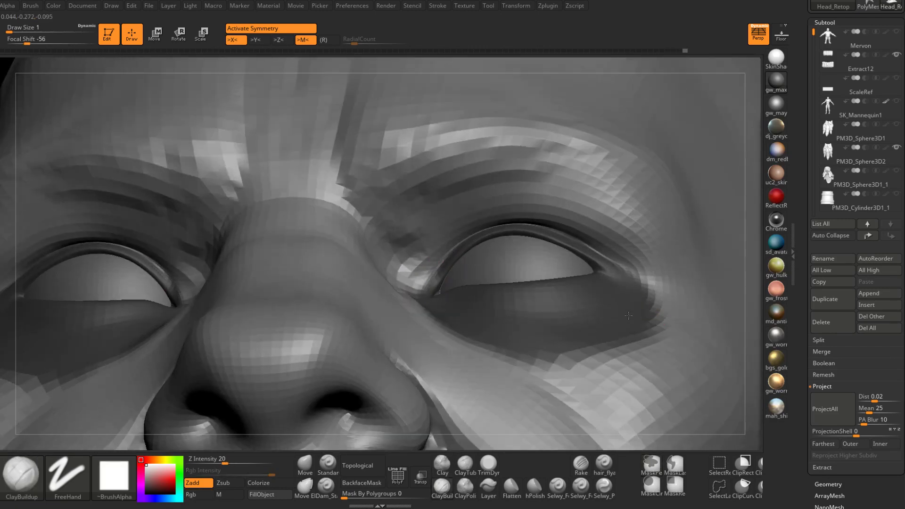
pyautogui.moveTo(646, 315)
pyautogui.keyDown('shift'); pyautogui.mouseDown(button='right')
pyautogui.moveTo(636, 261)
pyautogui.moveTo(601, 207)
pyautogui.mouseUp(button='right'); pyautogui.keyUp('shift')
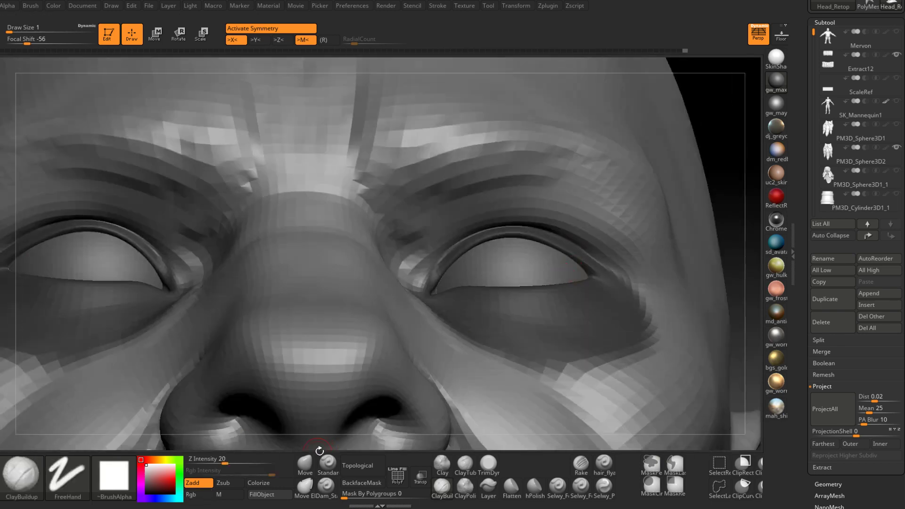
# - Soften the edges of the under-eye mask, inverting it for the blur and restoring it to the lower eyelids
pyautogui.keyDown('ctrl'); pyautogui.click(721, 165); pyautogui.keyUp('ctrl')
pyautogui.keyDown('ctrl'); pyautogui.click(647, 214); pyautogui.keyUp('ctrl')
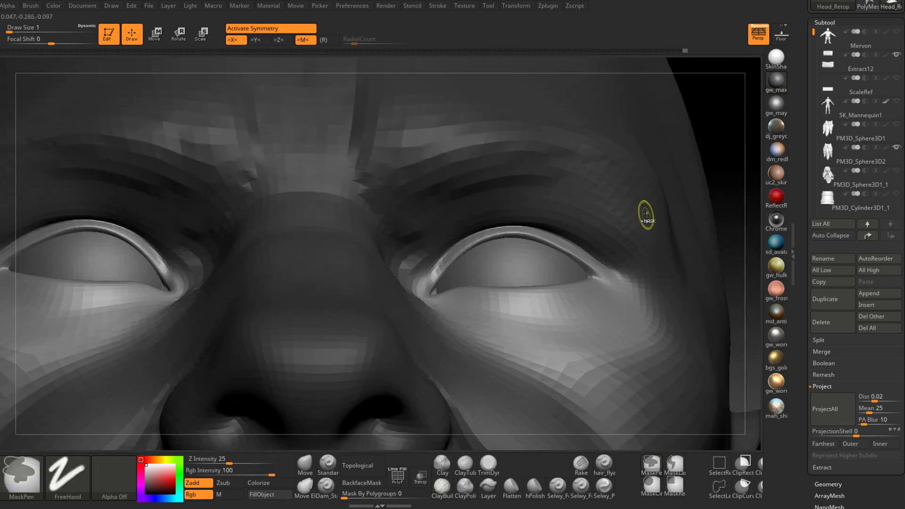
pyautogui.keyDown('ctrl'); pyautogui.click(718, 137); pyautogui.keyUp('ctrl')
pyautogui.keyDown('ctrl'); pyautogui.click(716, 156); pyautogui.keyUp('ctrl')
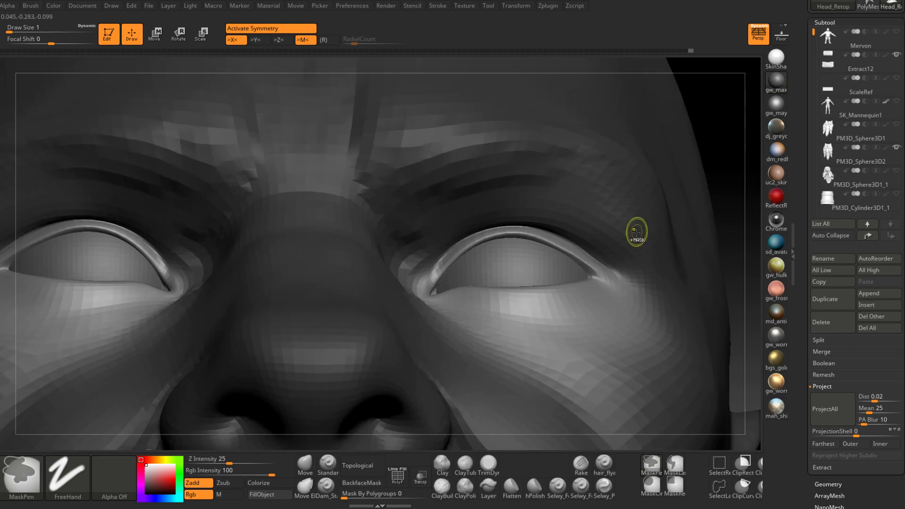
pyautogui.keyDown('ctrl'); pyautogui.click(719, 150); pyautogui.keyUp('ctrl')
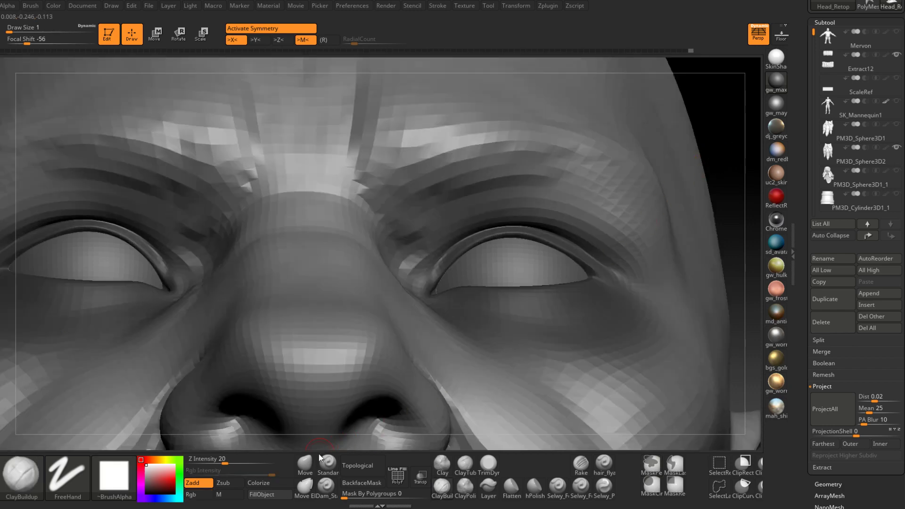
# - Reshape the upper eyelids above the masked lower lids with the Move brush at draw size 5
pyautogui.click(305, 464)
pyautogui.moveTo(490, 189); pyautogui.dragTo(499, 238, button='right')
pyautogui.rightClick(523, 229)
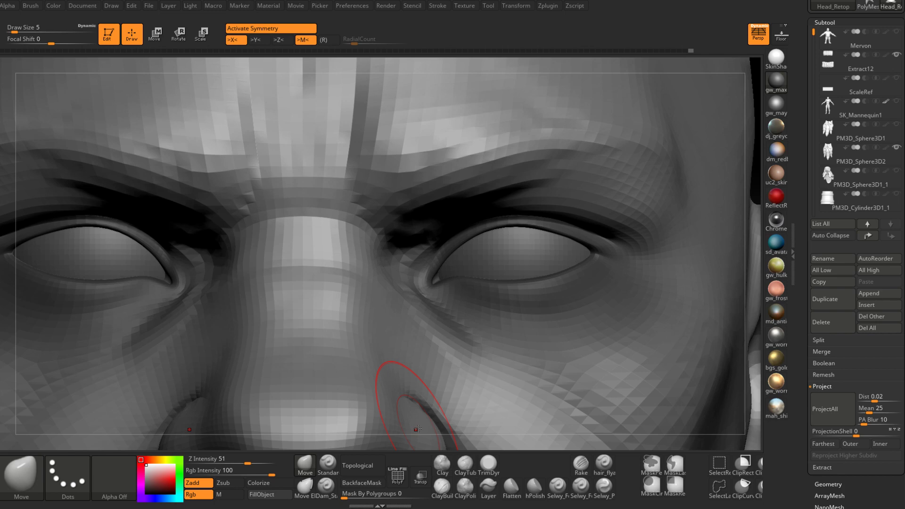
pyautogui.moveTo(491, 226)
pyautogui.mouseDown(button='right')
pyautogui.moveTo(542, 210)
pyautogui.moveTo(489, 228)
pyautogui.mouseUp(button='right')
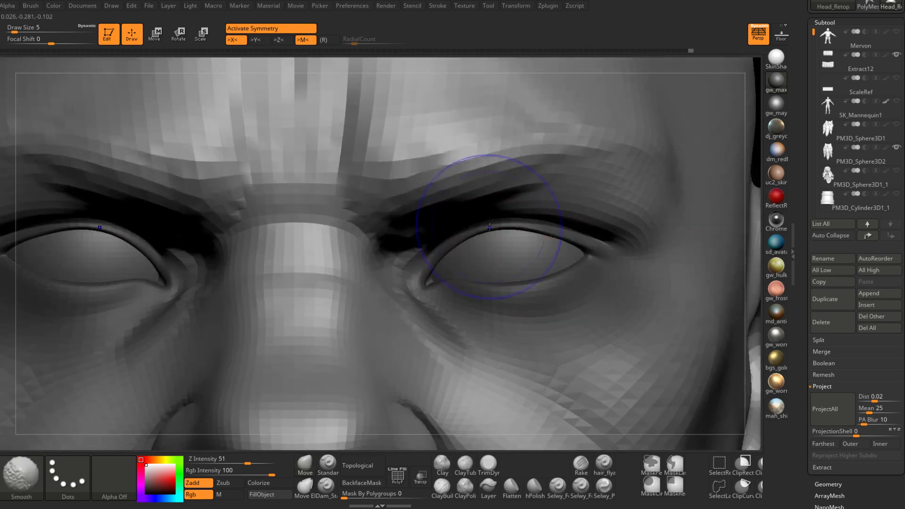
pyautogui.moveTo(487, 221); pyautogui.dragTo(554, 224)
pyautogui.moveTo(568, 245); pyautogui.dragTo(546, 259, button='right')
# - Adjust the outer part of the upper eyelids toward the eye corners with the Move brush at draw size 4
pyautogui.press('space')
pyautogui.moveTo(569, 224); pyautogui.dragTo(579, 235)
pyautogui.moveTo(571, 254); pyautogui.dragTo(561, 236, button='right')
pyautogui.press('space')
pyautogui.moveTo(567, 239)
pyautogui.mouseDown()
pyautogui.moveTo(554, 235)
pyautogui.moveTo(608, 248)
pyautogui.mouseUp()
pyautogui.moveTo(608, 248); pyautogui.dragTo(616, 255, button='right')
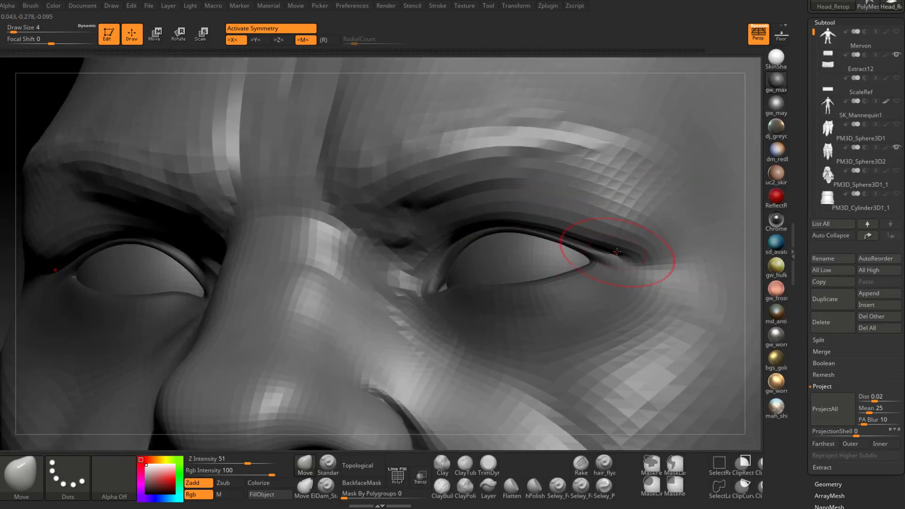
pyautogui.press('space')
pyautogui.moveTo(617, 253); pyautogui.dragTo(621, 240)
pyautogui.moveTo(619, 245); pyautogui.dragTo(626, 263, button='right')
# - Reduce the draw size to 4, then rework and smooth the outer eye corners
pyautogui.press('space')
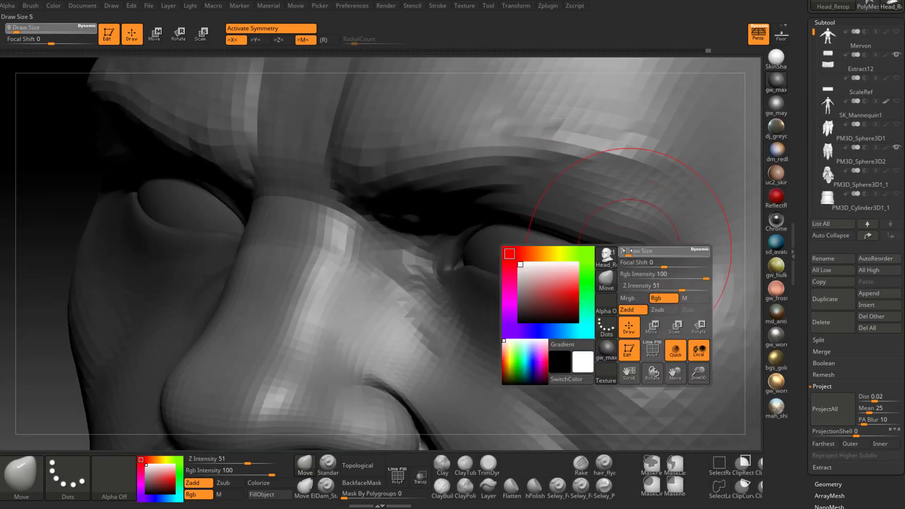
pyautogui.moveTo(631, 253); pyautogui.dragTo(625, 253)
pyautogui.moveTo(637, 257); pyautogui.dragTo(638, 259)
pyautogui.moveTo(660, 263)
pyautogui.mouseDown(button='right')
pyautogui.moveTo(678, 262)
pyautogui.moveTo(681, 252)
pyautogui.moveTo(627, 248)
pyautogui.moveTo(666, 262)
pyautogui.moveTo(612, 262)
pyautogui.mouseUp(button='right')
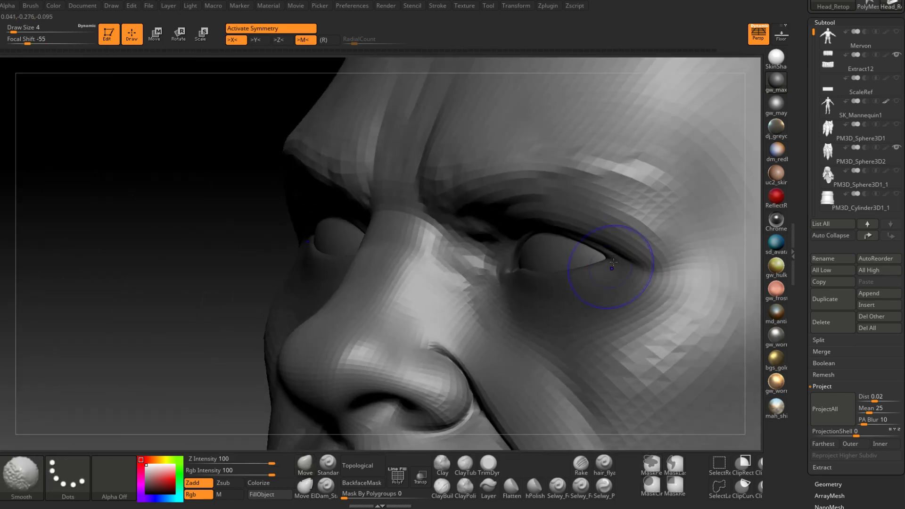
pyautogui.keyDown('shift'); pyautogui.moveTo(612, 262); pyautogui.dragTo(605, 256); pyautogui.keyUp('shift')
pyautogui.keyDown('shift'); pyautogui.moveTo(594, 246); pyautogui.dragTo(580, 240, button='right'); pyautogui.keyUp('shift')
# - Reshape the outer upper eyelids and the hooded skin above them with the Move brush at draw sizes 7 and 8
pyautogui.press('space')
pyautogui.moveTo(564, 232); pyautogui.dragTo(565, 235)
pyautogui.moveTo(609, 233); pyautogui.dragTo(632, 155, button='right')
pyautogui.moveTo(616, 238); pyautogui.dragTo(617, 235)
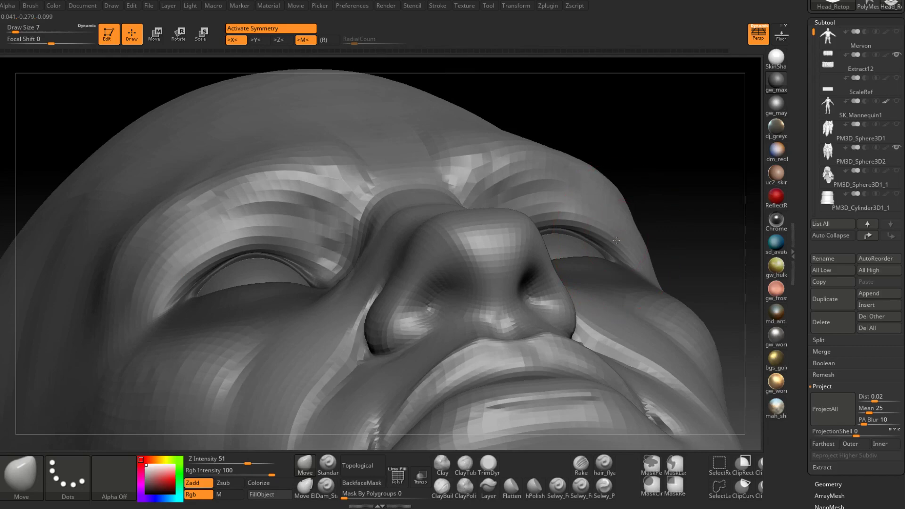
pyautogui.moveTo(617, 235)
pyautogui.mouseDown(button='right')
pyautogui.moveTo(579, 249)
pyautogui.moveTo(592, 236)
pyautogui.moveTo(595, 148)
pyautogui.moveTo(613, 218)
pyautogui.moveTo(555, 214)
pyautogui.mouseUp(button='right')
pyautogui.press('space')
pyautogui.moveTo(602, 208); pyautogui.dragTo(604, 207)
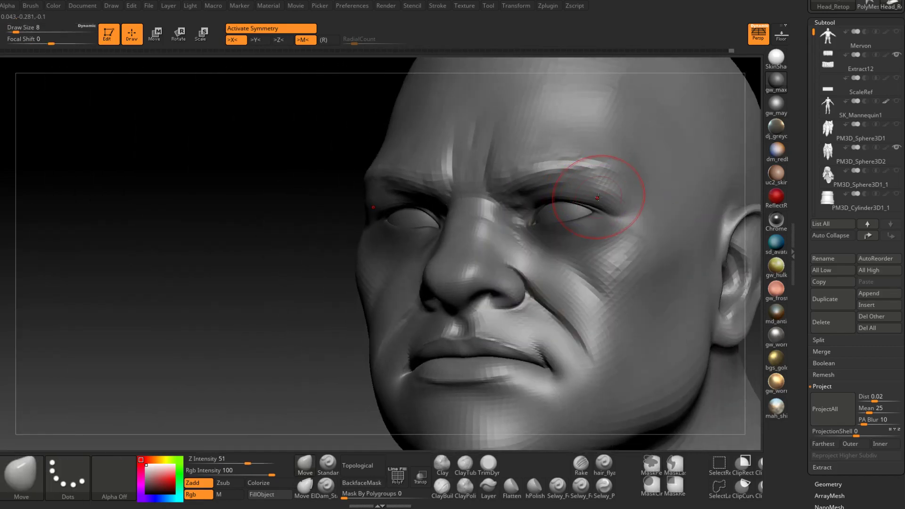
# - Smooth the skin around the mouth corners and the lower ends of the nasolabial folds
pyautogui.keyDown('shift'); pyautogui.moveTo(612, 204); pyautogui.dragTo(606, 202, button='right'); pyautogui.keyUp('shift')
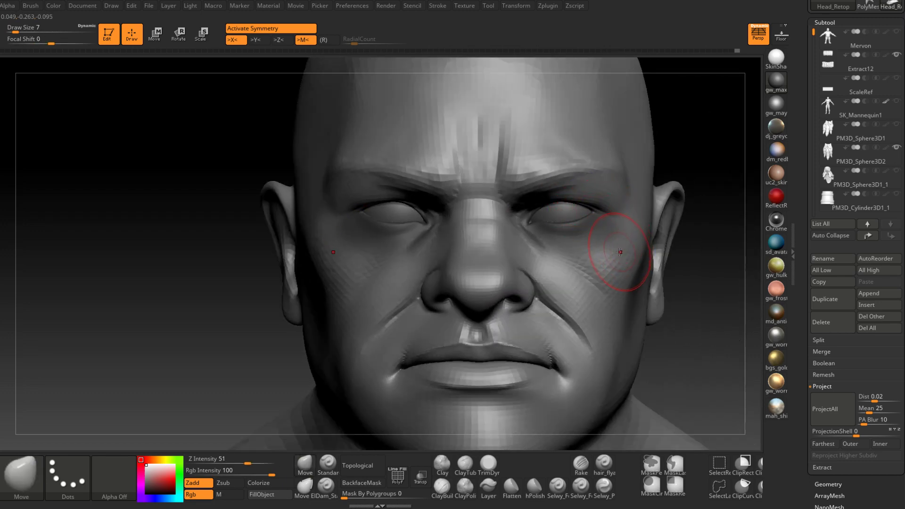
pyautogui.moveTo(620, 251)
pyautogui.mouseDown(button='right')
pyautogui.moveTo(535, 273)
pyautogui.moveTo(588, 225)
pyautogui.mouseUp(button='right')
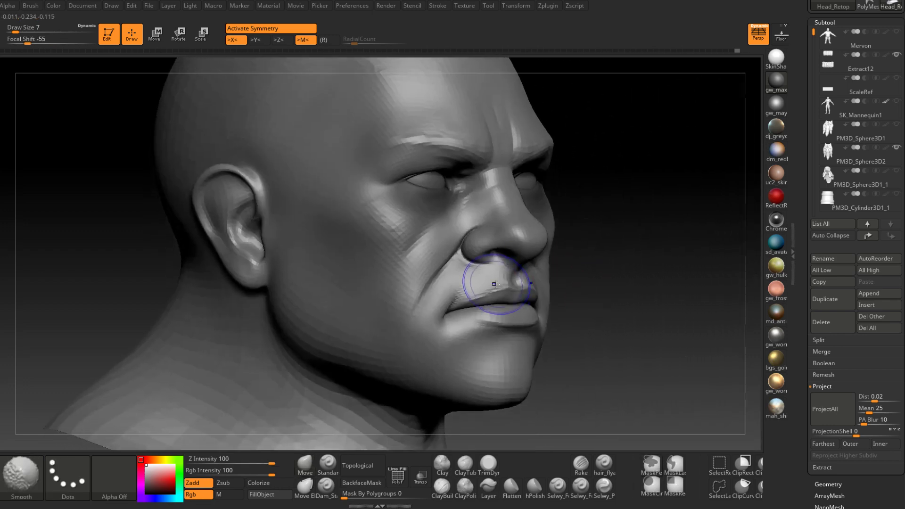
pyautogui.moveTo(497, 282)
pyautogui.keyDown('shift'); pyautogui.mouseDown()
pyautogui.moveTo(422, 323)
pyautogui.moveTo(379, 364)
pyautogui.mouseUp(); pyautogui.keyUp('shift')
pyautogui.moveTo(451, 283)
pyautogui.keyDown('shift'); pyautogui.mouseDown()
pyautogui.moveTo(404, 312)
pyautogui.moveTo(377, 306)
pyautogui.mouseUp(); pyautogui.keyUp('shift')
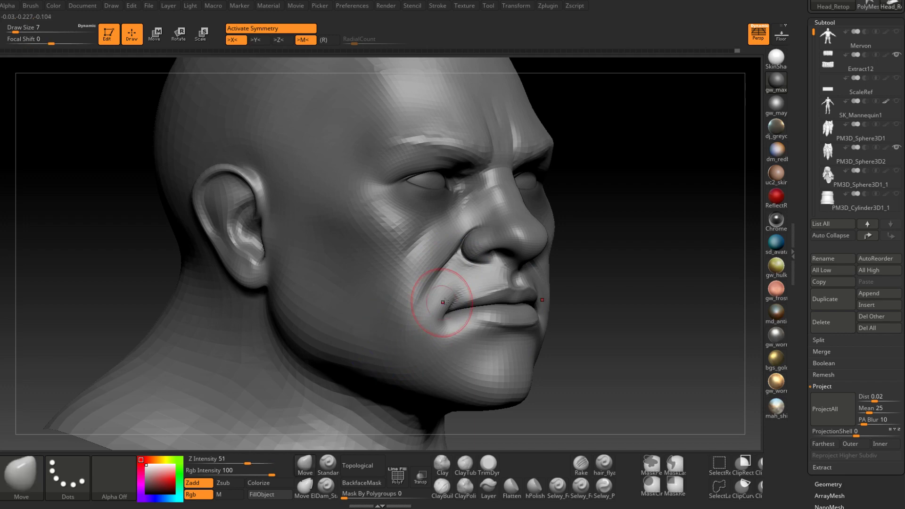
pyautogui.keyDown('shift'); pyautogui.moveTo(582, 289); pyautogui.dragTo(542, 284, button='right'); pyautogui.keyUp('shift')
pyautogui.moveTo(618, 249)
pyautogui.keyDown('alt'); pyautogui.mouseDown(button='right')
pyautogui.moveTo(523, 269)
pyautogui.moveTo(523, 279)
pyautogui.moveTo(551, 288)
pyautogui.mouseUp(button='right'); pyautogui.keyUp('alt')
# - Build up the nose surface with the ClayBuildup brush at draw size 4, then smooth it
pyautogui.click(442, 485)
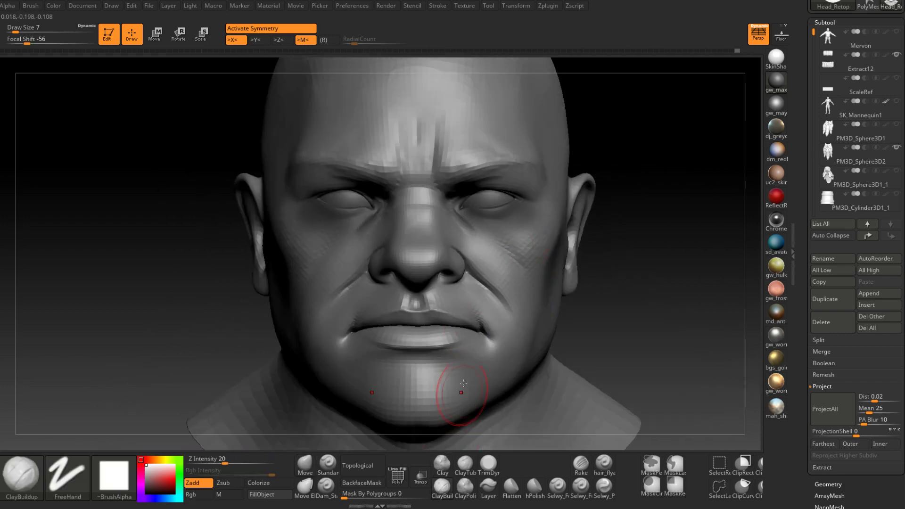
pyautogui.moveTo(458, 396); pyautogui.dragTo(430, 246, button='right')
pyautogui.press('space')
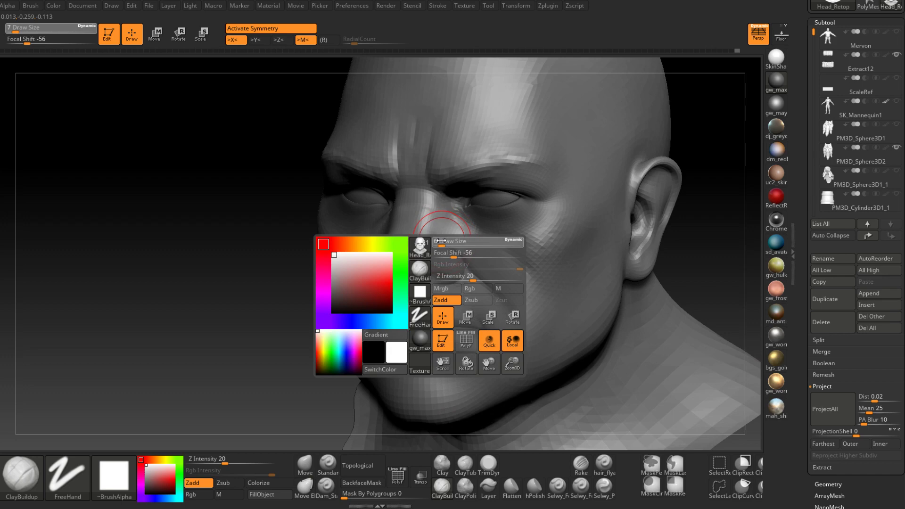
pyautogui.moveTo(440, 241); pyautogui.dragTo(439, 241)
pyautogui.moveTo(431, 242)
pyautogui.mouseDown(button='right')
pyautogui.moveTo(401, 280)
pyautogui.moveTo(410, 277)
pyautogui.moveTo(411, 257)
pyautogui.moveTo(421, 260)
pyautogui.moveTo(417, 276)
pyautogui.moveTo(424, 264)
pyautogui.moveTo(423, 282)
pyautogui.mouseUp(button='right')
pyautogui.press('shift')
pyautogui.keyDown('shift'); pyautogui.moveTo(422, 283); pyautogui.dragTo(424, 278); pyautogui.keyUp('shift')
pyautogui.moveTo(424, 279); pyautogui.dragTo(408, 291, button='right')
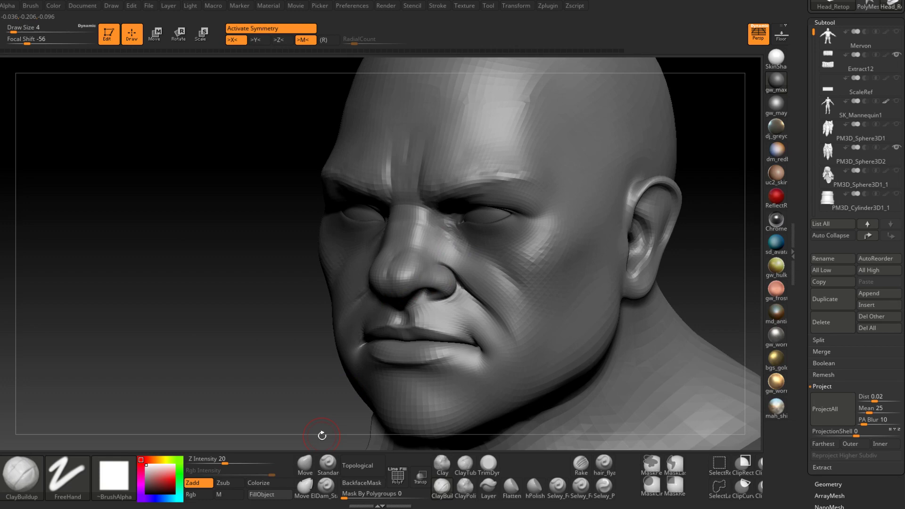
# - Carve the nostril openings from below with ClayBuildup at draw size 3 and smooth their edges
pyautogui.moveTo(322, 435); pyautogui.dragTo(349, 424, button='right')
pyautogui.keyDown('ctrl'); pyautogui.moveTo(415, 227); pyautogui.dragTo(417, 264, button='right'); pyautogui.keyUp('ctrl')
pyautogui.moveTo(417, 264)
pyautogui.mouseDown(button='right')
pyautogui.moveTo(436, 250)
pyautogui.moveTo(422, 236)
pyautogui.mouseUp(button='right')
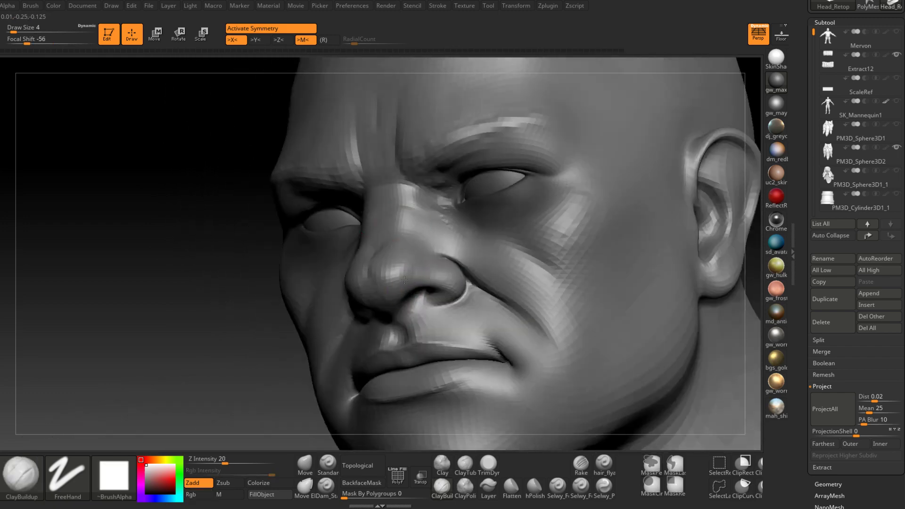
pyautogui.press('space')
pyautogui.moveTo(415, 282); pyautogui.dragTo(407, 282)
pyautogui.moveTo(386, 300)
pyautogui.mouseDown(button='right')
pyautogui.moveTo(400, 282)
pyautogui.moveTo(394, 306)
pyautogui.mouseUp(button='right')
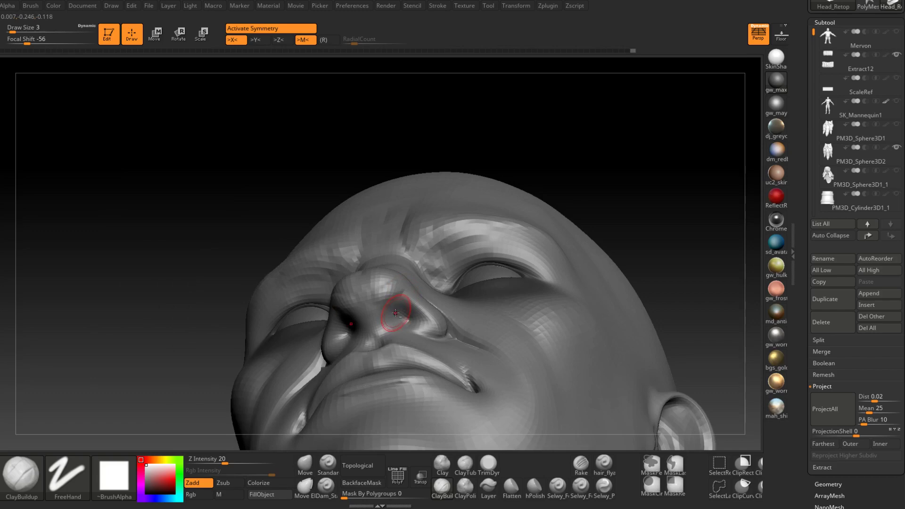
pyautogui.moveTo(395, 312); pyautogui.dragTo(390, 319, button='right')
pyautogui.keyDown('alt'); pyautogui.moveTo(406, 315); pyautogui.dragTo(400, 314); pyautogui.keyUp('alt')
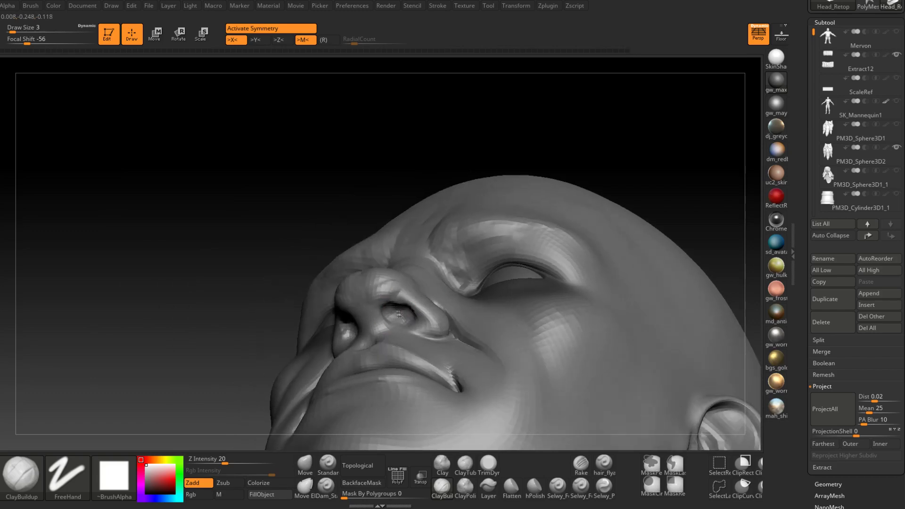
pyautogui.moveTo(379, 319); pyautogui.dragTo(404, 317, button='right')
pyautogui.keyDown('shift'); pyautogui.moveTo(403, 319); pyautogui.dragTo(405, 314); pyautogui.keyUp('shift')
pyautogui.moveTo(408, 313)
pyautogui.mouseDown(button='right')
pyautogui.moveTo(412, 348)
pyautogui.moveTo(406, 327)
pyautogui.moveTo(401, 347)
pyautogui.moveTo(406, 326)
pyautogui.mouseUp(button='right')
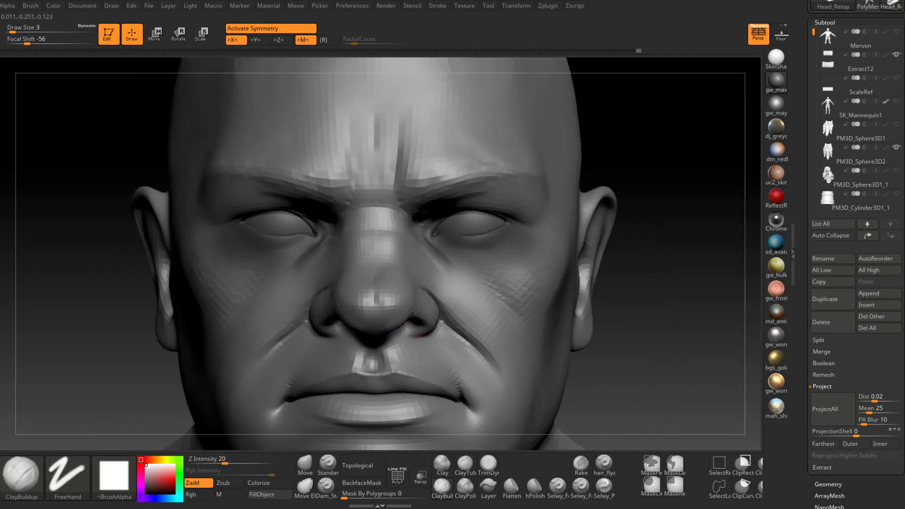
# - Sculpt the upper edge of the nostril wings with ClayBuildup at draw size 3
pyautogui.moveTo(420, 294)
pyautogui.mouseDown(button='right')
pyautogui.moveTo(460, 313)
pyautogui.moveTo(440, 317)
pyautogui.mouseUp(button='right')
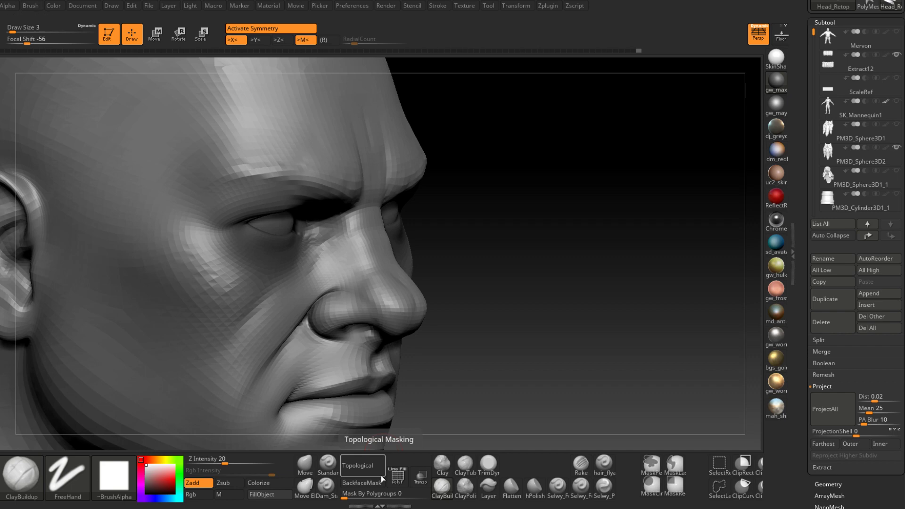
pyautogui.moveTo(514, 245); pyautogui.dragTo(383, 293, button='right')
pyautogui.moveTo(383, 293); pyautogui.dragTo(401, 268)
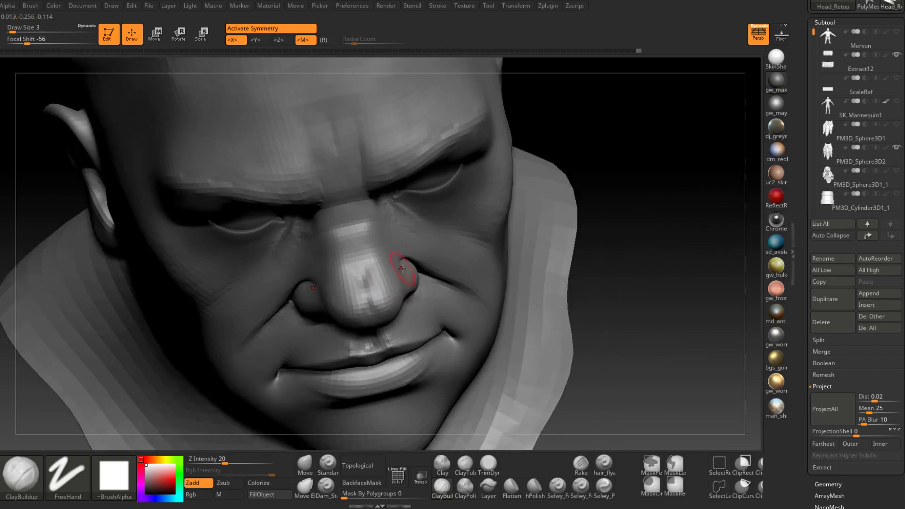
# - Reshape the sides of the nose above the nostril wings with the Move brush, reducing the draw size to 4
pyautogui.click(305, 464)
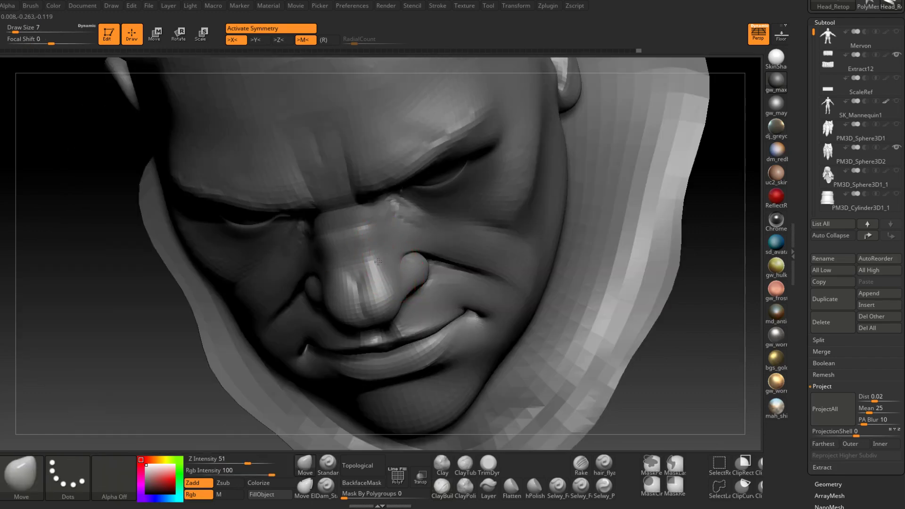
pyautogui.moveTo(382, 238); pyautogui.dragTo(378, 262, button='right')
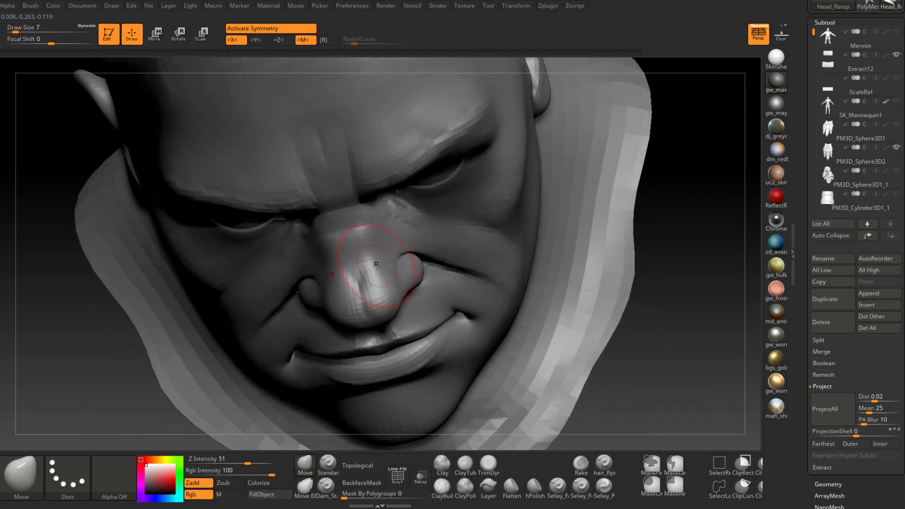
pyautogui.press('space')
pyautogui.moveTo(377, 263); pyautogui.dragTo(374, 263)
pyautogui.moveTo(373, 263)
pyautogui.mouseDown(button='right')
pyautogui.moveTo(387, 242)
pyautogui.moveTo(399, 257)
pyautogui.moveTo(414, 256)
pyautogui.moveTo(378, 256)
pyautogui.mouseUp(button='right')
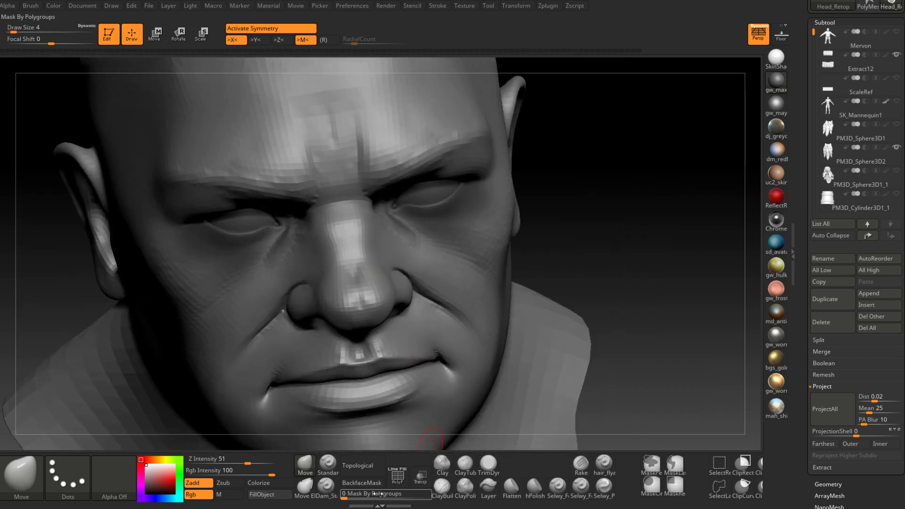
# - Fill out the area between the nose bridge and nostril wings with ClayBuildup at draw sizes 2 and 3
pyautogui.click(442, 485)
pyautogui.moveTo(369, 383)
pyautogui.mouseDown(button='right')
pyautogui.moveTo(375, 263)
pyautogui.moveTo(432, 287)
pyautogui.moveTo(426, 280)
pyautogui.mouseUp(button='right')
pyautogui.press('space')
pyautogui.moveTo(426, 272); pyautogui.dragTo(420, 273)
pyautogui.press('Return')
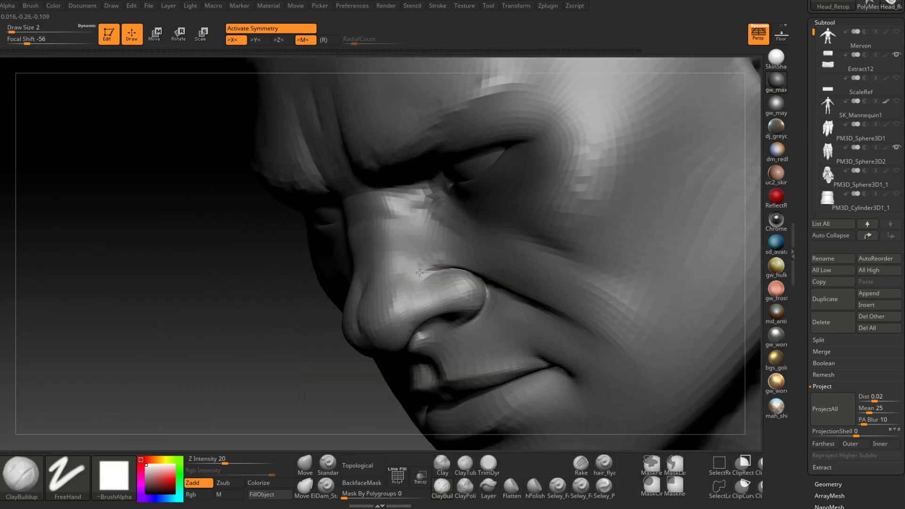
pyautogui.moveTo(421, 271); pyautogui.dragTo(437, 266, button='right')
pyautogui.press('space')
pyautogui.moveTo(438, 263); pyautogui.dragTo(423, 259)
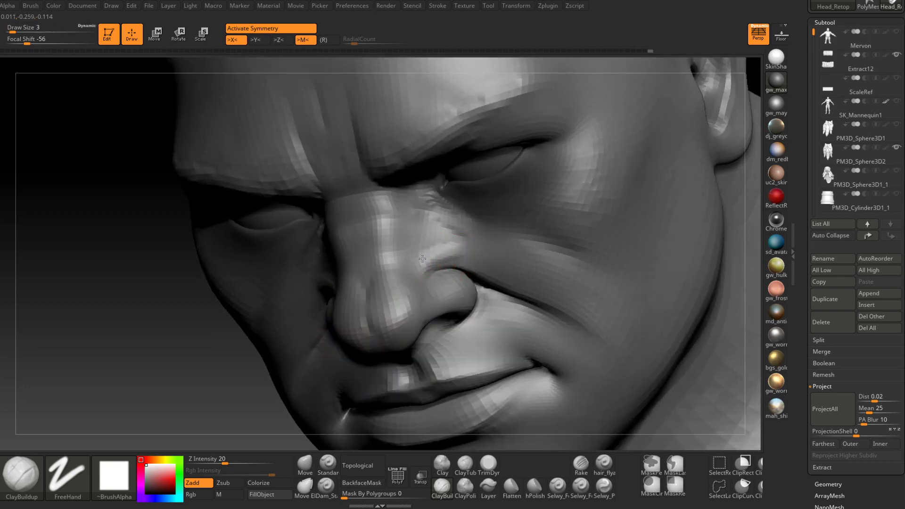
pyautogui.moveTo(442, 249)
pyautogui.mouseDown(button='right')
pyautogui.moveTo(472, 258)
pyautogui.moveTo(462, 245)
pyautogui.moveTo(443, 265)
pyautogui.moveTo(449, 244)
pyautogui.mouseUp(button='right')
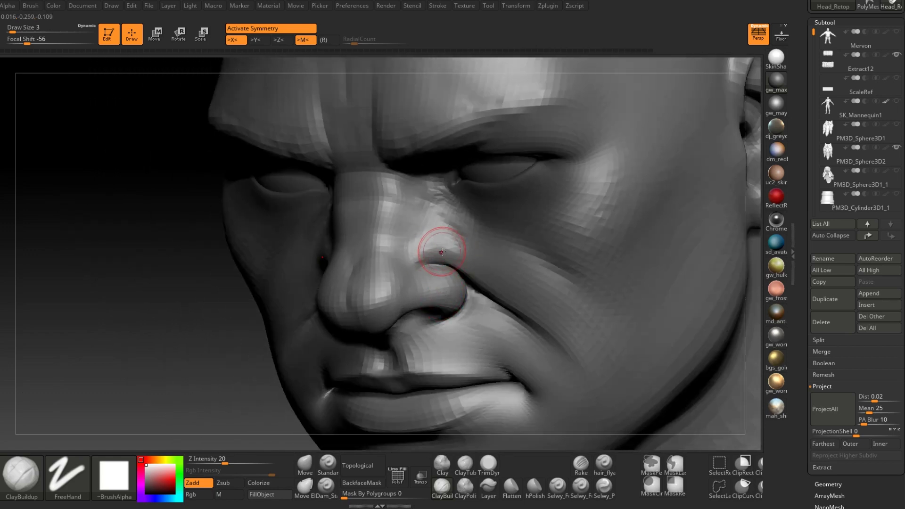
pyautogui.moveTo(442, 252)
pyautogui.keyDown('shift'); pyautogui.mouseDown(button='right')
pyautogui.moveTo(434, 242)
pyautogui.moveTo(449, 243)
pyautogui.moveTo(447, 233)
pyautogui.moveTo(426, 267)
pyautogui.moveTo(432, 234)
pyautogui.mouseUp(button='right'); pyautogui.keyUp('shift')
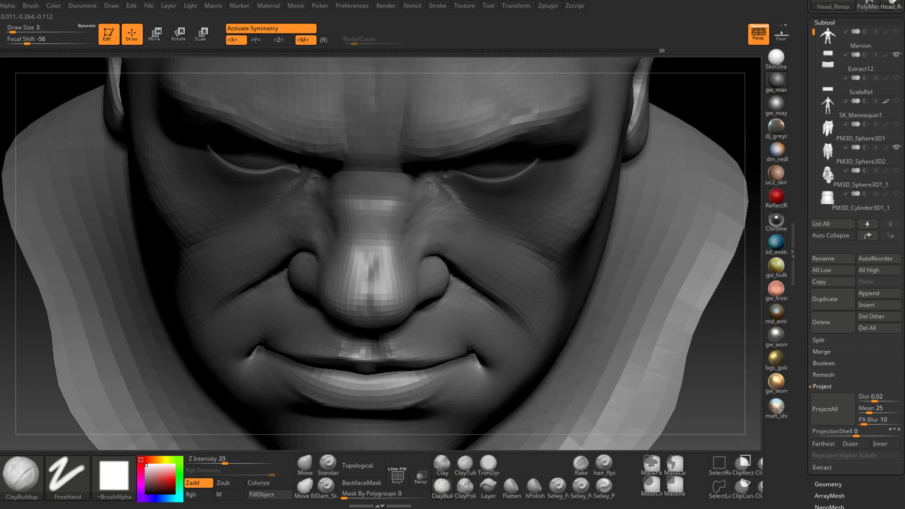
# - Smooth the sides of the nose above the nostril wings, then smooth the nose tip
pyautogui.moveTo(425, 243)
pyautogui.mouseDown(button='right')
pyautogui.moveTo(418, 233)
pyautogui.moveTo(429, 241)
pyautogui.mouseUp(button='right')
pyautogui.rightClick(429, 241)
pyautogui.moveTo(444, 208); pyautogui.dragTo(422, 231, button='right')
pyautogui.keyDown('shift'); pyautogui.moveTo(422, 231); pyautogui.dragTo(456, 239); pyautogui.keyUp('shift')
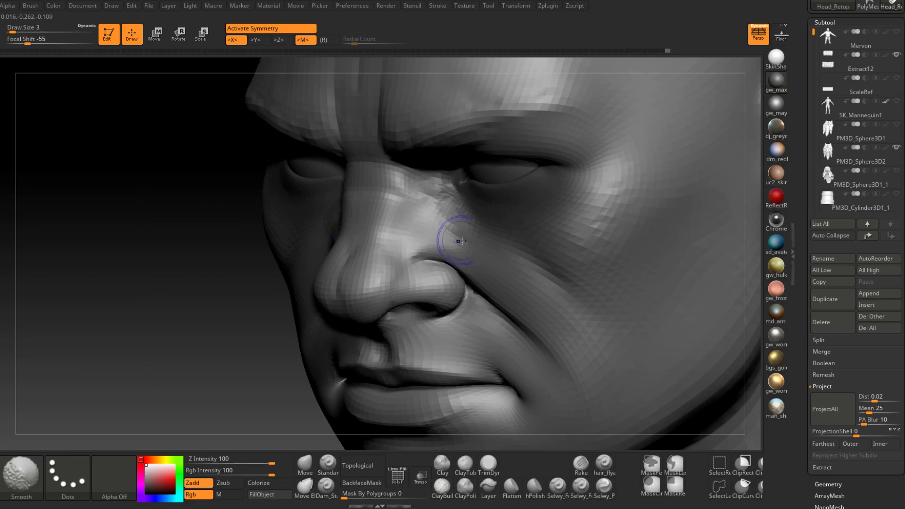
pyautogui.moveTo(457, 239)
pyautogui.mouseDown(button='right')
pyautogui.moveTo(426, 234)
pyautogui.moveTo(435, 287)
pyautogui.moveTo(383, 276)
pyautogui.mouseUp(button='right')
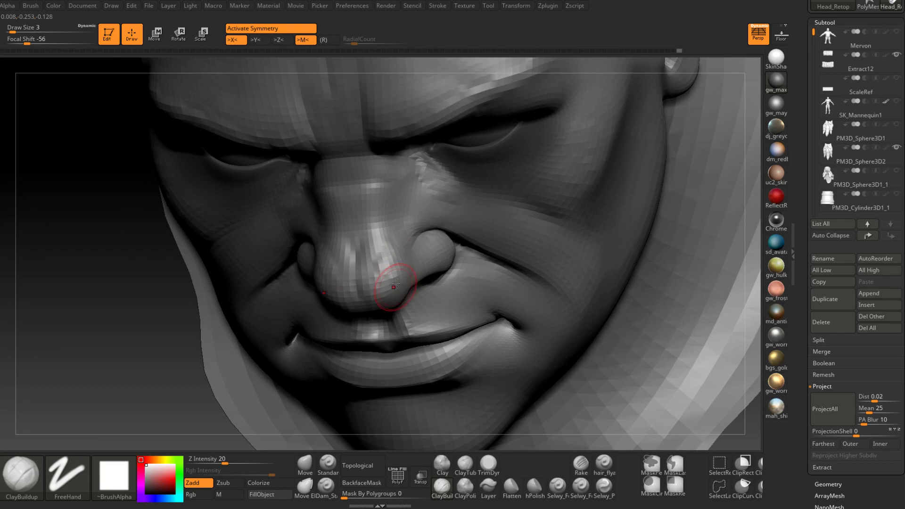
pyautogui.press('shift')
pyautogui.moveTo(373, 255)
pyautogui.keyDown('shift'); pyautogui.mouseDown()
pyautogui.moveTo(383, 253)
pyautogui.moveTo(382, 271)
pyautogui.mouseUp(); pyautogui.keyUp('shift')
pyautogui.moveTo(383, 271); pyautogui.dragTo(393, 240, button='right')
pyautogui.keyDown('shift'); pyautogui.moveTo(394, 241); pyautogui.dragTo(398, 257); pyautogui.keyUp('shift')
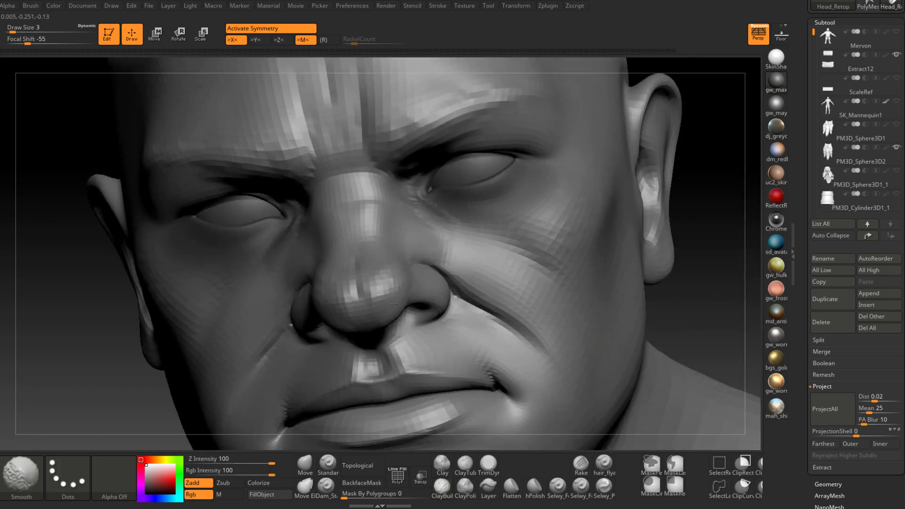
# - Thicken the nostril rims and carve the nostril cavities with ClayBuildup, ending at draw size 2
pyautogui.moveTo(398, 257); pyautogui.dragTo(414, 295, button='right')
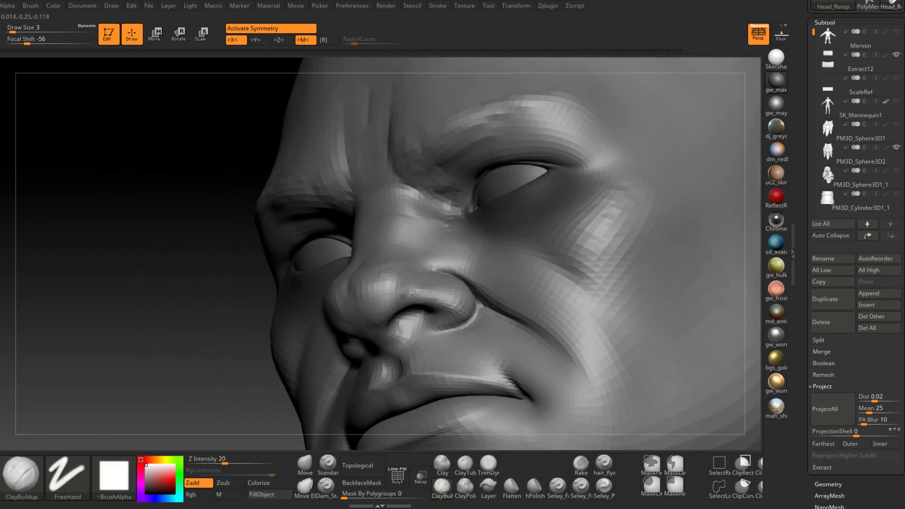
pyautogui.moveTo(423, 296); pyautogui.dragTo(456, 307)
pyautogui.moveTo(456, 306); pyautogui.dragTo(436, 299, button='right')
pyautogui.moveTo(440, 287); pyautogui.dragTo(468, 296)
pyautogui.moveTo(457, 296)
pyautogui.mouseDown(button='right')
pyautogui.moveTo(438, 318)
pyautogui.moveTo(439, 308)
pyautogui.mouseUp(button='right')
pyautogui.keyDown('alt'); pyautogui.moveTo(439, 309); pyautogui.dragTo(413, 325); pyautogui.keyUp('alt')
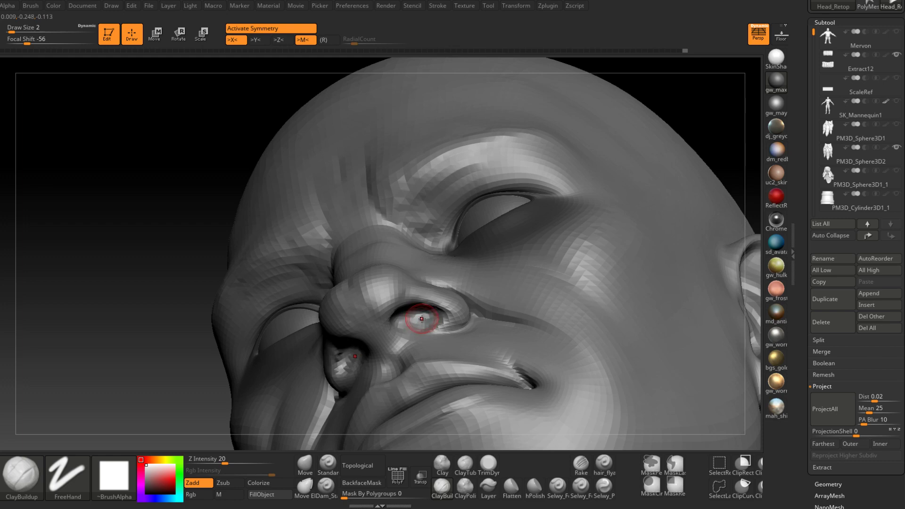
pyautogui.moveTo(422, 324); pyautogui.dragTo(438, 309, button='right')
pyautogui.moveTo(450, 311); pyautogui.dragTo(434, 312)
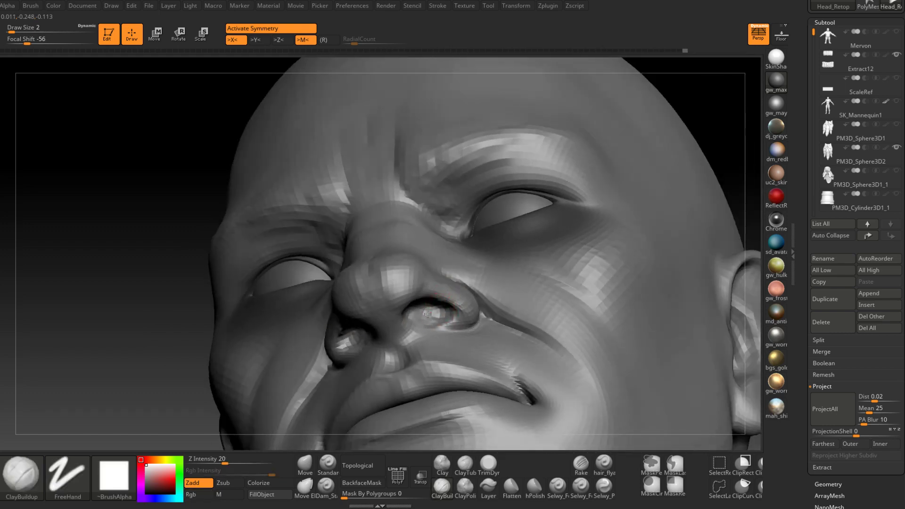
# - Refine the lower nostril edges with ClayBuildup at draw size 1
pyautogui.moveTo(434, 312); pyautogui.dragTo(430, 329, button='right')
pyautogui.press('space')
pyautogui.moveTo(430, 330); pyautogui.dragTo(419, 328)
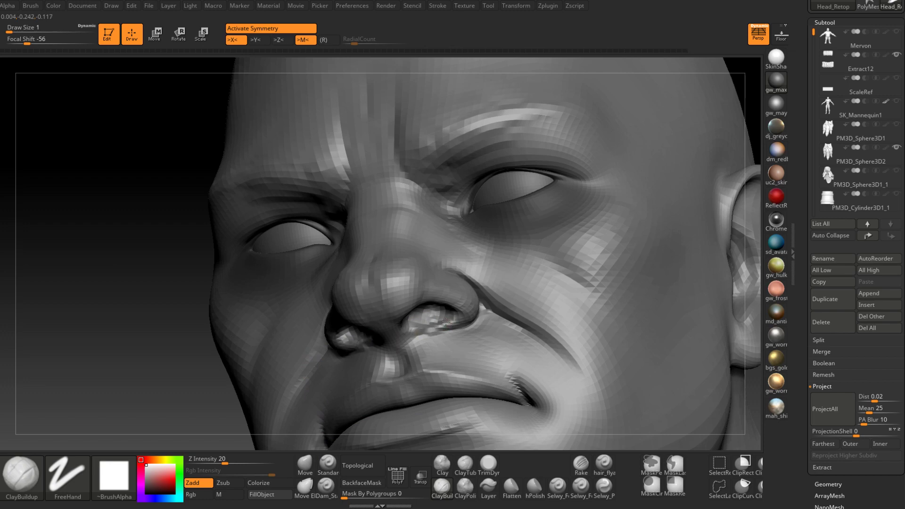
pyautogui.moveTo(445, 322); pyautogui.dragTo(439, 332, button='right')
# - Cut creases along the nostril bases with the Dam Standard brush at draw sizes 1 and 2, and smooth the nostrils
pyautogui.click(326, 488)
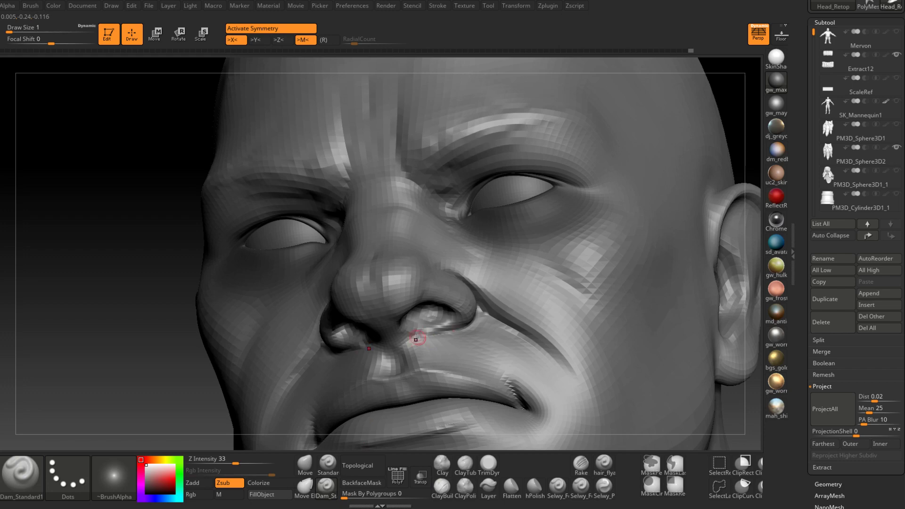
pyautogui.moveTo(415, 339); pyautogui.dragTo(459, 333)
pyautogui.moveTo(415, 339)
pyautogui.mouseDown(button='right')
pyautogui.moveTo(428, 335)
pyautogui.moveTo(386, 347)
pyautogui.moveTo(355, 340)
pyautogui.mouseUp(button='right')
pyautogui.press('space')
pyautogui.moveTo(351, 338); pyautogui.dragTo(360, 333)
pyautogui.moveTo(359, 333)
pyautogui.mouseDown(button='right')
pyautogui.moveTo(431, 361)
pyautogui.moveTo(441, 351)
pyautogui.mouseUp(button='right')
pyautogui.keyDown('shift'); pyautogui.moveTo(404, 329); pyautogui.dragTo(424, 322); pyautogui.keyUp('shift')
pyautogui.moveTo(365, 354)
pyautogui.mouseDown(button='right')
pyautogui.moveTo(435, 353)
pyautogui.moveTo(416, 368)
pyautogui.mouseUp(button='right')
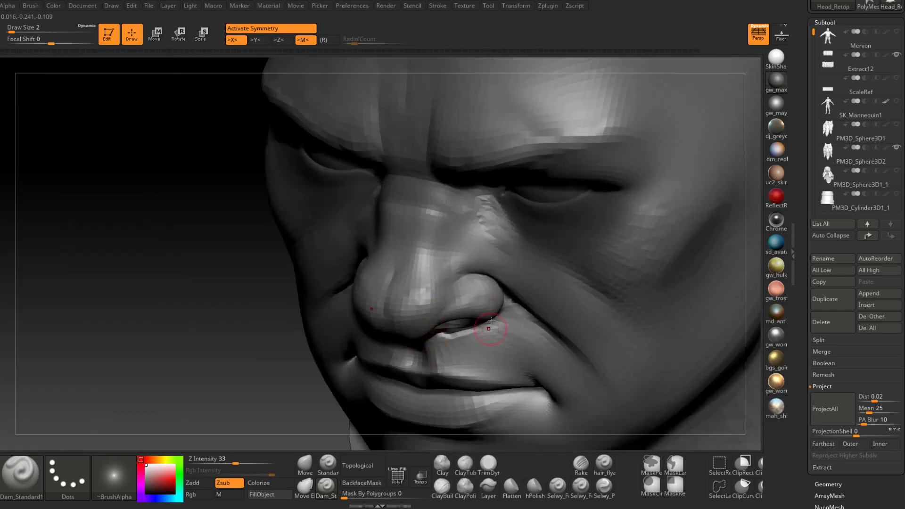
pyautogui.moveTo(491, 321)
pyautogui.mouseDown(button='right')
pyautogui.moveTo(497, 236)
pyautogui.moveTo(534, 246)
pyautogui.moveTo(521, 242)
pyautogui.moveTo(545, 298)
pyautogui.moveTo(513, 344)
pyautogui.moveTo(518, 361)
pyautogui.mouseUp(button='right')
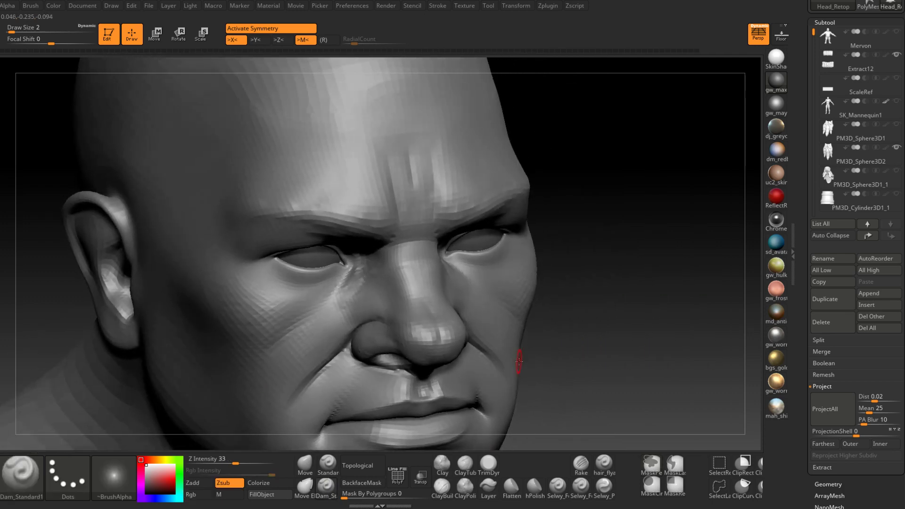
# - Rework the rough skin between the inner eye corners and the nose with ClayBuildup at draw size 2 and smooth it
pyautogui.click(442, 488)
pyautogui.moveTo(392, 238)
pyautogui.keyDown('ctrl'); pyautogui.mouseDown(button='right')
pyautogui.moveTo(355, 293)
pyautogui.moveTo(366, 326)
pyautogui.mouseUp(button='right'); pyautogui.keyUp('ctrl')
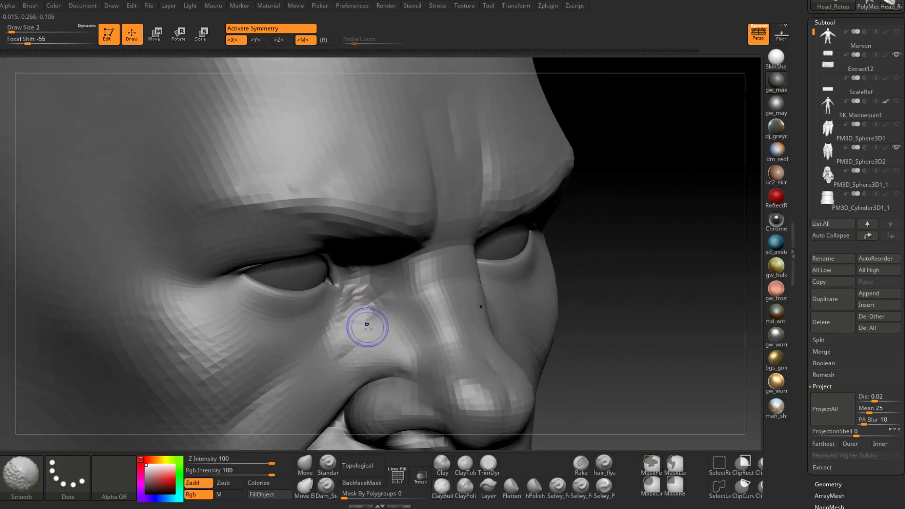
pyautogui.moveTo(355, 291); pyautogui.dragTo(364, 312)
pyautogui.moveTo(364, 313); pyautogui.dragTo(348, 306, button='right')
pyautogui.keyDown('shift'); pyautogui.moveTo(357, 323); pyautogui.dragTo(345, 336); pyautogui.keyUp('shift')
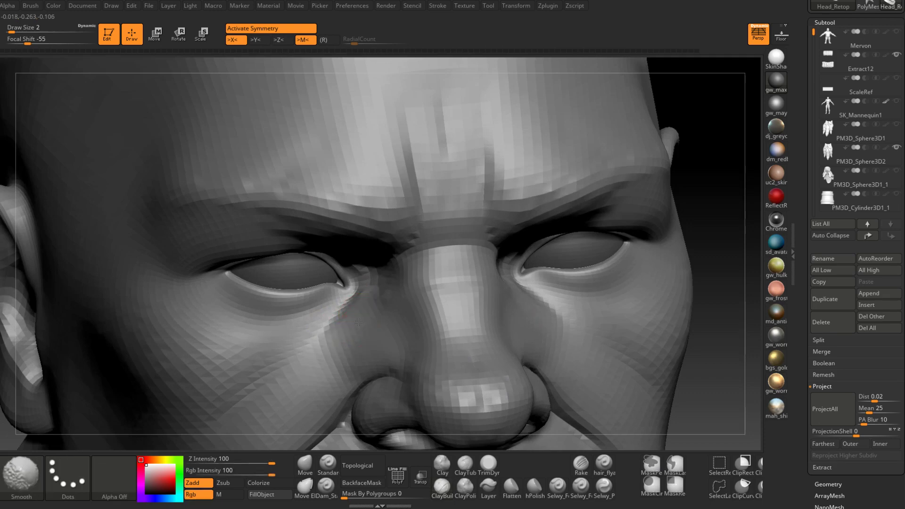
pyautogui.moveTo(359, 322)
pyautogui.mouseDown(button='right')
pyautogui.moveTo(386, 314)
pyautogui.moveTo(385, 283)
pyautogui.moveTo(401, 301)
pyautogui.moveTo(360, 288)
pyautogui.mouseUp(button='right')
# - Build up bags beneath the lower eyelids with ClayBuildup at draw size 2
pyautogui.keyDown('alt'); pyautogui.moveTo(638, 317); pyautogui.dragTo(524, 276, button='right'); pyautogui.keyUp('alt')
pyautogui.moveTo(477, 240)
pyautogui.mouseDown()
pyautogui.moveTo(513, 264)
pyautogui.moveTo(489, 253)
pyautogui.mouseUp()
pyautogui.moveTo(586, 232)
pyautogui.mouseDown()
pyautogui.moveTo(508, 258)
pyautogui.moveTo(586, 231)
pyautogui.moveTo(518, 245)
pyautogui.moveTo(503, 242)
pyautogui.moveTo(549, 237)
pyautogui.moveTo(470, 226)
pyautogui.moveTo(580, 206)
pyautogui.moveTo(541, 226)
pyautogui.moveTo(528, 255)
pyautogui.moveTo(546, 252)
pyautogui.mouseUp()
pyautogui.moveTo(604, 236)
pyautogui.mouseDown(button='right')
pyautogui.moveTo(625, 235)
pyautogui.moveTo(622, 202)
pyautogui.mouseUp(button='right')
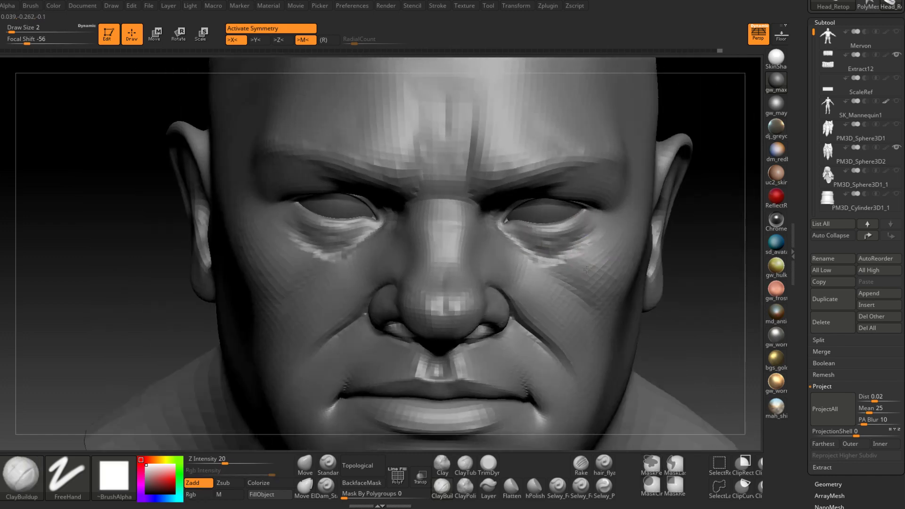
# - Smooth the eye bags into the upper cheeks beneath both eyes
pyautogui.keyDown('shift'); pyautogui.moveTo(568, 261); pyautogui.dragTo(608, 232); pyautogui.keyUp('shift')
pyautogui.moveTo(526, 258)
pyautogui.keyDown('shift'); pyautogui.mouseDown()
pyautogui.moveTo(524, 249)
pyautogui.moveTo(542, 264)
pyautogui.mouseUp(); pyautogui.keyUp('shift')
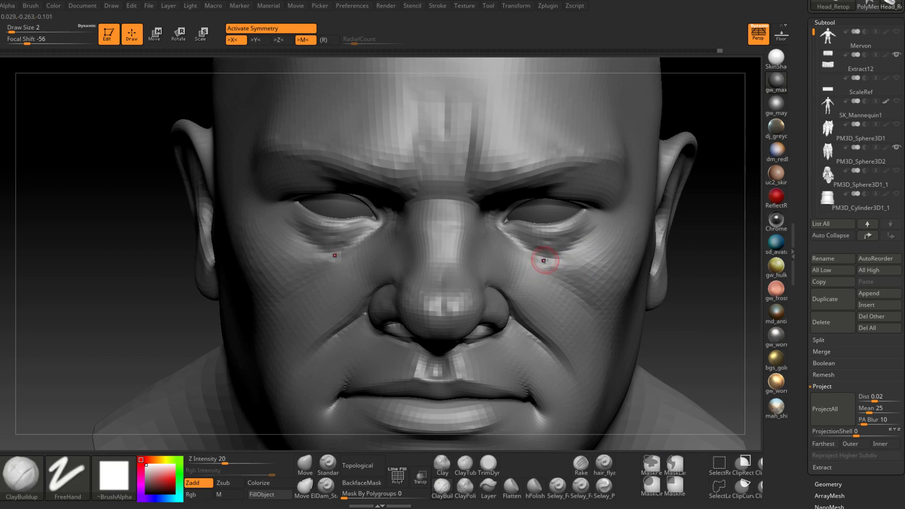
pyautogui.moveTo(543, 258); pyautogui.dragTo(539, 245, button='right')
pyautogui.keyDown('shift'); pyautogui.moveTo(539, 245); pyautogui.dragTo(584, 229); pyautogui.keyUp('shift')
# - Smooth the lower face and build up the underside of the chin with ClayBuildup at draw size 5
pyautogui.moveTo(589, 261)
pyautogui.keyDown('alt'); pyautogui.mouseDown(button='right')
pyautogui.moveTo(535, 257)
pyautogui.moveTo(527, 226)
pyautogui.mouseUp(button='right'); pyautogui.keyUp('alt')
pyautogui.moveTo(497, 364)
pyautogui.keyDown('alt'); pyautogui.mouseDown(button='right')
pyautogui.moveTo(493, 293)
pyautogui.moveTo(429, 288)
pyautogui.moveTo(489, 295)
pyautogui.mouseUp(button='right'); pyautogui.keyUp('alt')
pyautogui.keyDown('shift'); pyautogui.moveTo(488, 295); pyautogui.dragTo(491, 288); pyautogui.keyUp('shift')
pyautogui.moveTo(491, 288); pyautogui.dragTo(453, 301, button='right')
pyautogui.press('space')
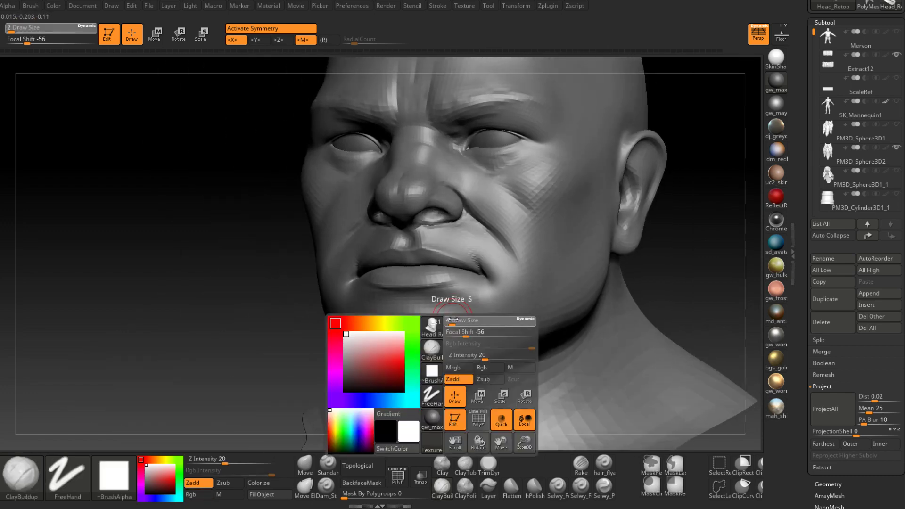
pyautogui.click(448, 329)
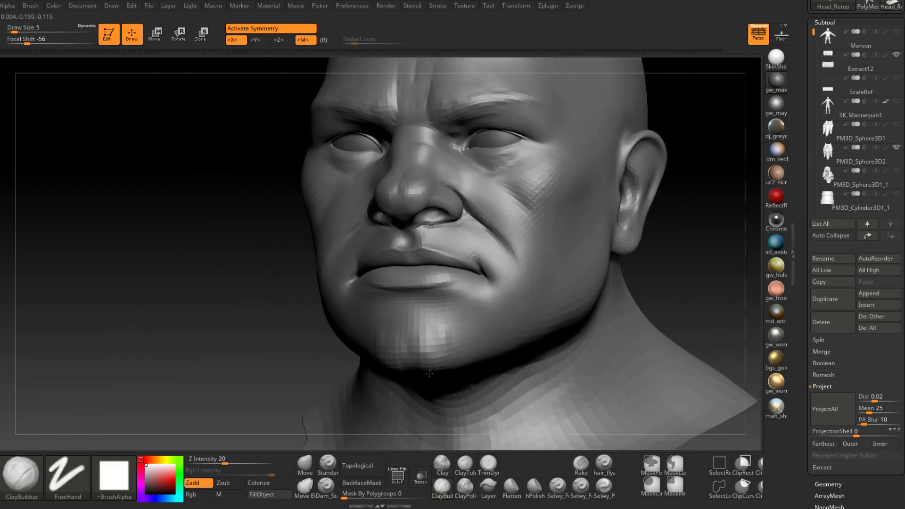
pyautogui.moveTo(424, 370)
pyautogui.mouseDown()
pyautogui.moveTo(421, 326)
pyautogui.moveTo(459, 352)
pyautogui.moveTo(460, 325)
pyautogui.moveTo(424, 315)
pyautogui.moveTo(417, 335)
pyautogui.moveTo(467, 347)
pyautogui.moveTo(418, 329)
pyautogui.moveTo(444, 349)
pyautogui.mouseUp()
# - Build up the chin around a central cleft with ClayBuildup at draw size 7 and smooth the new volume
pyautogui.moveTo(445, 349)
pyautogui.mouseDown(button='right')
pyautogui.moveTo(435, 383)
pyautogui.moveTo(439, 345)
pyautogui.moveTo(424, 333)
pyautogui.moveTo(380, 347)
pyautogui.moveTo(446, 357)
pyautogui.moveTo(446, 281)
pyautogui.mouseUp(button='right')
pyautogui.press('space')
pyautogui.moveTo(446, 282); pyautogui.dragTo(449, 282)
pyautogui.moveTo(449, 282); pyautogui.dragTo(410, 295, button='right')
pyautogui.moveTo(455, 291); pyautogui.dragTo(501, 275)
pyautogui.moveTo(495, 278)
pyautogui.mouseDown(button='right')
pyautogui.moveTo(476, 306)
pyautogui.moveTo(470, 259)
pyautogui.mouseUp(button='right')
pyautogui.moveTo(465, 296); pyautogui.dragTo(462, 265, button='right')
pyautogui.keyDown('shift'); pyautogui.moveTo(463, 265); pyautogui.dragTo(434, 293); pyautogui.keyUp('shift')
pyautogui.moveTo(446, 302); pyautogui.dragTo(440, 278, button='right')
pyautogui.keyDown('shift'); pyautogui.moveTo(440, 278); pyautogui.dragTo(460, 297); pyautogui.keyUp('shift')
pyautogui.moveTo(460, 297); pyautogui.dragTo(446, 299, button='right')
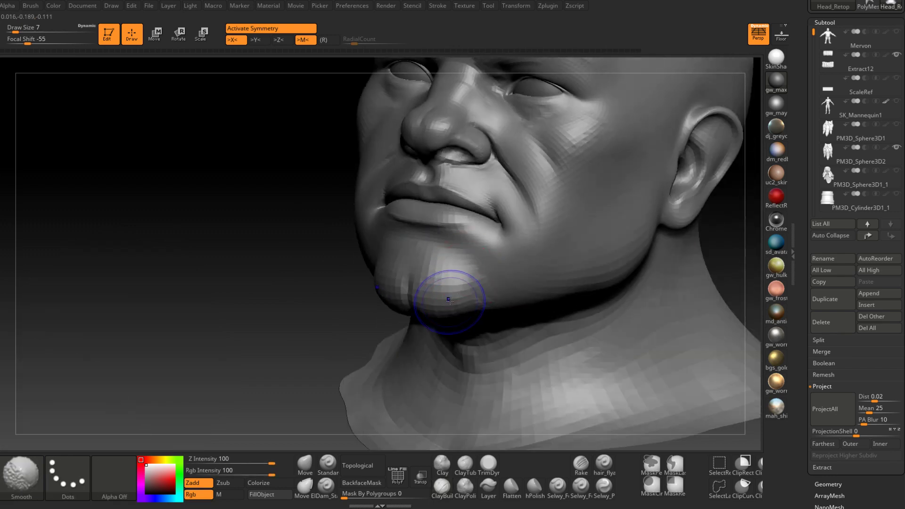
# - Smooth the chin's lower edge and add clay between the chin and the mouth corners at draw size 7
pyautogui.keyDown('shift'); pyautogui.moveTo(446, 299); pyautogui.dragTo(456, 315); pyautogui.keyUp('shift')
pyautogui.moveTo(456, 315)
pyautogui.mouseDown(button='right')
pyautogui.moveTo(459, 256)
pyautogui.moveTo(444, 311)
pyautogui.mouseUp(button='right')
pyautogui.keyDown('shift'); pyautogui.moveTo(444, 311); pyautogui.dragTo(430, 333); pyautogui.keyUp('shift')
pyautogui.moveTo(430, 333)
pyautogui.mouseDown(button='right')
pyautogui.moveTo(438, 347)
pyautogui.moveTo(409, 368)
pyautogui.moveTo(464, 304)
pyautogui.moveTo(455, 304)
pyautogui.moveTo(439, 250)
pyautogui.mouseUp(button='right')
pyautogui.moveTo(452, 287); pyautogui.dragTo(448, 295)
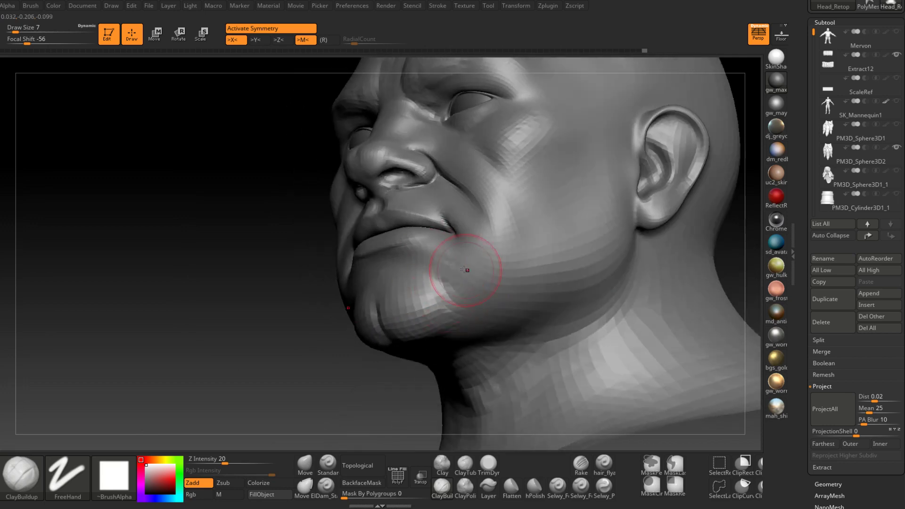
# - Refine the areas below the mouth corners with ClayBuildup at draw size 4 and smooth the sides of the chin
pyautogui.moveTo(416, 254)
pyautogui.mouseDown(button='right')
pyautogui.moveTo(424, 253)
pyautogui.moveTo(418, 275)
pyautogui.mouseUp(button='right')
pyautogui.press('space')
pyautogui.moveTo(418, 256); pyautogui.dragTo(415, 256)
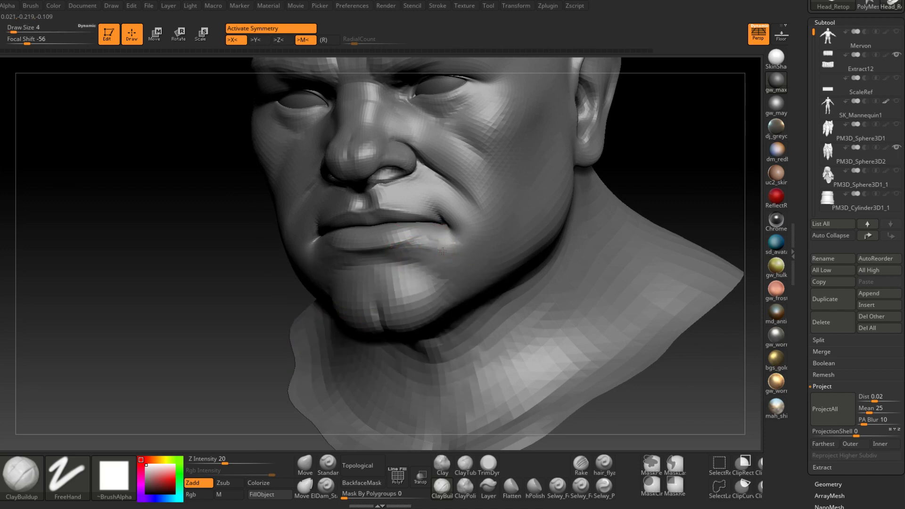
pyautogui.moveTo(444, 241); pyautogui.dragTo(413, 246, button='right')
pyautogui.press('shift')
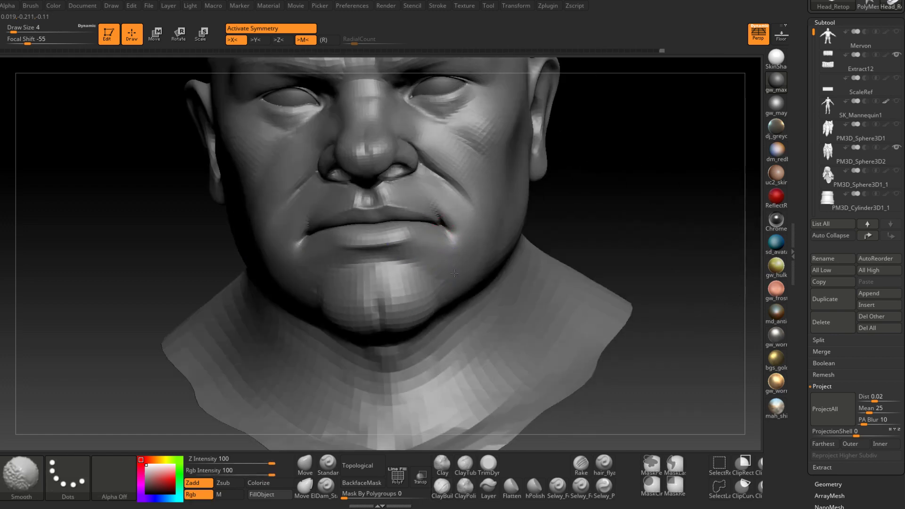
pyautogui.moveTo(454, 273)
pyautogui.mouseDown(button='right')
pyautogui.moveTo(430, 258)
pyautogui.moveTo(452, 257)
pyautogui.moveTo(456, 310)
pyautogui.moveTo(436, 308)
pyautogui.mouseUp(button='right')
pyautogui.keyDown('shift'); pyautogui.moveTo(481, 302); pyautogui.dragTo(490, 309); pyautogui.keyUp('shift')
pyautogui.moveTo(471, 302); pyautogui.dragTo(494, 295, button='right')
pyautogui.keyDown('shift'); pyautogui.moveTo(466, 297); pyautogui.dragTo(491, 299); pyautogui.keyUp('shift')
pyautogui.moveTo(491, 298)
pyautogui.mouseDown(button='right')
pyautogui.moveTo(472, 293)
pyautogui.moveTo(460, 309)
pyautogui.moveTo(469, 369)
pyautogui.mouseUp(button='right')
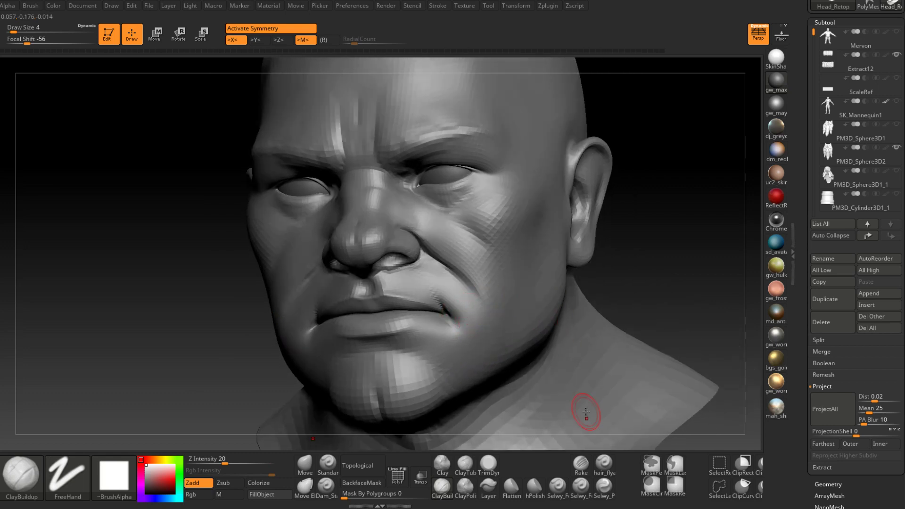
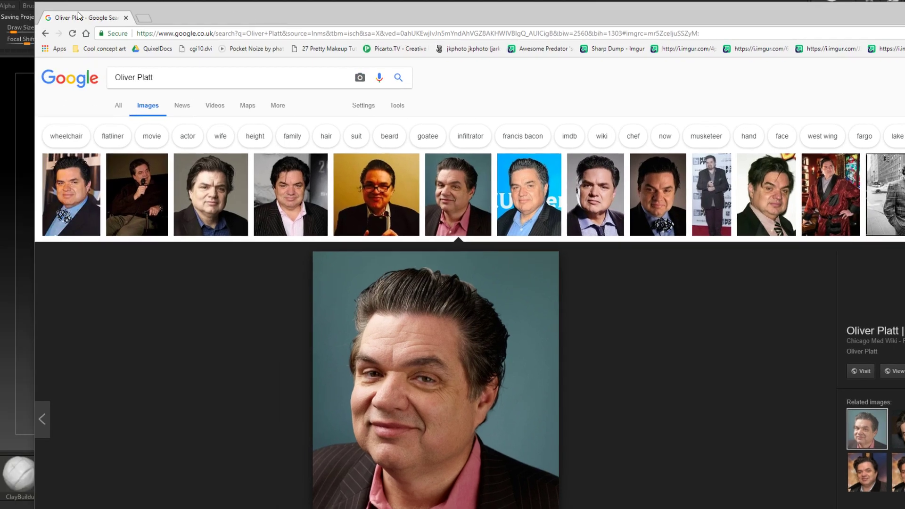
# - Switch to the browser and compare the sculpt with the reference portrait photos placed beside it
pyautogui.moveTo(36, 3); pyautogui.dragTo(548, 73)
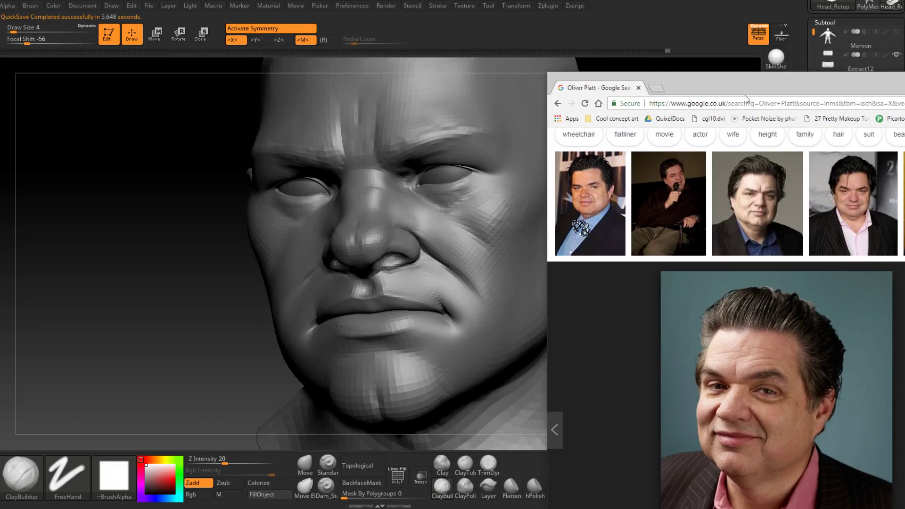
pyautogui.moveTo(744, 90); pyautogui.dragTo(688, 67)
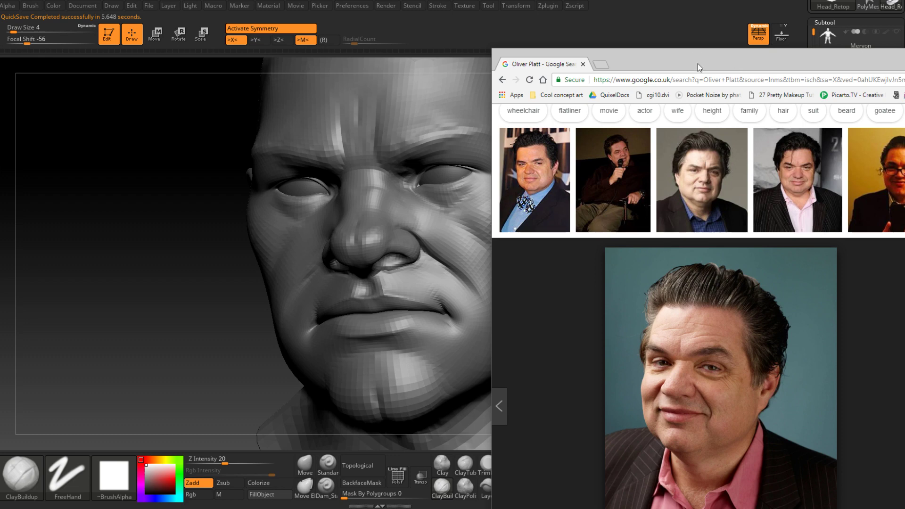
pyautogui.moveTo(697, 64); pyautogui.dragTo(904, 77)
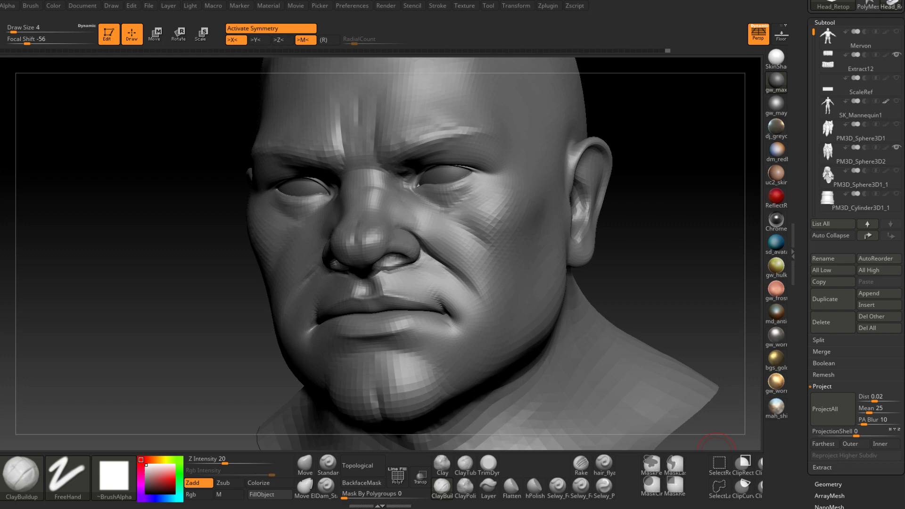
# - Cut creases around the mouth corners with the Dam Standard brush at draw size 2 and smooth them
pyautogui.moveTo(716, 450); pyautogui.dragTo(467, 280)
pyautogui.moveTo(467, 281); pyautogui.dragTo(492, 308, button='right')
pyautogui.moveTo(438, 320)
pyautogui.mouseDown(button='right')
pyautogui.moveTo(407, 283)
pyautogui.moveTo(434, 284)
pyautogui.mouseUp(button='right')
pyautogui.click(327, 488)
pyautogui.moveTo(339, 346); pyautogui.dragTo(424, 306, button='right')
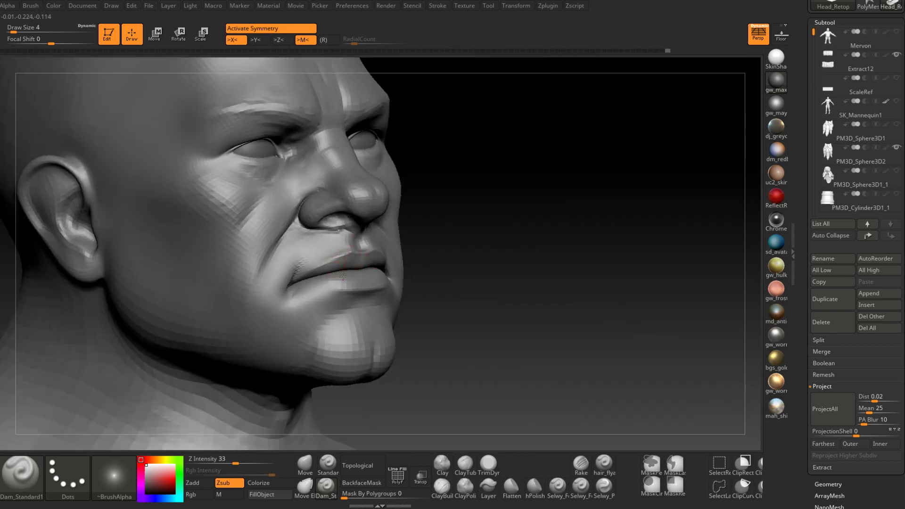
pyautogui.keyDown('alt'); pyautogui.moveTo(287, 255); pyautogui.dragTo(358, 281, button='right'); pyautogui.keyUp('alt')
pyautogui.press('s')
pyautogui.moveTo(358, 276); pyautogui.dragTo(333, 326)
pyautogui.moveTo(333, 327)
pyautogui.mouseDown(button='right')
pyautogui.moveTo(359, 267)
pyautogui.moveTo(359, 279)
pyautogui.moveTo(409, 292)
pyautogui.mouseUp(button='right')
pyautogui.moveTo(341, 294); pyautogui.dragTo(288, 270, button='right')
pyautogui.keyDown('shift'); pyautogui.moveTo(340, 306); pyautogui.dragTo(345, 290); pyautogui.keyUp('shift')
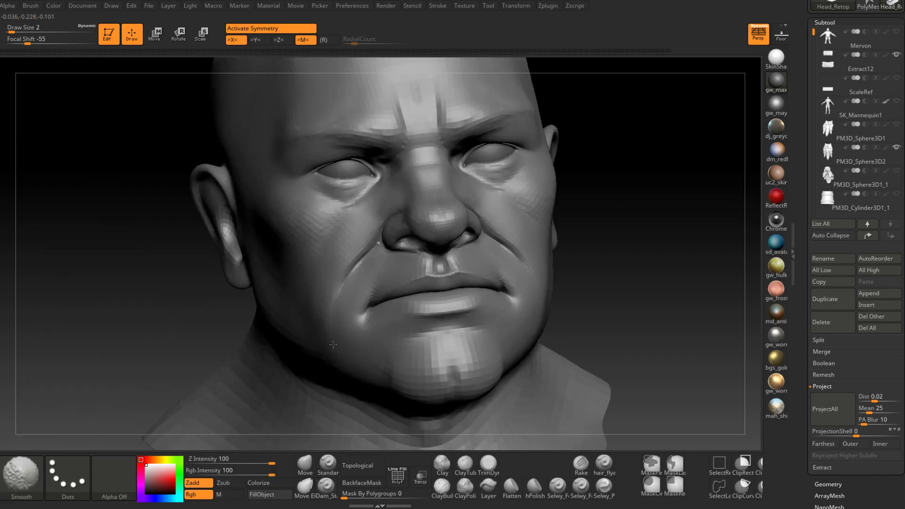
# - Smooth the sides of the chin at draw size 4
pyautogui.moveTo(343, 295); pyautogui.dragTo(311, 317, button='right')
pyautogui.moveTo(513, 316)
pyautogui.mouseDown(button='right')
pyautogui.moveTo(476, 325)
pyautogui.moveTo(447, 347)
pyautogui.mouseUp(button='right')
pyautogui.press('space')
pyautogui.moveTo(465, 281); pyautogui.dragTo(467, 281)
pyautogui.keyDown('shift'); pyautogui.moveTo(447, 318); pyautogui.dragTo(426, 351); pyautogui.keyUp('shift')
pyautogui.moveTo(428, 348)
pyautogui.mouseDown(button='right')
pyautogui.moveTo(459, 340)
pyautogui.moveTo(478, 306)
pyautogui.moveTo(453, 266)
pyautogui.mouseUp(button='right')
# - Build up the jowls beside the chin with ClayBuildup at draw sizes 4 and 7
pyautogui.click(441, 485)
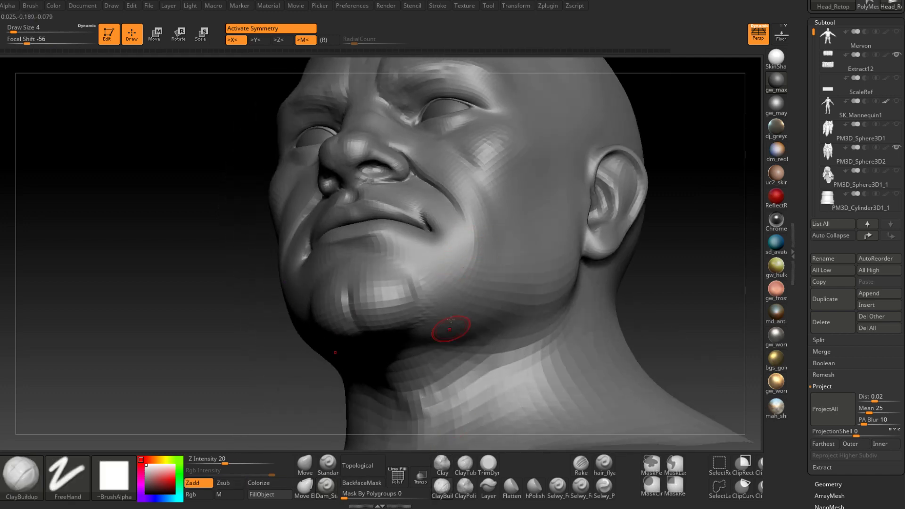
pyautogui.moveTo(448, 323); pyautogui.dragTo(433, 292, button='right')
pyautogui.press('space')
pyautogui.moveTo(433, 292); pyautogui.dragTo(436, 291)
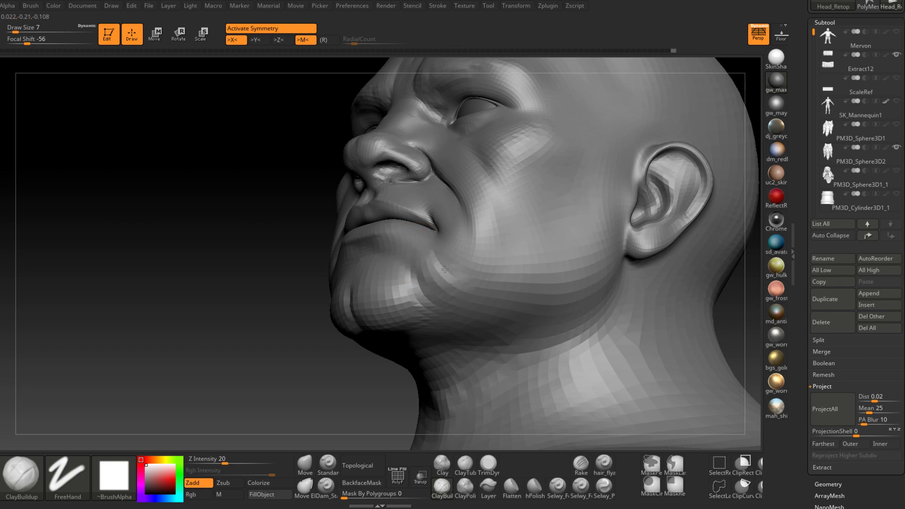
pyautogui.moveTo(474, 273); pyautogui.dragTo(469, 285, button='right')
pyautogui.moveTo(470, 285); pyautogui.dragTo(493, 276)
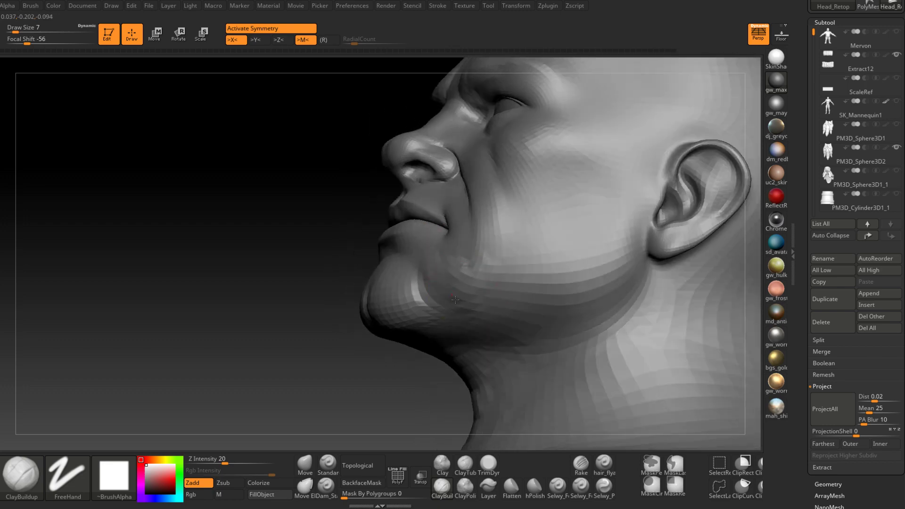
# - Fill out the underside of the chin and jaw with ClayBuildup at draw size 7 and smooth the transition
pyautogui.moveTo(529, 277); pyautogui.dragTo(490, 262, button='right')
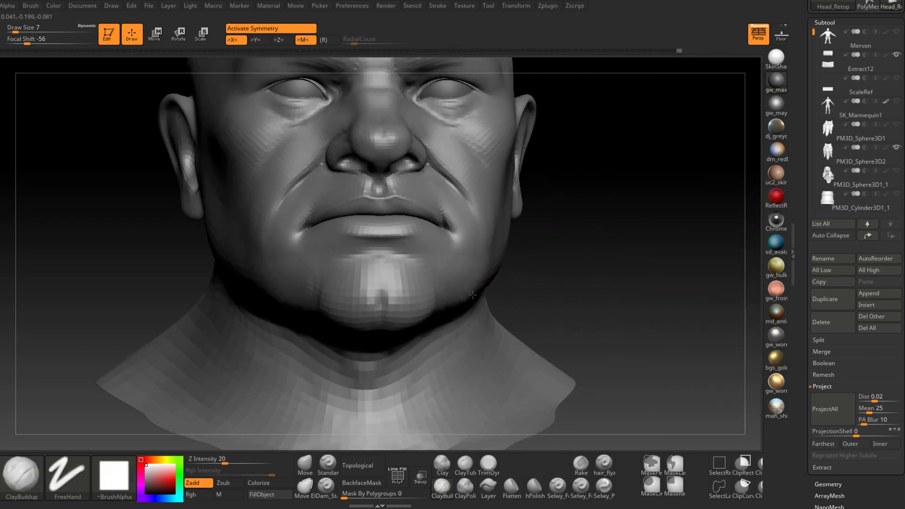
pyautogui.moveTo(424, 279)
pyautogui.mouseDown(button='right')
pyautogui.moveTo(447, 266)
pyautogui.moveTo(452, 296)
pyautogui.moveTo(457, 282)
pyautogui.moveTo(439, 346)
pyautogui.mouseUp(button='right')
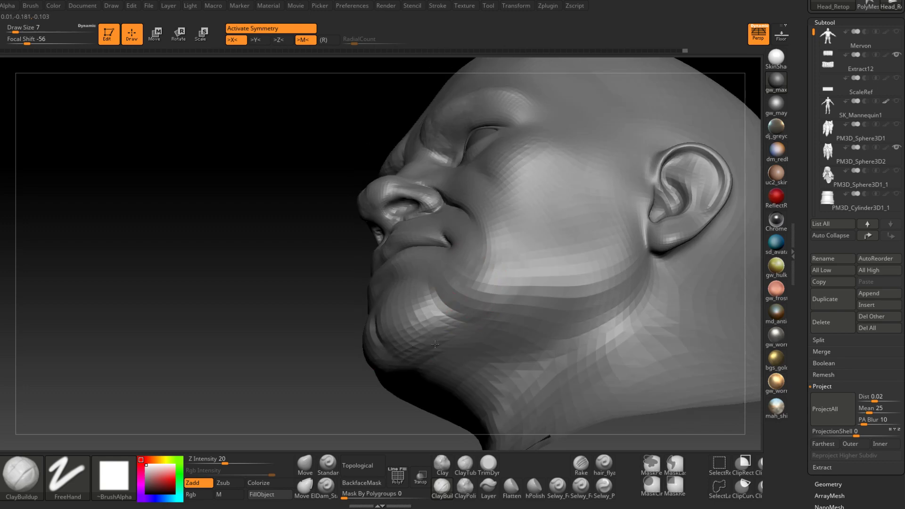
pyautogui.moveTo(483, 323); pyautogui.dragTo(455, 351, button='right')
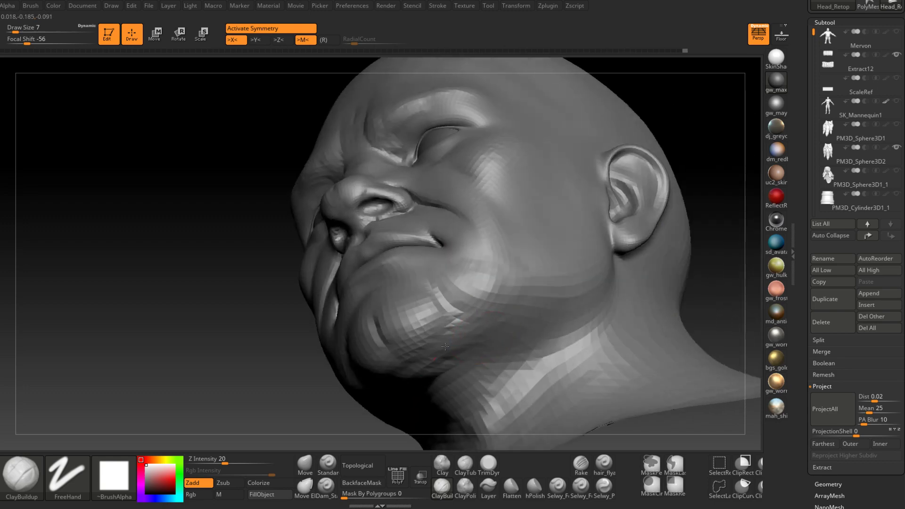
pyautogui.moveTo(465, 387); pyautogui.dragTo(448, 360, button='right')
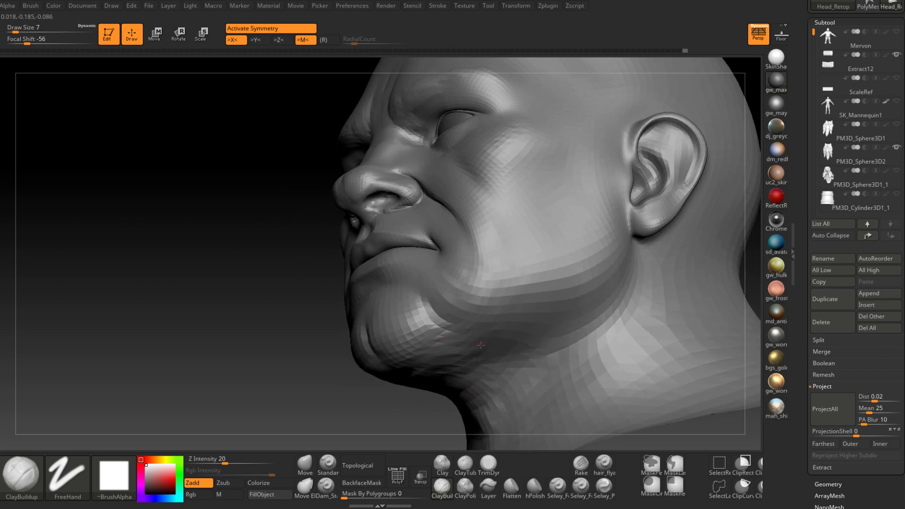
pyautogui.press('shift')
pyautogui.moveTo(391, 375); pyautogui.dragTo(414, 347, button='right')
pyautogui.moveTo(414, 348)
pyautogui.keyDown('shift'); pyautogui.mouseDown()
pyautogui.moveTo(400, 354)
pyautogui.moveTo(408, 340)
pyautogui.mouseUp(); pyautogui.keyUp('shift')
pyautogui.moveTo(407, 340)
pyautogui.mouseDown(button='right')
pyautogui.moveTo(422, 332)
pyautogui.moveTo(410, 330)
pyautogui.moveTo(415, 372)
pyautogui.moveTo(465, 356)
pyautogui.mouseUp(button='right')
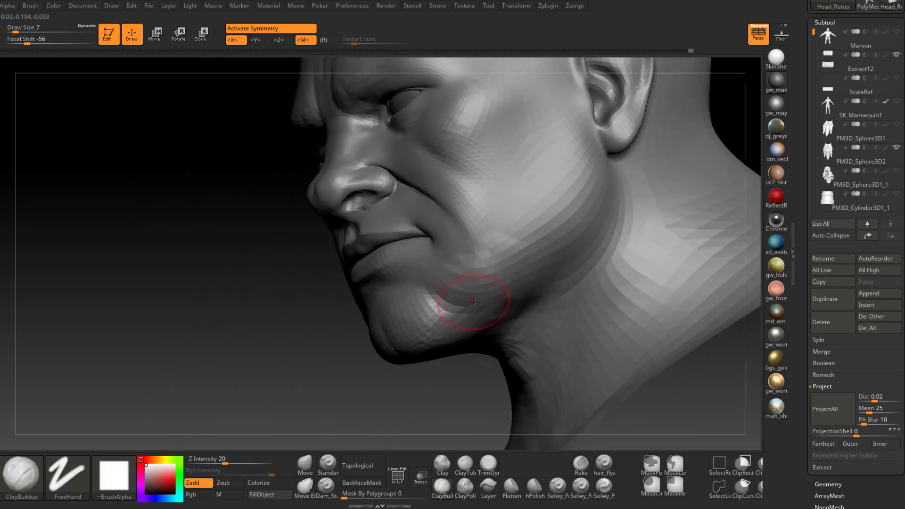
# - Add clay along the jawline between chin and lower cheek at draw size 7, and smooth the jowls
pyautogui.moveTo(504, 257); pyautogui.dragTo(515, 265, button='right')
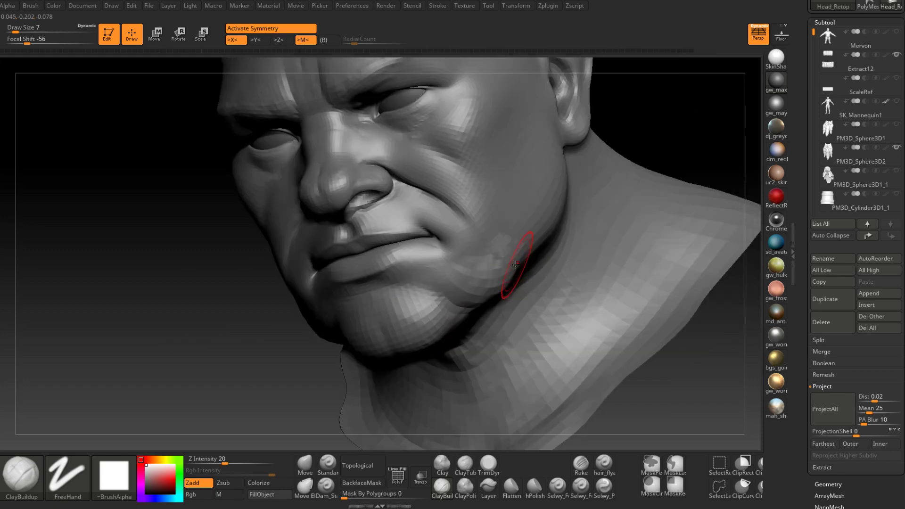
pyautogui.moveTo(498, 251); pyautogui.dragTo(478, 255)
pyautogui.moveTo(495, 309); pyautogui.dragTo(473, 282, button='right')
pyautogui.moveTo(473, 282)
pyautogui.keyDown('shift'); pyautogui.mouseDown()
pyautogui.moveTo(489, 250)
pyautogui.moveTo(523, 286)
pyautogui.moveTo(505, 299)
pyautogui.mouseUp(); pyautogui.keyUp('shift')
pyautogui.moveTo(505, 299)
pyautogui.mouseDown(button='right')
pyautogui.moveTo(565, 292)
pyautogui.moveTo(605, 271)
pyautogui.moveTo(505, 314)
pyautogui.moveTo(570, 297)
pyautogui.moveTo(533, 296)
pyautogui.mouseUp(button='right')
pyautogui.moveTo(532, 295); pyautogui.dragTo(511, 325)
pyautogui.moveTo(511, 325); pyautogui.dragTo(445, 315, button='right')
pyautogui.keyDown('shift'); pyautogui.moveTo(444, 315); pyautogui.dragTo(454, 352); pyautogui.keyUp('shift')
pyautogui.moveTo(462, 377)
pyautogui.mouseDown(button='right')
pyautogui.moveTo(515, 291)
pyautogui.moveTo(464, 309)
pyautogui.moveTo(487, 238)
pyautogui.mouseUp(button='right')
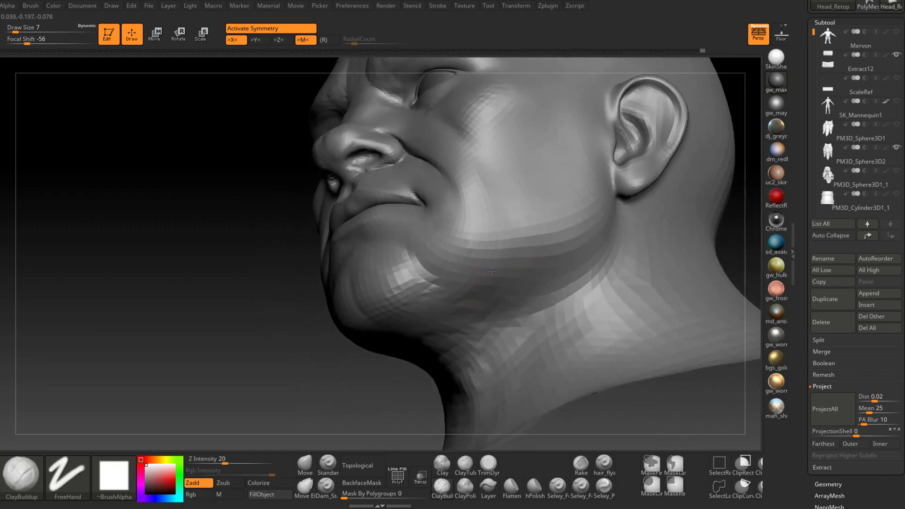
# - Fill out the lower cheeks and jowls with ClayBuildup at draw size 9 and smooth them
pyautogui.press('space')
pyautogui.moveTo(489, 269); pyautogui.dragTo(492, 269)
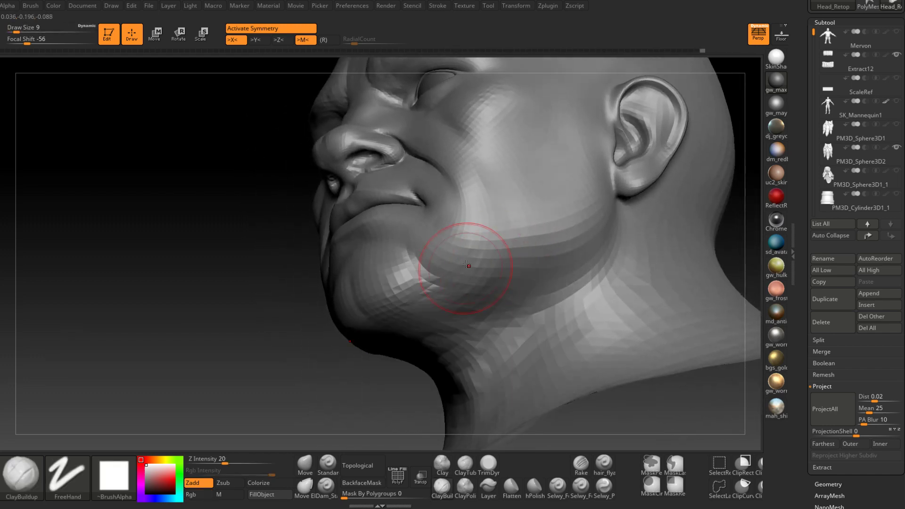
pyautogui.moveTo(488, 265)
pyautogui.mouseDown(button='right')
pyautogui.moveTo(495, 272)
pyautogui.moveTo(475, 317)
pyautogui.moveTo(546, 276)
pyautogui.moveTo(439, 295)
pyautogui.mouseUp(button='right')
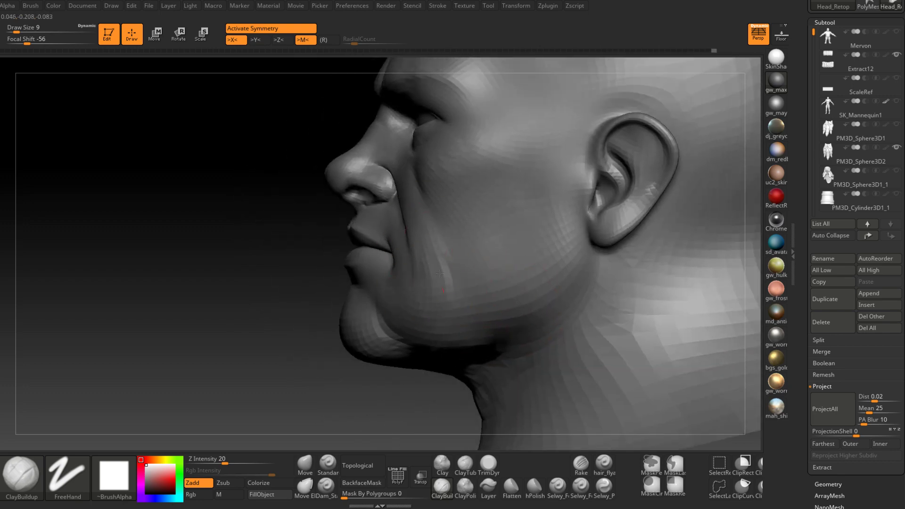
pyautogui.moveTo(428, 259)
pyautogui.mouseDown(button='right')
pyautogui.moveTo(463, 306)
pyautogui.moveTo(423, 255)
pyautogui.mouseUp(button='right')
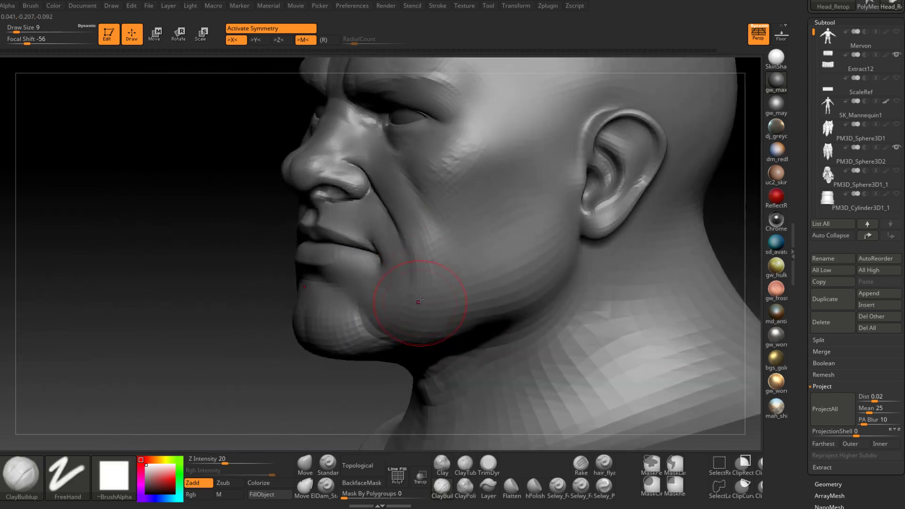
pyautogui.moveTo(435, 303); pyautogui.dragTo(436, 319)
pyautogui.moveTo(437, 319); pyautogui.dragTo(444, 293, button='right')
pyautogui.keyDown('shift'); pyautogui.moveTo(444, 293); pyautogui.dragTo(437, 304); pyautogui.keyUp('shift')
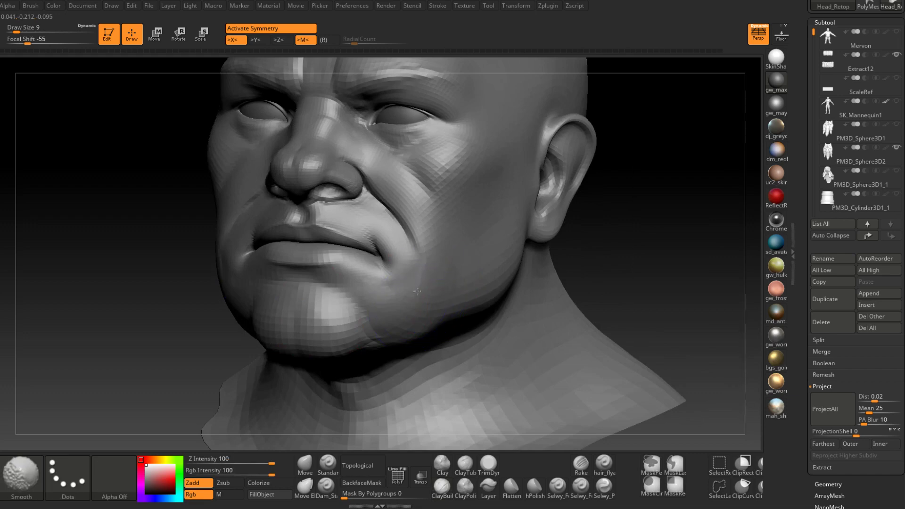
# - Build up the rear cheeks and jaw angles below the ears with ClayBuildup at draw size 12 and smooth them
pyautogui.moveTo(437, 304)
pyautogui.mouseDown(button='right')
pyautogui.moveTo(401, 303)
pyautogui.moveTo(417, 264)
pyautogui.moveTo(461, 266)
pyautogui.mouseUp(button='right')
pyautogui.press('space')
pyautogui.moveTo(461, 258); pyautogui.dragTo(464, 257)
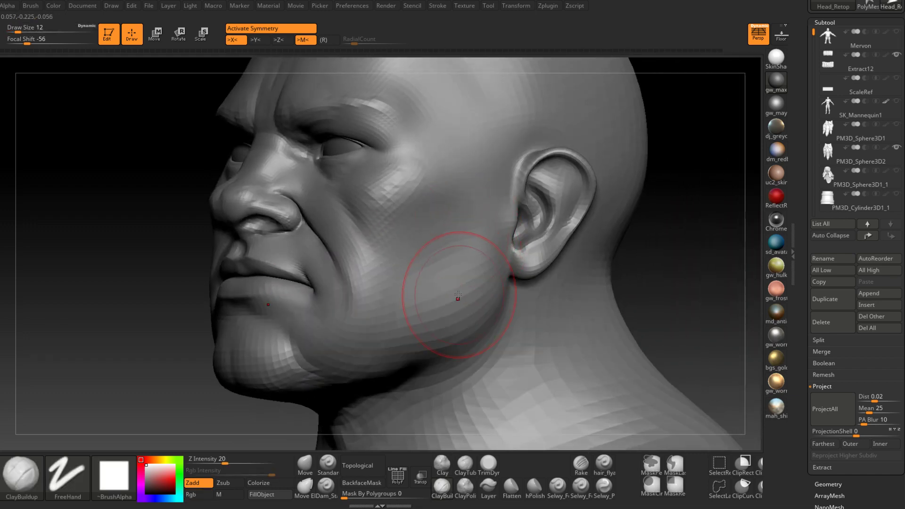
pyautogui.moveTo(459, 299); pyautogui.dragTo(478, 264, button='right')
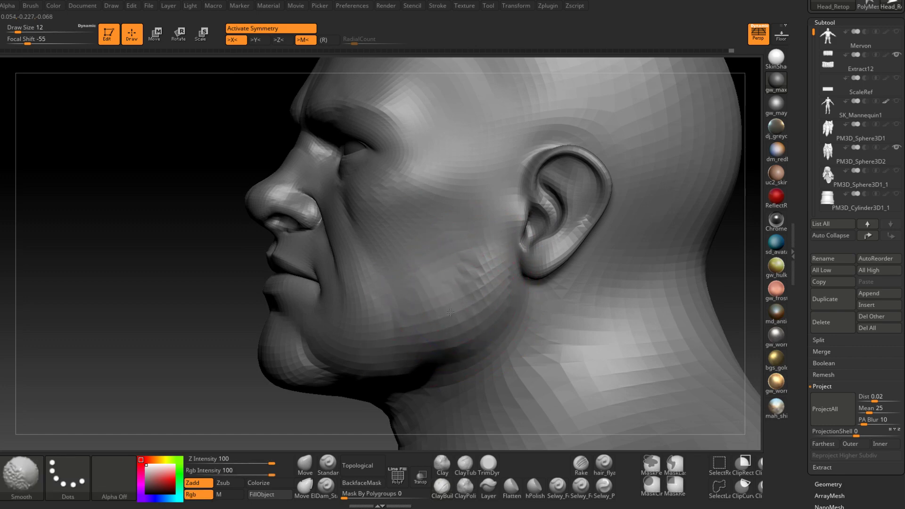
pyautogui.moveTo(412, 303)
pyautogui.mouseDown(button='right')
pyautogui.moveTo(433, 320)
pyautogui.moveTo(518, 301)
pyautogui.moveTo(470, 279)
pyautogui.mouseUp(button='right')
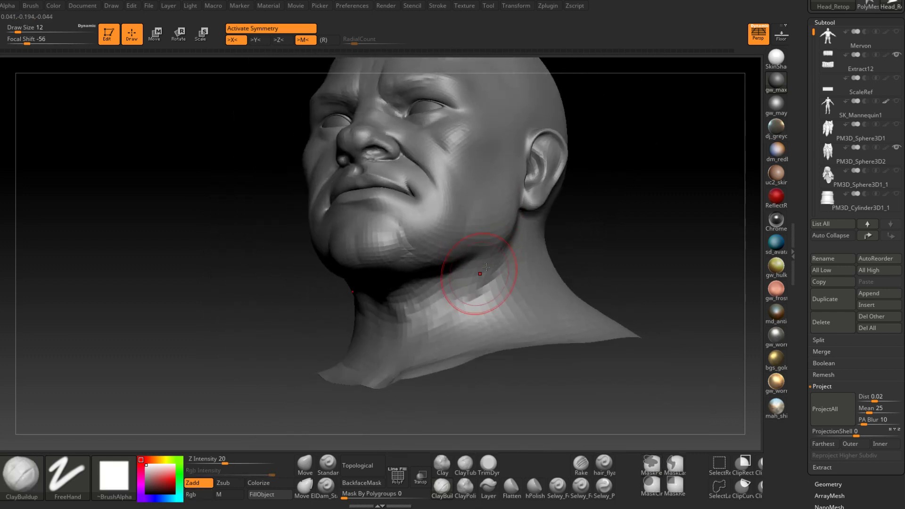
# - Thicken the throat and upper neck beneath the jaw with ClayBuildup at draw size 12
pyautogui.moveTo(443, 282); pyautogui.dragTo(431, 295)
pyautogui.moveTo(431, 294); pyautogui.dragTo(454, 285, button='right')
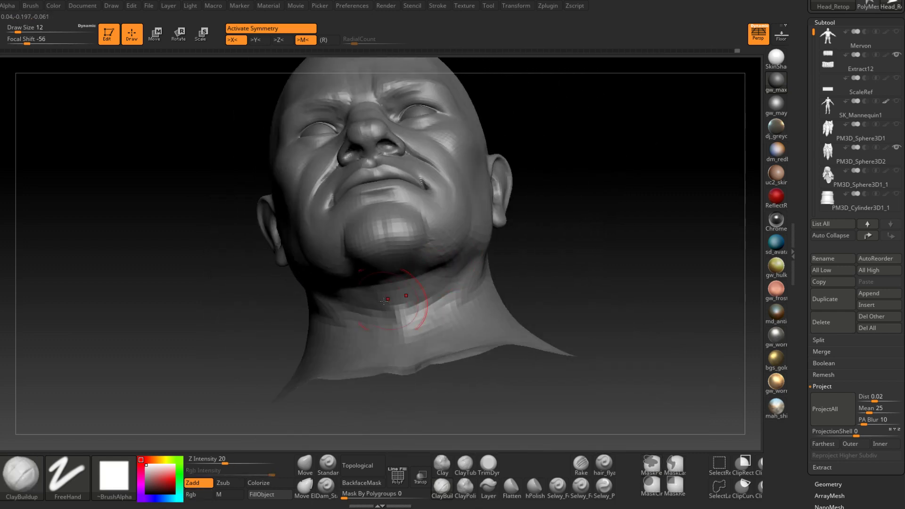
pyautogui.moveTo(419, 304); pyautogui.dragTo(406, 295)
pyautogui.moveTo(471, 289); pyautogui.dragTo(451, 291, button='right')
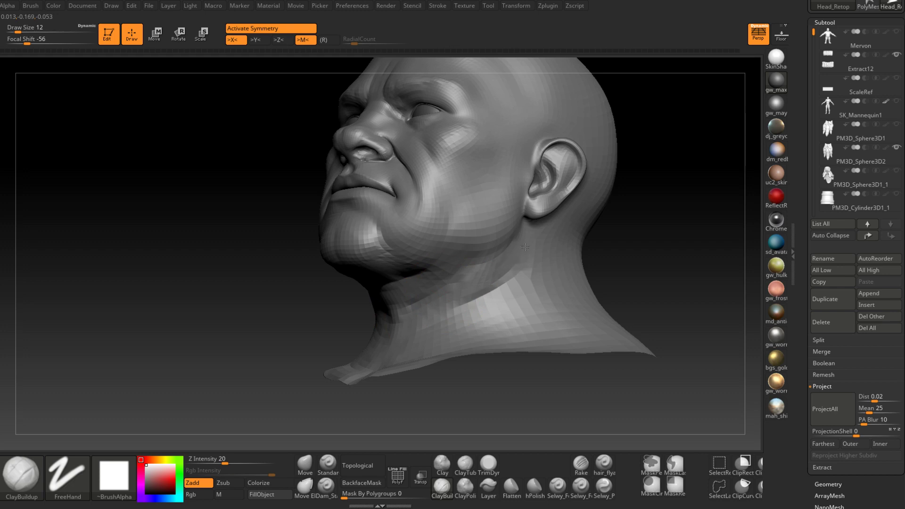
pyautogui.moveTo(525, 247); pyautogui.dragTo(541, 272, button='right')
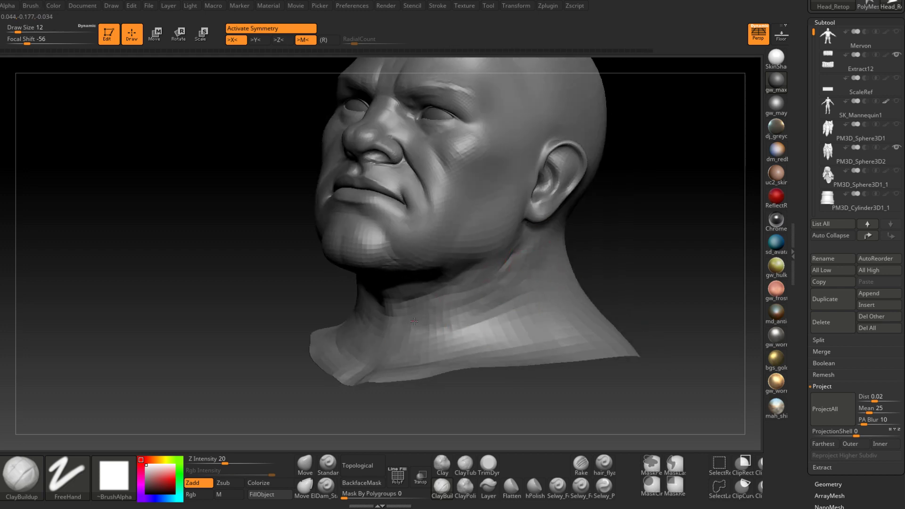
# - Fill out the front and side of the lower neck with ClayBuildup at draw size 12
pyautogui.moveTo(424, 327); pyautogui.dragTo(558, 307)
pyautogui.moveTo(558, 307); pyautogui.dragTo(579, 302, button='right')
pyautogui.moveTo(417, 317); pyautogui.dragTo(471, 307)
pyautogui.moveTo(472, 307); pyautogui.dragTo(450, 312, button='right')
pyautogui.moveTo(431, 349); pyautogui.dragTo(513, 317)
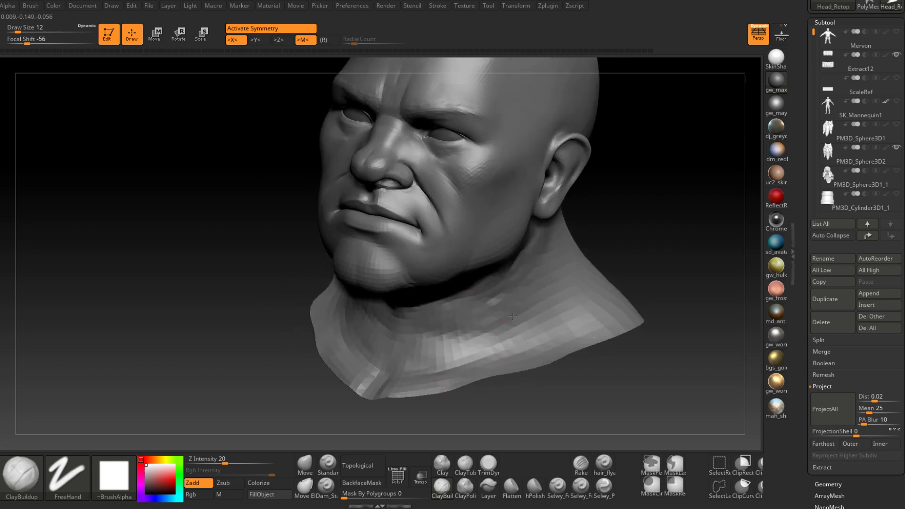
pyautogui.moveTo(535, 293); pyautogui.dragTo(537, 271, button='right')
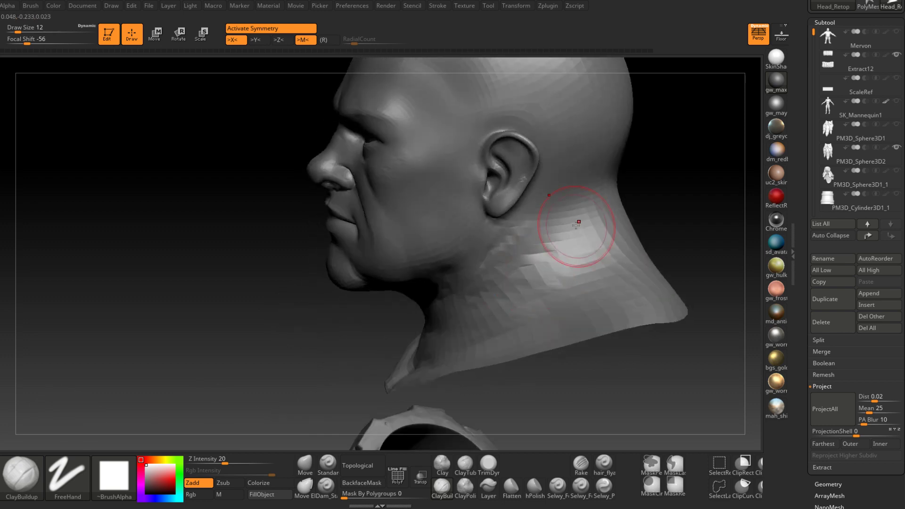
# - Thicken the side and rear of the neck behind the ear with ClayBuildup at draw size 12
pyautogui.moveTo(576, 225); pyautogui.dragTo(563, 258)
pyautogui.moveTo(574, 229)
pyautogui.keyDown('alt'); pyautogui.mouseDown(button='right')
pyautogui.moveTo(512, 294)
pyautogui.moveTo(480, 284)
pyautogui.mouseUp(button='right'); pyautogui.keyUp('alt')
pyautogui.moveTo(480, 284); pyautogui.dragTo(527, 264)
pyautogui.moveTo(487, 315)
pyautogui.mouseDown(button='right')
pyautogui.moveTo(506, 333)
pyautogui.moveTo(542, 308)
pyautogui.mouseUp(button='right')
pyautogui.moveTo(542, 304); pyautogui.dragTo(488, 337)
pyautogui.moveTo(488, 337)
pyautogui.mouseDown(button='right')
pyautogui.moveTo(501, 346)
pyautogui.moveTo(505, 320)
pyautogui.moveTo(488, 349)
pyautogui.moveTo(445, 305)
pyautogui.moveTo(490, 307)
pyautogui.moveTo(490, 319)
pyautogui.moveTo(571, 268)
pyautogui.mouseUp(button='right')
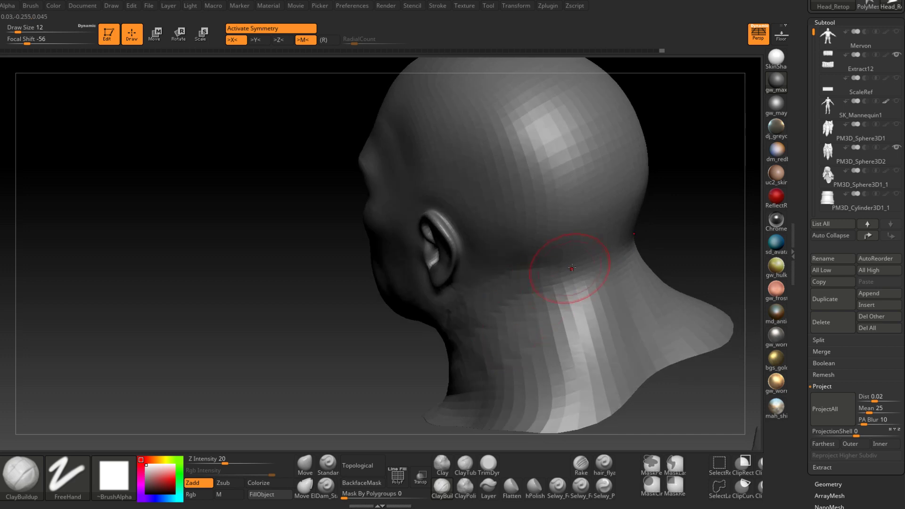
# - Add fleshy horizontal folds where the skull meets the back of the neck with ClayBuildup at draw size 12
pyautogui.moveTo(573, 262)
pyautogui.mouseDown()
pyautogui.moveTo(542, 279)
pyautogui.moveTo(549, 291)
pyautogui.moveTo(577, 293)
pyautogui.moveTo(547, 322)
pyautogui.moveTo(578, 330)
pyautogui.moveTo(535, 313)
pyautogui.moveTo(585, 278)
pyautogui.moveTo(530, 267)
pyautogui.moveTo(609, 247)
pyautogui.mouseUp()
pyautogui.moveTo(609, 247); pyautogui.dragTo(582, 208, button='right')
pyautogui.moveTo(540, 245)
pyautogui.mouseDown()
pyautogui.moveTo(595, 231)
pyautogui.moveTo(570, 235)
pyautogui.mouseUp()
pyautogui.moveTo(563, 252); pyautogui.dragTo(546, 241, button='right')
pyautogui.moveTo(545, 241); pyautogui.dragTo(603, 208)
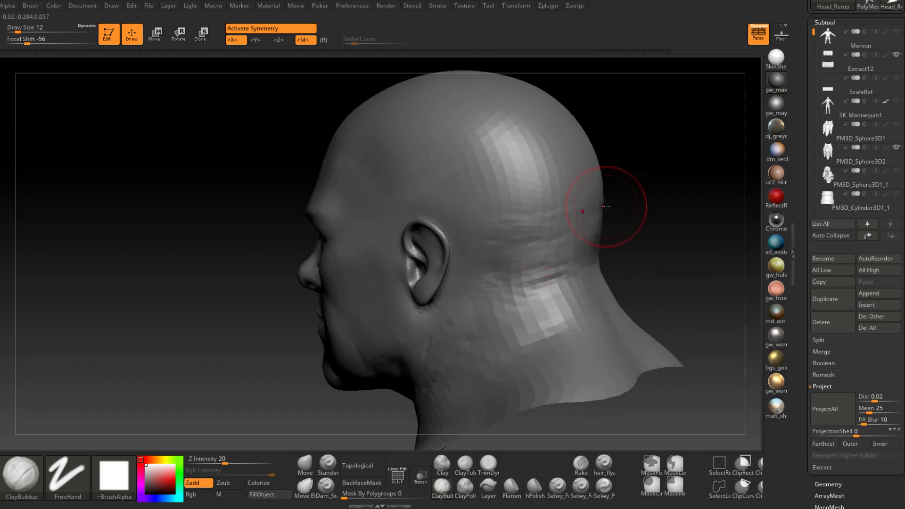
pyautogui.moveTo(603, 208); pyautogui.dragTo(527, 224, button='right')
pyautogui.moveTo(527, 224)
pyautogui.mouseDown()
pyautogui.moveTo(632, 187)
pyautogui.moveTo(616, 205)
pyautogui.mouseUp()
pyautogui.moveTo(616, 206); pyautogui.dragTo(584, 228, button='right')
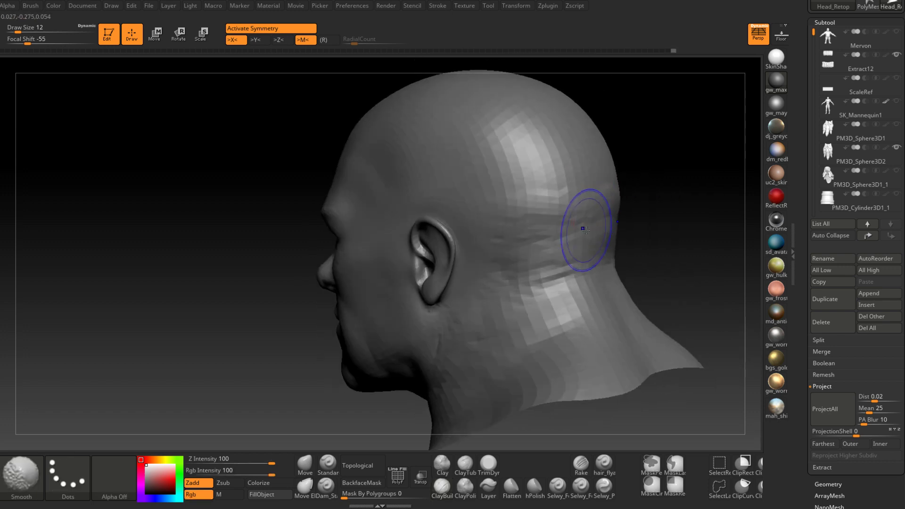
# - Smooth the folds at the base of the skull and the area behind the ears
pyautogui.moveTo(584, 228)
pyautogui.keyDown('shift'); pyautogui.mouseDown()
pyautogui.moveTo(572, 256)
pyautogui.moveTo(548, 273)
pyautogui.mouseUp(); pyautogui.keyUp('shift')
pyautogui.moveTo(547, 274)
pyautogui.mouseDown(button='right')
pyautogui.moveTo(533, 285)
pyautogui.moveTo(518, 279)
pyautogui.mouseUp(button='right')
pyautogui.moveTo(591, 255)
pyautogui.keyDown('shift'); pyautogui.mouseDown()
pyautogui.moveTo(646, 212)
pyautogui.moveTo(525, 216)
pyautogui.mouseUp(); pyautogui.keyUp('shift')
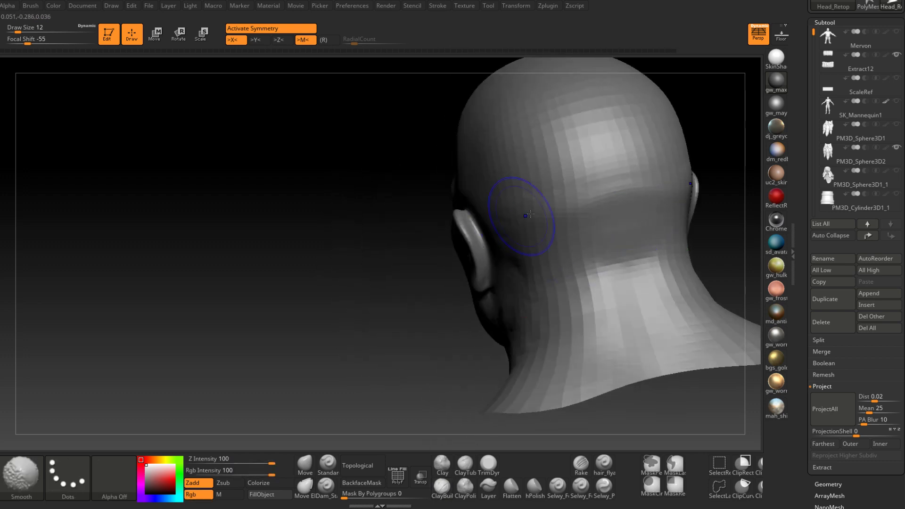
pyautogui.moveTo(525, 215); pyautogui.dragTo(590, 204, button='right')
pyautogui.keyDown('shift'); pyautogui.moveTo(590, 204); pyautogui.dragTo(592, 198); pyautogui.keyUp('shift')
pyautogui.moveTo(592, 198); pyautogui.dragTo(556, 183, button='right')
# - Sculpt new horizontal skin rolls across the back of the head with ClayBuildup at draw size 12
pyautogui.moveTo(556, 182); pyautogui.dragTo(589, 173)
pyautogui.moveTo(589, 173)
pyautogui.mouseDown(button='right')
pyautogui.moveTo(629, 184)
pyautogui.moveTo(570, 196)
pyautogui.mouseUp(button='right')
pyautogui.moveTo(569, 196); pyautogui.dragTo(513, 192)
pyautogui.moveTo(580, 175); pyautogui.dragTo(511, 192)
pyautogui.moveTo(595, 193); pyautogui.dragTo(483, 235)
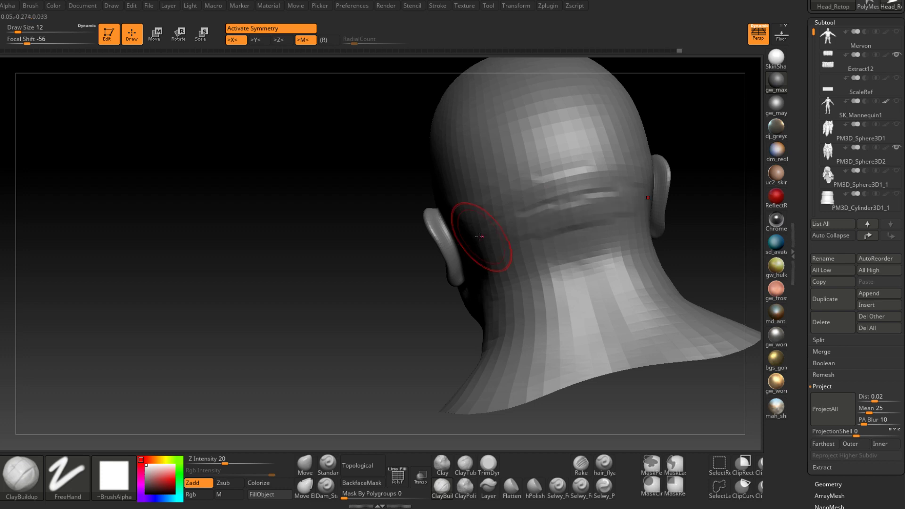
pyautogui.moveTo(480, 236); pyautogui.dragTo(581, 222, button='right')
pyautogui.moveTo(582, 222); pyautogui.dragTo(472, 254)
pyautogui.moveTo(469, 254)
pyautogui.mouseDown(button='right')
pyautogui.moveTo(567, 268)
pyautogui.moveTo(662, 265)
pyautogui.mouseUp(button='right')
pyautogui.moveTo(662, 264)
pyautogui.keyDown('ctrl'); pyautogui.mouseDown(button='right')
pyautogui.moveTo(574, 284)
pyautogui.moveTo(565, 330)
pyautogui.mouseUp(button='right'); pyautogui.keyUp('ctrl')
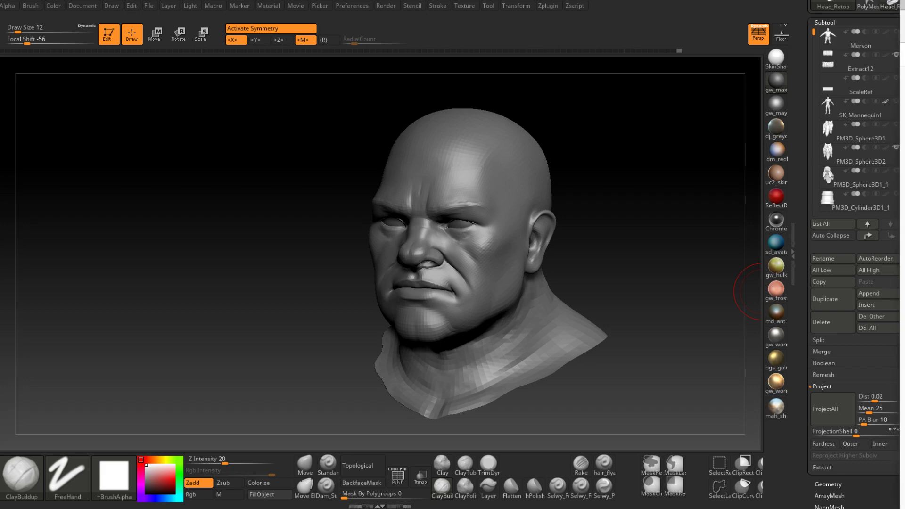
# - Switch to the browser, watch the Twitch clip "I thought I got away with it too...", pause it and return to ZBrush
pyautogui.moveTo(904, 70); pyautogui.dragTo(600, 13)
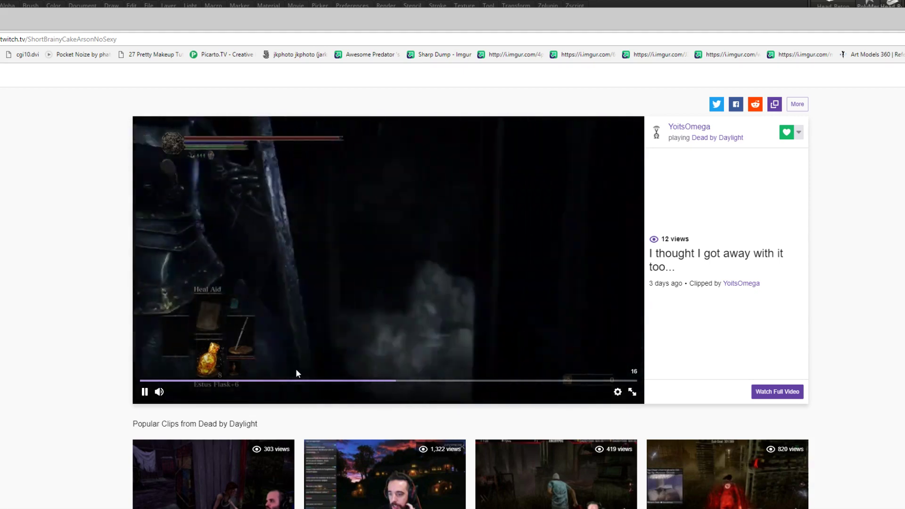
pyautogui.click(184, 392)
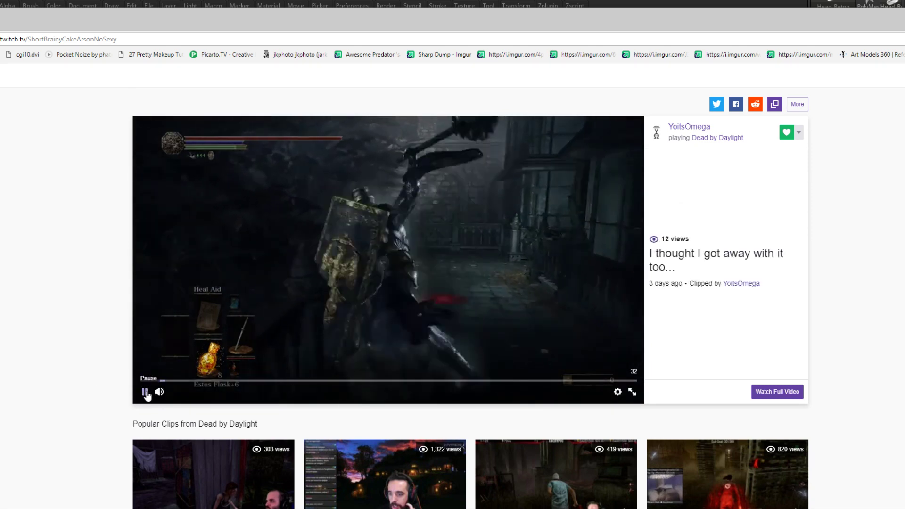
pyautogui.click(145, 391)
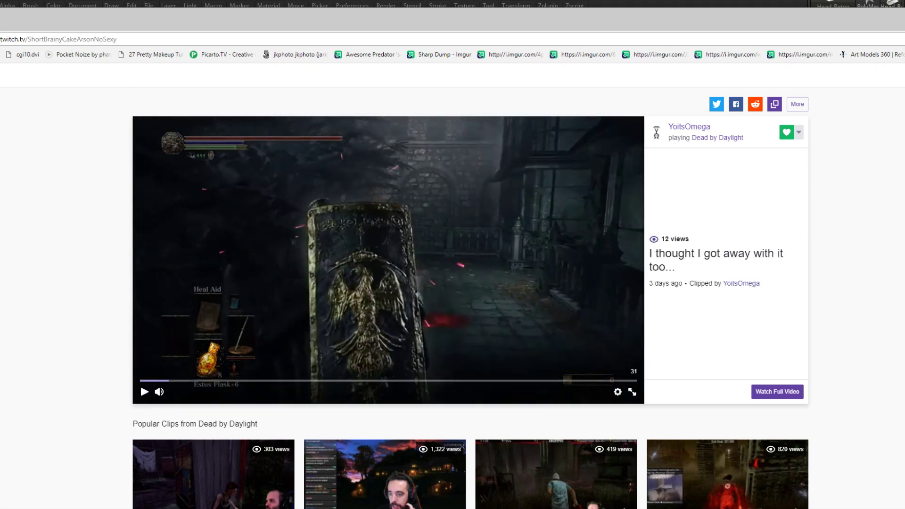
pyautogui.moveTo(858, 27)
pyautogui.mouseDown()
pyautogui.moveTo(904, 73)
pyautogui.moveTo(904, 43)
pyautogui.mouseUp()
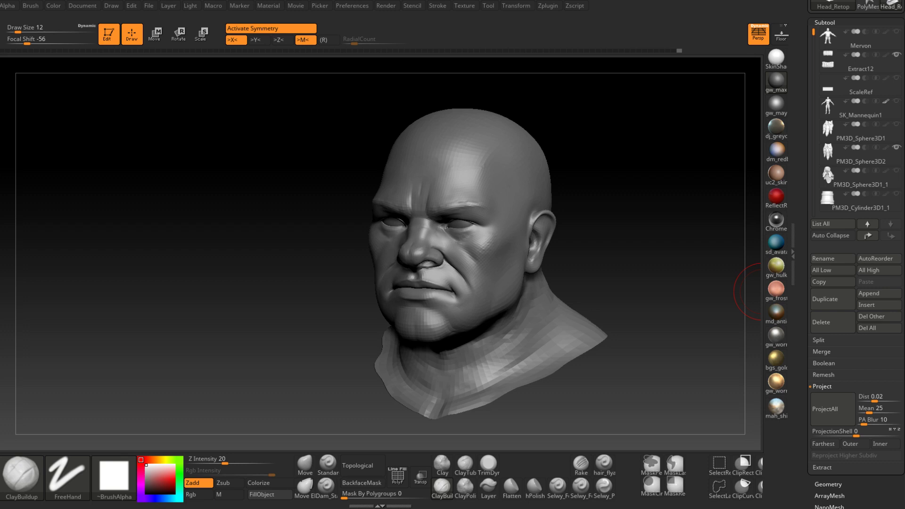
# - Quick-save the project
pyautogui.hotkey('ctrl', 's')
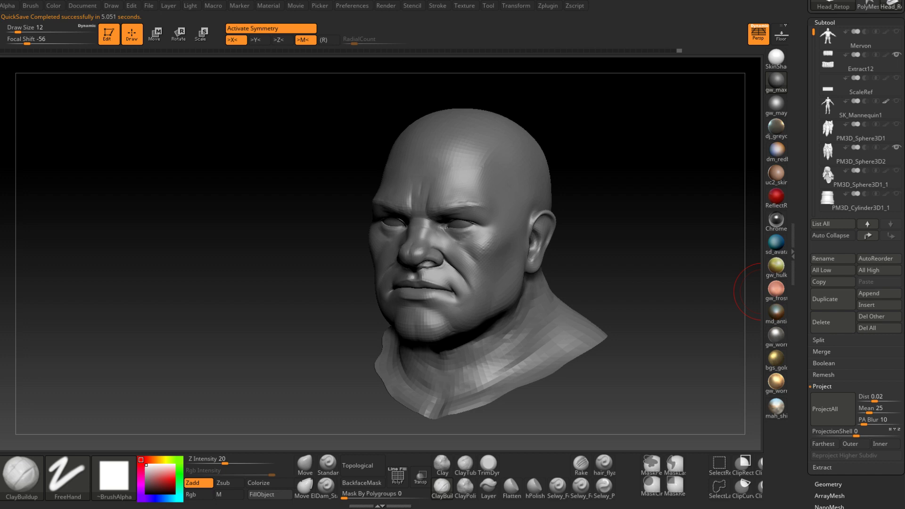
# - Reshape the profile of the nose bridge and tip with the Move brush at draw sizes 7 and 5
pyautogui.moveTo(634, 273)
pyautogui.mouseDown()
pyautogui.moveTo(687, 216)
pyautogui.moveTo(606, 196)
pyautogui.moveTo(552, 283)
pyautogui.moveTo(501, 301)
pyautogui.moveTo(460, 284)
pyautogui.moveTo(477, 299)
pyautogui.moveTo(505, 267)
pyautogui.moveTo(438, 283)
pyautogui.moveTo(455, 283)
pyautogui.moveTo(457, 306)
pyautogui.moveTo(457, 293)
pyautogui.moveTo(434, 264)
pyautogui.moveTo(443, 283)
pyautogui.moveTo(469, 297)
pyautogui.moveTo(441, 295)
pyautogui.moveTo(384, 333)
pyautogui.moveTo(438, 292)
pyautogui.moveTo(474, 283)
pyautogui.mouseUp()
pyautogui.click(305, 464)
pyautogui.moveTo(418, 309); pyautogui.dragTo(435, 302, button='right')
pyautogui.press('space')
pyautogui.moveTo(435, 300); pyautogui.dragTo(422, 293)
pyautogui.moveTo(476, 297)
pyautogui.mouseDown(button='right')
pyautogui.moveTo(408, 313)
pyautogui.moveTo(377, 292)
pyautogui.moveTo(348, 306)
pyautogui.moveTo(460, 291)
pyautogui.mouseUp(button='right')
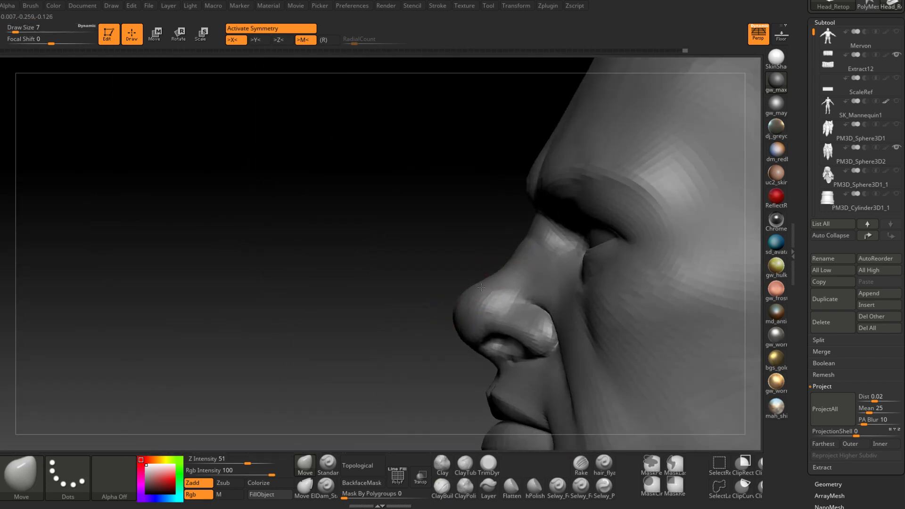
pyautogui.press('space')
pyautogui.moveTo(459, 292)
pyautogui.mouseDown()
pyautogui.moveTo(478, 284)
pyautogui.moveTo(464, 299)
pyautogui.moveTo(474, 263)
pyautogui.moveTo(581, 305)
pyautogui.mouseUp()
pyautogui.keyDown('alt'); pyautogui.moveTo(581, 305); pyautogui.dragTo(543, 280, button='right'); pyautogui.keyUp('alt')
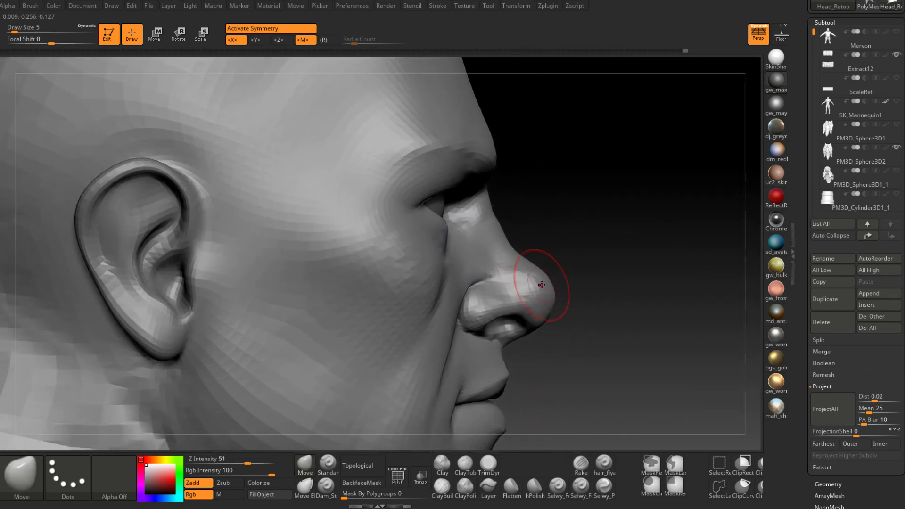
pyautogui.press('space')
pyautogui.moveTo(541, 284); pyautogui.dragTo(509, 284)
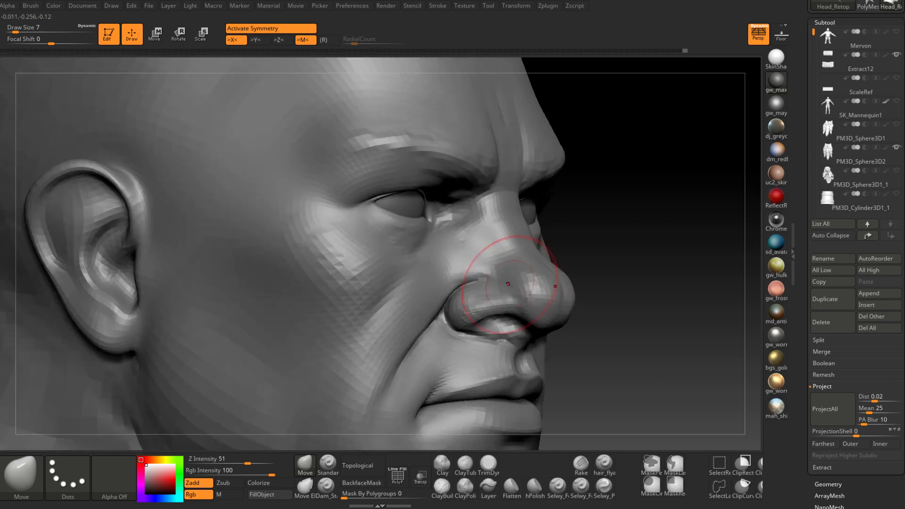
pyautogui.moveTo(509, 284); pyautogui.dragTo(480, 301, button='right')
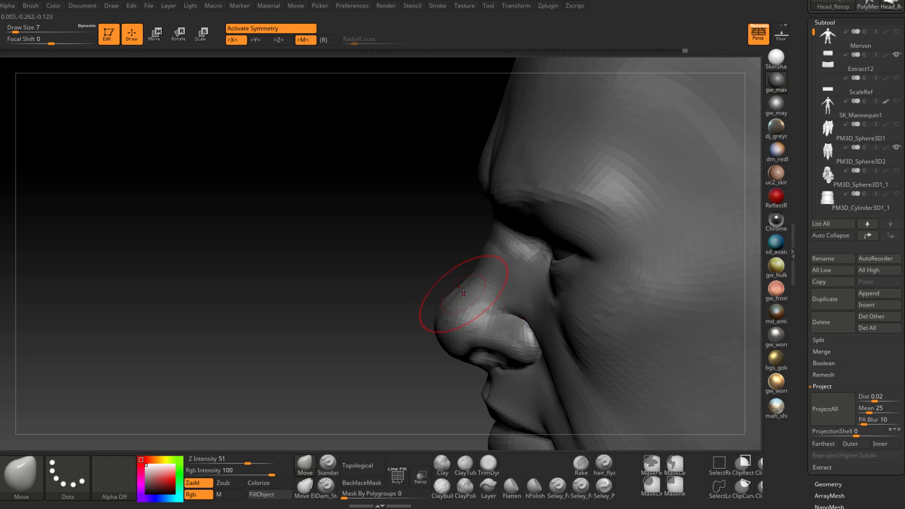
pyautogui.moveTo(463, 293); pyautogui.dragTo(499, 256, button='right')
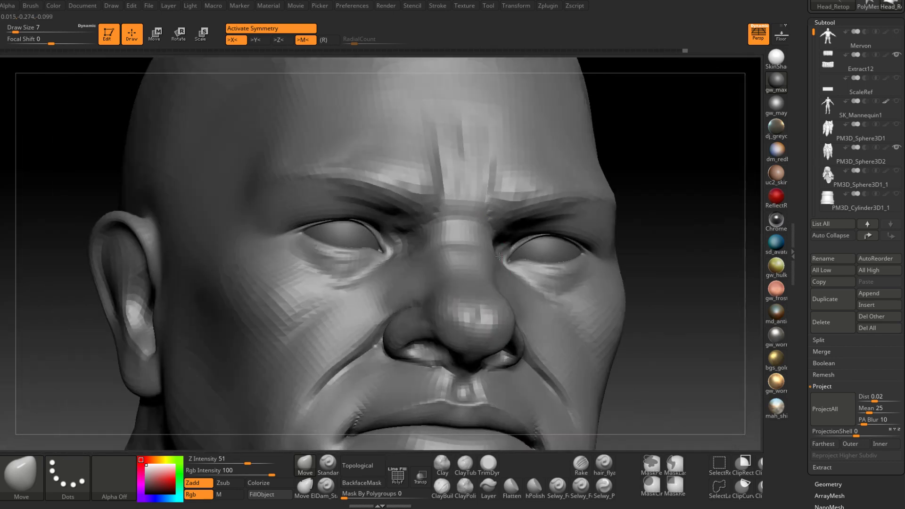
# - Carve a crease across the root of the nose toward the inner eye corners with Dam_Standard at draw size 2
pyautogui.click(325, 485)
pyautogui.moveTo(413, 202); pyautogui.dragTo(453, 222, button='right')
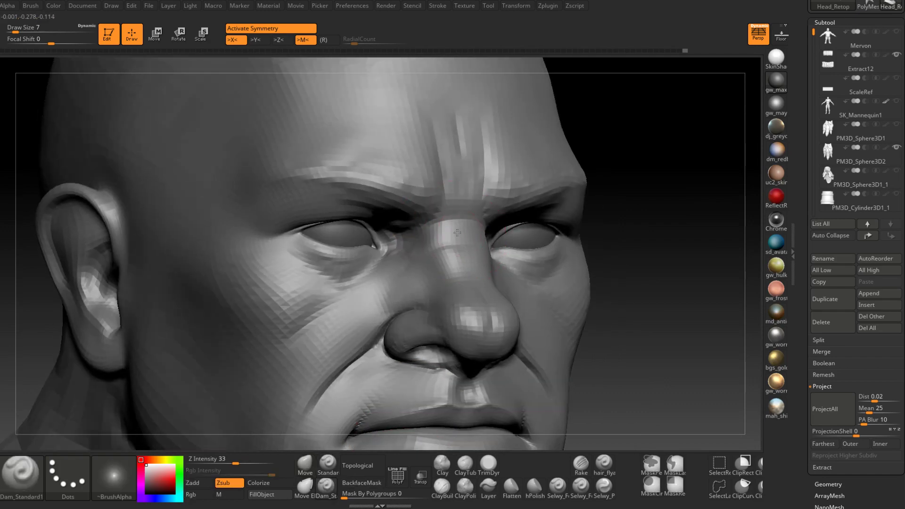
pyautogui.press('space')
pyautogui.moveTo(453, 230); pyautogui.dragTo(425, 222)
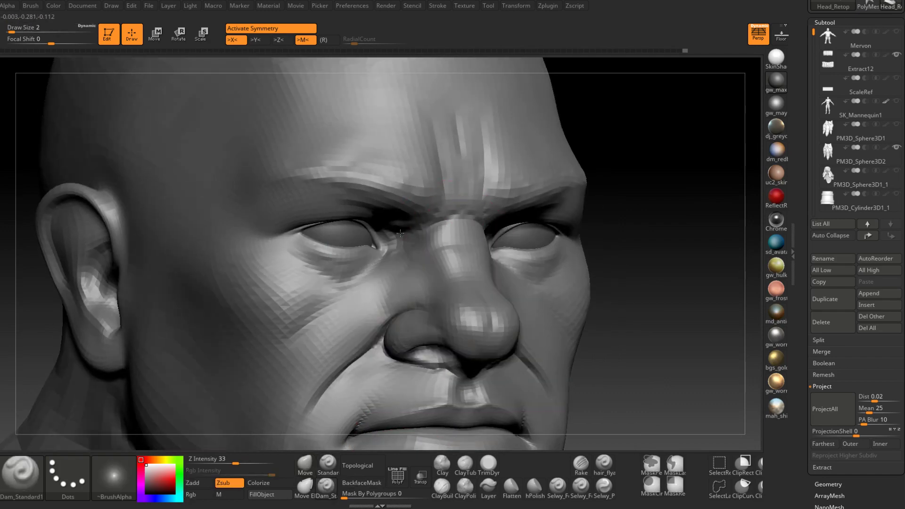
pyautogui.moveTo(406, 220); pyautogui.dragTo(430, 219, button='right')
pyautogui.moveTo(442, 218); pyautogui.dragTo(406, 230)
pyautogui.moveTo(406, 230); pyautogui.dragTo(381, 224, button='right')
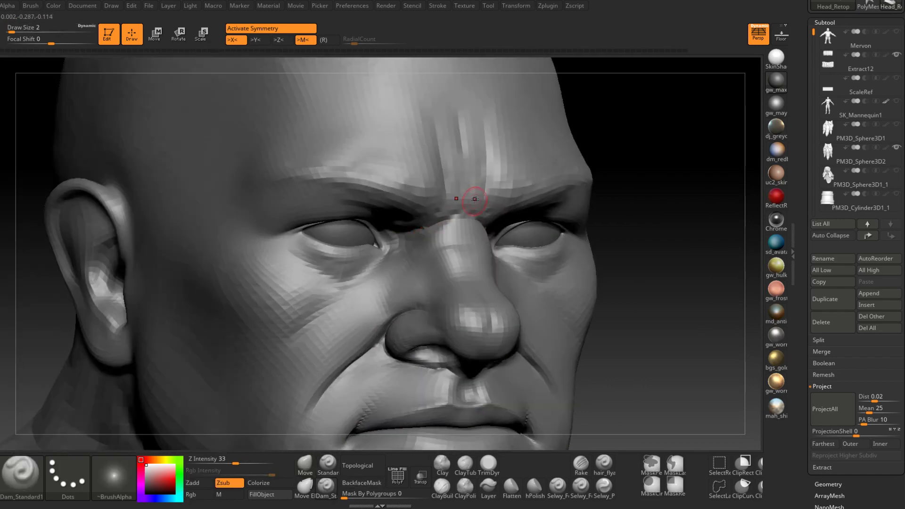
# - Smooth the upper nose bridge around the crease between the eyes
pyautogui.moveTo(474, 198)
pyautogui.mouseDown(button='right')
pyautogui.moveTo(457, 219)
pyautogui.moveTo(384, 259)
pyautogui.moveTo(411, 257)
pyautogui.mouseUp(button='right')
pyautogui.moveTo(413, 256)
pyautogui.keyDown('shift'); pyautogui.mouseDown()
pyautogui.moveTo(419, 242)
pyautogui.moveTo(469, 229)
pyautogui.mouseUp(); pyautogui.keyUp('shift')
pyautogui.moveTo(476, 231); pyautogui.dragTo(450, 247, button='right')
pyautogui.moveTo(454, 250)
pyautogui.keyDown('shift'); pyautogui.mouseDown()
pyautogui.moveTo(518, 251)
pyautogui.moveTo(488, 248)
pyautogui.mouseUp(); pyautogui.keyUp('shift')
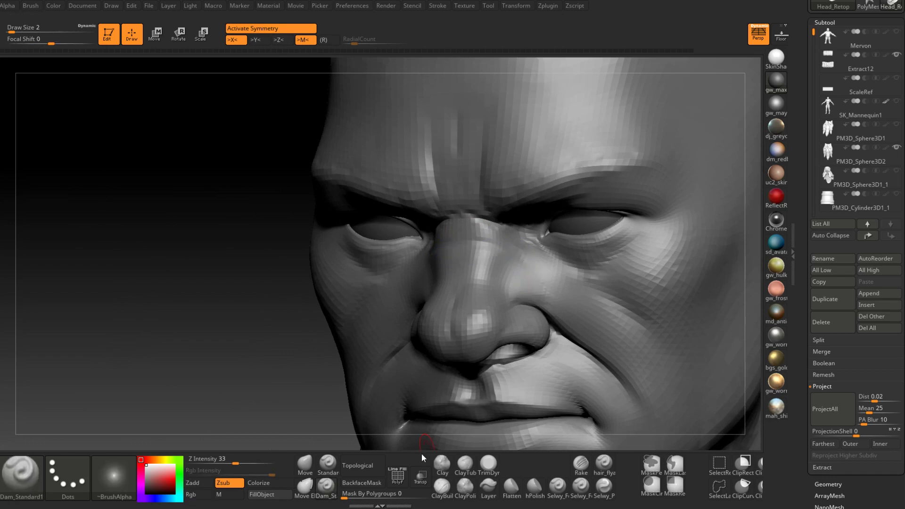
pyautogui.moveTo(421, 454); pyautogui.dragTo(443, 402, button='right')
# - Build up the nose tip with ClayBuildup at draw sizes 2 and 3 and smooth it
pyautogui.click(442, 464)
pyautogui.press('space')
pyautogui.click(478, 350)
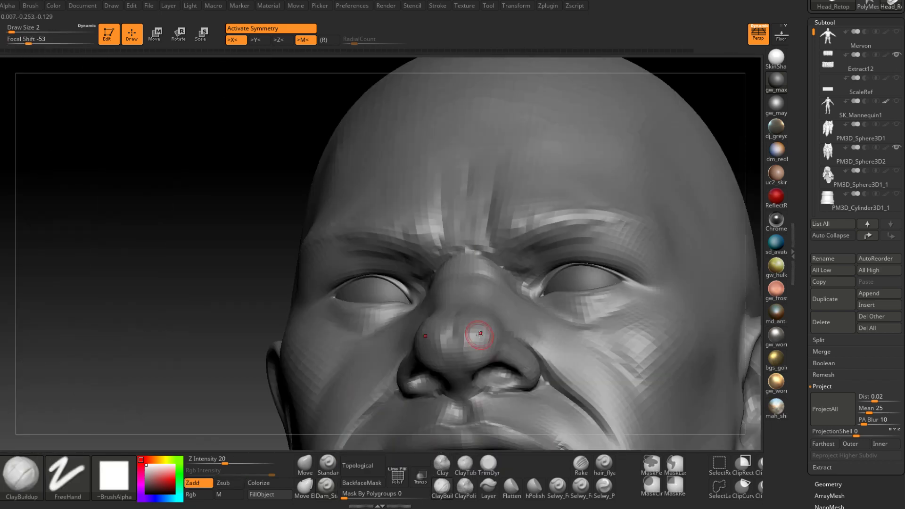
pyautogui.moveTo(478, 333)
pyautogui.mouseDown(button='right')
pyautogui.moveTo(467, 344)
pyautogui.moveTo(463, 327)
pyautogui.moveTo(463, 361)
pyautogui.moveTo(479, 359)
pyautogui.moveTo(462, 330)
pyautogui.moveTo(491, 317)
pyautogui.mouseUp(button='right')
pyautogui.press('space')
pyautogui.click(474, 340)
pyautogui.press('shift')
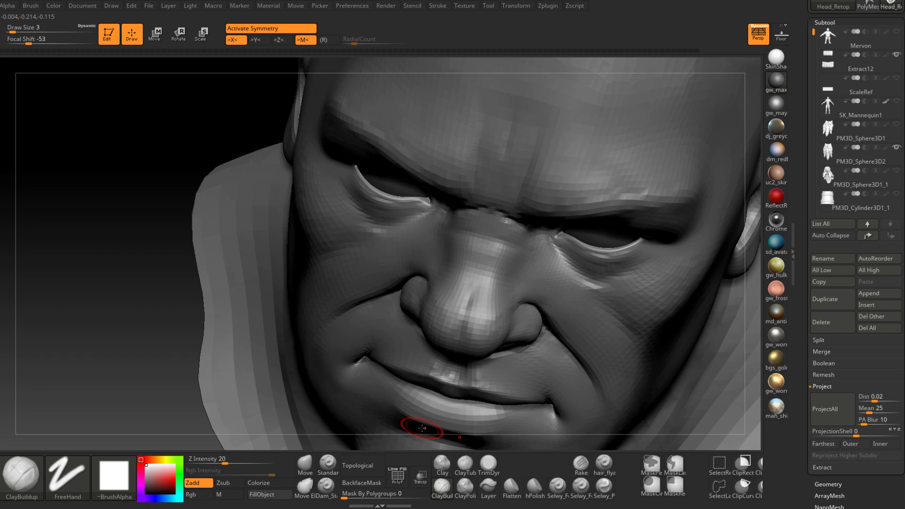
pyautogui.moveTo(489, 309); pyautogui.dragTo(485, 317, button='right')
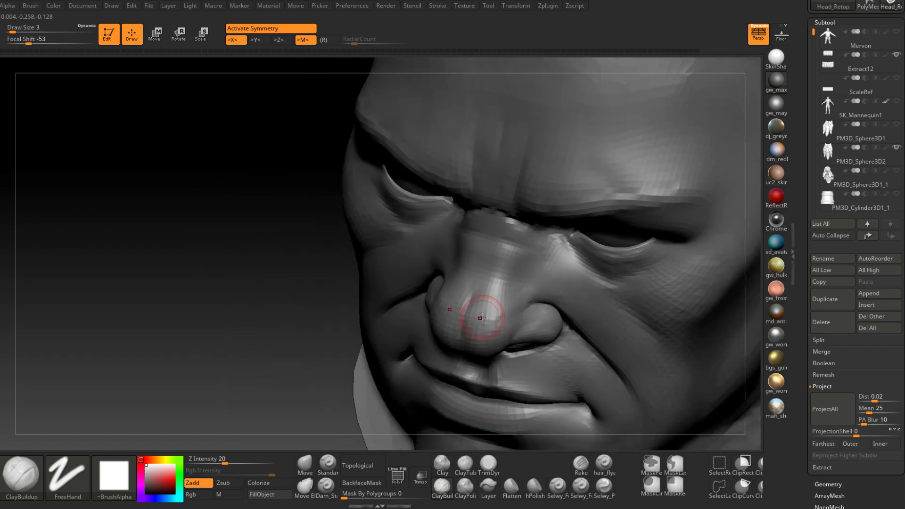
pyautogui.keyDown('shift'); pyautogui.moveTo(485, 317); pyautogui.dragTo(486, 313); pyautogui.keyUp('shift')
pyautogui.moveTo(513, 296)
pyautogui.mouseDown(button='right')
pyautogui.moveTo(508, 319)
pyautogui.moveTo(497, 306)
pyautogui.moveTo(509, 283)
pyautogui.moveTo(499, 273)
pyautogui.moveTo(525, 277)
pyautogui.moveTo(533, 289)
pyautogui.moveTo(481, 336)
pyautogui.mouseUp(button='right')
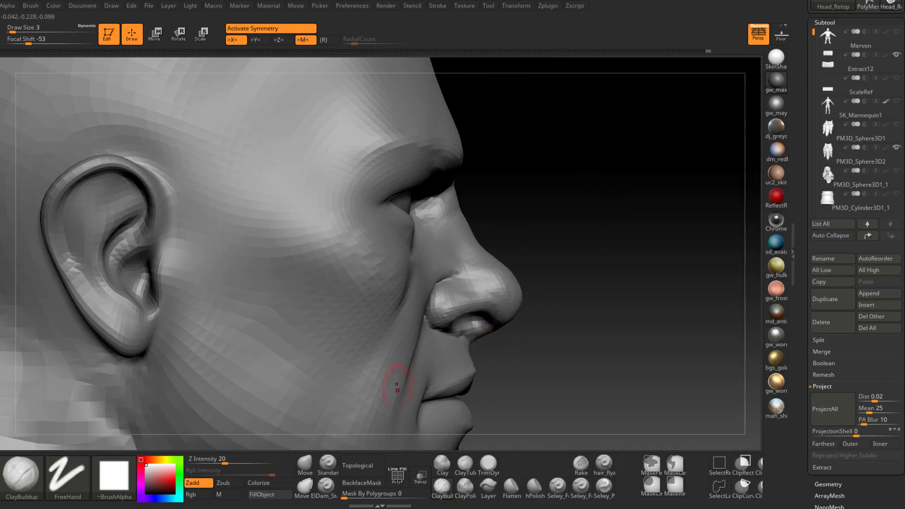
# - Adjust the lower edge of the nostril wings with the Move brush at draw sizes 5 and 4
pyautogui.click(309, 464)
pyautogui.moveTo(421, 389); pyautogui.dragTo(424, 391, button='right')
pyautogui.moveTo(444, 327); pyautogui.dragTo(447, 327)
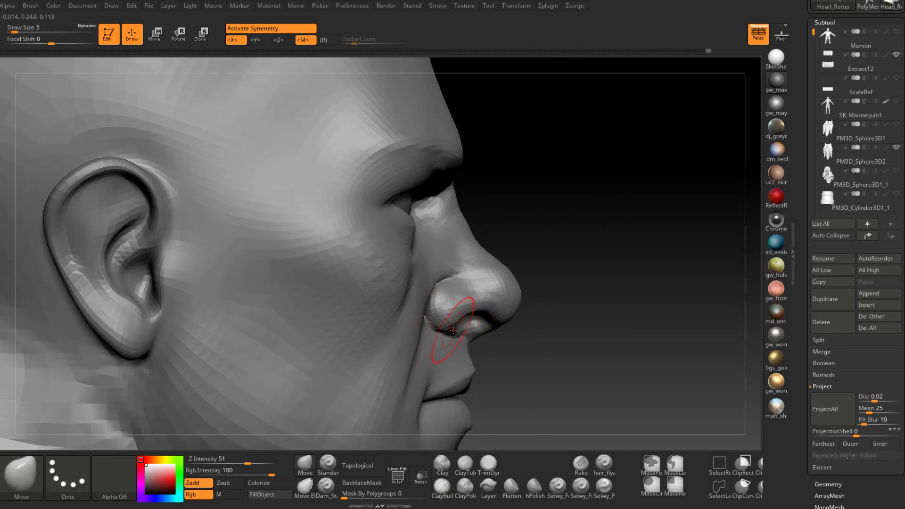
pyautogui.press('space')
pyautogui.moveTo(453, 326); pyautogui.dragTo(451, 326)
pyautogui.moveTo(489, 322)
pyautogui.mouseDown(button='right')
pyautogui.moveTo(374, 273)
pyautogui.moveTo(434, 302)
pyautogui.mouseUp(button='right')
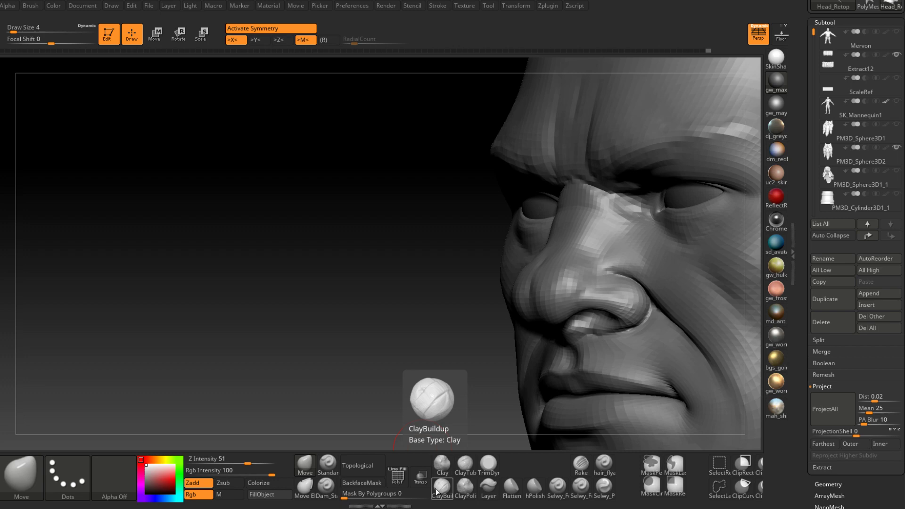
# - Examine the nose and overall face shape in side, three-quarter and front views
pyautogui.moveTo(444, 283)
pyautogui.mouseDown(button='right')
pyautogui.moveTo(561, 253)
pyautogui.moveTo(450, 276)
pyautogui.moveTo(500, 293)
pyautogui.moveTo(389, 308)
pyautogui.mouseUp(button='right')
pyautogui.moveTo(447, 308); pyautogui.dragTo(417, 293, button='right')
pyautogui.moveTo(417, 291); pyautogui.dragTo(466, 296)
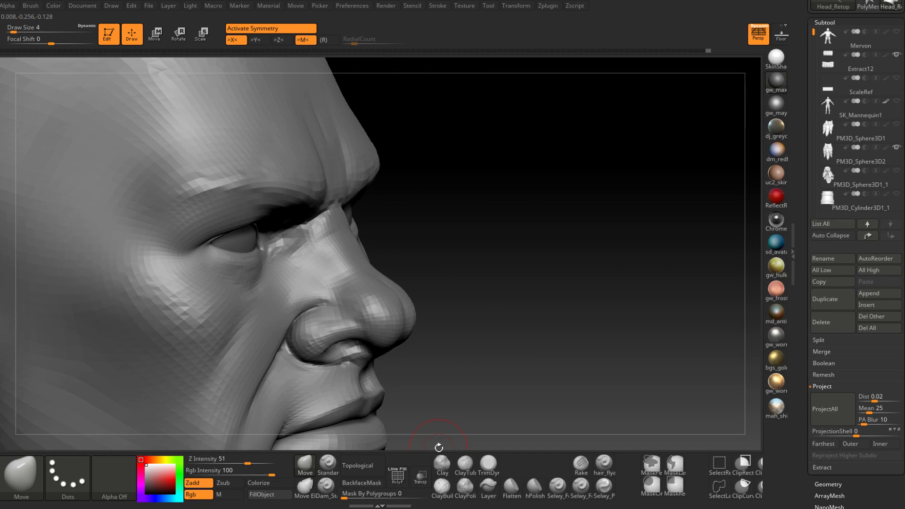
pyautogui.moveTo(438, 447); pyautogui.dragTo(422, 288)
pyautogui.moveTo(422, 288)
pyautogui.mouseDown(button='right')
pyautogui.moveTo(440, 315)
pyautogui.moveTo(500, 291)
pyautogui.moveTo(489, 313)
pyautogui.moveTo(491, 299)
pyautogui.moveTo(499, 333)
pyautogui.moveTo(459, 307)
pyautogui.moveTo(476, 327)
pyautogui.moveTo(434, 323)
pyautogui.mouseUp(button='right')
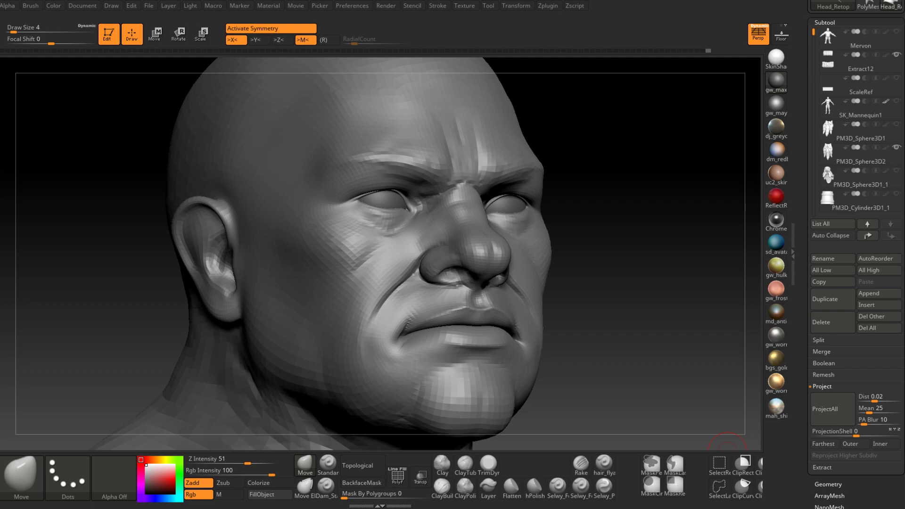
pyautogui.moveTo(429, 241)
pyautogui.mouseDown(button='right')
pyautogui.moveTo(452, 264)
pyautogui.moveTo(502, 282)
pyautogui.mouseUp(button='right')
pyautogui.moveTo(540, 270)
pyautogui.keyDown('alt'); pyautogui.mouseDown(button='right')
pyautogui.moveTo(459, 263)
pyautogui.moveTo(486, 242)
pyautogui.mouseUp(button='right'); pyautogui.keyUp('alt')
# - Build up and smooth the upper cheeks beneath the eyes with ClayBuildup at draw size 4
pyautogui.click(440, 490)
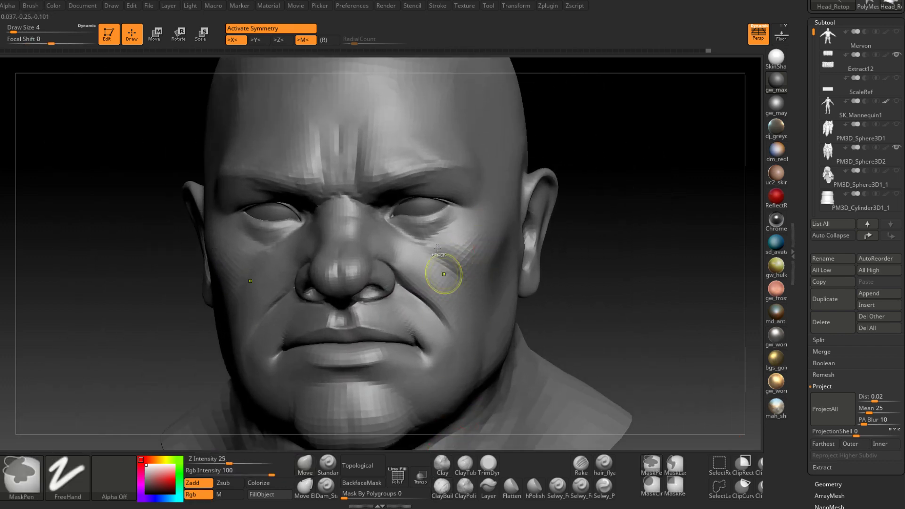
pyautogui.moveTo(445, 273)
pyautogui.keyDown('ctrl'); pyautogui.mouseDown(button='right')
pyautogui.moveTo(431, 252)
pyautogui.moveTo(442, 254)
pyautogui.mouseUp(button='right'); pyautogui.keyUp('ctrl')
pyautogui.press('space')
pyautogui.moveTo(444, 254); pyautogui.dragTo(438, 264)
pyautogui.moveTo(490, 258)
pyautogui.mouseDown(button='right')
pyautogui.moveTo(439, 254)
pyautogui.moveTo(460, 246)
pyautogui.moveTo(454, 258)
pyautogui.moveTo(422, 270)
pyautogui.moveTo(457, 268)
pyautogui.moveTo(415, 266)
pyautogui.mouseUp(button='right')
pyautogui.press(']')
pyautogui.press('shift')
pyautogui.keyDown('shift'); pyautogui.moveTo(415, 265); pyautogui.dragTo(431, 281); pyautogui.keyUp('shift')
pyautogui.moveTo(430, 281); pyautogui.dragTo(448, 267, button='right')
pyautogui.keyDown('shift'); pyautogui.moveTo(448, 267); pyautogui.dragTo(491, 236); pyautogui.keyUp('shift')
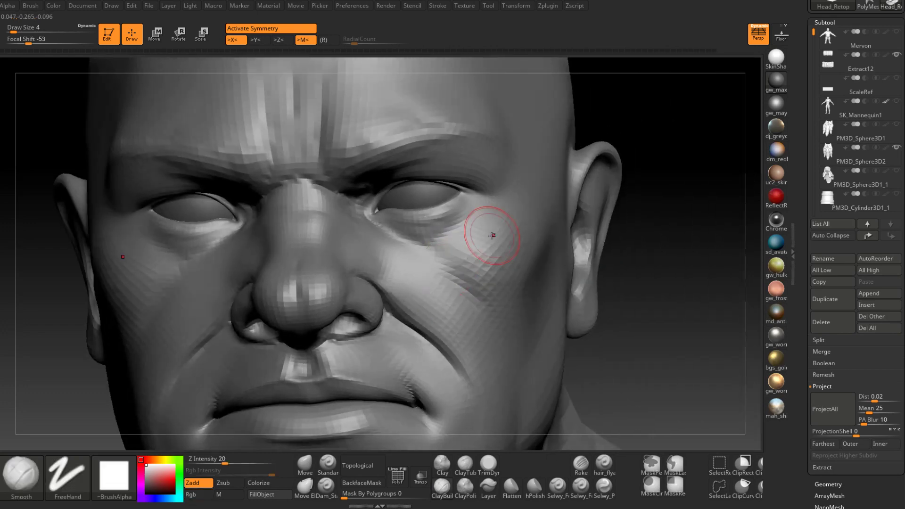
pyautogui.moveTo(491, 236)
pyautogui.mouseDown(button='right')
pyautogui.moveTo(504, 234)
pyautogui.moveTo(481, 278)
pyautogui.moveTo(443, 311)
pyautogui.moveTo(451, 292)
pyautogui.moveTo(451, 349)
pyautogui.moveTo(408, 326)
pyautogui.moveTo(416, 329)
pyautogui.moveTo(434, 192)
pyautogui.moveTo(448, 253)
pyautogui.mouseUp(button='right')
pyautogui.press('shift')
pyautogui.hotkey('shift', 'd')
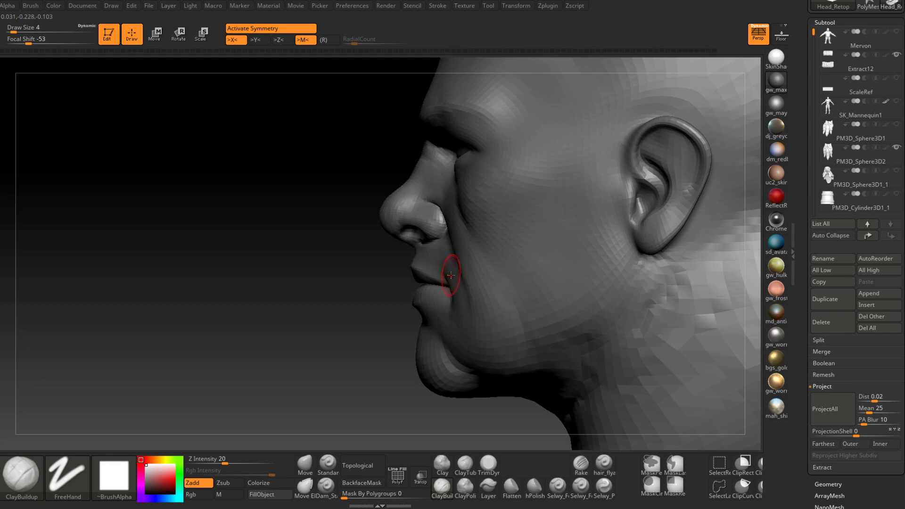
# - Check the side of the head around the ear and quick-save the sculpt
pyautogui.moveTo(451, 262)
pyautogui.mouseDown(button='right')
pyautogui.moveTo(490, 274)
pyautogui.moveTo(496, 301)
pyautogui.moveTo(537, 307)
pyautogui.moveTo(424, 307)
pyautogui.mouseUp(button='right')
pyautogui.keyDown('ctrl'); pyautogui.moveTo(646, 198); pyautogui.dragTo(453, 296, button='right'); pyautogui.keyUp('ctrl')
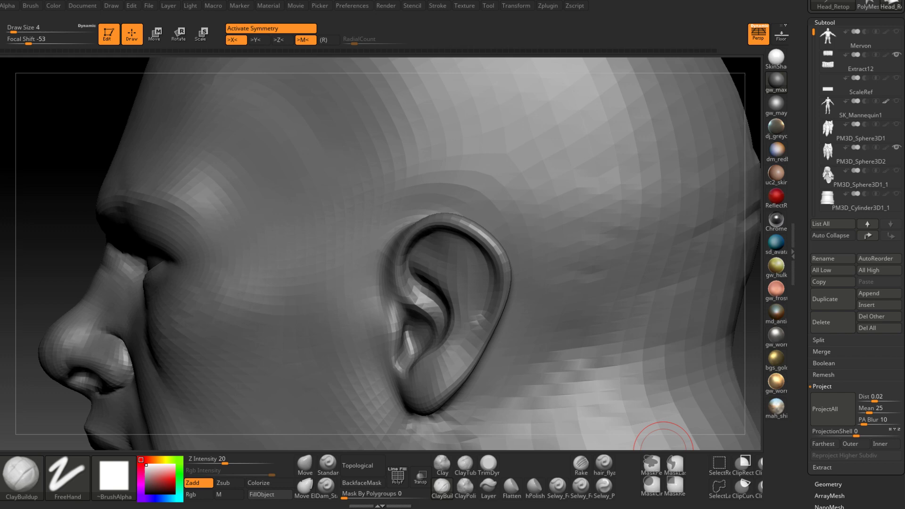
pyautogui.hotkey('ctrl', 's')
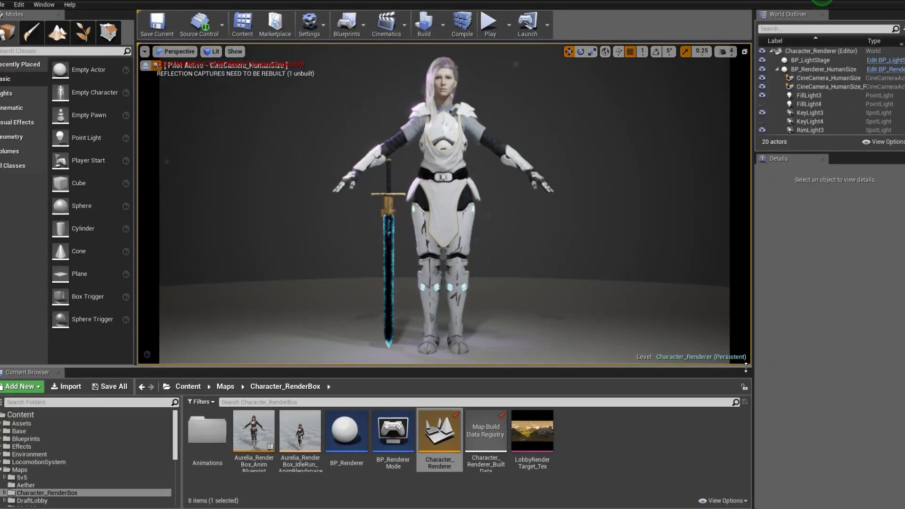
# - Enlarge the level viewport of the Character_Renderer scene and hide the RimLight3 spotlight
pyautogui.moveTo(739, 366); pyautogui.dragTo(740, 413)
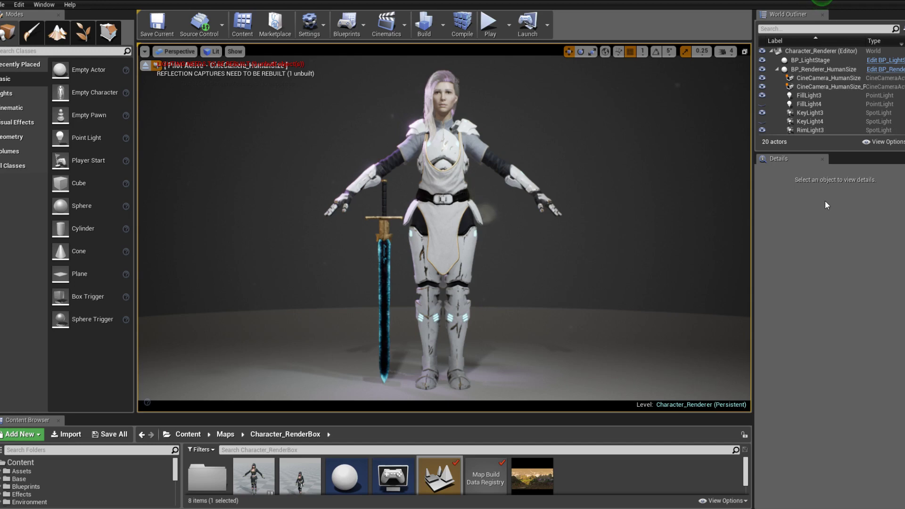
pyautogui.scroll(-1, 843, 99)
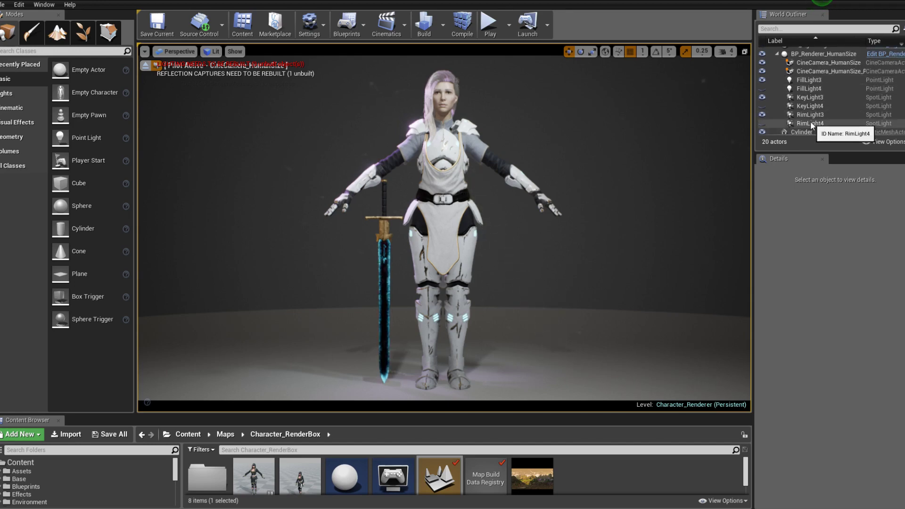
pyautogui.click(762, 115)
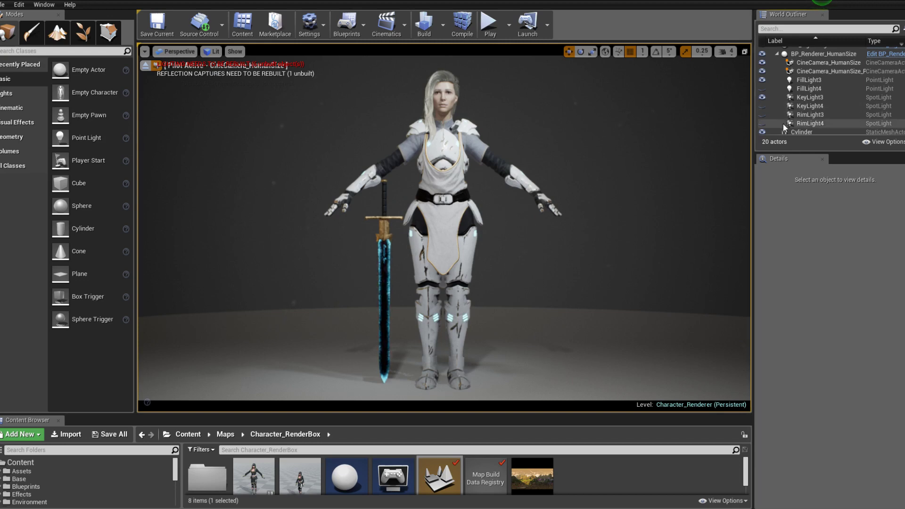
# - Rotate the BP_Renderer_HumanSize actor slightly about its Z axis
pyautogui.scroll(2, 815, 76)
pyautogui.click(815, 71)
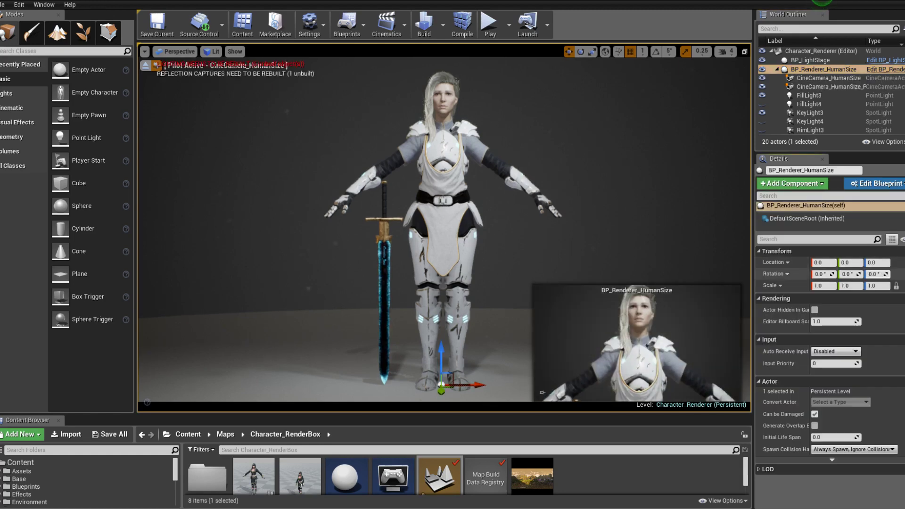
pyautogui.moveTo(878, 274)
pyautogui.mouseDown()
pyautogui.moveTo(901, 274)
pyautogui.moveTo(870, 274)
pyautogui.moveTo(901, 274)
pyautogui.moveTo(884, 274)
pyautogui.mouseUp()
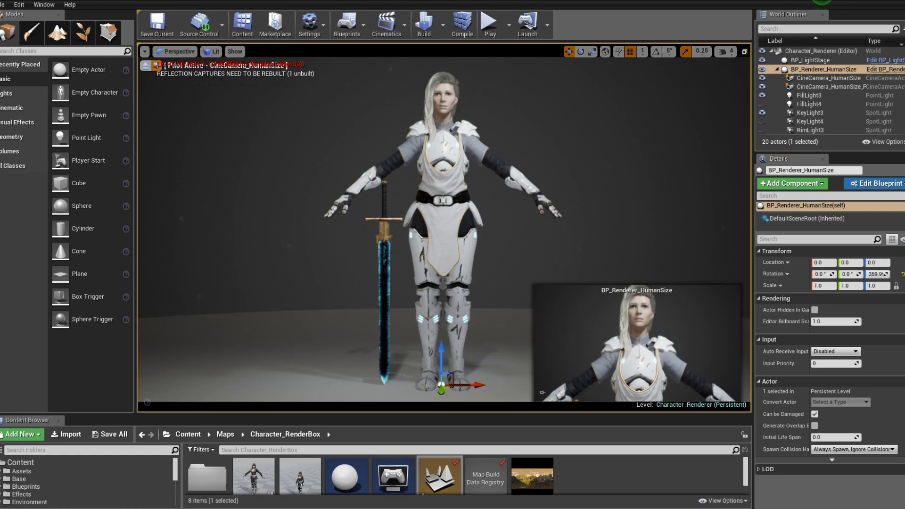
# - Open the sword's static mesh in its own editor and turn off the preview floor
pyautogui.click(384, 264)
pyautogui.doubleClick(832, 336)
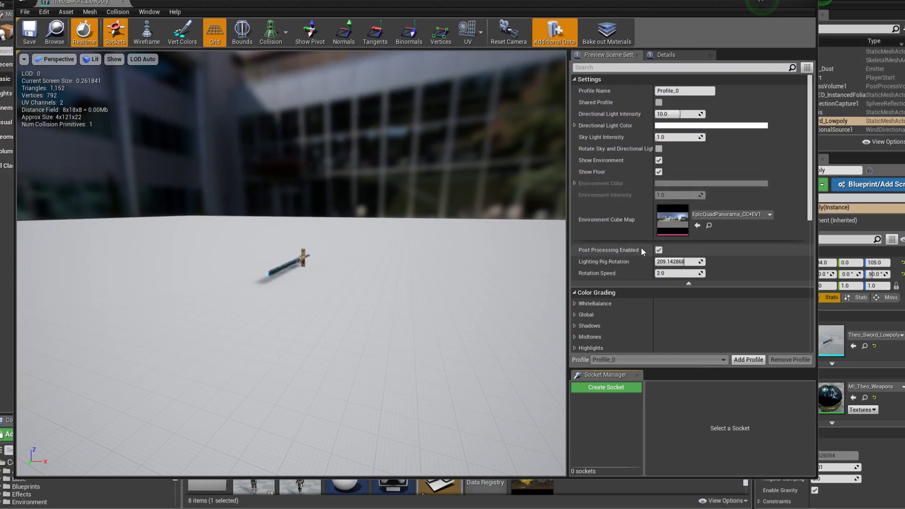
pyautogui.click(659, 172)
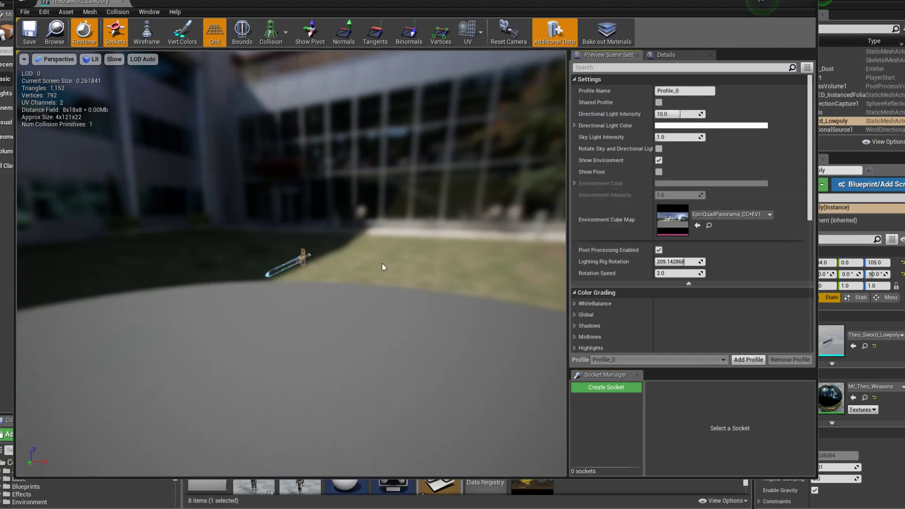
# - Examine the sword's hilt, guard and glowing blade inscription up close from several angles
pyautogui.moveTo(382, 263); pyautogui.dragTo(330, 265)
pyautogui.moveTo(285, 265); pyautogui.dragTo(320, 264, button='right')
pyautogui.moveTo(284, 264); pyautogui.dragTo(346, 247)
pyautogui.moveTo(267, 250); pyautogui.dragTo(320, 285, button='middle')
pyautogui.moveTo(267, 253); pyautogui.dragTo(160, 252)
pyautogui.moveTo(236, 244); pyautogui.dragTo(260, 250)
pyautogui.press('e')
pyautogui.moveTo(535, 226); pyautogui.dragTo(535, 226, button='right')
pyautogui.press('w')
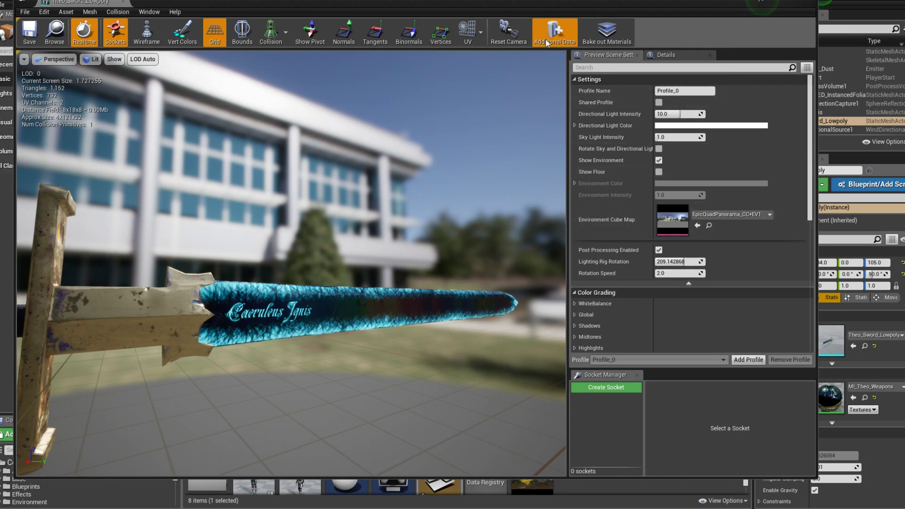
# - Open the sword's MI_Theo_Weapons material instance, set PoweredUp to 0.0 and check the blade on the mesh
pyautogui.click(666, 54)
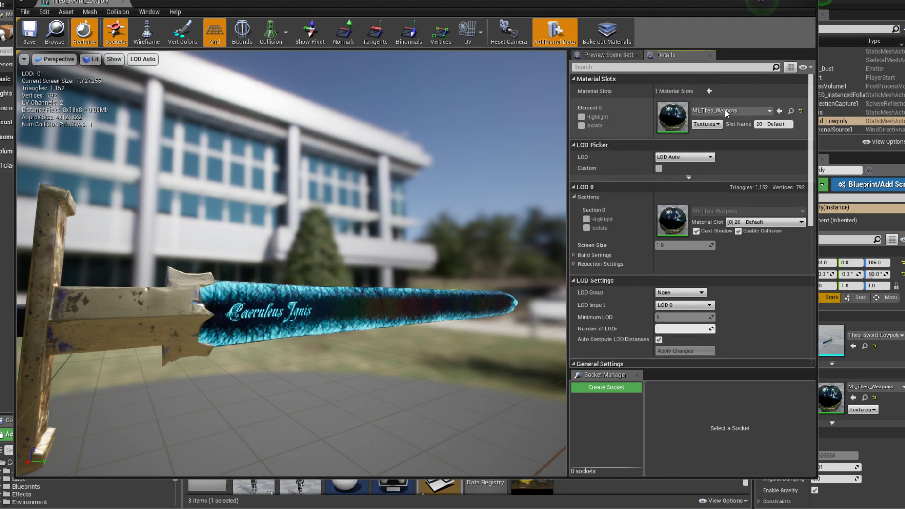
pyautogui.doubleClick(674, 117)
pyautogui.moveTo(626, 103); pyautogui.dragTo(570, 104)
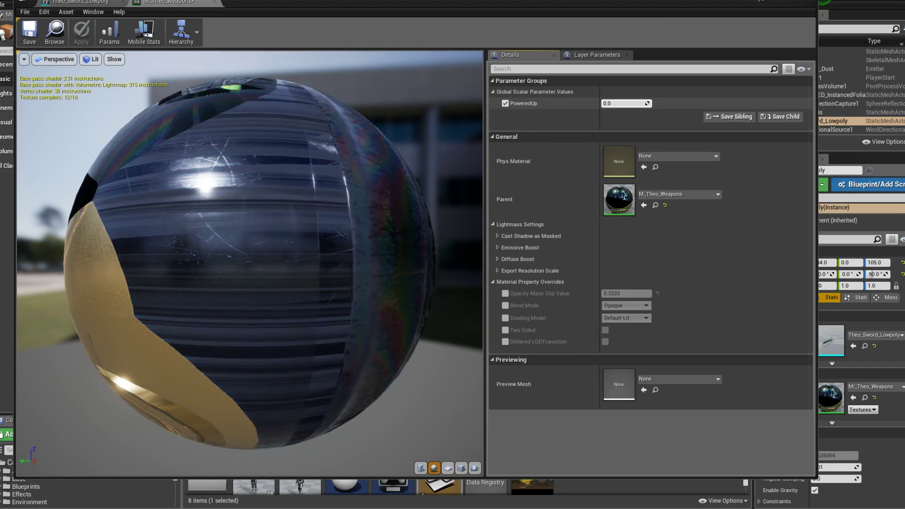
pyautogui.click(94, 2)
pyautogui.moveTo(366, 255); pyautogui.dragTo(304, 250)
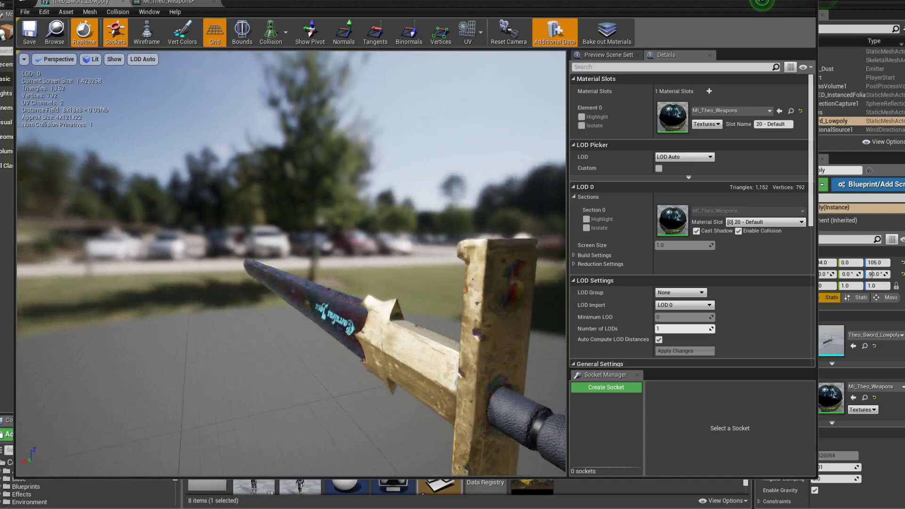
# - Detach the MI_Theo_Weapons editor beside the sword preview and set PoweredUp to 1.0
pyautogui.moveTo(354, 244); pyautogui.dragTo(218, 243)
pyautogui.moveTo(166, 5); pyautogui.dragTo(594, 106)
pyautogui.moveTo(861, 212); pyautogui.dragTo(888, 213)
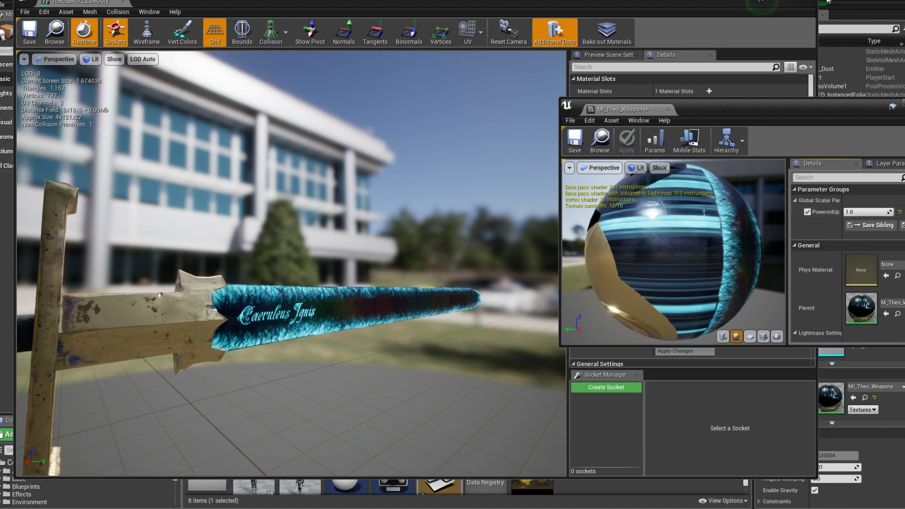
# - Close the Unreal project without saving the level and material changes and return to ZBrush
pyautogui.click(811, 7)
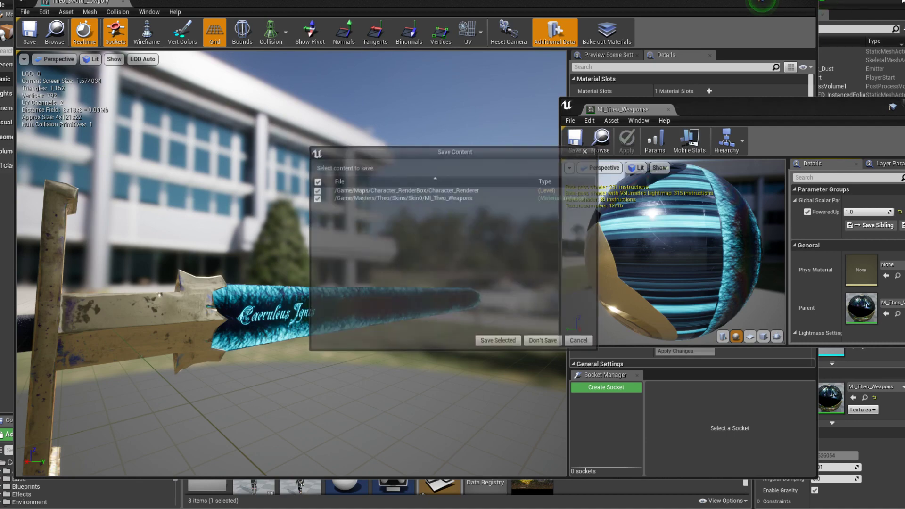
pyautogui.click(536, 343)
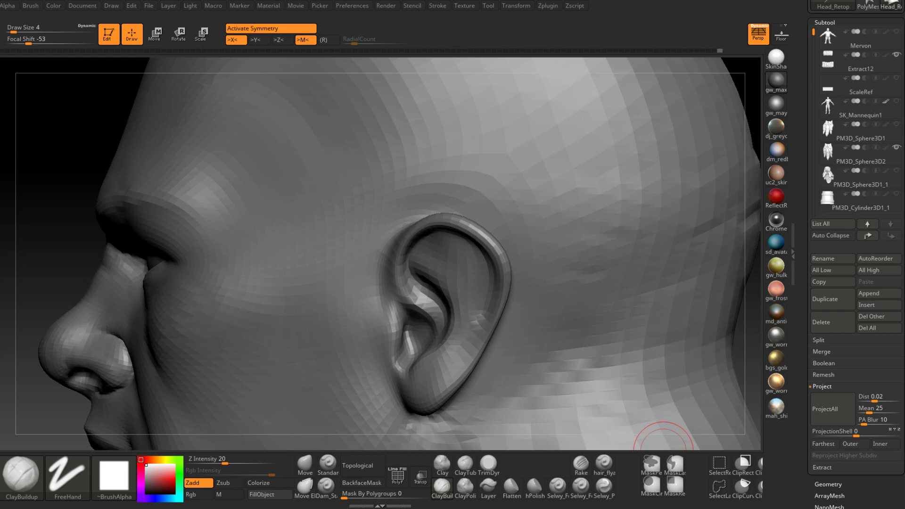
# - Deepen the groove beneath the ear's upper helix with the Standard brush at draw size 2
pyautogui.moveTo(473, 252); pyautogui.dragTo(525, 250, button='right')
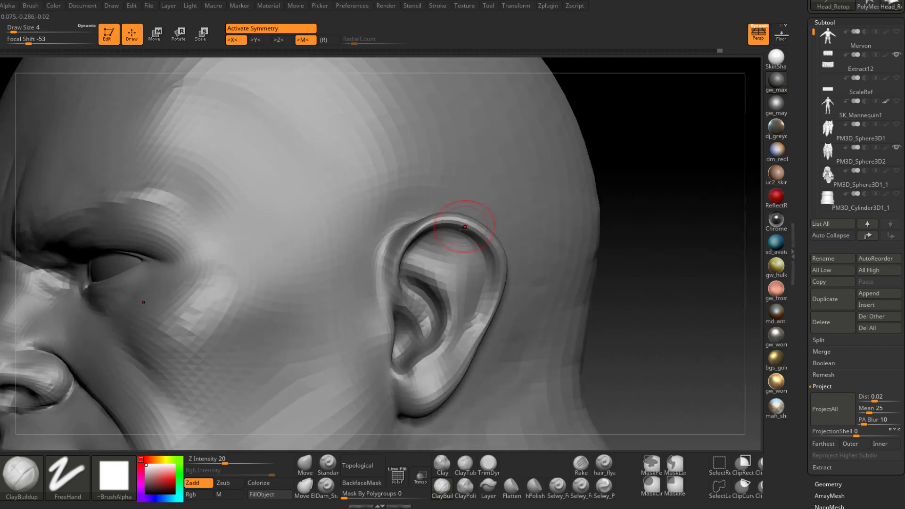
pyautogui.keyDown('alt'); pyautogui.moveTo(460, 231); pyautogui.dragTo(484, 179, button='right'); pyautogui.keyUp('alt')
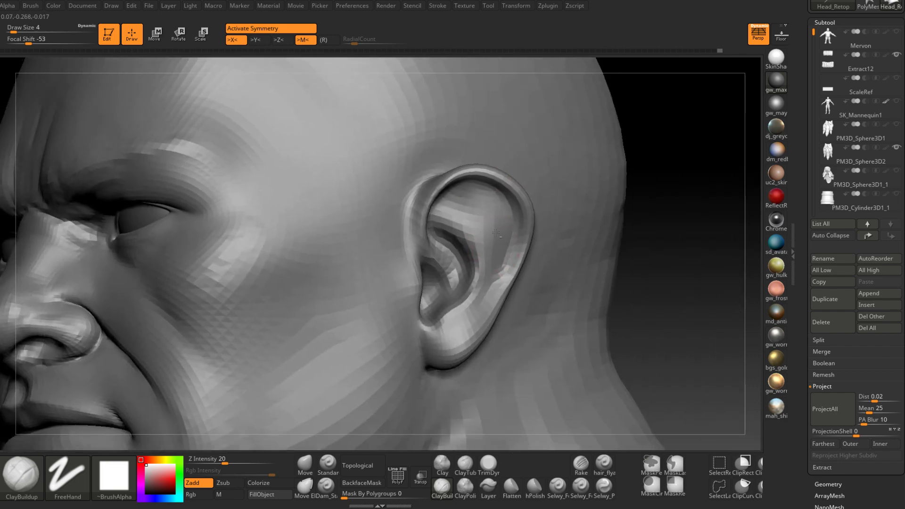
pyautogui.click(329, 465)
pyautogui.keyDown('ctrl'); pyautogui.moveTo(459, 249); pyautogui.dragTo(490, 278, button='right'); pyautogui.keyUp('ctrl')
pyautogui.moveTo(523, 198); pyautogui.dragTo(499, 171, button='right')
pyautogui.press('space')
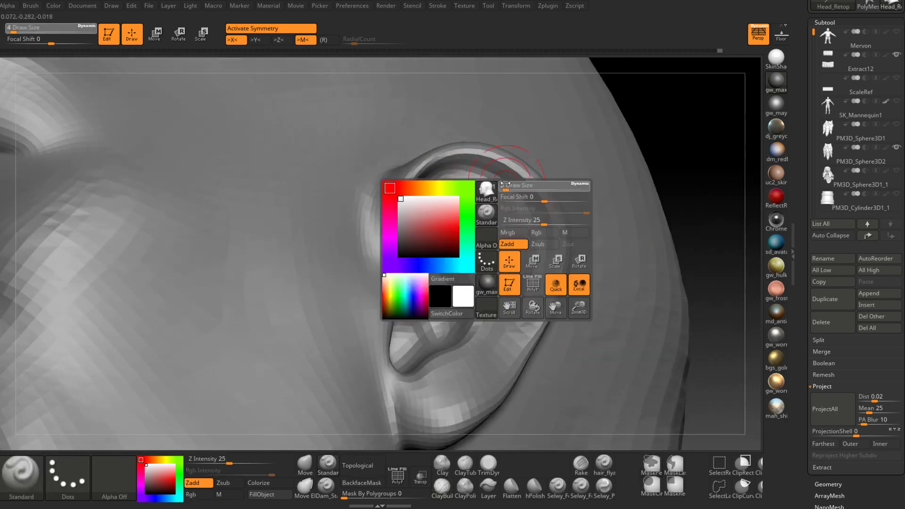
pyautogui.moveTo(506, 183)
pyautogui.mouseDown()
pyautogui.moveTo(555, 220)
pyautogui.moveTo(533, 193)
pyautogui.moveTo(492, 172)
pyautogui.mouseUp()
pyautogui.moveTo(487, 190)
pyautogui.mouseDown(button='right')
pyautogui.moveTo(473, 200)
pyautogui.moveTo(502, 191)
pyautogui.moveTo(510, 212)
pyautogui.mouseUp(button='right')
pyautogui.moveTo(522, 181); pyautogui.dragTo(547, 219)
pyautogui.moveTo(524, 222); pyautogui.dragTo(530, 201, button='right')
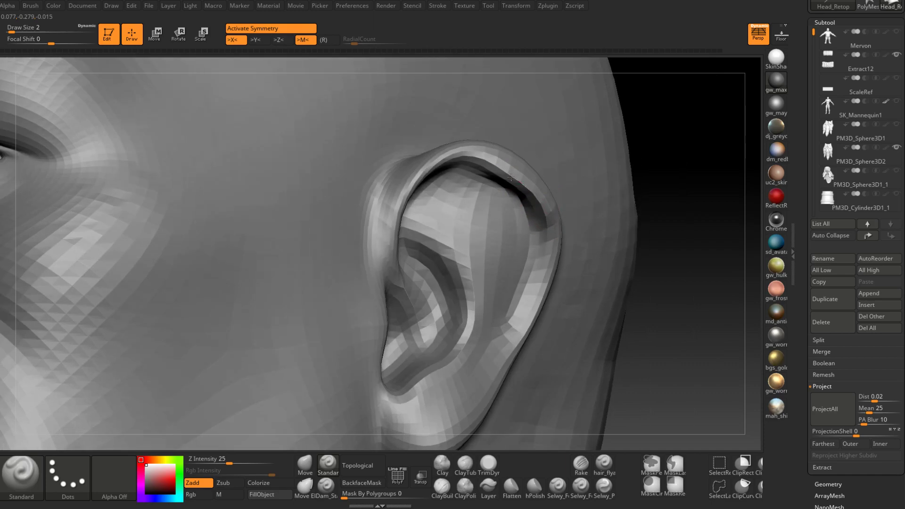
# - Continue the helix groove toward the front of the ear and define the helix root running into the concha
pyautogui.moveTo(516, 178)
pyautogui.mouseDown()
pyautogui.moveTo(473, 157)
pyautogui.moveTo(433, 166)
pyautogui.mouseUp()
pyautogui.moveTo(428, 165); pyautogui.dragTo(400, 163, button='right')
pyautogui.moveTo(457, 161); pyautogui.dragTo(389, 211)
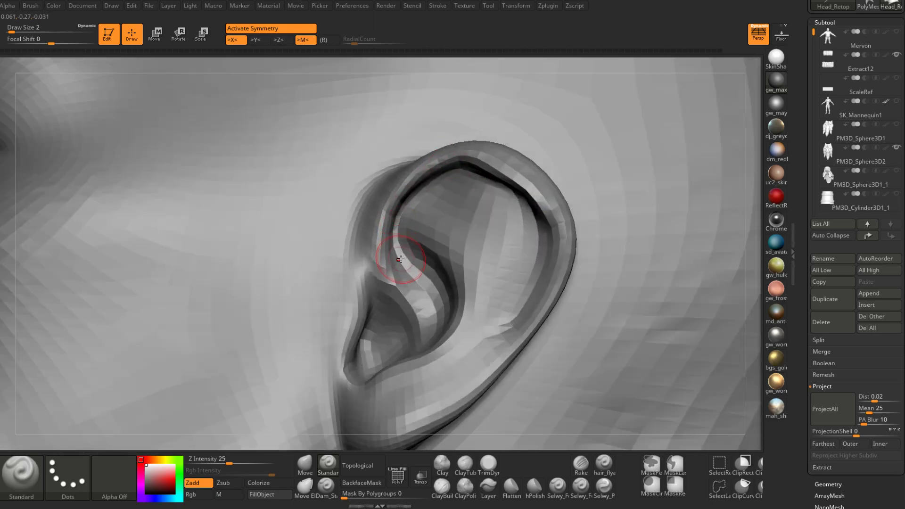
pyautogui.moveTo(402, 212); pyautogui.dragTo(415, 197, button='right')
pyautogui.moveTo(415, 195)
pyautogui.mouseDown()
pyautogui.moveTo(390, 241)
pyautogui.moveTo(406, 288)
pyautogui.mouseUp()
pyautogui.moveTo(407, 288); pyautogui.dragTo(361, 307, button='right')
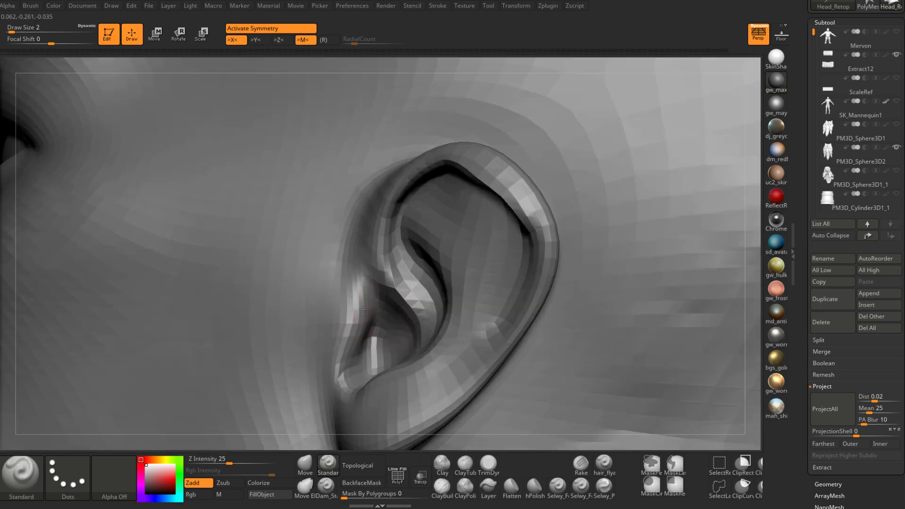
# - Shape the tragus and carve the hollow above the earlobe with the Standard brush at draw size 3
pyautogui.rightClick(362, 307)
pyautogui.moveTo(364, 307); pyautogui.dragTo(366, 307)
pyautogui.moveTo(338, 344)
pyautogui.mouseDown(button='right')
pyautogui.moveTo(353, 351)
pyautogui.moveTo(359, 321)
pyautogui.moveTo(395, 300)
pyautogui.moveTo(408, 273)
pyautogui.moveTo(430, 260)
pyautogui.mouseUp(button='right')
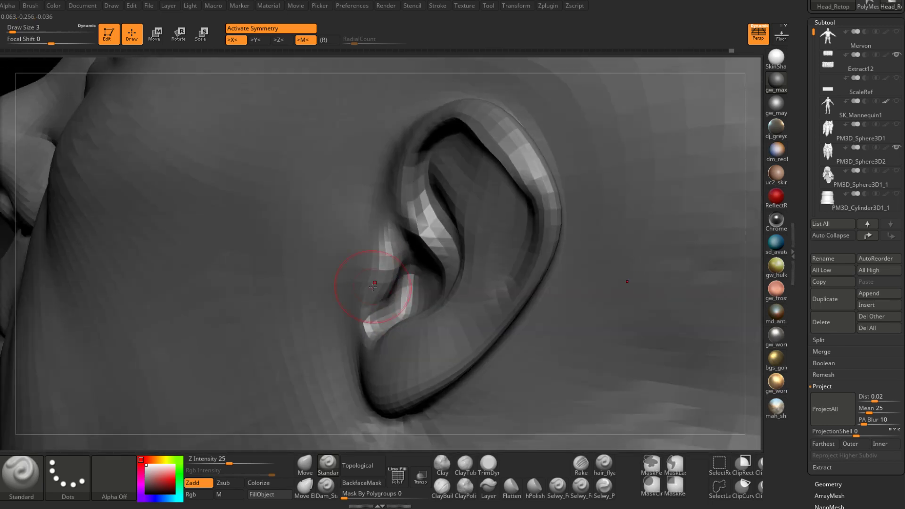
pyautogui.moveTo(357, 318); pyautogui.dragTo(374, 252, button='right')
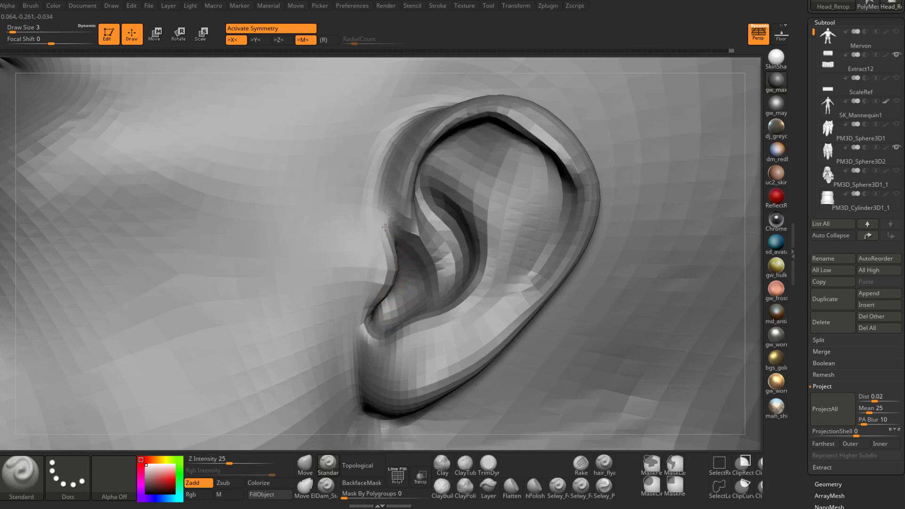
pyautogui.moveTo(385, 356); pyautogui.dragTo(379, 313, button='right')
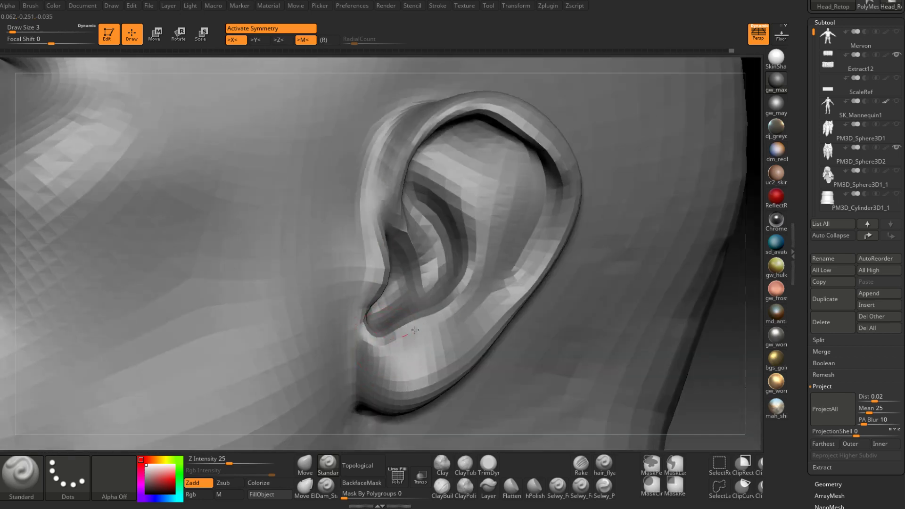
pyautogui.moveTo(415, 344); pyautogui.dragTo(438, 321, button='right')
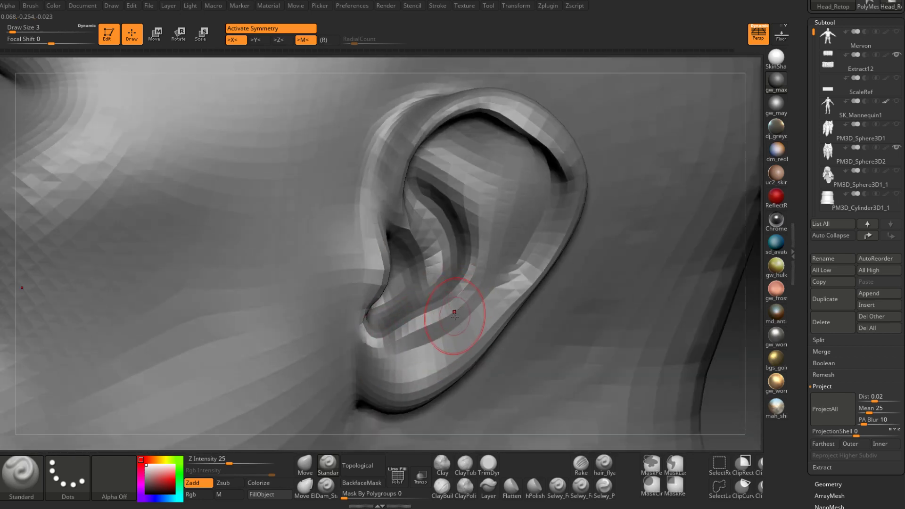
pyautogui.moveTo(440, 307)
pyautogui.mouseDown(button='right')
pyautogui.moveTo(436, 282)
pyautogui.moveTo(443, 297)
pyautogui.moveTo(524, 242)
pyautogui.mouseUp(button='right')
# - Extend the groove inside the ear's rear rim down toward the lobe at draw size 2
pyautogui.press('space')
pyautogui.moveTo(526, 241); pyautogui.dragTo(523, 241)
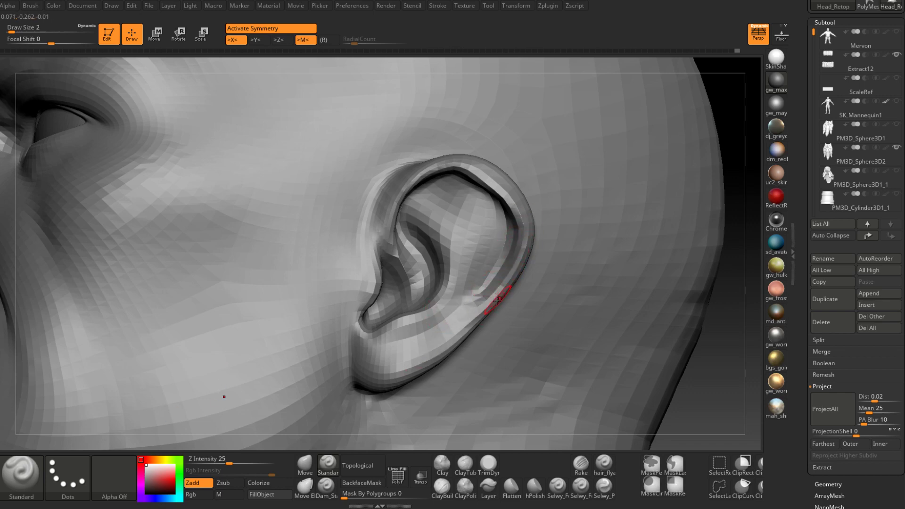
pyautogui.moveTo(471, 298); pyautogui.dragTo(472, 279, button='right')
# - Carve the hollow in the upper inner ear below the helix and smooth its surface
pyautogui.moveTo(454, 219); pyautogui.dragTo(458, 206)
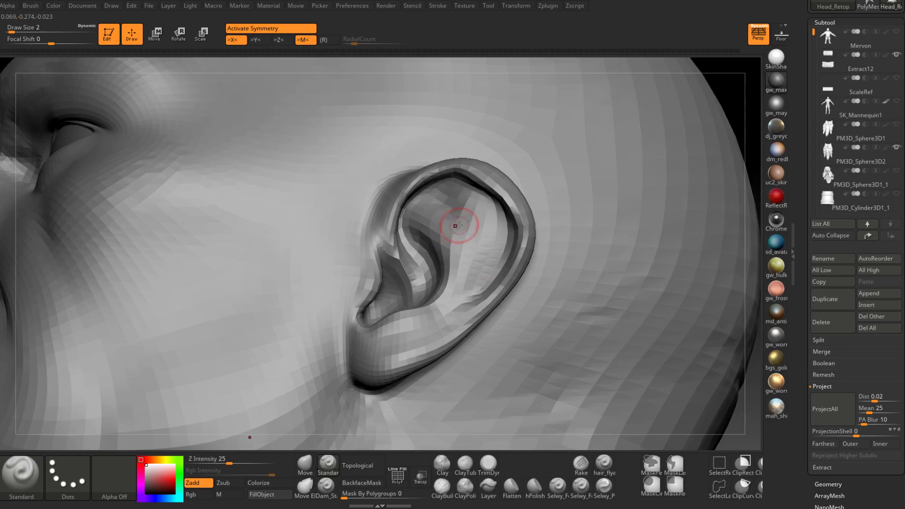
pyautogui.moveTo(460, 225)
pyautogui.mouseDown(button='right')
pyautogui.moveTo(445, 204)
pyautogui.moveTo(452, 222)
pyautogui.mouseUp(button='right')
pyautogui.moveTo(450, 203); pyautogui.dragTo(452, 207)
pyautogui.moveTo(451, 206); pyautogui.dragTo(469, 204, button='right')
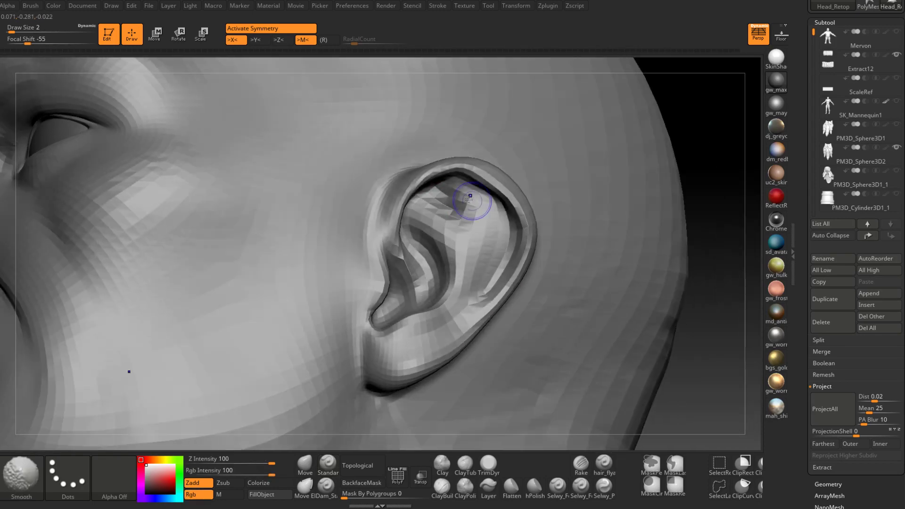
pyautogui.moveTo(468, 204)
pyautogui.keyDown('shift'); pyautogui.mouseDown()
pyautogui.moveTo(444, 196)
pyautogui.moveTo(449, 218)
pyautogui.mouseUp(); pyautogui.keyUp('shift')
pyautogui.moveTo(449, 218); pyautogui.dragTo(464, 203, button='right')
# - Refine the antihelix folds and the ridge above the earlobe, ending with the Standard brush at draw size 2
pyautogui.press('space')
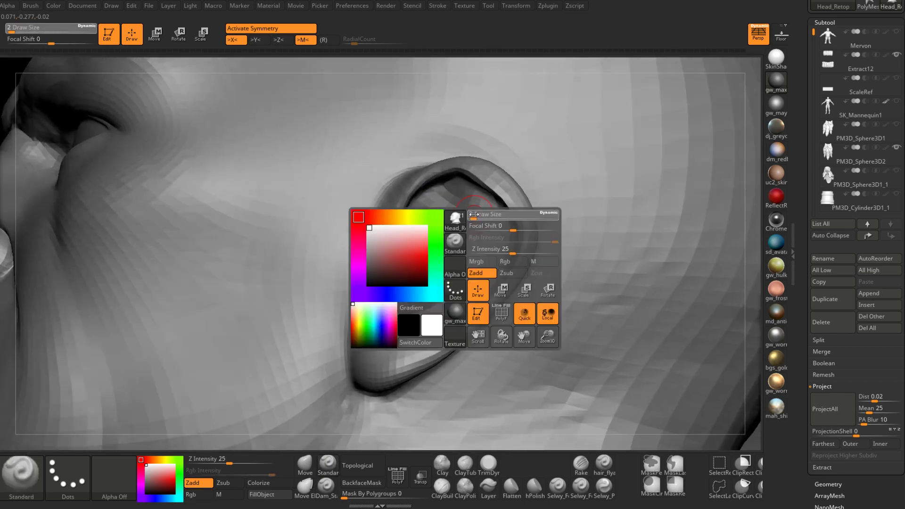
pyautogui.moveTo(474, 214); pyautogui.dragTo(476, 214)
pyautogui.moveTo(465, 212); pyautogui.dragTo(479, 302, button='right')
pyautogui.press('space')
pyautogui.moveTo(488, 284); pyautogui.dragTo(484, 283)
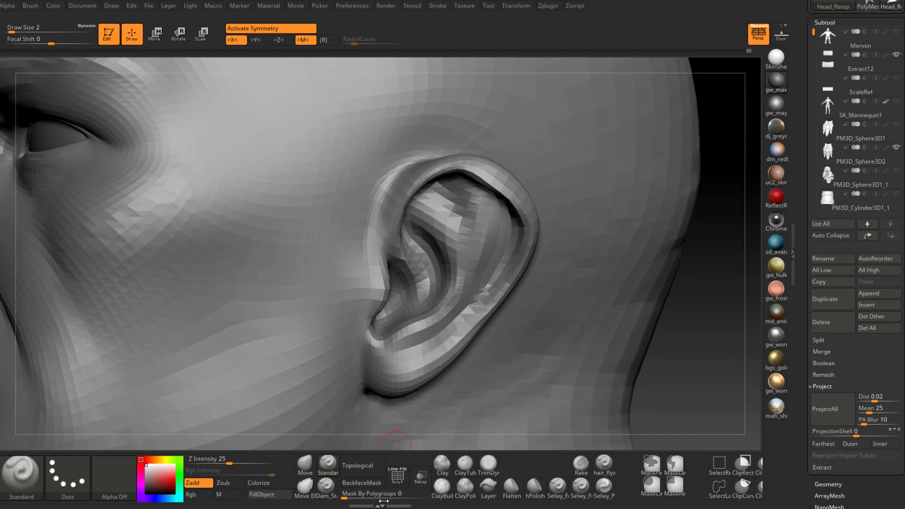
# - Refine the notch between the helix root and tragus, and check the ear from above and in three-quarter view
pyautogui.moveTo(474, 238)
pyautogui.mouseDown(button='right')
pyautogui.moveTo(500, 236)
pyautogui.moveTo(493, 268)
pyautogui.moveTo(448, 241)
pyautogui.moveTo(469, 222)
pyautogui.moveTo(445, 233)
pyautogui.moveTo(452, 242)
pyautogui.moveTo(397, 249)
pyautogui.mouseUp(button='right')
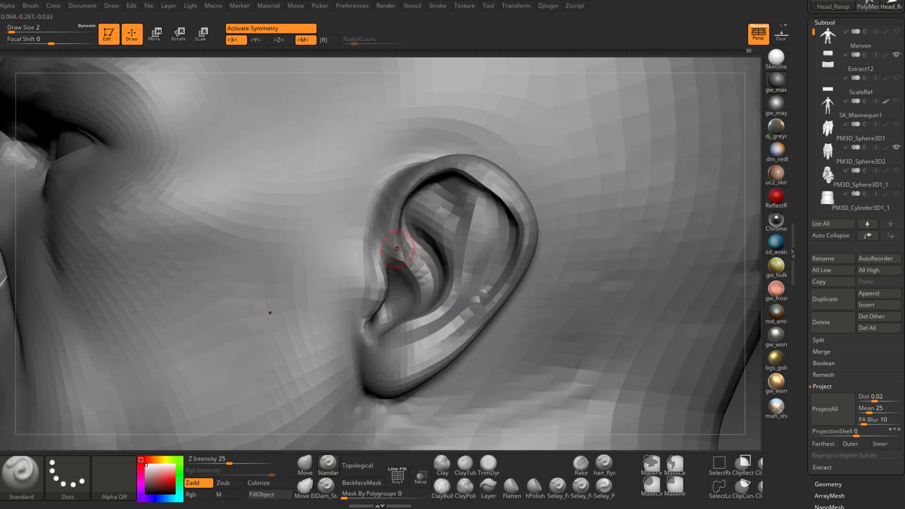
pyautogui.moveTo(383, 256)
pyautogui.mouseDown()
pyautogui.moveTo(393, 270)
pyautogui.moveTo(380, 257)
pyautogui.mouseUp()
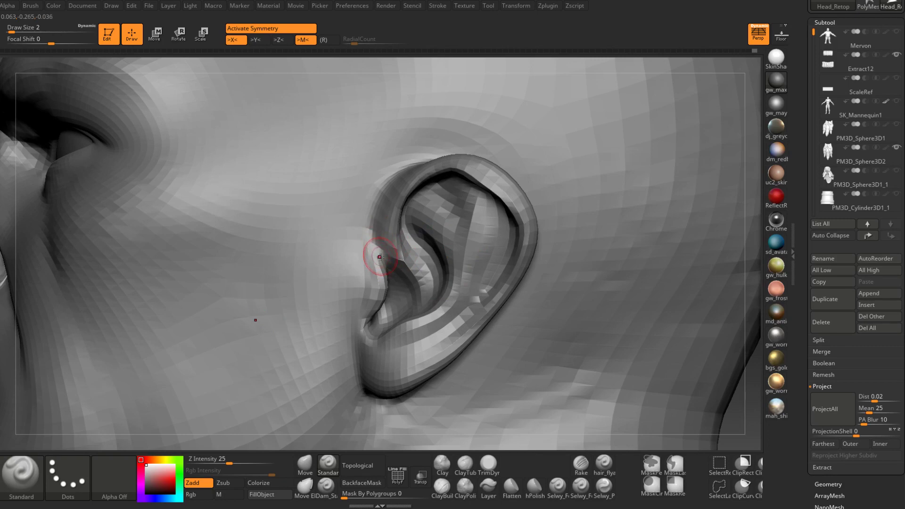
pyautogui.moveTo(391, 277)
pyautogui.mouseDown(button='right')
pyautogui.moveTo(495, 226)
pyautogui.moveTo(490, 250)
pyautogui.moveTo(516, 286)
pyautogui.moveTo(539, 291)
pyautogui.mouseUp(button='right')
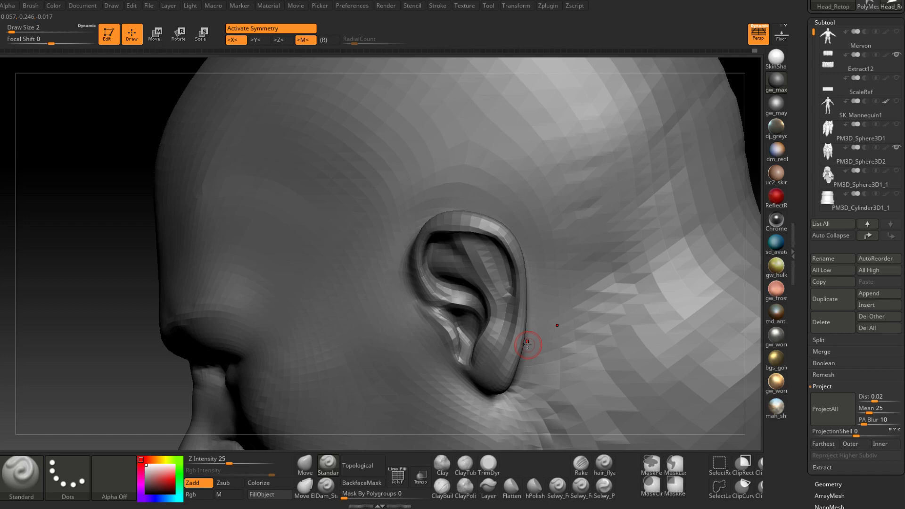
pyautogui.moveTo(500, 334)
pyautogui.mouseDown(button='right')
pyautogui.moveTo(505, 299)
pyautogui.moveTo(469, 347)
pyautogui.moveTo(501, 287)
pyautogui.moveTo(472, 286)
pyautogui.moveTo(509, 285)
pyautogui.moveTo(499, 264)
pyautogui.moveTo(431, 290)
pyautogui.moveTo(464, 325)
pyautogui.mouseUp(button='right')
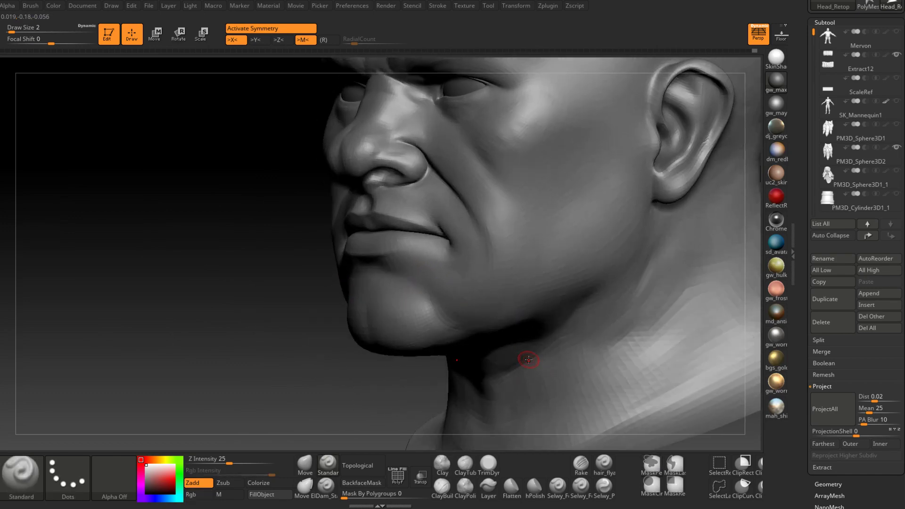
# - Build up the side of the neck below the jaw with the ClayBuildup brush at draw size 8
pyautogui.click(441, 486)
pyautogui.moveTo(541, 367)
pyautogui.mouseDown(button='right')
pyautogui.moveTo(569, 335)
pyautogui.moveTo(579, 291)
pyautogui.mouseUp(button='right')
pyautogui.press('space')
pyautogui.moveTo(579, 291); pyautogui.dragTo(586, 290)
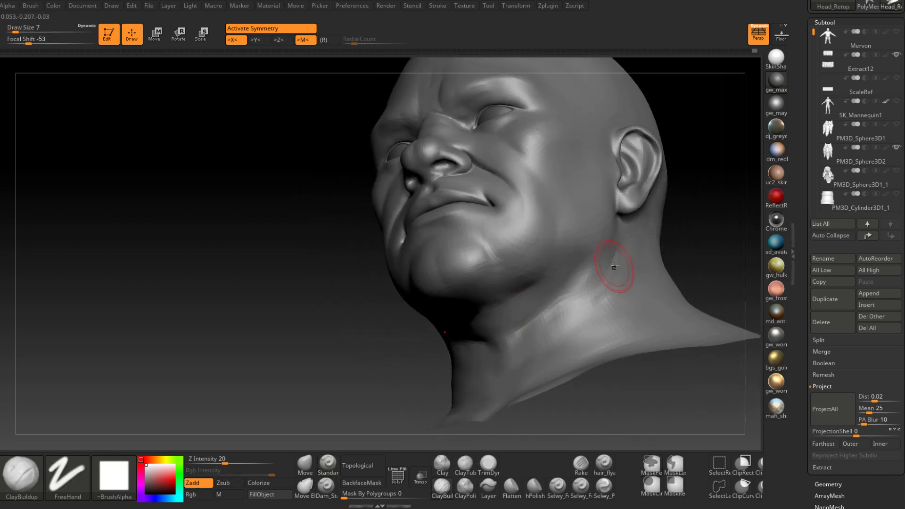
pyautogui.moveTo(559, 311); pyautogui.dragTo(572, 299, button='right')
pyautogui.press('space')
pyautogui.moveTo(572, 299); pyautogui.dragTo(576, 299)
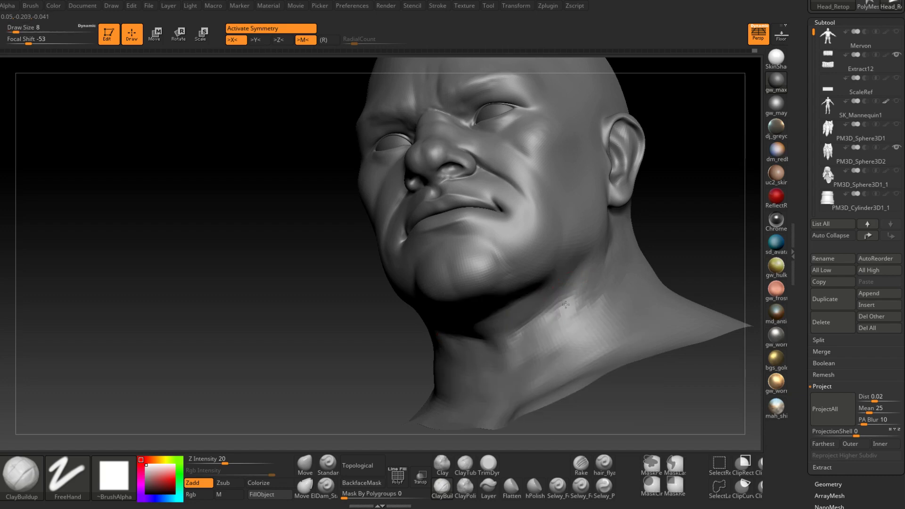
pyautogui.moveTo(585, 300); pyautogui.dragTo(609, 287, button='right')
pyautogui.moveTo(587, 313); pyautogui.dragTo(507, 315)
# - Extend the neck folds toward the throat and enlarge the ClayBuildup brush to draw size 13
pyautogui.moveTo(511, 313)
pyautogui.mouseDown(button='right')
pyautogui.moveTo(487, 323)
pyautogui.moveTo(467, 318)
pyautogui.mouseUp(button='right')
pyautogui.moveTo(488, 292); pyautogui.dragTo(431, 346)
pyautogui.moveTo(431, 346); pyautogui.dragTo(475, 286, button='right')
pyautogui.moveTo(476, 302)
pyautogui.mouseDown()
pyautogui.moveTo(400, 345)
pyautogui.moveTo(377, 343)
pyautogui.mouseUp()
pyautogui.moveTo(368, 343); pyautogui.dragTo(390, 316, button='right')
pyautogui.press('space')
pyautogui.moveTo(391, 315)
pyautogui.mouseDown()
pyautogui.moveTo(384, 332)
pyautogui.moveTo(396, 306)
pyautogui.mouseUp()
pyautogui.moveTo(384, 369); pyautogui.dragTo(394, 343, button='right')
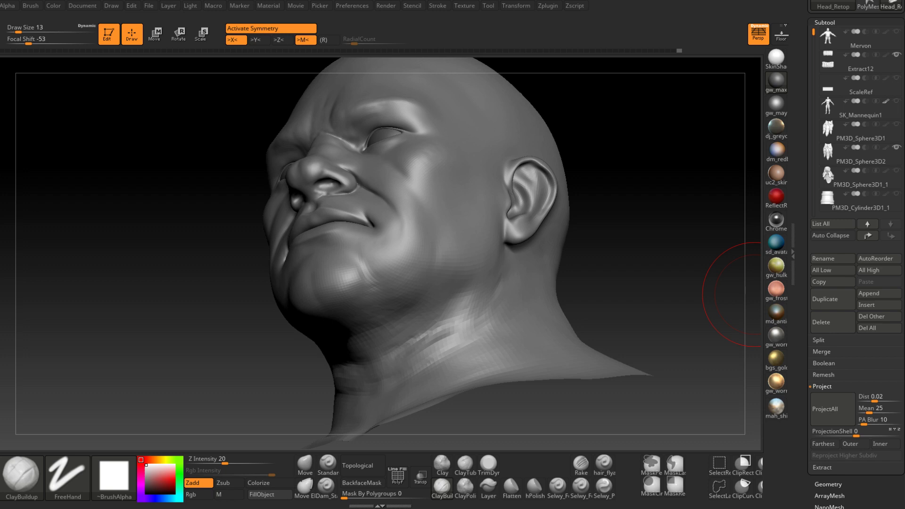
pyautogui.moveTo(627, 231)
pyautogui.mouseDown(button='right')
pyautogui.moveTo(681, 245)
pyautogui.moveTo(637, 255)
pyautogui.mouseUp(button='right')
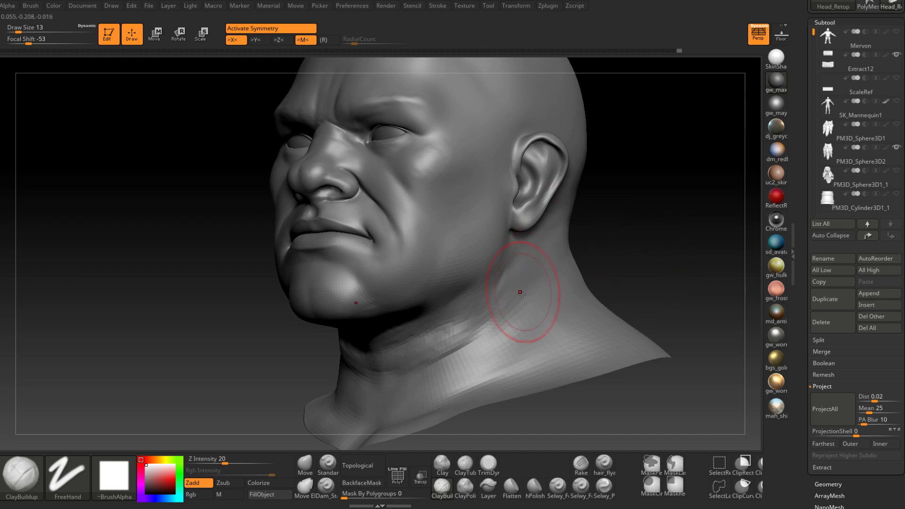
# - Bulk up the side and back of the neck below the ear with broad ClayBuildup strokes at draw size 13
pyautogui.moveTo(565, 299)
pyautogui.mouseDown(button='right')
pyautogui.moveTo(523, 299)
pyautogui.moveTo(523, 283)
pyautogui.mouseUp(button='right')
pyautogui.moveTo(464, 293)
pyautogui.mouseDown()
pyautogui.moveTo(491, 258)
pyautogui.moveTo(478, 275)
pyautogui.mouseUp()
pyautogui.moveTo(513, 267); pyautogui.dragTo(483, 262, button='right')
pyautogui.moveTo(479, 264); pyautogui.dragTo(500, 246)
pyautogui.moveTo(500, 247)
pyautogui.mouseDown(button='right')
pyautogui.moveTo(492, 242)
pyautogui.moveTo(506, 256)
pyautogui.mouseUp(button='right')
pyautogui.moveTo(490, 269)
pyautogui.mouseDown()
pyautogui.moveTo(541, 237)
pyautogui.moveTo(490, 274)
pyautogui.mouseUp()
pyautogui.moveTo(490, 271)
pyautogui.mouseDown(button='right')
pyautogui.moveTo(521, 253)
pyautogui.moveTo(444, 303)
pyautogui.mouseUp(button='right')
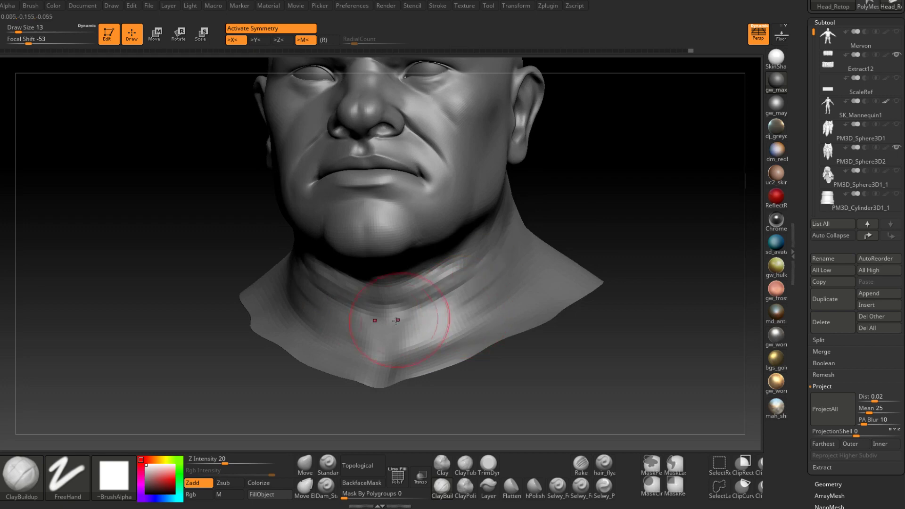
pyautogui.moveTo(552, 250)
pyautogui.mouseDown(button='right')
pyautogui.moveTo(485, 299)
pyautogui.moveTo(545, 262)
pyautogui.moveTo(539, 276)
pyautogui.moveTo(596, 224)
pyautogui.mouseUp(button='right')
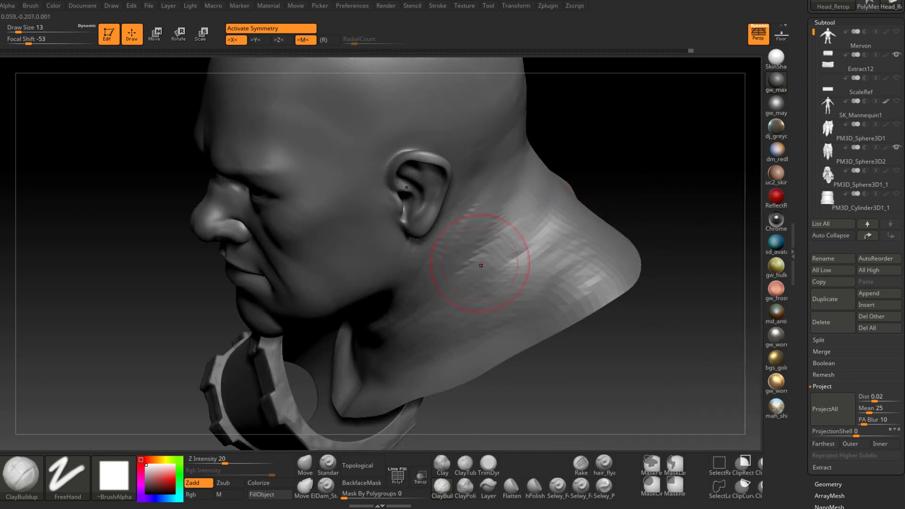
# - Set the Smooth brush's Z Intensity to 41 and soften the clay strokes on the side of the neck
pyautogui.moveTo(396, 339)
pyautogui.mouseDown(button='right')
pyautogui.moveTo(476, 309)
pyautogui.moveTo(408, 309)
pyautogui.mouseUp(button='right')
pyautogui.press('shift')
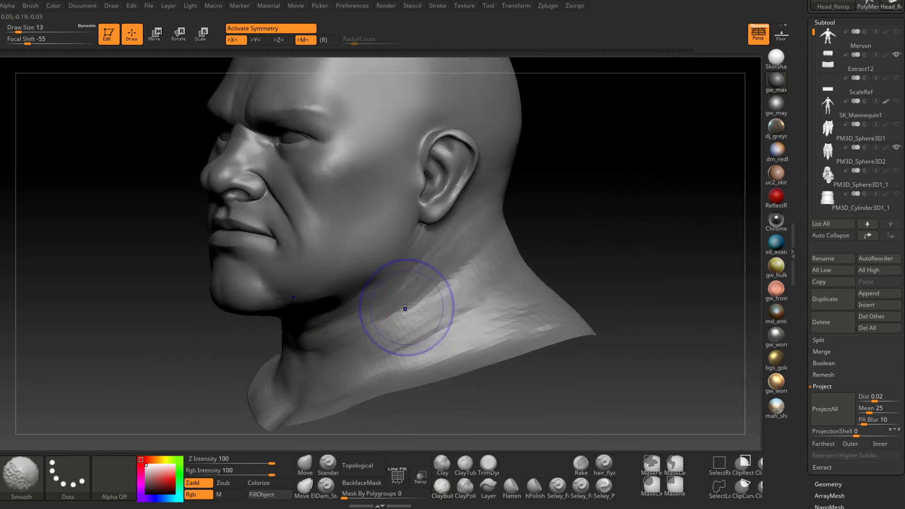
pyautogui.moveTo(257, 462); pyautogui.dragTo(246, 462)
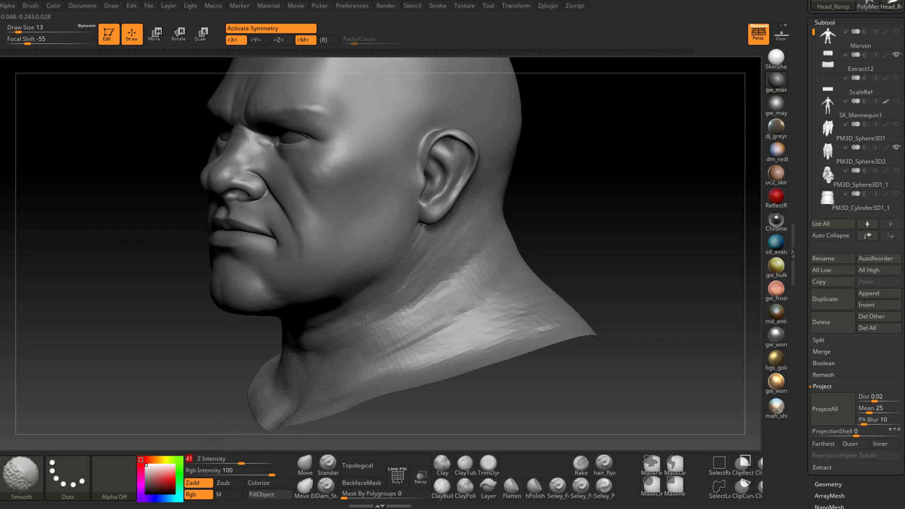
pyautogui.moveTo(378, 337); pyautogui.dragTo(410, 277, button='right')
pyautogui.moveTo(409, 277)
pyautogui.keyDown('shift'); pyautogui.mouseDown()
pyautogui.moveTo(444, 273)
pyautogui.moveTo(424, 313)
pyautogui.mouseUp(); pyautogui.keyUp('shift')
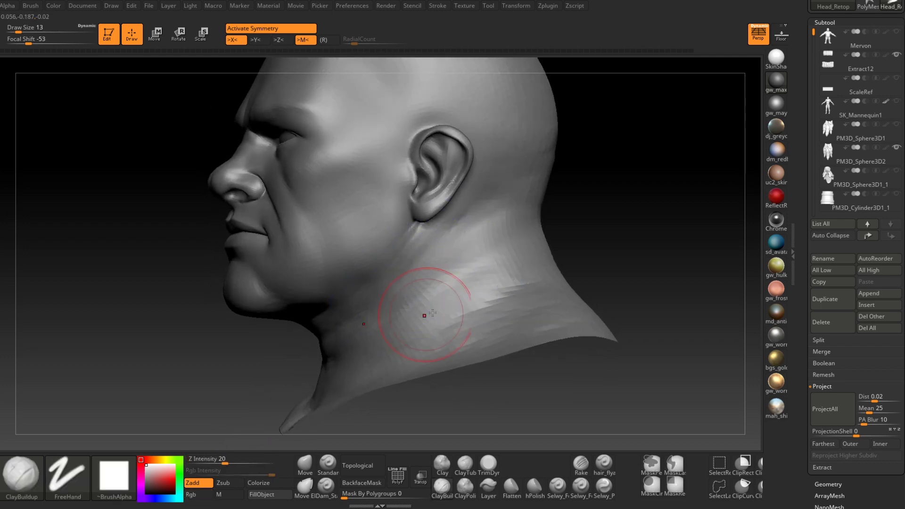
# - Smooth the back, side and front of the neck down to its base
pyautogui.moveTo(425, 313); pyautogui.dragTo(490, 302, button='right')
pyautogui.keyDown('shift'); pyautogui.moveTo(536, 265); pyautogui.dragTo(471, 331); pyautogui.keyUp('shift')
pyautogui.moveTo(568, 255); pyautogui.dragTo(497, 231, button='right')
pyautogui.keyDown('shift'); pyautogui.moveTo(464, 221); pyautogui.dragTo(464, 266); pyautogui.keyUp('shift')
pyautogui.moveTo(509, 236)
pyautogui.mouseDown(button='right')
pyautogui.moveTo(464, 210)
pyautogui.moveTo(462, 282)
pyautogui.mouseUp(button='right')
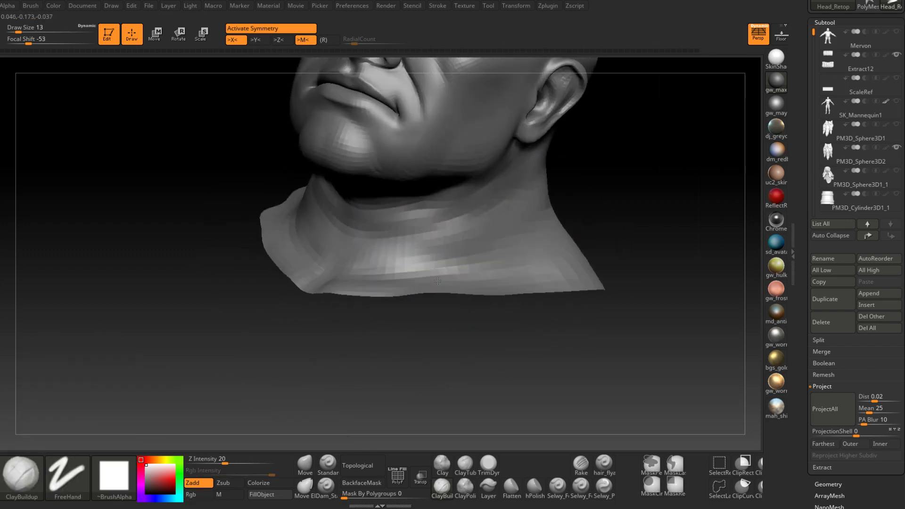
pyautogui.keyDown('shift'); pyautogui.moveTo(525, 226); pyautogui.dragTo(455, 256); pyautogui.keyUp('shift')
pyautogui.moveTo(454, 257); pyautogui.dragTo(515, 262, button='right')
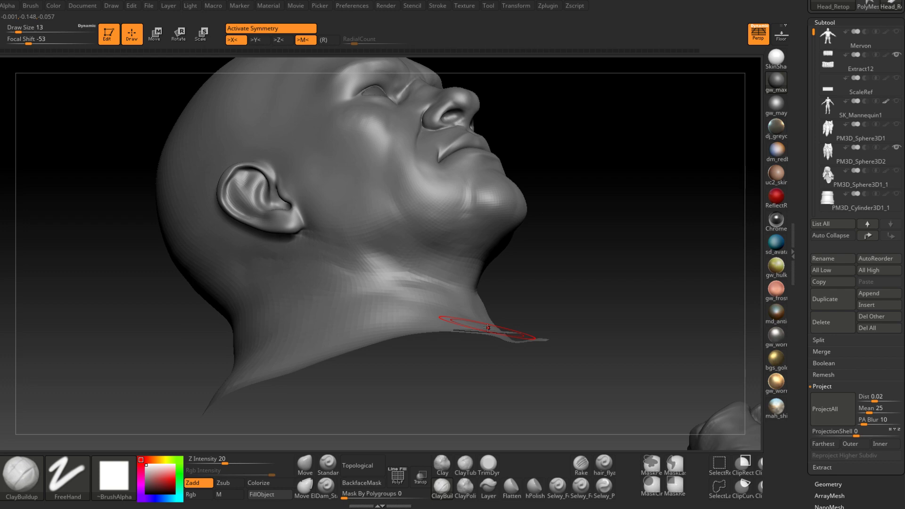
# - Fill out the throat and neck folds under the jaw with ClayBuildup at draw size 12
pyautogui.moveTo(487, 327)
pyautogui.mouseDown(button='right')
pyautogui.moveTo(554, 248)
pyautogui.moveTo(545, 262)
pyautogui.moveTo(467, 280)
pyautogui.moveTo(462, 297)
pyautogui.mouseUp(button='right')
pyautogui.press('space')
pyautogui.moveTo(462, 296); pyautogui.dragTo(460, 298)
pyautogui.moveTo(460, 300); pyautogui.dragTo(474, 295, button='right')
pyautogui.moveTo(448, 264)
pyautogui.mouseDown(button='right')
pyautogui.moveTo(422, 278)
pyautogui.moveTo(469, 295)
pyautogui.moveTo(485, 288)
pyautogui.mouseUp(button='right')
pyautogui.moveTo(545, 296); pyautogui.dragTo(507, 330, button='right')
pyautogui.moveTo(547, 304)
pyautogui.mouseDown(button='right')
pyautogui.moveTo(541, 332)
pyautogui.moveTo(489, 316)
pyautogui.mouseUp(button='right')
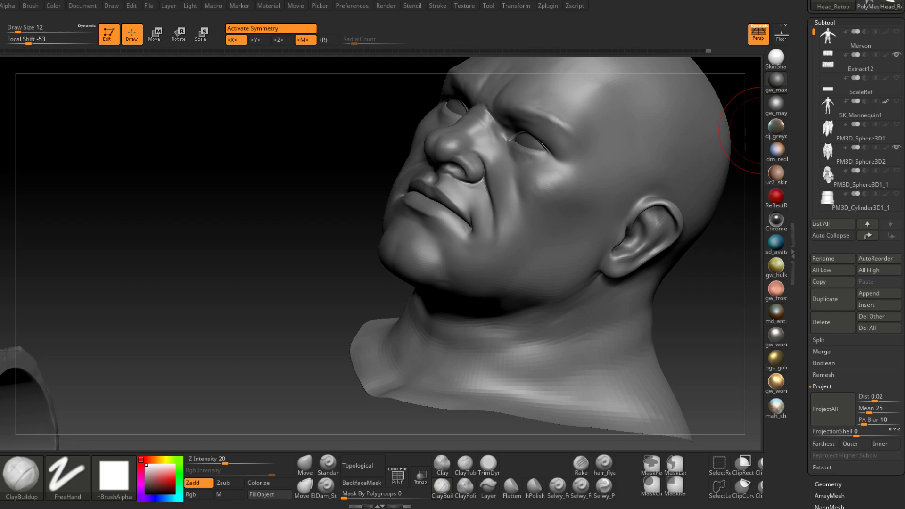
# - Add fullness beneath the chin and along the jaw underside, checking the shape from below and the front
pyautogui.moveTo(749, 130); pyautogui.dragTo(513, 253)
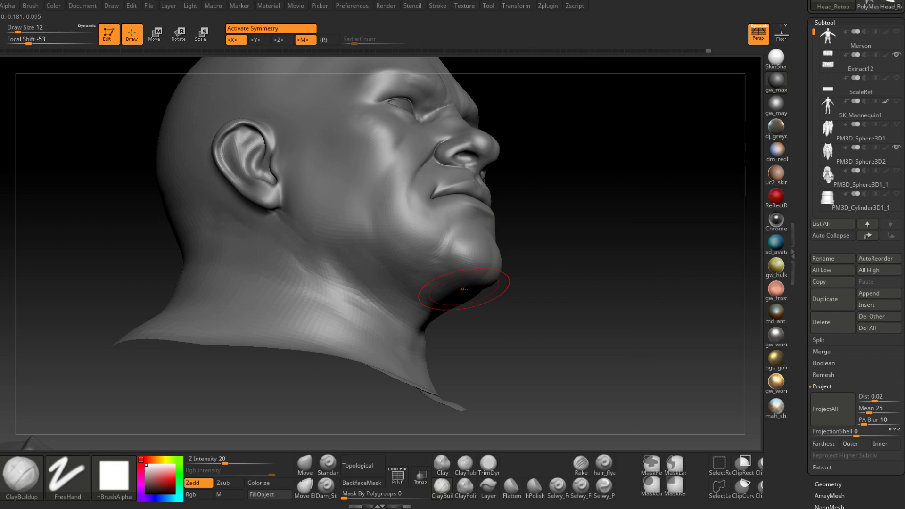
pyautogui.moveTo(463, 289); pyautogui.dragTo(471, 270)
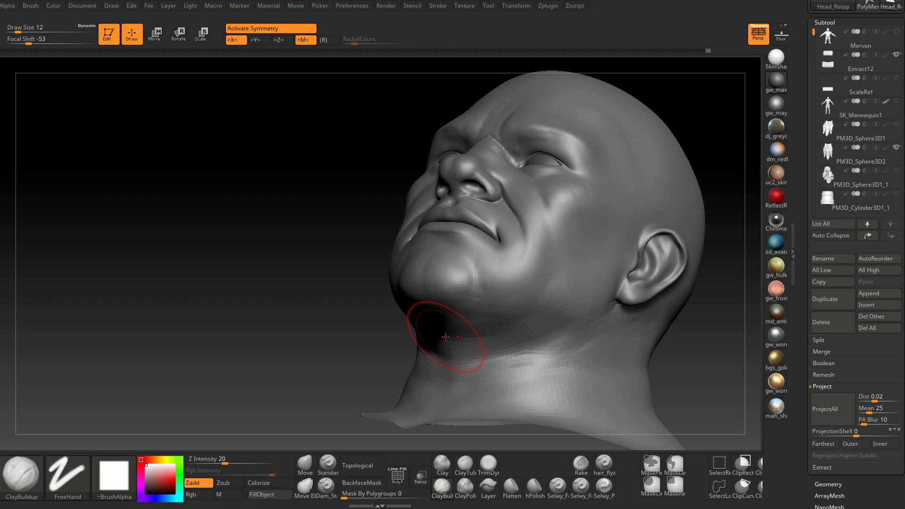
pyautogui.moveTo(445, 337); pyautogui.dragTo(494, 293, button='right')
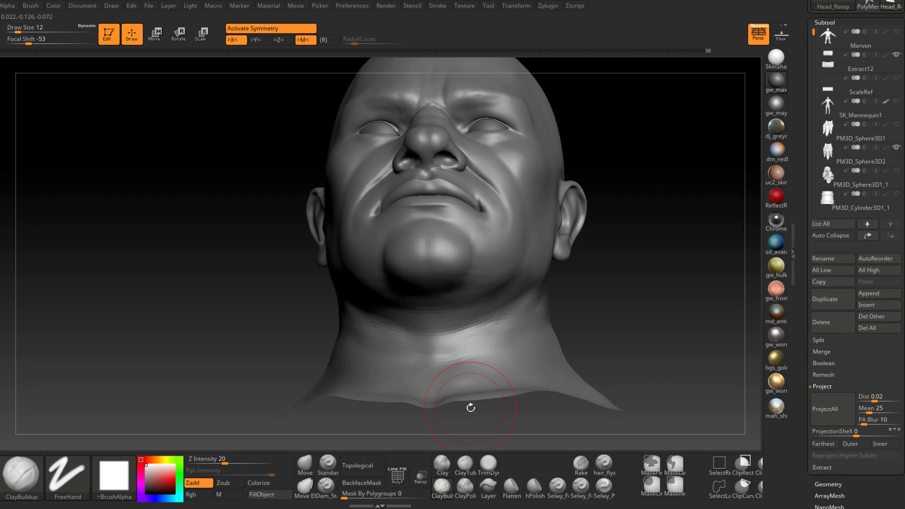
pyautogui.moveTo(565, 287); pyautogui.dragTo(627, 301)
pyautogui.moveTo(547, 264); pyautogui.dragTo(490, 257)
pyautogui.moveTo(589, 264); pyautogui.dragTo(575, 278)
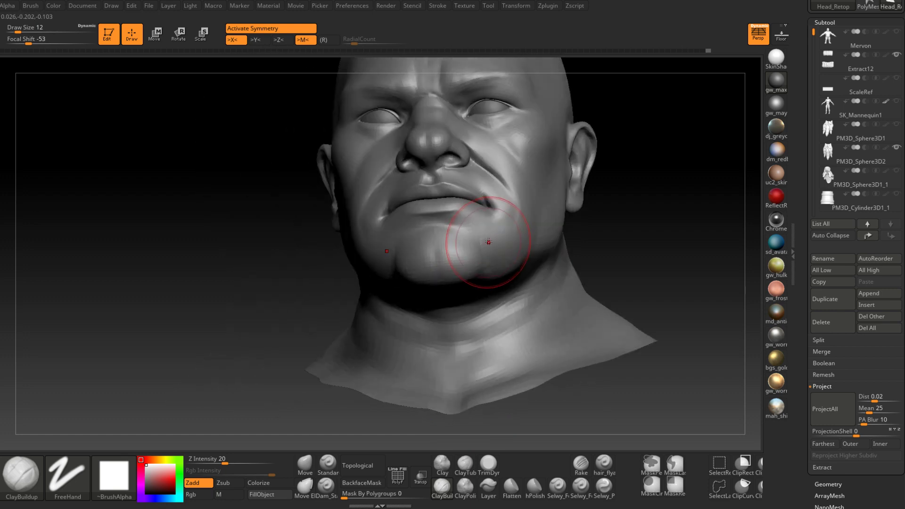
# - Refine the jowl beside the chin with ClayBuildup at draw size 11
pyautogui.moveTo(489, 242); pyautogui.dragTo(460, 271, button='right')
pyautogui.press('space')
pyautogui.moveTo(498, 225); pyautogui.dragTo(495, 226)
pyautogui.keyDown('alt'); pyautogui.moveTo(495, 228); pyautogui.dragTo(430, 340, button='right'); pyautogui.keyUp('alt')
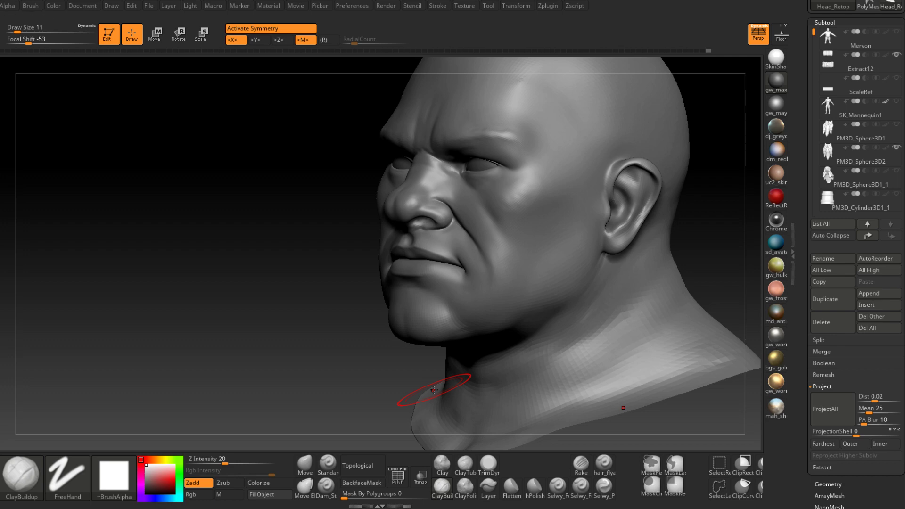
# - Sculpt the cheek between the mouth corner and chin at draw size 6, and smooth the strokes
pyautogui.moveTo(491, 220)
pyautogui.mouseDown(button='right')
pyautogui.moveTo(517, 213)
pyautogui.moveTo(474, 265)
pyautogui.moveTo(441, 273)
pyautogui.moveTo(434, 288)
pyautogui.mouseUp(button='right')
pyautogui.press('space')
pyautogui.moveTo(435, 288); pyautogui.dragTo(419, 323)
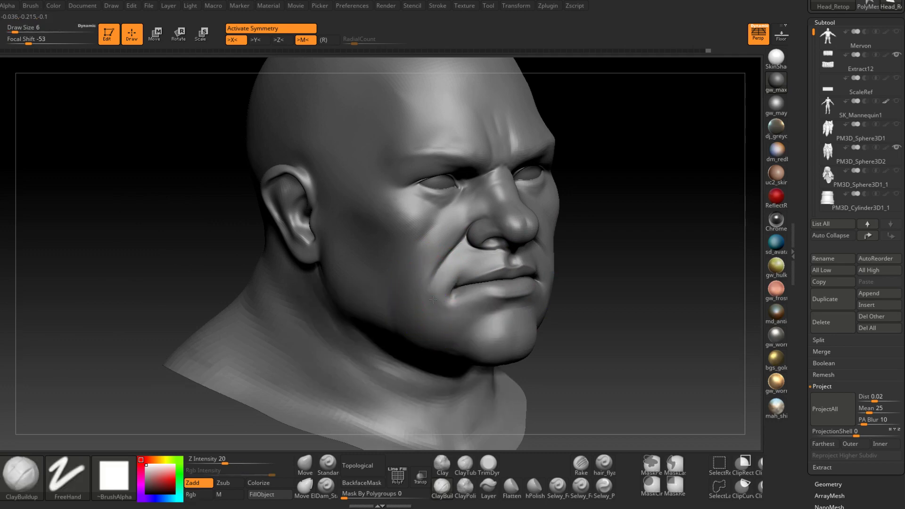
pyautogui.moveTo(432, 300)
pyautogui.mouseDown(button='right')
pyautogui.moveTo(606, 277)
pyautogui.moveTo(593, 250)
pyautogui.moveTo(601, 241)
pyautogui.mouseUp(button='right')
pyautogui.press('shift')
pyautogui.keyDown('shift'); pyautogui.moveTo(601, 241); pyautogui.dragTo(580, 250); pyautogui.keyUp('shift')
# - Build up the transition between the chin and jaw underside, raising the ClayBuildup draw size to 9
pyautogui.moveTo(542, 250)
pyautogui.mouseDown(button='right')
pyautogui.moveTo(615, 259)
pyautogui.moveTo(464, 263)
pyautogui.moveTo(529, 358)
pyautogui.moveTo(505, 360)
pyautogui.moveTo(509, 282)
pyautogui.moveTo(491, 282)
pyautogui.mouseUp(button='right')
pyautogui.press('space')
pyautogui.moveTo(502, 281); pyautogui.dragTo(497, 287)
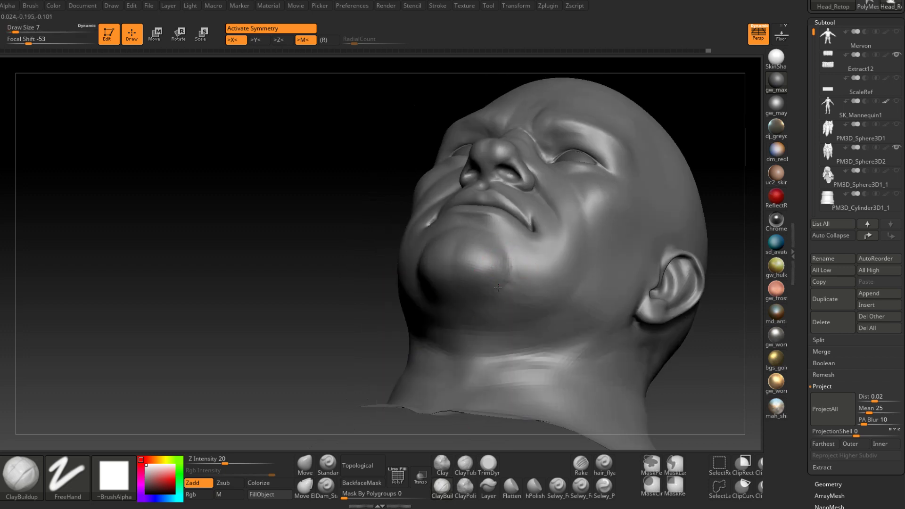
pyautogui.moveTo(498, 288); pyautogui.dragTo(521, 273, button='right')
pyautogui.press('space')
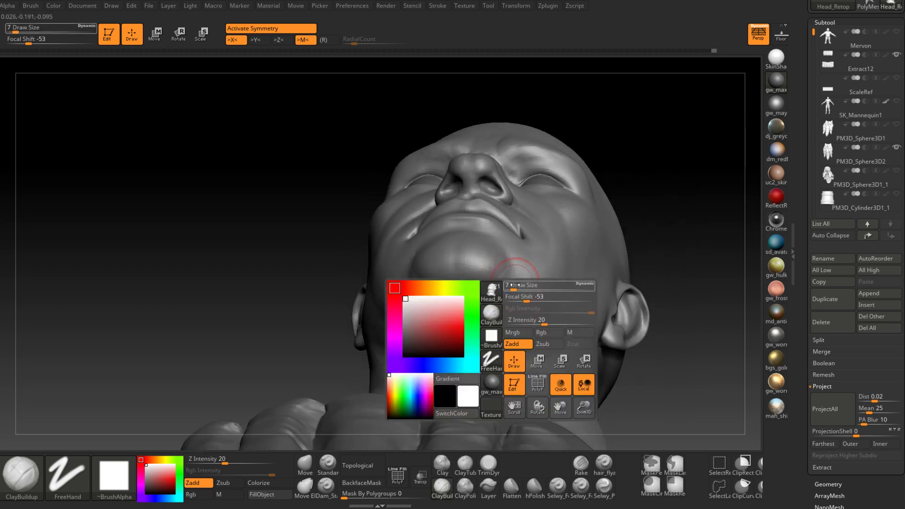
pyautogui.moveTo(515, 285); pyautogui.dragTo(517, 286)
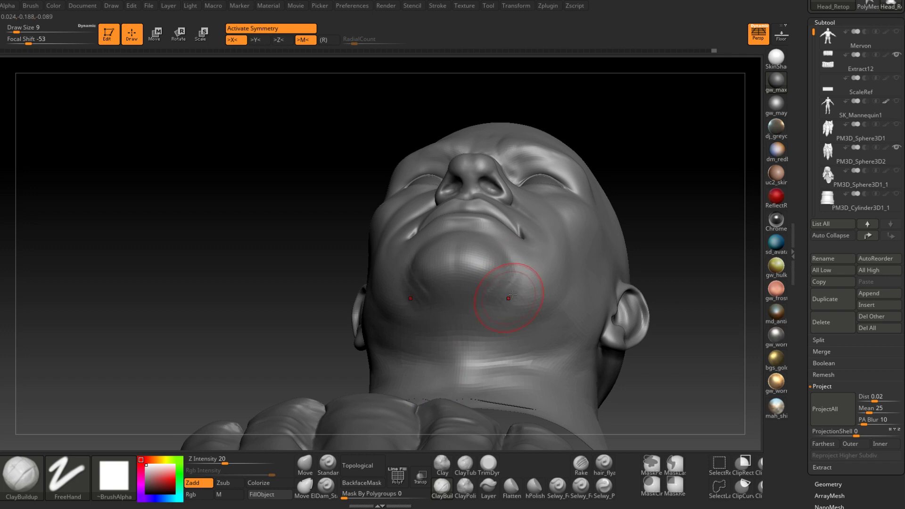
pyautogui.moveTo(512, 294)
pyautogui.mouseDown(button='right')
pyautogui.moveTo(515, 273)
pyautogui.moveTo(519, 298)
pyautogui.moveTo(503, 269)
pyautogui.mouseUp(button='right')
pyautogui.moveTo(468, 299); pyautogui.dragTo(502, 273, button='right')
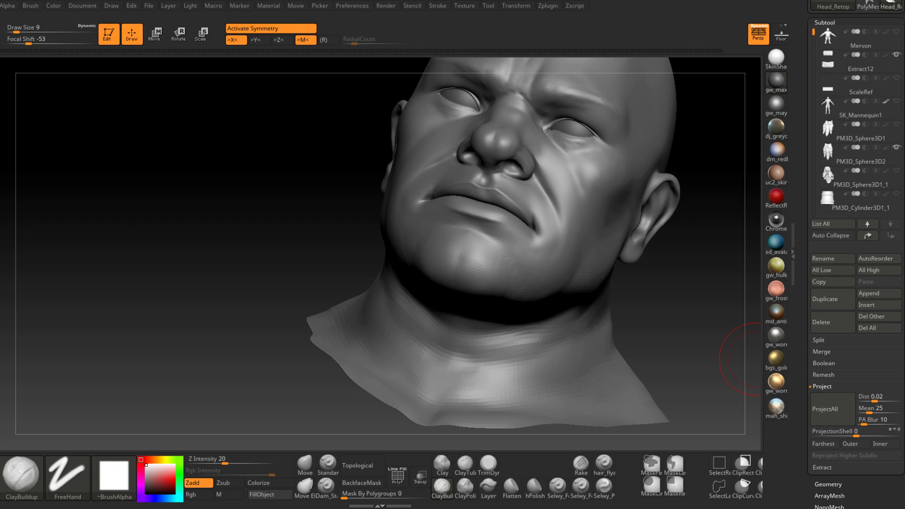
# - Smooth the chin area and shape the crease below the lower lip with ClayBuildup at draw size 9
pyautogui.moveTo(754, 359)
pyautogui.mouseDown()
pyautogui.moveTo(542, 330)
pyautogui.moveTo(476, 259)
pyautogui.moveTo(435, 256)
pyautogui.mouseUp()
pyautogui.press('ctrl')
pyautogui.keyDown('ctrl'); pyautogui.moveTo(434, 257); pyautogui.dragTo(420, 279, button='right'); pyautogui.keyUp('ctrl')
pyautogui.moveTo(420, 278)
pyautogui.keyDown('shift'); pyautogui.mouseDown()
pyautogui.moveTo(395, 276)
pyautogui.moveTo(408, 282)
pyautogui.mouseUp(); pyautogui.keyUp('shift')
pyautogui.moveTo(408, 283); pyautogui.dragTo(419, 256, button='right')
pyautogui.moveTo(413, 319)
pyautogui.mouseDown(button='right')
pyautogui.moveTo(461, 278)
pyautogui.moveTo(431, 327)
pyautogui.moveTo(445, 323)
pyautogui.moveTo(530, 253)
pyautogui.mouseUp(button='right')
pyautogui.click(442, 488)
pyautogui.moveTo(430, 304)
pyautogui.mouseDown(button='right')
pyautogui.moveTo(500, 273)
pyautogui.moveTo(408, 266)
pyautogui.mouseUp(button='right')
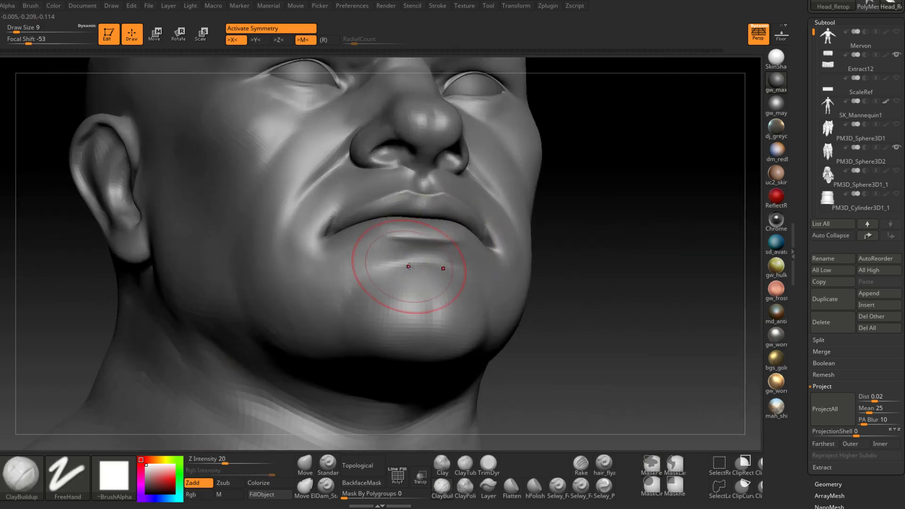
# - Sculpt the transition from below the mouth corner to the side of the chin at draw size 4
pyautogui.press('space')
pyautogui.moveTo(411, 265); pyautogui.dragTo(407, 264)
pyautogui.moveTo(407, 263)
pyautogui.mouseDown(button='right')
pyautogui.moveTo(425, 278)
pyautogui.moveTo(431, 272)
pyautogui.mouseUp(button='right')
pyautogui.moveTo(431, 271)
pyautogui.mouseDown()
pyautogui.moveTo(434, 264)
pyautogui.moveTo(424, 263)
pyautogui.mouseUp()
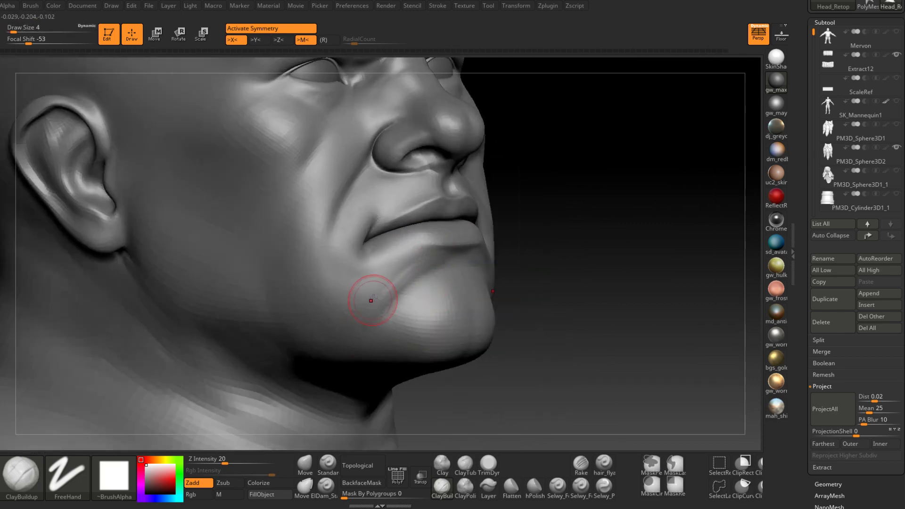
pyautogui.moveTo(357, 308); pyautogui.dragTo(365, 293, button='right')
pyautogui.press('space')
pyautogui.moveTo(375, 255); pyautogui.dragTo(367, 268)
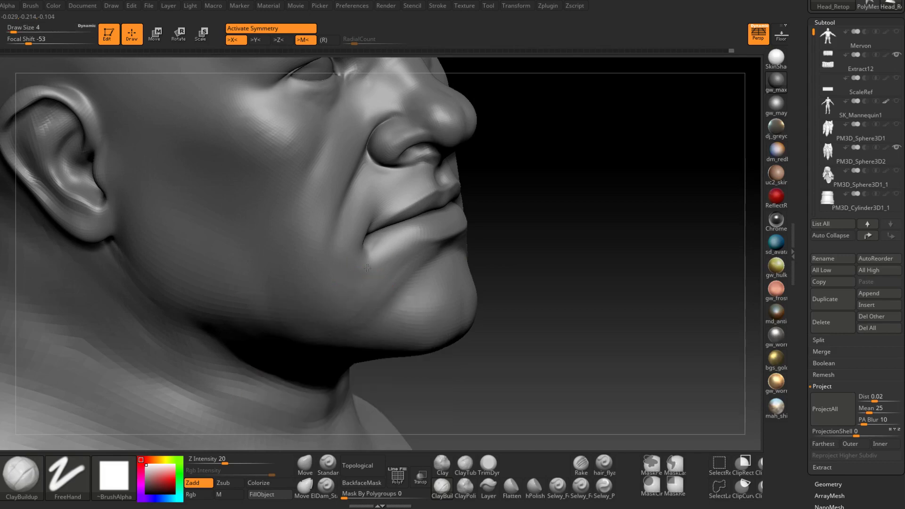
# - Smooth the area below the mouth corner and refine the side of the chin
pyautogui.moveTo(345, 271)
pyautogui.mouseDown(button='right')
pyautogui.moveTo(369, 273)
pyautogui.moveTo(346, 247)
pyautogui.moveTo(372, 262)
pyautogui.moveTo(394, 256)
pyautogui.moveTo(418, 283)
pyautogui.moveTo(422, 237)
pyautogui.moveTo(432, 244)
pyautogui.mouseUp(button='right')
pyautogui.press('shift')
pyautogui.press('shift')
pyautogui.press('shift')
pyautogui.keyDown('shift'); pyautogui.moveTo(436, 231); pyautogui.dragTo(405, 262); pyautogui.keyUp('shift')
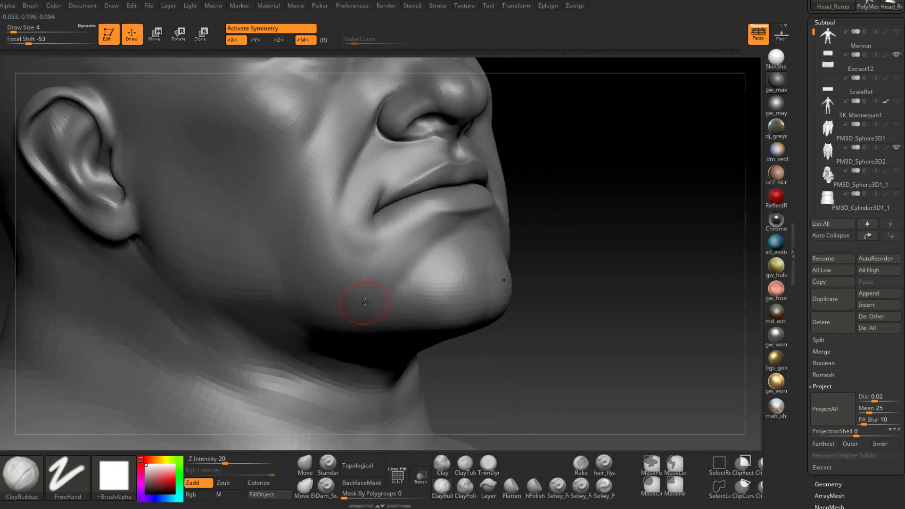
pyautogui.moveTo(363, 300)
pyautogui.mouseDown(button='right')
pyautogui.moveTo(371, 289)
pyautogui.moveTo(496, 322)
pyautogui.moveTo(448, 293)
pyautogui.moveTo(410, 337)
pyautogui.moveTo(415, 355)
pyautogui.mouseUp(button='right')
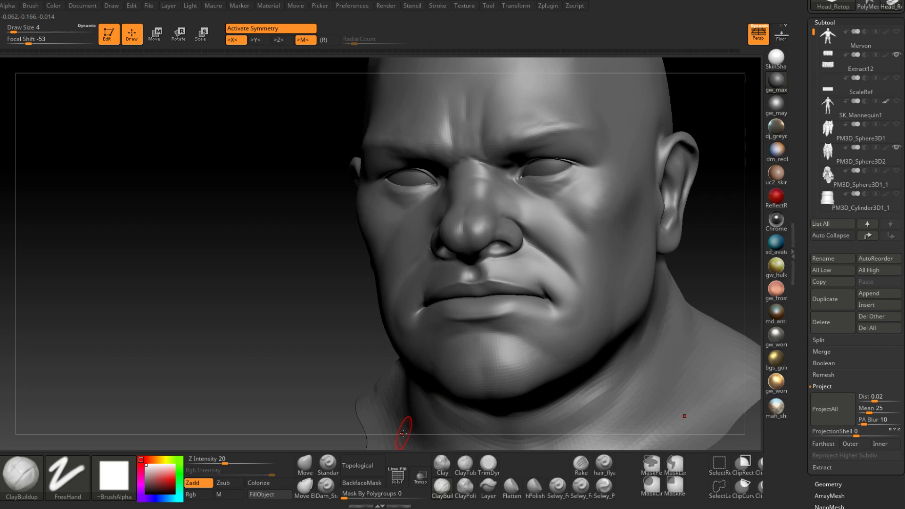
# - Build up the small fold just below the mouth corner with ClayBuildup at draw size 3
pyautogui.moveTo(404, 433)
pyautogui.mouseDown(button='right')
pyautogui.moveTo(411, 306)
pyautogui.moveTo(455, 309)
pyautogui.moveTo(418, 313)
pyautogui.moveTo(413, 300)
pyautogui.moveTo(419, 316)
pyautogui.moveTo(411, 311)
pyautogui.mouseUp(button='right')
pyautogui.press('ctrl')
pyautogui.press('space')
pyautogui.click(413, 309)
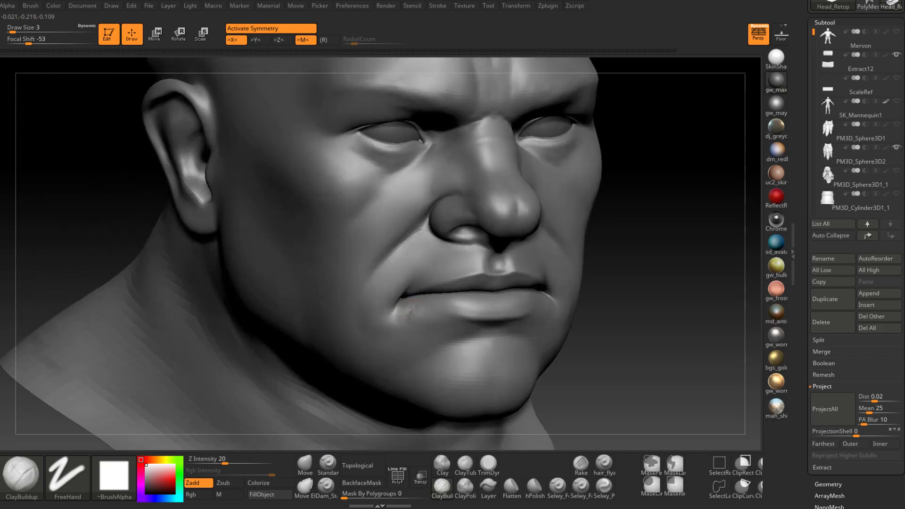
pyautogui.moveTo(412, 311)
pyautogui.mouseDown()
pyautogui.moveTo(421, 313)
pyautogui.moveTo(398, 335)
pyautogui.mouseUp()
# - Reshape the mouth corner and the adjoining edge of the lower lip at draw size 4
pyautogui.moveTo(421, 315); pyautogui.dragTo(403, 441, button='right')
pyautogui.moveTo(419, 324)
pyautogui.mouseDown(button='right')
pyautogui.moveTo(455, 321)
pyautogui.moveTo(424, 259)
pyautogui.mouseUp(button='right')
pyautogui.press('space')
pyautogui.click(424, 259)
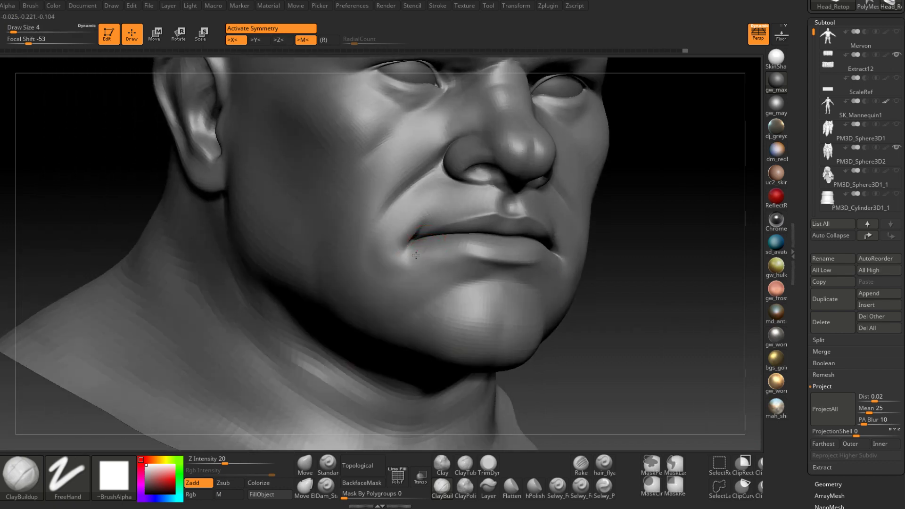
pyautogui.moveTo(411, 262); pyautogui.dragTo(418, 262)
pyautogui.moveTo(429, 250)
pyautogui.mouseDown(button='right')
pyautogui.moveTo(427, 269)
pyautogui.moveTo(437, 259)
pyautogui.mouseUp(button='right')
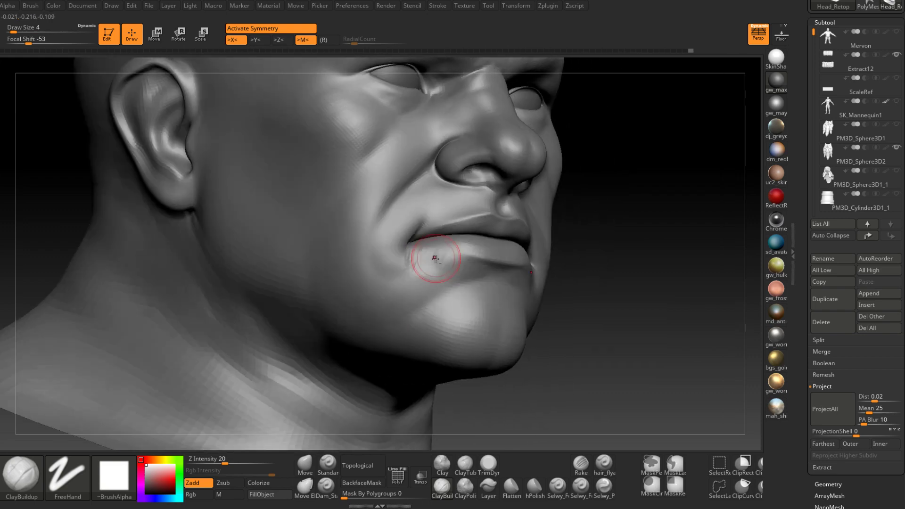
pyautogui.moveTo(436, 258); pyautogui.dragTo(424, 264)
pyautogui.moveTo(424, 266)
pyautogui.mouseDown(button='right')
pyautogui.moveTo(421, 282)
pyautogui.moveTo(423, 251)
pyautogui.moveTo(443, 243)
pyautogui.moveTo(418, 266)
pyautogui.moveTo(430, 256)
pyautogui.moveTo(504, 267)
pyautogui.moveTo(571, 299)
pyautogui.moveTo(542, 268)
pyautogui.moveTo(478, 275)
pyautogui.moveTo(471, 303)
pyautogui.moveTo(427, 301)
pyautogui.moveTo(489, 315)
pyautogui.moveTo(465, 334)
pyautogui.mouseUp(button='right')
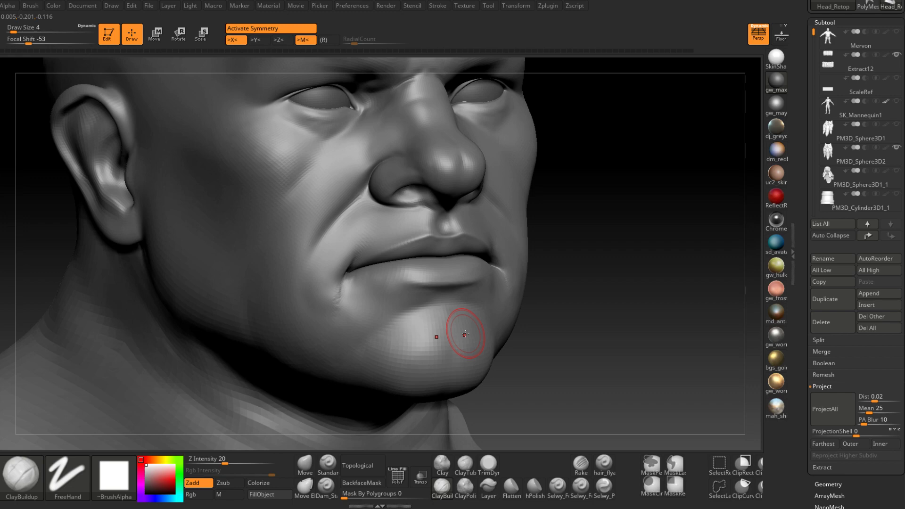
# - Refine the fold around the mouth corner with ClayBuildup at draw size 3, and smooth it into the cheek
pyautogui.moveTo(464, 334); pyautogui.dragTo(492, 327, button='right')
pyautogui.press('space')
pyautogui.moveTo(346, 286); pyautogui.dragTo(342, 286)
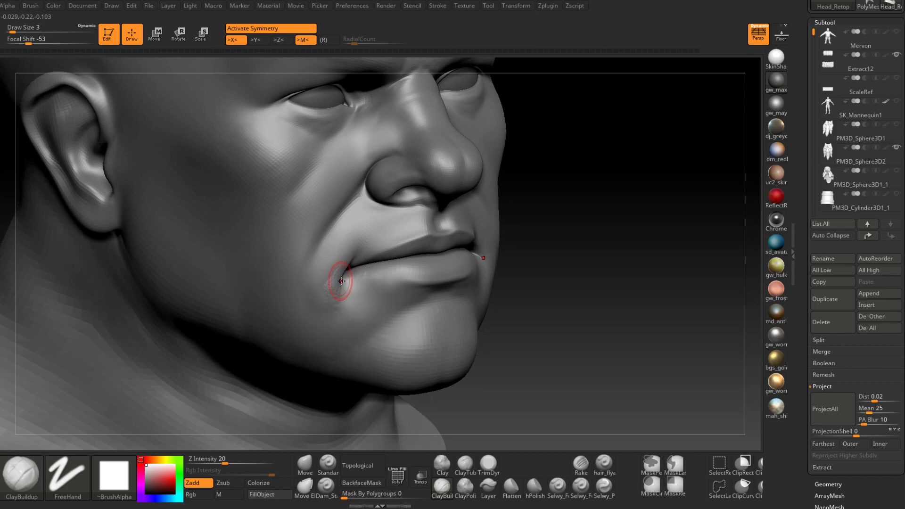
pyautogui.moveTo(339, 277); pyautogui.dragTo(343, 262, button='right')
pyautogui.moveTo(319, 304); pyautogui.dragTo(333, 262, button='right')
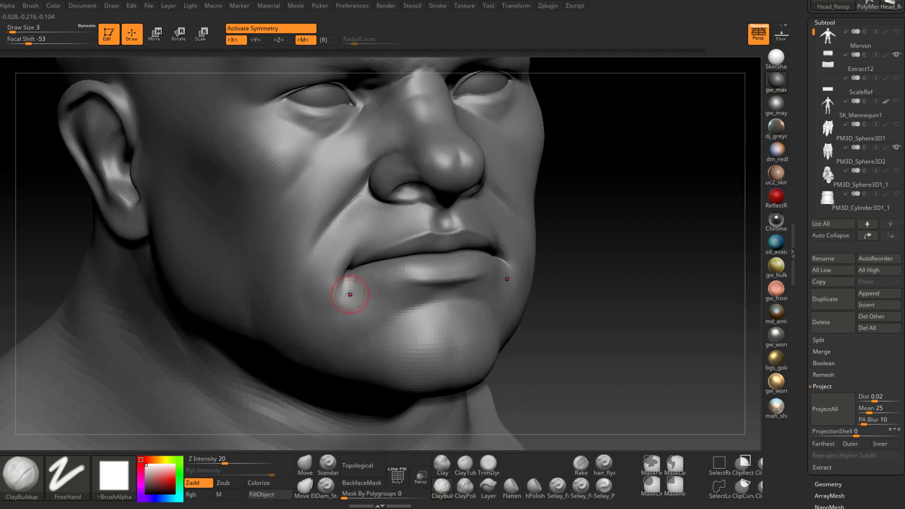
pyautogui.moveTo(349, 294)
pyautogui.mouseDown(button='right')
pyautogui.moveTo(359, 309)
pyautogui.moveTo(408, 323)
pyautogui.moveTo(368, 228)
pyautogui.mouseUp(button='right')
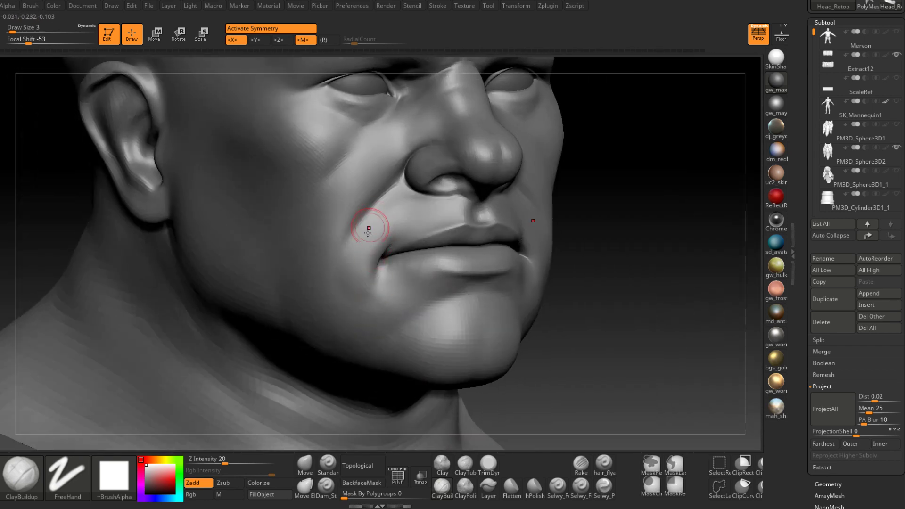
pyautogui.moveTo(364, 262); pyautogui.dragTo(378, 256, button='right')
pyautogui.keyDown('shift'); pyautogui.moveTo(376, 228); pyautogui.dragTo(353, 266); pyautogui.keyUp('shift')
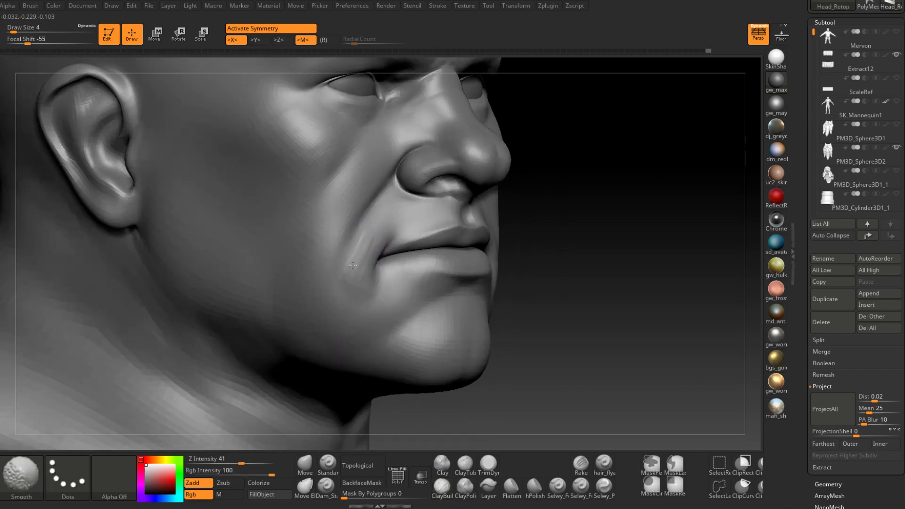
# - Smooth the fold beside the mouth corner and build up the side of the chin with ClayBuildup at draw size 4
pyautogui.moveTo(363, 244); pyautogui.dragTo(377, 250, button='right')
pyautogui.keyDown('shift'); pyautogui.moveTo(370, 235); pyautogui.dragTo(386, 259); pyautogui.keyUp('shift')
pyautogui.moveTo(386, 259)
pyautogui.mouseDown(button='right')
pyautogui.moveTo(410, 313)
pyautogui.moveTo(419, 267)
pyautogui.moveTo(481, 287)
pyautogui.moveTo(402, 319)
pyautogui.moveTo(409, 304)
pyautogui.mouseUp(button='right')
pyautogui.moveTo(428, 292); pyautogui.dragTo(418, 297)
pyautogui.moveTo(410, 296)
pyautogui.mouseDown(button='right')
pyautogui.moveTo(438, 292)
pyautogui.moveTo(437, 304)
pyautogui.moveTo(454, 293)
pyautogui.moveTo(429, 291)
pyautogui.moveTo(440, 275)
pyautogui.moveTo(431, 222)
pyautogui.moveTo(462, 310)
pyautogui.moveTo(450, 311)
pyautogui.moveTo(464, 290)
pyautogui.moveTo(470, 294)
pyautogui.moveTo(448, 293)
pyautogui.moveTo(436, 280)
pyautogui.moveTo(440, 299)
pyautogui.moveTo(441, 237)
pyautogui.mouseUp(button='right')
pyautogui.moveTo(439, 262); pyautogui.dragTo(445, 286)
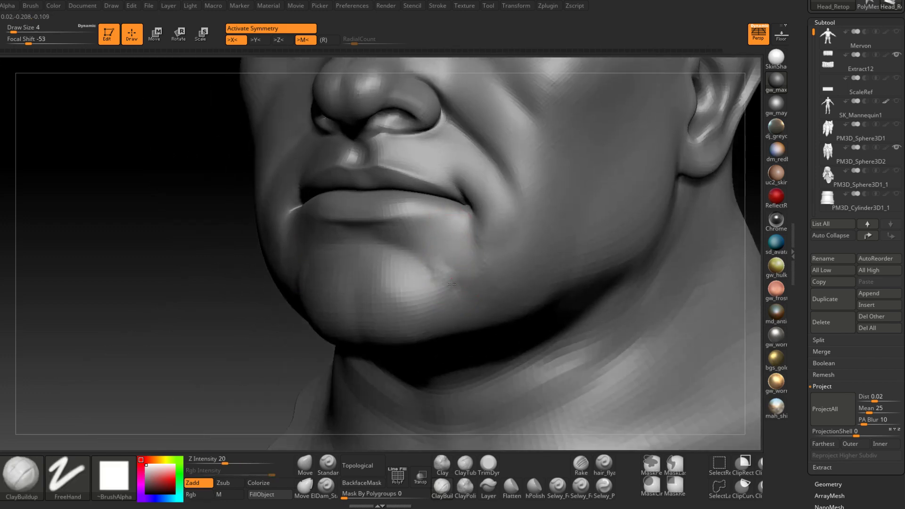
pyautogui.moveTo(452, 284); pyautogui.dragTo(449, 314, button='right')
pyautogui.moveTo(460, 272); pyautogui.dragTo(456, 283)
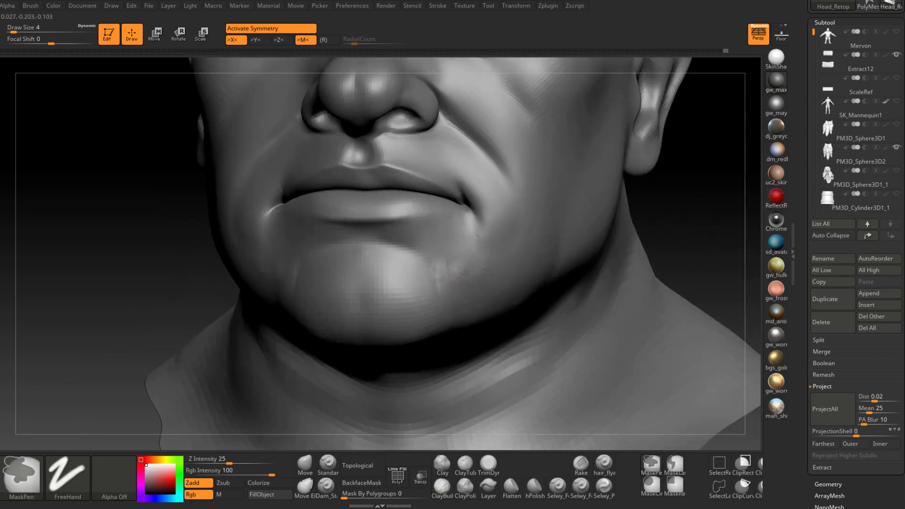
# - Build up the area between the mouth corner and the chin with ClayBuildup at draw size 6, and smooth it
pyautogui.keyDown('ctrl'); pyautogui.moveTo(458, 279); pyautogui.dragTo(460, 264, button='right'); pyautogui.keyUp('ctrl')
pyautogui.press('space')
pyautogui.moveTo(459, 269); pyautogui.dragTo(462, 269)
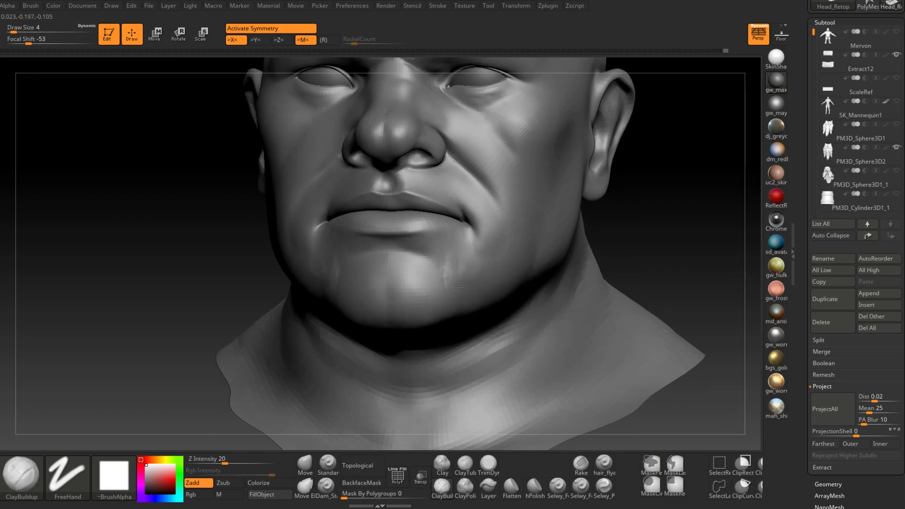
pyautogui.moveTo(459, 287); pyautogui.dragTo(464, 283, button='right')
pyautogui.press('space')
pyautogui.moveTo(466, 264); pyautogui.dragTo(470, 264)
pyautogui.moveTo(469, 230); pyautogui.dragTo(449, 249)
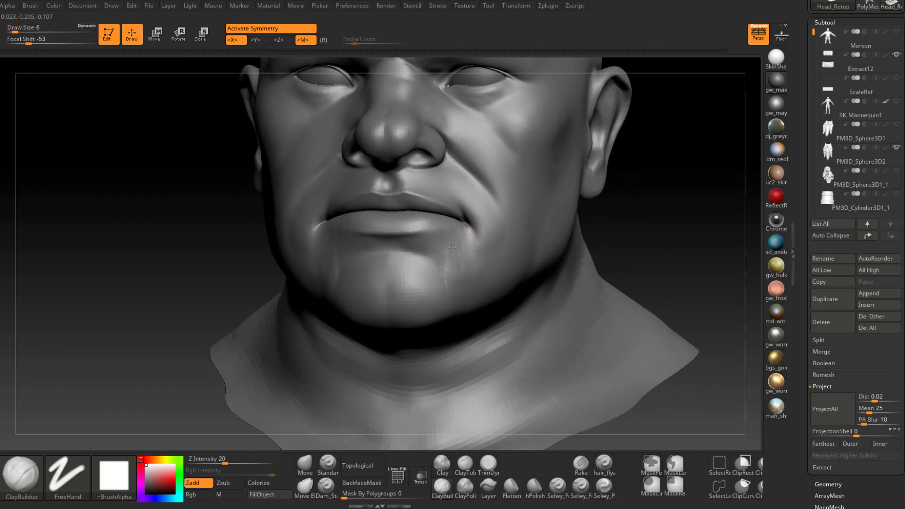
pyautogui.moveTo(466, 292); pyautogui.dragTo(457, 260, button='right')
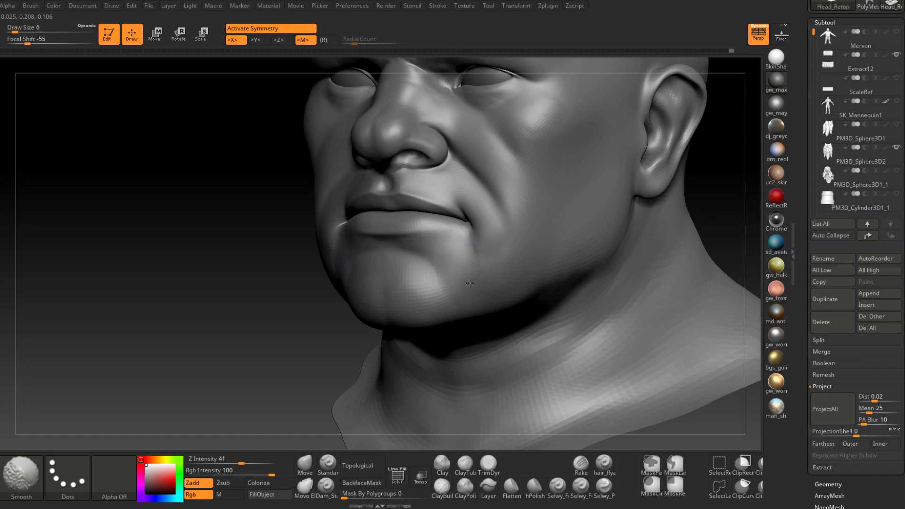
pyautogui.moveTo(464, 241); pyautogui.dragTo(434, 271)
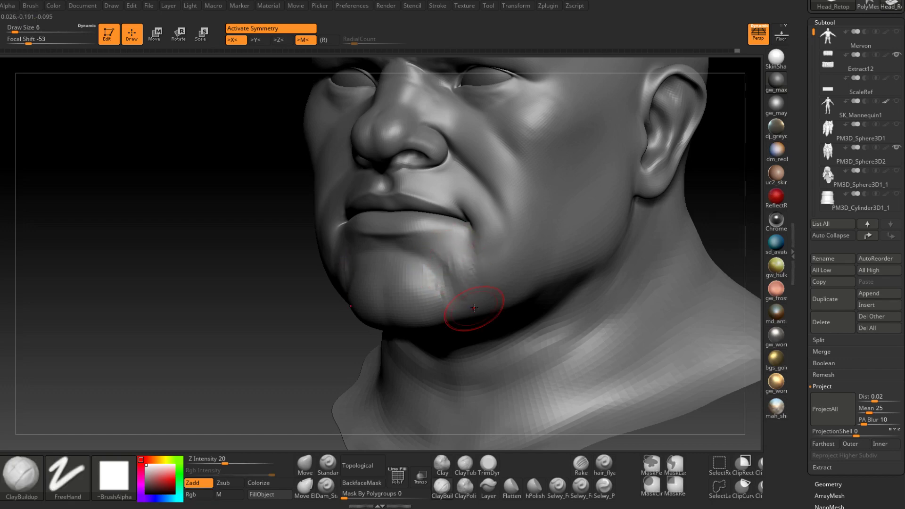
pyautogui.press('shift')
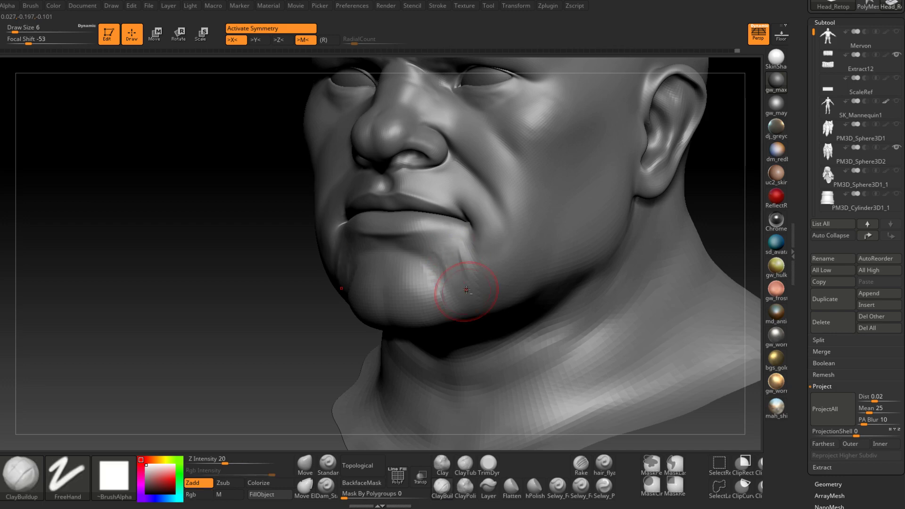
pyautogui.moveTo(467, 285)
pyautogui.keyDown('shift'); pyautogui.mouseDown()
pyautogui.moveTo(450, 254)
pyautogui.moveTo(443, 285)
pyautogui.moveTo(428, 274)
pyautogui.moveTo(428, 297)
pyautogui.mouseUp(); pyautogui.keyUp('shift')
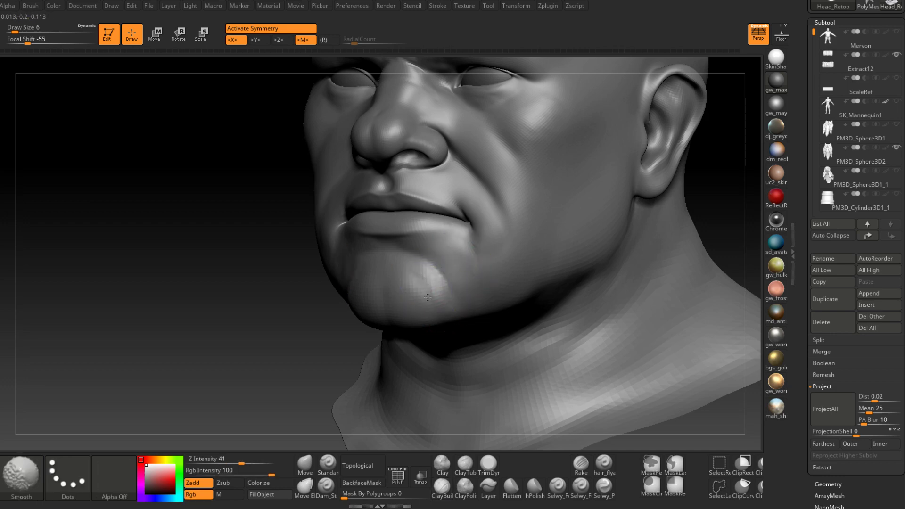
# - Refine the transition from the mouth corner down to the side of the chin with ClayBuildup at draw size 5, and smooth it
pyautogui.moveTo(438, 308)
pyautogui.mouseDown(button='right')
pyautogui.moveTo(481, 302)
pyautogui.moveTo(458, 269)
pyautogui.mouseUp(button='right')
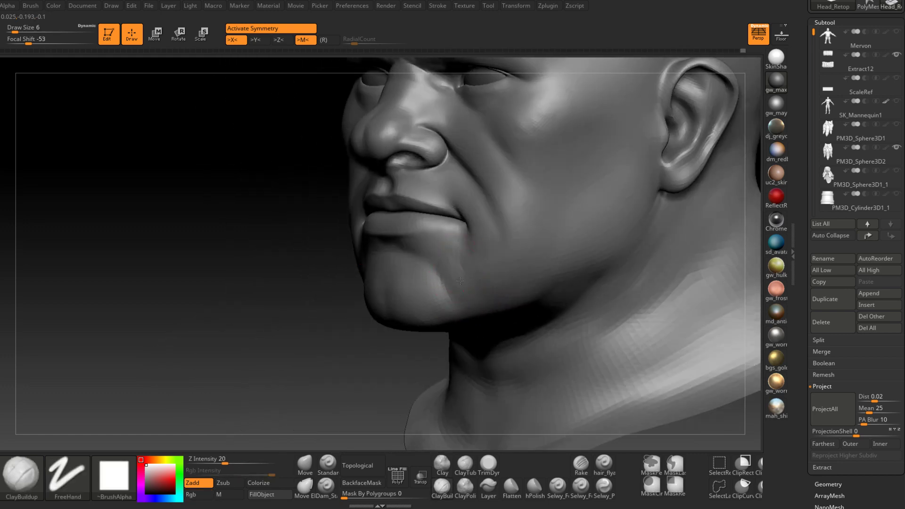
pyautogui.moveTo(460, 281); pyautogui.dragTo(456, 264)
pyautogui.moveTo(448, 282)
pyautogui.mouseDown(button='right')
pyautogui.moveTo(477, 280)
pyautogui.moveTo(465, 267)
pyautogui.moveTo(462, 274)
pyautogui.mouseUp(button='right')
pyautogui.press('space')
pyautogui.click(465, 266)
pyautogui.press('space')
pyautogui.click(461, 274)
pyautogui.moveTo(462, 273); pyautogui.dragTo(464, 280)
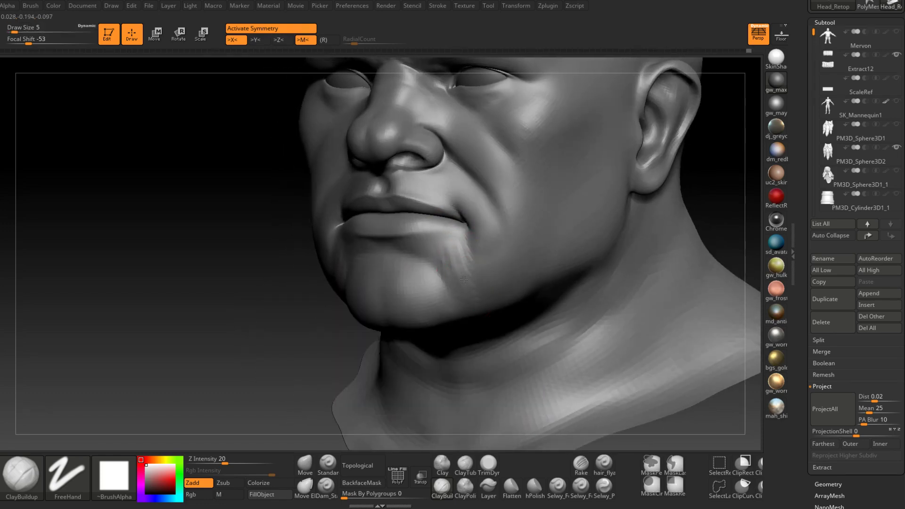
pyautogui.press('shift')
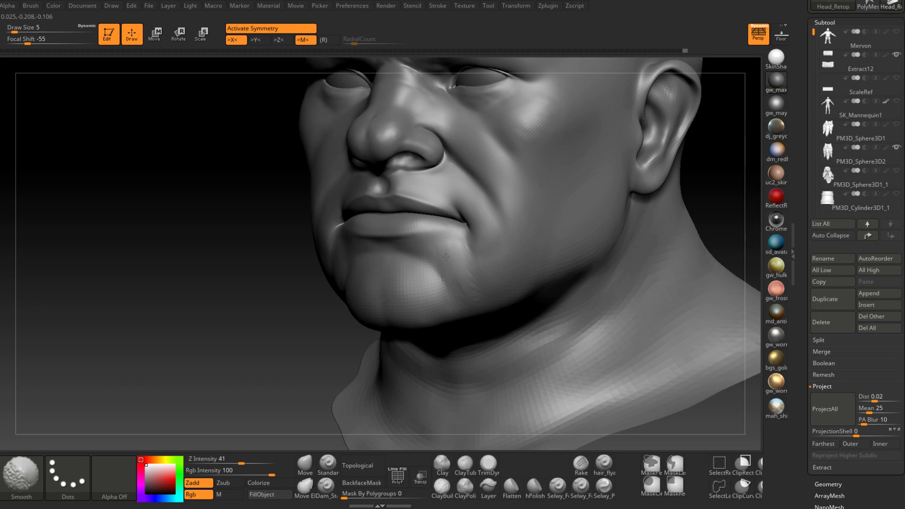
pyautogui.keyDown('shift'); pyautogui.moveTo(445, 256); pyautogui.dragTo(453, 278); pyautogui.keyUp('shift')
pyautogui.moveTo(455, 277)
pyautogui.mouseDown(button='right')
pyautogui.moveTo(552, 273)
pyautogui.moveTo(451, 273)
pyautogui.mouseUp(button='right')
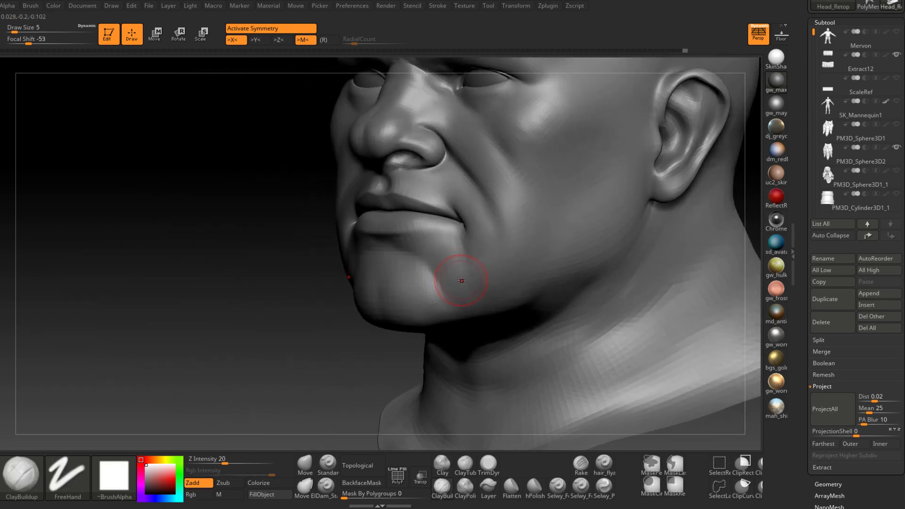
# - Carve a sharp crease running down from the mouth corner with the Dam_Standard brush at draw size 2
pyautogui.moveTo(460, 279); pyautogui.dragTo(475, 248, button='right')
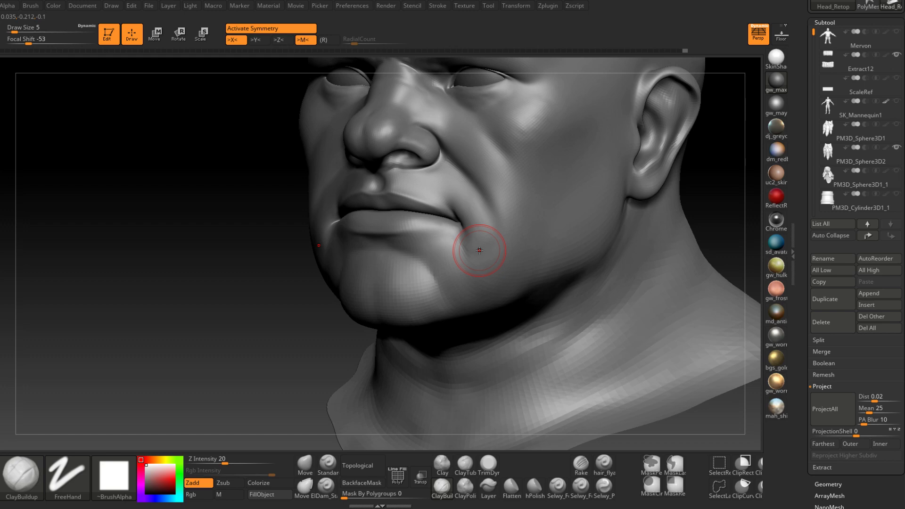
pyautogui.moveTo(479, 250)
pyautogui.mouseDown(button='right')
pyautogui.moveTo(501, 223)
pyautogui.moveTo(468, 255)
pyautogui.mouseUp(button='right')
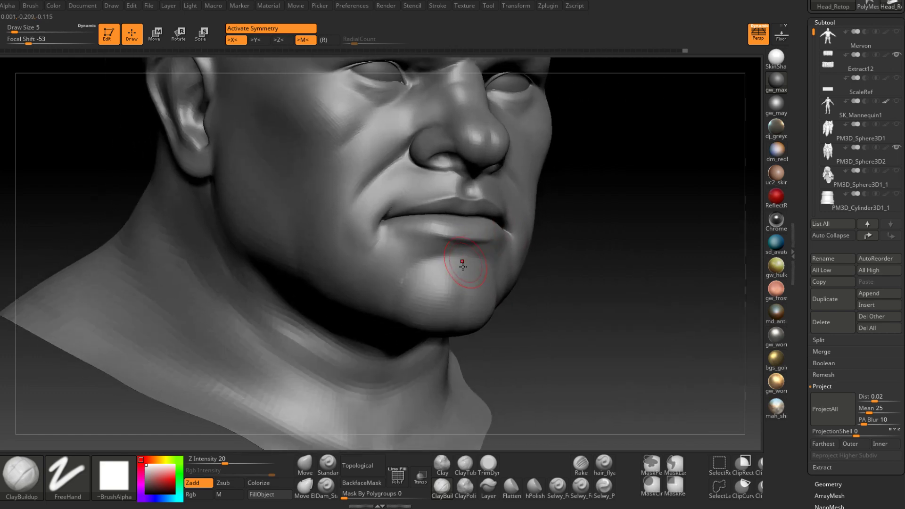
pyautogui.click(325, 490)
pyautogui.keyDown('ctrl'); pyautogui.moveTo(388, 236); pyautogui.dragTo(391, 234, button='right'); pyautogui.keyUp('ctrl')
pyautogui.press('space')
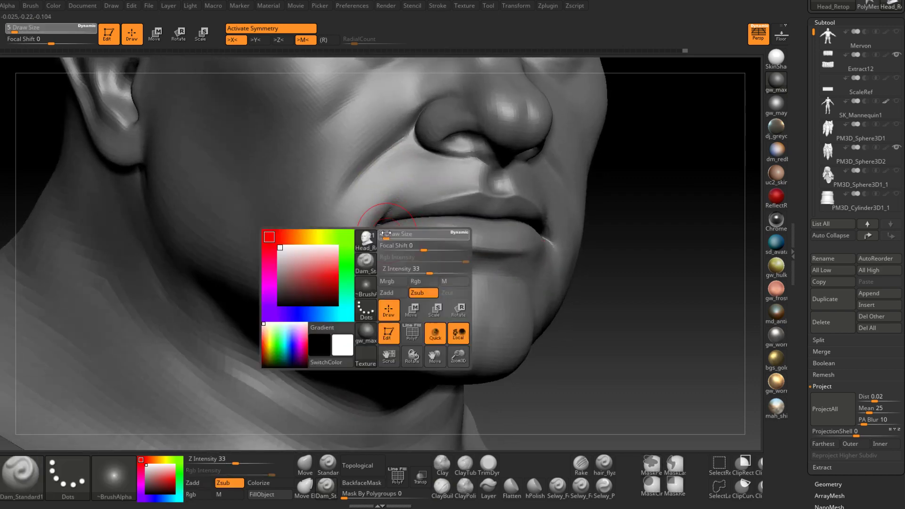
pyautogui.moveTo(391, 234); pyautogui.dragTo(386, 235)
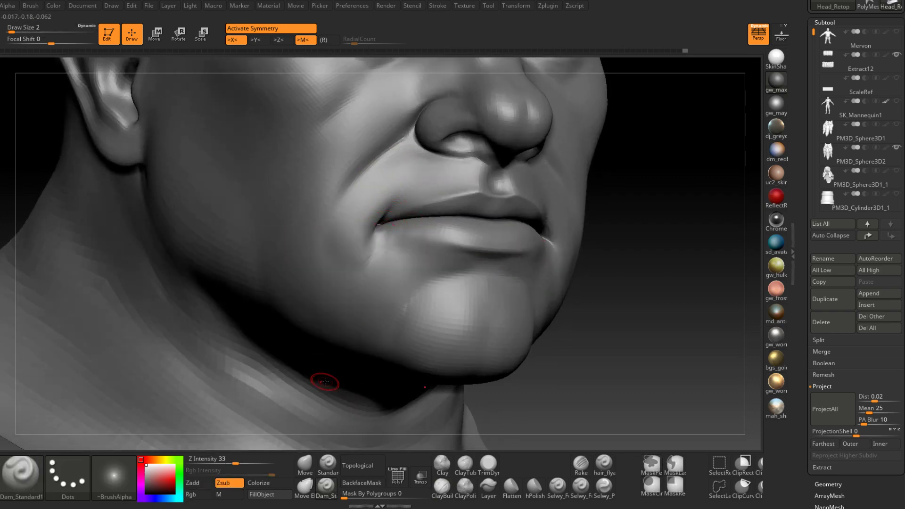
pyautogui.moveTo(388, 228)
pyautogui.mouseDown(button='right')
pyautogui.moveTo(414, 236)
pyautogui.moveTo(391, 232)
pyautogui.mouseUp(button='right')
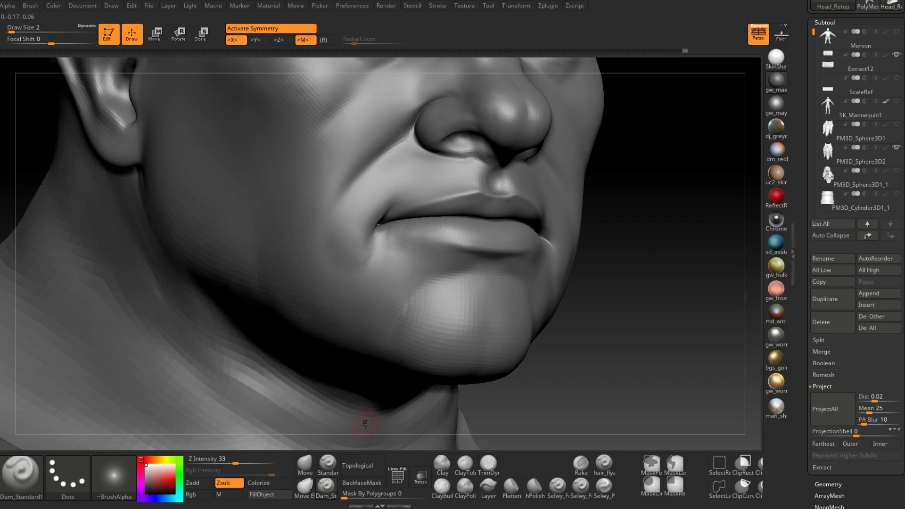
pyautogui.moveTo(367, 414)
pyautogui.mouseDown(button='right')
pyautogui.moveTo(427, 401)
pyautogui.moveTo(363, 391)
pyautogui.mouseUp(button='right')
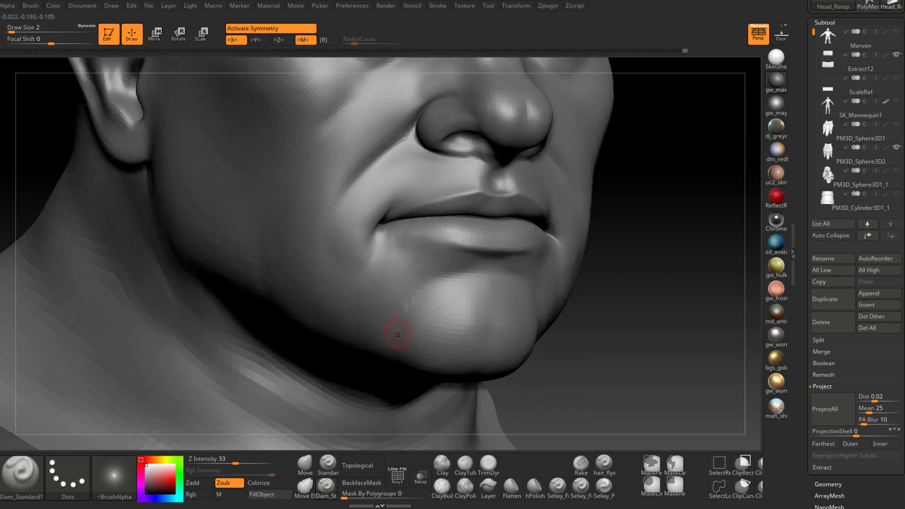
pyautogui.moveTo(397, 340)
pyautogui.mouseDown(button='right')
pyautogui.moveTo(390, 227)
pyautogui.moveTo(424, 234)
pyautogui.mouseUp(button='right')
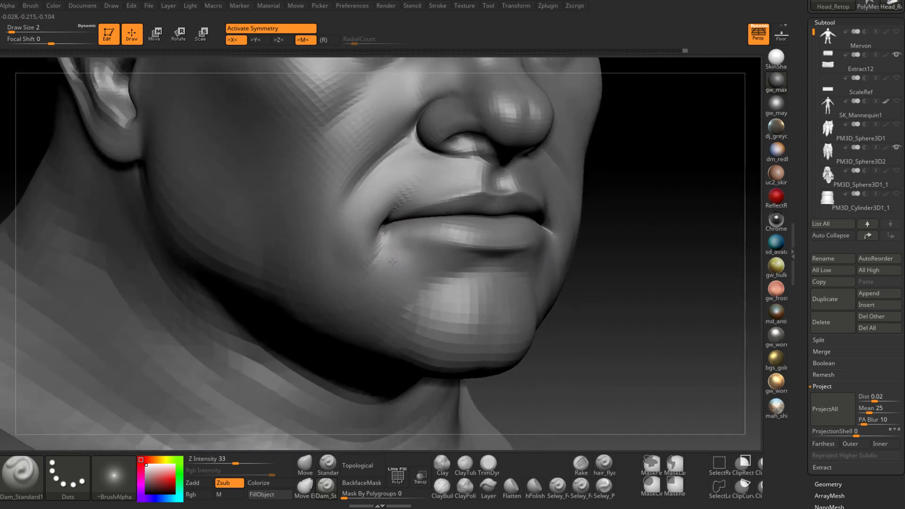
pyautogui.moveTo(375, 257)
pyautogui.mouseDown(button='right')
pyautogui.moveTo(374, 238)
pyautogui.moveTo(377, 254)
pyautogui.moveTo(386, 235)
pyautogui.moveTo(369, 238)
pyautogui.moveTo(430, 286)
pyautogui.moveTo(414, 247)
pyautogui.moveTo(375, 245)
pyautogui.moveTo(368, 264)
pyautogui.moveTo(359, 259)
pyautogui.mouseUp(button='right')
pyautogui.moveTo(360, 259); pyautogui.dragTo(376, 248)
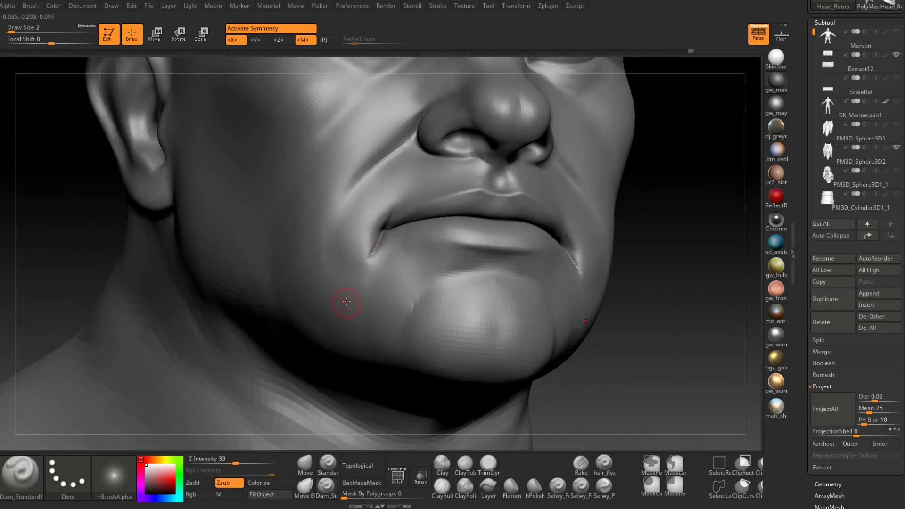
# - Soften the crease at the mouth corner by smoothing it into the edge of the lower lip
pyautogui.moveTo(347, 298); pyautogui.dragTo(374, 259, button='right')
pyautogui.keyDown('shift'); pyautogui.moveTo(374, 258); pyautogui.dragTo(392, 241); pyautogui.keyUp('shift')
pyautogui.moveTo(392, 241)
pyautogui.mouseDown(button='right')
pyautogui.moveTo(364, 264)
pyautogui.moveTo(441, 252)
pyautogui.moveTo(418, 254)
pyautogui.moveTo(432, 267)
pyautogui.moveTo(428, 286)
pyautogui.moveTo(521, 272)
pyautogui.moveTo(478, 279)
pyautogui.mouseUp(button='right')
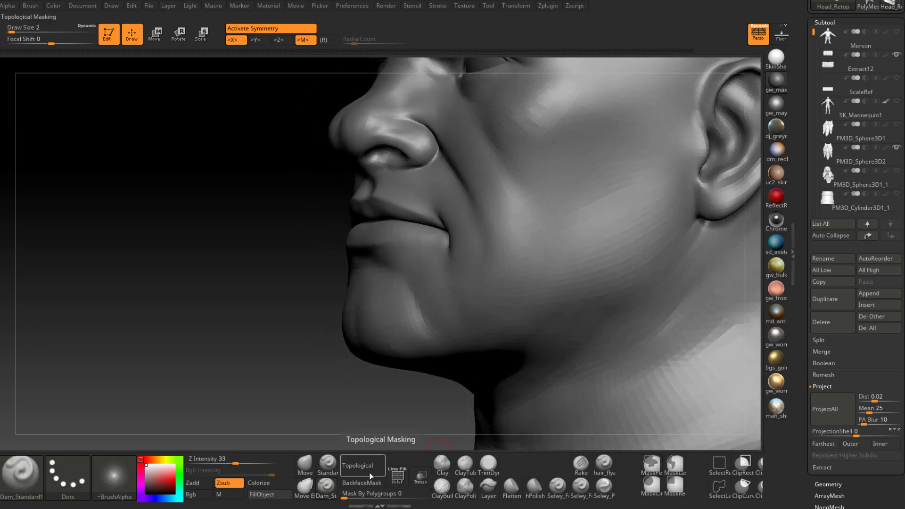
pyautogui.moveTo(384, 262)
pyautogui.mouseDown(button='right')
pyautogui.moveTo(398, 281)
pyautogui.moveTo(454, 302)
pyautogui.mouseUp(button='right')
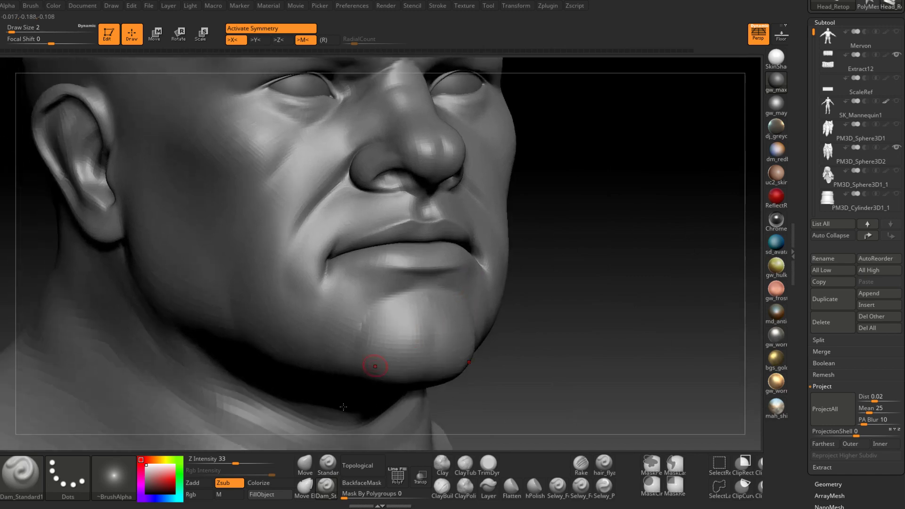
# - Build up the fold on the cheek side of the mouth corner with ClayBuildup at draw size 5
pyautogui.press('b')
pyautogui.press('s')
pyautogui.press('t')
pyautogui.moveTo(327, 330); pyautogui.dragTo(356, 301, button='right')
pyautogui.press('space')
pyautogui.moveTo(318, 247); pyautogui.dragTo(320, 248)
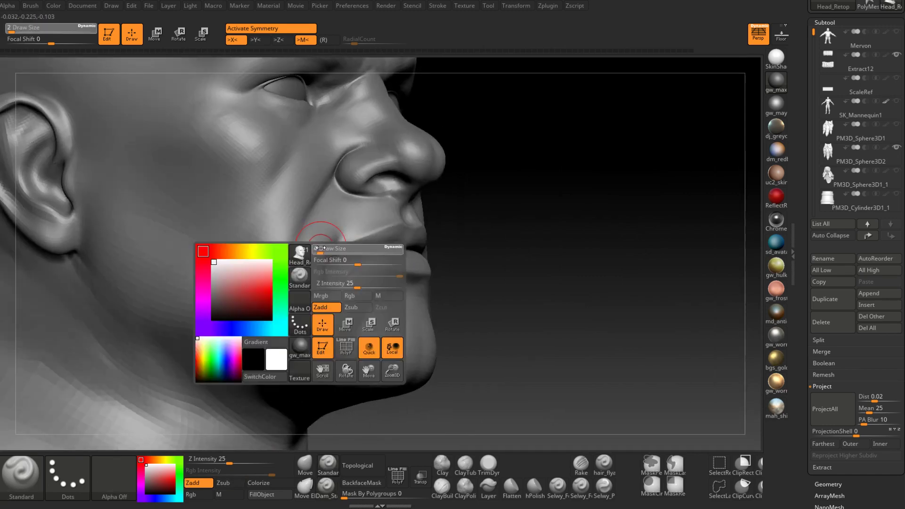
pyautogui.moveTo(356, 231)
pyautogui.mouseDown(button='right')
pyautogui.moveTo(324, 217)
pyautogui.moveTo(291, 295)
pyautogui.moveTo(278, 247)
pyautogui.mouseUp(button='right')
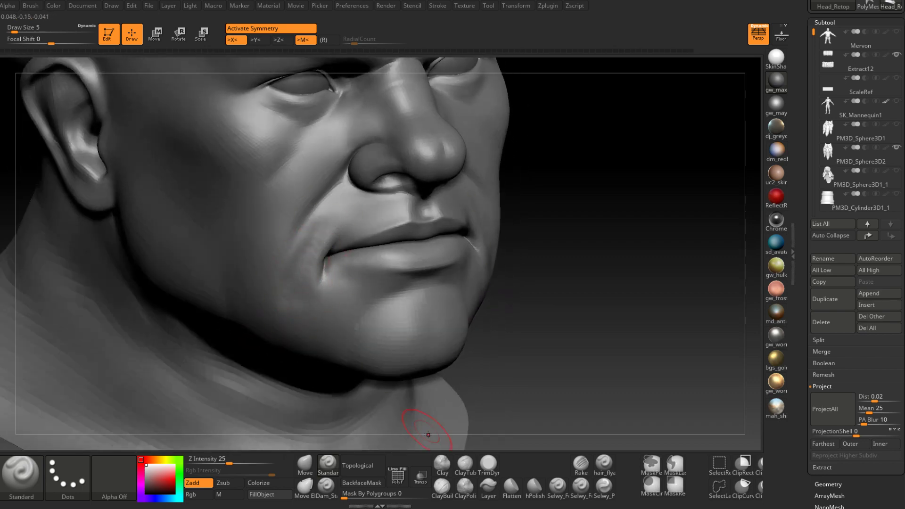
pyautogui.click(442, 485)
pyautogui.moveTo(315, 233); pyautogui.dragTo(308, 266)
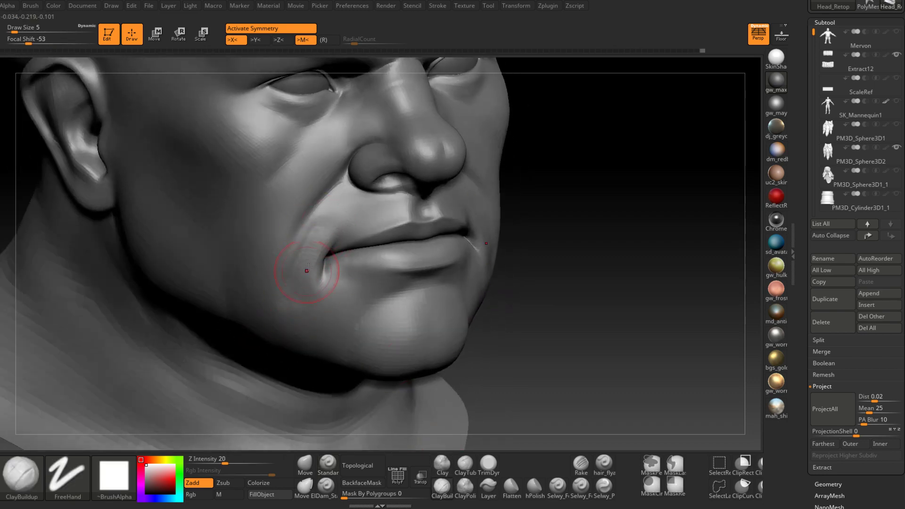
pyautogui.moveTo(316, 230); pyautogui.dragTo(299, 258)
# - Refine the fold outside the mouth corner with ClayBuildup at draw size 4, and smooth it into the cheek
pyautogui.moveTo(284, 285); pyautogui.dragTo(323, 278, button='right')
pyautogui.press('space')
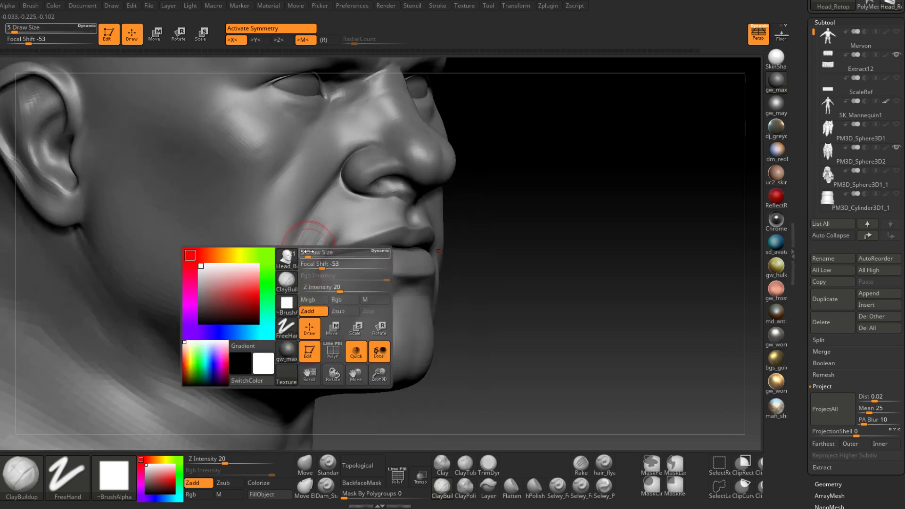
pyautogui.moveTo(311, 253); pyautogui.dragTo(294, 267)
pyautogui.moveTo(308, 236)
pyautogui.mouseDown()
pyautogui.moveTo(287, 282)
pyautogui.moveTo(298, 264)
pyautogui.mouseUp()
pyautogui.press('shift')
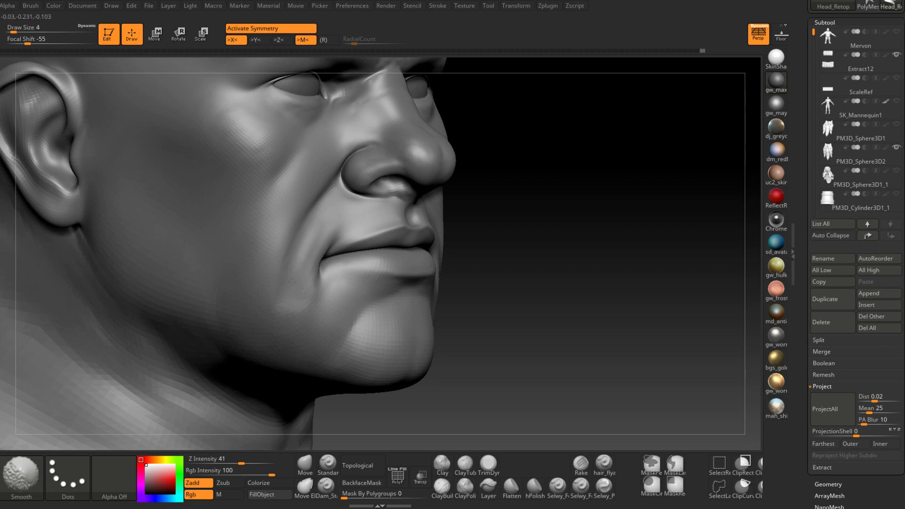
pyautogui.moveTo(340, 207); pyautogui.dragTo(307, 198, button='right')
pyautogui.keyDown('shift'); pyautogui.moveTo(325, 236); pyautogui.dragTo(290, 274); pyautogui.keyUp('shift')
pyautogui.moveTo(278, 332); pyautogui.dragTo(231, 328, button='right')
# - Extend the fold down past the mouth corner with ClayBuildup strokes at draw size 4, and smooth the strokes
pyautogui.moveTo(377, 300); pyautogui.dragTo(443, 303)
pyautogui.moveTo(443, 302); pyautogui.dragTo(470, 226, button='right')
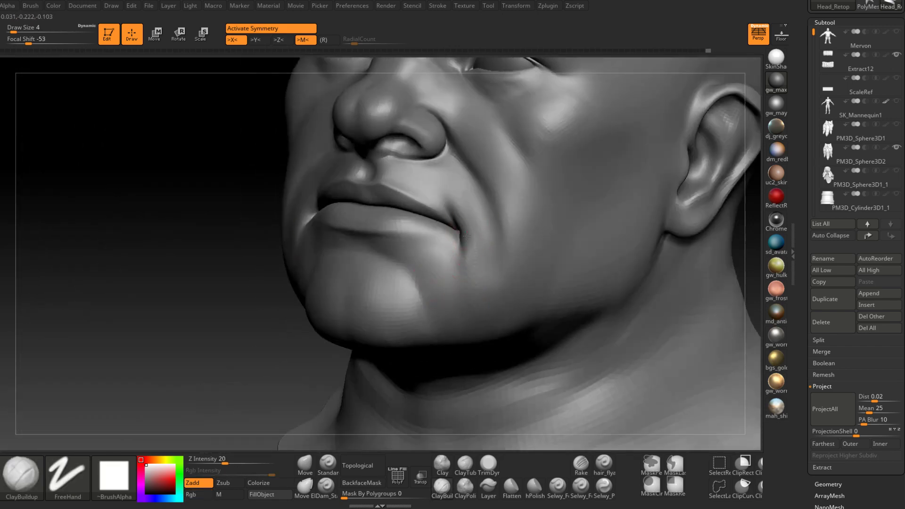
pyautogui.moveTo(471, 265)
pyautogui.mouseDown(button='right')
pyautogui.moveTo(448, 246)
pyautogui.moveTo(424, 192)
pyautogui.moveTo(446, 238)
pyautogui.mouseUp(button='right')
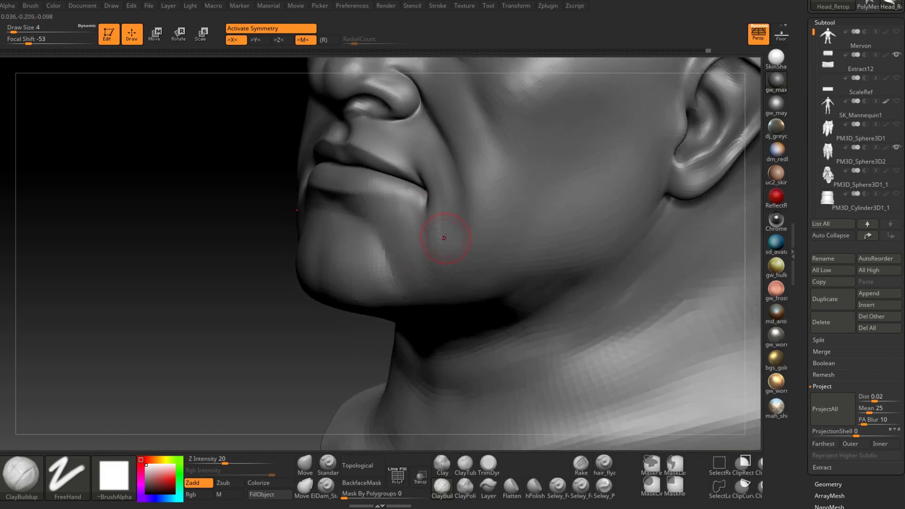
pyautogui.moveTo(430, 176); pyautogui.dragTo(437, 191, button='right')
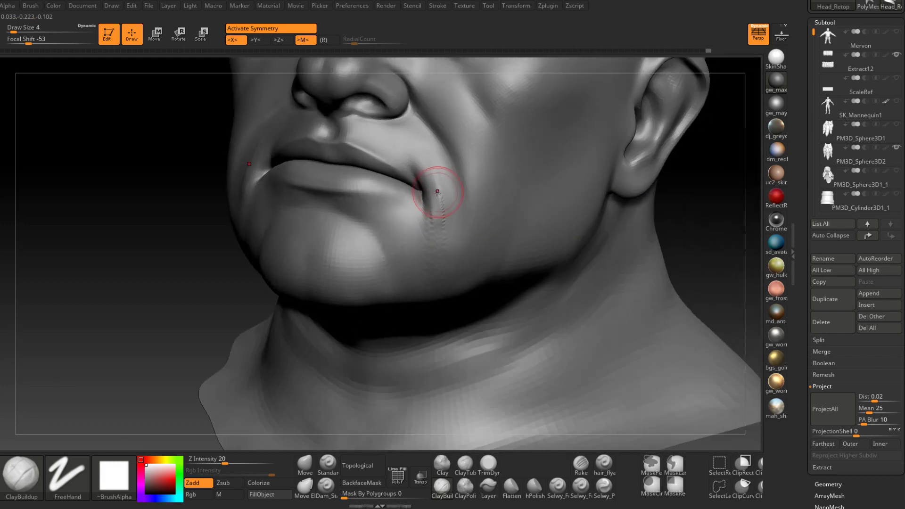
pyautogui.moveTo(437, 191); pyautogui.dragTo(426, 184)
pyautogui.moveTo(435, 224)
pyautogui.mouseDown(button='right')
pyautogui.moveTo(442, 184)
pyautogui.moveTo(433, 202)
pyautogui.moveTo(438, 192)
pyautogui.mouseUp(button='right')
pyautogui.press('shift')
pyautogui.keyDown('shift'); pyautogui.moveTo(442, 214); pyautogui.dragTo(438, 232); pyautogui.keyUp('shift')
pyautogui.keyDown('ctrl'); pyautogui.moveTo(438, 232); pyautogui.dragTo(447, 203, button='right'); pyautogui.keyUp('ctrl')
pyautogui.moveTo(445, 202); pyautogui.dragTo(442, 231)
pyautogui.moveTo(442, 230)
pyautogui.keyDown('ctrl'); pyautogui.mouseDown(button='right')
pyautogui.moveTo(434, 252)
pyautogui.moveTo(468, 218)
pyautogui.moveTo(474, 231)
pyautogui.moveTo(499, 232)
pyautogui.moveTo(550, 265)
pyautogui.mouseUp(button='right'); pyautogui.keyUp('ctrl')
# - Fill the cheek area at the lower end of the nasolabial fold with ClayBuildup at draw size 5, and smooth it
pyautogui.moveTo(478, 252)
pyautogui.mouseDown(button='right')
pyautogui.moveTo(459, 244)
pyautogui.moveTo(476, 247)
pyautogui.moveTo(415, 250)
pyautogui.moveTo(495, 259)
pyautogui.moveTo(446, 264)
pyautogui.moveTo(459, 295)
pyautogui.moveTo(458, 233)
pyautogui.mouseUp(button='right')
pyautogui.press('space')
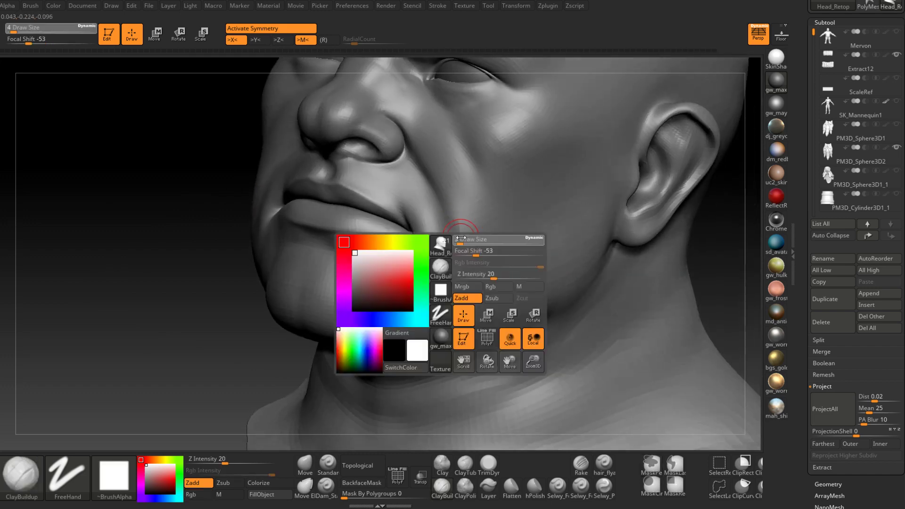
pyautogui.moveTo(462, 238); pyautogui.dragTo(450, 261)
pyautogui.moveTo(447, 214); pyautogui.dragTo(464, 250)
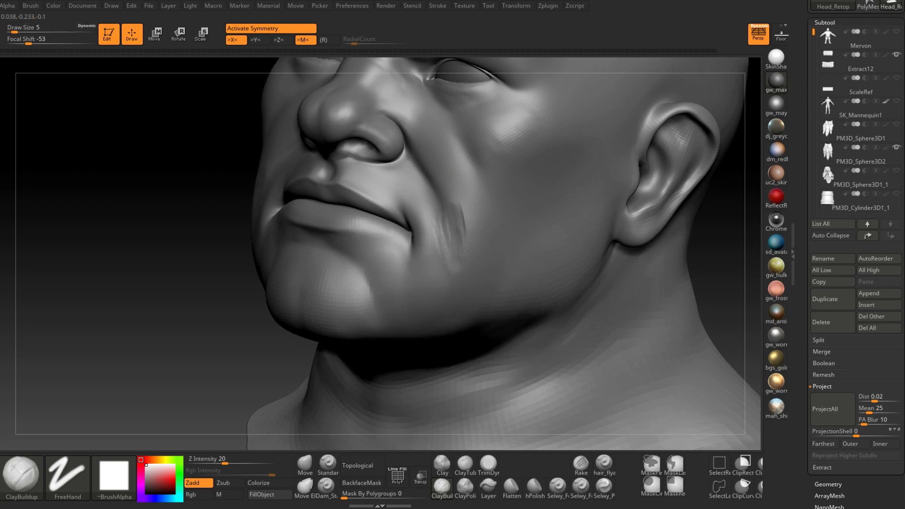
pyautogui.moveTo(479, 250); pyautogui.dragTo(455, 217, button='right')
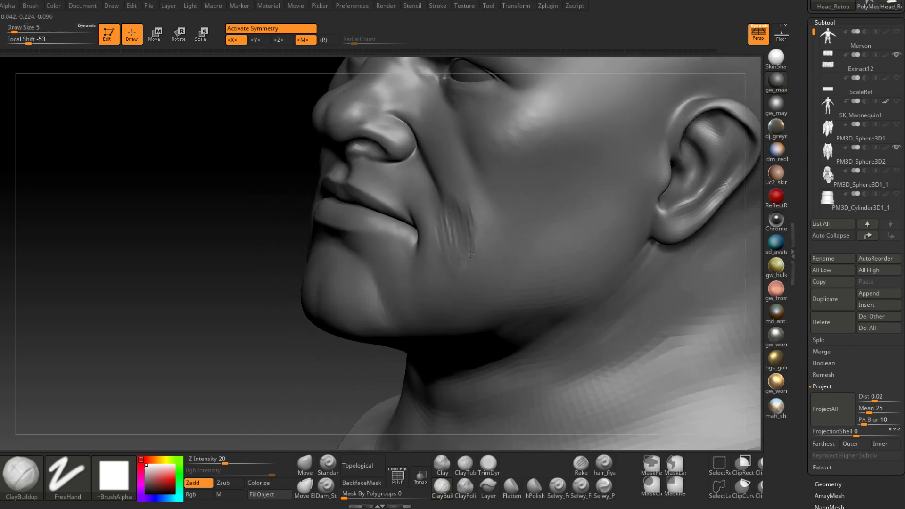
pyautogui.press('shift')
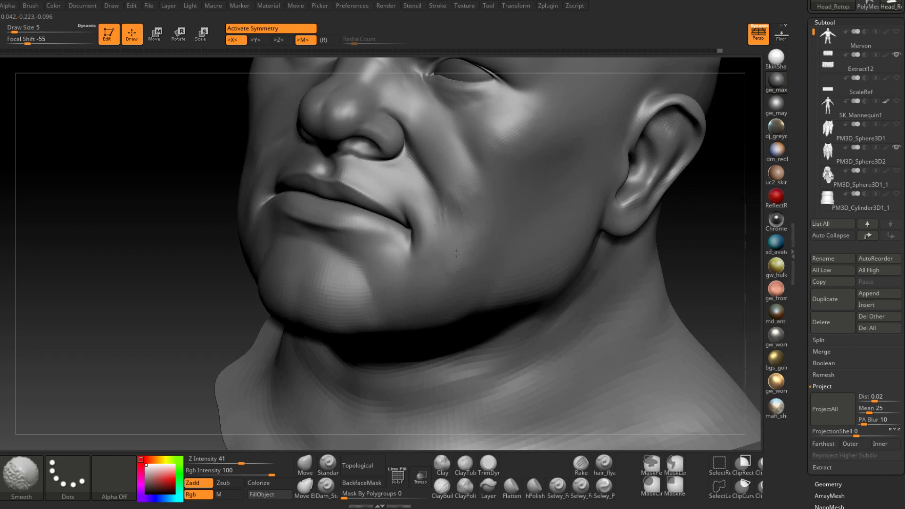
pyautogui.moveTo(464, 255); pyautogui.dragTo(457, 226, button='right')
pyautogui.keyDown('shift'); pyautogui.moveTo(456, 226); pyautogui.dragTo(469, 239); pyautogui.keyUp('shift')
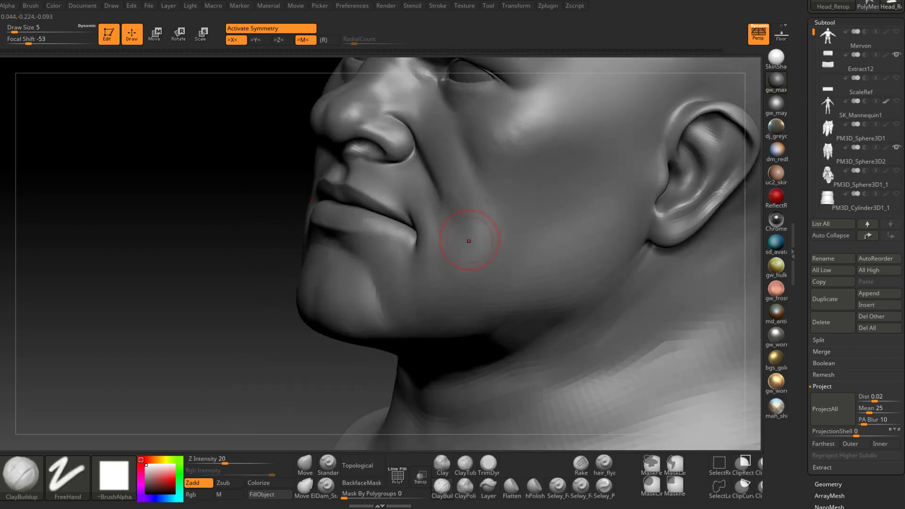
# - Build up the area below and outside the mouth corner with ClayBuildup at draw size 5, smooth it, and quick-save the project
pyautogui.moveTo(468, 239); pyautogui.dragTo(460, 254, button='right')
pyautogui.keyDown('shift'); pyautogui.moveTo(460, 255); pyautogui.dragTo(462, 272); pyautogui.keyUp('shift')
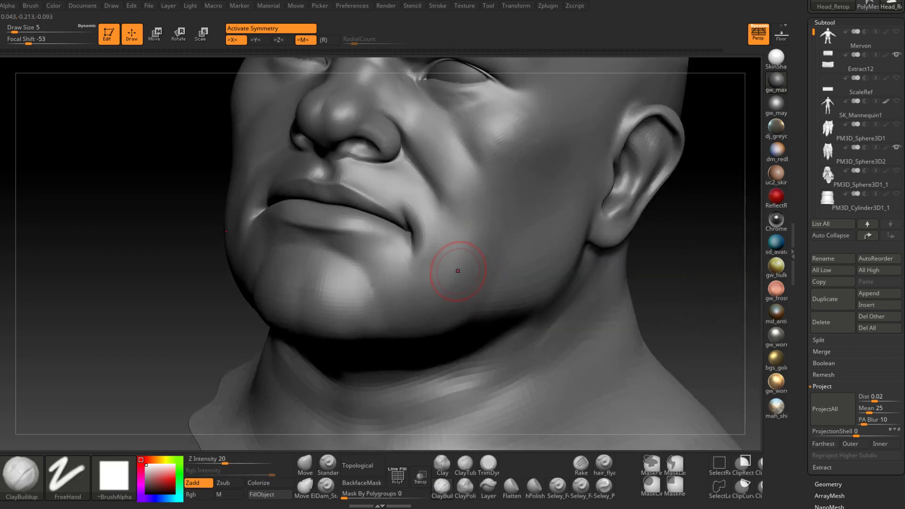
pyautogui.moveTo(424, 238); pyautogui.dragTo(422, 279)
pyautogui.moveTo(430, 236); pyautogui.dragTo(436, 287)
pyautogui.moveTo(445, 280)
pyautogui.mouseDown(button='right')
pyautogui.moveTo(446, 249)
pyautogui.moveTo(463, 220)
pyautogui.moveTo(475, 236)
pyautogui.moveTo(463, 278)
pyautogui.moveTo(448, 261)
pyautogui.moveTo(498, 258)
pyautogui.mouseUp(button='right')
pyautogui.hotkey('ctrl', 's')
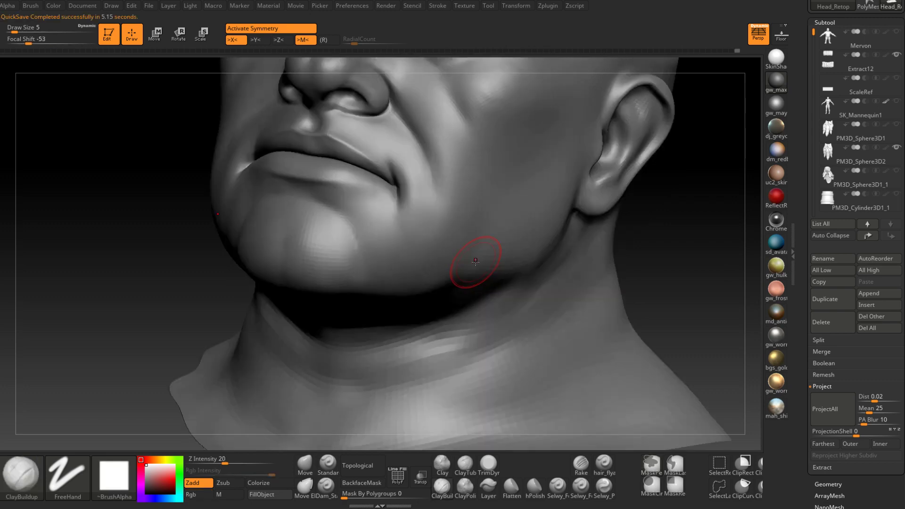
# - Add ClayBuildup strokes at draw size 4 to the fold outside the mouth corner, and smooth them at draw size 3
pyautogui.moveTo(468, 242)
pyautogui.mouseDown(button='right')
pyautogui.moveTo(469, 232)
pyautogui.moveTo(434, 303)
pyautogui.moveTo(315, 239)
pyautogui.mouseUp(button='right')
pyautogui.press('space')
pyautogui.moveTo(315, 234)
pyautogui.mouseDown()
pyautogui.moveTo(324, 202)
pyautogui.moveTo(315, 229)
pyautogui.mouseUp()
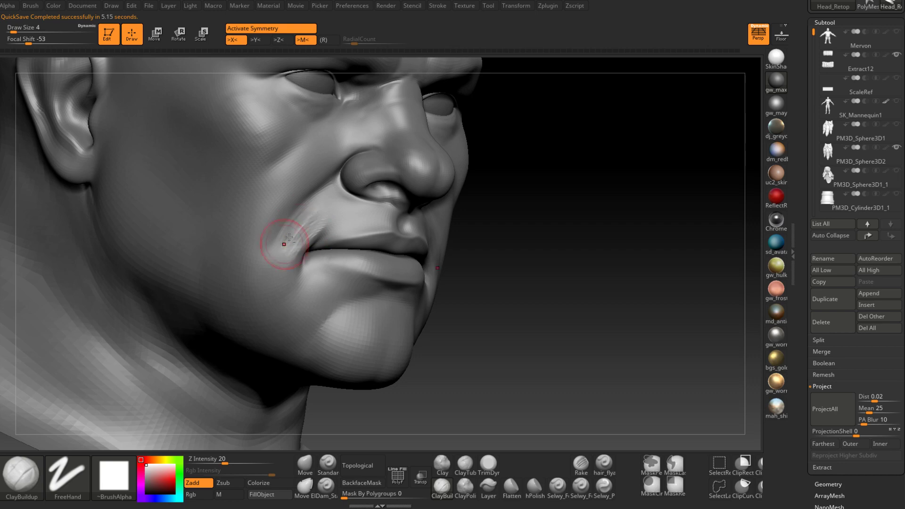
pyautogui.moveTo(282, 258); pyautogui.dragTo(267, 271)
pyautogui.press('shift')
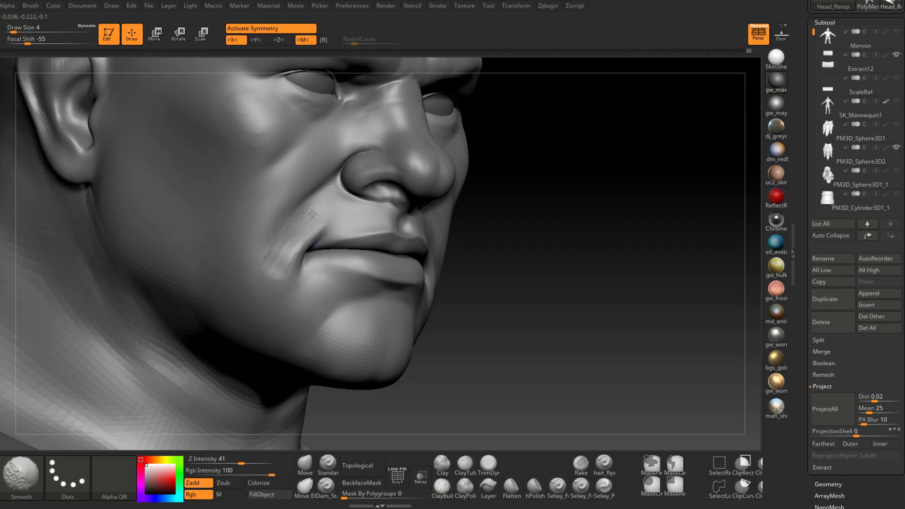
pyautogui.rightClick(314, 213)
pyautogui.moveTo(318, 221); pyautogui.dragTo(313, 221)
pyautogui.keyDown('shift'); pyautogui.moveTo(323, 210); pyautogui.dragTo(296, 232); pyautogui.keyUp('shift')
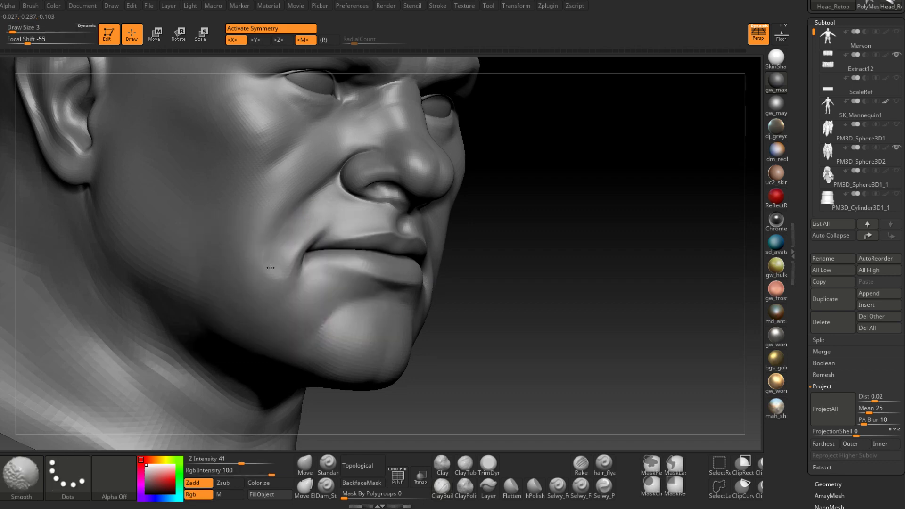
# - Smooth the fold around the mouth corner into the adjoining cheek at draw size 3
pyautogui.moveTo(331, 212); pyautogui.dragTo(306, 254, button='right')
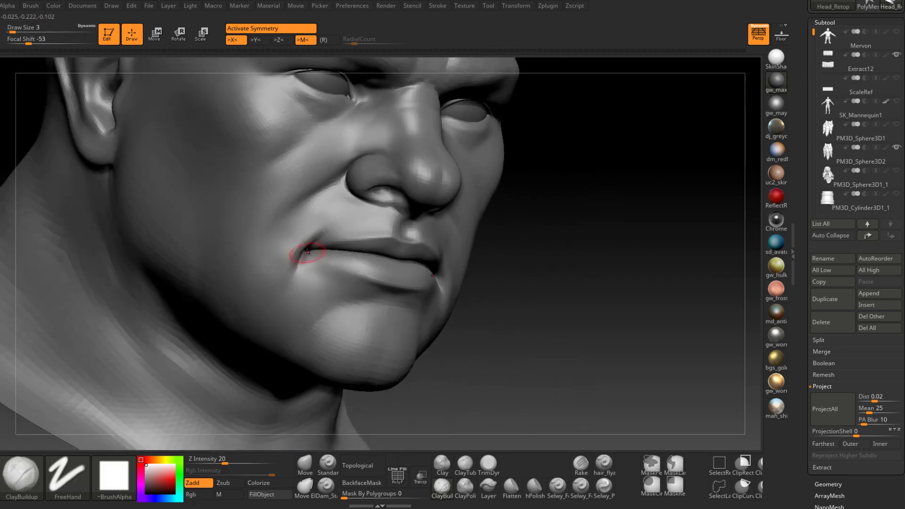
pyautogui.press('shift')
pyautogui.moveTo(291, 248)
pyautogui.keyDown('shift'); pyautogui.mouseDown()
pyautogui.moveTo(302, 241)
pyautogui.moveTo(291, 254)
pyautogui.mouseUp(); pyautogui.keyUp('shift')
pyautogui.moveTo(291, 254); pyautogui.dragTo(326, 255, button='right')
pyautogui.keyDown('shift'); pyautogui.moveTo(290, 263); pyautogui.dragTo(296, 232); pyautogui.keyUp('shift')
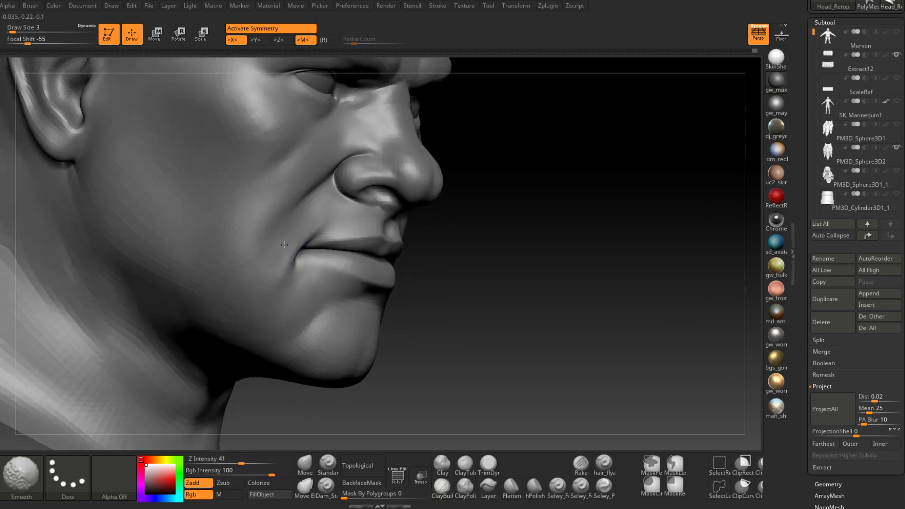
pyautogui.moveTo(284, 244); pyautogui.dragTo(252, 242, button='right')
pyautogui.press('shift')
pyautogui.moveTo(274, 272); pyautogui.dragTo(205, 274, button='right')
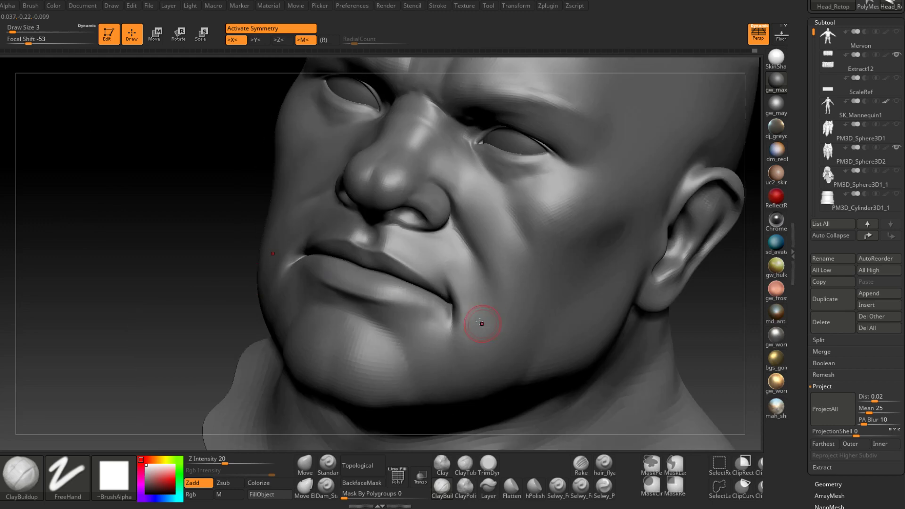
# - Build up a narrow ridge curving around the outside of the mouth corner with ClayBuildup at draw size 3
pyautogui.moveTo(481, 324); pyautogui.dragTo(464, 283, button='right')
pyautogui.moveTo(438, 328); pyautogui.dragTo(472, 326, button='right')
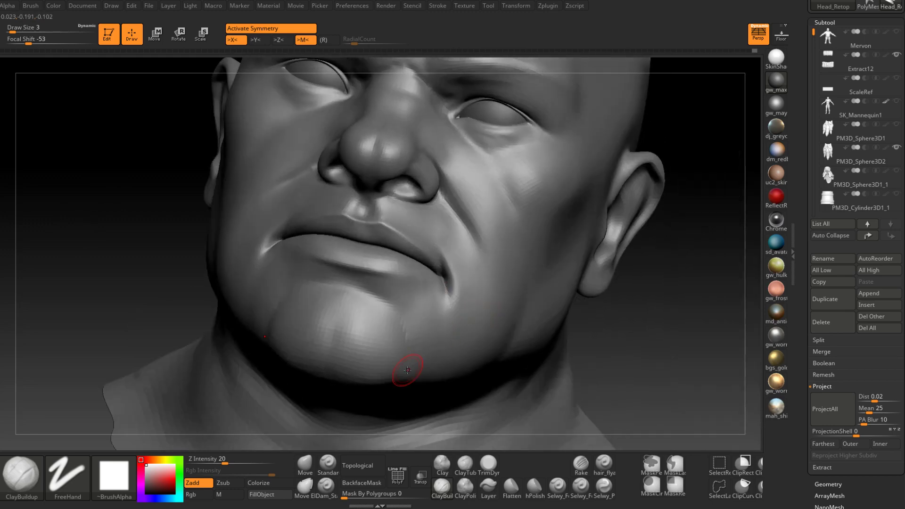
pyautogui.moveTo(408, 370); pyautogui.dragTo(466, 351, button='right')
pyautogui.moveTo(296, 179); pyautogui.dragTo(244, 251)
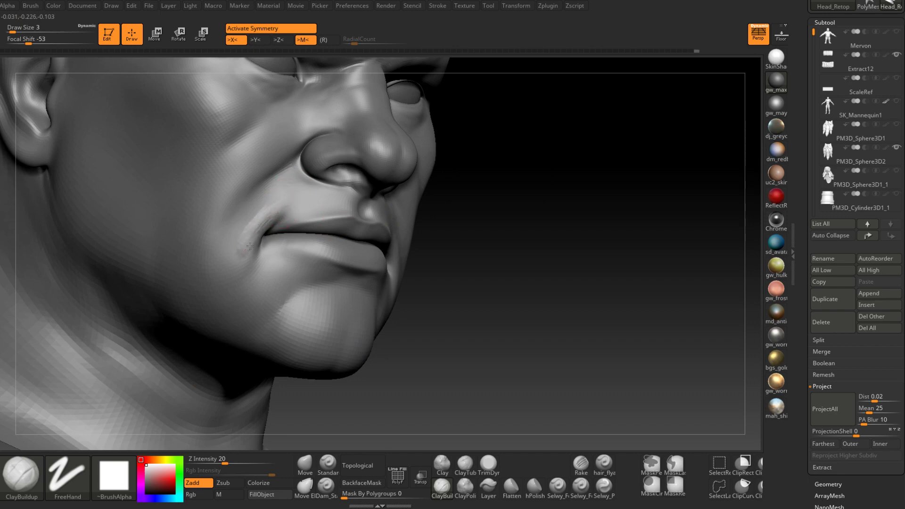
pyautogui.moveTo(241, 255); pyautogui.dragTo(251, 256, button='right')
pyautogui.moveTo(250, 255); pyautogui.dragTo(237, 247)
pyautogui.moveTo(276, 201)
pyautogui.mouseDown()
pyautogui.moveTo(278, 192)
pyautogui.moveTo(237, 247)
pyautogui.mouseUp()
pyautogui.moveTo(236, 250); pyautogui.dragTo(239, 244, button='right')
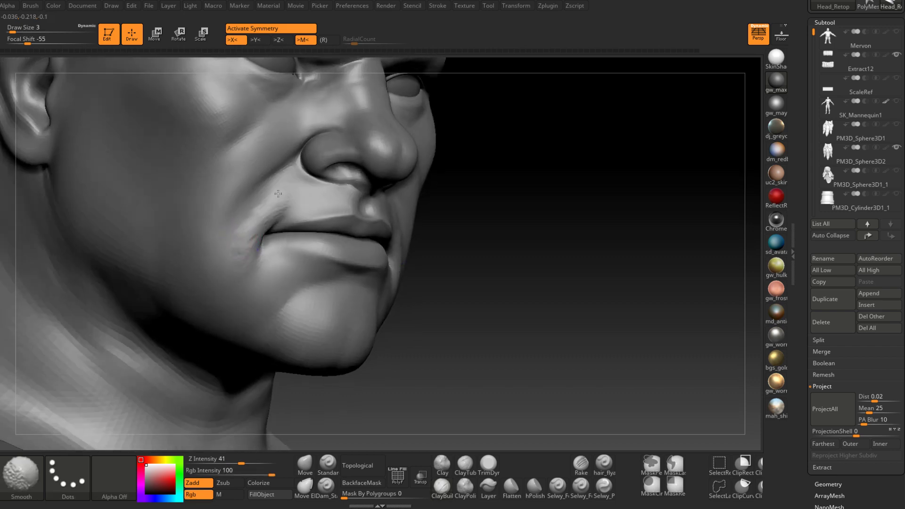
# - Smooth the new ridge above the mouth corner toward the upper lip
pyautogui.keyDown('shift'); pyautogui.moveTo(262, 210); pyautogui.dragTo(288, 185); pyautogui.keyUp('shift')
pyautogui.moveTo(289, 184)
pyautogui.mouseDown(button='right')
pyautogui.moveTo(250, 188)
pyautogui.moveTo(252, 207)
pyautogui.moveTo(295, 213)
pyautogui.mouseUp(button='right')
pyautogui.keyDown('shift'); pyautogui.moveTo(294, 202); pyautogui.dragTo(265, 210); pyautogui.keyUp('shift')
pyautogui.moveTo(306, 226); pyautogui.dragTo(267, 264, button='right')
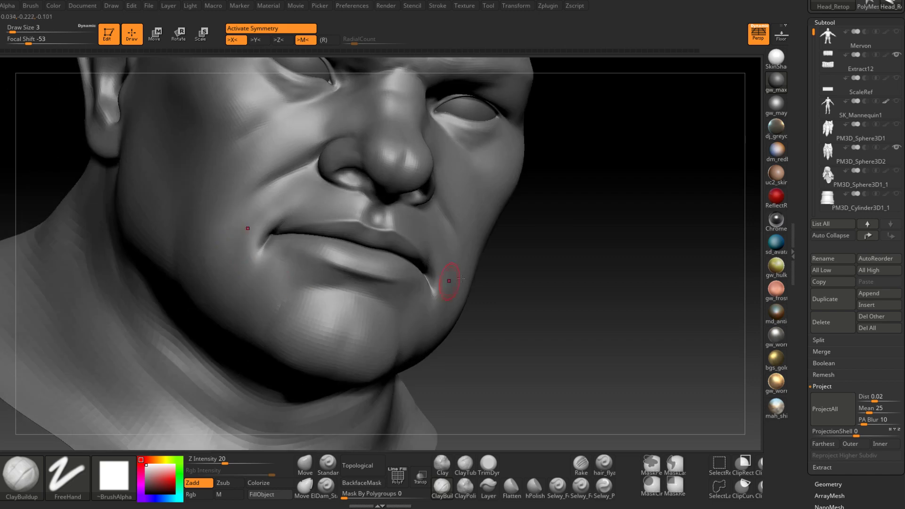
pyautogui.moveTo(476, 277)
pyautogui.mouseDown(button='right')
pyautogui.moveTo(459, 265)
pyautogui.moveTo(441, 272)
pyautogui.moveTo(475, 316)
pyautogui.moveTo(506, 311)
pyautogui.mouseUp(button='right')
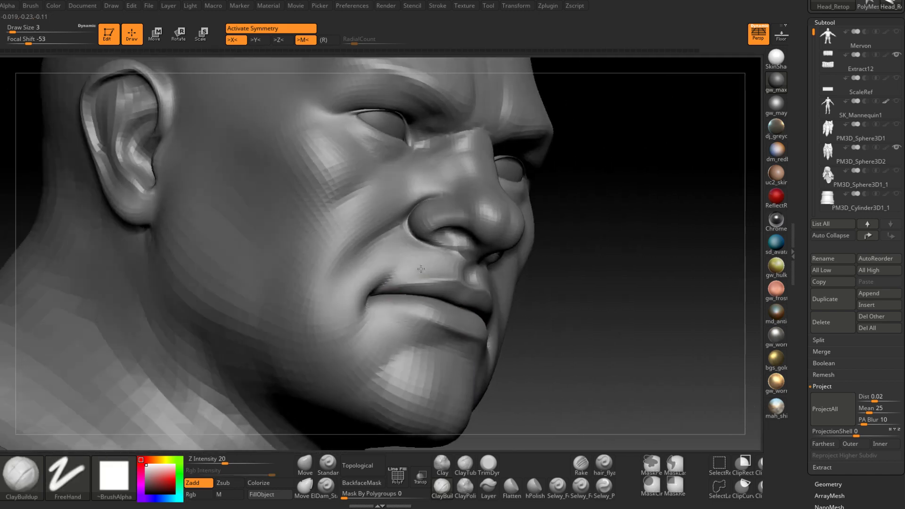
# - Carve the nasolabial crease from the cheek up to the nostril wing with Dam_Standard at draw size 2, and smooth it
pyautogui.click(328, 491)
pyautogui.press('s')
pyautogui.moveTo(401, 229); pyautogui.dragTo(399, 229)
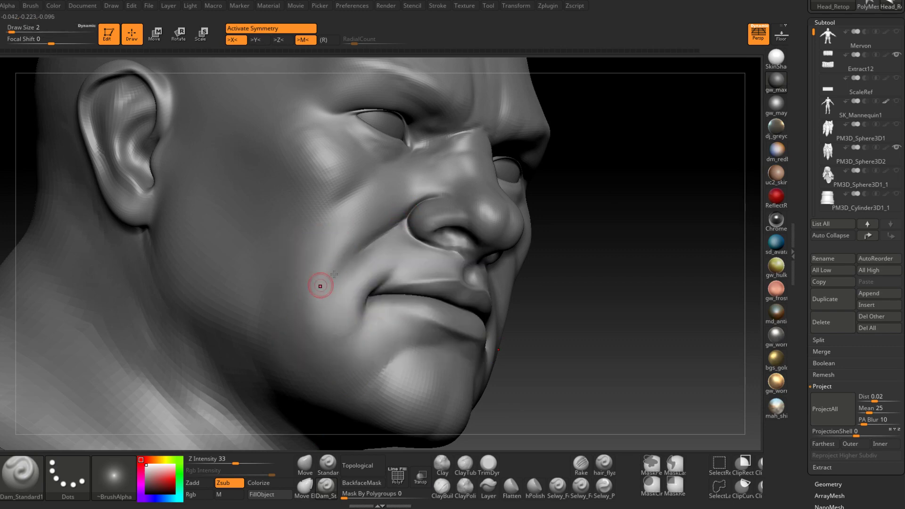
pyautogui.moveTo(321, 282); pyautogui.dragTo(406, 221)
pyautogui.moveTo(408, 219); pyautogui.dragTo(343, 267, button='right')
pyautogui.keyDown('shift'); pyautogui.moveTo(343, 266); pyautogui.dragTo(384, 236); pyautogui.keyUp('shift')
pyautogui.moveTo(384, 237); pyautogui.dragTo(420, 212, button='right')
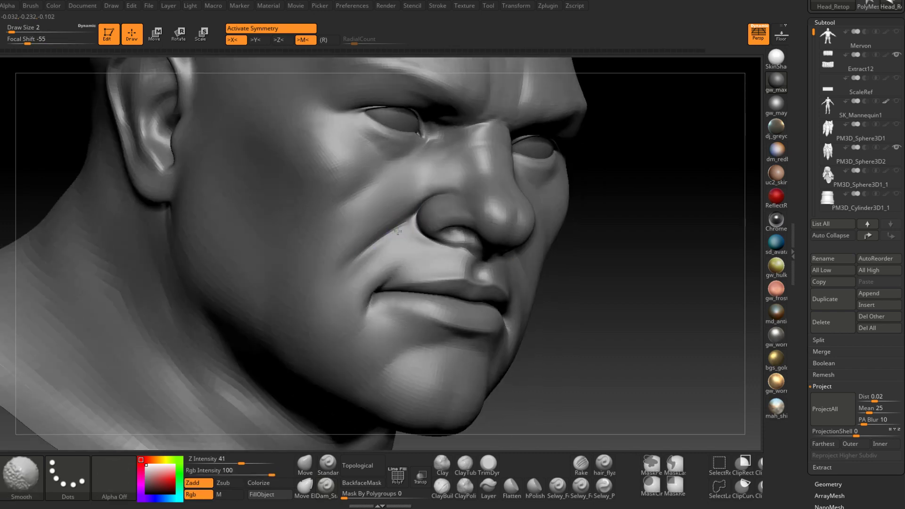
# - Soften the full length of the nasolabial crease and the skin above the mouth corner with Smooth at draw size 2
pyautogui.keyDown('shift'); pyautogui.moveTo(417, 210); pyautogui.dragTo(345, 277); pyautogui.keyUp('shift')
pyautogui.moveTo(344, 276); pyautogui.dragTo(361, 293, button='right')
pyautogui.keyDown('shift'); pyautogui.moveTo(361, 292); pyautogui.dragTo(372, 251); pyautogui.keyUp('shift')
pyautogui.moveTo(372, 251)
pyautogui.mouseDown(button='right')
pyautogui.moveTo(335, 318)
pyautogui.moveTo(358, 283)
pyautogui.mouseUp(button='right')
pyautogui.moveTo(358, 283)
pyautogui.mouseDown(button='right')
pyautogui.moveTo(504, 300)
pyautogui.moveTo(473, 303)
pyautogui.moveTo(501, 340)
pyautogui.moveTo(494, 289)
pyautogui.mouseUp(button='right')
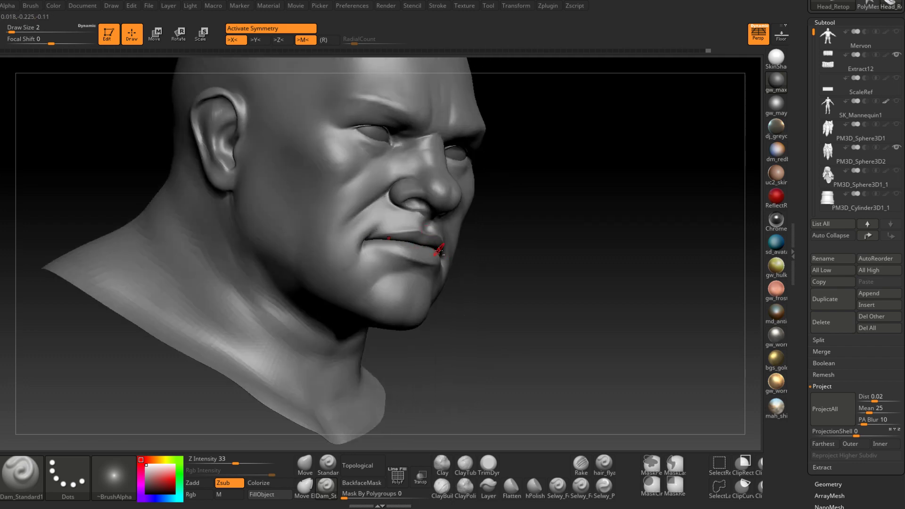
pyautogui.moveTo(439, 250)
pyautogui.keyDown('alt'); pyautogui.mouseDown(button='right')
pyautogui.moveTo(433, 279)
pyautogui.moveTo(529, 299)
pyautogui.moveTo(503, 278)
pyautogui.moveTo(493, 284)
pyautogui.moveTo(500, 204)
pyautogui.mouseUp(button='right'); pyautogui.keyUp('alt')
pyautogui.moveTo(464, 241); pyautogui.dragTo(473, 237, button='right')
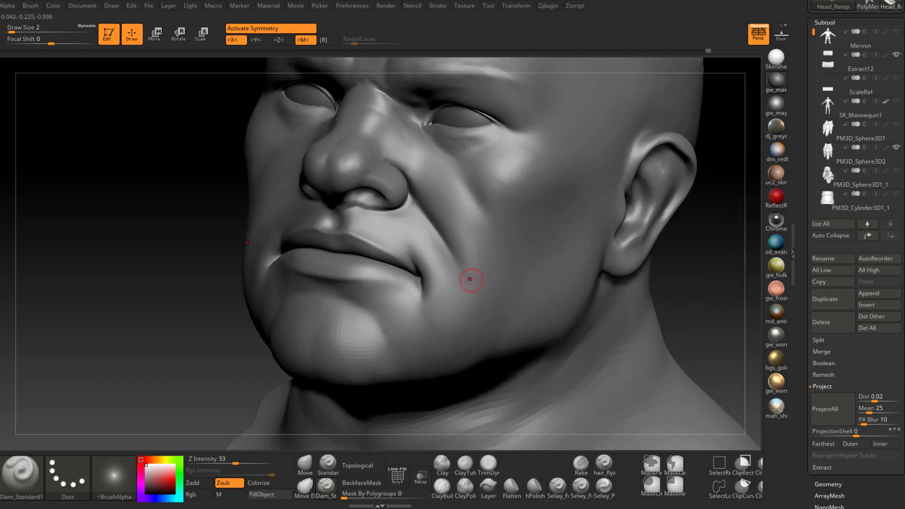
pyautogui.moveTo(455, 279); pyautogui.dragTo(466, 280, button='right')
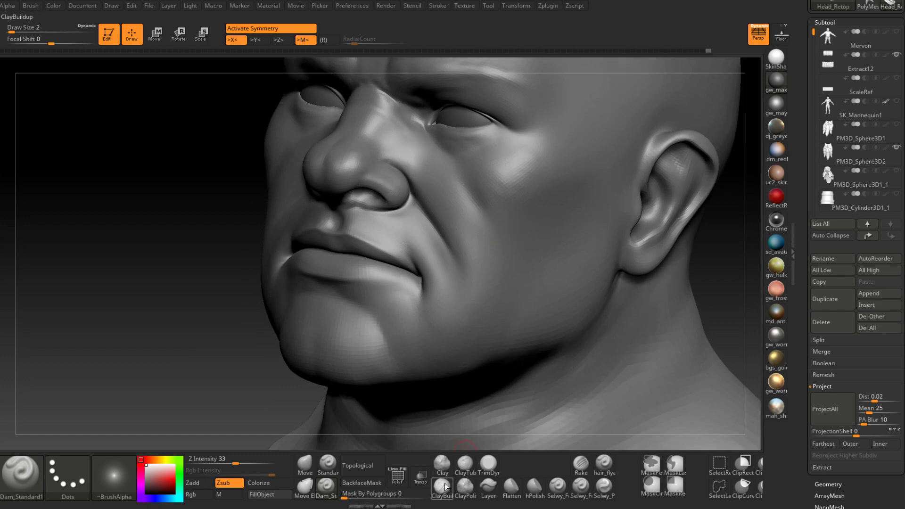
# - Switch to ClayBuildup, turn off symmetry, and set the draw size to 4 for one-sided cheek sculpting
pyautogui.click(441, 485)
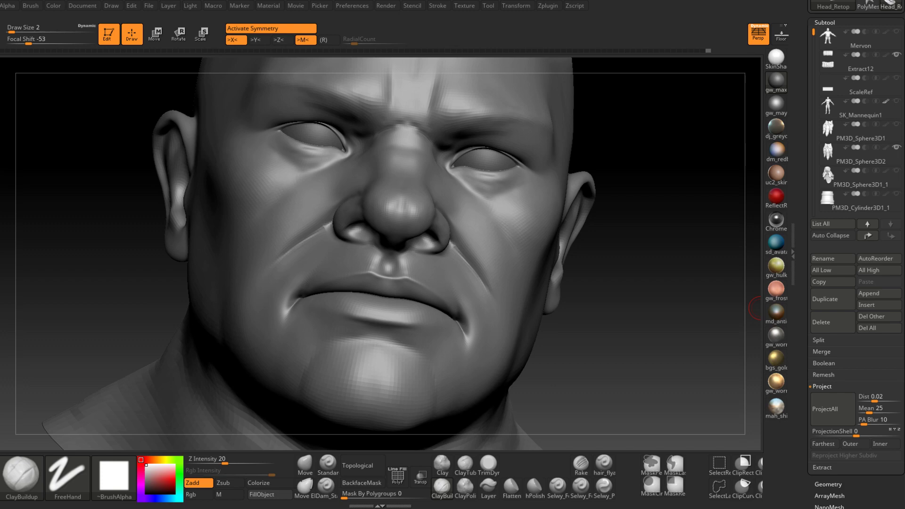
pyautogui.moveTo(756, 307); pyautogui.dragTo(539, 304)
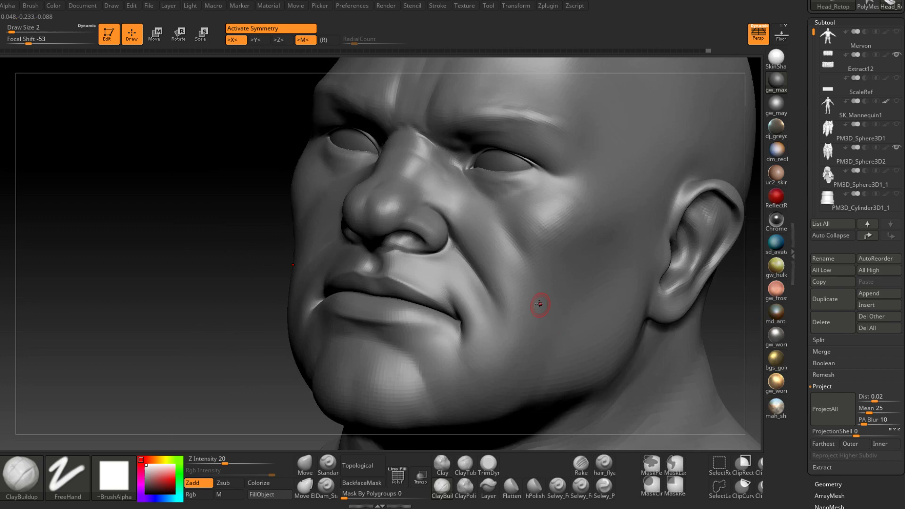
pyautogui.moveTo(540, 303); pyautogui.dragTo(592, 265, button='right')
pyautogui.press('x')
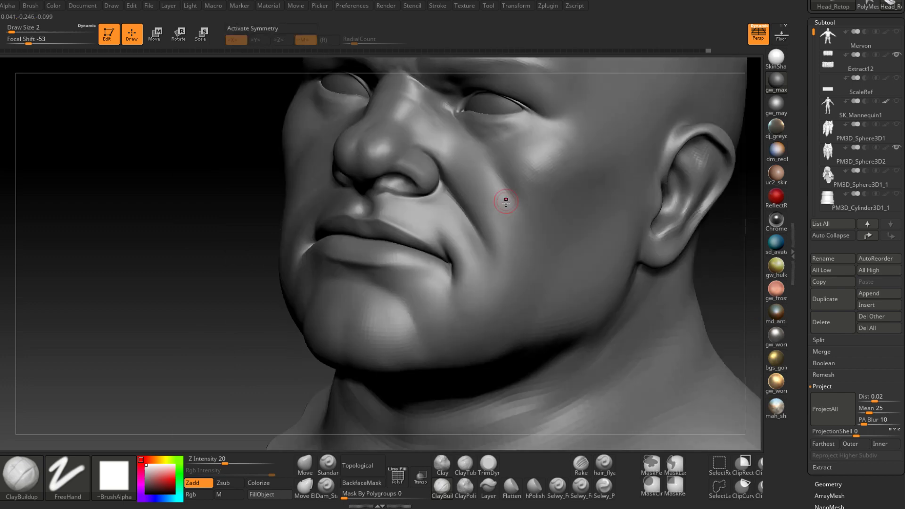
pyautogui.moveTo(504, 200); pyautogui.dragTo(496, 260, button='right')
pyautogui.press('space')
pyautogui.click(498, 254)
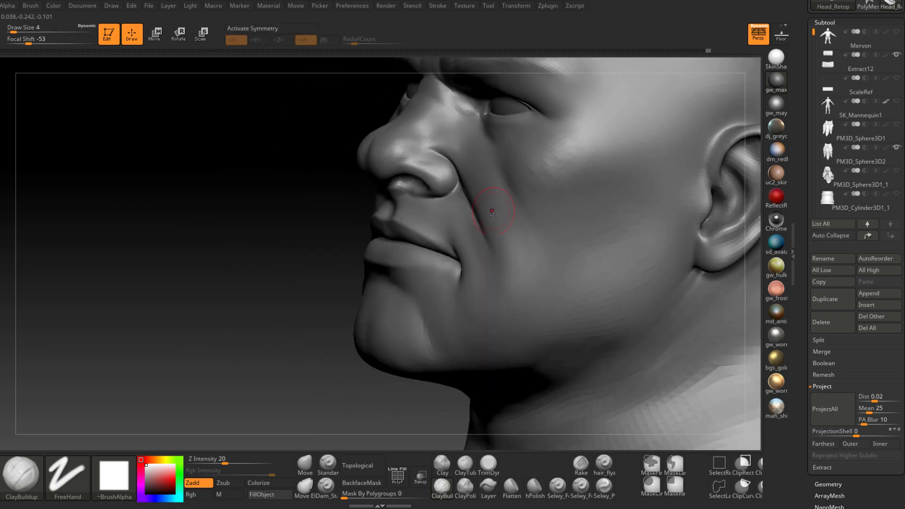
# - Build up the cheek at the lower end of one nasolabial fold, beside the mouth corner, with ClayBuildup at draw size 4
pyautogui.moveTo(491, 207); pyautogui.dragTo(505, 250, button='right')
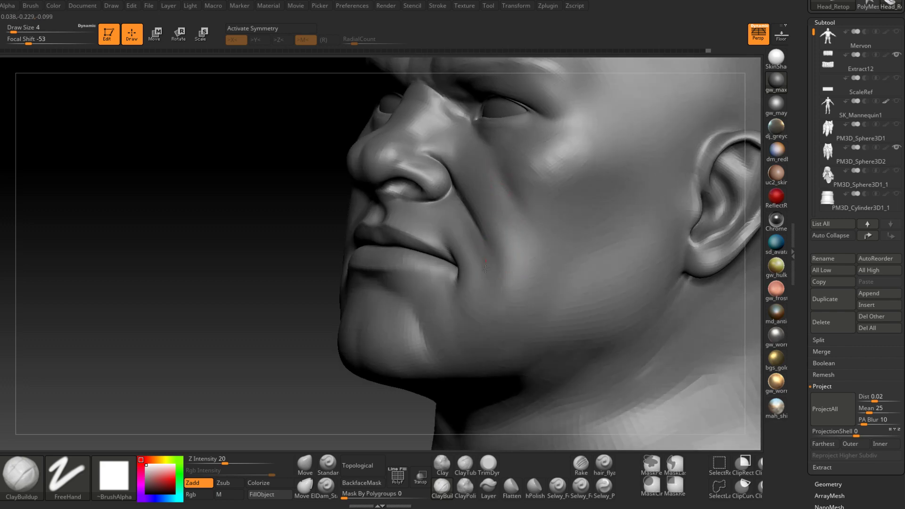
pyautogui.moveTo(479, 220); pyautogui.dragTo(464, 220, button='right')
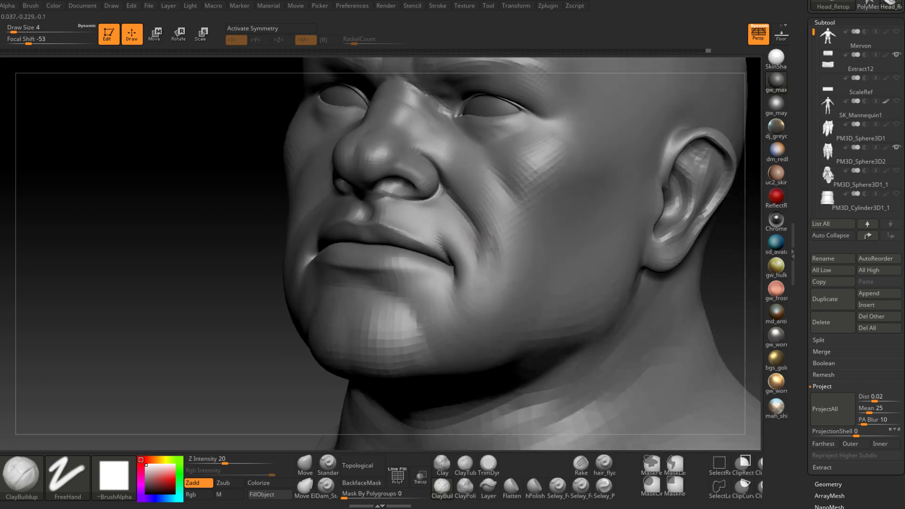
pyautogui.moveTo(489, 233); pyautogui.dragTo(490, 277)
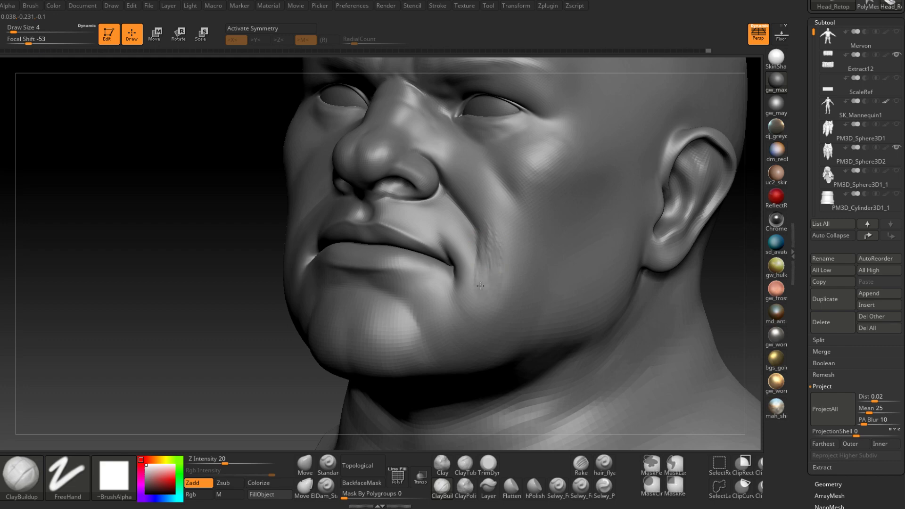
pyautogui.moveTo(495, 278); pyautogui.dragTo(501, 277, button='right')
pyautogui.press('space')
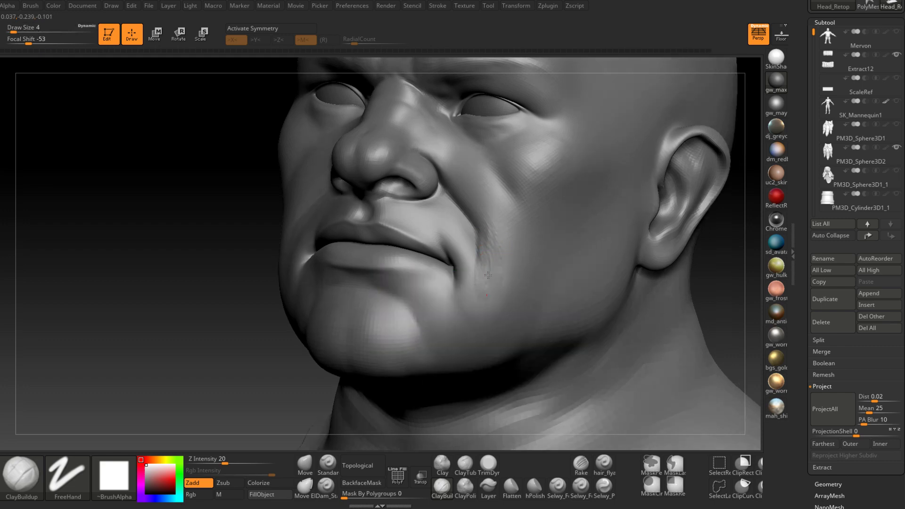
pyautogui.moveTo(509, 291); pyautogui.dragTo(482, 296, button='right')
pyautogui.moveTo(509, 270); pyautogui.dragTo(503, 275)
pyautogui.moveTo(481, 273); pyautogui.dragTo(507, 264, button='right')
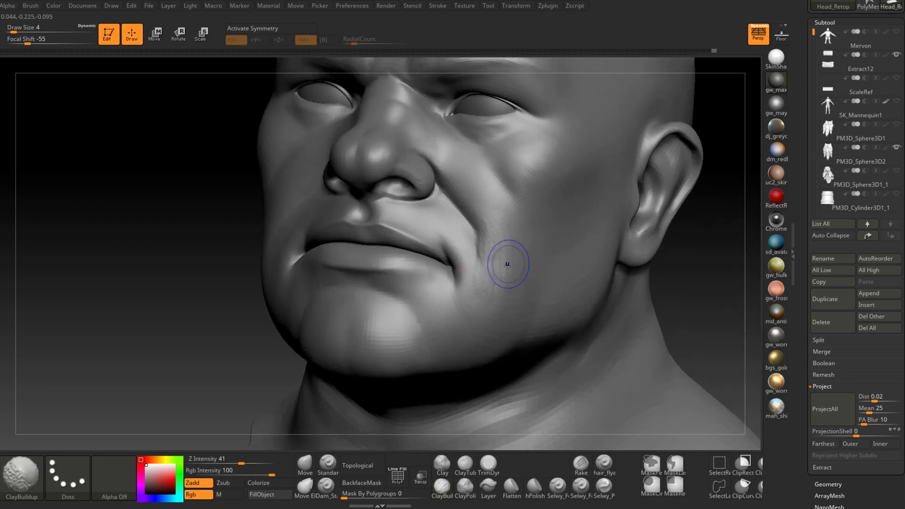
# - Smooth the fresh clay strokes beside the mouth corner into the lower cheek at draw size 4
pyautogui.moveTo(507, 264)
pyautogui.keyDown('shift'); pyautogui.mouseDown()
pyautogui.moveTo(497, 214)
pyautogui.moveTo(492, 287)
pyautogui.mouseUp(); pyautogui.keyUp('shift')
pyautogui.moveTo(493, 287); pyautogui.dragTo(496, 262, button='right')
pyautogui.keyDown('shift'); pyautogui.moveTo(497, 262); pyautogui.dragTo(497, 288); pyautogui.keyUp('shift')
pyautogui.moveTo(497, 288); pyautogui.dragTo(474, 283, button='right')
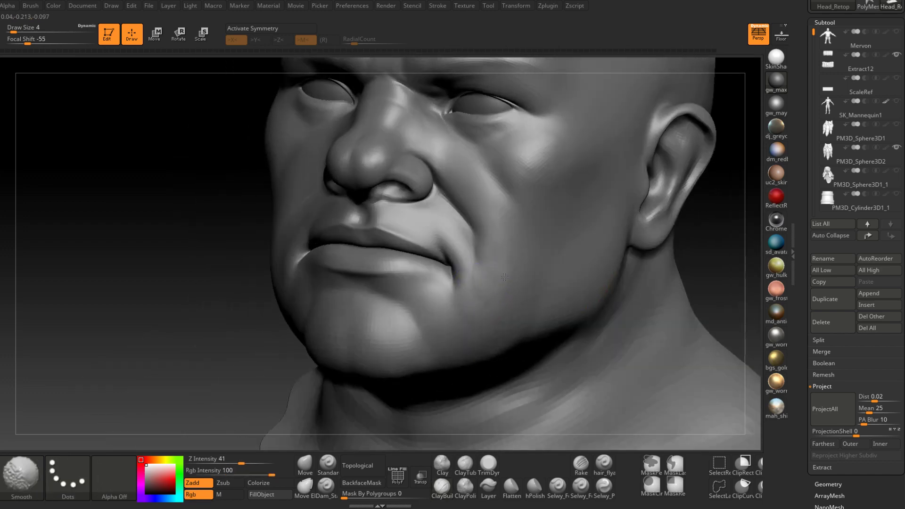
pyautogui.keyDown('shift'); pyautogui.moveTo(481, 297); pyautogui.dragTo(477, 284); pyautogui.keyUp('shift')
pyautogui.moveTo(477, 284); pyautogui.dragTo(496, 275, button='right')
pyautogui.keyDown('shift'); pyautogui.moveTo(496, 275); pyautogui.dragTo(491, 295); pyautogui.keyUp('shift')
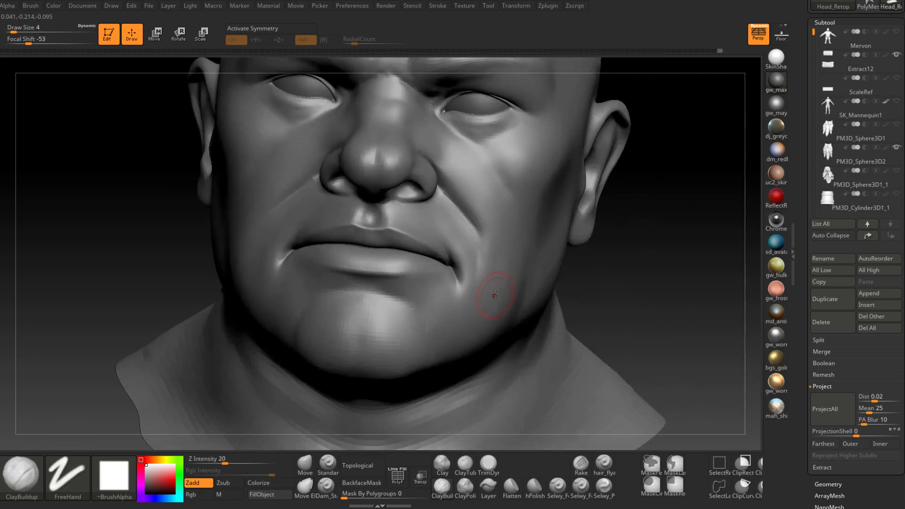
# - Build up the jowl between the mouth corner and the jawline on one side with ClayBuildup at draw size 7
pyautogui.moveTo(493, 295)
pyautogui.keyDown('alt'); pyautogui.mouseDown(button='right')
pyautogui.moveTo(491, 238)
pyautogui.moveTo(453, 255)
pyautogui.moveTo(464, 308)
pyautogui.moveTo(464, 297)
pyautogui.mouseUp(button='right'); pyautogui.keyUp('alt')
pyautogui.press('space')
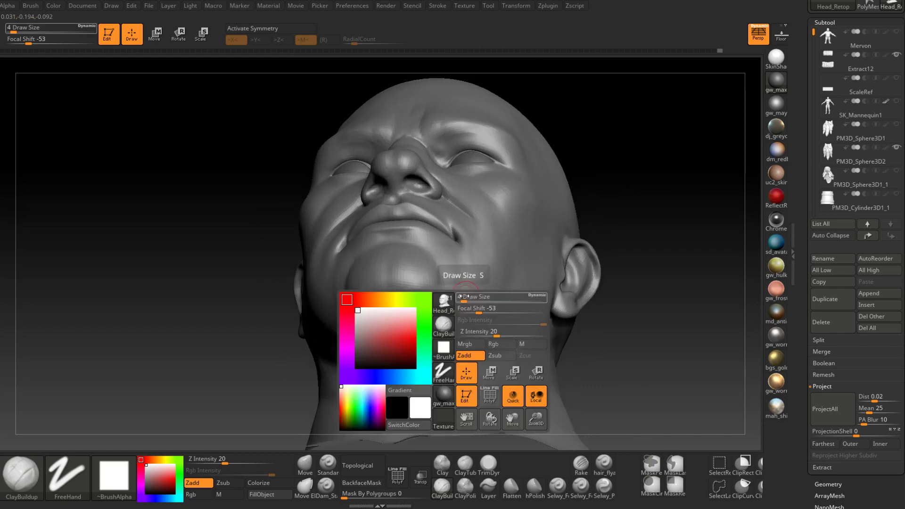
pyautogui.moveTo(464, 296); pyautogui.dragTo(466, 297)
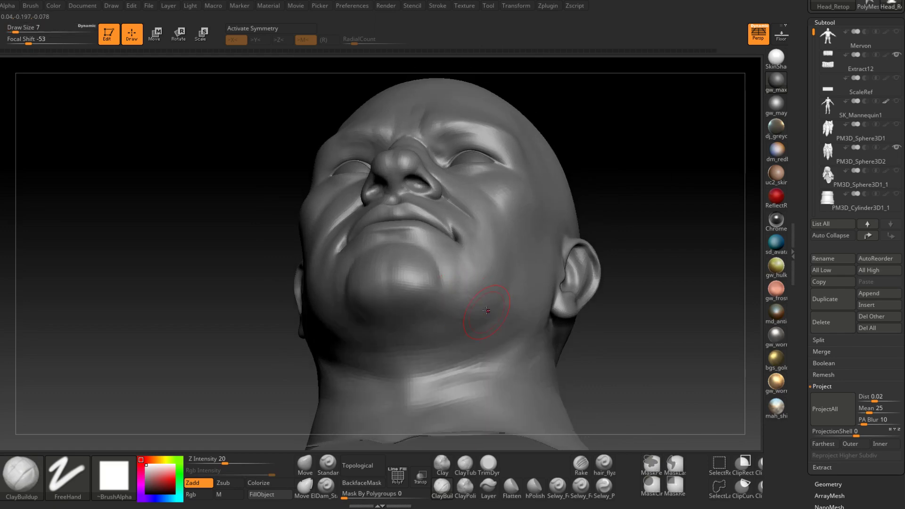
pyautogui.moveTo(486, 311)
pyautogui.mouseDown(button='right')
pyautogui.moveTo(470, 317)
pyautogui.moveTo(480, 318)
pyautogui.moveTo(466, 296)
pyautogui.moveTo(448, 311)
pyautogui.moveTo(464, 296)
pyautogui.moveTo(485, 316)
pyautogui.moveTo(472, 311)
pyautogui.mouseUp(button='right')
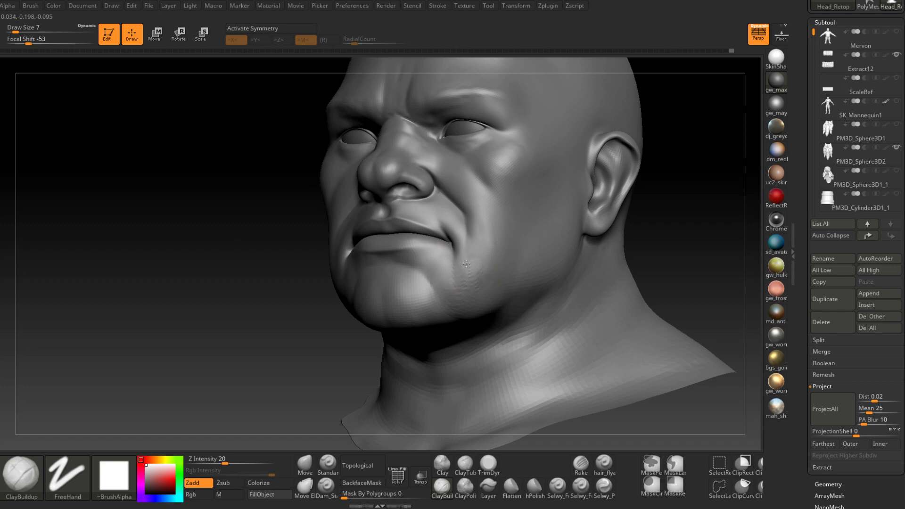
pyautogui.moveTo(488, 309); pyautogui.dragTo(476, 286, button='right')
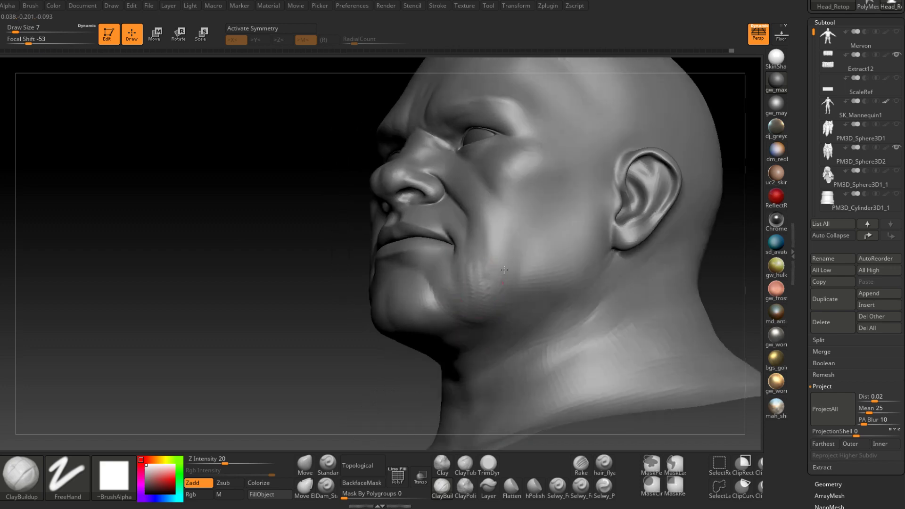
# - Drop one subdivision level and smooth the built-up jowl into the lower cheek at draw size 11
pyautogui.hotkey('shift', 'd')
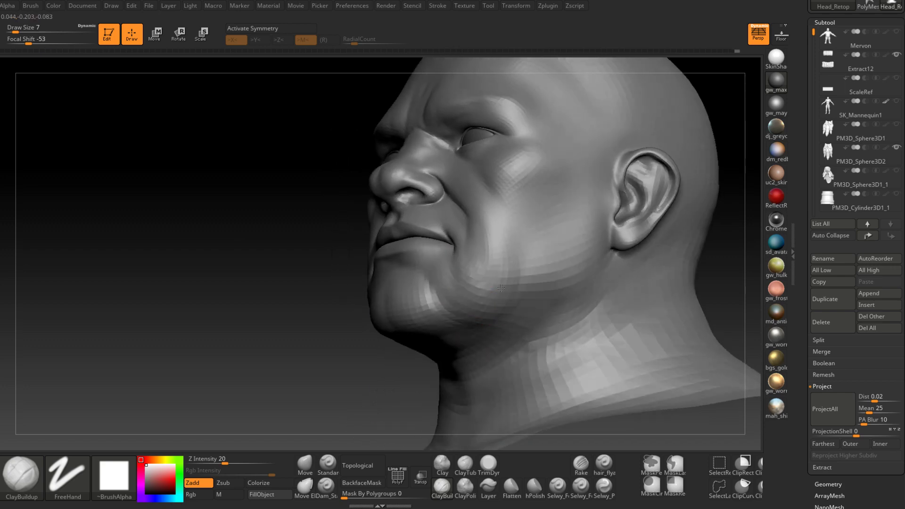
pyautogui.press('space')
pyautogui.moveTo(501, 286)
pyautogui.mouseDown()
pyautogui.moveTo(508, 230)
pyautogui.moveTo(501, 260)
pyautogui.mouseUp()
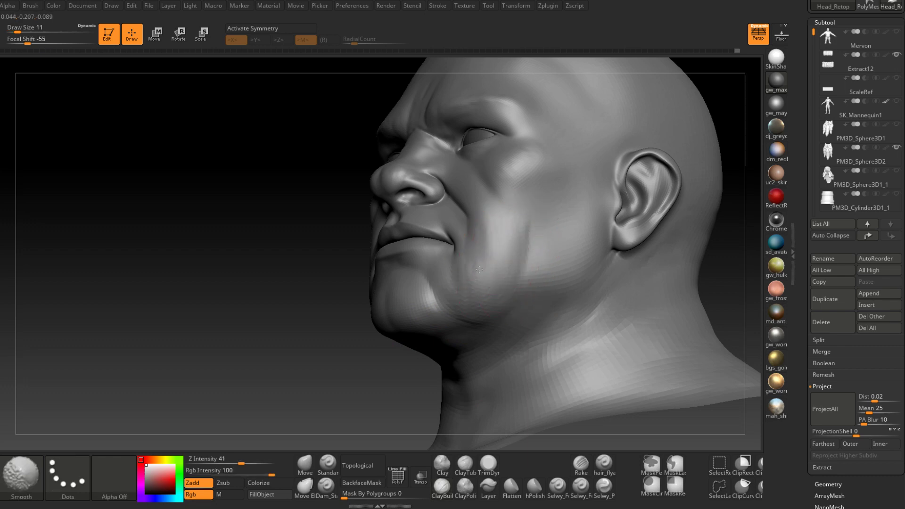
pyautogui.moveTo(479, 269); pyautogui.dragTo(495, 297, button='right')
pyautogui.keyDown('shift'); pyautogui.moveTo(494, 296); pyautogui.dragTo(513, 302); pyautogui.keyUp('shift')
pyautogui.press('space')
pyautogui.moveTo(499, 302)
pyautogui.mouseDown(button='right')
pyautogui.moveTo(487, 303)
pyautogui.moveTo(555, 283)
pyautogui.mouseUp(button='right')
pyautogui.keyDown('shift'); pyautogui.moveTo(555, 283); pyautogui.dragTo(519, 222); pyautogui.keyUp('shift')
pyautogui.moveTo(519, 221)
pyautogui.mouseDown(button='right')
pyautogui.moveTo(403, 264)
pyautogui.moveTo(443, 252)
pyautogui.moveTo(422, 246)
pyautogui.moveTo(413, 267)
pyautogui.mouseUp(button='right')
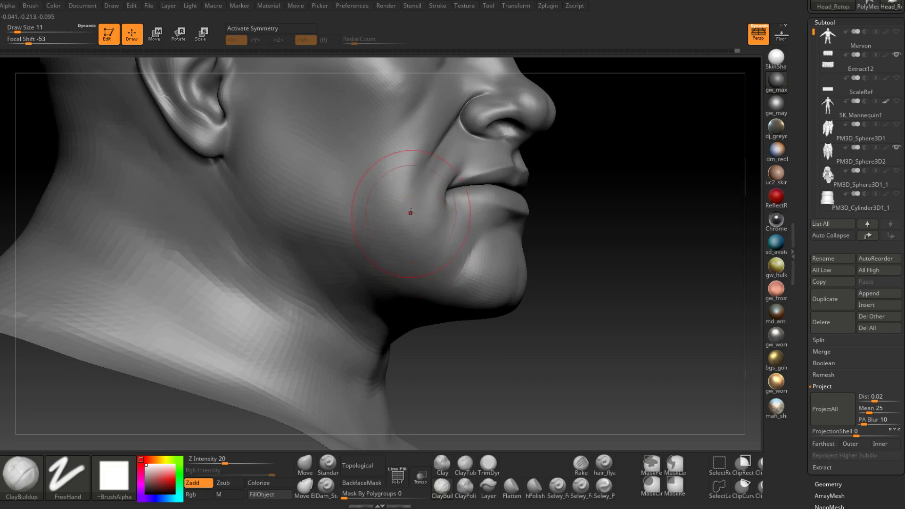
# - Build up the opposite cheek beside the mouth corner with ClayBuildup at draw size 7
pyautogui.hotkey('shift', 'd')
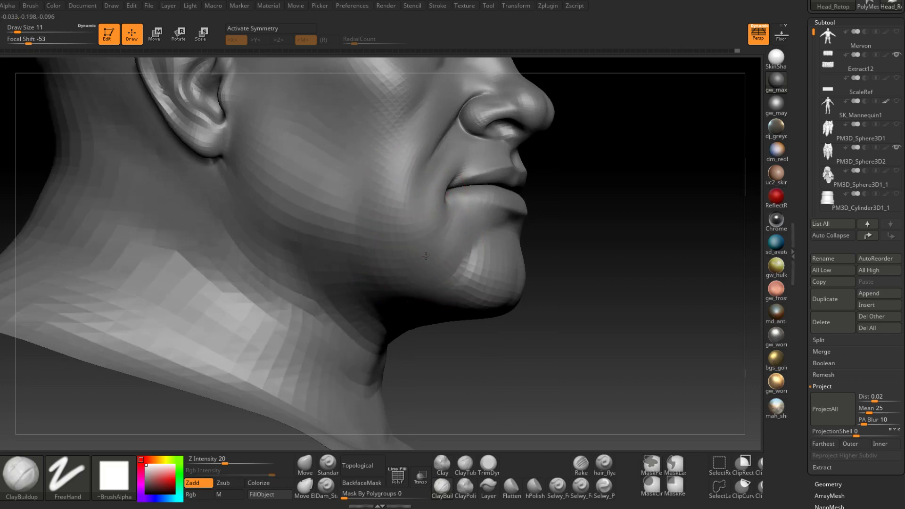
pyautogui.rightClick(425, 255)
pyautogui.moveTo(438, 255); pyautogui.dragTo(427, 250)
pyautogui.moveTo(443, 248)
pyautogui.mouseDown(button='right')
pyautogui.moveTo(431, 240)
pyautogui.moveTo(475, 239)
pyautogui.moveTo(450, 237)
pyautogui.mouseUp(button='right')
pyautogui.rightClick(441, 236)
pyautogui.click(442, 236)
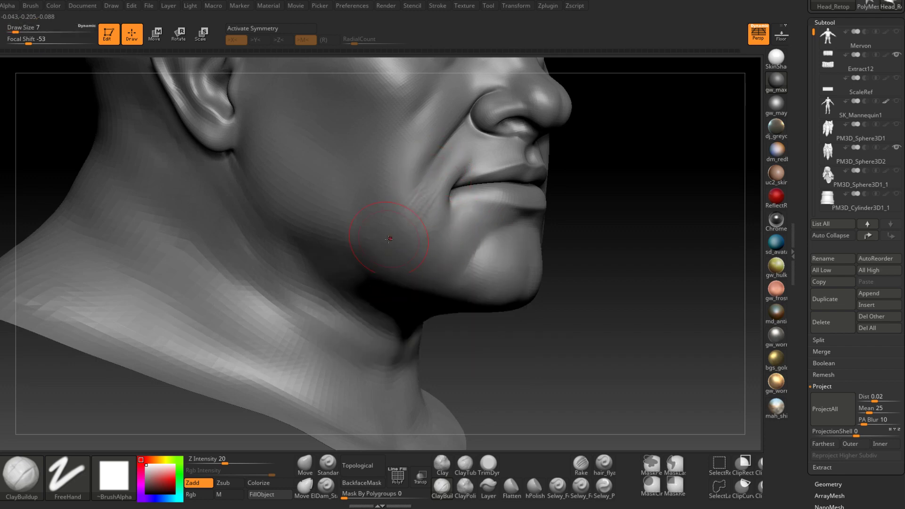
# - Add clay along the lower nasolabial fold at draw size 4 and beneath the mouth corner at draw size 6
pyautogui.rightClick(453, 165)
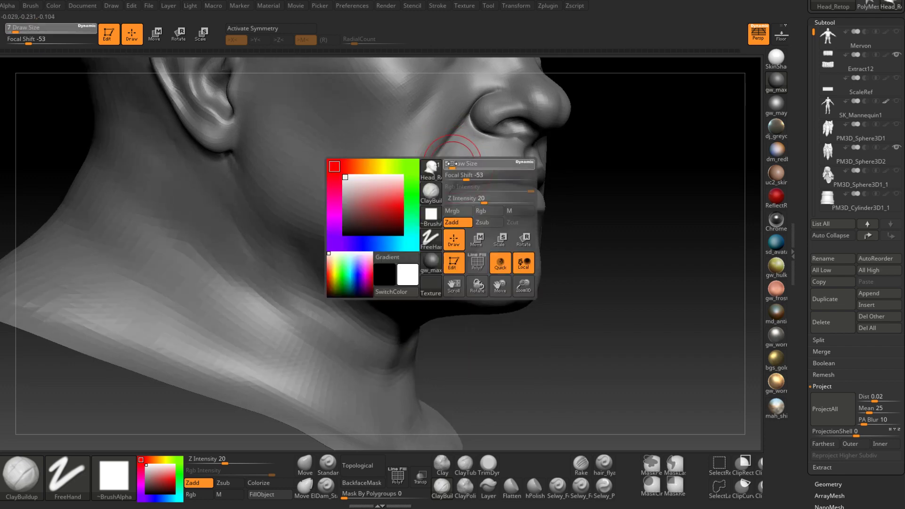
pyautogui.moveTo(453, 166); pyautogui.dragTo(449, 167)
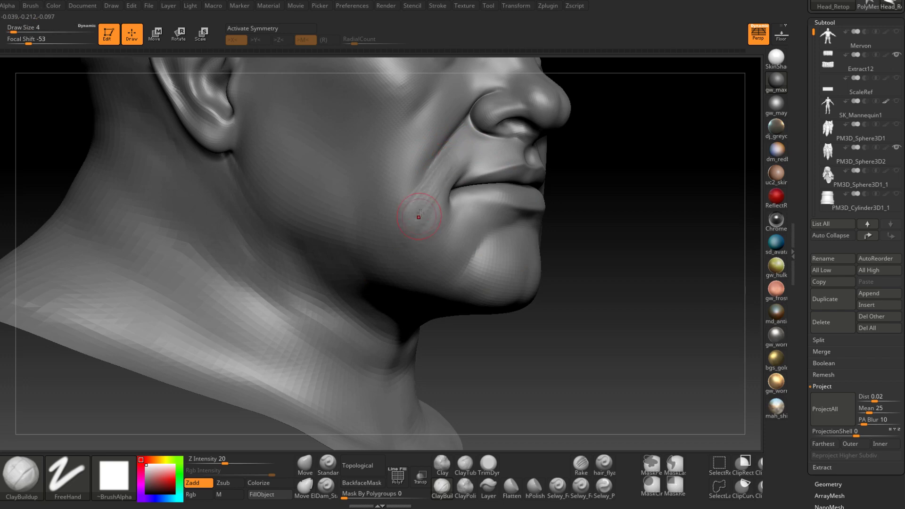
pyautogui.rightClick(399, 217)
pyautogui.moveTo(402, 233); pyautogui.dragTo(408, 233)
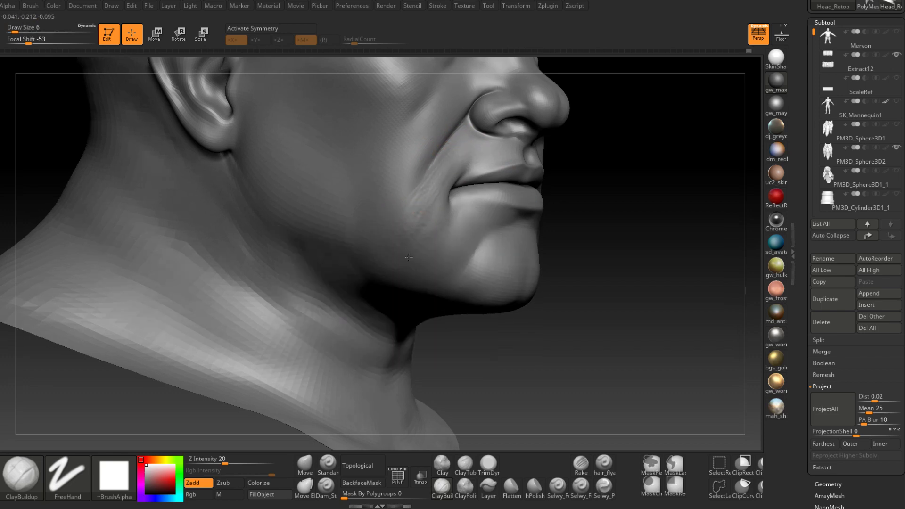
pyautogui.moveTo(427, 260); pyautogui.dragTo(428, 230, button='right')
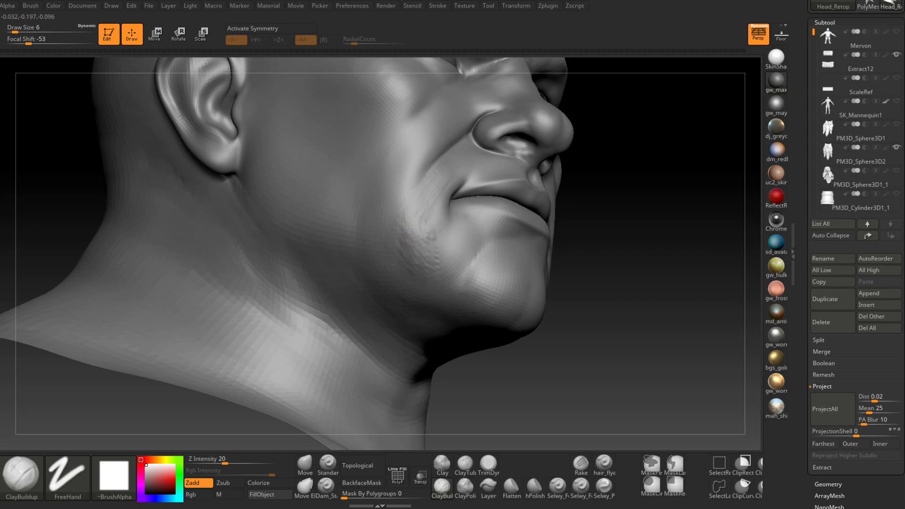
# - Build up the jowl between this mouth corner and the jawline with ClayBuildup at draw size 8
pyautogui.rightClick(415, 228)
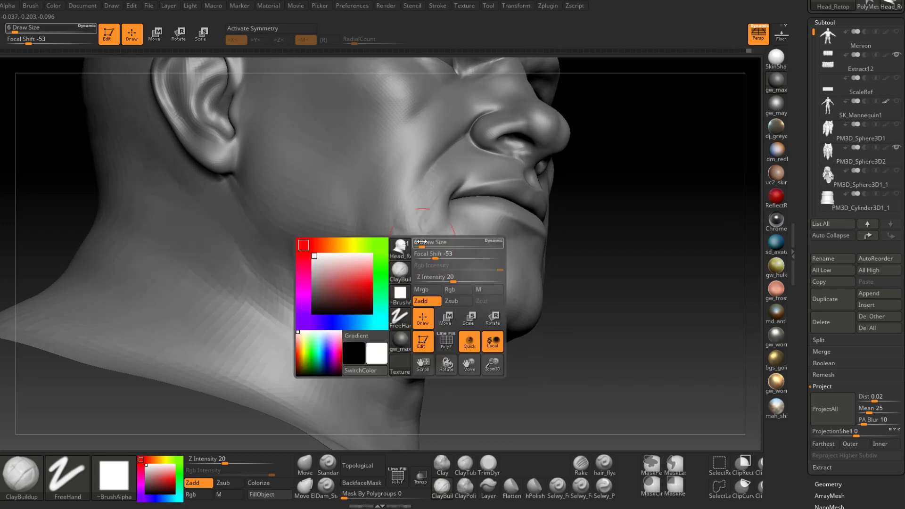
pyautogui.moveTo(417, 242); pyautogui.dragTo(426, 242)
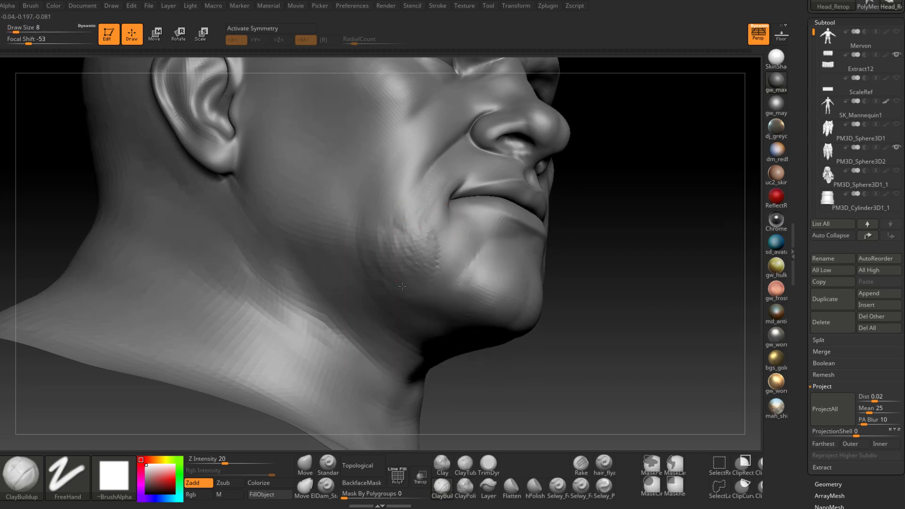
pyautogui.moveTo(422, 279)
pyautogui.mouseDown(button='right')
pyautogui.moveTo(398, 276)
pyautogui.moveTo(420, 263)
pyautogui.mouseUp(button='right')
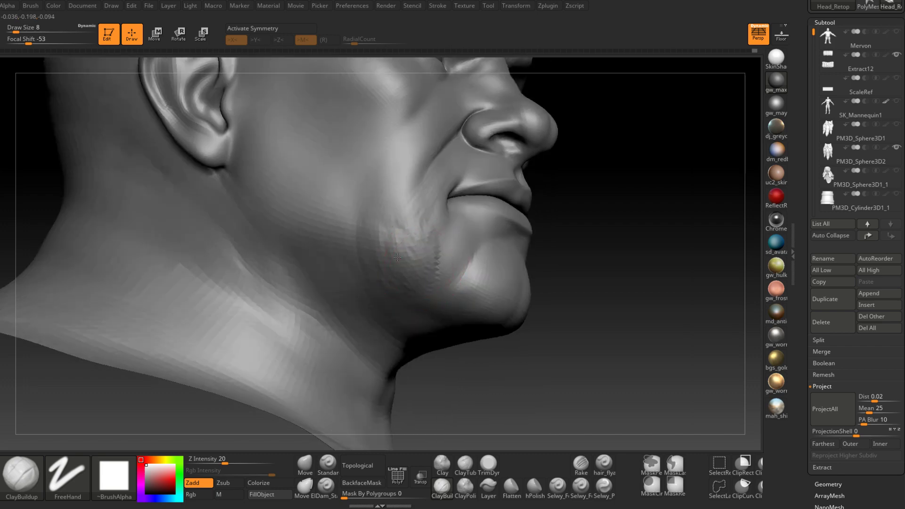
pyautogui.moveTo(376, 273); pyautogui.dragTo(368, 195)
pyautogui.moveTo(381, 203); pyautogui.dragTo(394, 247)
pyautogui.moveTo(419, 257); pyautogui.dragTo(391, 260, button='right')
pyautogui.moveTo(413, 191)
pyautogui.mouseDown()
pyautogui.moveTo(401, 245)
pyautogui.moveTo(412, 227)
pyautogui.moveTo(399, 244)
pyautogui.moveTo(401, 218)
pyautogui.mouseUp()
pyautogui.moveTo(422, 240); pyautogui.dragTo(400, 247, button='right')
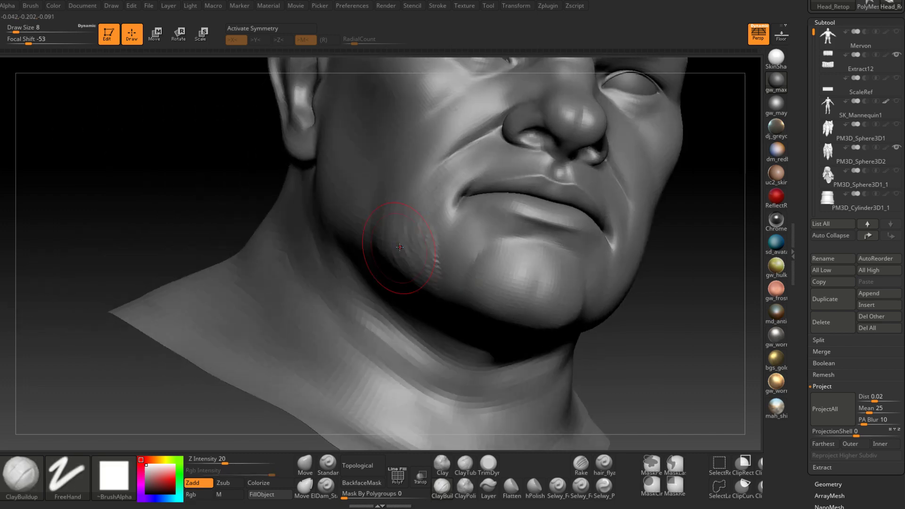
# - Smooth the rough clay on the jowl and around the mouth corner, using draw sizes 4 and 7
pyautogui.keyDown('shift'); pyautogui.moveTo(400, 247); pyautogui.dragTo(415, 219); pyautogui.keyUp('shift')
pyautogui.moveTo(426, 204); pyautogui.dragTo(420, 202, button='right')
pyautogui.press('space')
pyautogui.moveTo(443, 196); pyautogui.dragTo(437, 196)
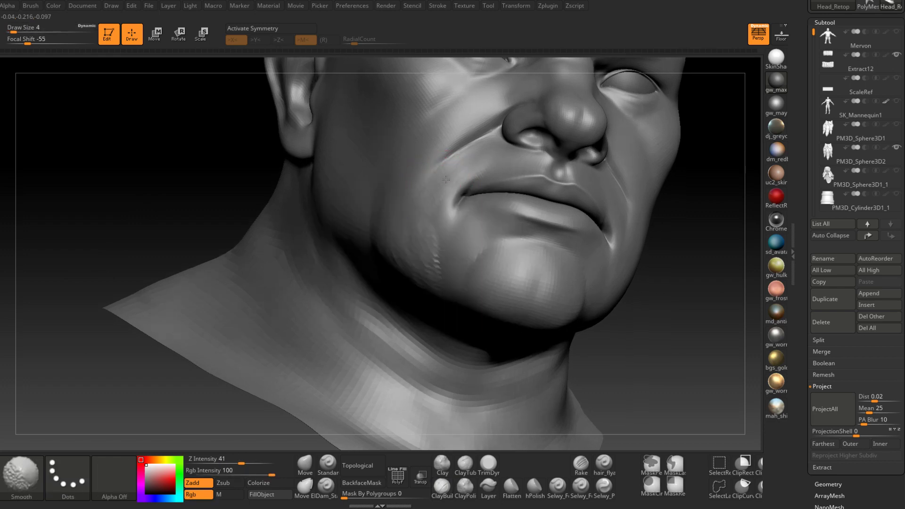
pyautogui.moveTo(428, 232); pyautogui.dragTo(434, 238, button='right')
pyautogui.press('space')
pyautogui.moveTo(431, 230); pyautogui.dragTo(412, 292)
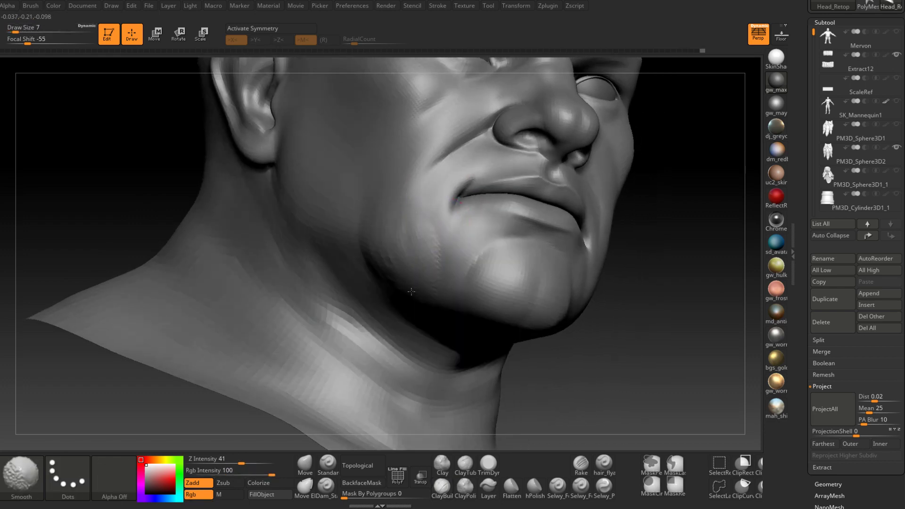
pyautogui.moveTo(430, 269); pyautogui.dragTo(401, 265, button='right')
pyautogui.keyDown('shift'); pyautogui.moveTo(401, 265); pyautogui.dragTo(408, 250); pyautogui.keyUp('shift')
pyautogui.moveTo(441, 292)
pyautogui.mouseDown(button='right')
pyautogui.moveTo(417, 356)
pyautogui.moveTo(436, 278)
pyautogui.mouseUp(button='right')
pyautogui.moveTo(493, 280)
pyautogui.mouseDown(button='right')
pyautogui.moveTo(458, 298)
pyautogui.moveTo(404, 283)
pyautogui.mouseUp(button='right')
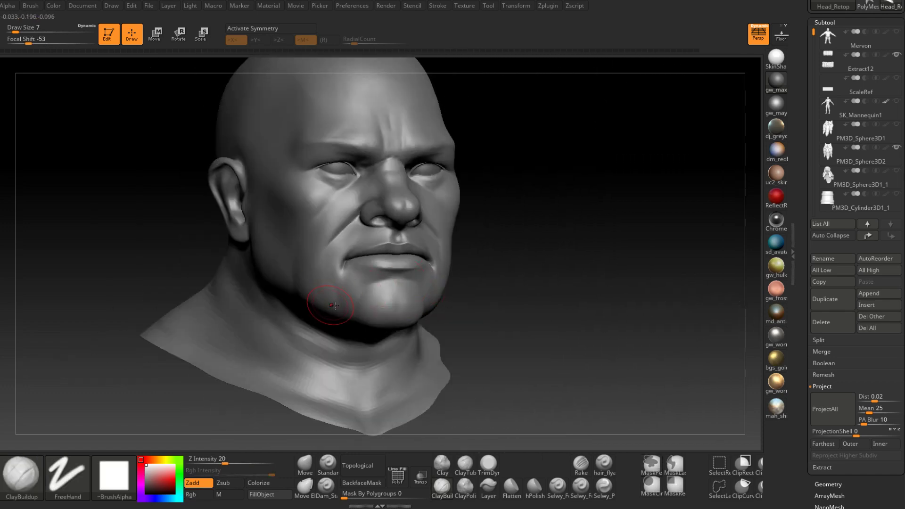
# - Refine the jowl's outline along the jawline with short smoothing passes at draw size 7
pyautogui.moveTo(334, 305); pyautogui.dragTo(322, 283, button='right')
pyautogui.press('shift')
pyautogui.moveTo(329, 313); pyautogui.dragTo(314, 304, button='right')
pyautogui.keyDown('shift'); pyautogui.moveTo(315, 304); pyautogui.dragTo(330, 312); pyautogui.keyUp('shift')
pyautogui.moveTo(332, 320)
pyautogui.mouseDown(button='right')
pyautogui.moveTo(324, 315)
pyautogui.moveTo(347, 338)
pyautogui.mouseUp(button='right')
pyautogui.keyDown('shift'); pyautogui.moveTo(344, 295); pyautogui.dragTo(322, 309); pyautogui.keyUp('shift')
pyautogui.moveTo(322, 310)
pyautogui.mouseDown(button='right')
pyautogui.moveTo(360, 323)
pyautogui.moveTo(424, 264)
pyautogui.mouseUp(button='right')
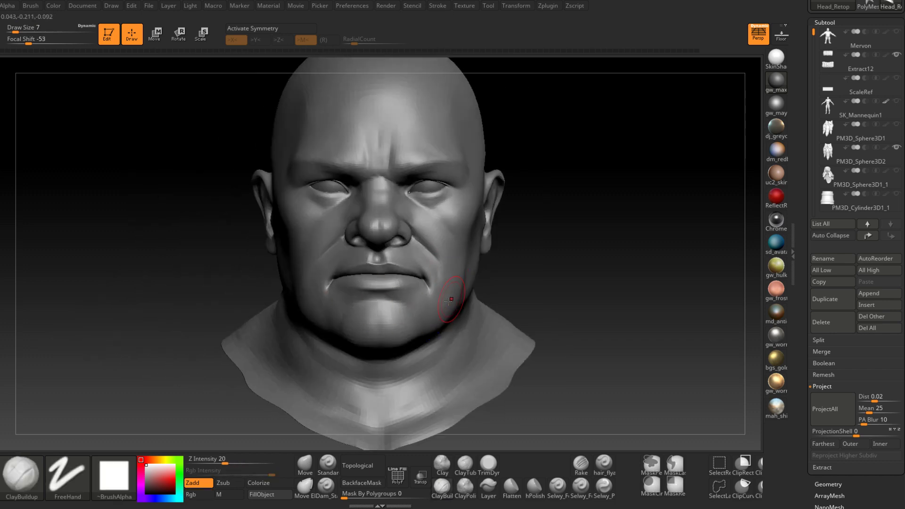
# - Smooth the lower cheek from the jaw edge toward the side of the chin at draw size 7
pyautogui.moveTo(434, 311); pyautogui.dragTo(494, 311, button='right')
pyautogui.moveTo(330, 283)
pyautogui.keyDown('ctrl'); pyautogui.mouseDown(button='right')
pyautogui.moveTo(330, 321)
pyautogui.moveTo(301, 311)
pyautogui.mouseUp(button='right'); pyautogui.keyUp('ctrl')
pyautogui.keyDown('shift'); pyautogui.moveTo(301, 311); pyautogui.dragTo(280, 394); pyautogui.keyUp('shift')
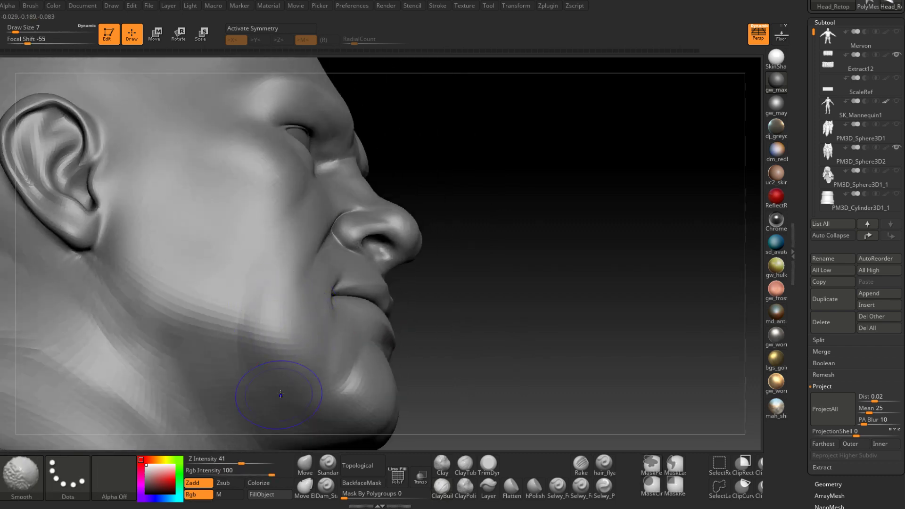
pyautogui.moveTo(280, 395); pyautogui.dragTo(286, 323, button='right')
pyautogui.keyDown('shift'); pyautogui.moveTo(294, 292); pyautogui.dragTo(299, 273); pyautogui.keyUp('shift')
pyautogui.moveTo(302, 282); pyautogui.dragTo(278, 301, button='right')
pyautogui.keyDown('shift'); pyautogui.moveTo(325, 330); pyautogui.dragTo(349, 367); pyautogui.keyUp('shift')
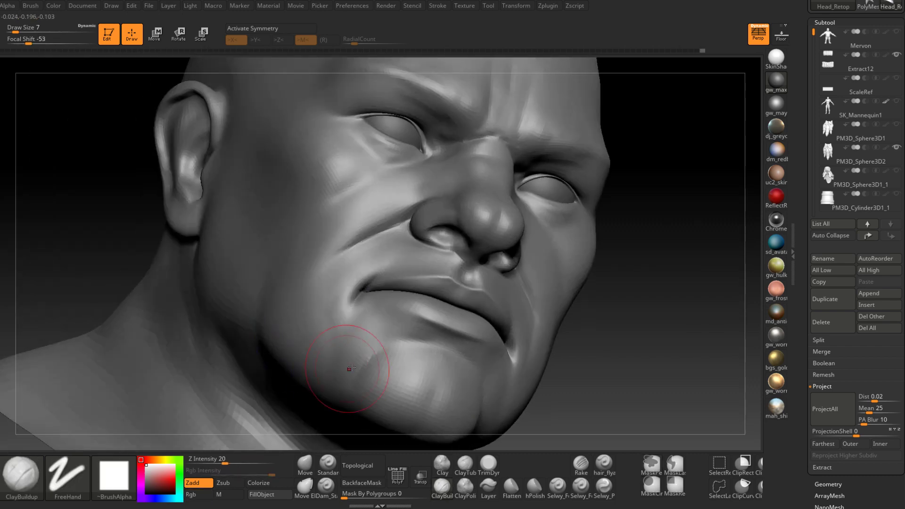
pyautogui.keyDown('shift'); pyautogui.moveTo(350, 367); pyautogui.dragTo(315, 375, button='right'); pyautogui.keyUp('shift')
# - Add clay below the mouth corner, down toward the jawline, with ClayBuildup at draw size 6
pyautogui.moveTo(433, 389)
pyautogui.keyDown('alt'); pyautogui.mouseDown(button='right')
pyautogui.moveTo(441, 313)
pyautogui.moveTo(490, 306)
pyautogui.mouseUp(button='right'); pyautogui.keyUp('alt')
pyautogui.press('space')
pyautogui.moveTo(337, 270); pyautogui.dragTo(333, 271)
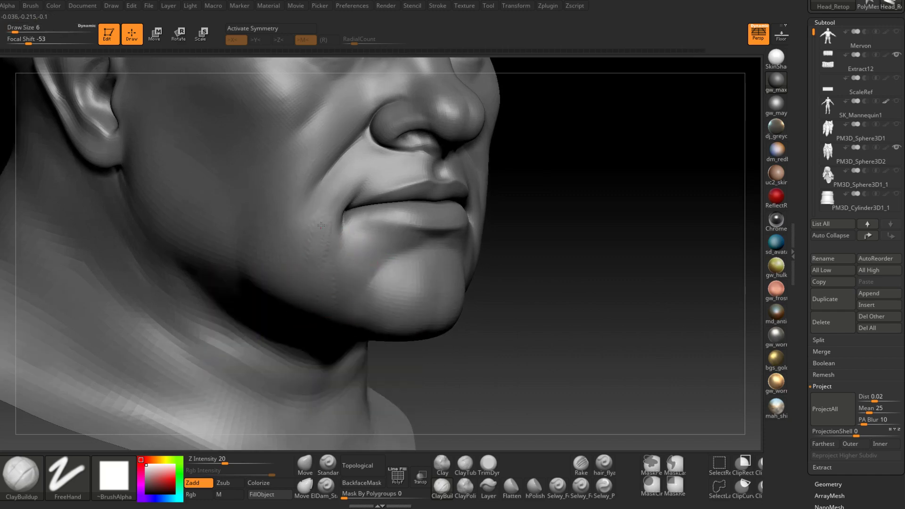
pyautogui.moveTo(306, 267); pyautogui.dragTo(311, 297)
pyautogui.moveTo(303, 292); pyautogui.dragTo(301, 298, button='right')
# - Smooth the new clay below the mouth corner and under the jawline at draw size 4
pyautogui.press('space')
pyautogui.moveTo(316, 260); pyautogui.dragTo(312, 261)
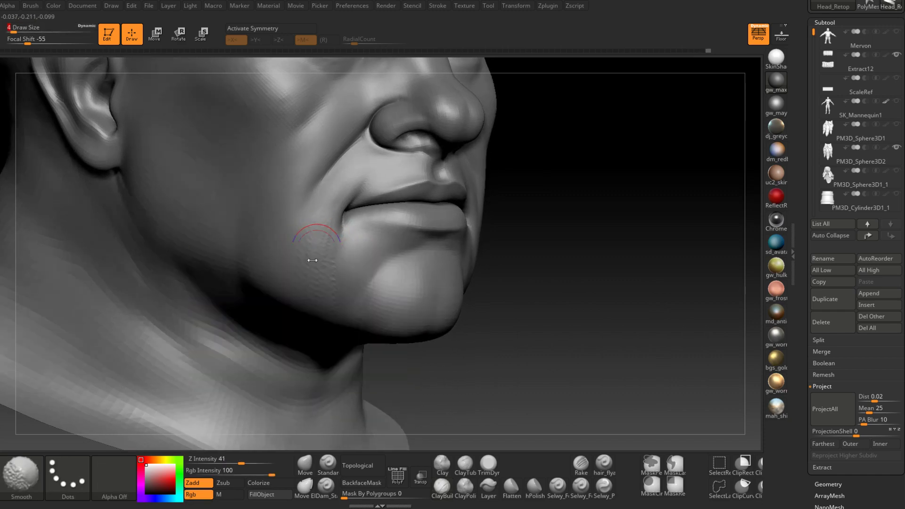
pyautogui.moveTo(324, 286); pyautogui.dragTo(304, 264, button='right')
pyautogui.keyDown('shift'); pyautogui.moveTo(346, 332); pyautogui.dragTo(353, 344); pyautogui.keyUp('shift')
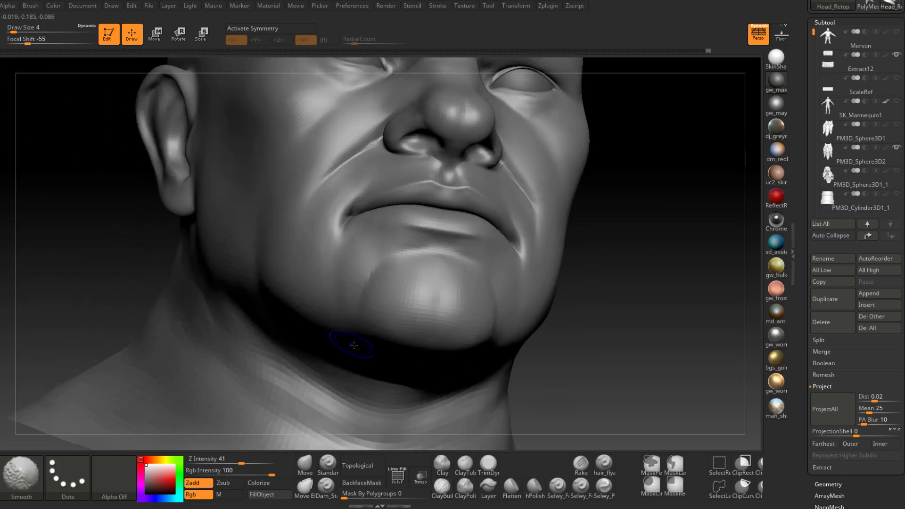
pyautogui.moveTo(353, 344)
pyautogui.mouseDown(button='right')
pyautogui.moveTo(375, 311)
pyautogui.moveTo(375, 290)
pyautogui.mouseUp(button='right')
pyautogui.moveTo(375, 290); pyautogui.dragTo(368, 311)
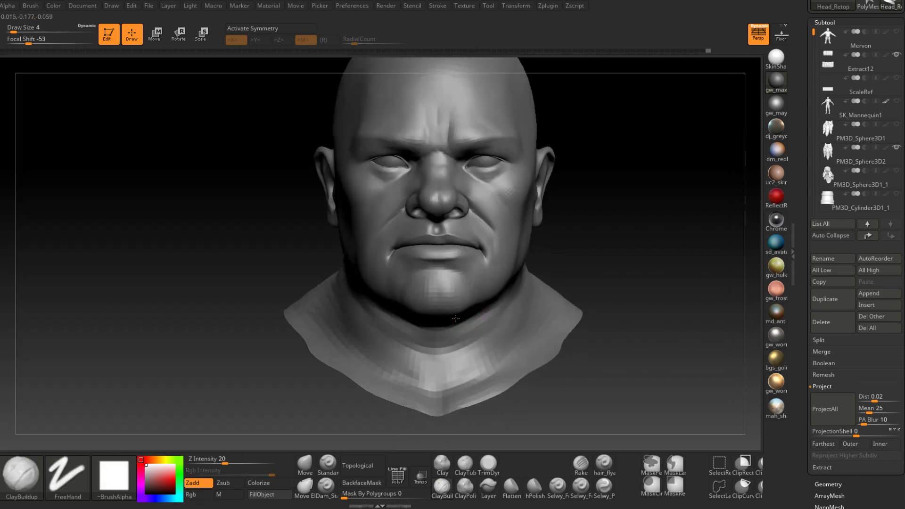
# - Sculpt a short vertical cleft in the centre of the chin with ClayBuildup at draw size 2
pyautogui.moveTo(414, 311); pyautogui.dragTo(461, 288, button='right')
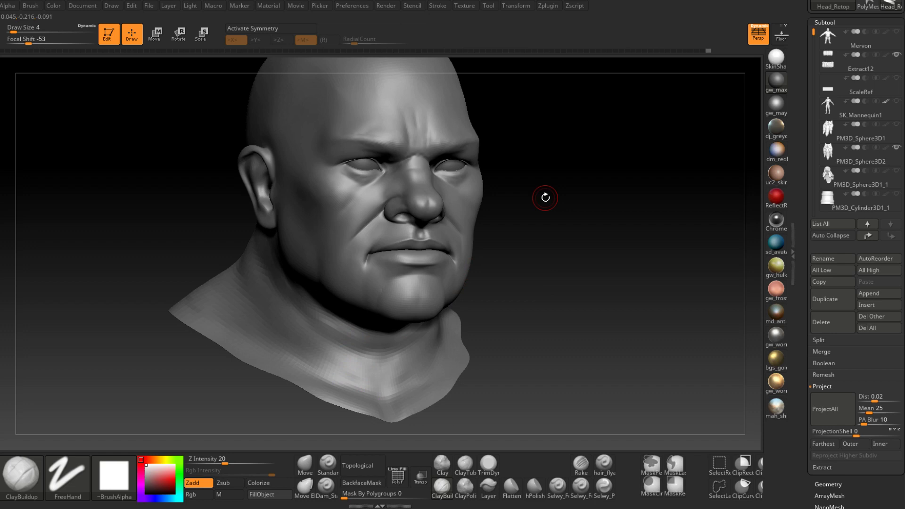
pyautogui.moveTo(545, 198); pyautogui.dragTo(409, 250, button='right')
pyautogui.rightClick(409, 250)
pyautogui.moveTo(406, 251); pyautogui.dragTo(403, 251)
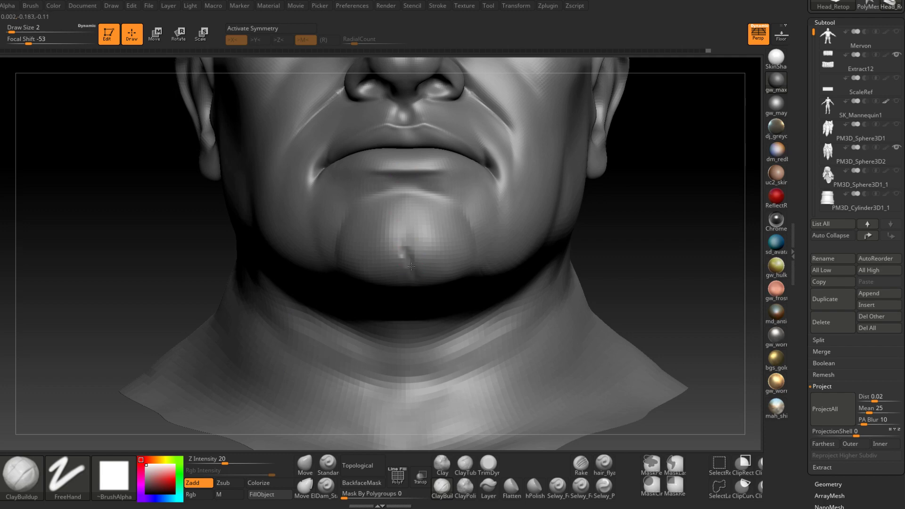
pyautogui.moveTo(408, 273)
pyautogui.mouseDown(button='right')
pyautogui.moveTo(403, 282)
pyautogui.moveTo(412, 258)
pyautogui.mouseUp(button='right')
# - Strengthen the forms around the chin cleft with ClayBuildup at draw size 4
pyautogui.rightClick(411, 258)
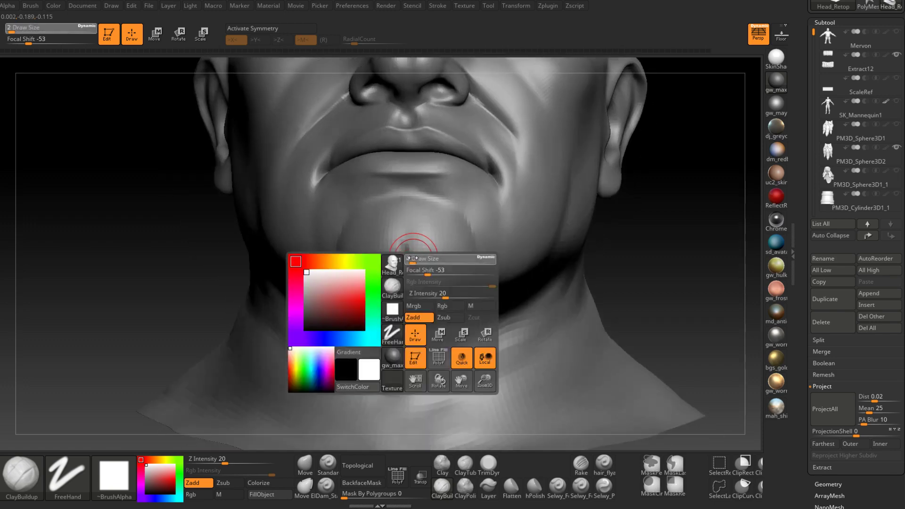
pyautogui.moveTo(412, 258); pyautogui.dragTo(415, 258)
pyautogui.moveTo(420, 238); pyautogui.dragTo(417, 230, button='right')
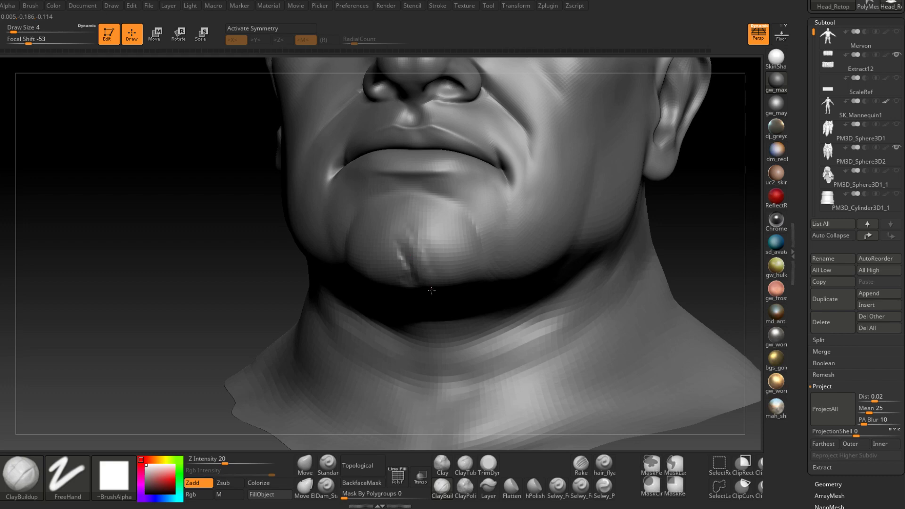
pyautogui.moveTo(390, 280); pyautogui.dragTo(411, 264, button='right')
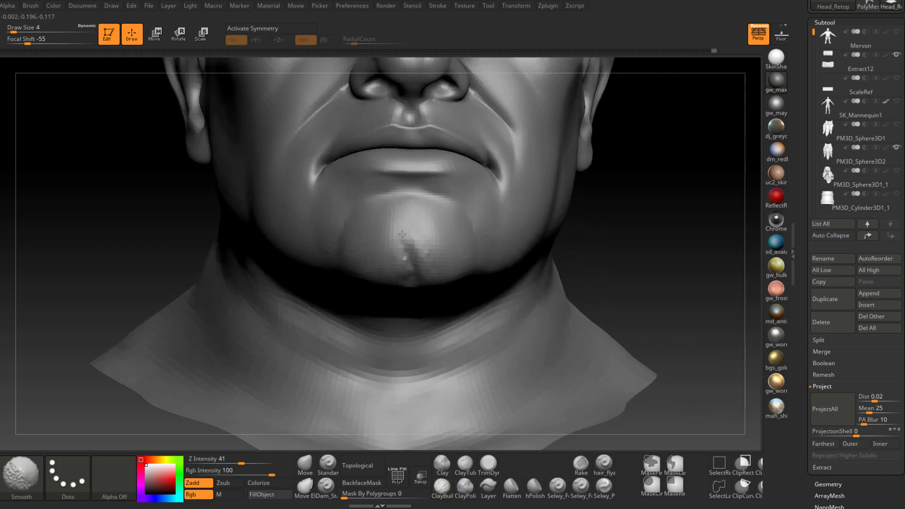
# - Soften the chin cleft, then fill out the chin's front with ClayBuildup at draw size 7 and smooth it
pyautogui.keyDown('shift'); pyautogui.moveTo(410, 249); pyautogui.dragTo(405, 235); pyautogui.keyUp('shift')
pyautogui.moveTo(412, 245)
pyautogui.mouseDown(button='right')
pyautogui.moveTo(415, 293)
pyautogui.moveTo(427, 264)
pyautogui.moveTo(411, 238)
pyautogui.mouseUp(button='right')
pyautogui.press('space')
pyautogui.moveTo(411, 239); pyautogui.dragTo(427, 232)
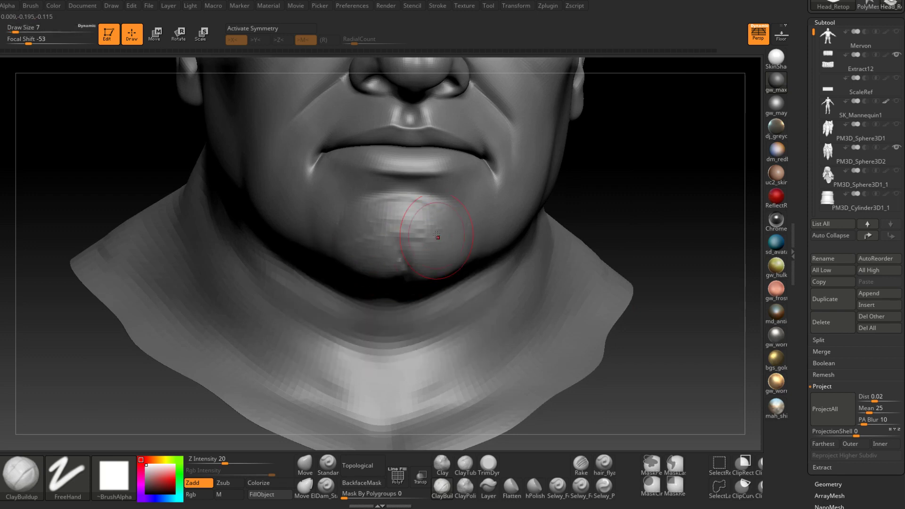
pyautogui.moveTo(446, 256)
pyautogui.keyDown('shift'); pyautogui.mouseDown()
pyautogui.moveTo(423, 228)
pyautogui.moveTo(377, 259)
pyautogui.mouseUp(); pyautogui.keyUp('shift')
pyautogui.moveTo(351, 278)
pyautogui.mouseDown(button='right')
pyautogui.moveTo(419, 278)
pyautogui.moveTo(364, 277)
pyautogui.moveTo(448, 419)
pyautogui.mouseUp(button='right')
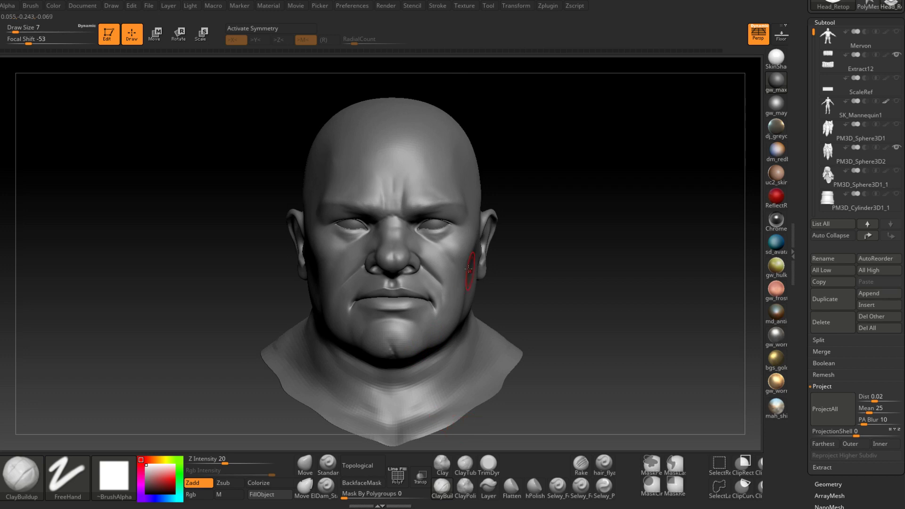
# - Drop two subdivision levels and mask the mouth and chin area, leaving the cheeks unmasked
pyautogui.moveTo(497, 265)
pyautogui.mouseDown(button='right')
pyautogui.moveTo(461, 262)
pyautogui.moveTo(419, 306)
pyautogui.mouseUp(button='right')
pyautogui.hotkey('shift', 'd')
pyautogui.hotkey('shift', 'd')
pyautogui.click(307, 464)
pyautogui.moveTo(422, 305)
pyautogui.keyDown('ctrl'); pyautogui.mouseDown()
pyautogui.moveTo(408, 333)
pyautogui.moveTo(433, 272)
pyautogui.moveTo(370, 275)
pyautogui.moveTo(402, 285)
pyautogui.mouseUp(); pyautogui.keyUp('ctrl')
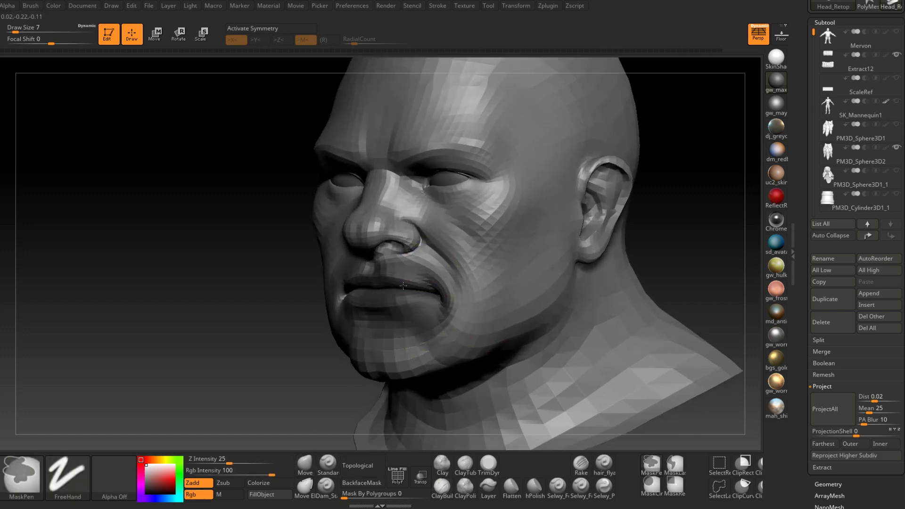
pyautogui.keyDown('ctrl'); pyautogui.click(680, 219); pyautogui.keyUp('ctrl')
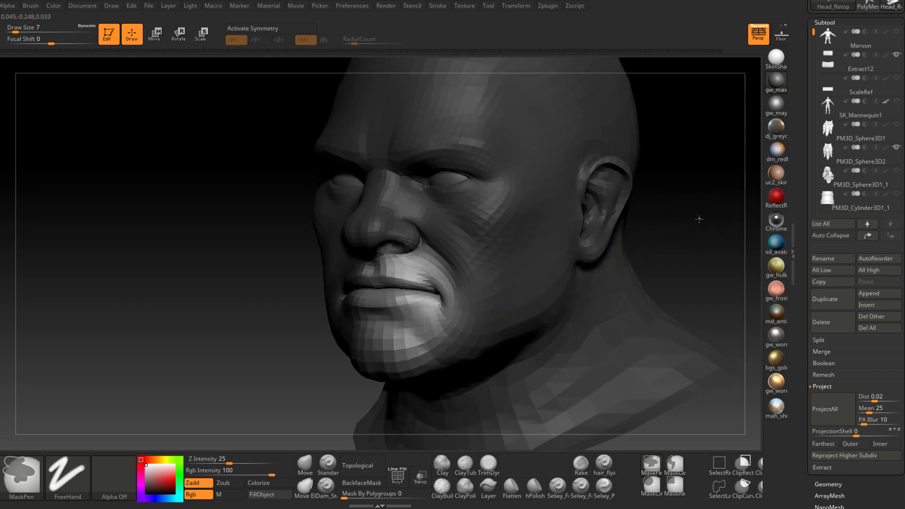
pyautogui.keyDown('ctrl'); pyautogui.moveTo(699, 219); pyautogui.dragTo(683, 231); pyautogui.keyUp('ctrl')
pyautogui.moveTo(523, 282); pyautogui.dragTo(487, 270, button='right')
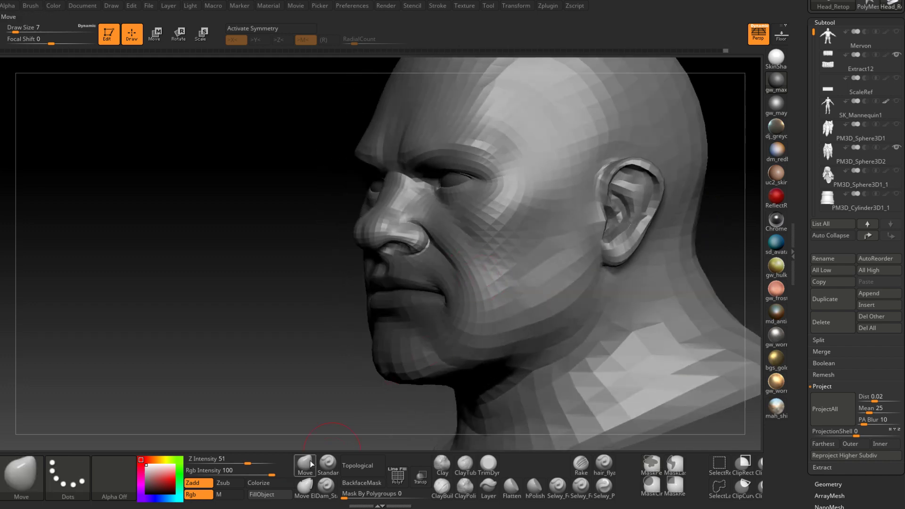
# - Reshape the cheek beside the mouth on the head's left side with the Move brush at draw size 13
pyautogui.moveTo(419, 294); pyautogui.dragTo(455, 275, button='right')
pyautogui.press('space')
pyautogui.moveTo(462, 267); pyautogui.dragTo(466, 268)
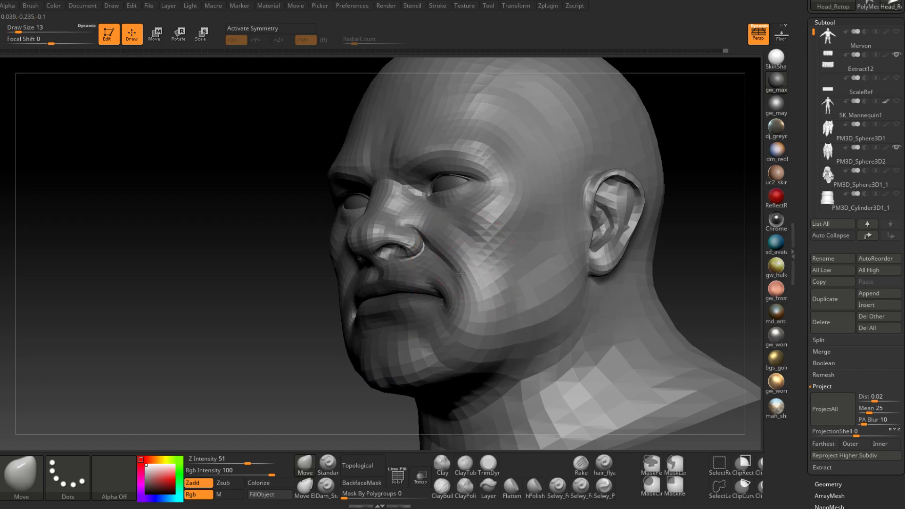
pyautogui.moveTo(461, 273)
pyautogui.mouseDown(button='right')
pyautogui.moveTo(498, 268)
pyautogui.moveTo(446, 265)
pyautogui.moveTo(452, 279)
pyautogui.moveTo(466, 263)
pyautogui.moveTo(441, 265)
pyautogui.moveTo(469, 278)
pyautogui.moveTo(443, 284)
pyautogui.mouseUp(button='right')
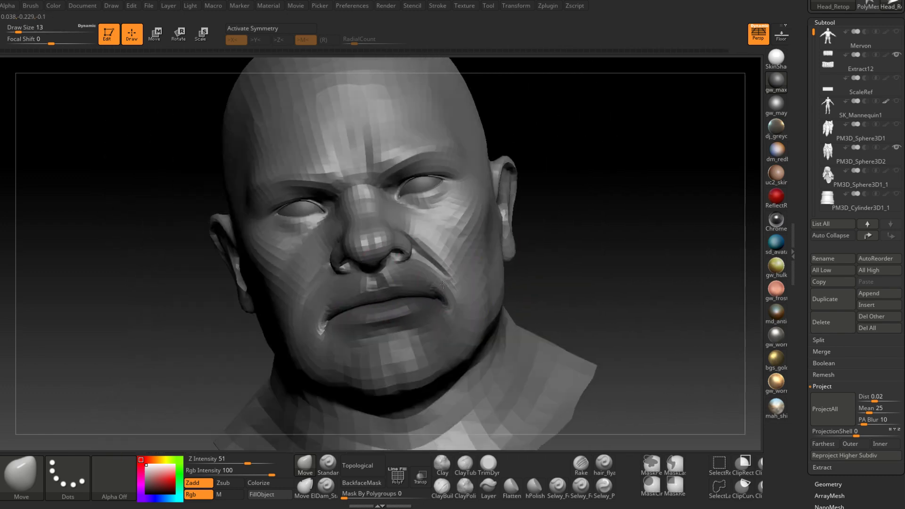
# - Set the draw size to 11 and refine the mask around the lips and the mouth corner on the head's right side
pyautogui.moveTo(374, 319); pyautogui.dragTo(362, 319, button='right')
pyautogui.press('space')
pyautogui.moveTo(366, 313); pyautogui.dragTo(330, 323)
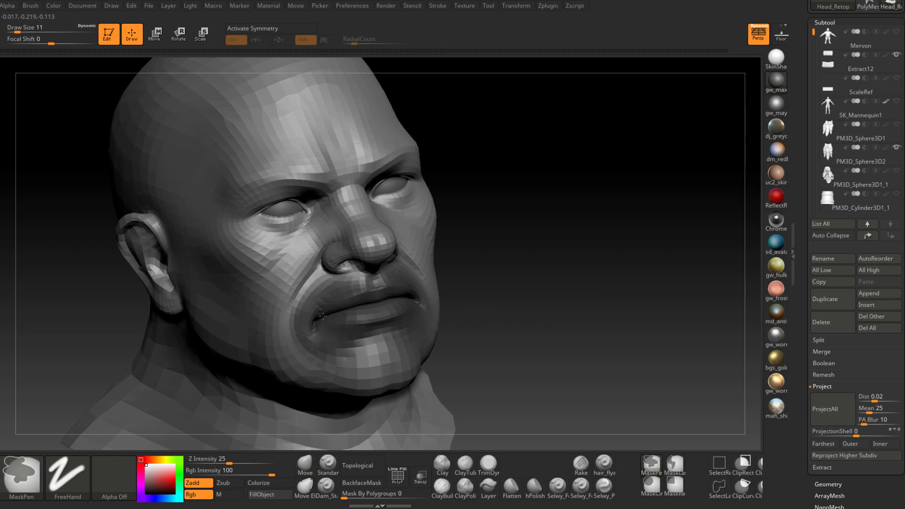
pyautogui.keyDown('ctrl'); pyautogui.click(362, 321); pyautogui.keyUp('ctrl')
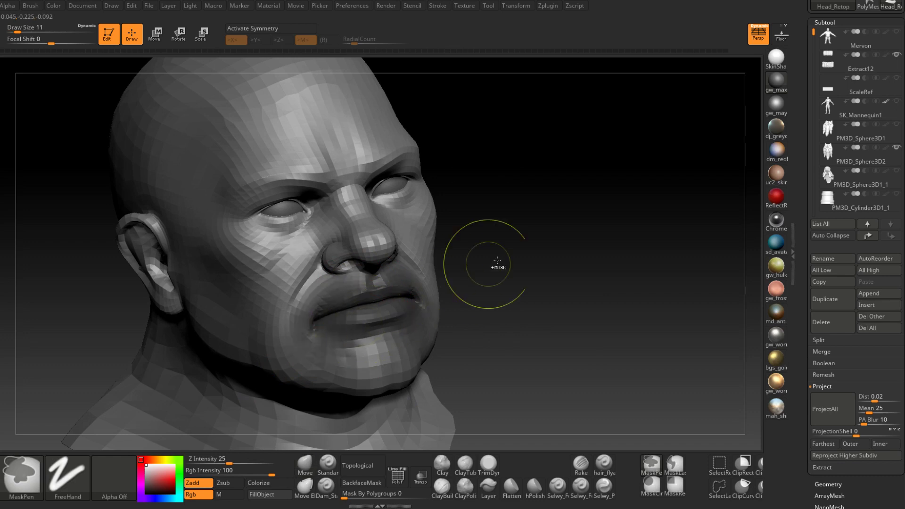
pyautogui.keyDown('ctrl'); pyautogui.click(479, 269); pyautogui.keyUp('ctrl')
pyautogui.keyDown('ctrl'); pyautogui.click(490, 264); pyautogui.keyUp('ctrl')
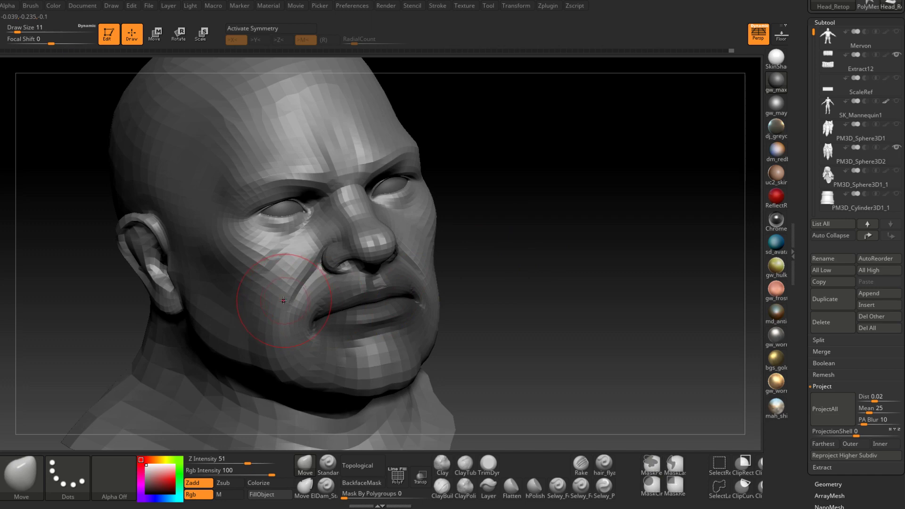
# - Reshape the right cheek along the nasolabial fold with the Move brush at draw size 14
pyautogui.moveTo(283, 300); pyautogui.dragTo(288, 307, button='right')
pyautogui.press('space')
pyautogui.moveTo(288, 305); pyautogui.dragTo(290, 305)
pyautogui.moveTo(288, 306); pyautogui.dragTo(288, 306, button='right')
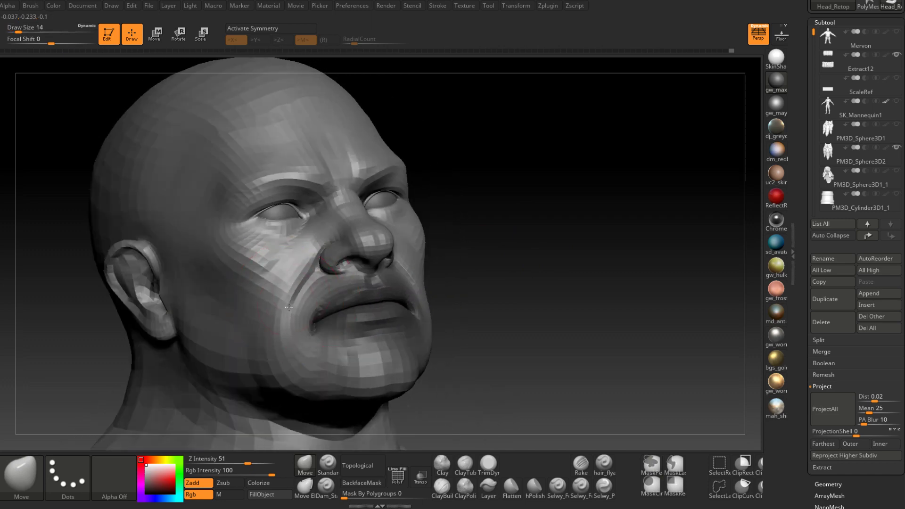
pyautogui.moveTo(289, 307); pyautogui.dragTo(294, 304)
pyautogui.moveTo(294, 304); pyautogui.dragTo(298, 302, button='right')
pyautogui.moveTo(293, 300); pyautogui.dragTo(298, 302)
# - Adjust the right mouth corner and adjoining cheek with the Move brush at draw sizes 8 and 11
pyautogui.moveTo(298, 306)
pyautogui.mouseDown(button='right')
pyautogui.moveTo(294, 322)
pyautogui.moveTo(309, 297)
pyautogui.mouseUp(button='right')
pyautogui.press('space')
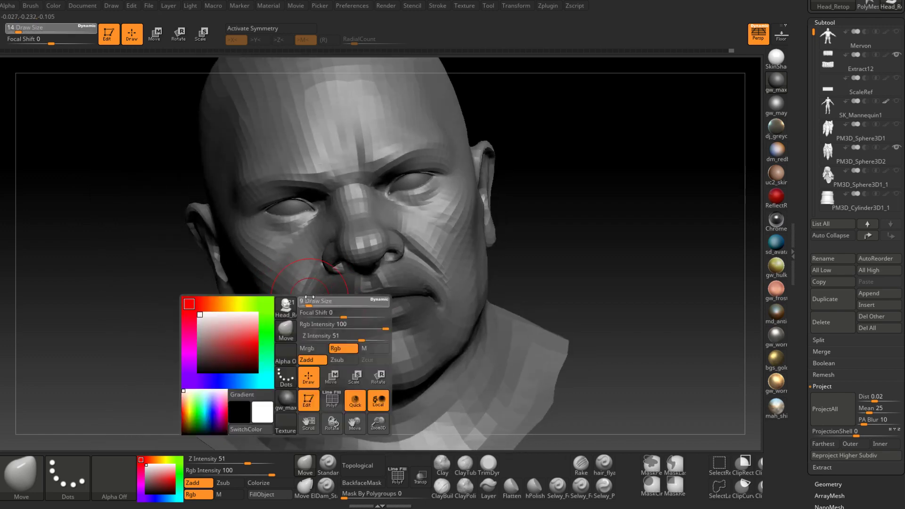
pyautogui.moveTo(310, 298); pyautogui.dragTo(308, 297)
pyautogui.moveTo(310, 302)
pyautogui.mouseDown(button='right')
pyautogui.moveTo(296, 314)
pyautogui.moveTo(309, 330)
pyautogui.moveTo(325, 328)
pyautogui.moveTo(313, 325)
pyautogui.moveTo(323, 309)
pyautogui.mouseUp(button='right')
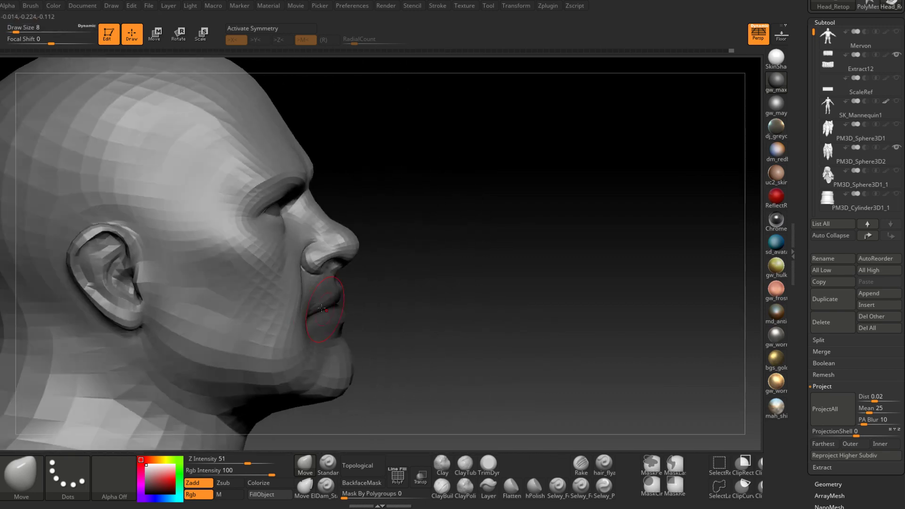
pyautogui.press('space')
pyautogui.moveTo(295, 298); pyautogui.dragTo(301, 298)
pyautogui.moveTo(297, 298)
pyautogui.mouseDown(button='right')
pyautogui.moveTo(498, 267)
pyautogui.moveTo(469, 319)
pyautogui.moveTo(463, 301)
pyautogui.mouseUp(button='right')
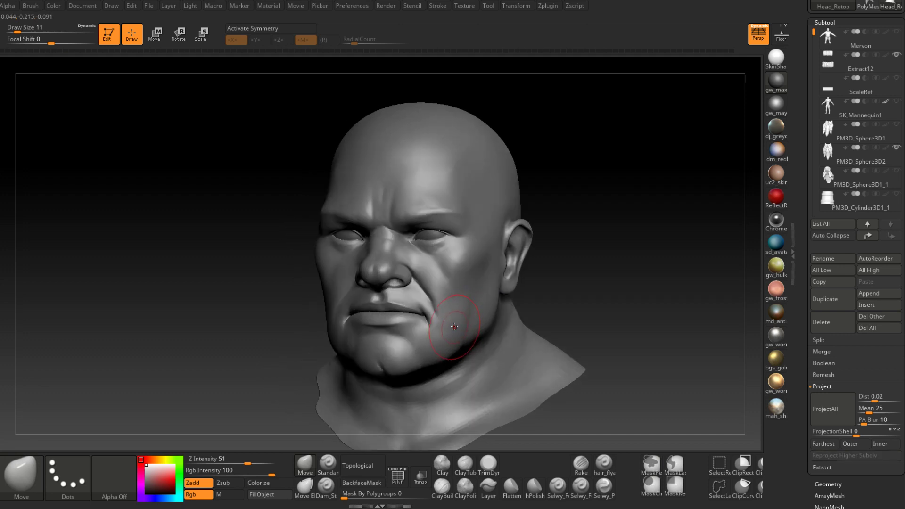
# - Work the crease beside the right nostril with ClayBuildup at draw size 4
pyautogui.moveTo(454, 327)
pyautogui.mouseDown(button='right')
pyautogui.moveTo(466, 325)
pyautogui.moveTo(356, 315)
pyautogui.moveTo(347, 297)
pyautogui.moveTo(467, 322)
pyautogui.moveTo(434, 405)
pyautogui.mouseUp(button='right')
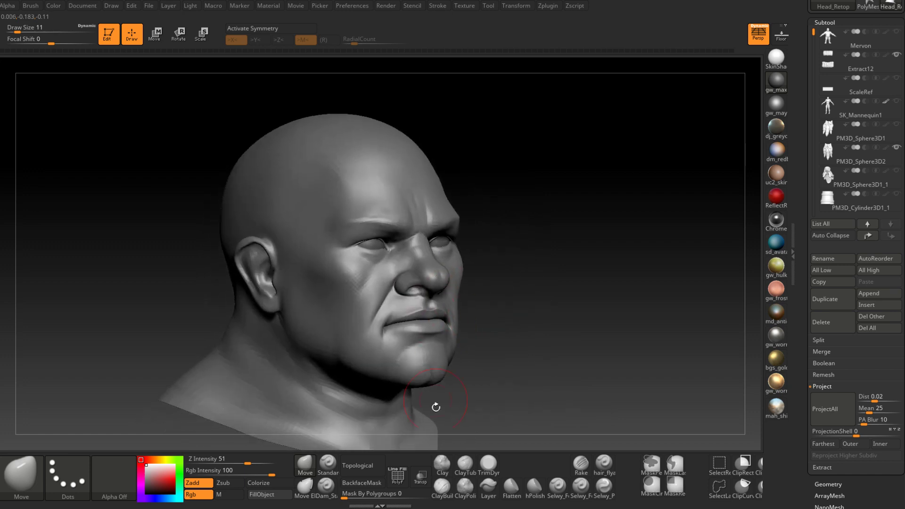
pyautogui.click(442, 488)
pyautogui.keyDown('ctrl'); pyautogui.moveTo(416, 265); pyautogui.dragTo(421, 304, button='right'); pyautogui.keyUp('ctrl')
pyautogui.press('space')
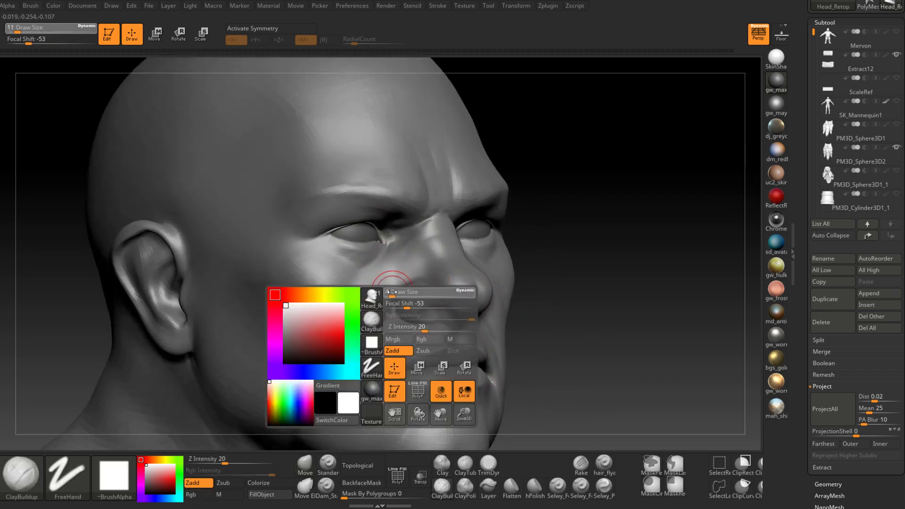
pyautogui.moveTo(395, 292); pyautogui.dragTo(392, 292)
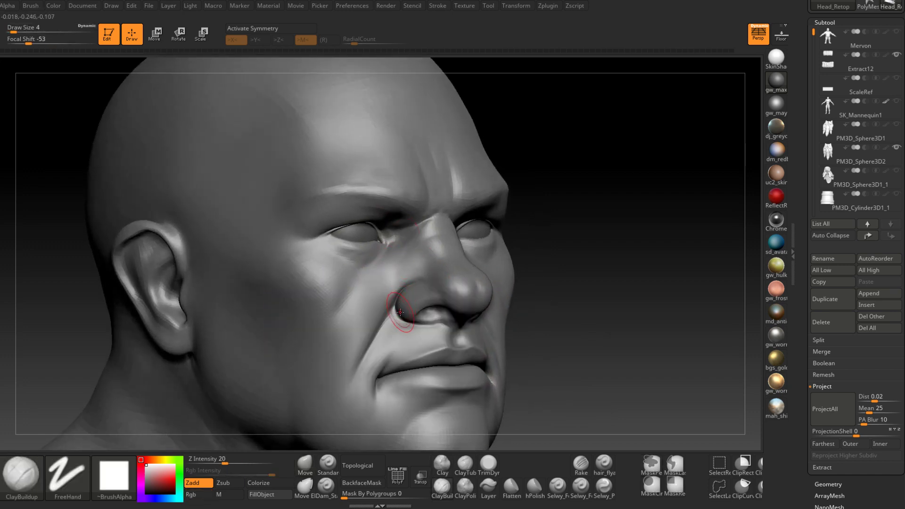
pyautogui.moveTo(470, 280); pyautogui.dragTo(460, 303, button='right')
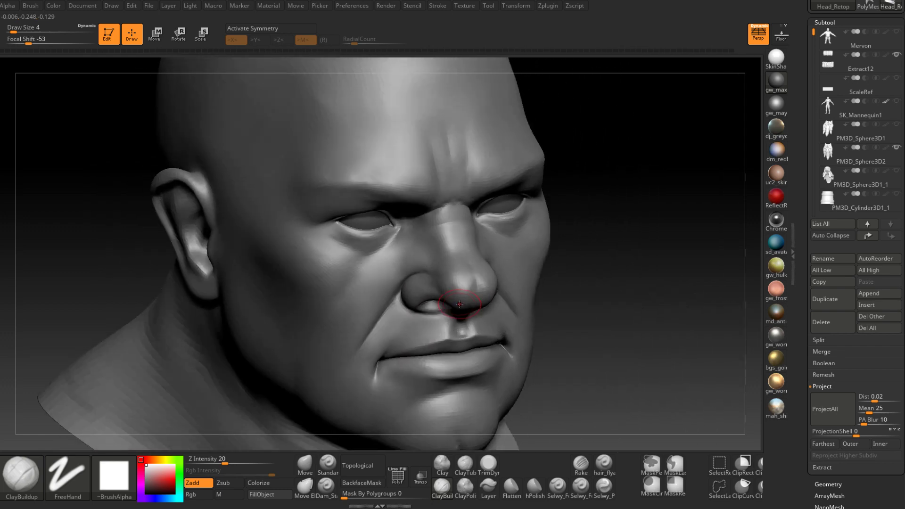
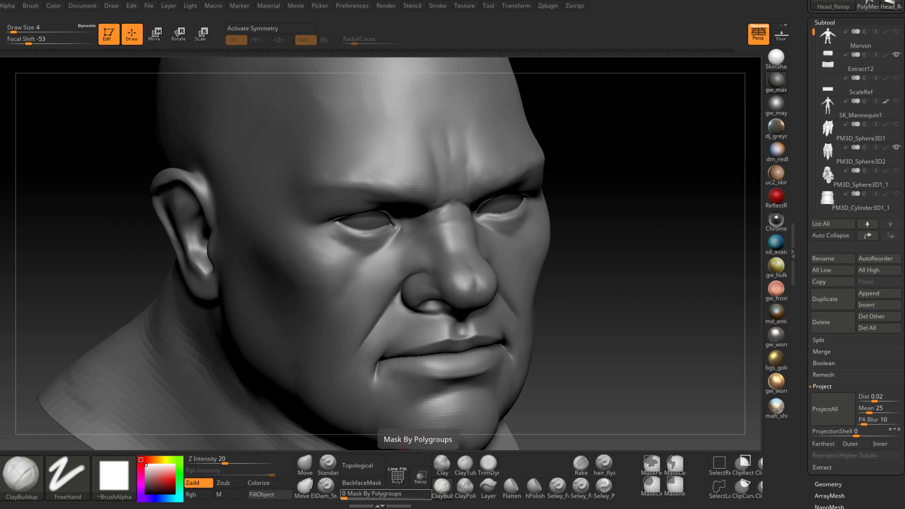
# - Refine the forms below the eyes and along the nasolabial folds at draw size 4, smoothing the transitions
pyautogui.moveTo(429, 213)
pyautogui.mouseDown(button='right')
pyautogui.moveTo(443, 195)
pyautogui.moveTo(395, 226)
pyautogui.mouseUp(button='right')
pyautogui.moveTo(504, 263); pyautogui.dragTo(537, 257, button='right')
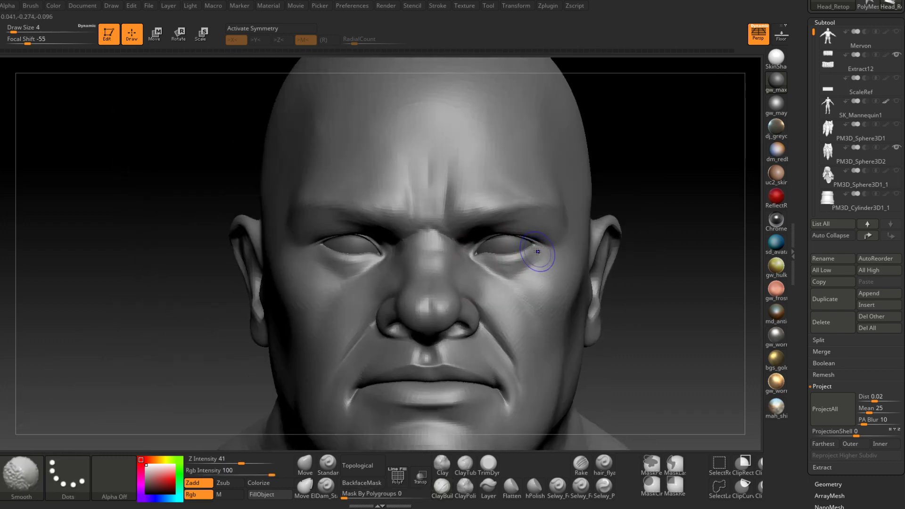
pyautogui.press('shift')
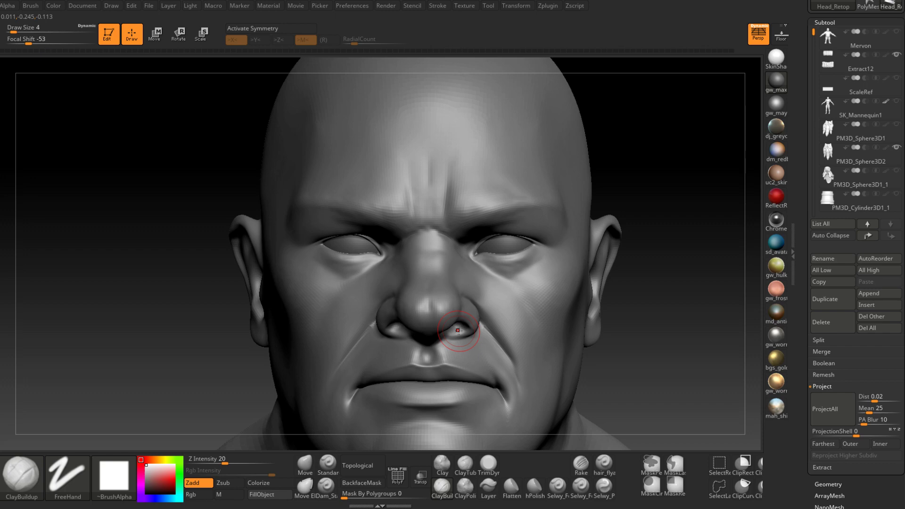
pyautogui.moveTo(458, 331); pyautogui.dragTo(418, 240, button='right')
pyautogui.moveTo(428, 307); pyautogui.dragTo(430, 202, button='right')
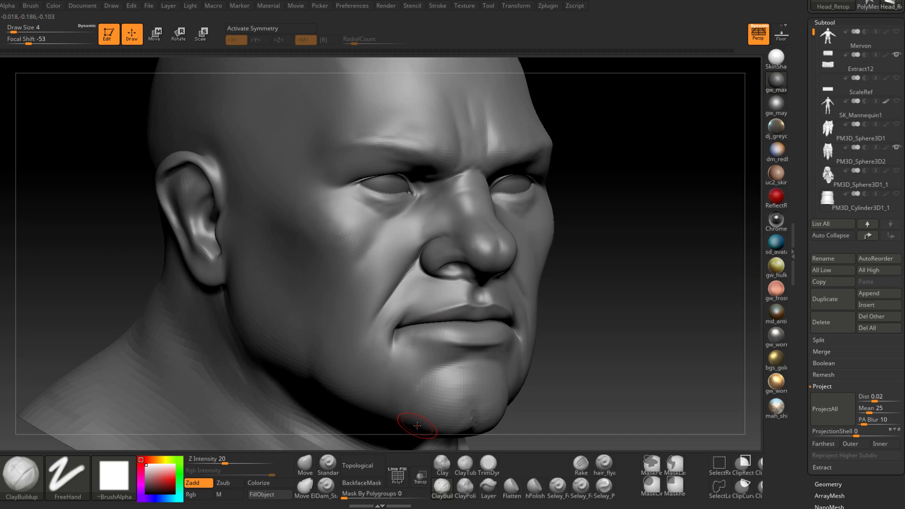
pyautogui.moveTo(466, 158); pyautogui.dragTo(495, 127, button='right')
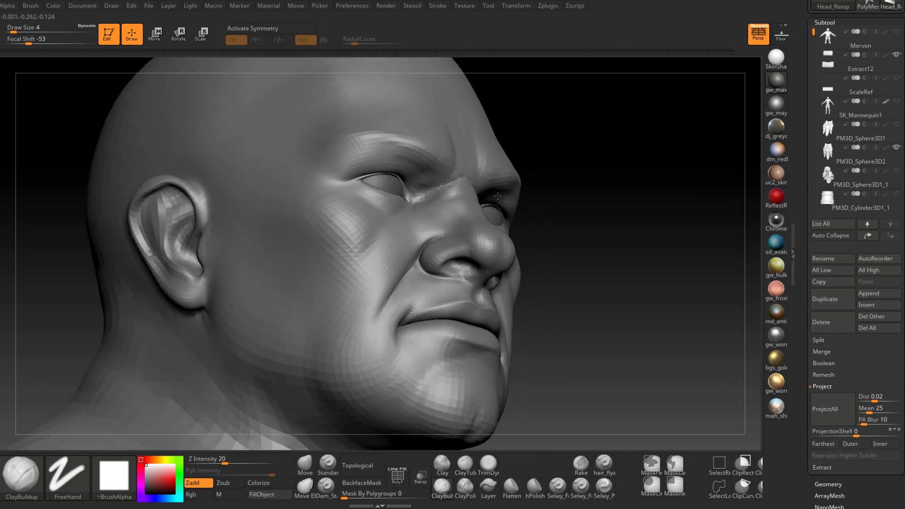
pyautogui.moveTo(525, 228)
pyautogui.mouseDown(button='right')
pyautogui.moveTo(491, 236)
pyautogui.moveTo(373, 323)
pyautogui.moveTo(440, 323)
pyautogui.mouseUp(button='right')
pyautogui.moveTo(463, 258)
pyautogui.mouseDown(button='right')
pyautogui.moveTo(501, 253)
pyautogui.moveTo(459, 238)
pyautogui.moveTo(454, 253)
pyautogui.moveTo(425, 259)
pyautogui.moveTo(440, 277)
pyautogui.mouseUp(button='right')
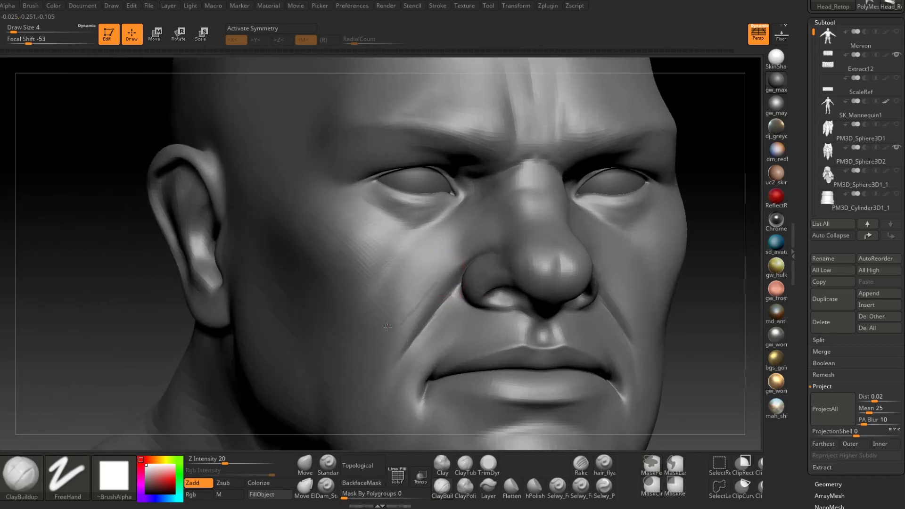
# - Build up the right cheek beside the nasolabial fold with ClayBuildup at draw size 6
pyautogui.moveTo(357, 341); pyautogui.dragTo(418, 267, button='right')
pyautogui.press('space')
pyautogui.moveTo(419, 266); pyautogui.dragTo(423, 267)
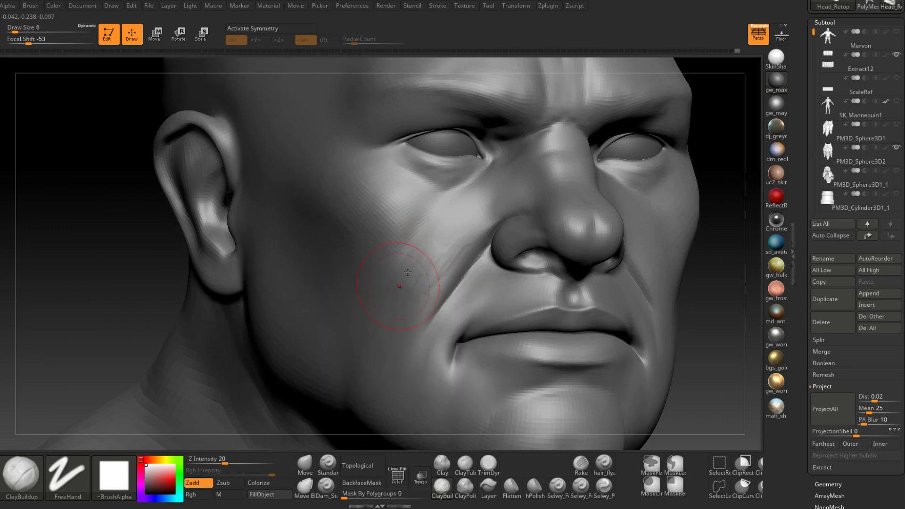
pyautogui.moveTo(401, 306); pyautogui.dragTo(424, 263, button='right')
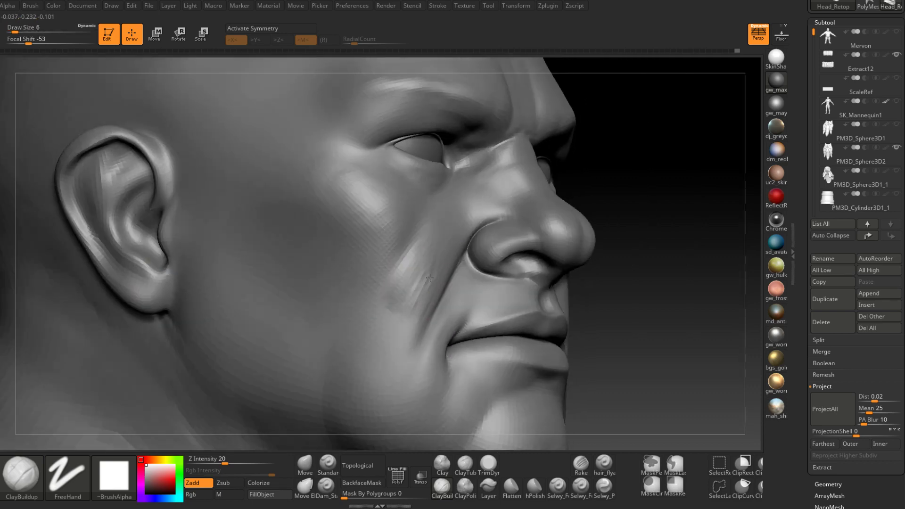
pyautogui.moveTo(457, 241); pyautogui.dragTo(373, 348, button='right')
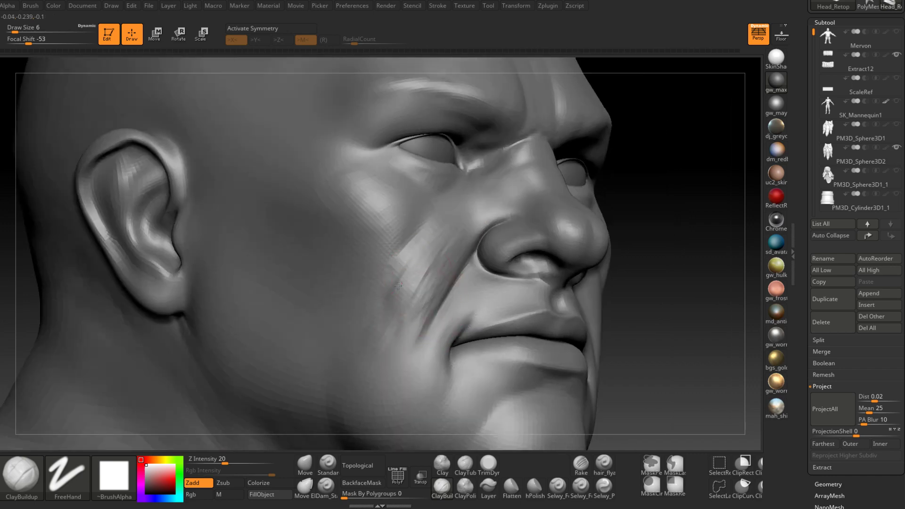
pyautogui.moveTo(407, 330); pyautogui.dragTo(409, 339)
pyautogui.moveTo(410, 319); pyautogui.dragTo(380, 309, button='right')
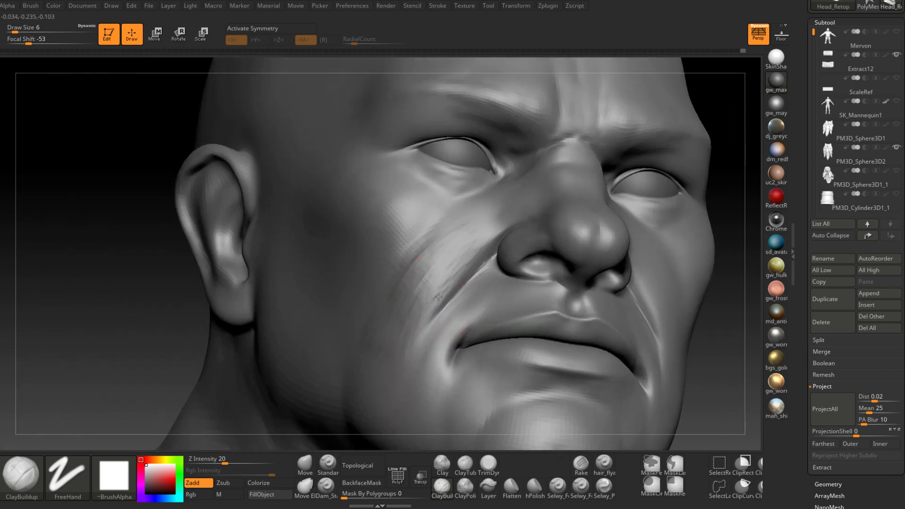
# - Fill the upper nasolabial fold beside the right nostril with ClayBuildup at draw size 3 and smooth the strokes
pyautogui.press('space')
pyautogui.moveTo(440, 297)
pyautogui.mouseDown()
pyautogui.moveTo(429, 308)
pyautogui.moveTo(480, 244)
pyautogui.mouseUp()
pyautogui.moveTo(483, 239); pyautogui.dragTo(492, 241, button='right')
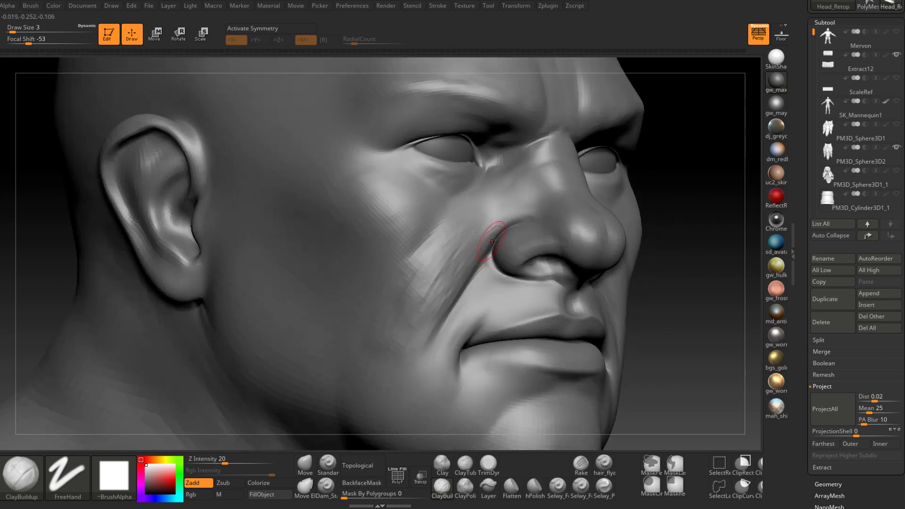
pyautogui.press('shift')
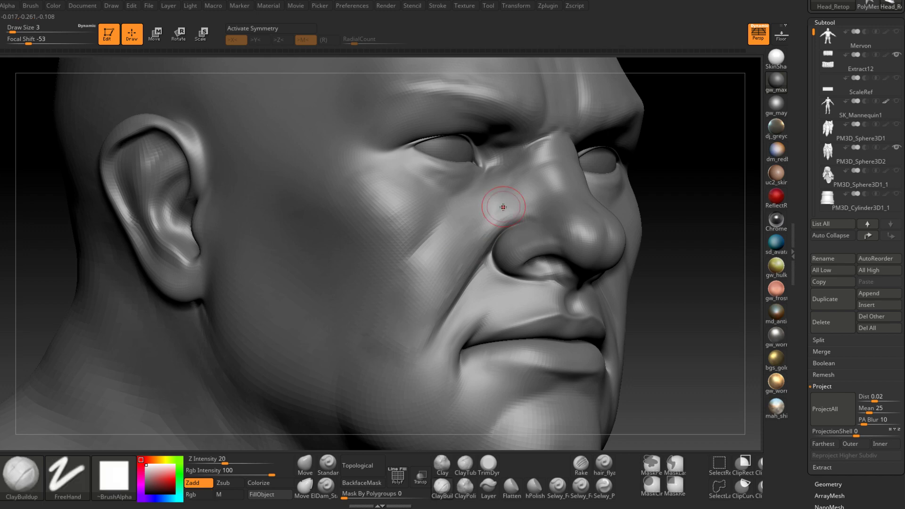
# - Smooth the right cheek and nasolabial fold so the built-up volume blends into the face
pyautogui.moveTo(502, 227)
pyautogui.mouseDown(button='right')
pyautogui.moveTo(499, 244)
pyautogui.moveTo(467, 256)
pyautogui.mouseUp(button='right')
pyautogui.moveTo(402, 341)
pyautogui.mouseDown(button='right')
pyautogui.moveTo(418, 340)
pyautogui.moveTo(468, 264)
pyautogui.moveTo(476, 307)
pyautogui.mouseUp(button='right')
pyautogui.press('ctrl')
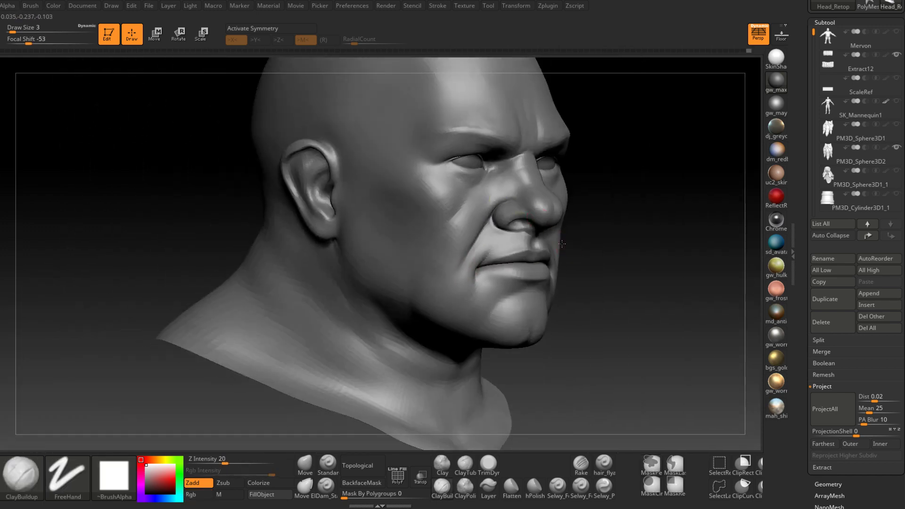
pyautogui.moveTo(608, 242)
pyautogui.mouseDown(button='right')
pyautogui.moveTo(528, 236)
pyautogui.moveTo(555, 261)
pyautogui.moveTo(420, 258)
pyautogui.mouseUp(button='right')
pyautogui.keyDown('shift'); pyautogui.moveTo(412, 252); pyautogui.dragTo(406, 267); pyautogui.keyUp('shift')
pyautogui.moveTo(408, 265); pyautogui.dragTo(432, 224, button='right')
pyautogui.keyDown('shift'); pyautogui.moveTo(437, 222); pyautogui.dragTo(418, 250); pyautogui.keyUp('shift')
pyautogui.moveTo(417, 249); pyautogui.dragTo(399, 279, button='right')
pyautogui.keyDown('shift'); pyautogui.moveTo(406, 257); pyautogui.dragTo(427, 229); pyautogui.keyUp('shift')
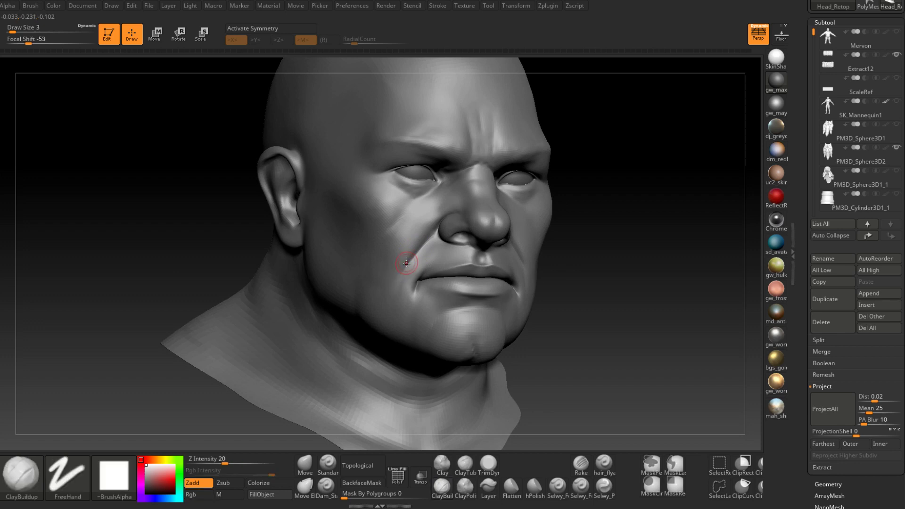
# - Build up the left cheek beside the nasolabial fold with ClayBuildup at draw size 5, then smooth it towards the nose
pyautogui.moveTo(436, 205)
pyautogui.mouseDown(button='right')
pyautogui.moveTo(529, 212)
pyautogui.moveTo(565, 247)
pyautogui.moveTo(469, 266)
pyautogui.moveTo(496, 241)
pyautogui.mouseUp(button='right')
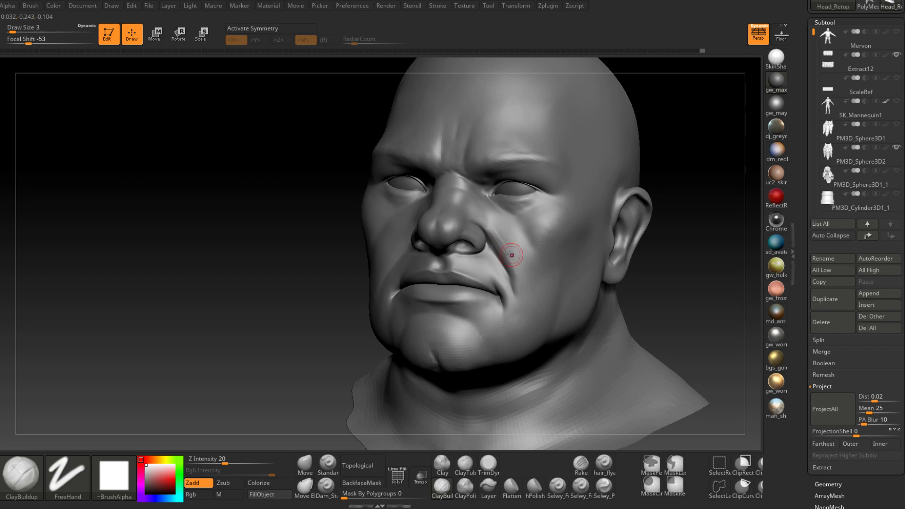
pyautogui.press('d')
pyautogui.press('space')
pyautogui.moveTo(498, 227); pyautogui.dragTo(502, 227)
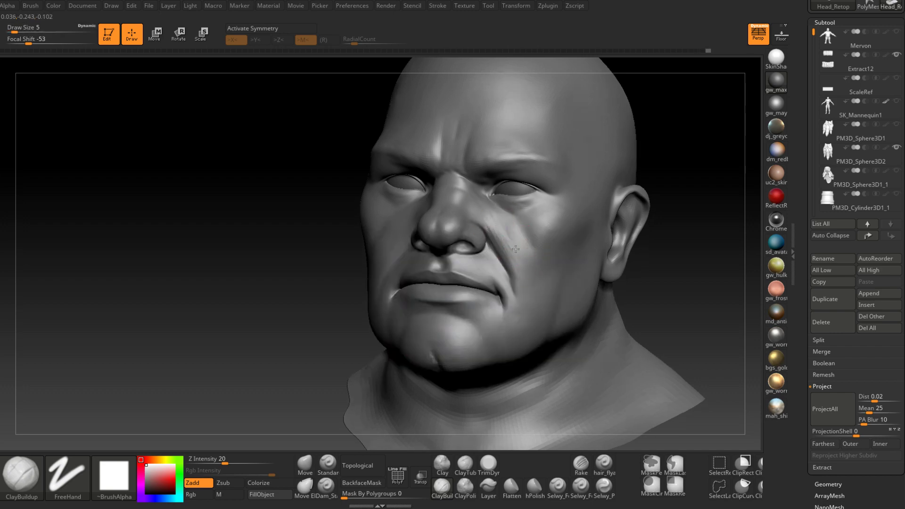
pyautogui.press('shift')
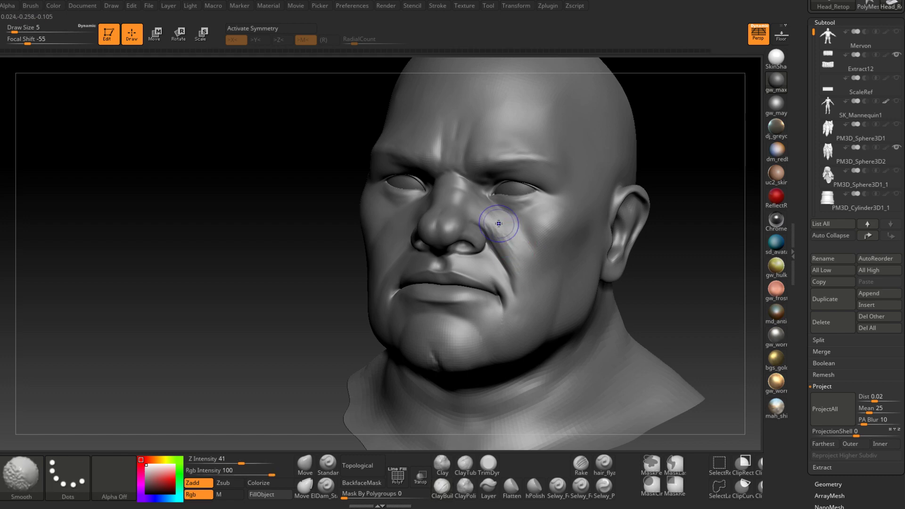
pyautogui.keyDown('shift'); pyautogui.moveTo(502, 232); pyautogui.dragTo(510, 226); pyautogui.keyUp('shift')
pyautogui.moveTo(519, 217)
pyautogui.mouseDown(button='right')
pyautogui.moveTo(529, 239)
pyautogui.moveTo(493, 227)
pyautogui.mouseUp(button='right')
pyautogui.keyDown('shift'); pyautogui.moveTo(491, 227); pyautogui.dragTo(503, 257); pyautogui.keyUp('shift')
pyautogui.moveTo(519, 253); pyautogui.dragTo(520, 264, button='right')
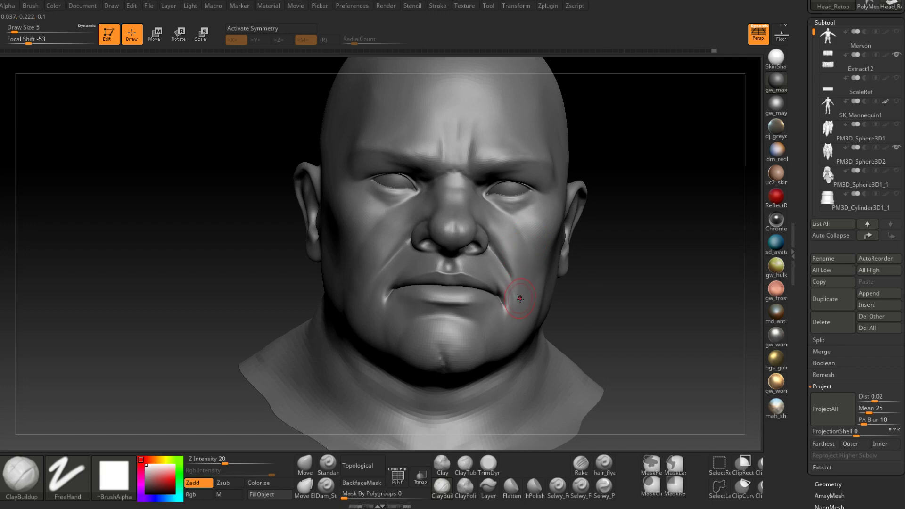
pyautogui.moveTo(521, 296); pyautogui.dragTo(577, 273, button='right')
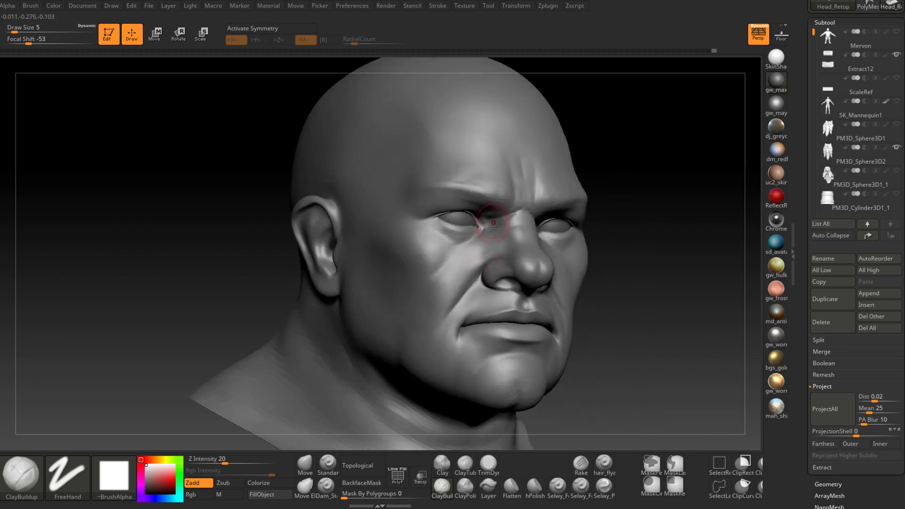
# - Sculpt the bag and fine wrinkles under the right eye with ClayBuildup at draw sizes 2 and 1
pyautogui.keyDown('ctrl'); pyautogui.moveTo(468, 241); pyautogui.dragTo(447, 251, button='right'); pyautogui.keyUp('ctrl')
pyautogui.press('space')
pyautogui.click(455, 251)
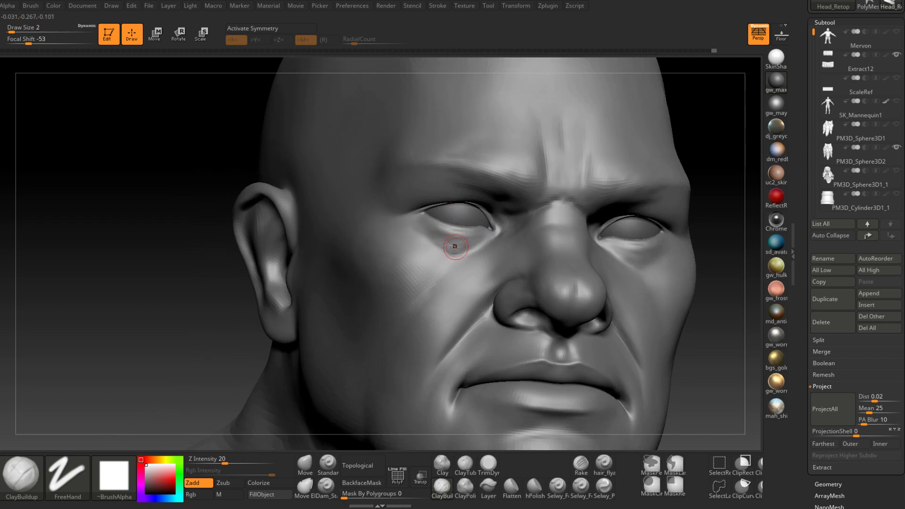
pyautogui.moveTo(445, 245); pyautogui.dragTo(469, 246)
pyautogui.moveTo(485, 237)
pyautogui.mouseDown(button='right')
pyautogui.moveTo(475, 235)
pyautogui.moveTo(492, 238)
pyautogui.mouseUp(button='right')
pyautogui.press('space')
pyautogui.moveTo(492, 238); pyautogui.dragTo(490, 239)
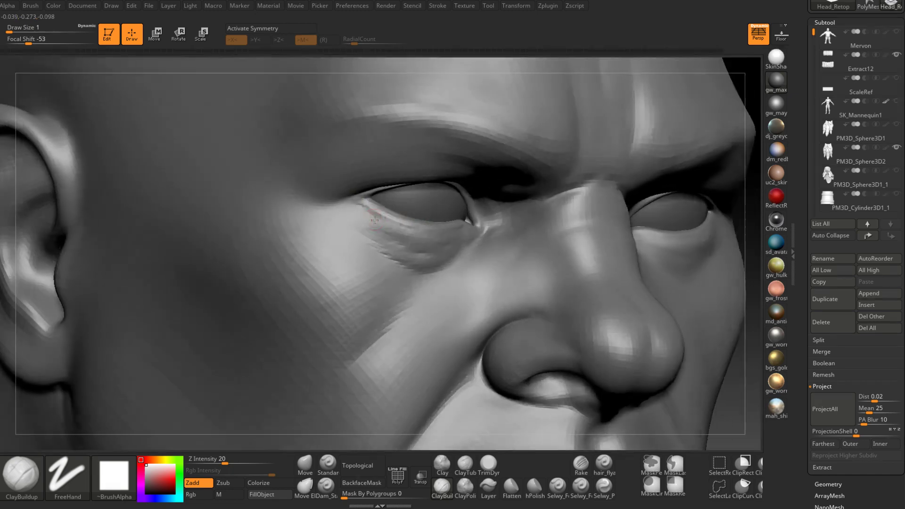
pyautogui.press('space')
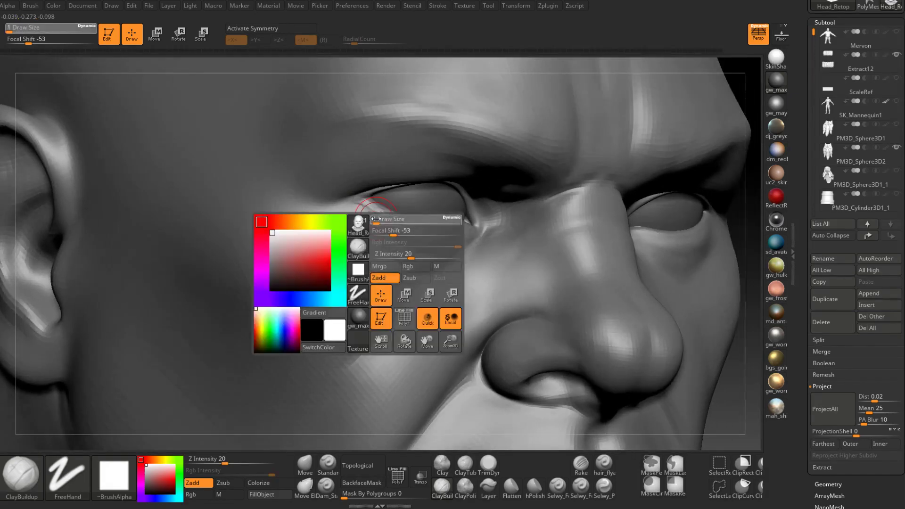
# - Sculpt fine wrinkles with ClayBuildup around the outer corner of the character's right eye and cheekbone, using draw sizes 2 and 4
pyautogui.moveTo(376, 219); pyautogui.dragTo(377, 219)
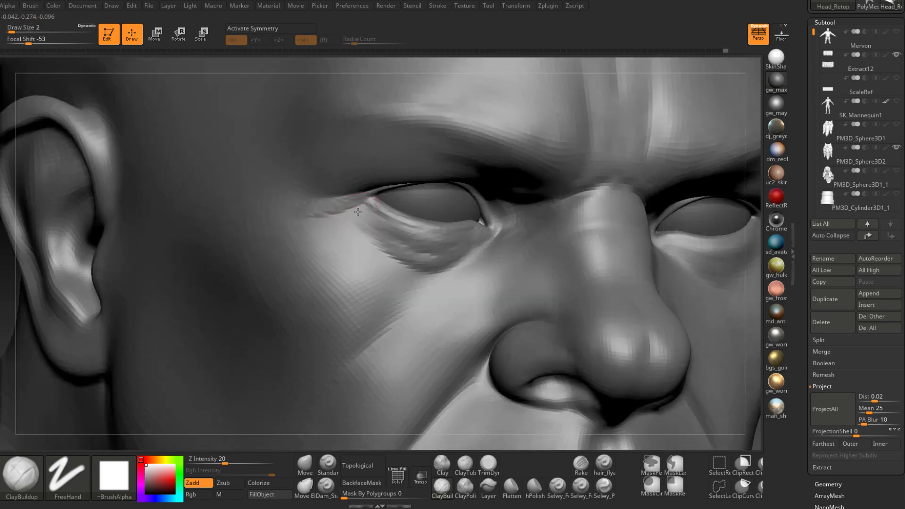
pyautogui.moveTo(358, 212)
pyautogui.mouseDown()
pyautogui.moveTo(334, 236)
pyautogui.moveTo(379, 228)
pyautogui.mouseUp()
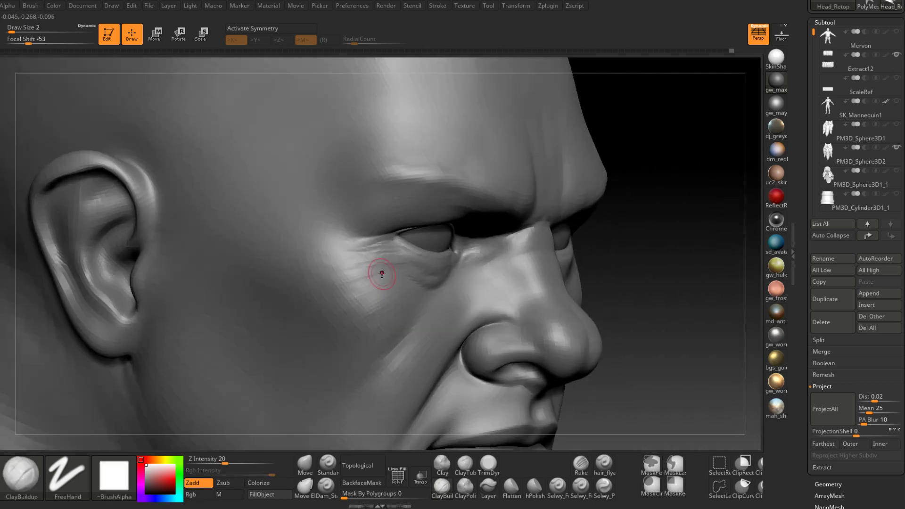
pyautogui.press('space')
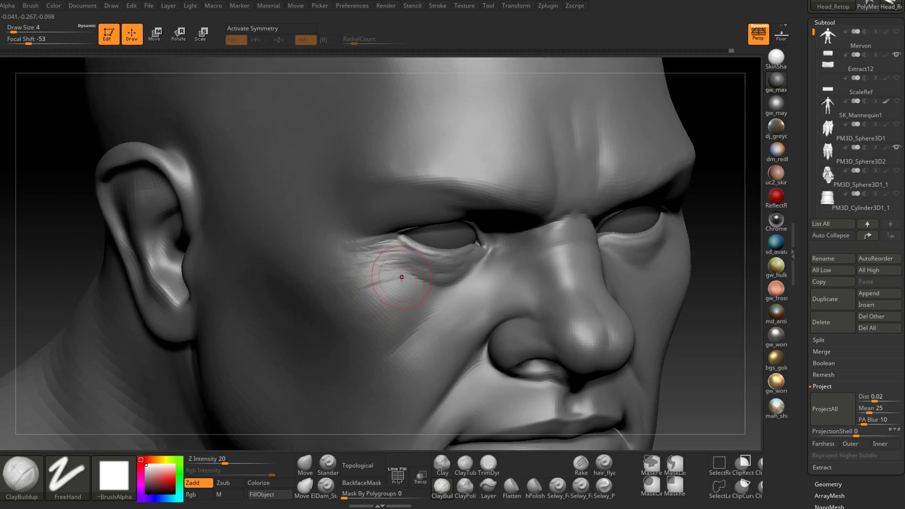
pyautogui.moveTo(379, 268)
pyautogui.mouseDown()
pyautogui.moveTo(383, 299)
pyautogui.moveTo(401, 314)
pyautogui.mouseUp()
pyautogui.moveTo(328, 269)
pyautogui.mouseDown()
pyautogui.moveTo(376, 266)
pyautogui.moveTo(367, 253)
pyautogui.mouseUp()
pyautogui.moveTo(330, 237)
pyautogui.mouseDown()
pyautogui.moveTo(363, 245)
pyautogui.moveTo(372, 274)
pyautogui.moveTo(363, 292)
pyautogui.moveTo(431, 306)
pyautogui.mouseUp()
pyautogui.press('shift')
# - Build up the lower lid rim of the character's left eye, reducing the ClayBuildup draw size to 1
pyautogui.moveTo(363, 245); pyautogui.dragTo(404, 259, button='right')
pyautogui.press('space')
pyautogui.moveTo(403, 260); pyautogui.dragTo(404, 260)
pyautogui.moveTo(474, 272); pyautogui.dragTo(455, 278, button='right')
pyautogui.keyDown('alt'); pyautogui.moveTo(597, 249); pyautogui.dragTo(490, 229, button='right'); pyautogui.keyUp('alt')
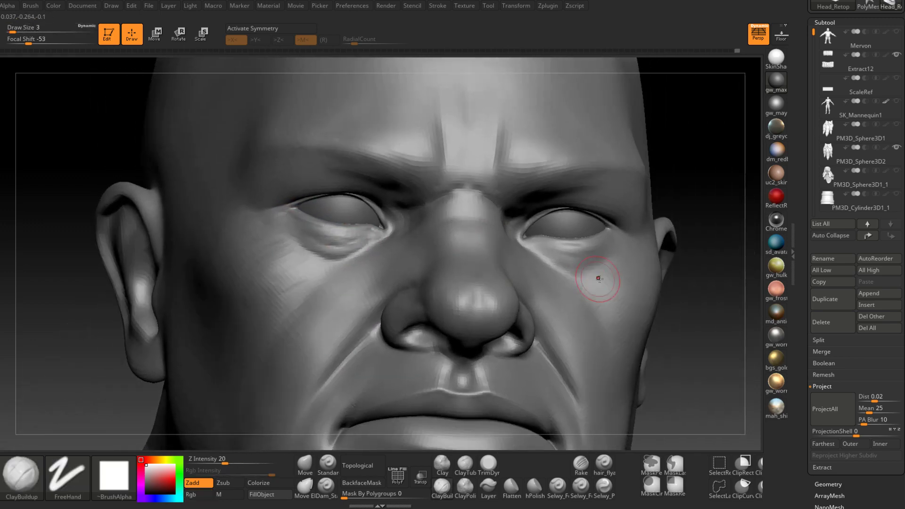
pyautogui.moveTo(598, 279); pyautogui.dragTo(586, 259, button='right')
pyautogui.press('space')
pyautogui.moveTo(583, 258); pyautogui.dragTo(581, 258)
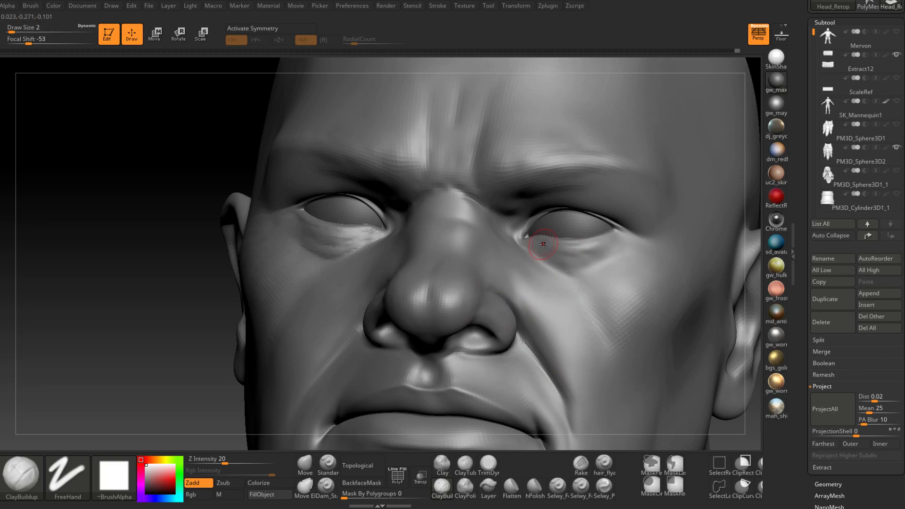
pyautogui.moveTo(543, 244)
pyautogui.keyDown('ctrl'); pyautogui.mouseDown(button='right')
pyautogui.moveTo(523, 257)
pyautogui.moveTo(542, 246)
pyautogui.mouseUp(button='right'); pyautogui.keyUp('ctrl')
pyautogui.press('space')
pyautogui.moveTo(541, 246); pyautogui.dragTo(612, 234)
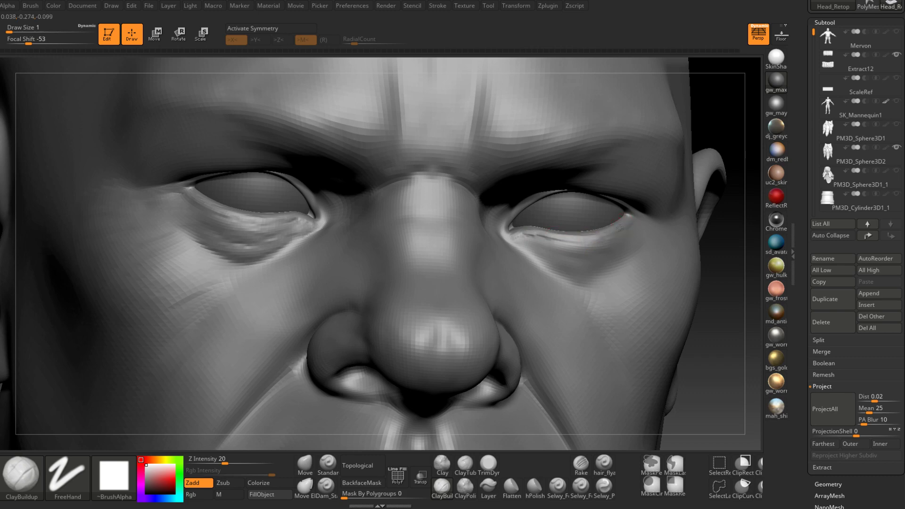
# - Extend the clay along the left eye's lower lid to its outer corner at draw size 1
pyautogui.moveTo(620, 237); pyautogui.dragTo(599, 245, button='right')
pyautogui.press('space')
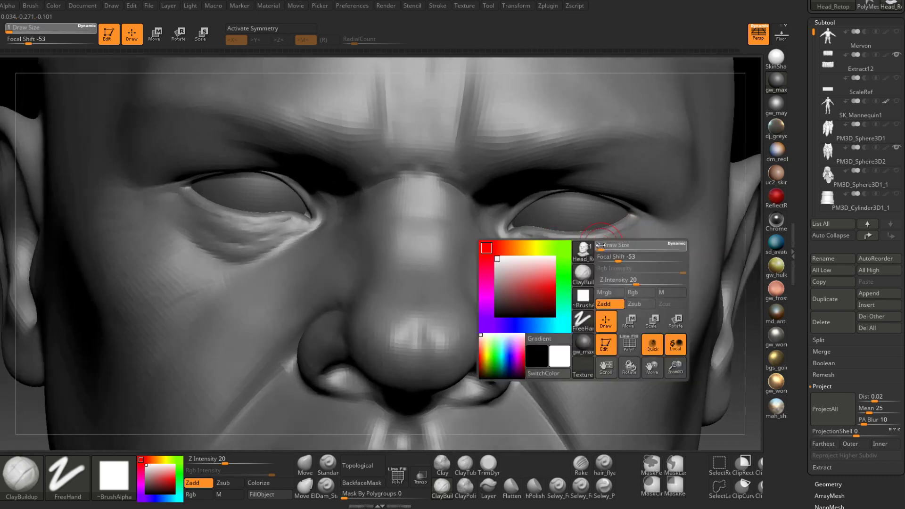
pyautogui.moveTo(601, 244); pyautogui.dragTo(564, 240)
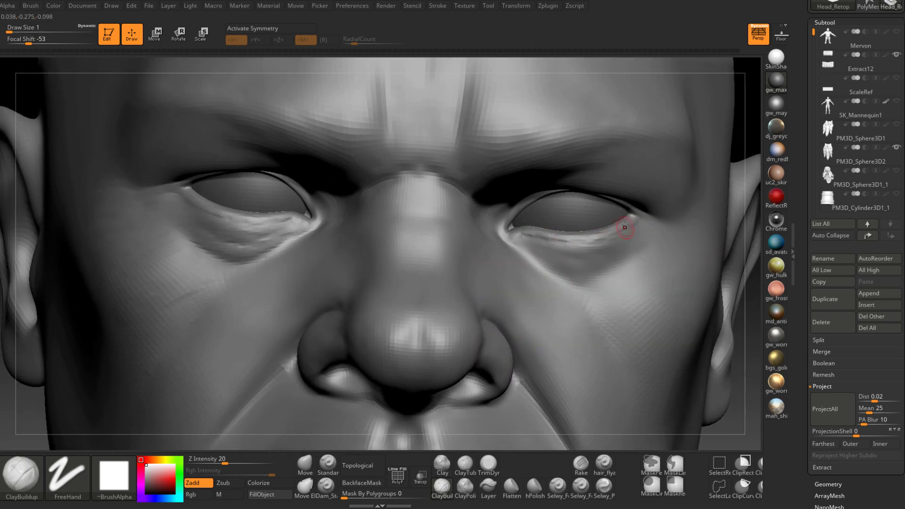
pyautogui.moveTo(624, 226); pyautogui.dragTo(639, 222)
# - Set the draw size to 2 and sculpt layered folds into the bag under the left eye
pyautogui.press('space')
pyautogui.moveTo(568, 248); pyautogui.dragTo(572, 249)
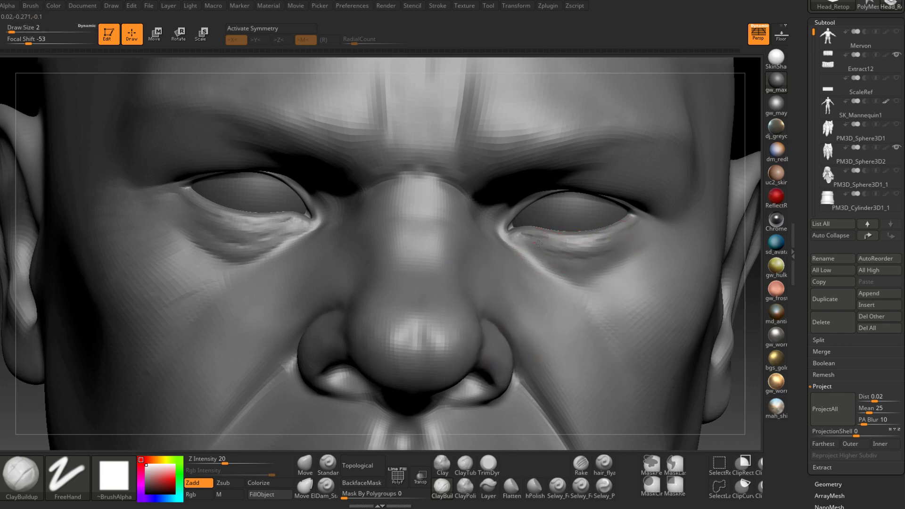
pyautogui.moveTo(570, 266); pyautogui.dragTo(630, 243)
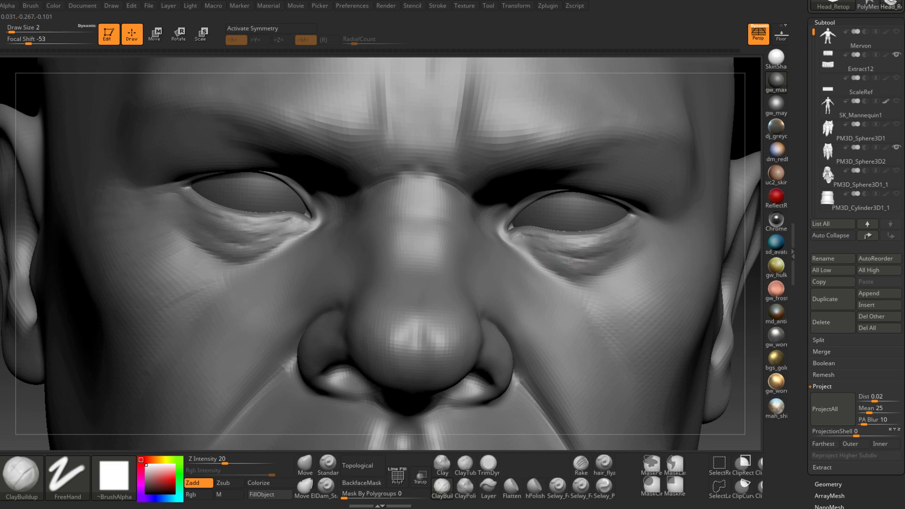
pyautogui.moveTo(520, 248); pyautogui.dragTo(640, 249)
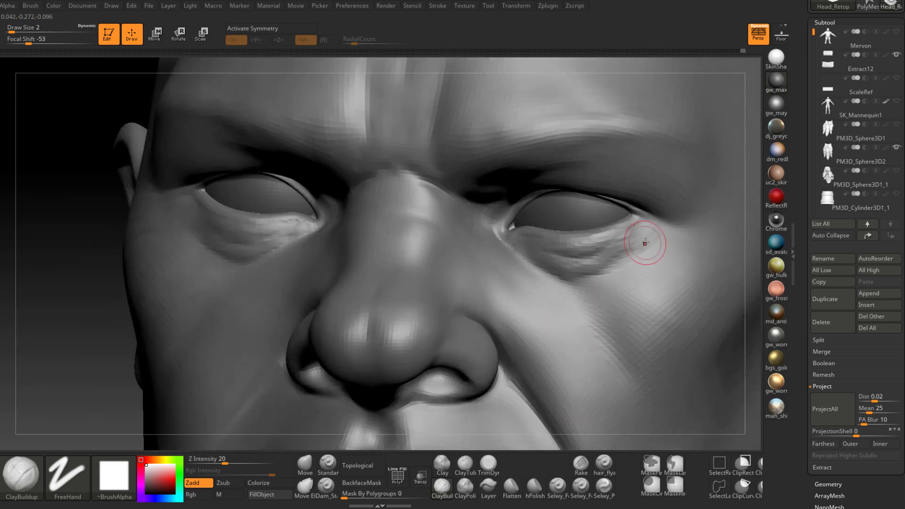
# - Sculpt crow's-feet at the left eye's outer corner at draw size 2 and cheekbone wrinkles below them at draw size 3
pyautogui.moveTo(638, 239)
pyautogui.mouseDown()
pyautogui.moveTo(683, 235)
pyautogui.moveTo(674, 231)
pyautogui.moveTo(710, 240)
pyautogui.mouseUp()
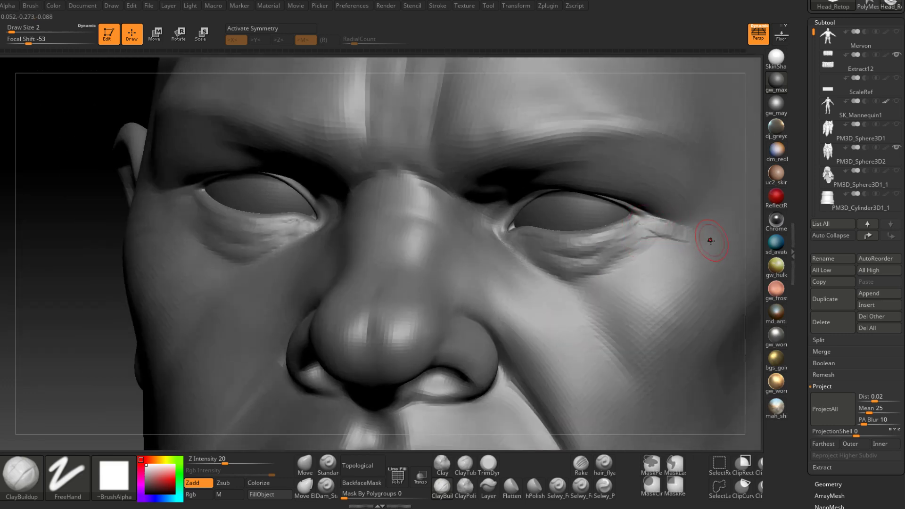
pyautogui.moveTo(639, 234); pyautogui.dragTo(686, 259)
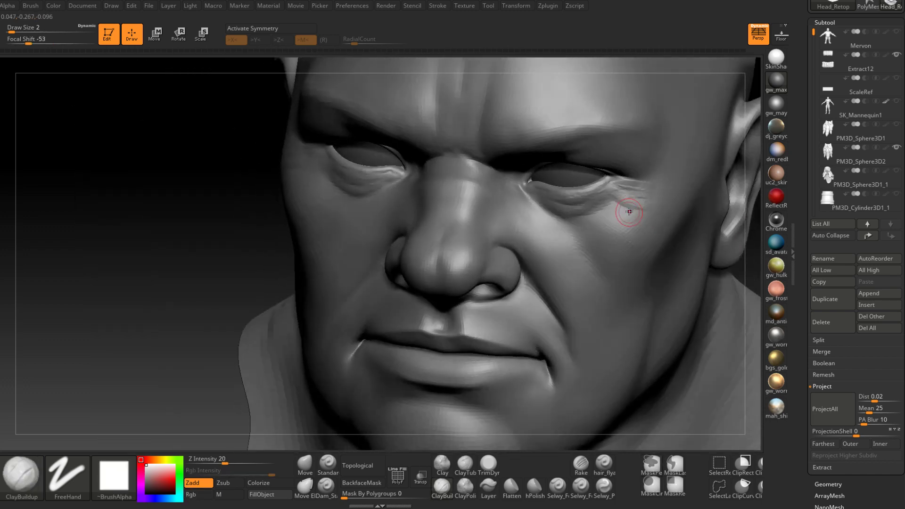
pyautogui.press('space')
pyautogui.moveTo(632, 206)
pyautogui.mouseDown()
pyautogui.moveTo(641, 192)
pyautogui.moveTo(624, 214)
pyautogui.moveTo(639, 226)
pyautogui.moveTo(620, 246)
pyautogui.mouseUp()
# - Smooth the crow's-feet and cheekbone wrinkles beside the left eye
pyautogui.press('shift')
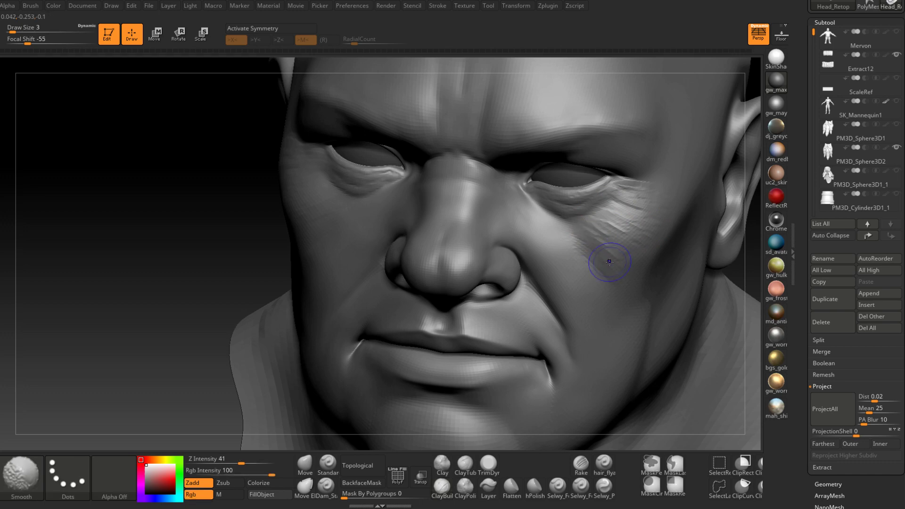
pyautogui.moveTo(626, 247); pyautogui.dragTo(647, 221, button='right')
pyautogui.keyDown('shift'); pyautogui.moveTo(629, 207); pyautogui.dragTo(643, 196); pyautogui.keyUp('shift')
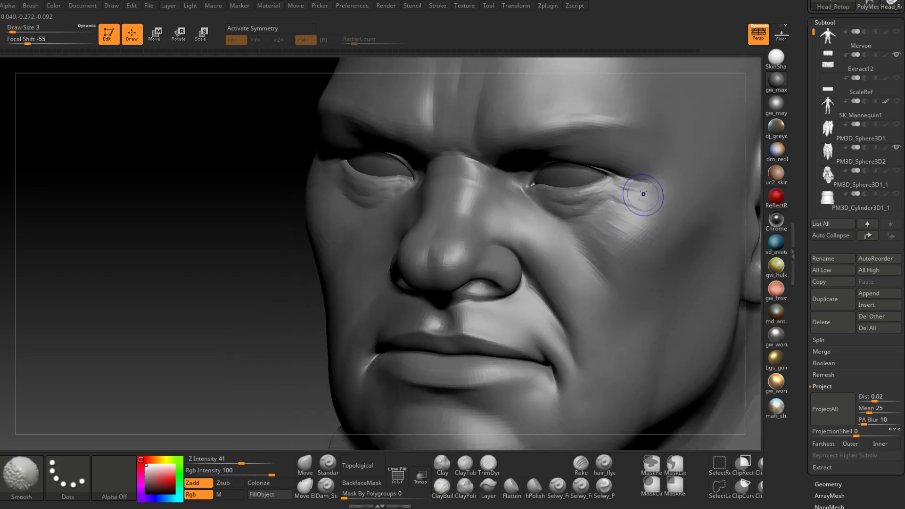
pyautogui.moveTo(643, 196); pyautogui.dragTo(561, 218, button='right')
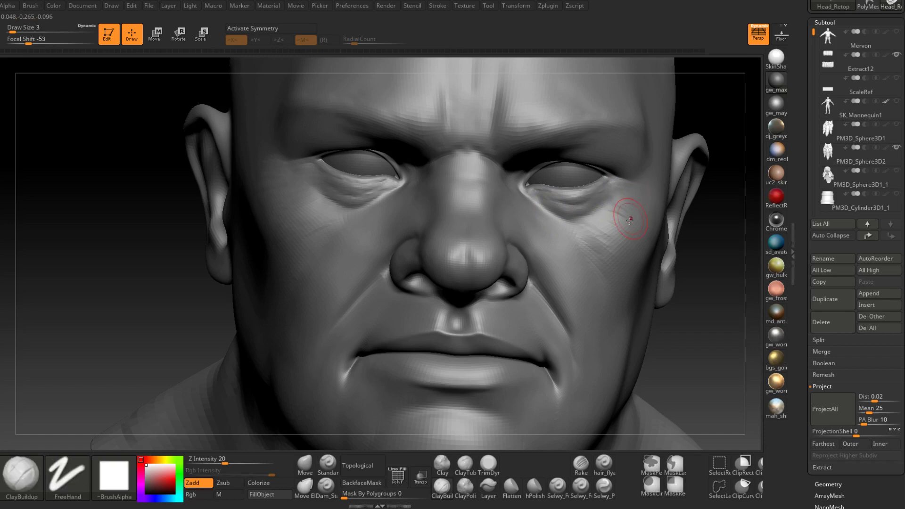
pyautogui.keyDown('ctrl'); pyautogui.moveTo(628, 212); pyautogui.dragTo(621, 220, button='right'); pyautogui.keyUp('ctrl')
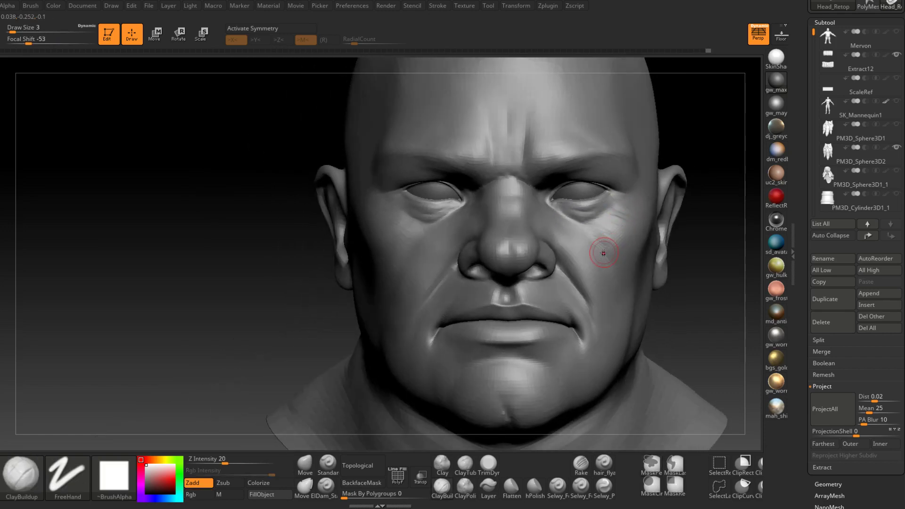
pyautogui.press('shift')
pyautogui.keyDown('shift'); pyautogui.moveTo(600, 228); pyautogui.dragTo(613, 242); pyautogui.keyUp('shift')
# - Build up the skin fold above the right upper eyelid with ClayBuildup at draw size 3
pyautogui.moveTo(588, 350)
pyautogui.mouseDown(button='right')
pyautogui.moveTo(589, 297)
pyautogui.moveTo(668, 319)
pyautogui.mouseUp(button='right')
pyautogui.moveTo(414, 212)
pyautogui.mouseDown(button='right')
pyautogui.moveTo(489, 206)
pyautogui.moveTo(462, 236)
pyautogui.mouseUp(button='right')
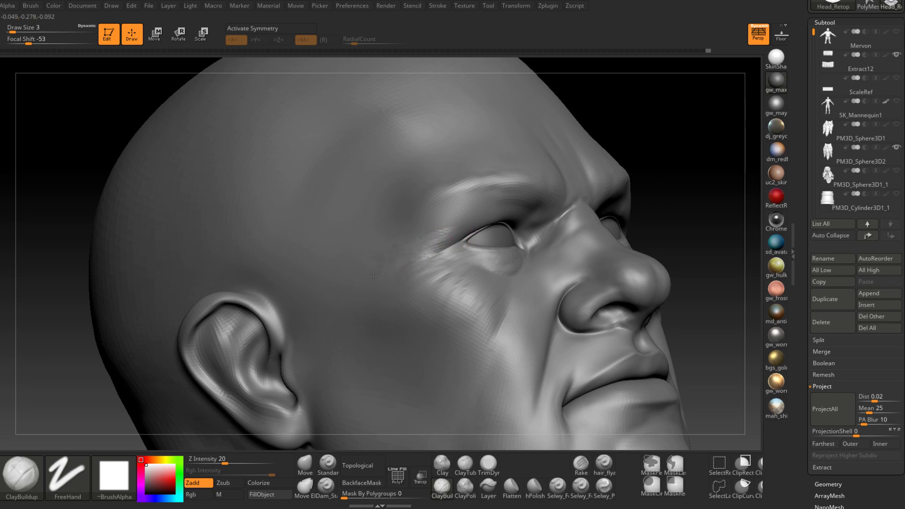
pyautogui.moveTo(491, 218); pyautogui.dragTo(502, 217, button='right')
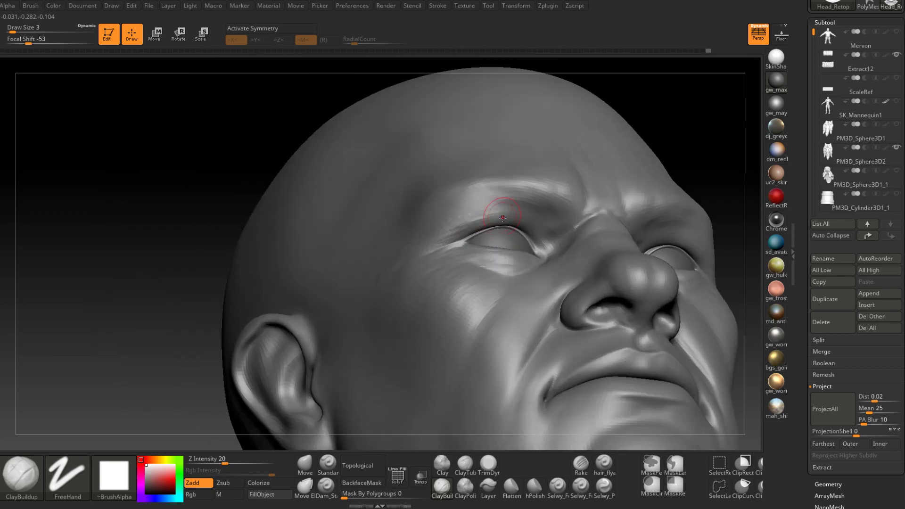
pyautogui.moveTo(487, 219)
pyautogui.mouseDown()
pyautogui.moveTo(515, 209)
pyautogui.moveTo(473, 219)
pyautogui.moveTo(494, 209)
pyautogui.moveTo(521, 220)
pyautogui.mouseUp()
pyautogui.moveTo(521, 221); pyautogui.dragTo(503, 223, button='right')
pyautogui.moveTo(501, 217); pyautogui.dragTo(470, 217)
pyautogui.moveTo(401, 231); pyautogui.dragTo(452, 227, button='right')
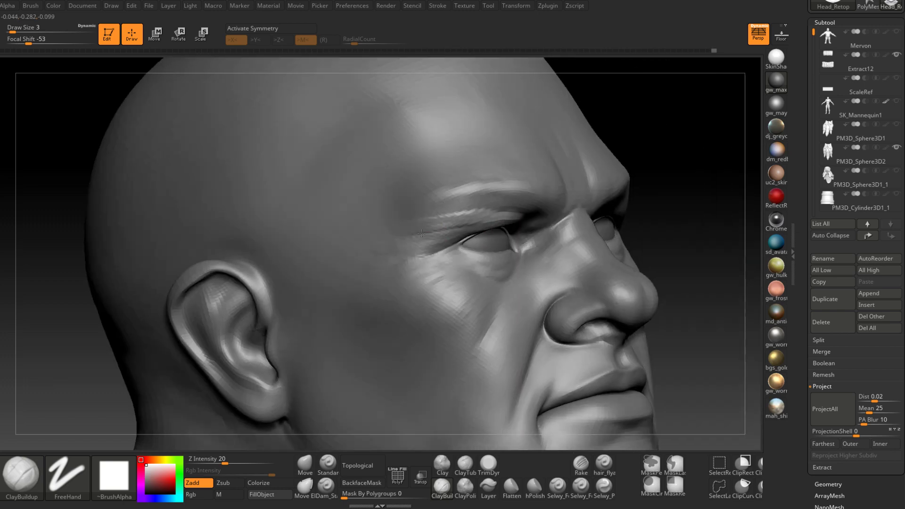
pyautogui.moveTo(464, 212)
pyautogui.mouseDown()
pyautogui.moveTo(438, 225)
pyautogui.moveTo(470, 212)
pyautogui.mouseUp()
# - Smooth the fold above the right upper eyelid and the area around the eye's inner corner
pyautogui.moveTo(542, 214)
pyautogui.mouseDown(button='right')
pyautogui.moveTo(502, 215)
pyautogui.moveTo(512, 213)
pyautogui.mouseUp(button='right')
pyautogui.press('shift')
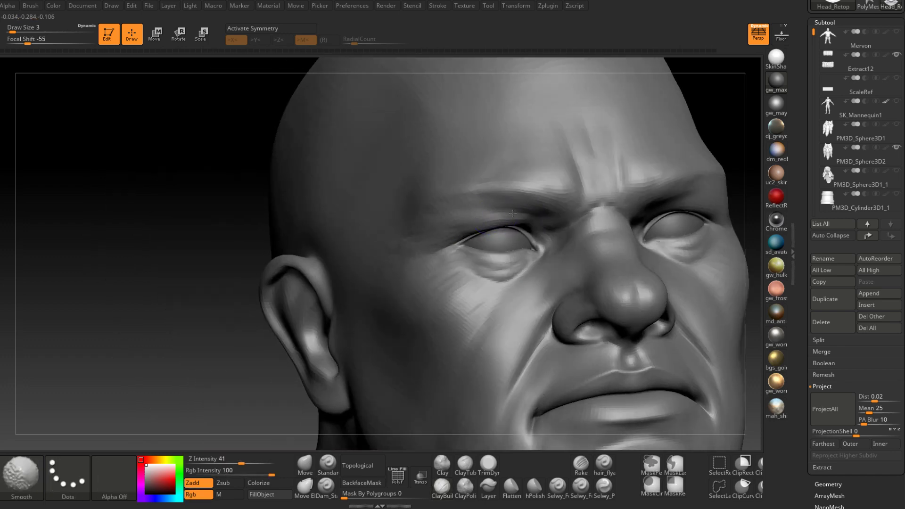
pyautogui.press('shift')
pyautogui.moveTo(404, 228)
pyautogui.mouseDown(button='right')
pyautogui.moveTo(519, 216)
pyautogui.moveTo(511, 217)
pyautogui.mouseUp(button='right')
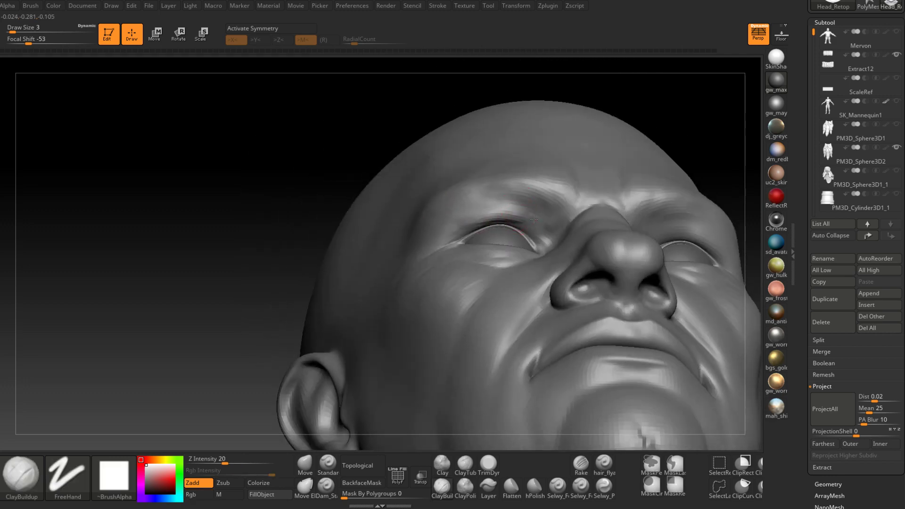
pyautogui.moveTo(546, 248); pyautogui.dragTo(640, 222, button='right')
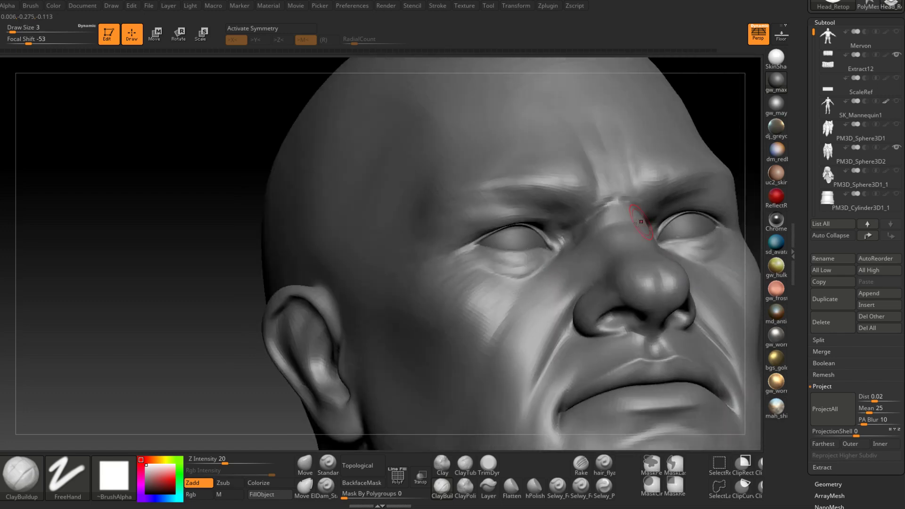
pyautogui.press('shift')
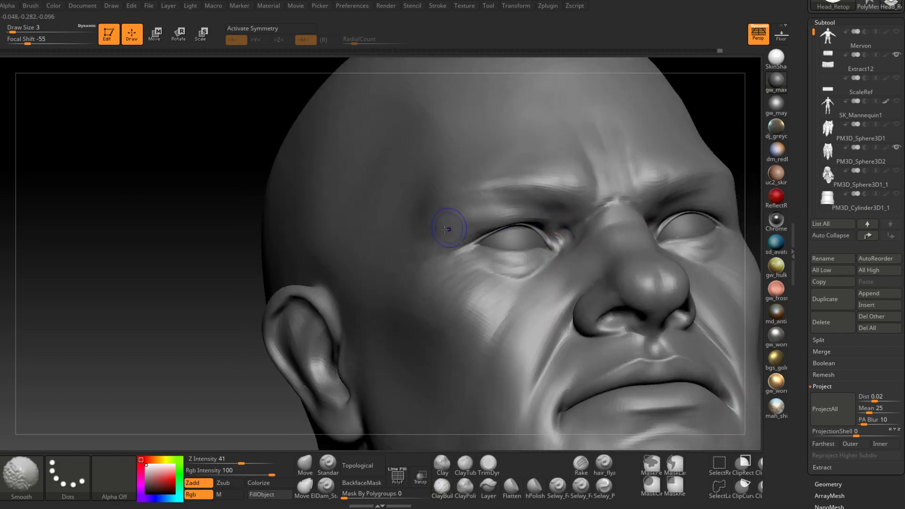
pyautogui.keyDown('shift'); pyautogui.moveTo(571, 228); pyautogui.dragTo(565, 243); pyautogui.keyUp('shift')
# - Add clay between the nose bridge and the left eye's inner corner and smooth it
pyautogui.moveTo(575, 250)
pyautogui.mouseDown(button='right')
pyautogui.moveTo(680, 234)
pyautogui.moveTo(443, 254)
pyautogui.moveTo(494, 286)
pyautogui.mouseUp(button='right')
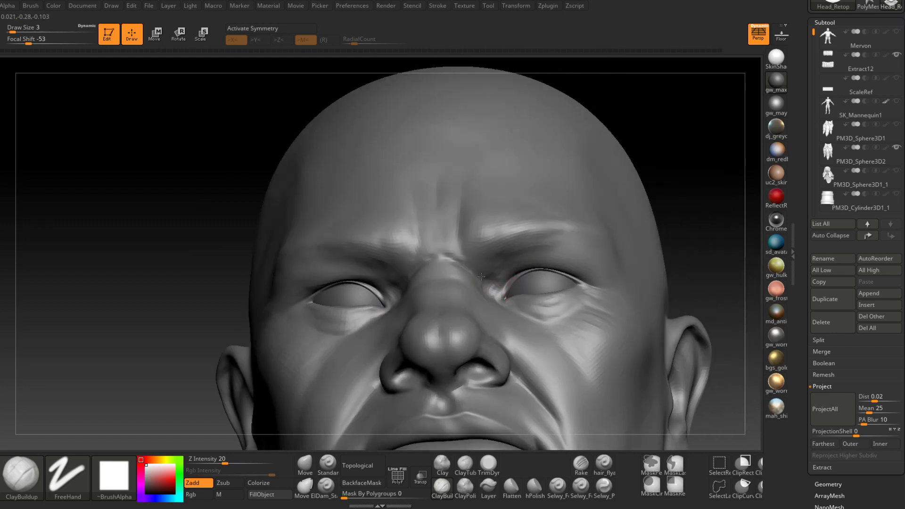
pyautogui.moveTo(481, 276); pyautogui.dragTo(493, 272)
pyautogui.moveTo(493, 272); pyautogui.dragTo(491, 302, button='right')
pyautogui.keyDown('shift'); pyautogui.moveTo(482, 276); pyautogui.dragTo(489, 293); pyautogui.keyUp('shift')
pyautogui.moveTo(489, 293); pyautogui.dragTo(481, 318, button='right')
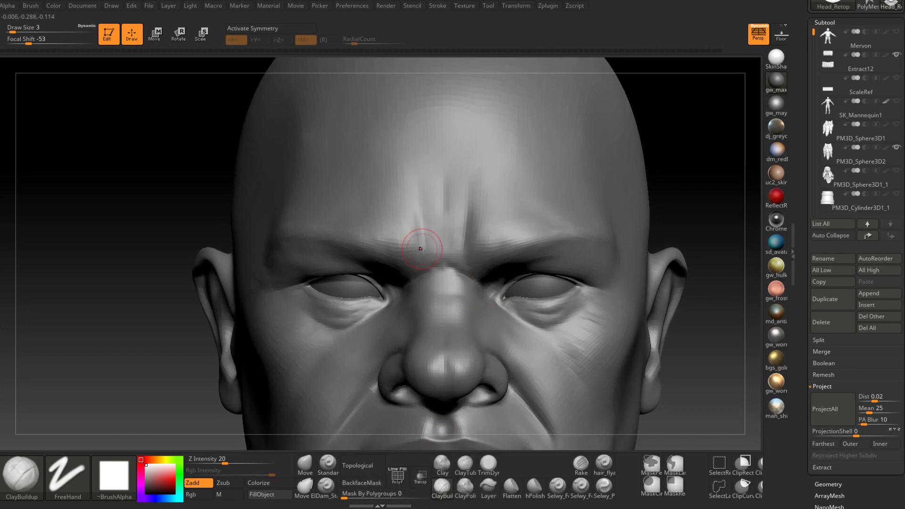
# - Build up and smooth the frown fold above the right inner brow at draw size 4, undoing the last clay stroke
pyautogui.moveTo(421, 247); pyautogui.dragTo(444, 251, button='right')
pyautogui.press('space')
pyautogui.moveTo(423, 254); pyautogui.dragTo(418, 211)
pyautogui.moveTo(424, 253); pyautogui.dragTo(409, 252, button='right')
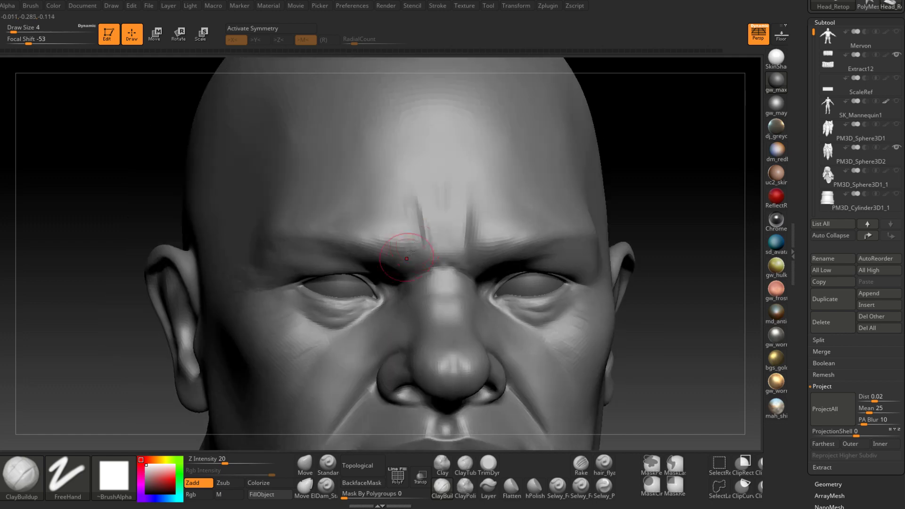
pyautogui.moveTo(426, 244)
pyautogui.mouseDown()
pyautogui.moveTo(424, 214)
pyautogui.moveTo(414, 212)
pyautogui.mouseUp()
pyautogui.moveTo(441, 231); pyautogui.dragTo(452, 254, button='right')
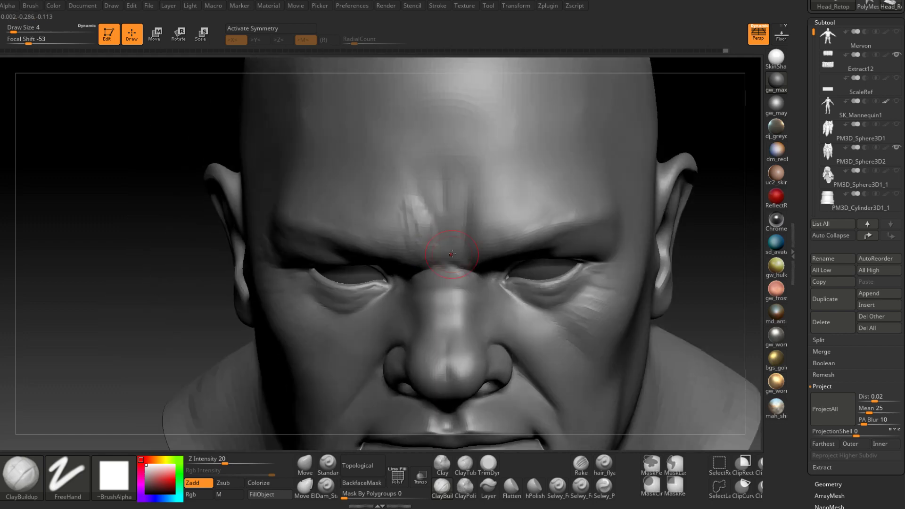
pyautogui.moveTo(391, 226)
pyautogui.mouseDown()
pyautogui.moveTo(422, 214)
pyautogui.moveTo(435, 233)
pyautogui.moveTo(413, 198)
pyautogui.moveTo(403, 229)
pyautogui.moveTo(392, 227)
pyautogui.moveTo(413, 219)
pyautogui.moveTo(403, 201)
pyautogui.mouseUp()
pyautogui.hotkey('ctrl', 'z')
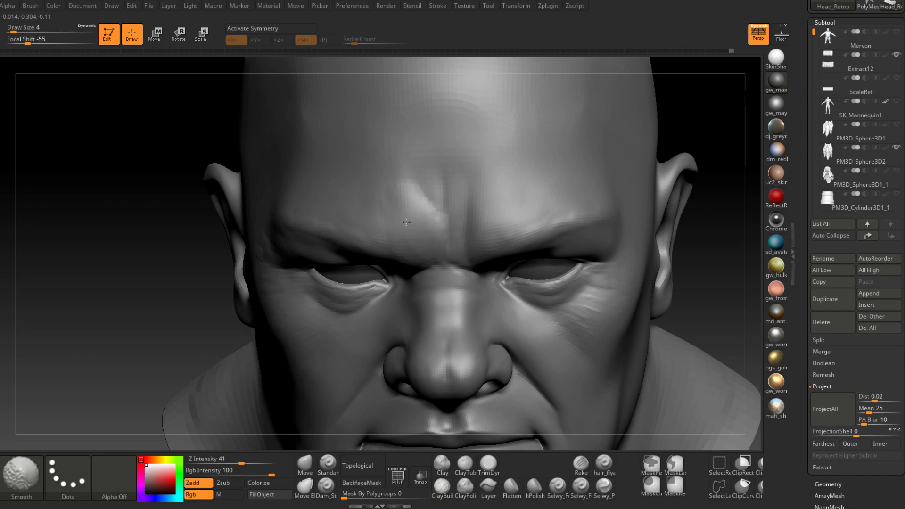
pyautogui.moveTo(406, 222)
pyautogui.mouseDown(button='right')
pyautogui.moveTo(409, 165)
pyautogui.moveTo(380, 212)
pyautogui.mouseUp(button='right')
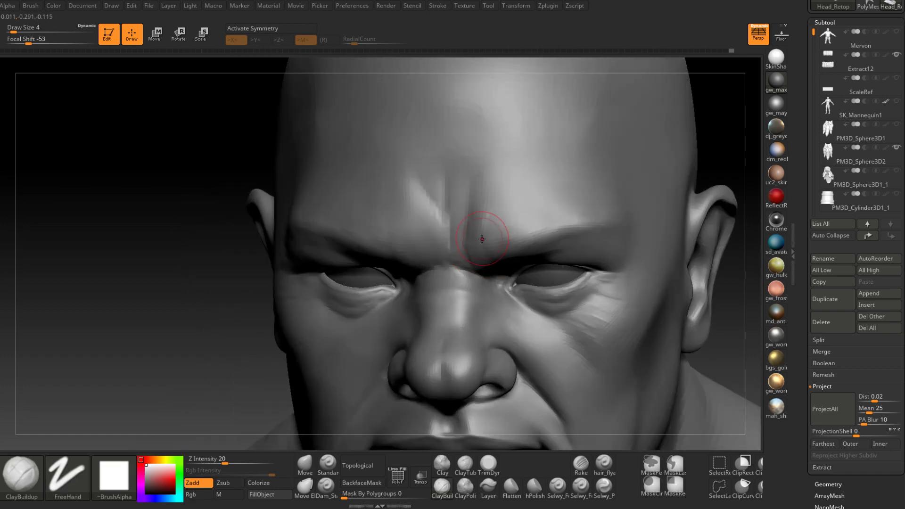
# - Build up the frown fold above the left inner brow with ClayBuildup and smooth the strokes
pyautogui.moveTo(482, 239)
pyautogui.mouseDown()
pyautogui.moveTo(492, 225)
pyautogui.moveTo(500, 237)
pyautogui.mouseUp()
pyautogui.moveTo(500, 237); pyautogui.dragTo(502, 188, button='right')
pyautogui.moveTo(506, 249); pyautogui.dragTo(500, 278)
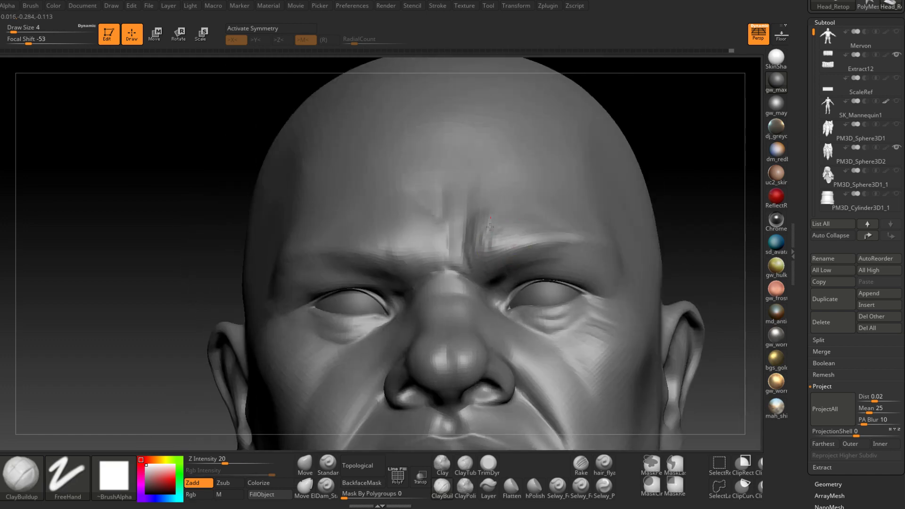
pyautogui.moveTo(490, 227)
pyautogui.mouseDown()
pyautogui.moveTo(504, 240)
pyautogui.moveTo(479, 216)
pyautogui.mouseUp()
pyautogui.moveTo(518, 237); pyautogui.dragTo(518, 293, button='right')
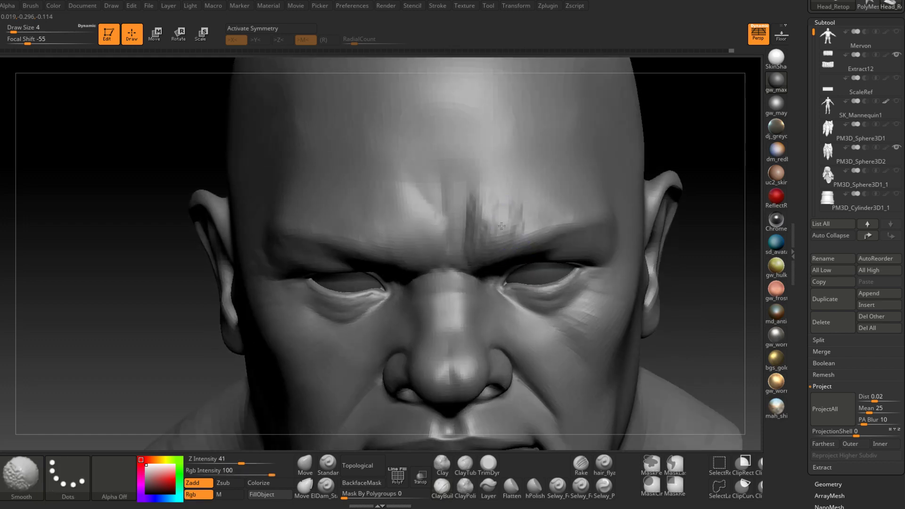
pyautogui.keyDown('shift'); pyautogui.moveTo(507, 213); pyautogui.dragTo(493, 229); pyautogui.keyUp('shift')
# - Set the draw size to 7 and sculpt horizontal wrinkles across the forehead with ClayBuildup
pyautogui.moveTo(494, 203)
pyautogui.mouseDown(button='right')
pyautogui.moveTo(541, 218)
pyautogui.moveTo(521, 257)
pyautogui.moveTo(526, 204)
pyautogui.moveTo(471, 202)
pyautogui.moveTo(469, 255)
pyautogui.mouseUp(button='right')
pyautogui.press('space')
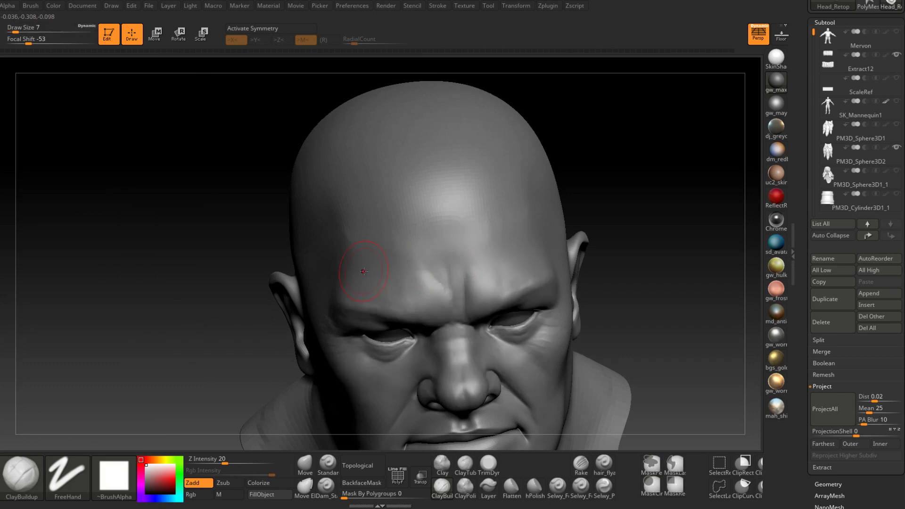
pyautogui.moveTo(395, 271)
pyautogui.mouseDown()
pyautogui.moveTo(504, 259)
pyautogui.moveTo(526, 234)
pyautogui.mouseUp()
pyautogui.moveTo(360, 267)
pyautogui.mouseDown()
pyautogui.moveTo(476, 270)
pyautogui.moveTo(528, 241)
pyautogui.mouseUp()
pyautogui.moveTo(390, 236)
pyautogui.mouseDown()
pyautogui.moveTo(523, 226)
pyautogui.moveTo(464, 227)
pyautogui.mouseUp()
pyautogui.moveTo(424, 199); pyautogui.dragTo(476, 191)
# - Smooth the horizontal wrinkles across the middle of the forehead
pyautogui.press('shift')
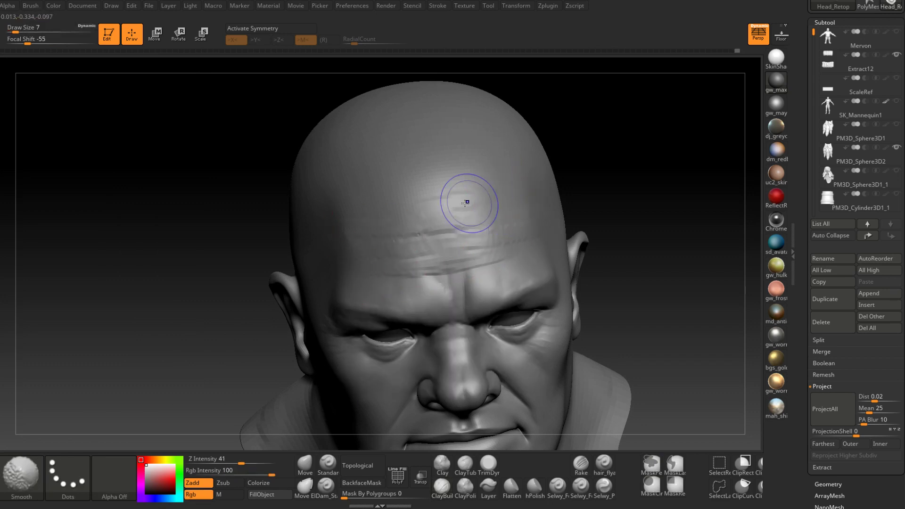
pyautogui.keyDown('shift'); pyautogui.moveTo(462, 261); pyautogui.dragTo(414, 263); pyautogui.keyUp('shift')
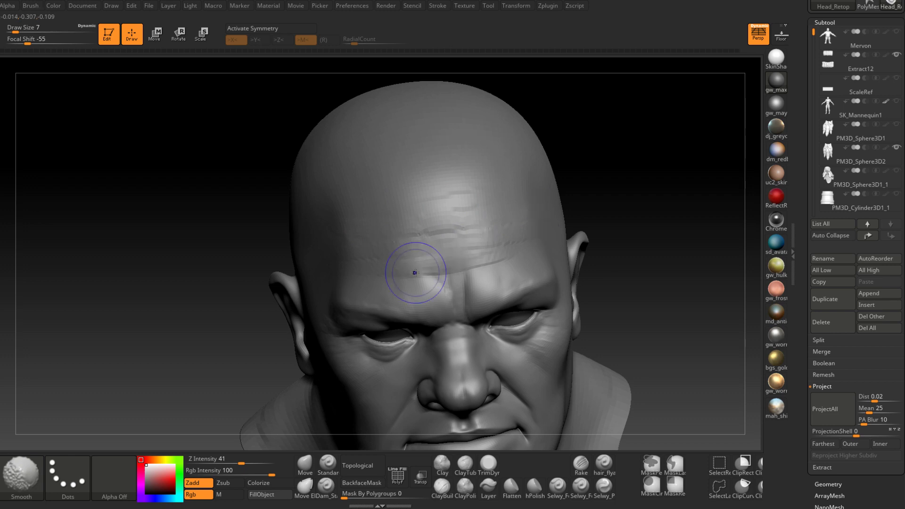
pyautogui.moveTo(357, 274)
pyautogui.mouseDown(button='right')
pyautogui.moveTo(495, 246)
pyautogui.moveTo(555, 308)
pyautogui.moveTo(460, 326)
pyautogui.moveTo(462, 310)
pyautogui.mouseUp(button='right')
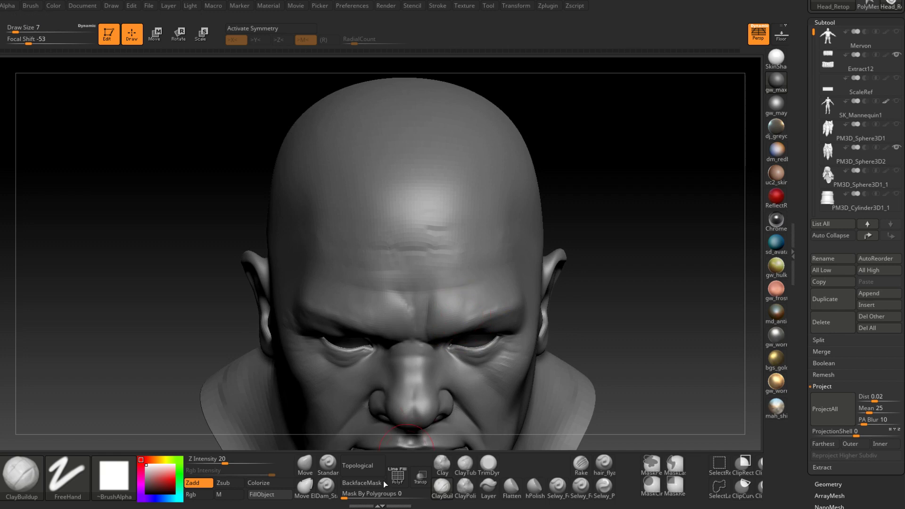
# - Carve a thin horizontal crease across the forehead with the Dam_Standard brush at draw size 1
pyautogui.click(327, 487)
pyautogui.press('space')
pyautogui.moveTo(402, 304); pyautogui.dragTo(393, 305)
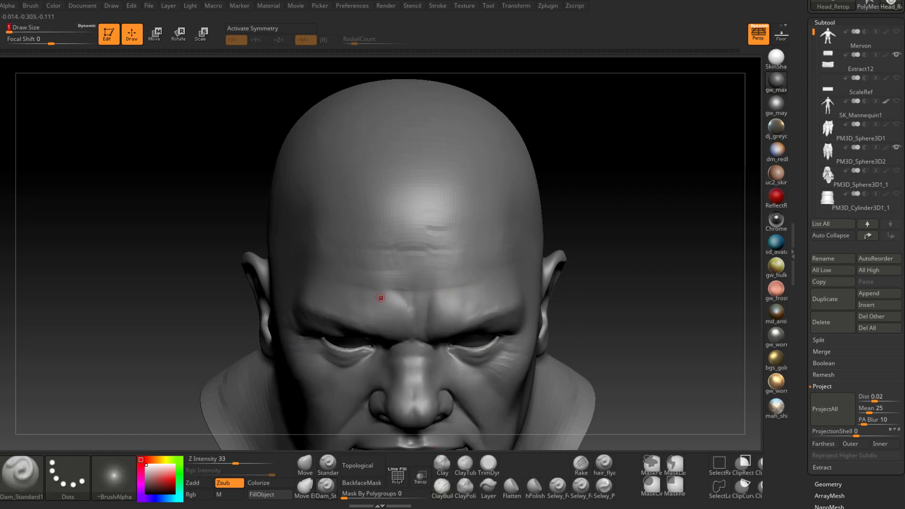
pyautogui.moveTo(391, 268); pyautogui.dragTo(467, 268)
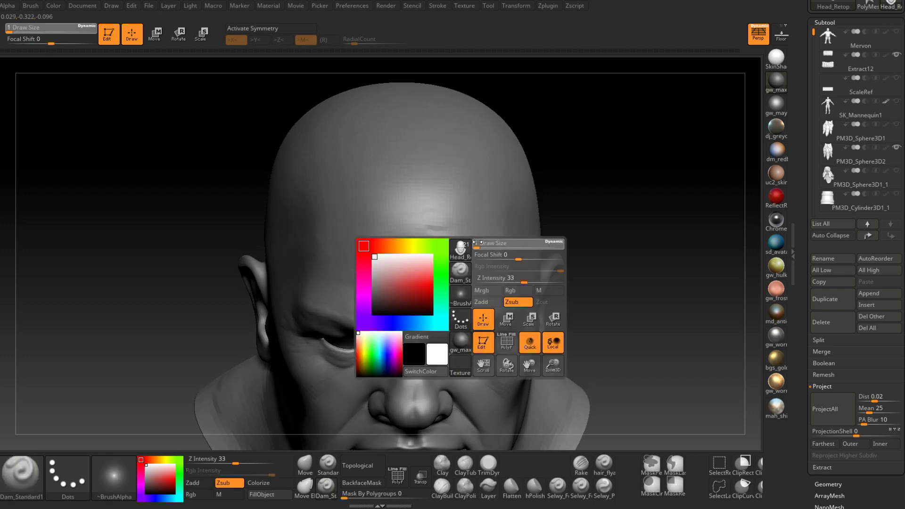
# - Set the draw size to 4, carve the vertical frown crease between the brows, and smooth its lower end
pyautogui.press('space')
pyautogui.moveTo(480, 243)
pyautogui.mouseDown()
pyautogui.moveTo(443, 257)
pyautogui.moveTo(490, 242)
pyautogui.moveTo(484, 263)
pyautogui.mouseUp()
pyautogui.moveTo(483, 283); pyautogui.dragTo(428, 301, button='right')
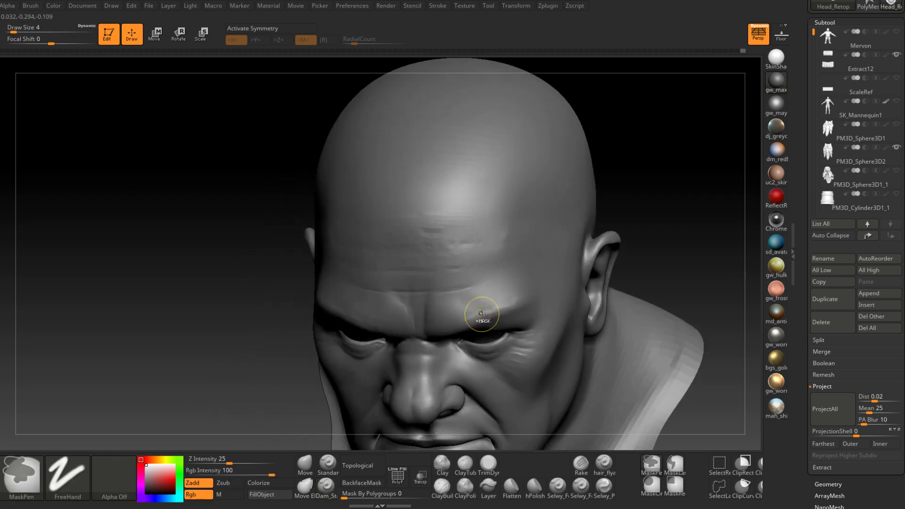
pyautogui.moveTo(480, 313)
pyautogui.keyDown('ctrl'); pyautogui.mouseDown(button='right')
pyautogui.moveTo(495, 284)
pyautogui.moveTo(485, 296)
pyautogui.moveTo(415, 283)
pyautogui.mouseUp(button='right'); pyautogui.keyUp('ctrl')
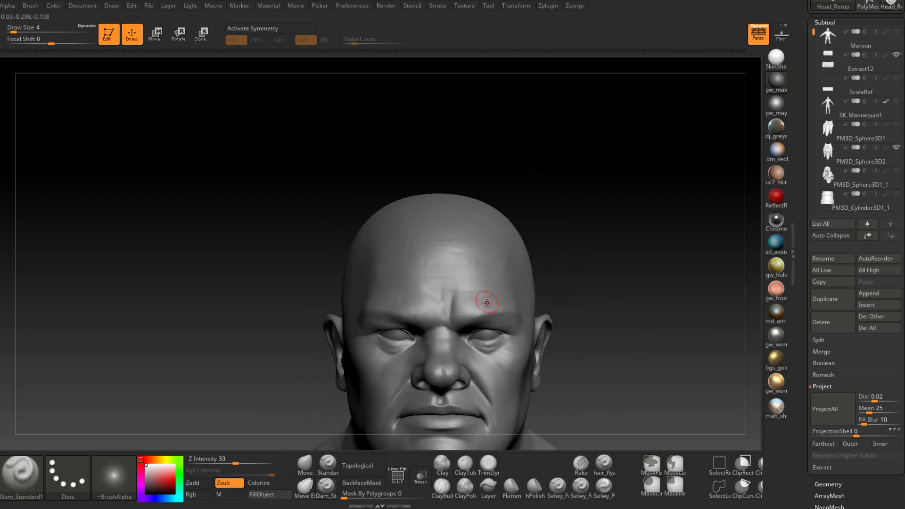
pyautogui.moveTo(487, 303); pyautogui.dragTo(485, 330, button='right')
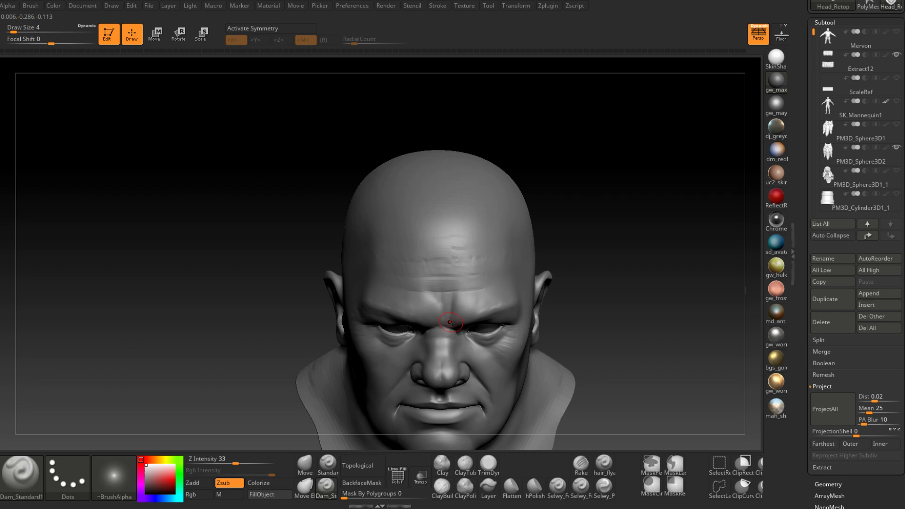
pyautogui.moveTo(438, 327); pyautogui.dragTo(440, 312, button='right')
pyautogui.moveTo(440, 311); pyautogui.dragTo(439, 328)
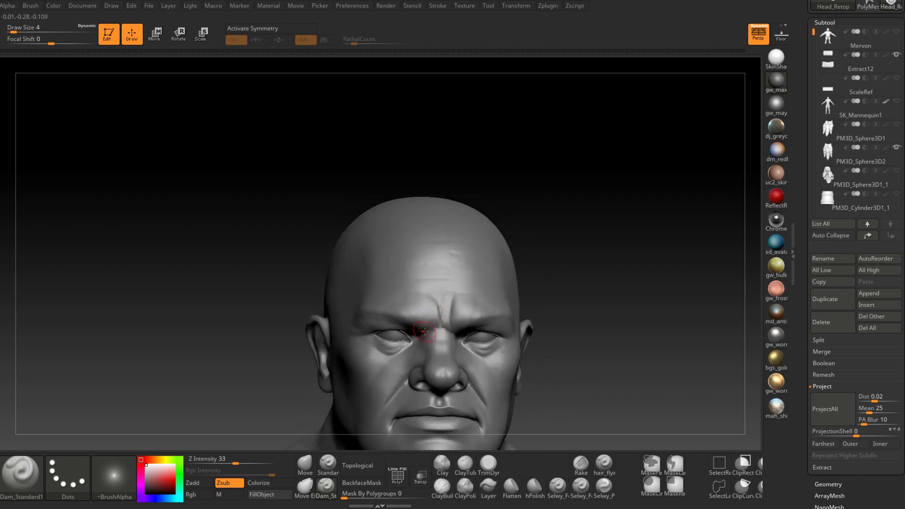
pyautogui.moveTo(437, 311); pyautogui.dragTo(445, 311, button='right')
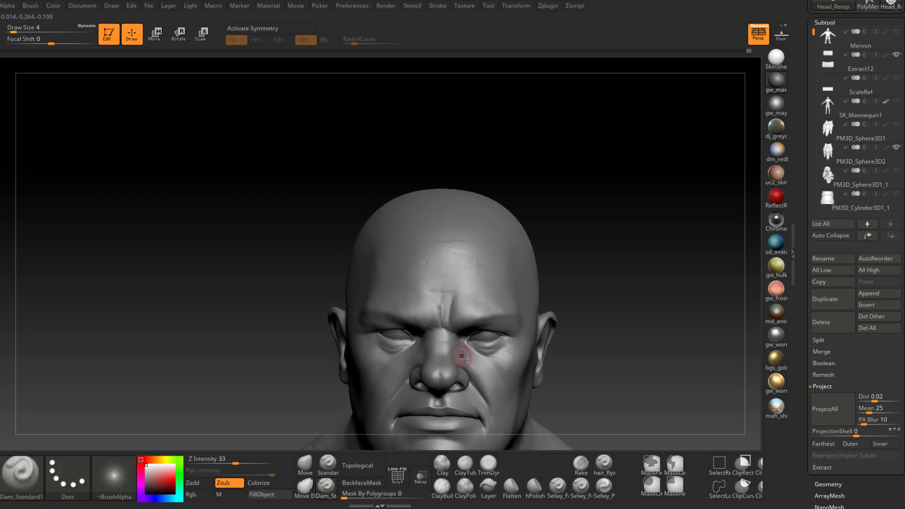
pyautogui.press('shift')
pyautogui.keyDown('shift'); pyautogui.moveTo(434, 322); pyautogui.dragTo(441, 325); pyautogui.keyUp('shift')
pyautogui.moveTo(442, 325); pyautogui.dragTo(452, 367, button='right')
pyautogui.rightClick(448, 327)
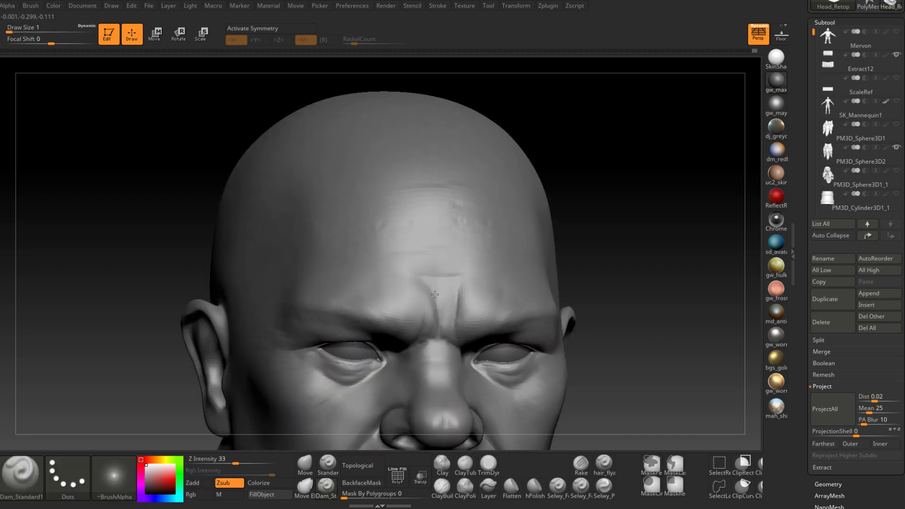
# - Carve finer creases between the brows at the root of the nose at draw size 2, and smooth them
pyautogui.moveTo(438, 322); pyautogui.dragTo(455, 301, button='right')
pyautogui.rightClick(456, 301)
pyautogui.click(457, 298)
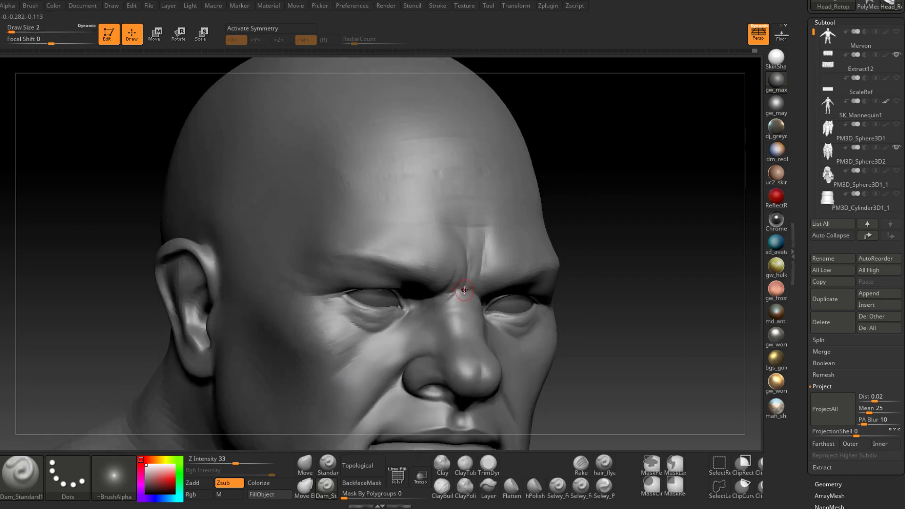
pyautogui.moveTo(485, 293); pyautogui.dragTo(440, 287, button='right')
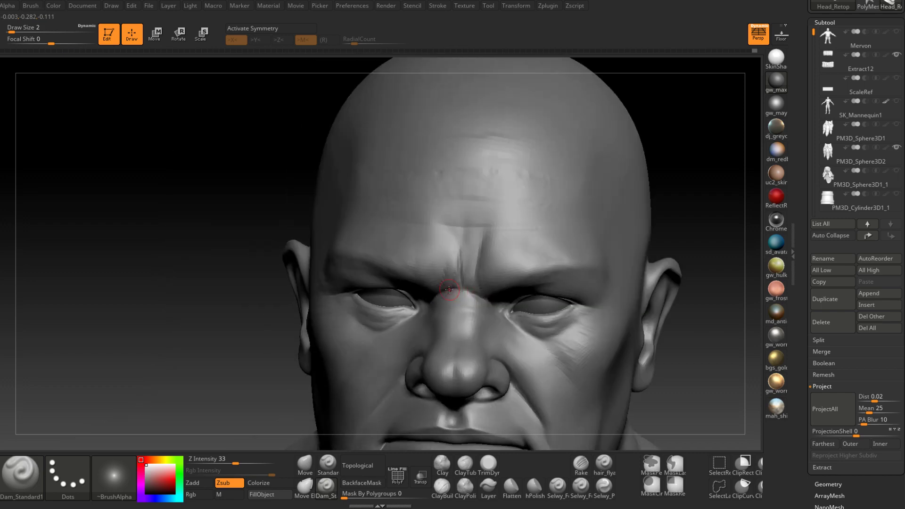
pyautogui.moveTo(464, 288); pyautogui.dragTo(493, 300)
pyautogui.moveTo(498, 299); pyautogui.dragTo(469, 305, button='right')
pyautogui.keyDown('shift'); pyautogui.moveTo(469, 305); pyautogui.dragTo(444, 297); pyautogui.keyUp('shift')
pyautogui.moveTo(443, 296); pyautogui.dragTo(460, 317, button='right')
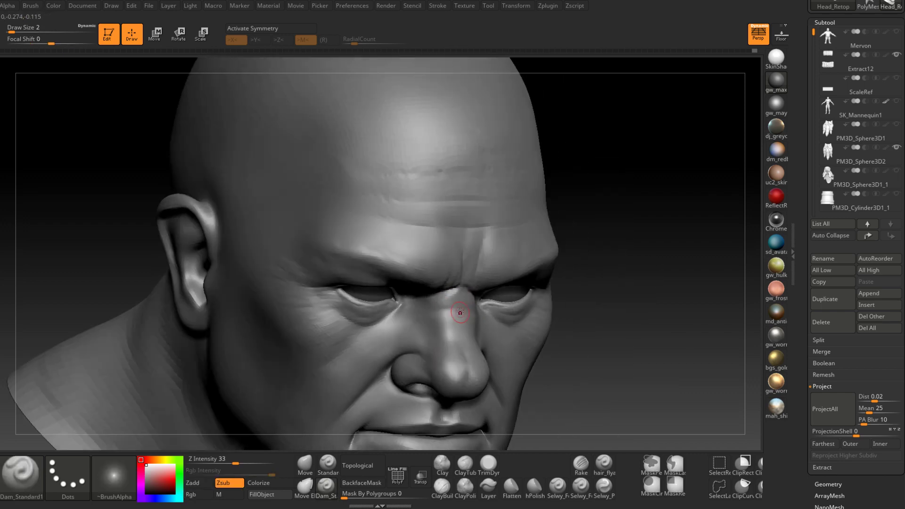
# - Save the project
pyautogui.hotkey('ctrl', 's')
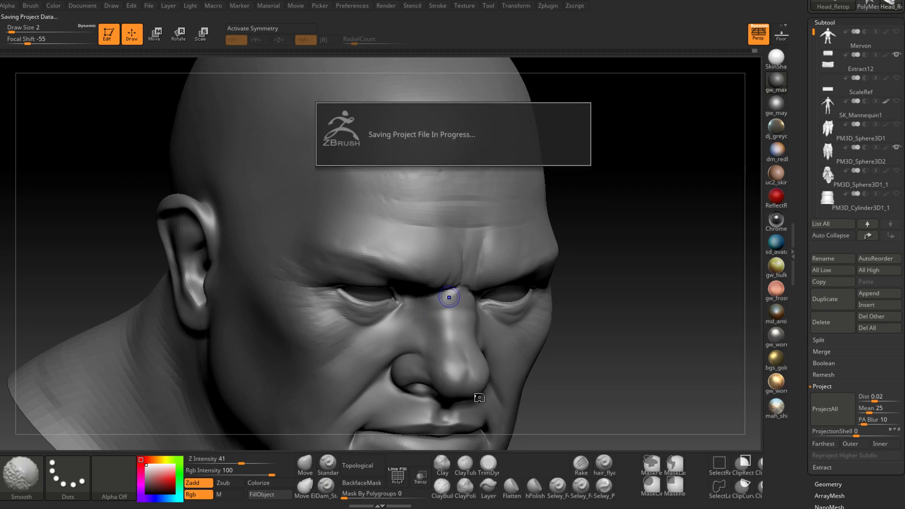
pyautogui.moveTo(479, 397); pyautogui.dragTo(436, 395, button='right')
pyautogui.moveTo(495, 384)
pyautogui.keyDown('alt'); pyautogui.mouseDown(button='right')
pyautogui.moveTo(502, 231)
pyautogui.moveTo(595, 403)
pyautogui.mouseUp(button='right'); pyautogui.keyUp('alt')
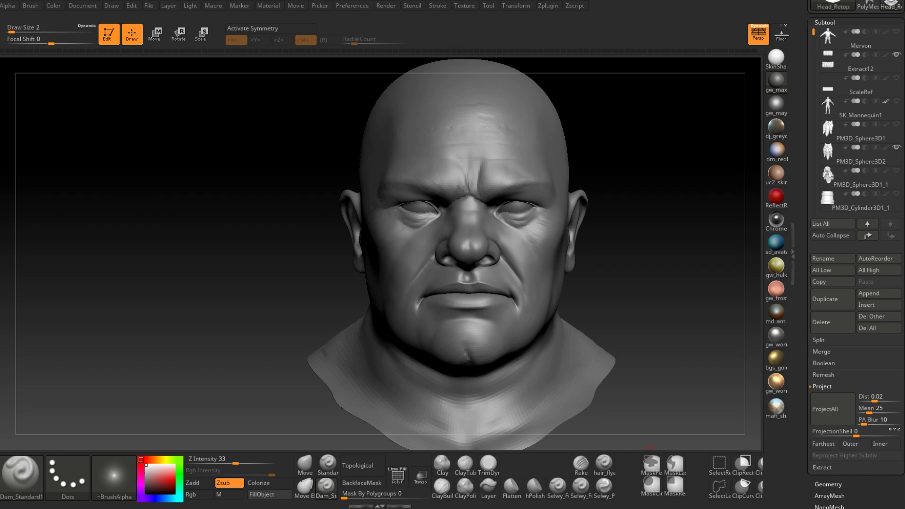
# - Build up the skin around the mouth corner with ClayBuildup at draw size 3 and smooth the strokes
pyautogui.click(445, 480)
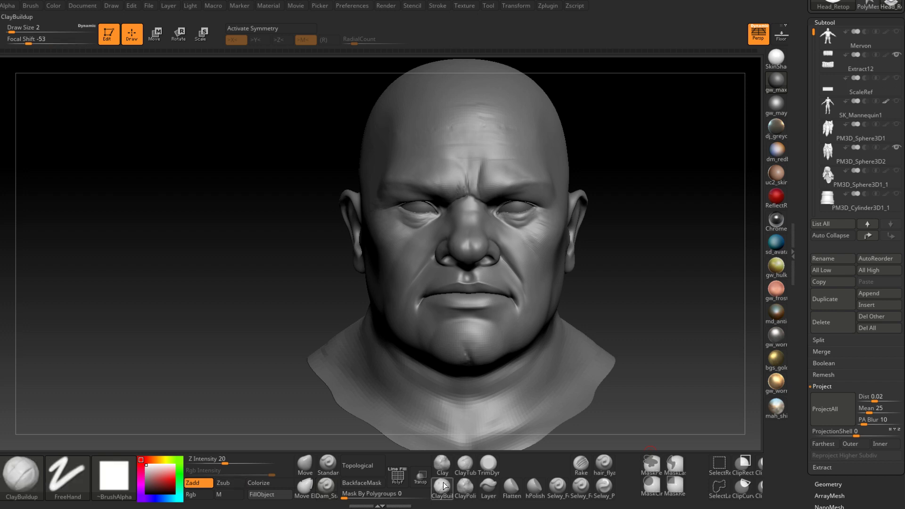
pyautogui.moveTo(545, 271)
pyautogui.mouseDown(button='right')
pyautogui.moveTo(490, 267)
pyautogui.moveTo(491, 318)
pyautogui.moveTo(481, 314)
pyautogui.mouseUp(button='right')
pyautogui.rightClick(470, 289)
pyautogui.moveTo(462, 280); pyautogui.dragTo(475, 307)
pyautogui.moveTo(475, 307); pyautogui.dragTo(493, 304, button='right')
pyautogui.keyDown('shift'); pyautogui.moveTo(472, 292); pyautogui.dragTo(482, 306); pyautogui.keyUp('shift')
pyautogui.moveTo(463, 287); pyautogui.dragTo(506, 299, button='right')
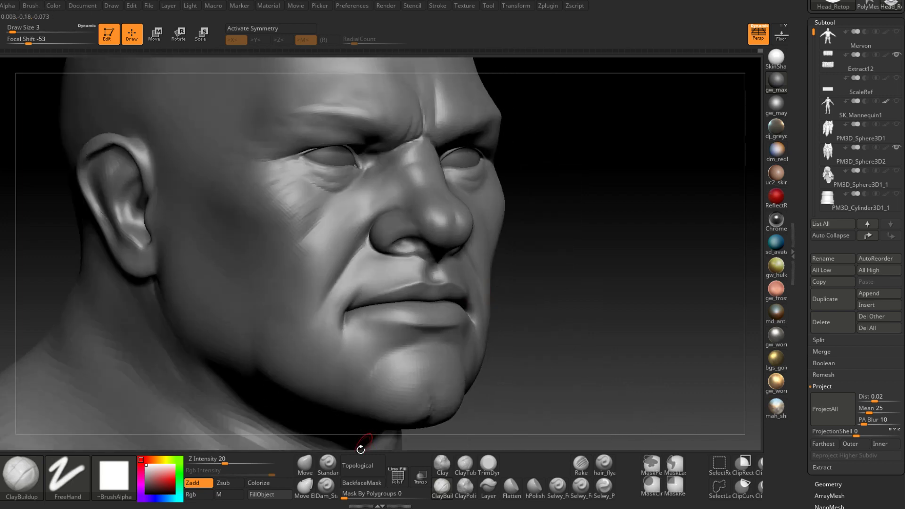
# - Carve the creases at both mouth corners with Dam_Standard at draw size 2 and soften the skin beside them
pyautogui.click(326, 487)
pyautogui.press('space')
pyautogui.click(368, 292)
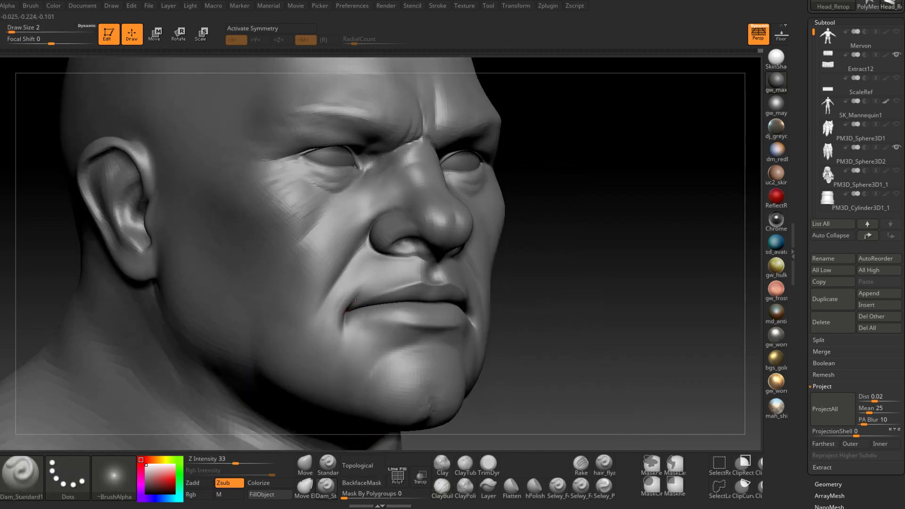
pyautogui.press('shift')
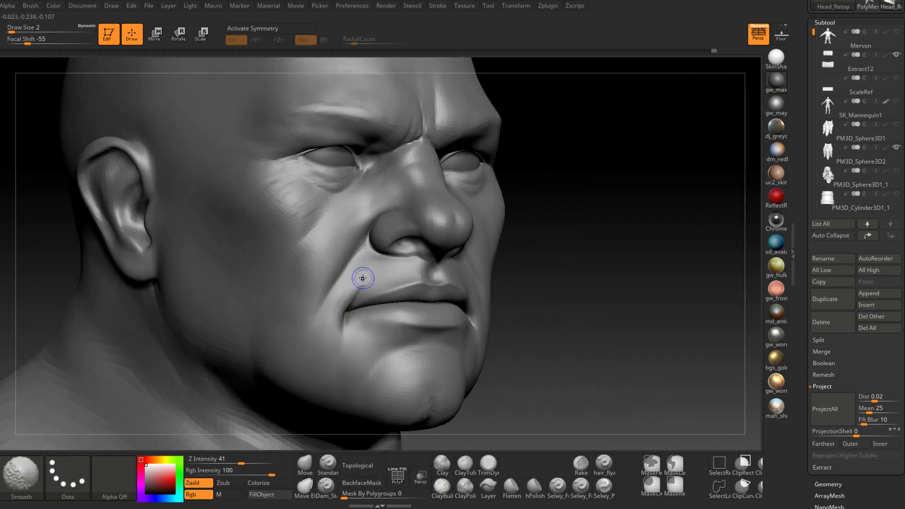
pyautogui.moveTo(363, 278); pyautogui.dragTo(531, 286, button='right')
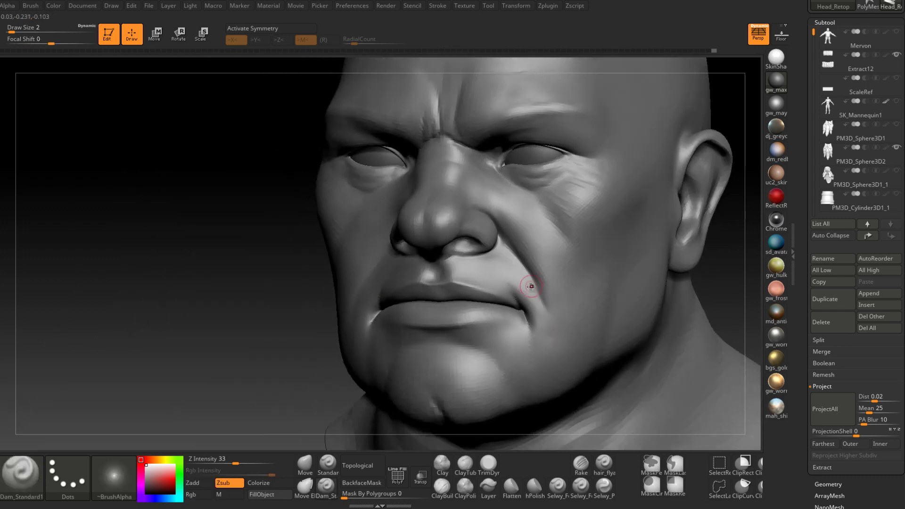
pyautogui.keyDown('shift'); pyautogui.moveTo(510, 285); pyautogui.dragTo(516, 295); pyautogui.keyUp('shift')
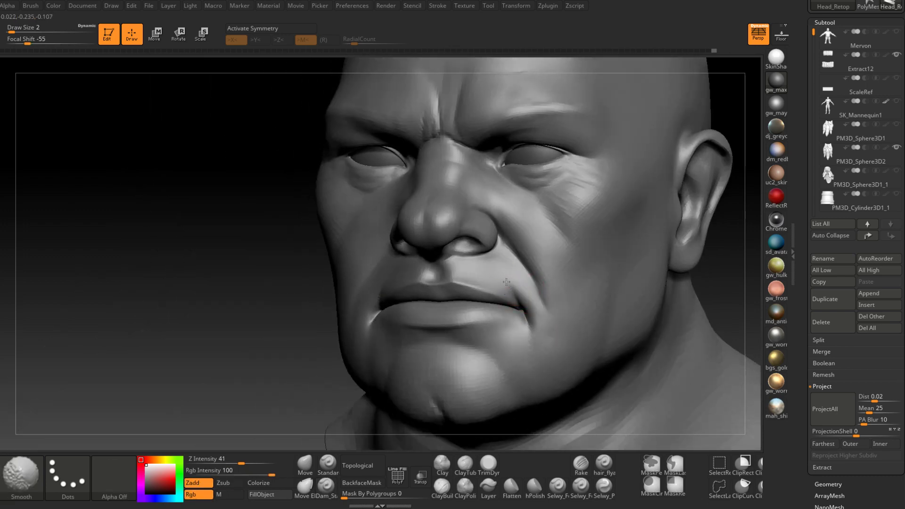
pyautogui.moveTo(515, 295)
pyautogui.mouseDown(button='right')
pyautogui.moveTo(529, 283)
pyautogui.moveTo(436, 273)
pyautogui.mouseUp(button='right')
pyautogui.press('shift')
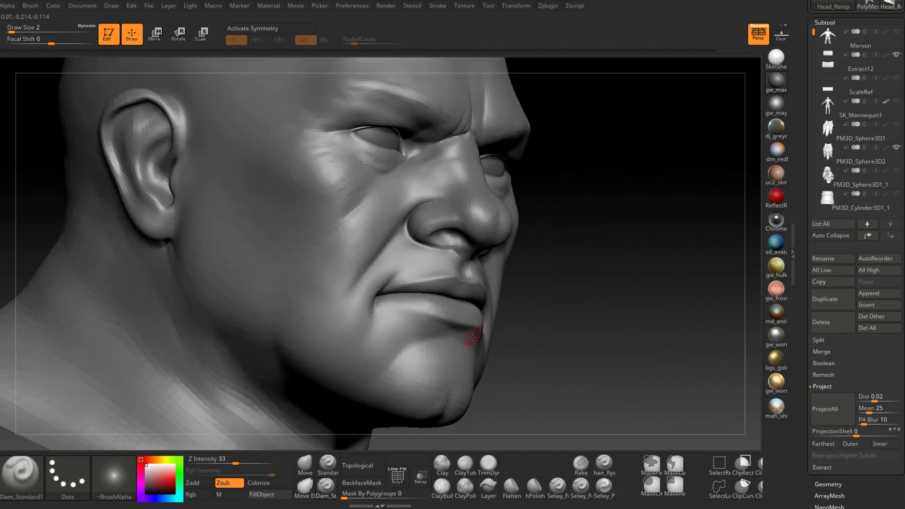
# - Smooth the surface around the chin
pyautogui.moveTo(474, 337); pyautogui.dragTo(436, 363, button='right')
pyautogui.keyDown('shift'); pyautogui.moveTo(430, 390); pyautogui.dragTo(430, 401); pyautogui.keyUp('shift')
pyautogui.moveTo(430, 399)
pyautogui.mouseDown(button='right')
pyautogui.moveTo(410, 325)
pyautogui.moveTo(472, 284)
pyautogui.mouseUp(button='right')
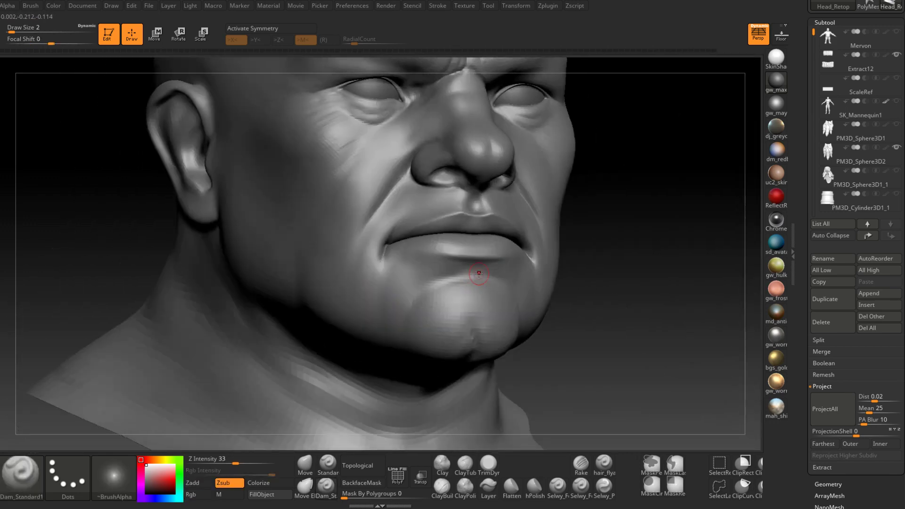
pyautogui.moveTo(479, 272)
pyautogui.mouseDown()
pyautogui.moveTo(424, 288)
pyautogui.moveTo(217, 182)
pyautogui.mouseUp()
pyautogui.moveTo(431, 306); pyautogui.dragTo(411, 325, button='right')
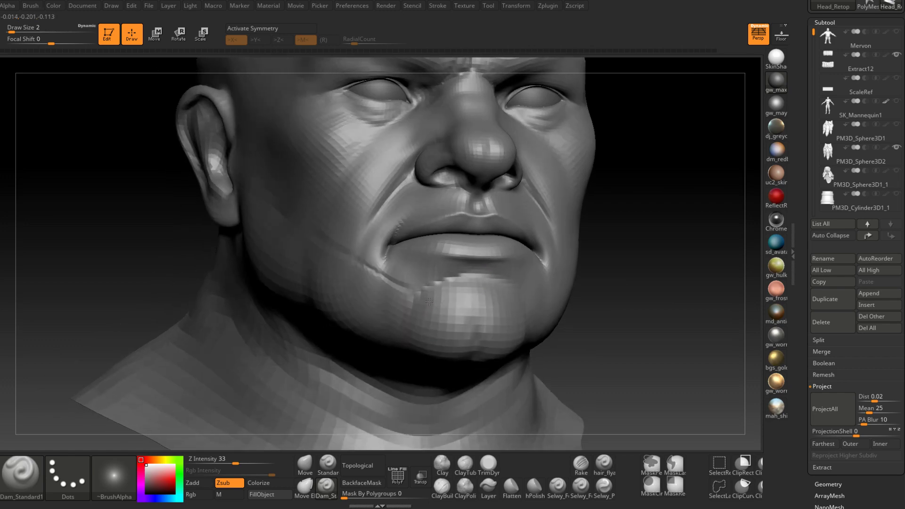
pyautogui.rightClick(410, 365)
pyautogui.hotkey('ctrl', 'z')
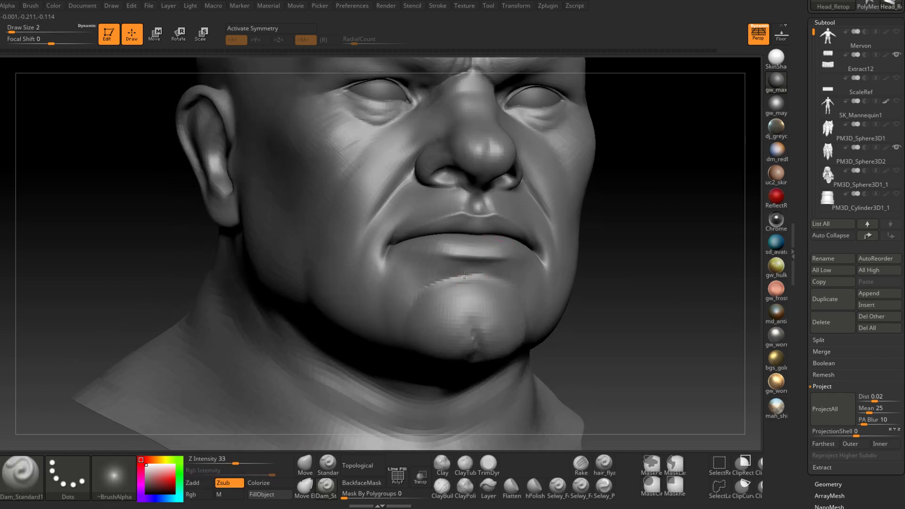
# - Carve the curved crease along the upper edge of the chin below the lower lip and soften its ends
pyautogui.moveTo(447, 295); pyautogui.dragTo(455, 286, button='right')
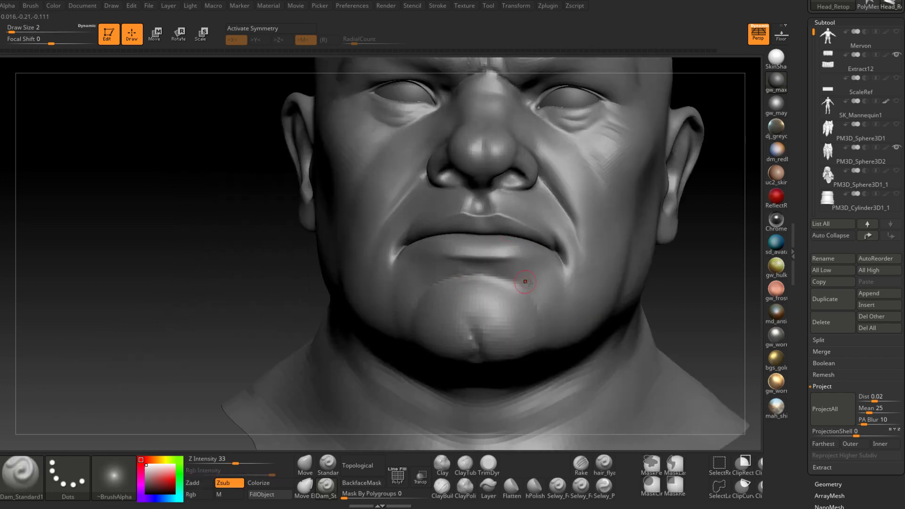
pyautogui.moveTo(533, 302); pyautogui.dragTo(516, 284, button='right')
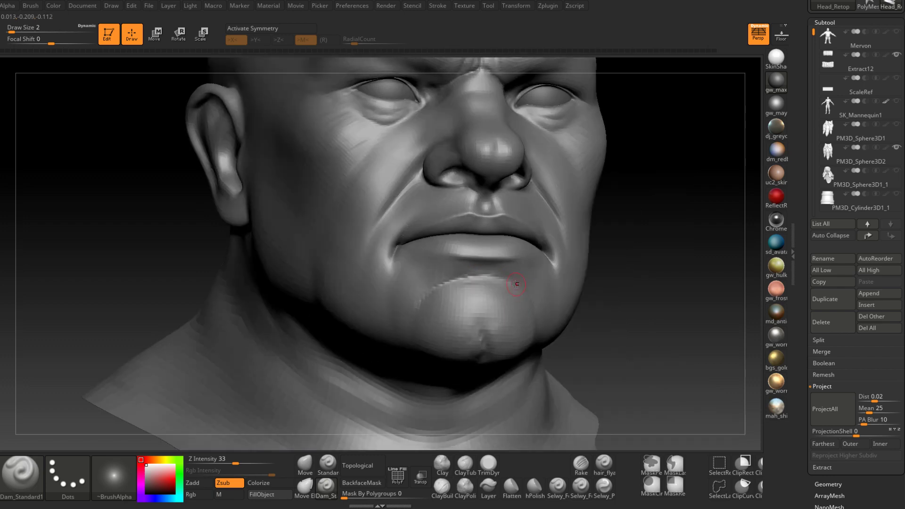
pyautogui.moveTo(553, 310)
pyautogui.mouseDown(button='right')
pyautogui.moveTo(529, 297)
pyautogui.moveTo(546, 303)
pyautogui.mouseUp(button='right')
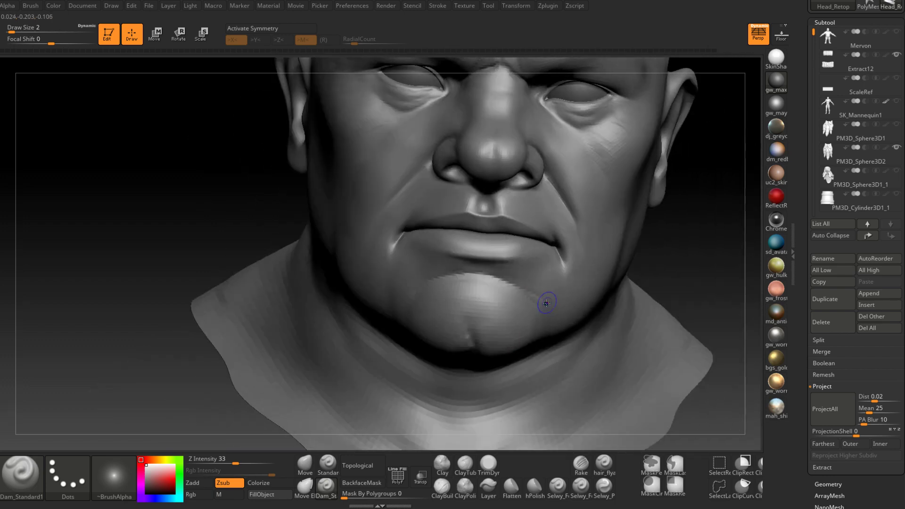
pyautogui.press('shift')
pyautogui.moveTo(414, 282)
pyautogui.mouseDown(button='right')
pyautogui.moveTo(451, 351)
pyautogui.moveTo(539, 303)
pyautogui.mouseUp(button='right')
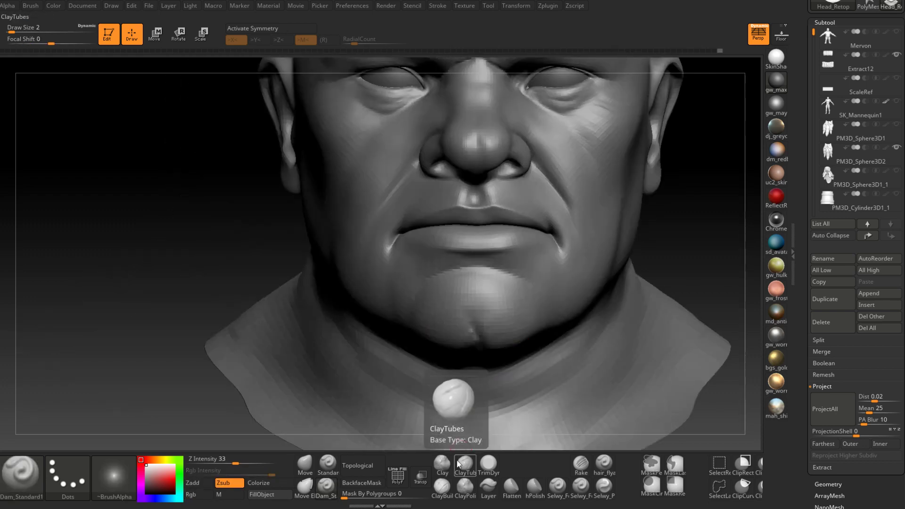
# - Build up the fold beside the character's right mouth corner with ClayBuildup at draw size 3 and smooth it
pyautogui.moveTo(612, 198); pyautogui.dragTo(487, 287, button='right')
pyautogui.click(442, 488)
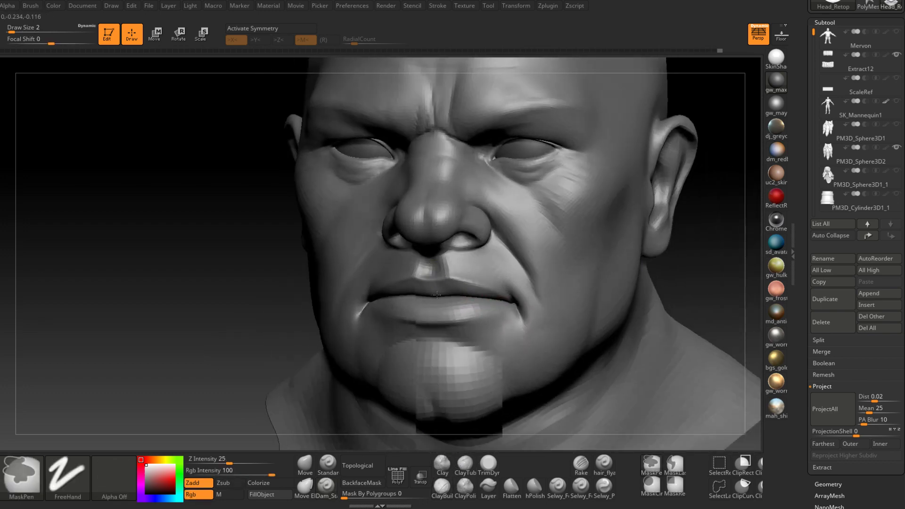
pyautogui.moveTo(459, 403)
pyautogui.keyDown('ctrl'); pyautogui.mouseDown(button='right')
pyautogui.moveTo(396, 349)
pyautogui.moveTo(442, 315)
pyautogui.moveTo(438, 301)
pyautogui.moveTo(450, 304)
pyautogui.moveTo(430, 298)
pyautogui.moveTo(427, 288)
pyautogui.moveTo(438, 278)
pyautogui.moveTo(312, 264)
pyautogui.mouseUp(button='right'); pyautogui.keyUp('ctrl')
pyautogui.hotkey('shift', 'd')
pyautogui.press('space')
pyautogui.moveTo(328, 265); pyautogui.dragTo(319, 287)
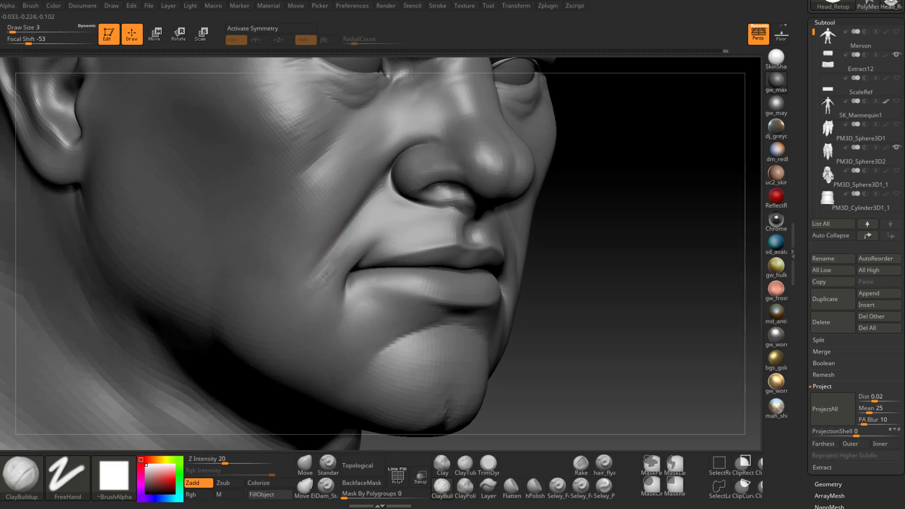
pyautogui.moveTo(341, 239); pyautogui.dragTo(328, 260)
pyautogui.press('shift')
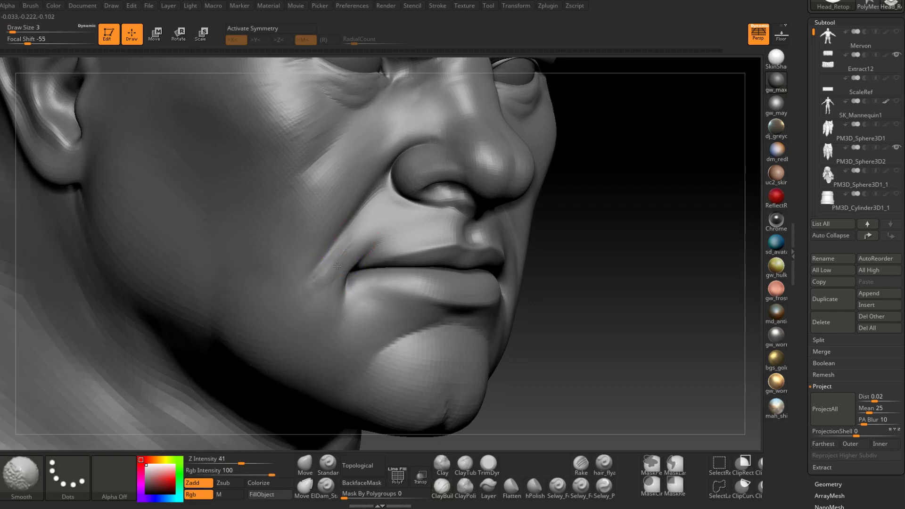
pyautogui.moveTo(324, 274)
pyautogui.mouseDown(button='right')
pyautogui.moveTo(304, 271)
pyautogui.moveTo(348, 307)
pyautogui.moveTo(347, 281)
pyautogui.mouseUp(button='right')
# - Carve the crease running down from the character's right mouth corner with Dam_Standard at draw size 2
pyautogui.press('space')
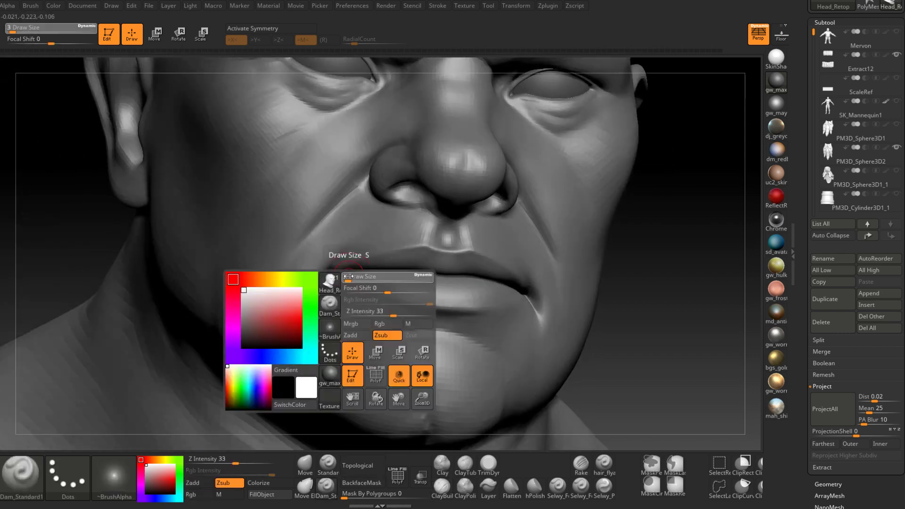
pyautogui.moveTo(362, 277); pyautogui.dragTo(359, 277)
pyautogui.keyDown('alt'); pyautogui.moveTo(320, 285); pyautogui.dragTo(394, 294, button='right'); pyautogui.keyUp('alt')
pyautogui.moveTo(390, 284); pyautogui.dragTo(374, 307)
pyautogui.moveTo(383, 304)
pyautogui.mouseDown(button='right')
pyautogui.moveTo(365, 309)
pyautogui.moveTo(388, 302)
pyautogui.mouseUp(button='right')
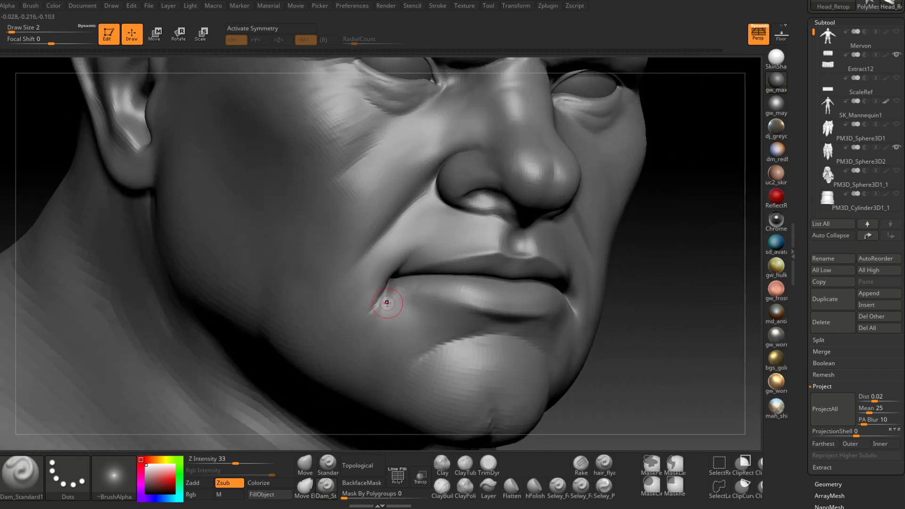
# - Extend the crease running down from the character's right mouth corner and smooth its lower end into the cheek
pyautogui.moveTo(390, 288); pyautogui.dragTo(368, 319)
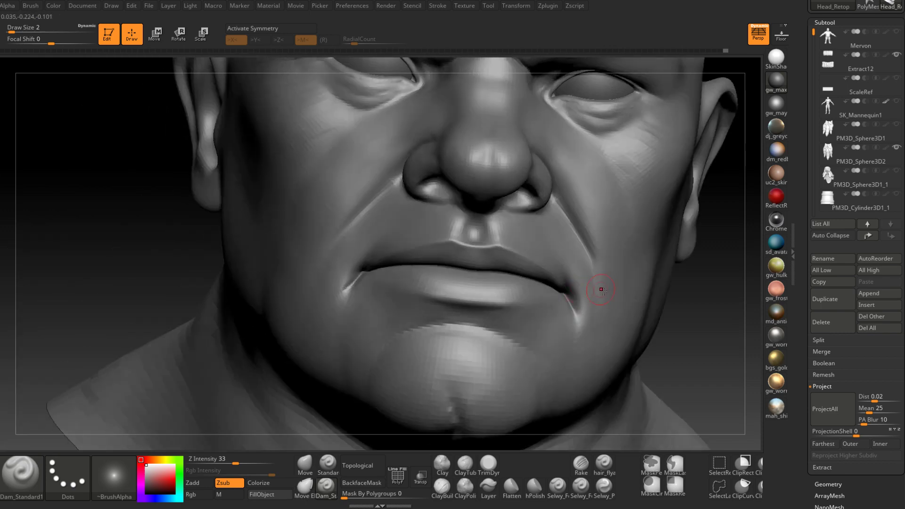
pyautogui.moveTo(600, 285)
pyautogui.mouseDown(button='right')
pyautogui.moveTo(601, 320)
pyautogui.moveTo(554, 305)
pyautogui.mouseUp(button='right')
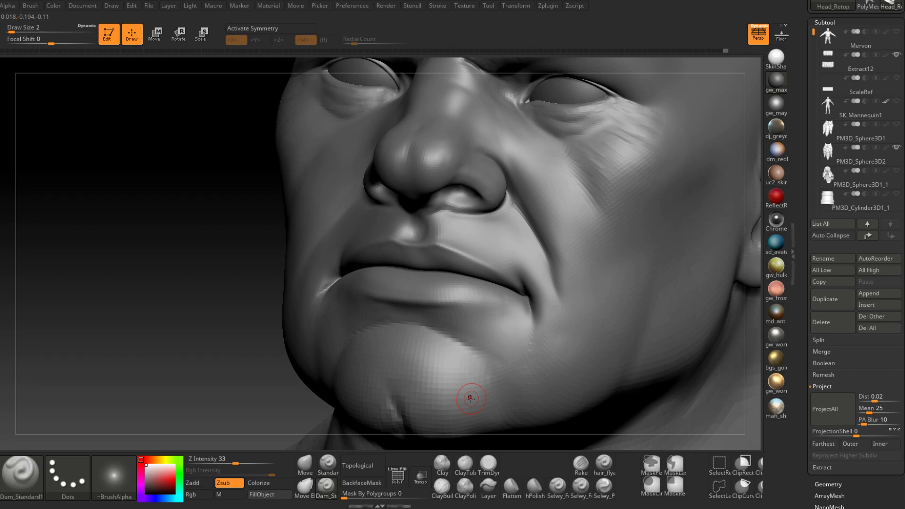
pyautogui.moveTo(556, 290); pyautogui.dragTo(544, 311, button='right')
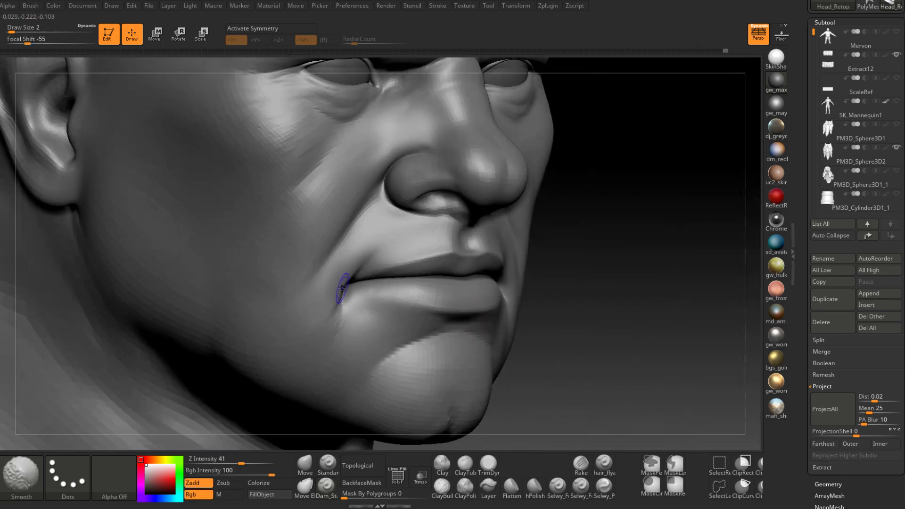
pyautogui.keyDown('shift'); pyautogui.moveTo(343, 286); pyautogui.dragTo(321, 339); pyautogui.keyUp('shift')
pyautogui.moveTo(318, 320)
pyautogui.mouseDown(button='right')
pyautogui.moveTo(415, 323)
pyautogui.moveTo(528, 296)
pyautogui.moveTo(529, 315)
pyautogui.mouseUp(button='right')
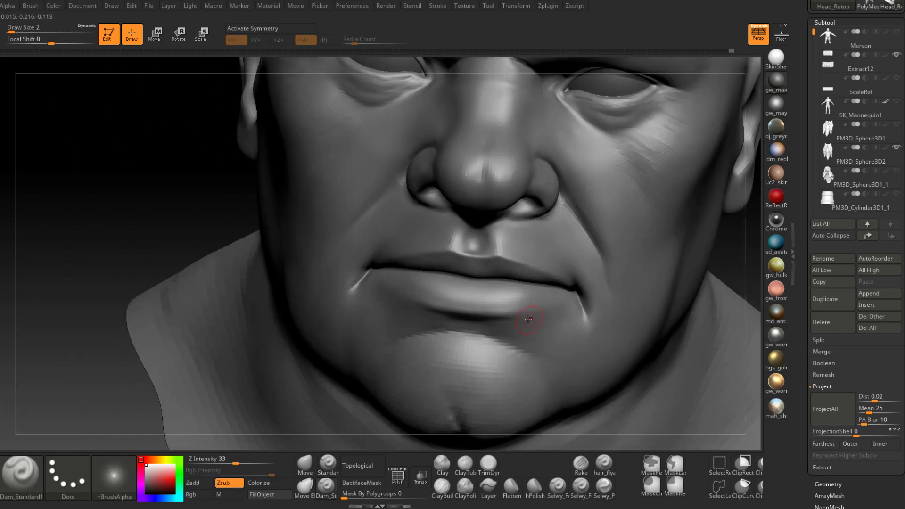
# - Build up small vertical ridges across the lower lip with ClayBuildup at Z Intensity 20, lightly smoothing the centre
pyautogui.click(442, 488)
pyautogui.moveTo(471, 300)
pyautogui.mouseDown()
pyautogui.moveTo(469, 282)
pyautogui.moveTo(474, 305)
pyautogui.moveTo(463, 300)
pyautogui.mouseUp()
pyautogui.moveTo(464, 285)
pyautogui.mouseDown(button='right')
pyautogui.moveTo(475, 311)
pyautogui.moveTo(532, 316)
pyautogui.mouseUp(button='right')
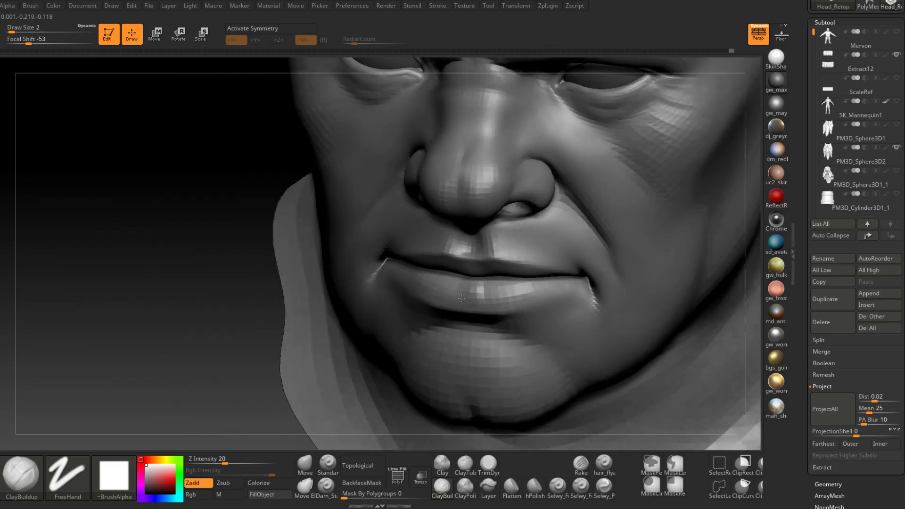
pyautogui.keyDown('shift'); pyautogui.moveTo(475, 289); pyautogui.dragTo(474, 301); pyautogui.keyUp('shift')
pyautogui.moveTo(487, 295)
pyautogui.mouseDown(button='right')
pyautogui.moveTo(440, 277)
pyautogui.moveTo(498, 293)
pyautogui.mouseUp(button='right')
pyautogui.moveTo(517, 290); pyautogui.dragTo(520, 302)
pyautogui.moveTo(529, 297); pyautogui.dragTo(518, 288, button='right')
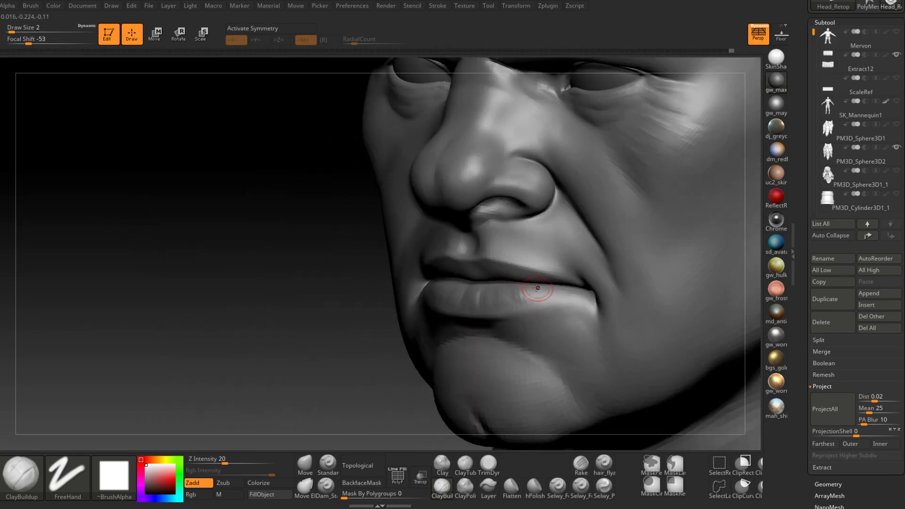
pyautogui.moveTo(539, 287); pyautogui.dragTo(543, 298)
pyautogui.moveTo(559, 287)
pyautogui.mouseDown(button='right')
pyautogui.moveTo(530, 297)
pyautogui.moveTo(471, 274)
pyautogui.mouseUp(button='right')
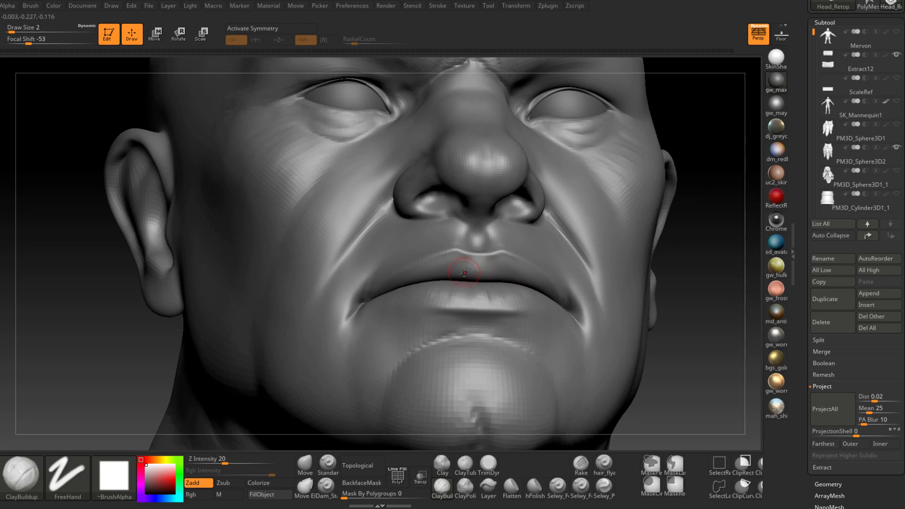
pyautogui.moveTo(465, 272); pyautogui.dragTo(444, 275, button='right')
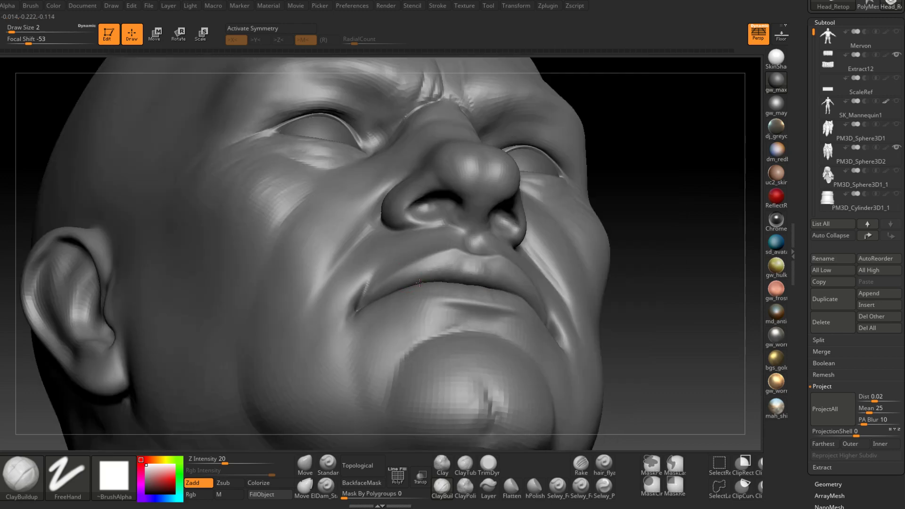
pyautogui.moveTo(384, 288)
pyautogui.mouseDown(button='right')
pyautogui.moveTo(495, 271)
pyautogui.moveTo(515, 280)
pyautogui.mouseUp(button='right')
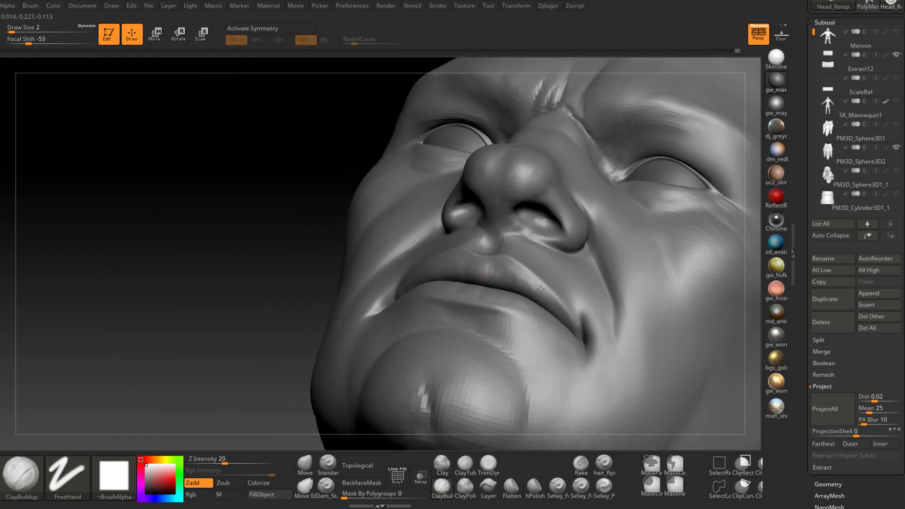
pyautogui.moveTo(553, 310)
pyautogui.mouseDown(button='right')
pyautogui.moveTo(560, 337)
pyautogui.moveTo(589, 346)
pyautogui.moveTo(604, 334)
pyautogui.moveTo(520, 349)
pyautogui.moveTo(512, 327)
pyautogui.moveTo(501, 346)
pyautogui.mouseUp(button='right')
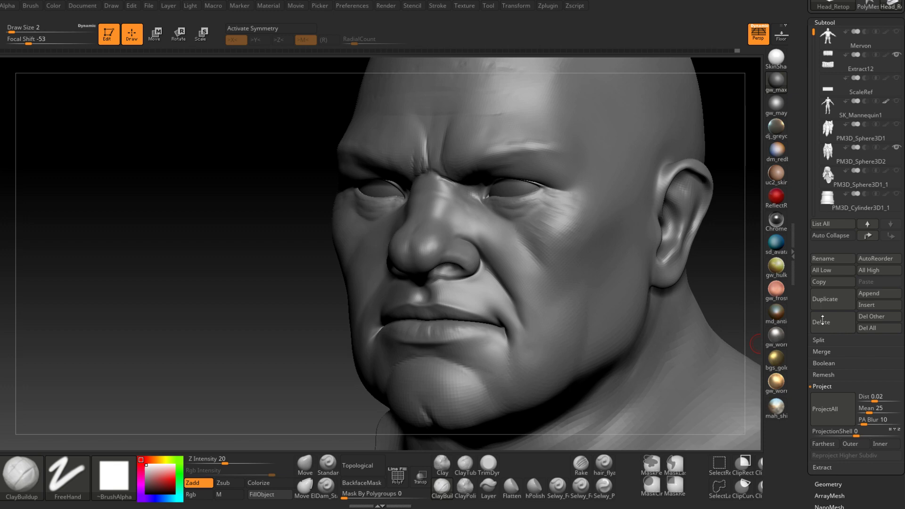
# - Show the beard subtool PM3D_Sphere3D1 and the hair subtool PM3D_Sphere3D1_1 around the head
pyautogui.keyDown('alt'); pyautogui.moveTo(724, 270); pyautogui.dragTo(731, 283); pyautogui.keyUp('alt')
pyautogui.keyDown('alt'); pyautogui.moveTo(400, 198); pyautogui.dragTo(523, 304); pyautogui.keyUp('alt')
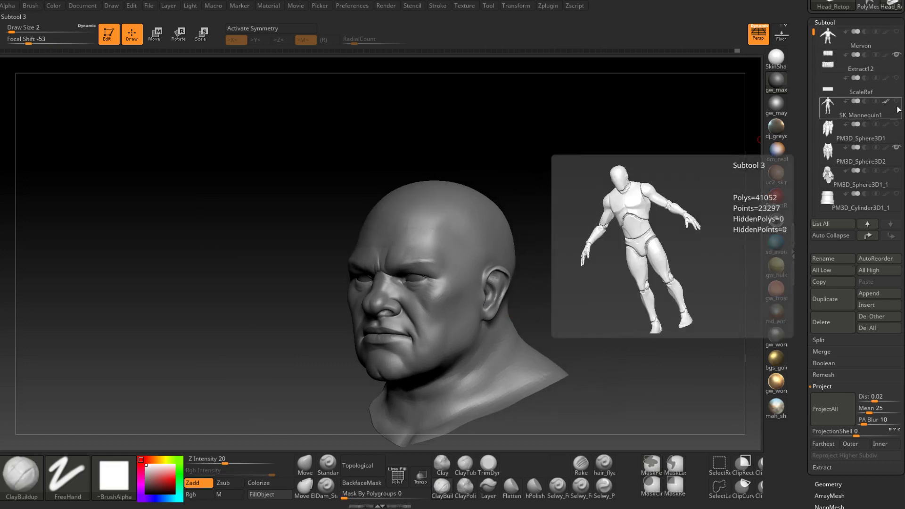
pyautogui.moveTo(820, 43)
pyautogui.moveTo(813, 33); pyautogui.dragTo(813, 49)
pyautogui.click(897, 80)
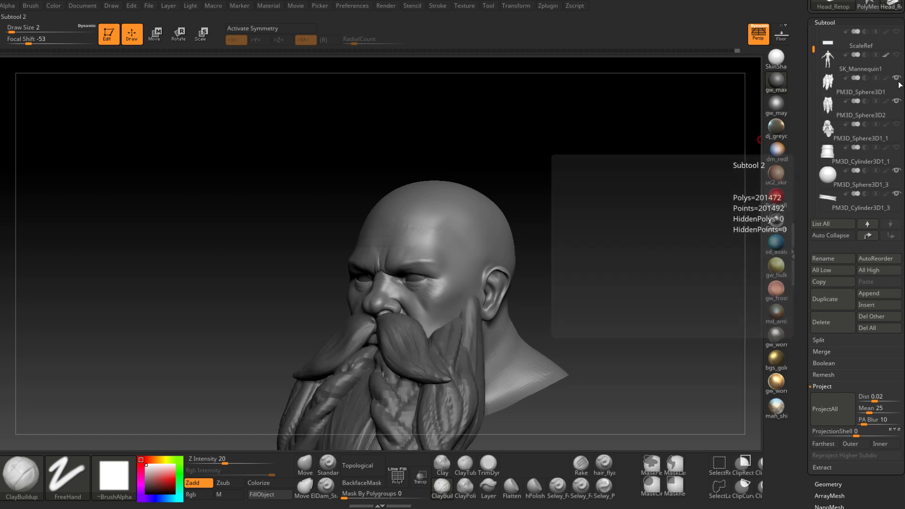
pyautogui.click(896, 126)
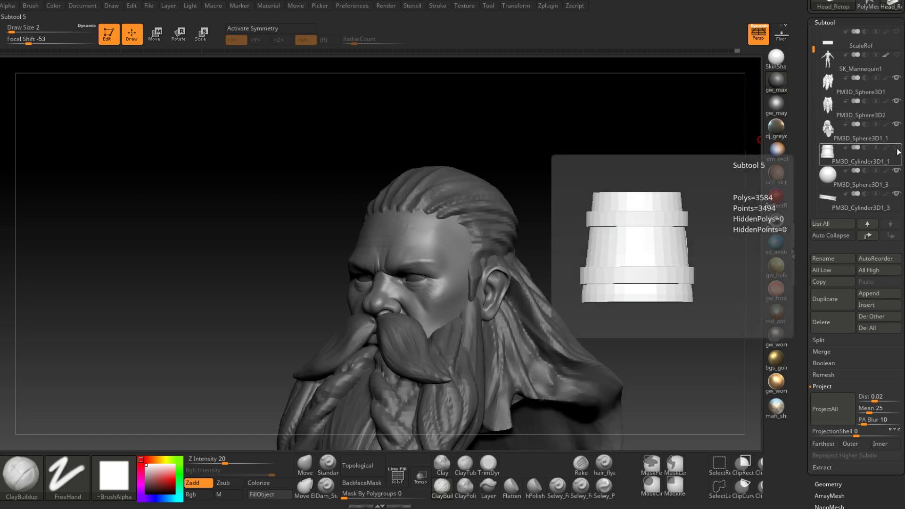
# - Show the Goggles and Apron subtools on the character
pyautogui.scroll(-4, 824, 70)
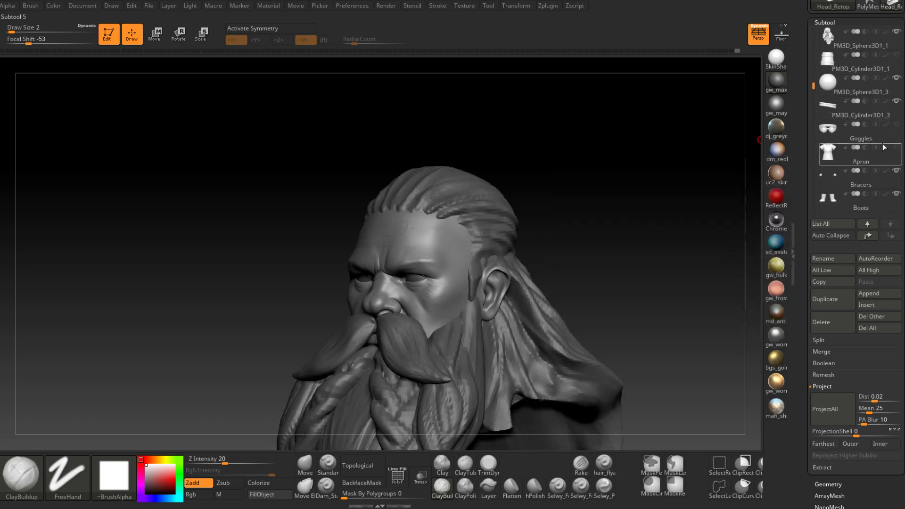
pyautogui.click(896, 124)
pyautogui.click(896, 147)
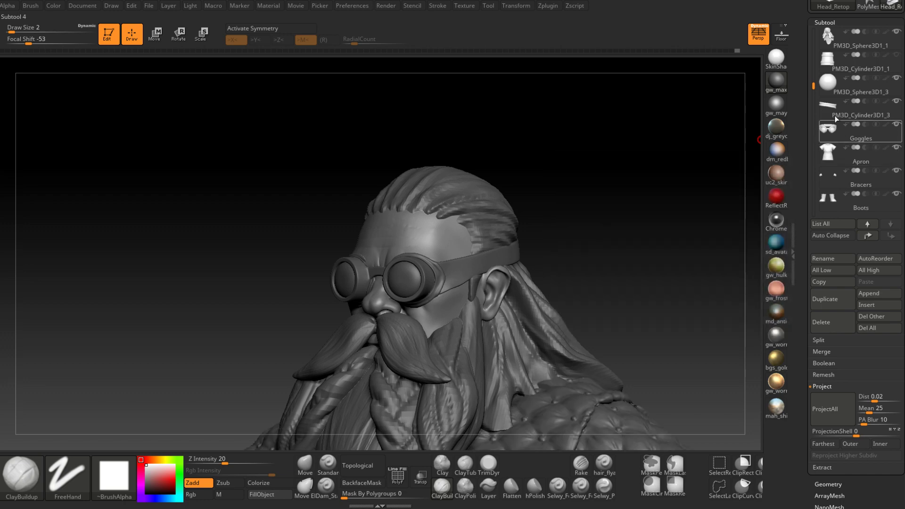
# - Show the remaining outfit subtools: Apron_trim, Smock, Shoulders, PM3D_Sphere3D1_6, Backpack and HelmetBase
pyautogui.scroll(-1, 815, 90)
pyautogui.scroll(-2, 815, 91)
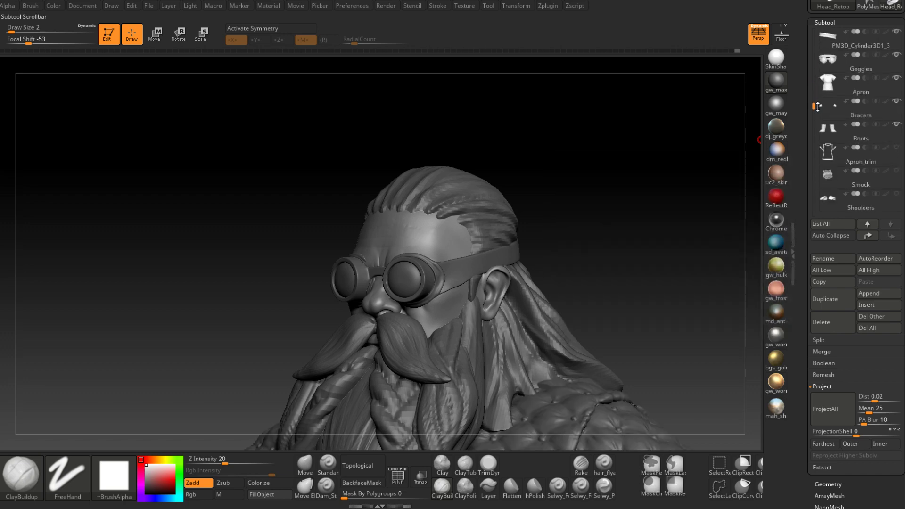
pyautogui.click(900, 174)
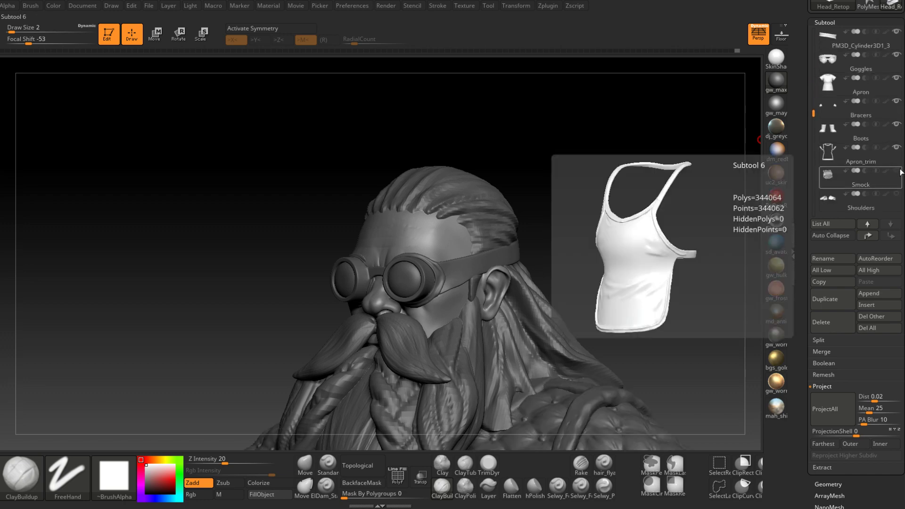
pyautogui.moveTo(814, 113); pyautogui.dragTo(814, 153)
pyautogui.click(898, 153)
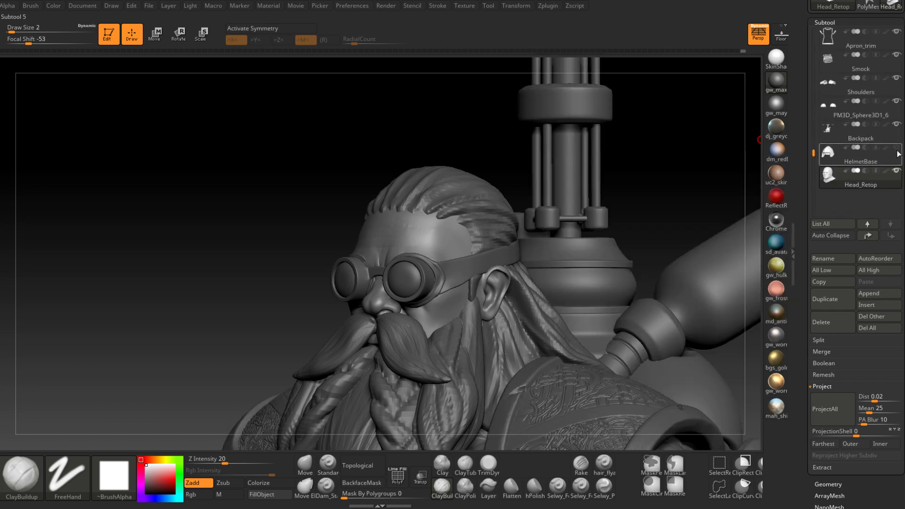
pyautogui.click(897, 148)
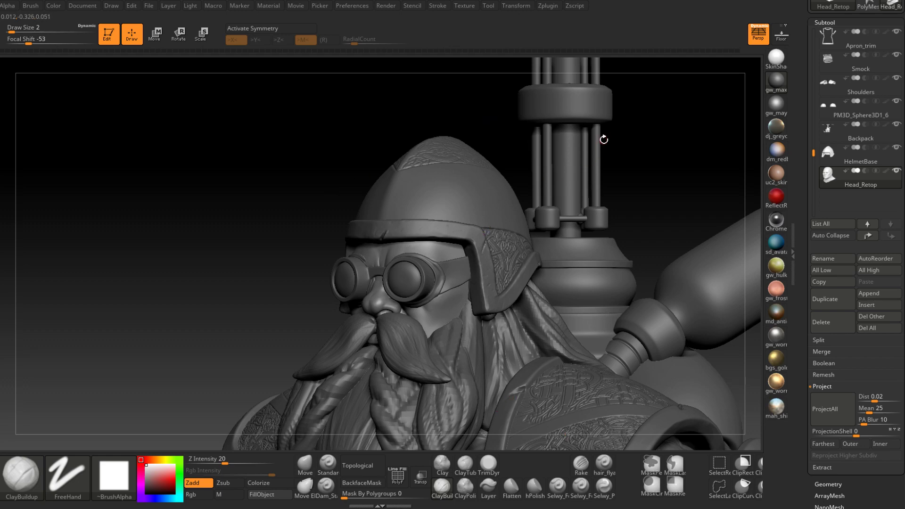
# - Examine the engraved shoulder armour and the axe-shaped emblem on the backpack from the side and behind
pyautogui.moveTo(644, 167); pyautogui.dragTo(663, 248)
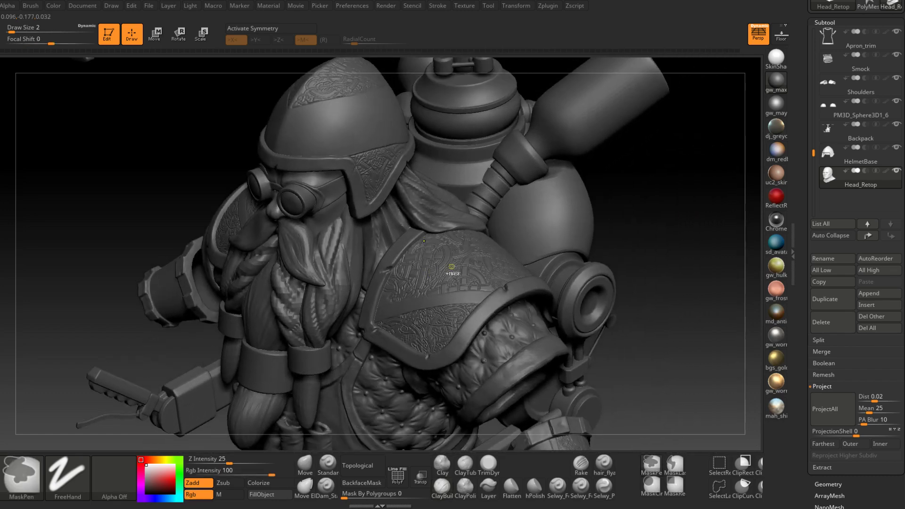
pyautogui.keyDown('alt'); pyautogui.moveTo(702, 198); pyautogui.dragTo(714, 241); pyautogui.keyUp('alt')
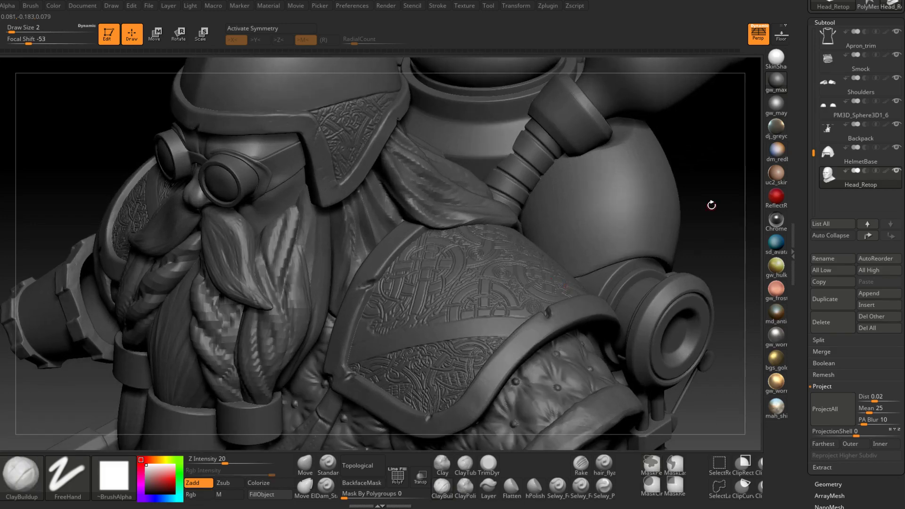
pyautogui.moveTo(711, 205); pyautogui.dragTo(612, 200)
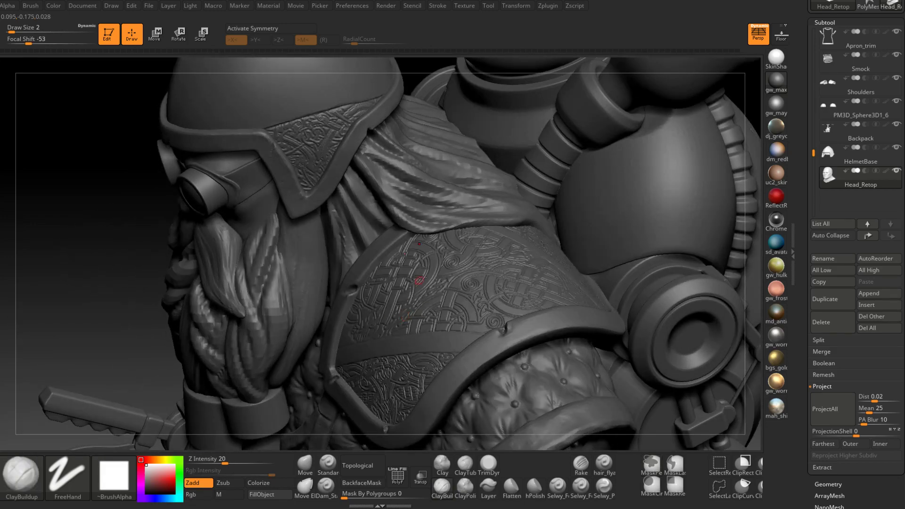
pyautogui.moveTo(83, 182); pyautogui.dragTo(105, 148)
pyautogui.moveTo(615, 188)
pyautogui.keyDown('ctrl'); pyautogui.mouseDown(button='right')
pyautogui.moveTo(542, 188)
pyautogui.moveTo(564, 187)
pyautogui.mouseUp(button='right'); pyautogui.keyUp('ctrl')
pyautogui.moveTo(563, 187); pyautogui.dragTo(704, 136)
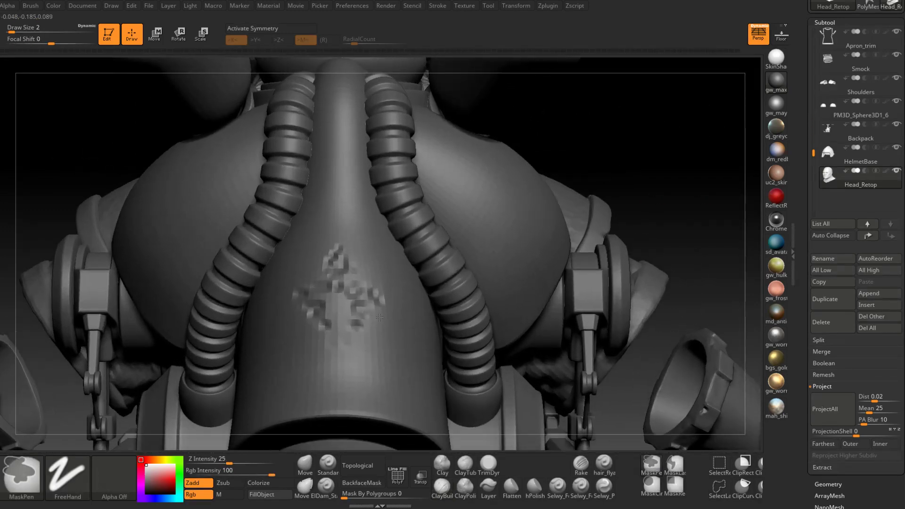
pyautogui.keyDown('alt'); pyautogui.moveTo(644, 139); pyautogui.dragTo(679, 111); pyautogui.keyUp('alt')
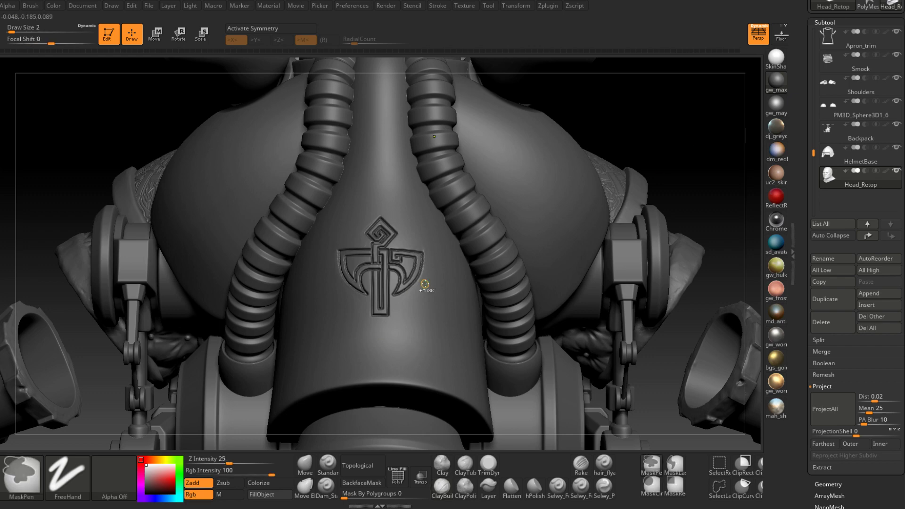
pyautogui.moveTo(425, 285)
pyautogui.keyDown('ctrl'); pyautogui.mouseDown(button='right')
pyautogui.moveTo(447, 174)
pyautogui.moveTo(467, 140)
pyautogui.mouseUp(button='right'); pyautogui.keyUp('ctrl')
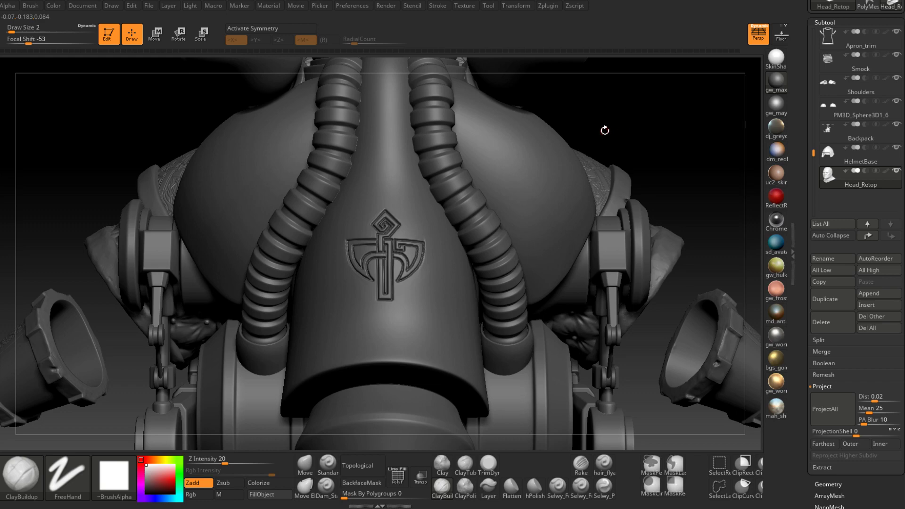
pyautogui.moveTo(604, 130); pyautogui.dragTo(752, 159)
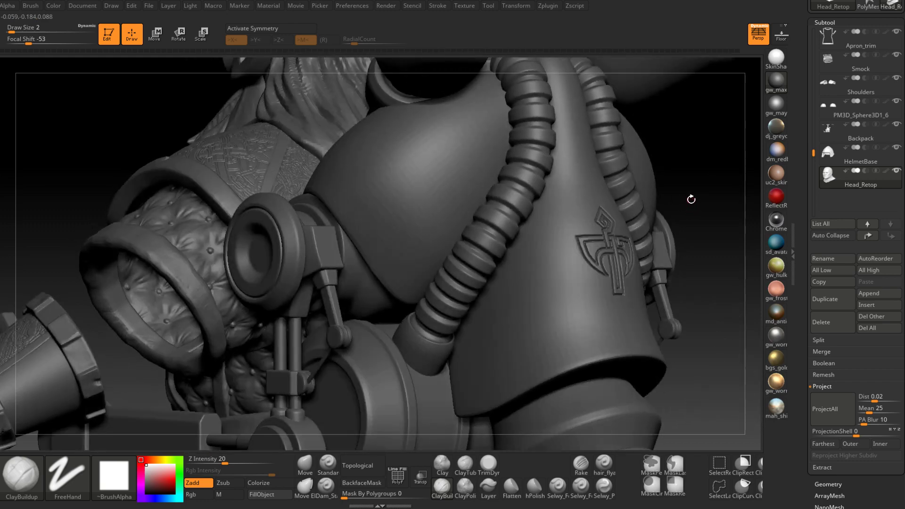
pyautogui.moveTo(691, 198); pyautogui.dragTo(158, 127)
pyautogui.keyDown('alt'); pyautogui.moveTo(230, 100); pyautogui.dragTo(107, 317); pyautogui.keyUp('alt')
# - Hide the HelmetBase subtool to expose the hair and forehead
pyautogui.keyDown('alt'); pyautogui.moveTo(385, 213); pyautogui.dragTo(396, 252); pyautogui.keyUp('alt')
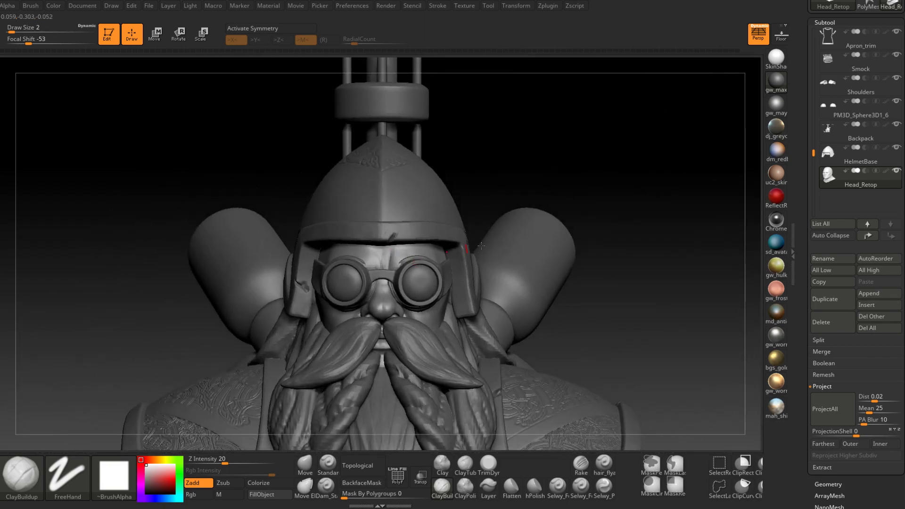
pyautogui.keyDown('ctrl'); pyautogui.moveTo(436, 247); pyautogui.dragTo(409, 293, button='right'); pyautogui.keyUp('ctrl')
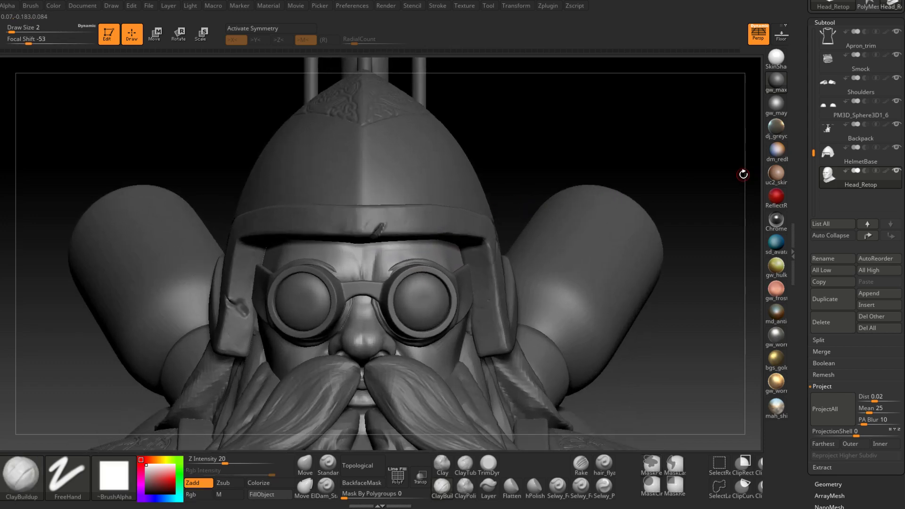
pyautogui.click(898, 147)
pyautogui.moveTo(495, 164); pyautogui.dragTo(401, 173)
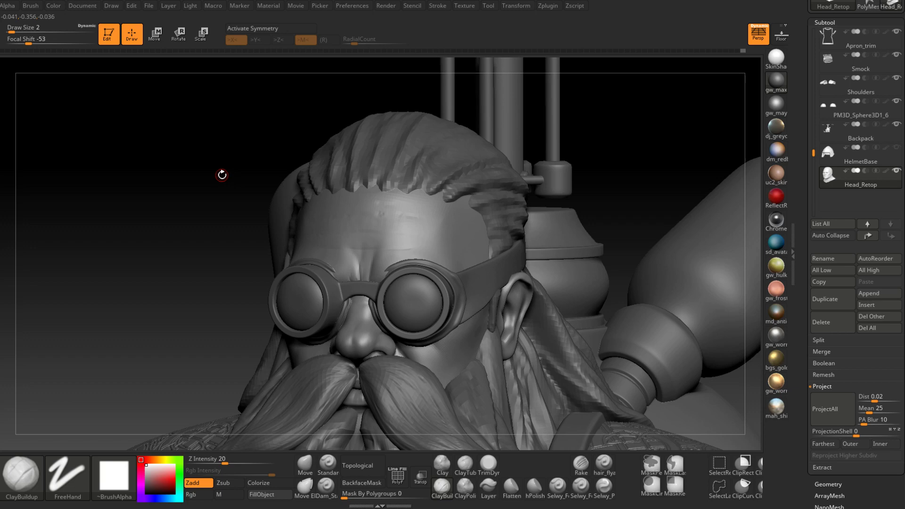
# - Hide the Goggles subtool and make Head_Retop the active subtool again
pyautogui.moveTo(221, 175); pyautogui.dragTo(558, 345)
pyautogui.keyDown('alt'); pyautogui.click(569, 372); pyautogui.keyUp('alt')
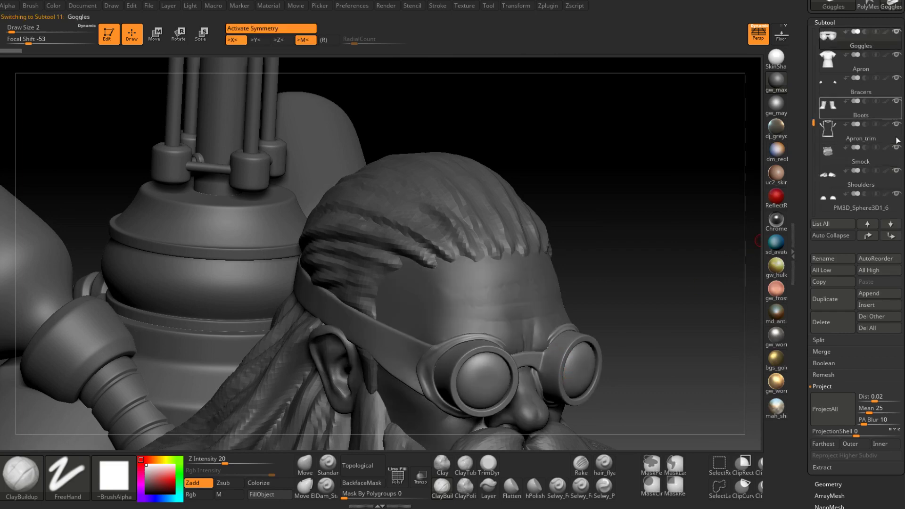
pyautogui.keyDown('alt'); pyautogui.click(544, 316); pyautogui.keyUp('alt')
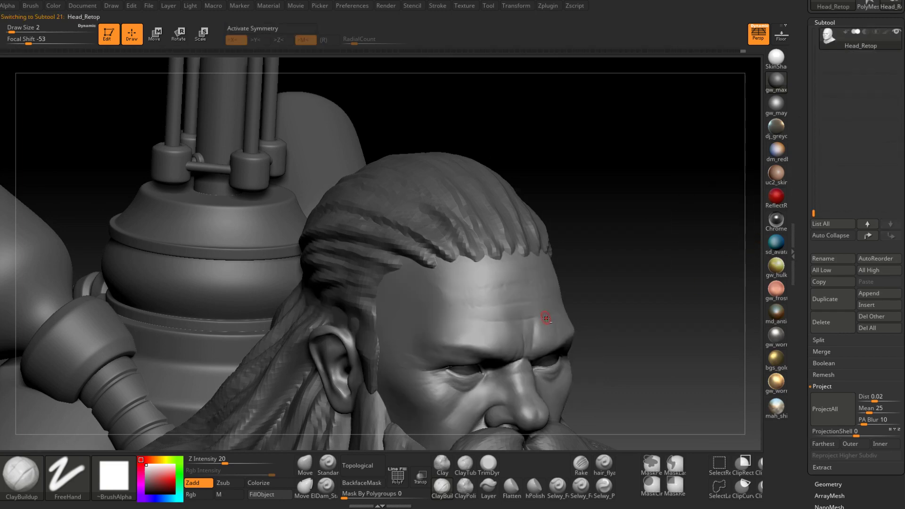
# - Pick the Dam_Standard brush, hide the moustache and beard subtool PM3D_Sphere3D1, and make Head_Retop the active subtool again
pyautogui.keyDown('alt'); pyautogui.moveTo(544, 394); pyautogui.dragTo(453, 301, button='right'); pyautogui.keyUp('alt')
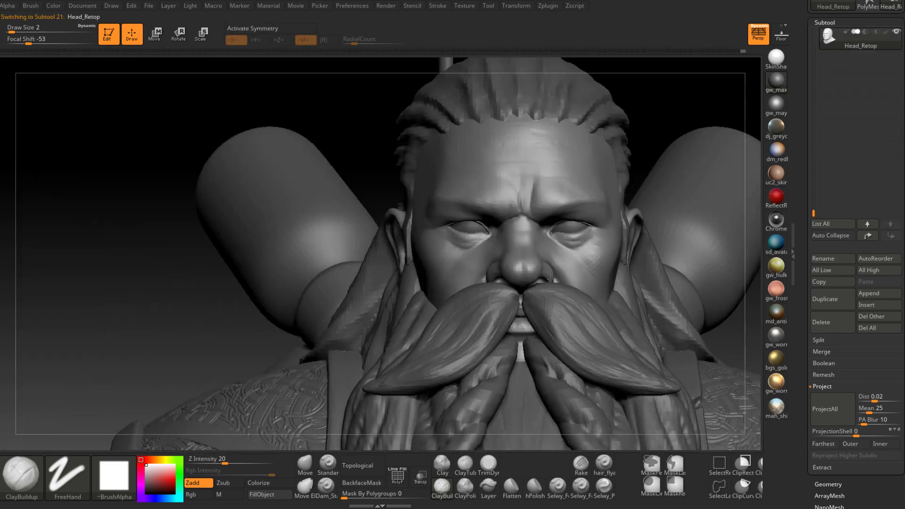
pyautogui.moveTo(569, 382); pyautogui.dragTo(509, 377, button='right')
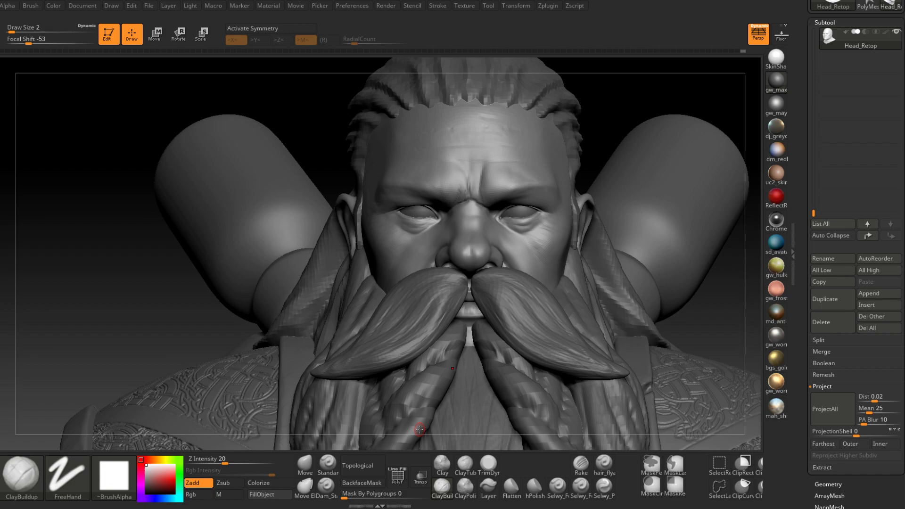
pyautogui.moveTo(439, 254)
pyautogui.mouseDown(button='right')
pyautogui.moveTo(542, 243)
pyautogui.moveTo(486, 250)
pyautogui.moveTo(501, 262)
pyautogui.moveTo(494, 274)
pyautogui.moveTo(512, 261)
pyautogui.moveTo(439, 309)
pyautogui.moveTo(477, 314)
pyautogui.moveTo(434, 332)
pyautogui.mouseUp(button='right')
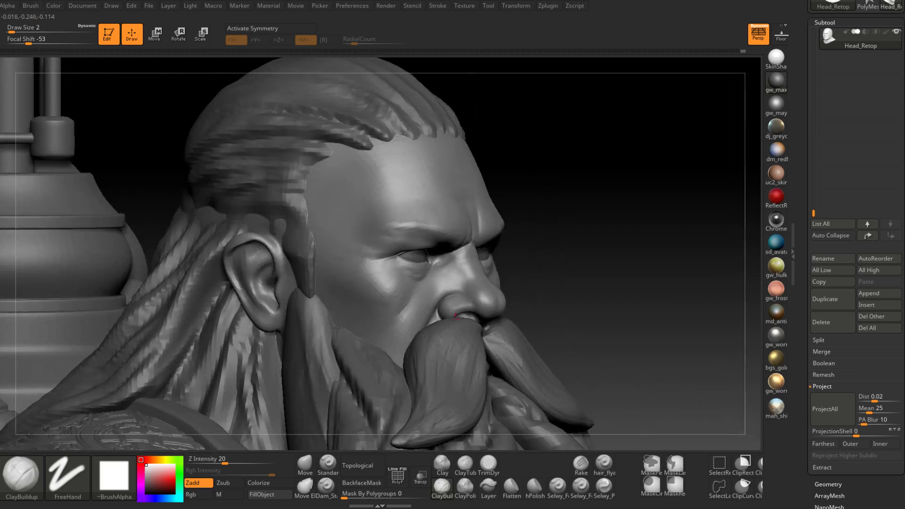
pyautogui.click(329, 486)
pyautogui.keyDown('ctrl'); pyautogui.moveTo(468, 257); pyautogui.dragTo(424, 325, button='right'); pyautogui.keyUp('ctrl')
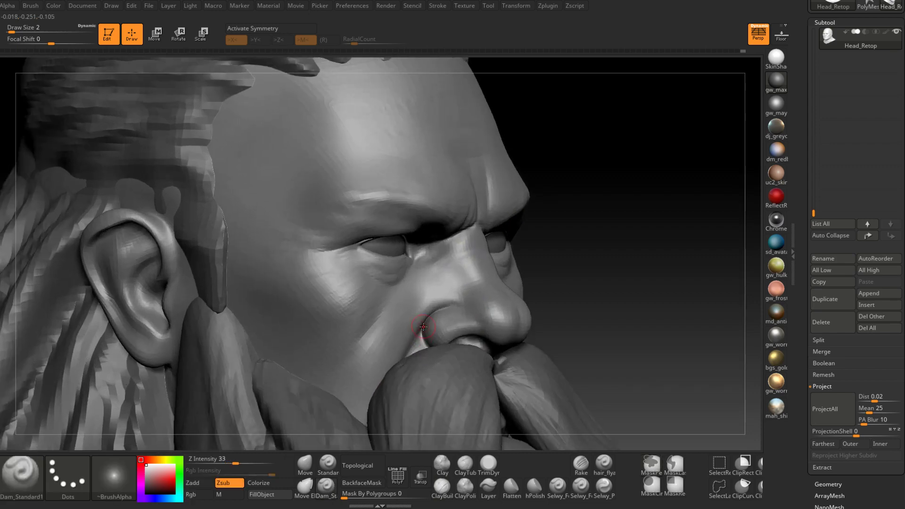
pyautogui.moveTo(399, 367); pyautogui.dragTo(387, 368, button='right')
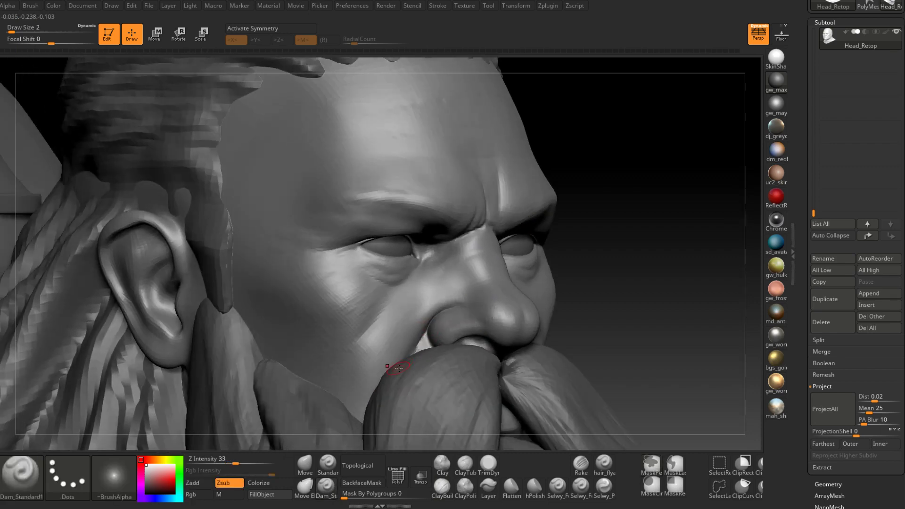
pyautogui.moveTo(429, 333); pyautogui.dragTo(453, 349, button='right')
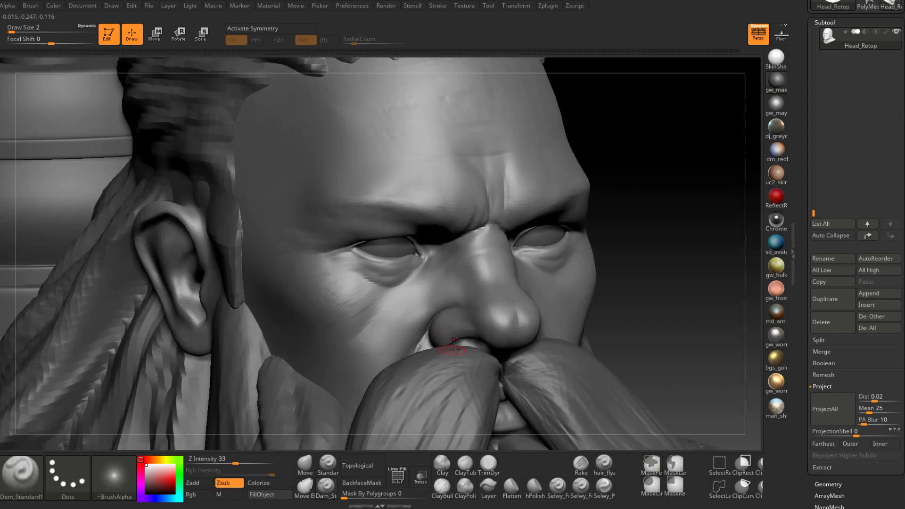
pyautogui.keyDown('alt'); pyautogui.click(458, 381); pyautogui.keyUp('alt')
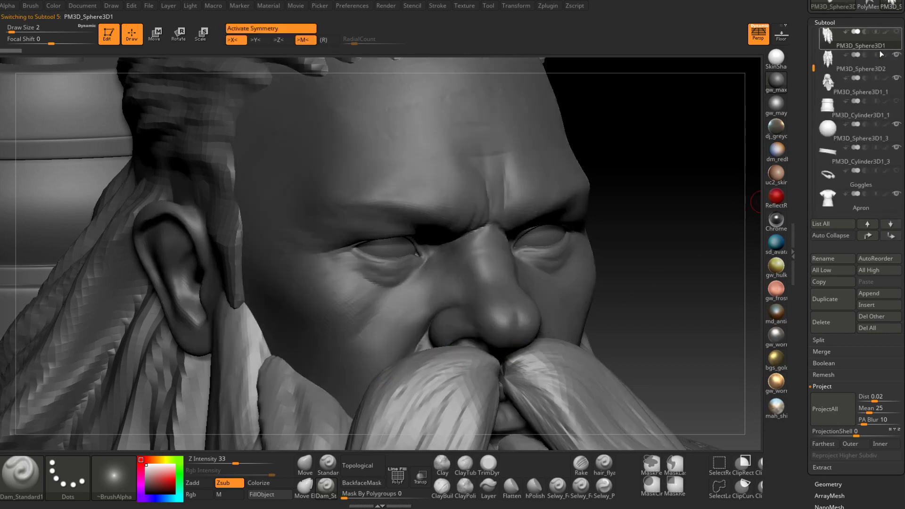
pyautogui.keyDown('alt'); pyautogui.click(510, 297); pyautogui.keyUp('alt')
# - Smooth and recarve the nasolabial crease running from the character's right nostril down the cheek
pyautogui.moveTo(461, 324); pyautogui.dragTo(418, 355, button='right')
pyautogui.keyDown('shift'); pyautogui.moveTo(420, 343); pyautogui.dragTo(411, 358); pyautogui.keyUp('shift')
pyautogui.moveTo(391, 376); pyautogui.dragTo(417, 375, button='right')
pyautogui.moveTo(418, 340); pyautogui.dragTo(389, 381)
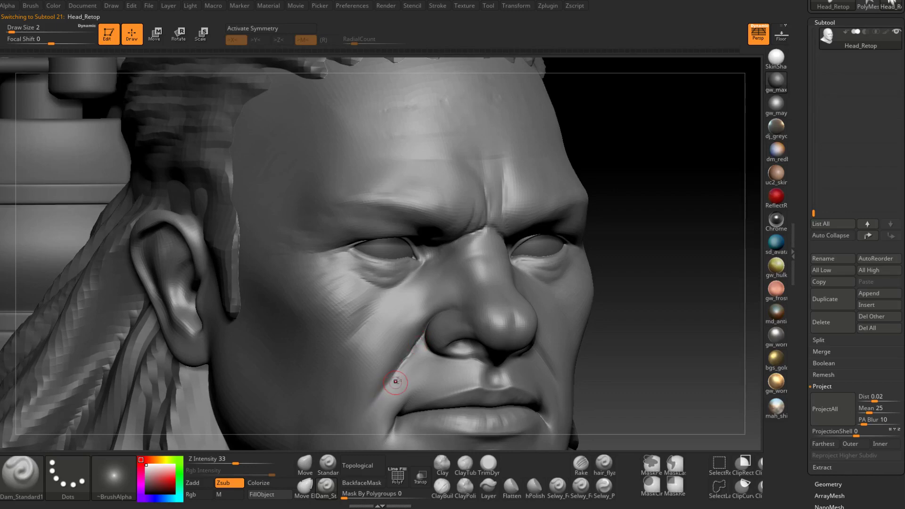
# - Refine the nasolabial fold on the character's left cheek and the creases at the mouth corners with Dam_Standard
pyautogui.moveTo(396, 382); pyautogui.dragTo(504, 337, button='right')
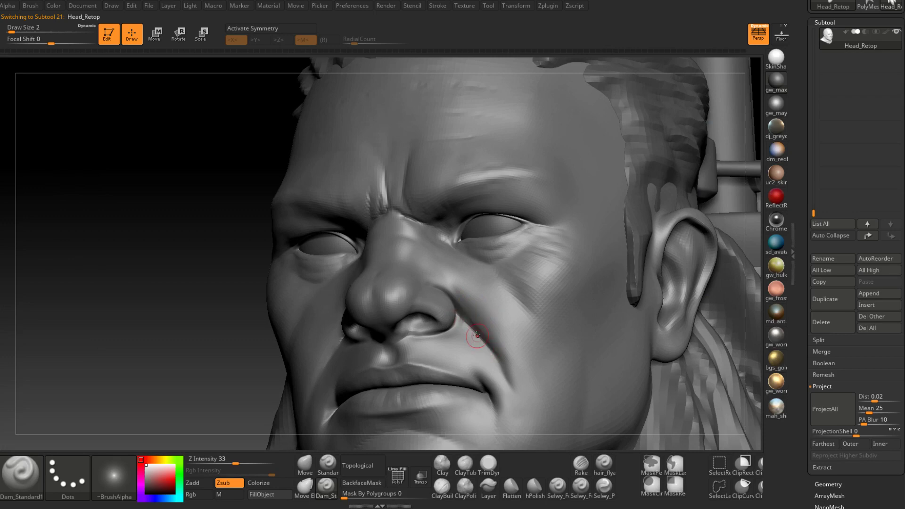
pyautogui.moveTo(497, 366); pyautogui.dragTo(528, 382, button='right')
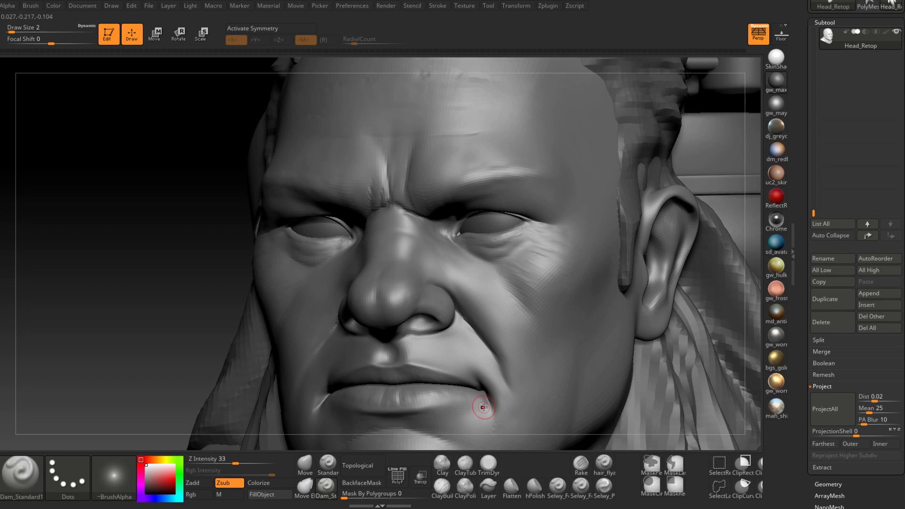
pyautogui.moveTo(483, 408); pyautogui.dragTo(539, 260, button='right')
pyautogui.moveTo(376, 264); pyautogui.dragTo(467, 271, button='right')
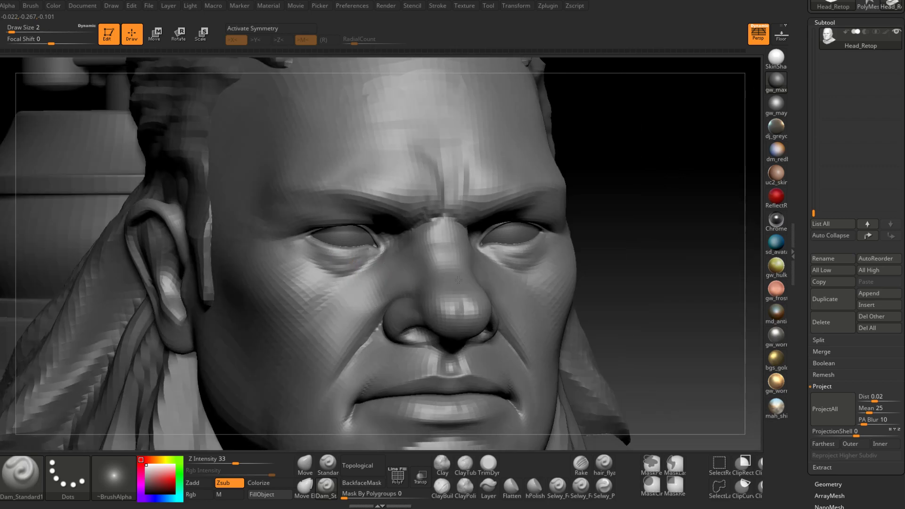
pyautogui.moveTo(521, 296)
pyautogui.keyDown('ctrl'); pyautogui.mouseDown(button='right')
pyautogui.moveTo(503, 312)
pyautogui.moveTo(476, 214)
pyautogui.mouseUp(button='right'); pyautogui.keyUp('ctrl')
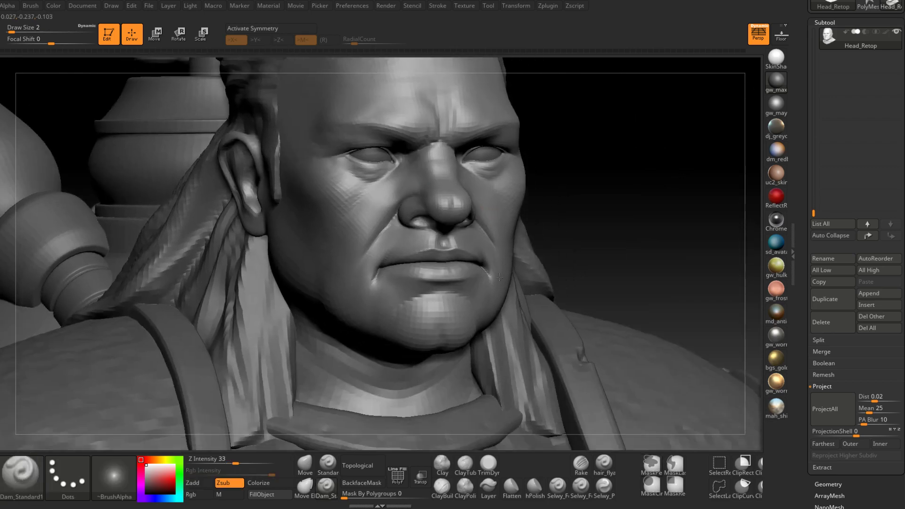
pyautogui.moveTo(490, 288); pyautogui.dragTo(508, 287, button='right')
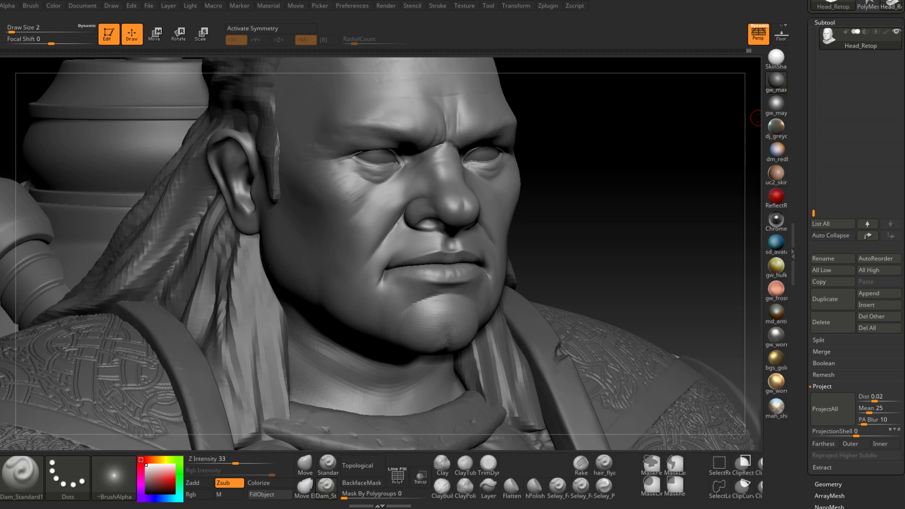
# - Check the beardless face's overall shape with the Move brush at a lower subdivision level, and return to the highest level
pyautogui.moveTo(559, 211); pyautogui.dragTo(600, 196, button='right')
pyautogui.moveTo(518, 171); pyautogui.dragTo(530, 176, button='right')
pyautogui.keyDown('alt'); pyautogui.moveTo(436, 186); pyautogui.dragTo(509, 241, button='right'); pyautogui.keyUp('alt')
pyautogui.press('ctrl')
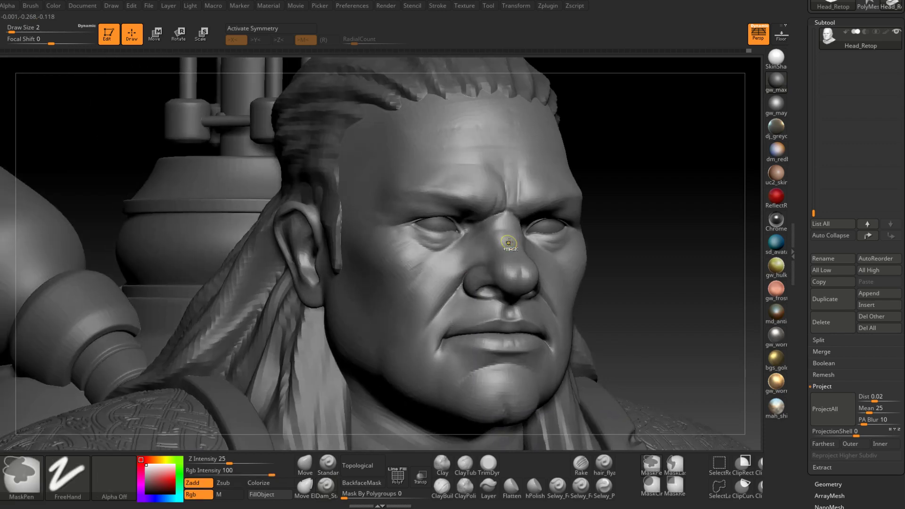
pyautogui.moveTo(601, 247); pyautogui.dragTo(484, 317, button='right')
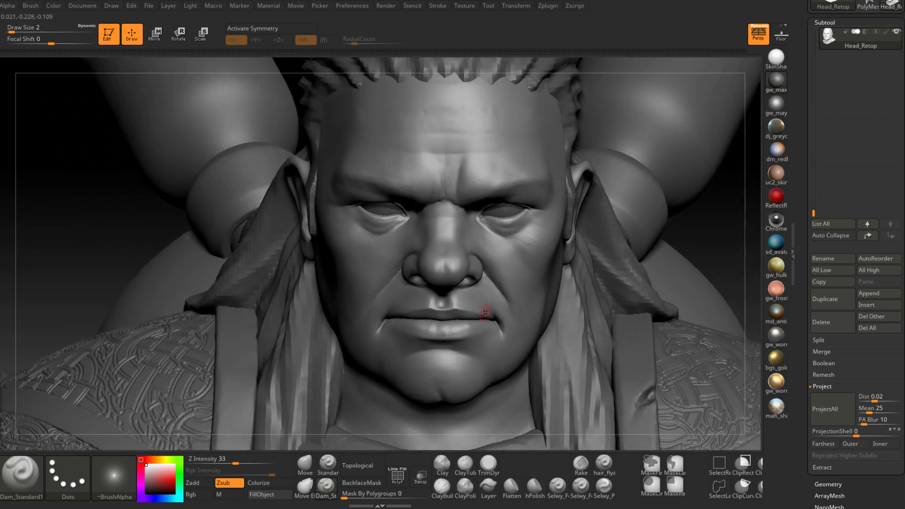
pyautogui.click(305, 463)
pyautogui.keyDown('ctrl'); pyautogui.moveTo(447, 254); pyautogui.dragTo(449, 273, button='right'); pyautogui.keyUp('ctrl')
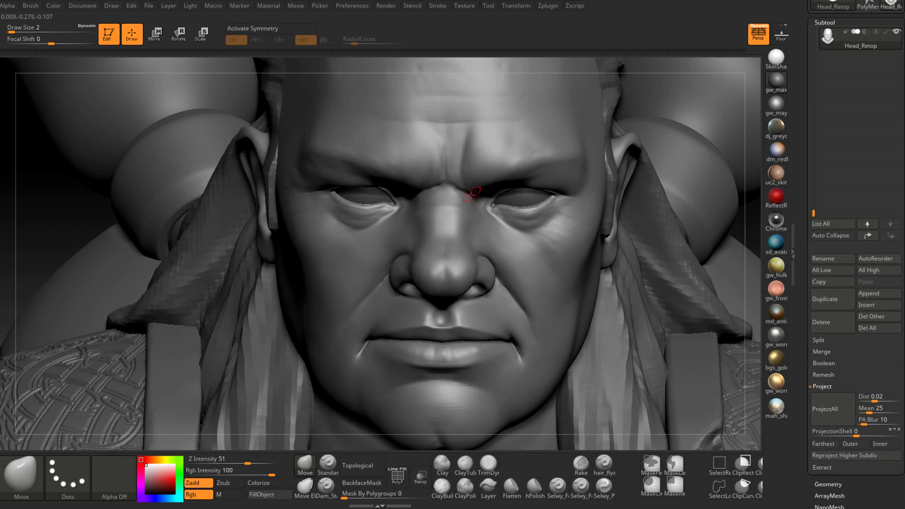
pyautogui.hotkey('shift', 'd')
pyautogui.press('d')
pyautogui.press('d')
# - Add ClayBuildup strokes at draw size 4 to the tip of the nose and undo the last stroke
pyautogui.click(442, 487)
pyautogui.moveTo(434, 268); pyautogui.dragTo(435, 269, button='right')
pyautogui.press('space')
pyautogui.moveTo(434, 269); pyautogui.dragTo(436, 269)
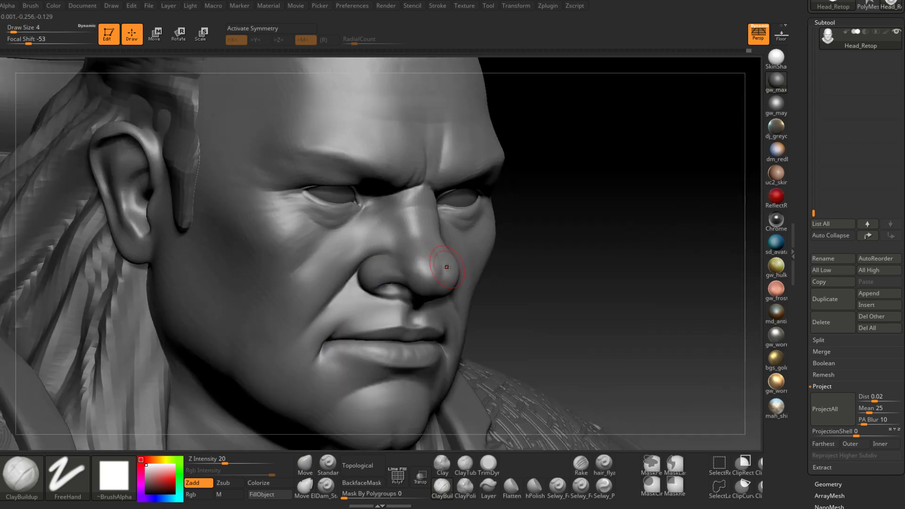
pyautogui.moveTo(453, 273)
pyautogui.mouseDown(button='right')
pyautogui.moveTo(429, 277)
pyautogui.moveTo(414, 258)
pyautogui.mouseUp(button='right')
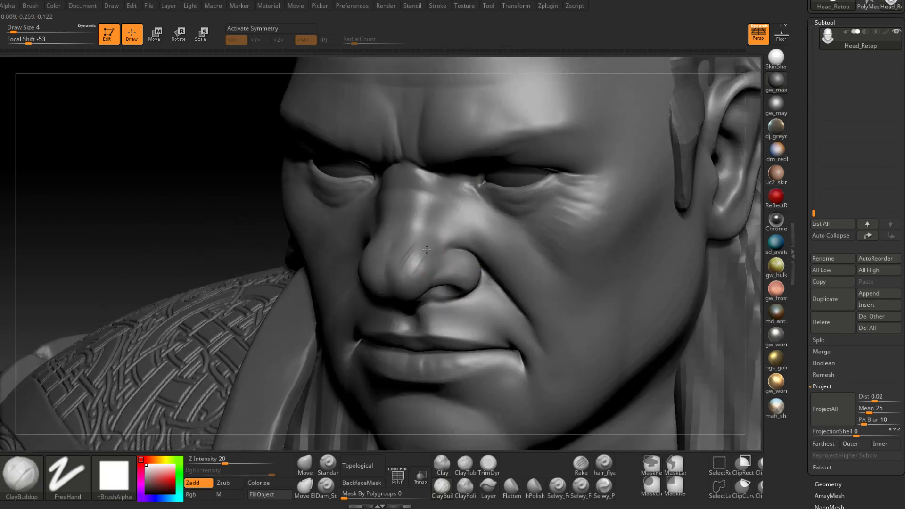
pyautogui.moveTo(419, 272); pyautogui.dragTo(420, 249, button='right')
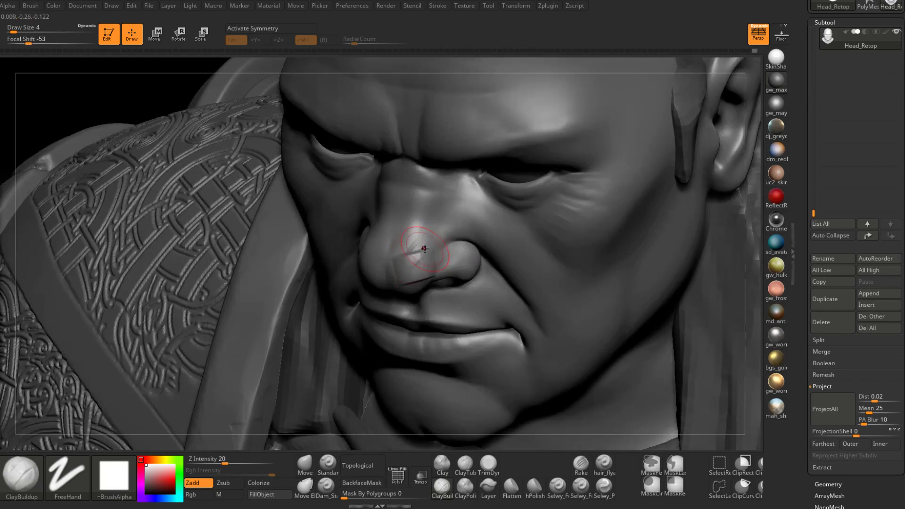
pyautogui.moveTo(424, 249); pyautogui.dragTo(420, 254)
pyautogui.hotkey('ctrl', 'z')
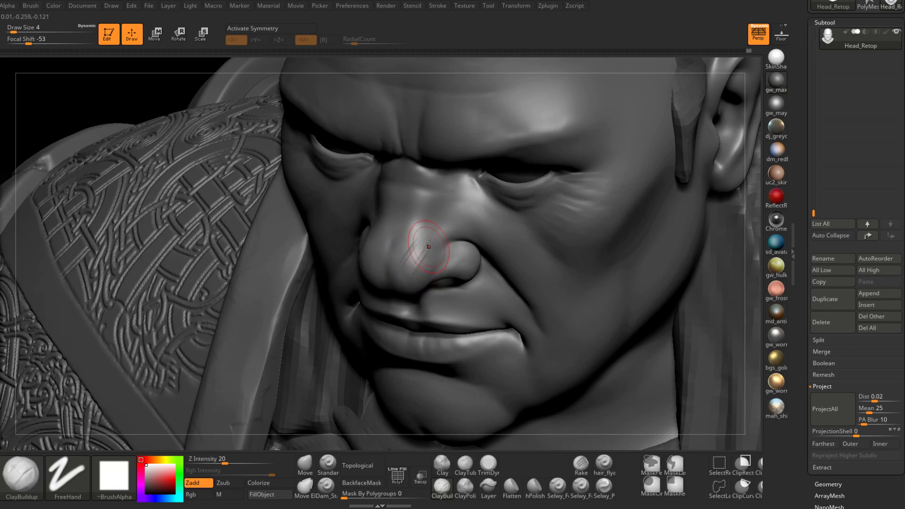
# - Build up more volume on the character's left side of the nose tip with ClayBuildup
pyautogui.moveTo(413, 278)
pyautogui.mouseDown(button='right')
pyautogui.moveTo(409, 298)
pyautogui.moveTo(407, 276)
pyautogui.mouseUp(button='right')
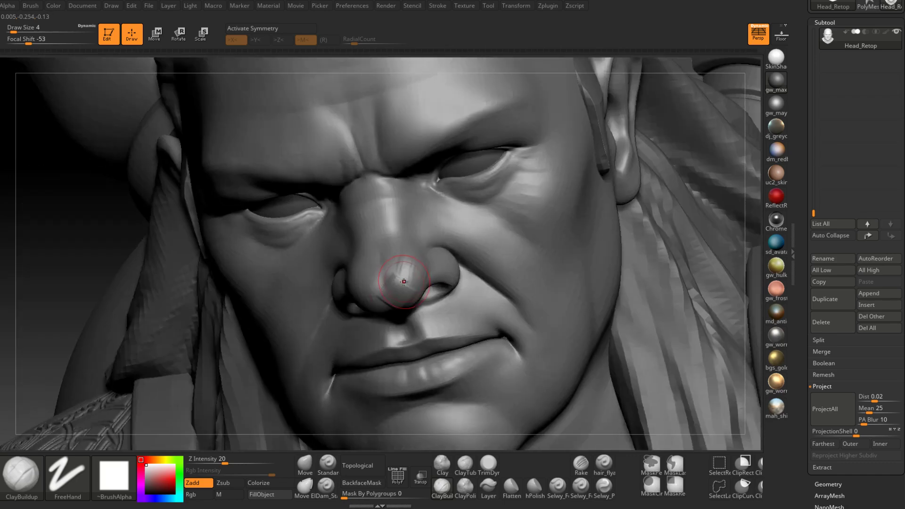
pyautogui.moveTo(404, 286); pyautogui.dragTo(407, 269)
pyautogui.press('ctrl')
pyautogui.moveTo(396, 276)
pyautogui.mouseDown(button='right')
pyautogui.moveTo(393, 299)
pyautogui.moveTo(410, 298)
pyautogui.moveTo(383, 303)
pyautogui.moveTo(389, 294)
pyautogui.moveTo(360, 288)
pyautogui.moveTo(360, 310)
pyautogui.moveTo(401, 278)
pyautogui.mouseUp(button='right')
pyautogui.hotkey('ctrl', 'shift')
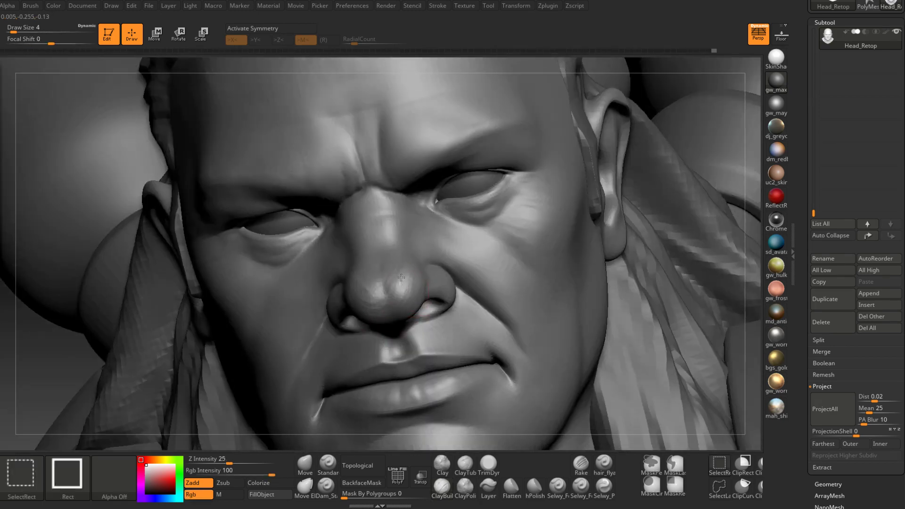
pyautogui.keyDown('ctrl'); pyautogui.keyDown('shift'); pyautogui.click(401, 278); pyautogui.keyUp('shift'); pyautogui.keyUp('ctrl')
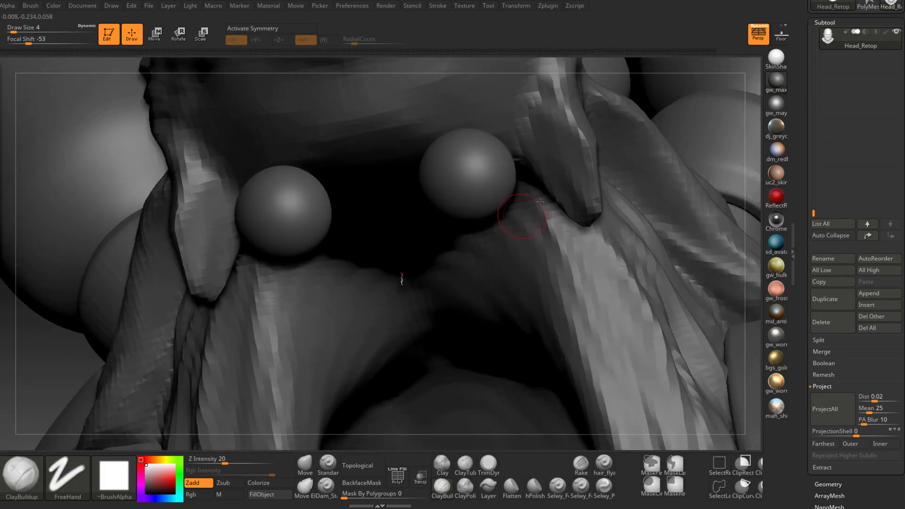
pyautogui.keyDown('ctrl'); pyautogui.keyDown('shift'); pyautogui.click(64, 374); pyautogui.keyUp('shift'); pyautogui.keyUp('ctrl')
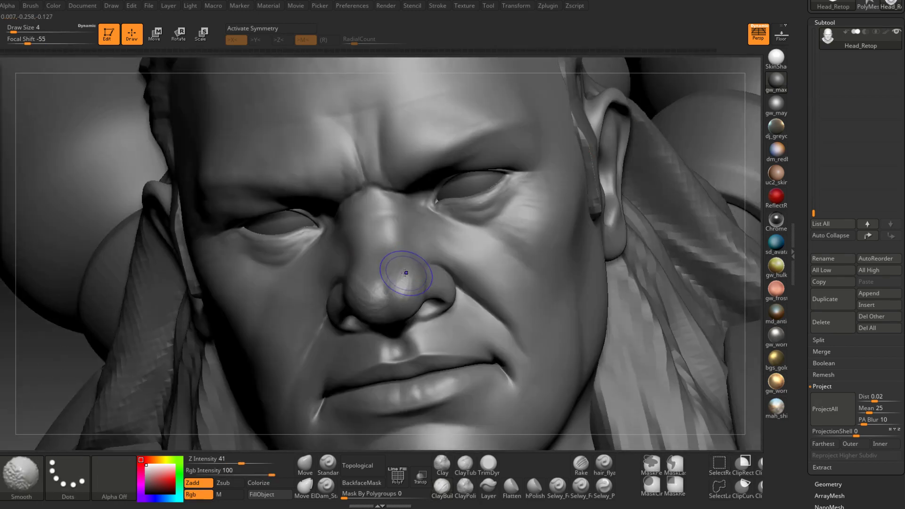
# - Smooth the nose tip and build up the lower bridge of the nose with ClayBuildup
pyautogui.moveTo(406, 273)
pyautogui.mouseDown(button='right')
pyautogui.moveTo(426, 267)
pyautogui.moveTo(356, 301)
pyautogui.mouseUp(button='right')
pyautogui.press('shift')
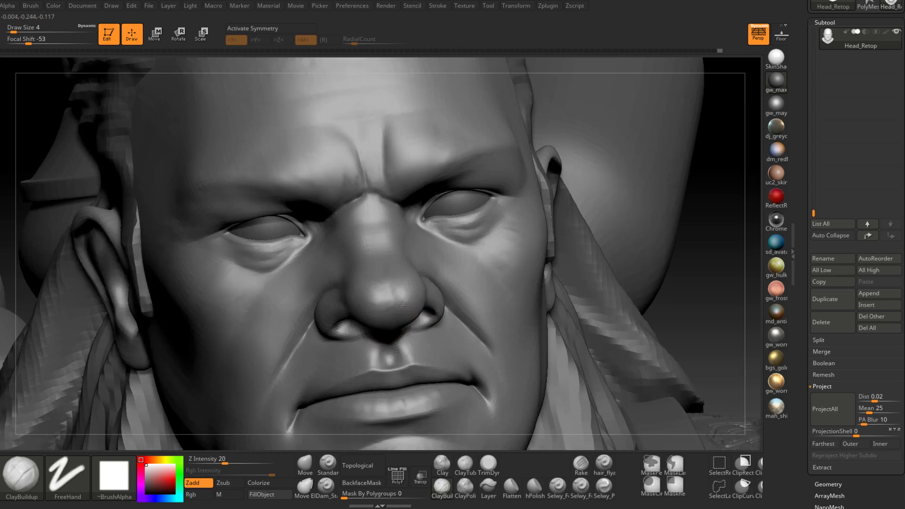
pyautogui.press('shift')
pyautogui.moveTo(424, 325)
pyautogui.mouseDown(button='right')
pyautogui.moveTo(406, 330)
pyautogui.moveTo(377, 283)
pyautogui.moveTo(396, 282)
pyautogui.moveTo(381, 270)
pyautogui.mouseUp(button='right')
pyautogui.press('shift')
pyautogui.press('shift')
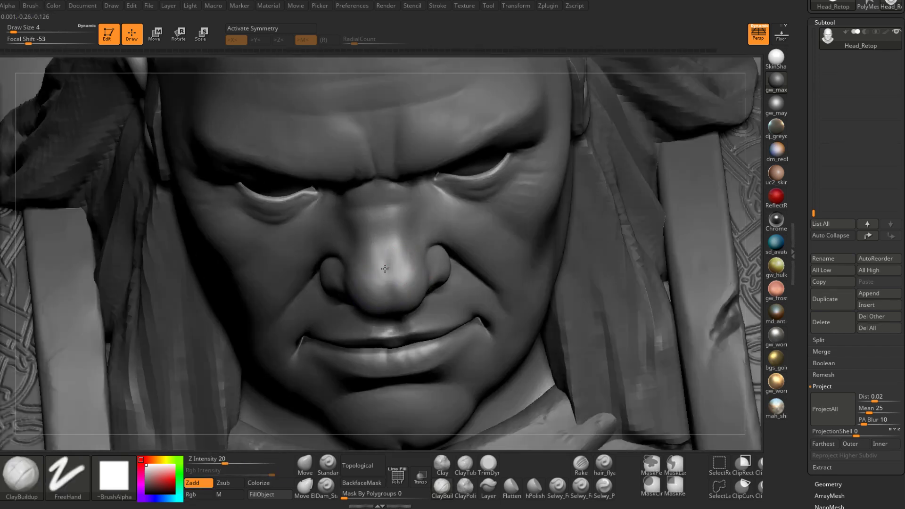
pyautogui.moveTo(390, 264)
pyautogui.mouseDown()
pyautogui.moveTo(381, 244)
pyautogui.moveTo(381, 256)
pyautogui.moveTo(399, 248)
pyautogui.mouseUp()
pyautogui.moveTo(358, 278); pyautogui.dragTo(384, 262, button='right')
pyautogui.hotkey('ctrl', 'shift')
pyautogui.keyDown('ctrl'); pyautogui.keyDown('shift'); pyautogui.click(385, 262); pyautogui.keyUp('shift'); pyautogui.keyUp('ctrl')
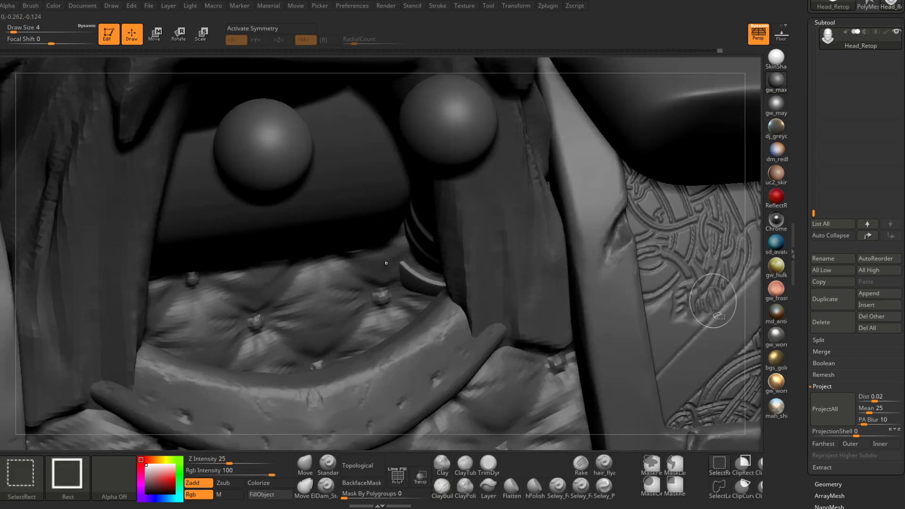
pyautogui.keyDown('ctrl'); pyautogui.moveTo(598, 279); pyautogui.dragTo(642, 214, button='right'); pyautogui.keyUp('ctrl')
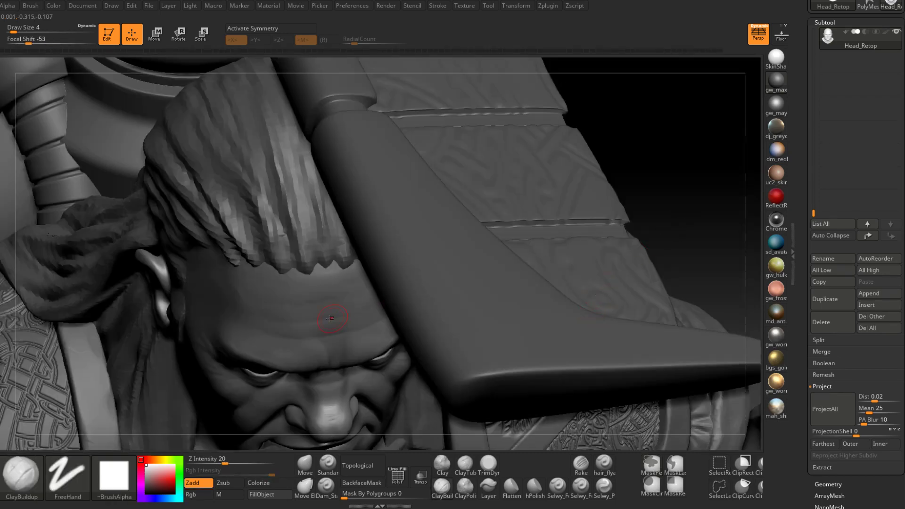
# - Sculpt the rim and wing of the character's left nostril with ClayBuildup at draw size 2 and smooth them
pyautogui.moveTo(330, 319)
pyautogui.mouseDown(button='right')
pyautogui.moveTo(390, 231)
pyautogui.moveTo(391, 251)
pyautogui.mouseUp(button='right')
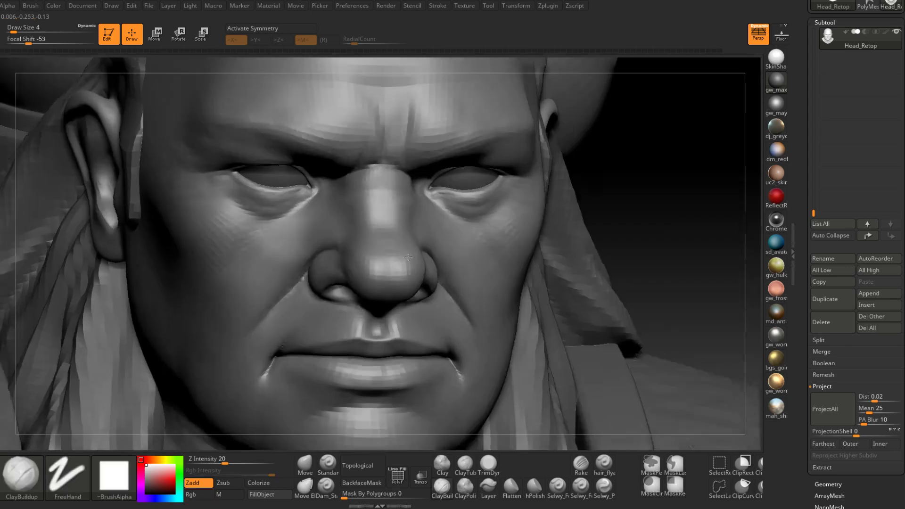
pyautogui.moveTo(395, 273); pyautogui.dragTo(420, 302, button='right')
pyautogui.press('ctrl')
pyautogui.press('space')
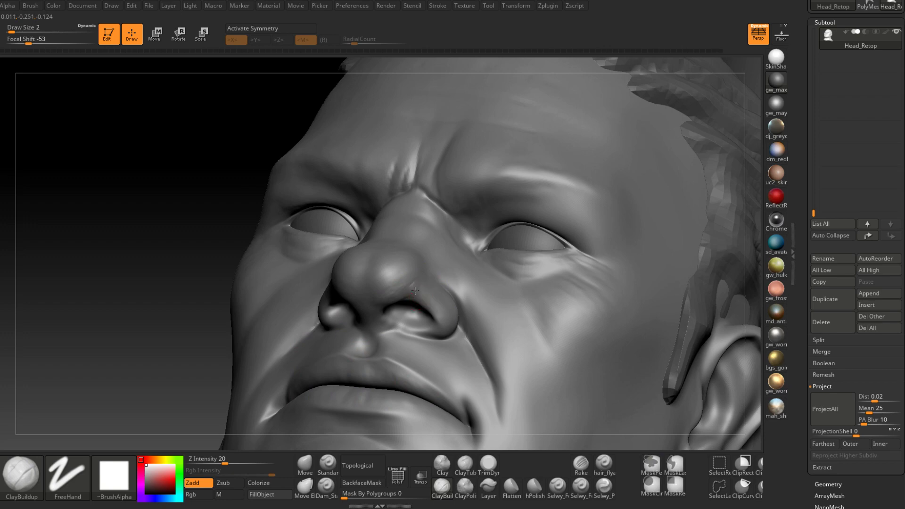
pyautogui.moveTo(431, 293)
pyautogui.mouseDown(button='right')
pyautogui.moveTo(432, 305)
pyautogui.moveTo(411, 286)
pyautogui.moveTo(446, 325)
pyautogui.mouseUp(button='right')
pyautogui.keyDown('shift'); pyautogui.moveTo(440, 311); pyautogui.dragTo(400, 301); pyautogui.keyUp('shift')
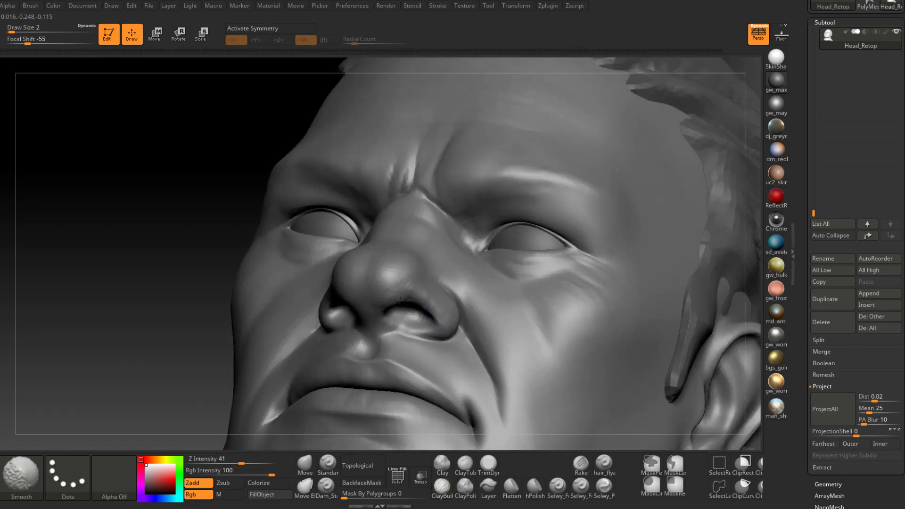
# - Build up the rim and wing of the character's right nostril with ClayBuildup and smooth the strokes
pyautogui.moveTo(400, 301)
pyautogui.mouseDown(button='right')
pyautogui.moveTo(424, 314)
pyautogui.moveTo(361, 284)
pyautogui.mouseUp(button='right')
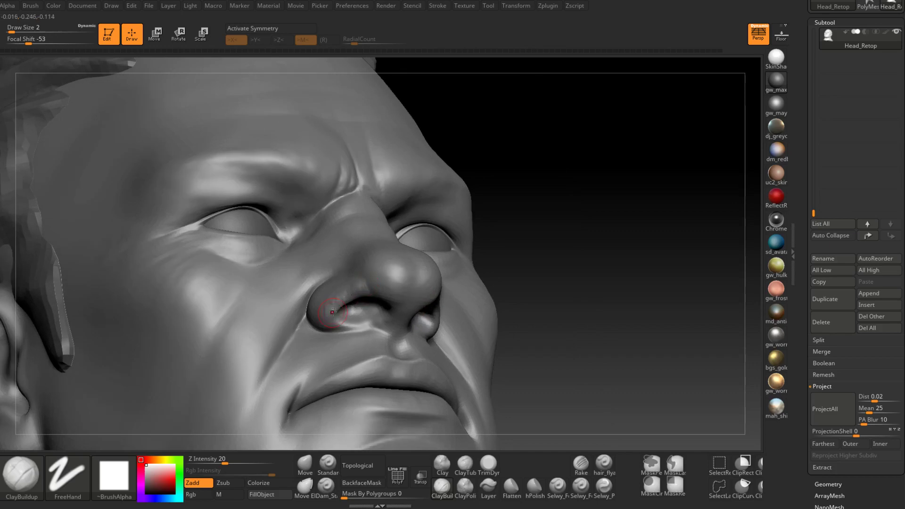
pyautogui.moveTo(332, 311); pyautogui.dragTo(332, 304, button='right')
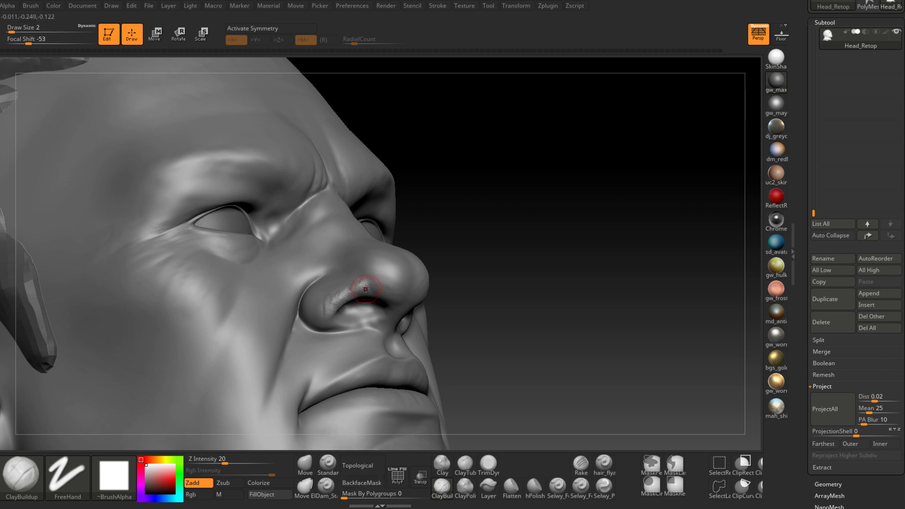
pyautogui.moveTo(358, 293); pyautogui.dragTo(398, 294, button='right')
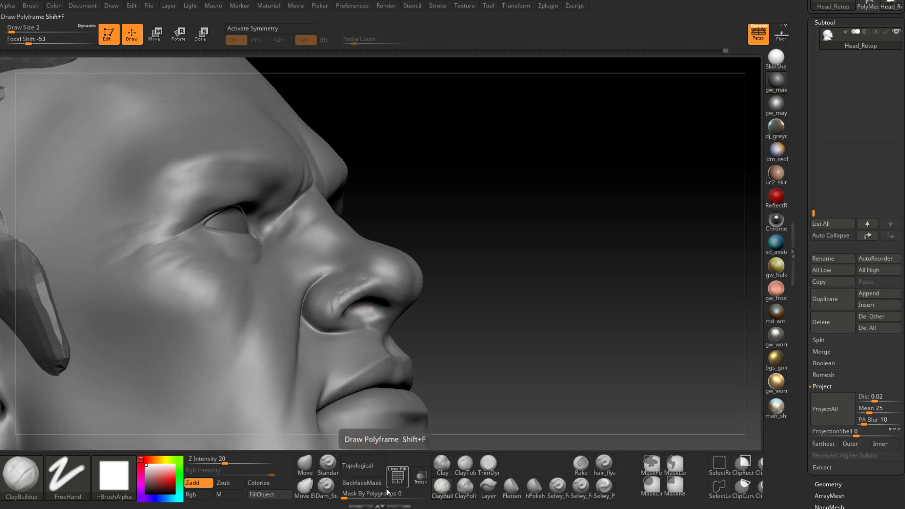
pyautogui.keyDown('shift'); pyautogui.moveTo(365, 283); pyautogui.dragTo(347, 295); pyautogui.keyUp('shift')
pyautogui.moveTo(365, 292)
pyautogui.mouseDown(button='right')
pyautogui.moveTo(322, 286)
pyautogui.moveTo(375, 286)
pyautogui.mouseUp(button='right')
pyautogui.press('space')
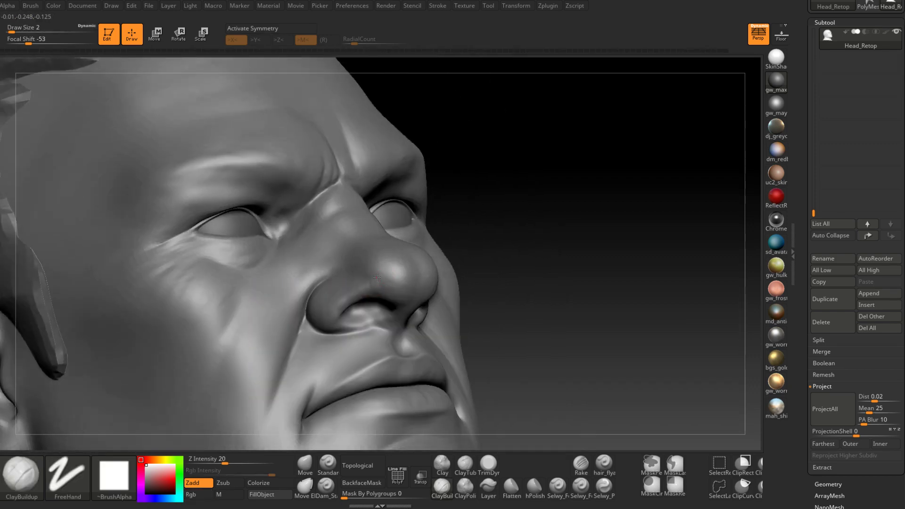
# - Smooth the underside of the nose around the nostrils and between them
pyautogui.moveTo(377, 278)
pyautogui.mouseDown(button='right')
pyautogui.moveTo(368, 291)
pyautogui.moveTo(340, 291)
pyautogui.mouseUp(button='right')
pyautogui.keyDown('shift'); pyautogui.moveTo(376, 297); pyautogui.dragTo(384, 284); pyautogui.keyUp('shift')
pyautogui.moveTo(349, 287)
pyautogui.mouseDown(button='right')
pyautogui.moveTo(455, 283)
pyautogui.moveTo(459, 295)
pyautogui.moveTo(451, 291)
pyautogui.moveTo(467, 300)
pyautogui.moveTo(448, 283)
pyautogui.moveTo(383, 311)
pyautogui.moveTo(383, 296)
pyautogui.moveTo(395, 311)
pyautogui.moveTo(385, 306)
pyautogui.mouseUp(button='right')
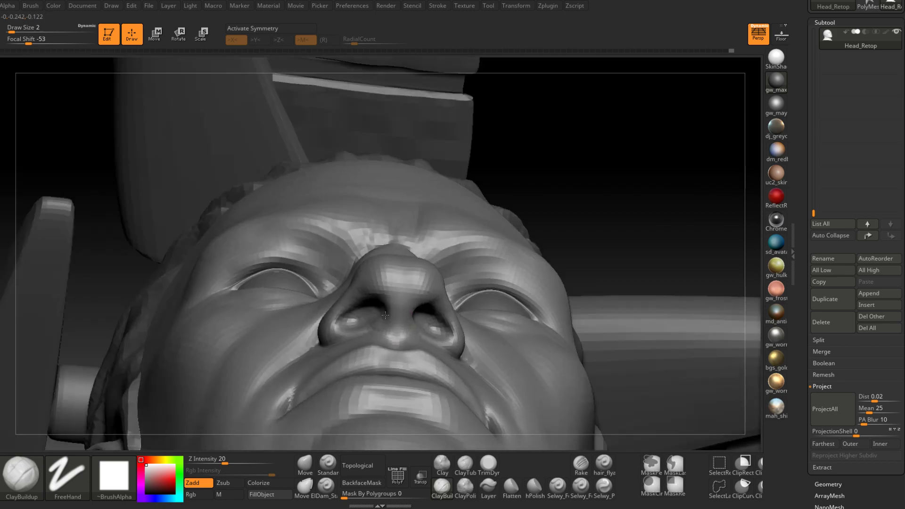
pyautogui.keyDown('shift'); pyautogui.moveTo(386, 308); pyautogui.dragTo(387, 305); pyautogui.keyUp('shift')
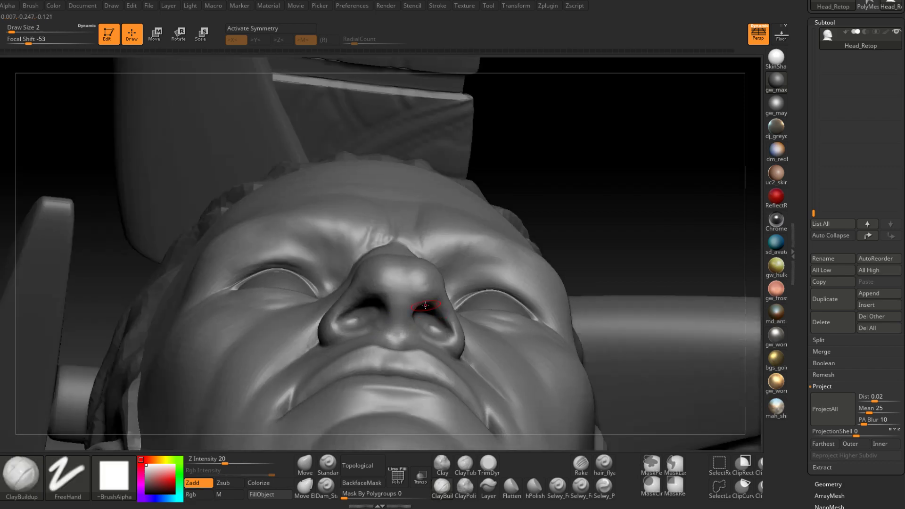
pyautogui.moveTo(381, 319)
pyautogui.mouseDown(button='right')
pyautogui.moveTo(410, 322)
pyautogui.moveTo(411, 311)
pyautogui.moveTo(428, 327)
pyautogui.mouseUp(button='right')
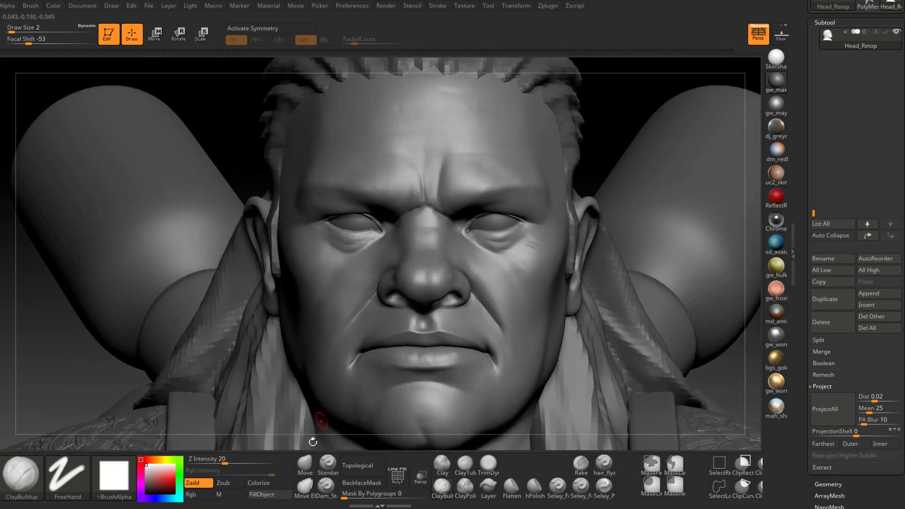
# - Adjust the shape of the nostril wing on the character's left side with the Move brush at draw size 8
pyautogui.click(305, 464)
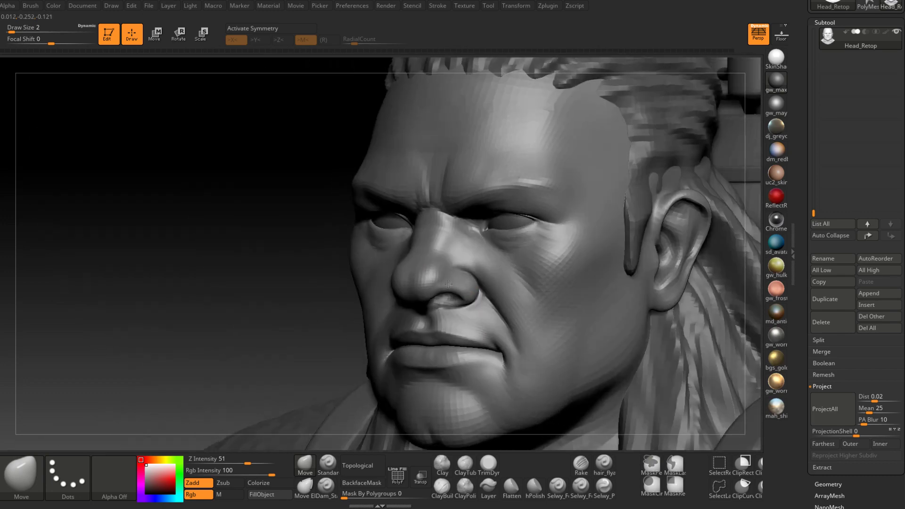
pyautogui.press('space')
pyautogui.moveTo(448, 283); pyautogui.dragTo(450, 283)
pyautogui.moveTo(451, 283); pyautogui.dragTo(448, 283, button='right')
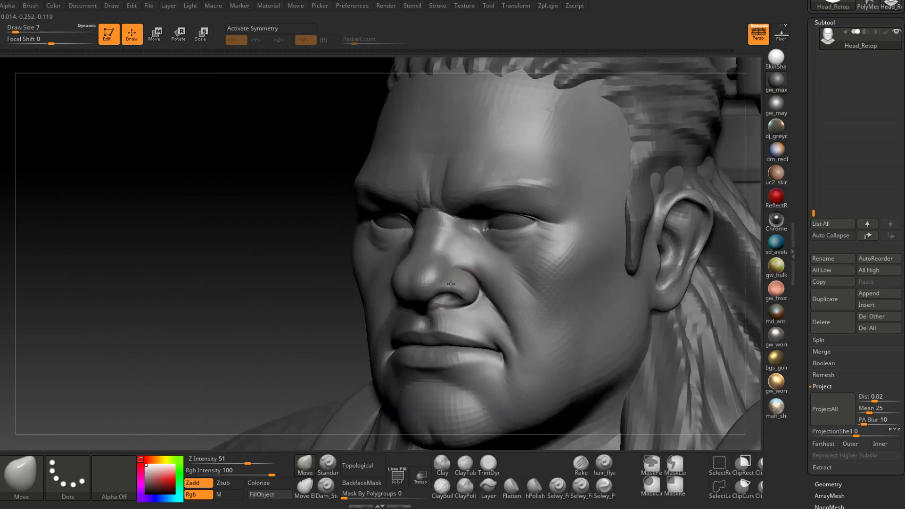
pyautogui.press('space')
pyautogui.moveTo(448, 282); pyautogui.dragTo(452, 282)
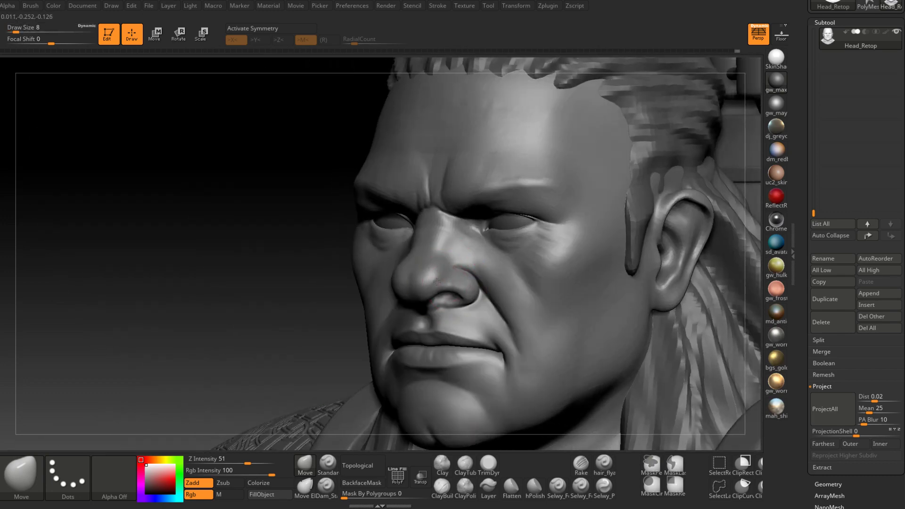
pyautogui.moveTo(436, 282)
pyautogui.mouseDown(button='right')
pyautogui.moveTo(452, 283)
pyautogui.moveTo(428, 288)
pyautogui.mouseUp(button='right')
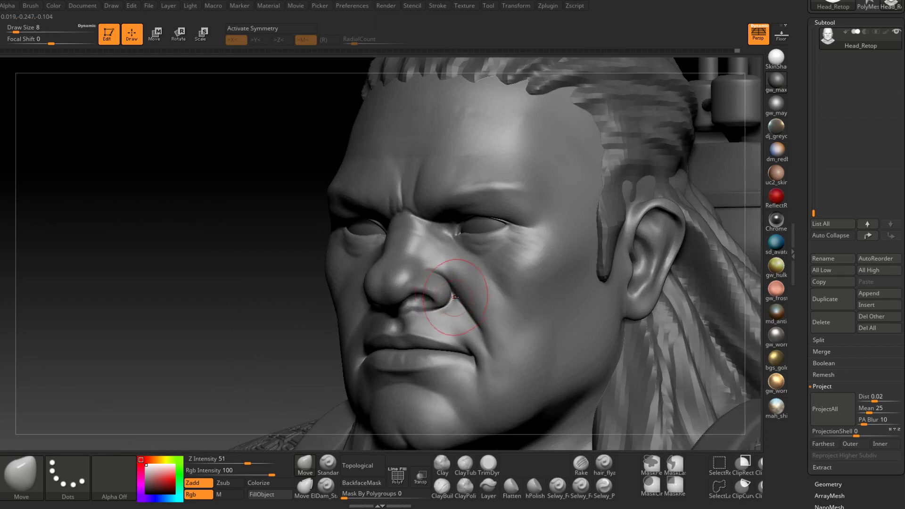
pyautogui.moveTo(455, 297)
pyautogui.mouseDown(button='right')
pyautogui.moveTo(415, 294)
pyautogui.moveTo(471, 302)
pyautogui.moveTo(418, 242)
pyautogui.moveTo(404, 305)
pyautogui.moveTo(471, 307)
pyautogui.mouseUp(button='right')
# - Sculpt fine folds in the bag under the character's right eye with ClayBuildup at draw size 2
pyautogui.click(442, 486)
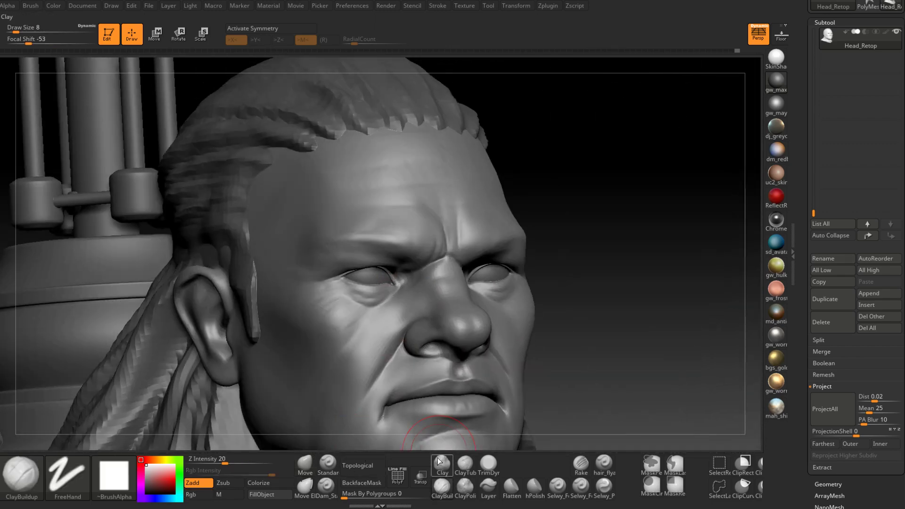
pyautogui.moveTo(413, 297)
pyautogui.mouseDown(button='right')
pyautogui.moveTo(452, 307)
pyautogui.moveTo(428, 254)
pyautogui.mouseUp(button='right')
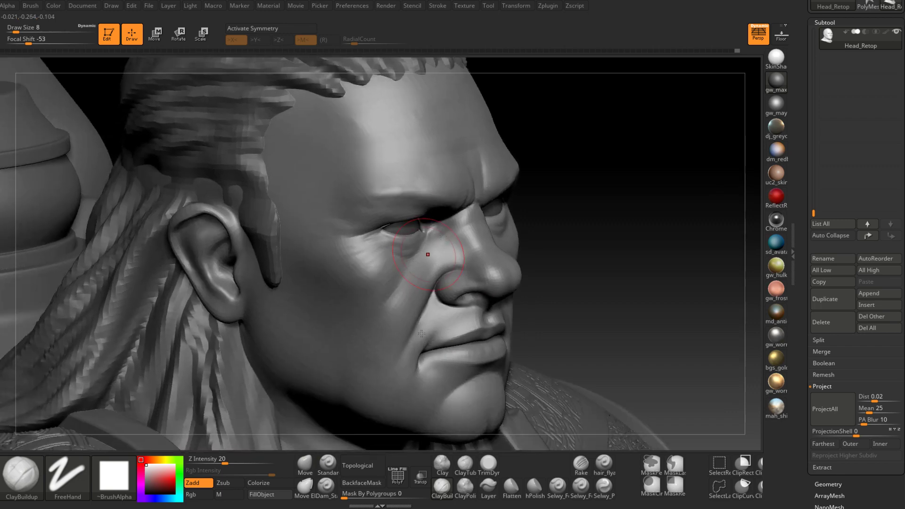
pyautogui.moveTo(421, 333)
pyautogui.keyDown('ctrl'); pyautogui.mouseDown(button='right')
pyautogui.moveTo(427, 257)
pyautogui.moveTo(429, 328)
pyautogui.mouseUp(button='right'); pyautogui.keyUp('ctrl')
pyautogui.moveTo(421, 287); pyautogui.dragTo(434, 291, button='right')
pyautogui.press('space')
pyautogui.moveTo(438, 287); pyautogui.dragTo(432, 285)
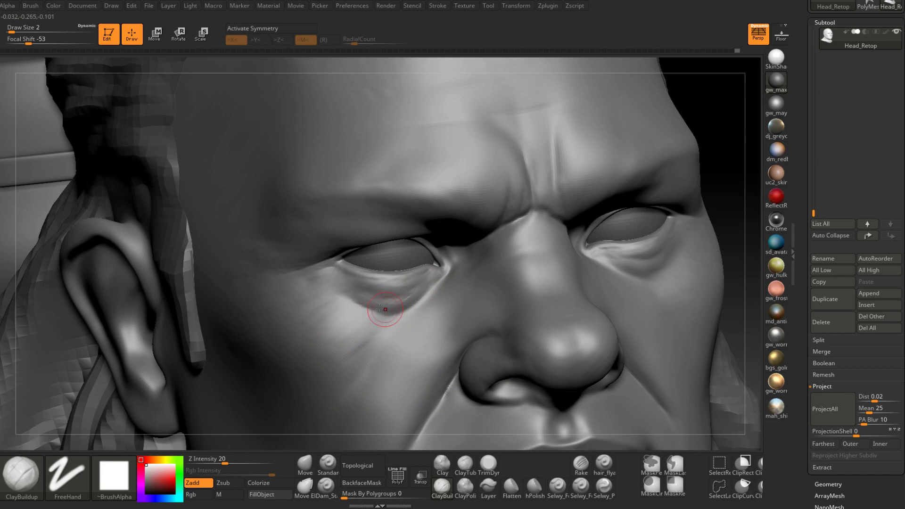
pyautogui.moveTo(381, 302); pyautogui.dragTo(416, 299)
pyautogui.moveTo(401, 300)
pyautogui.mouseDown(button='right')
pyautogui.moveTo(375, 297)
pyautogui.moveTo(433, 293)
pyautogui.moveTo(410, 273)
pyautogui.mouseUp(button='right')
pyautogui.moveTo(337, 280); pyautogui.dragTo(359, 282, button='right')
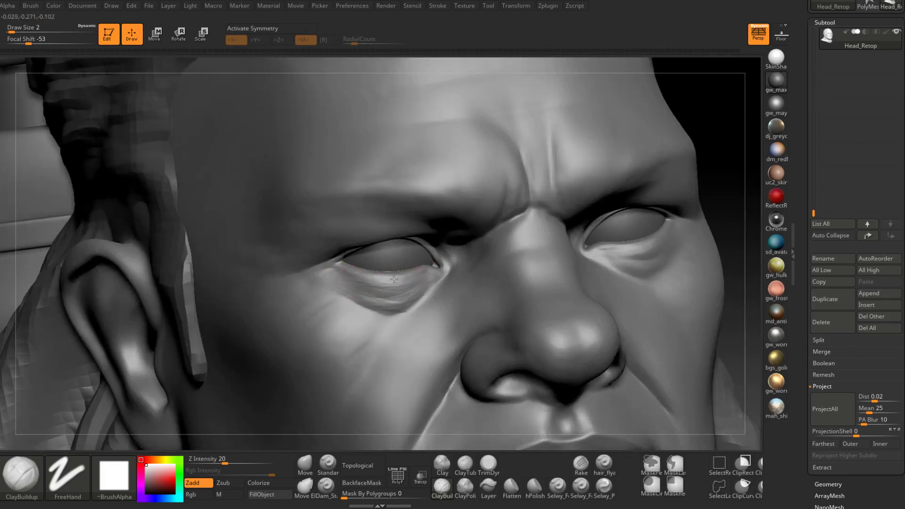
pyautogui.moveTo(393, 279); pyautogui.dragTo(436, 274, button='right')
pyautogui.moveTo(371, 301); pyautogui.dragTo(394, 302, button='right')
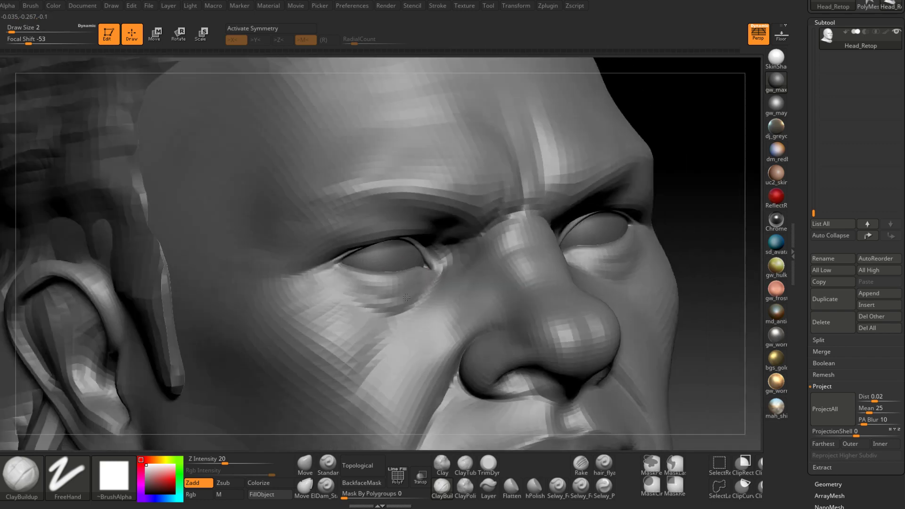
# - Build up matching folds in the bag under the character's left eye with ClayBuildup
pyautogui.moveTo(666, 244); pyautogui.dragTo(653, 244, button='right')
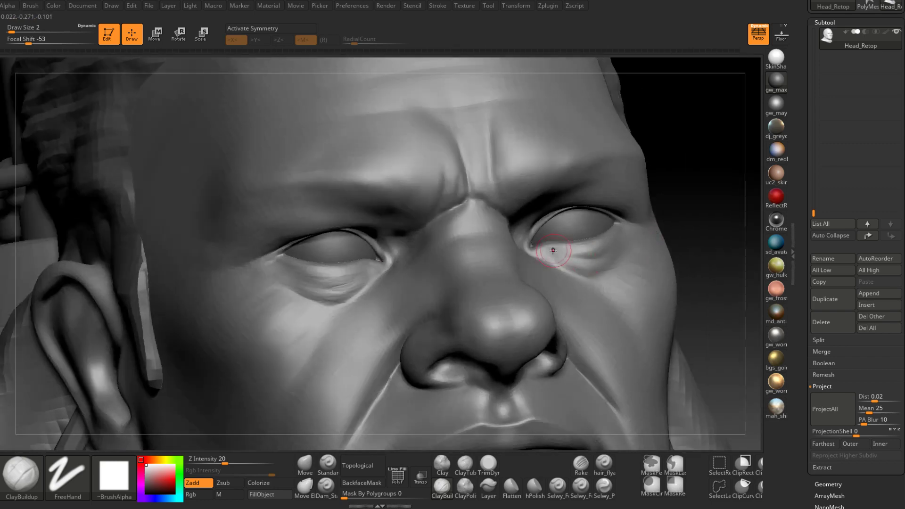
pyautogui.moveTo(562, 253); pyautogui.dragTo(571, 254)
pyautogui.moveTo(584, 256); pyautogui.dragTo(542, 257, button='right')
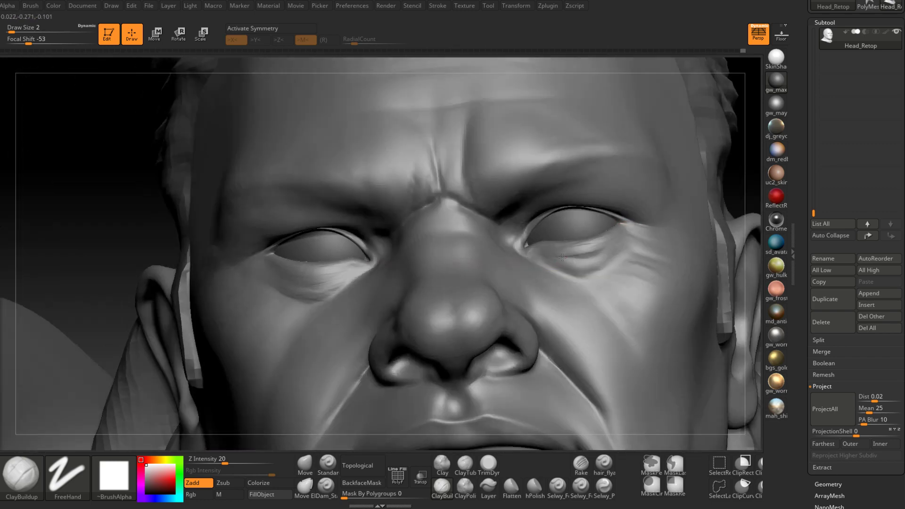
pyautogui.moveTo(572, 257); pyautogui.dragTo(606, 253)
pyautogui.moveTo(563, 268); pyautogui.dragTo(577, 277, button='right')
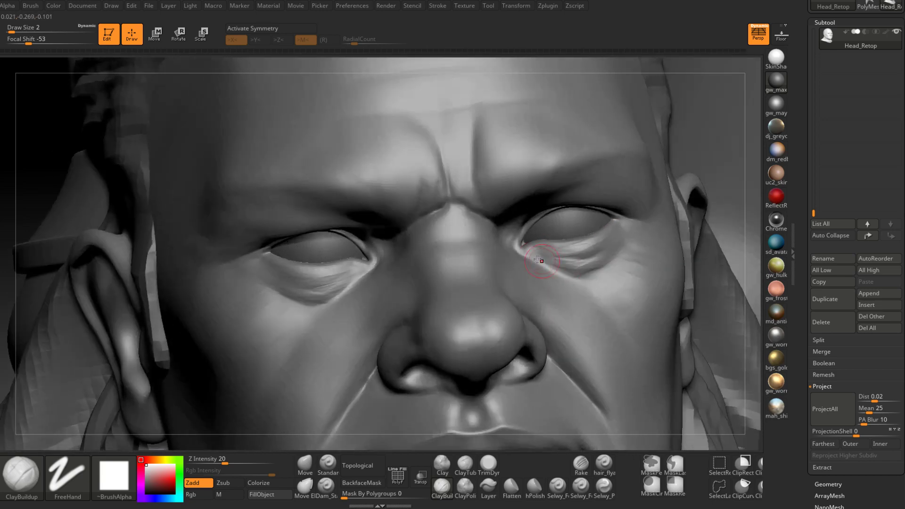
pyautogui.moveTo(539, 258); pyautogui.dragTo(565, 270)
pyautogui.moveTo(530, 261); pyautogui.dragTo(550, 261, button='right')
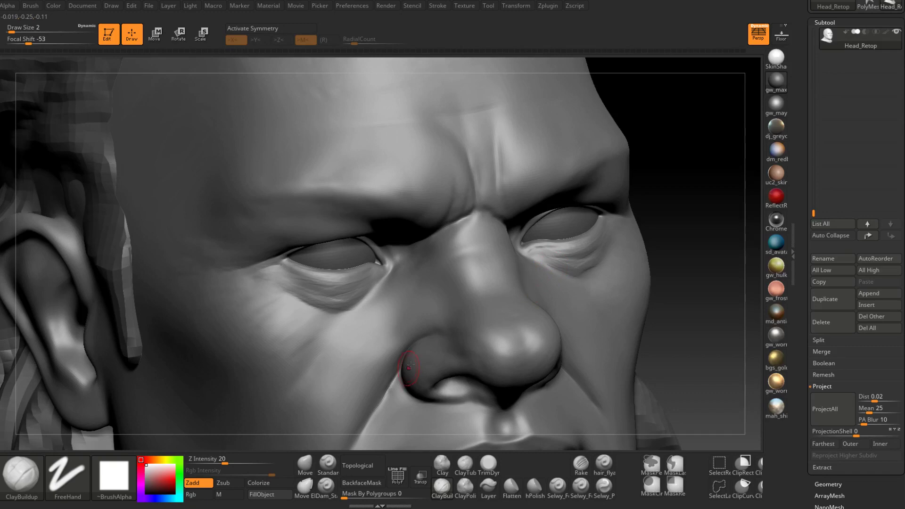
pyautogui.moveTo(410, 365)
pyautogui.keyDown('ctrl'); pyautogui.mouseDown(button='right')
pyautogui.moveTo(410, 287)
pyautogui.moveTo(376, 278)
pyautogui.moveTo(366, 261)
pyautogui.moveTo(527, 263)
pyautogui.moveTo(521, 313)
pyautogui.mouseUp(button='right'); pyautogui.keyUp('ctrl')
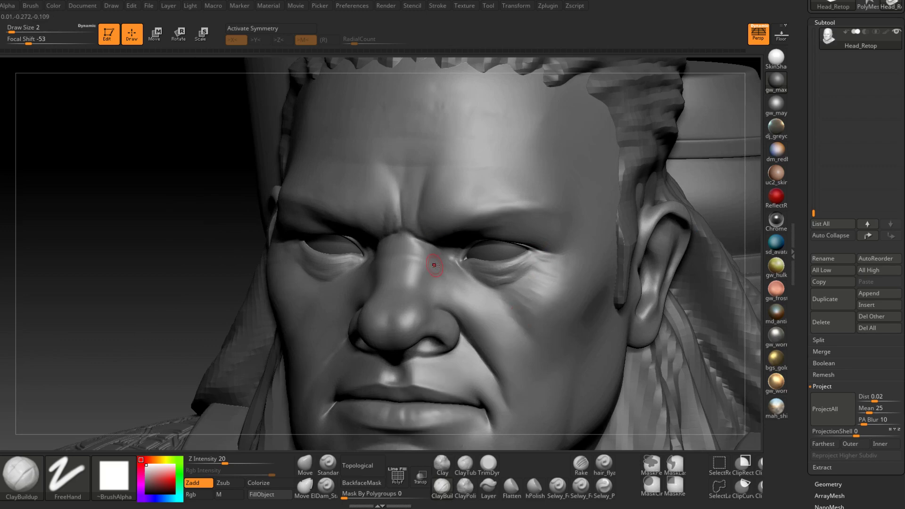
# - Sculpt horizontal wrinkles across the upper bridge of the nose between the eyes with ClayBuildup at draw size 3
pyautogui.moveTo(432, 263); pyautogui.dragTo(427, 295, button='right')
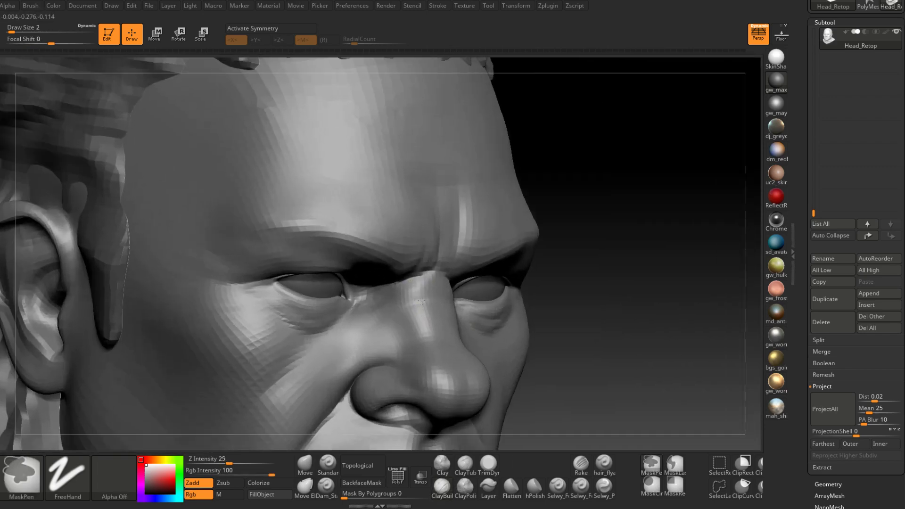
pyautogui.press('space')
pyautogui.moveTo(413, 293); pyautogui.dragTo(416, 294)
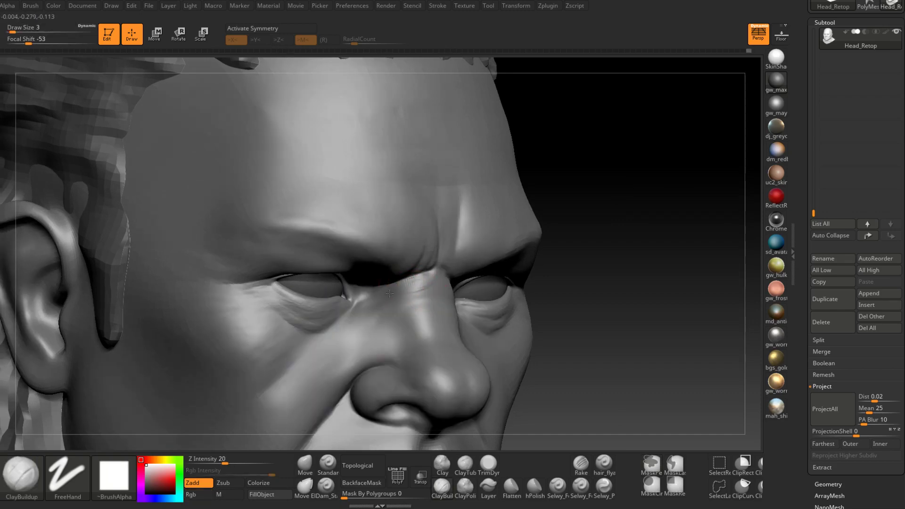
pyautogui.moveTo(399, 306)
pyautogui.mouseDown(button='right')
pyautogui.moveTo(431, 285)
pyautogui.moveTo(453, 291)
pyautogui.mouseUp(button='right')
pyautogui.rightClick(454, 291)
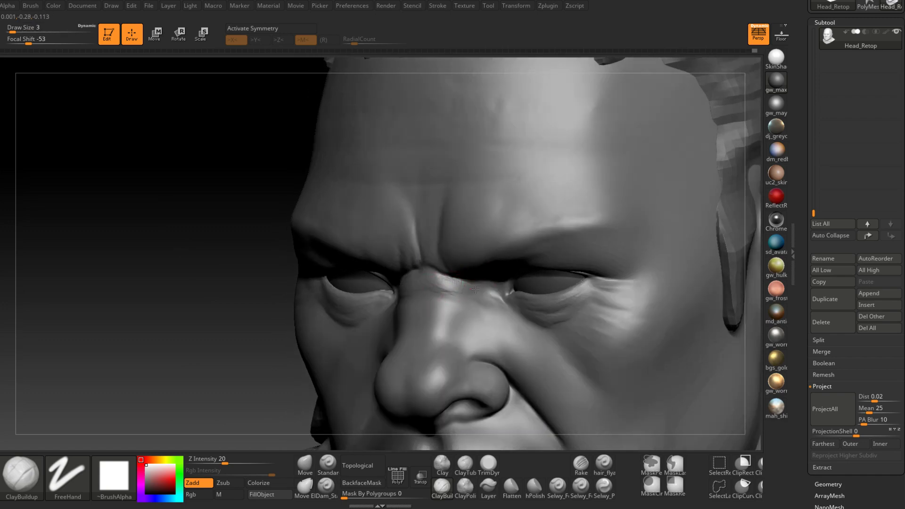
pyautogui.moveTo(458, 290); pyautogui.dragTo(493, 287, button='right')
pyautogui.moveTo(409, 293)
pyautogui.mouseDown(button='right')
pyautogui.moveTo(437, 287)
pyautogui.moveTo(433, 280)
pyautogui.moveTo(397, 296)
pyautogui.moveTo(405, 298)
pyautogui.moveTo(333, 303)
pyautogui.mouseUp(button='right')
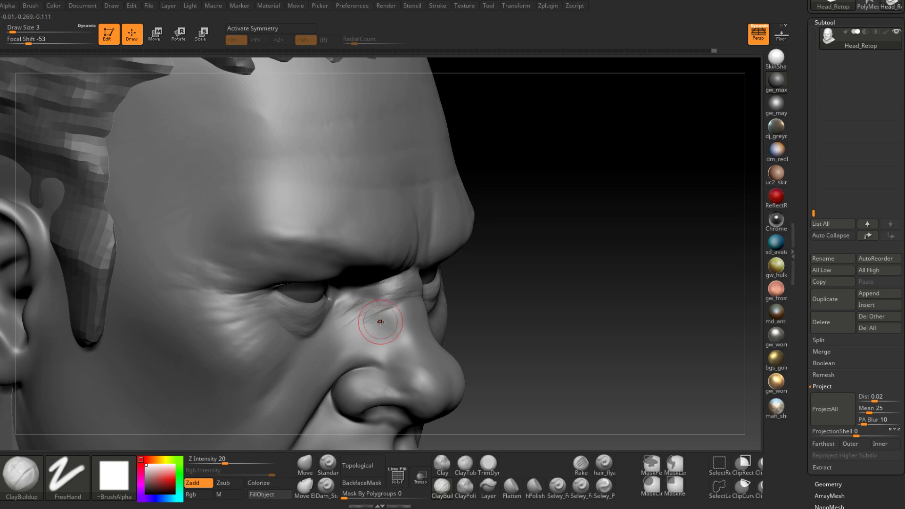
pyautogui.moveTo(354, 322); pyautogui.dragTo(379, 314, button='right')
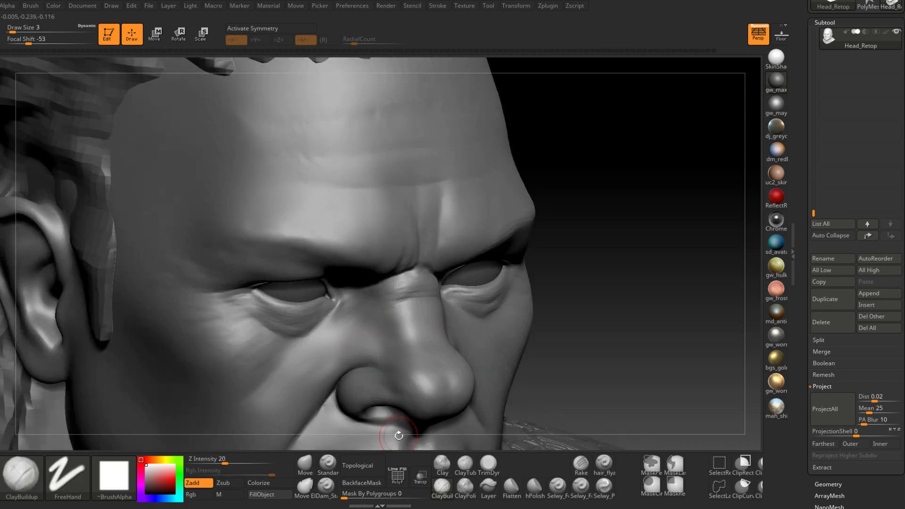
# - Smooth the nose bridge wrinkles and build up faint creases down the side of the nose toward the left cheek
pyautogui.moveTo(414, 238); pyautogui.dragTo(404, 294, button='right')
pyautogui.keyDown('shift'); pyautogui.moveTo(405, 294); pyautogui.dragTo(411, 287); pyautogui.keyUp('shift')
pyautogui.moveTo(445, 289)
pyautogui.mouseDown(button='right')
pyautogui.moveTo(425, 293)
pyautogui.moveTo(451, 299)
pyautogui.mouseUp(button='right')
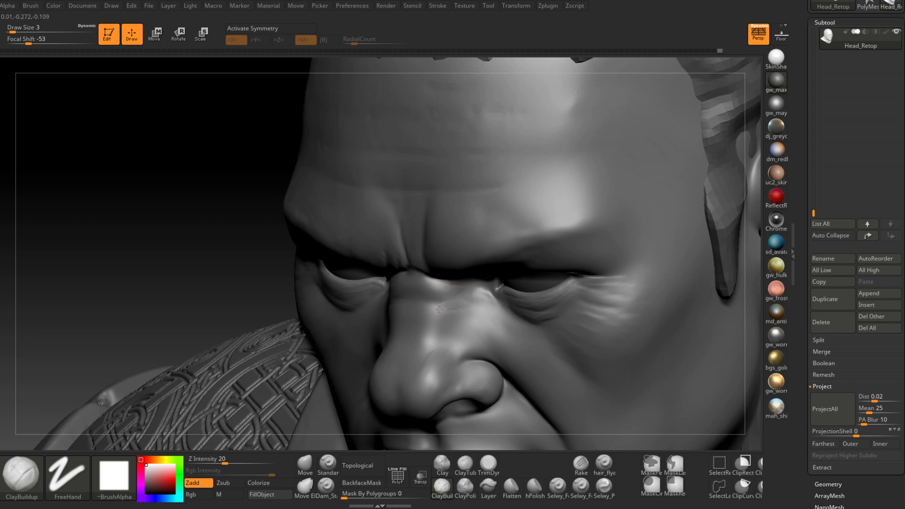
pyautogui.moveTo(485, 303); pyautogui.dragTo(499, 323, button='right')
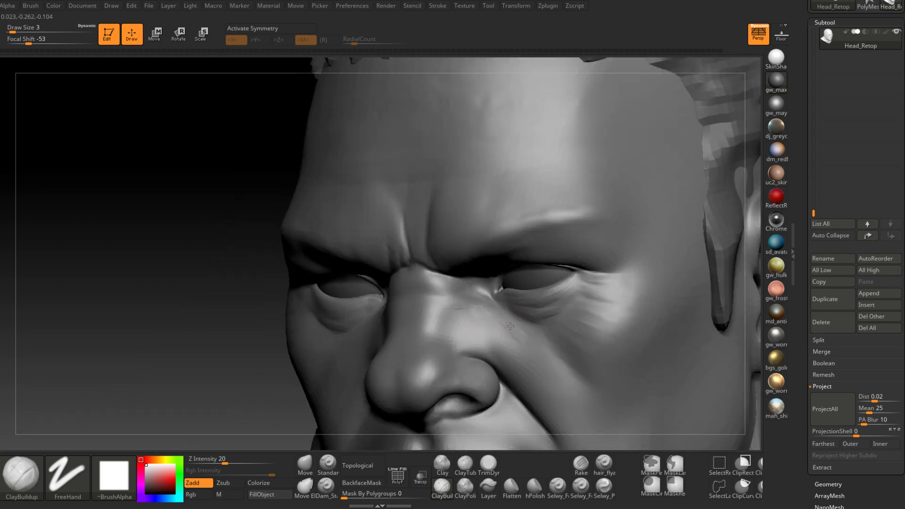
pyautogui.moveTo(483, 325); pyautogui.dragTo(487, 335, button='right')
pyautogui.keyDown('shift'); pyautogui.moveTo(467, 314); pyautogui.dragTo(464, 311); pyautogui.keyUp('shift')
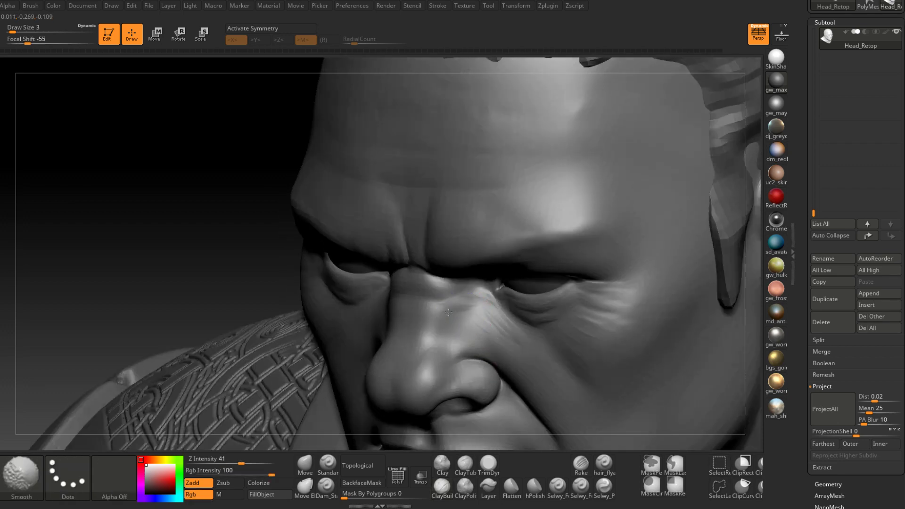
pyautogui.moveTo(509, 325); pyautogui.dragTo(533, 330, button='right')
pyautogui.press('shift')
pyautogui.press('shift')
pyautogui.moveTo(410, 325); pyautogui.dragTo(423, 299, button='right')
# - Carve thin creases across the upper nose bridge with the Dam_Standard brush at draw size 1
pyautogui.click(325, 487)
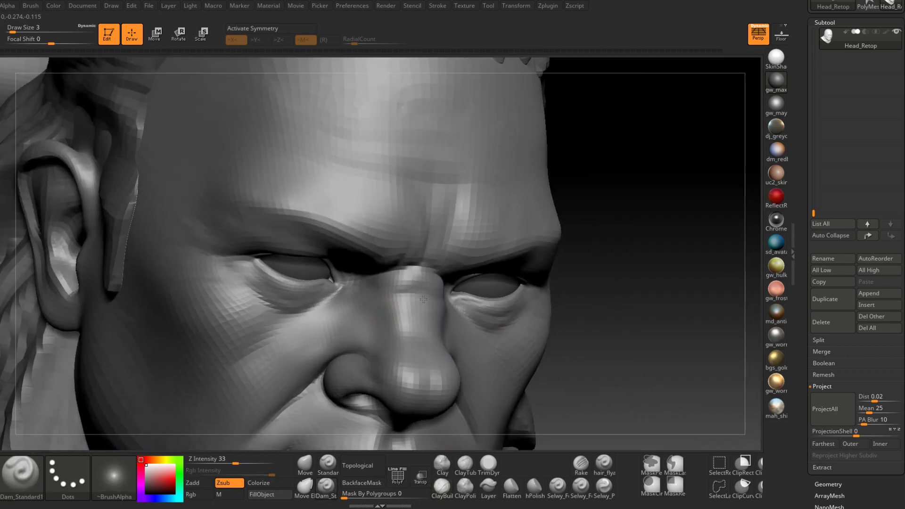
pyautogui.press('space')
pyautogui.moveTo(418, 297); pyautogui.dragTo(417, 298)
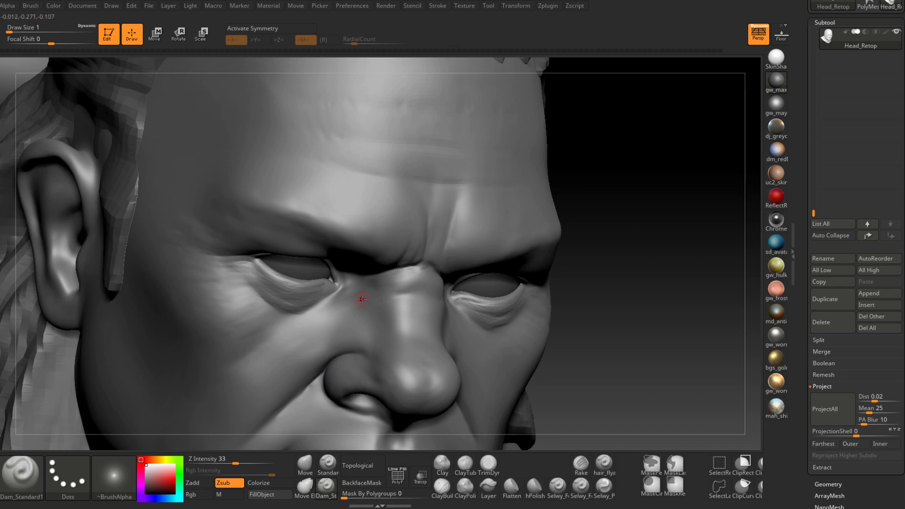
pyautogui.moveTo(360, 302); pyautogui.dragTo(315, 302, button='right')
pyautogui.moveTo(441, 302); pyautogui.dragTo(422, 293)
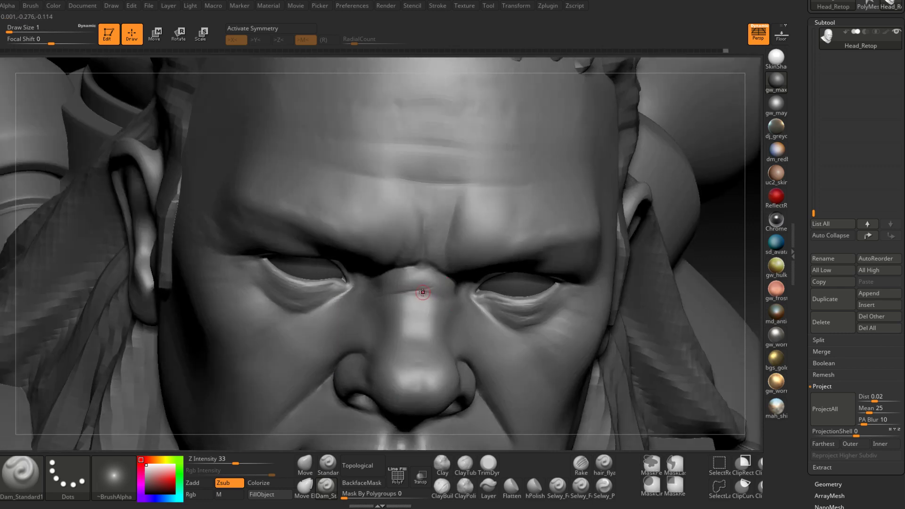
pyautogui.moveTo(425, 297)
pyautogui.mouseDown(button='right')
pyautogui.moveTo(386, 296)
pyautogui.moveTo(424, 288)
pyautogui.moveTo(410, 283)
pyautogui.moveTo(375, 287)
pyautogui.mouseUp(button='right')
pyautogui.moveTo(469, 304)
pyautogui.keyDown('ctrl'); pyautogui.mouseDown(button='right')
pyautogui.moveTo(481, 262)
pyautogui.moveTo(448, 308)
pyautogui.moveTo(431, 304)
pyautogui.moveTo(489, 314)
pyautogui.moveTo(502, 300)
pyautogui.mouseUp(button='right'); pyautogui.keyUp('ctrl')
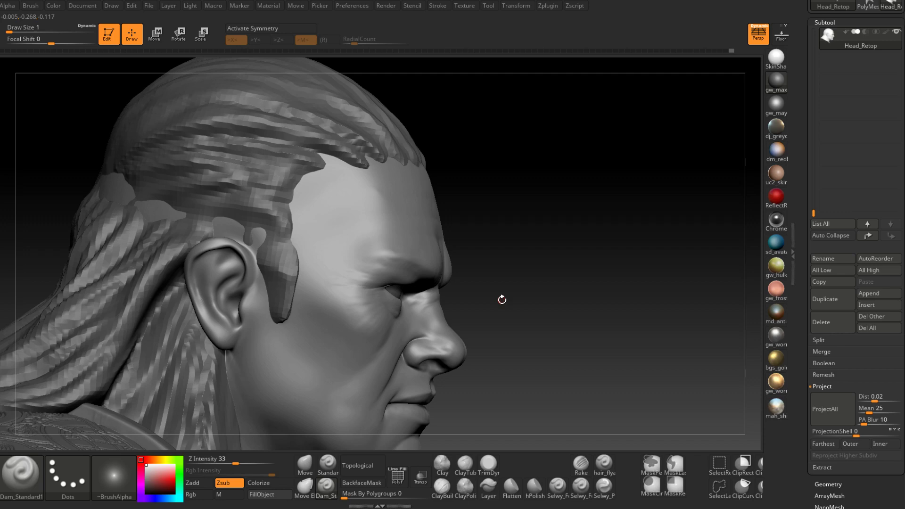
# - Lower the head by three subdivision levels, adjust the nose bridge profile with the Move brush at draw size 7, and save
pyautogui.click(306, 463)
pyautogui.keyDown('alt'); pyautogui.moveTo(468, 315); pyautogui.dragTo(508, 267, button='right'); pyautogui.keyUp('alt')
pyautogui.keyDown('ctrl'); pyautogui.moveTo(507, 267); pyautogui.dragTo(517, 285, button='right'); pyautogui.keyUp('ctrl')
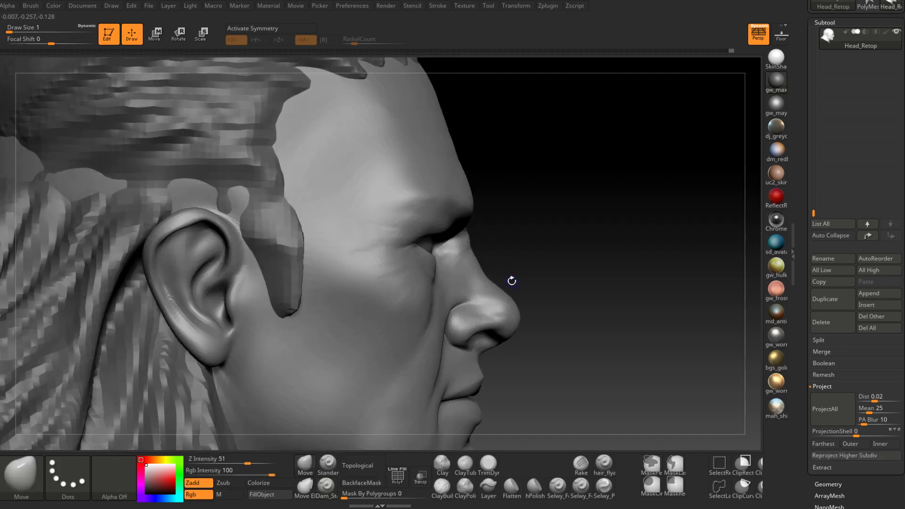
pyautogui.hotkey('shift', 'd')
pyautogui.hotkey('shift', 'd')
pyautogui.hotkey('shift', 'd')
pyautogui.press('space')
pyautogui.moveTo(503, 275); pyautogui.dragTo(509, 274)
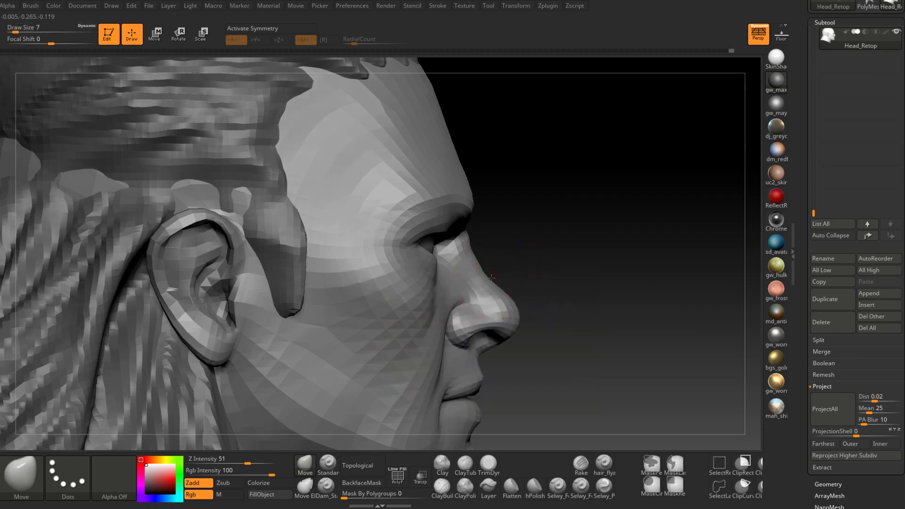
pyautogui.hotkey('ctrl', 's')
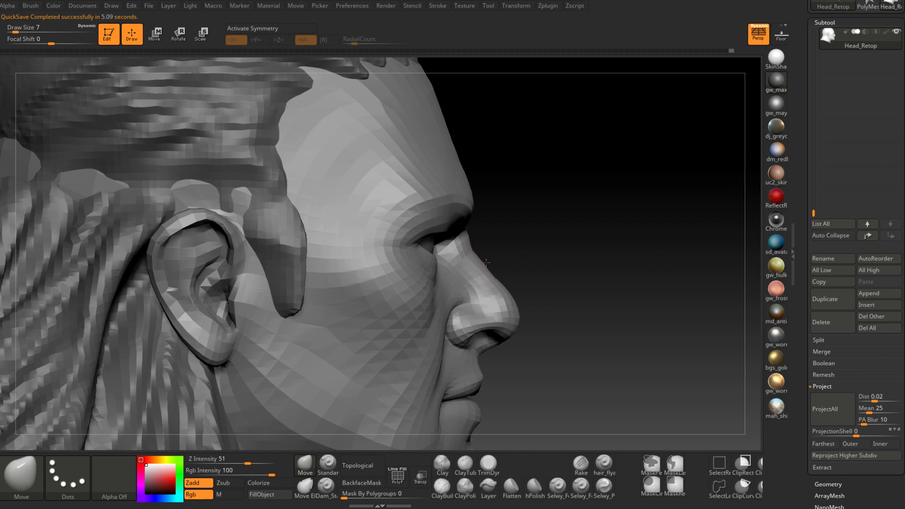
# - Reshape the nose tip and lower bridge in side view with the Move brush at draw sizes 13 and 8
pyautogui.moveTo(521, 317); pyautogui.dragTo(521, 309, button='right')
pyautogui.press('s')
pyautogui.click(523, 306)
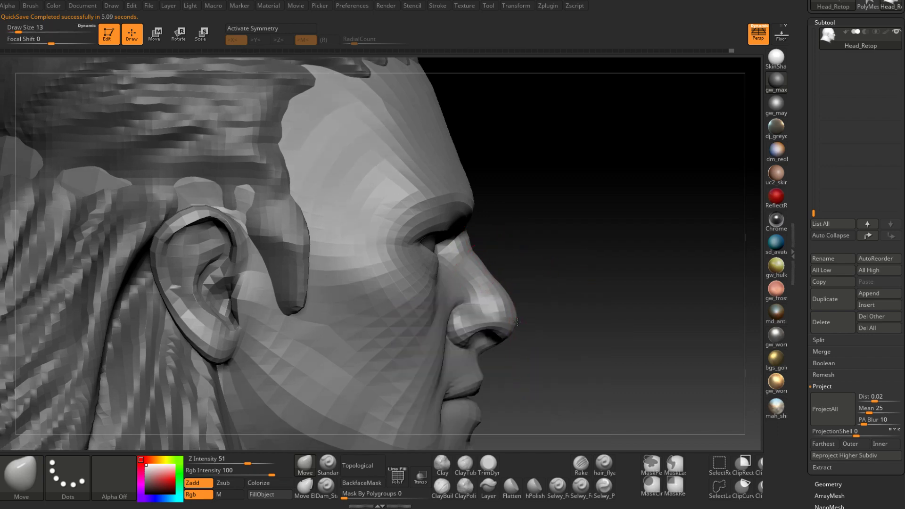
pyautogui.press('s')
pyautogui.moveTo(519, 317)
pyautogui.mouseDown(button='right')
pyautogui.moveTo(427, 313)
pyautogui.moveTo(524, 314)
pyautogui.mouseUp(button='right')
pyautogui.click(518, 314)
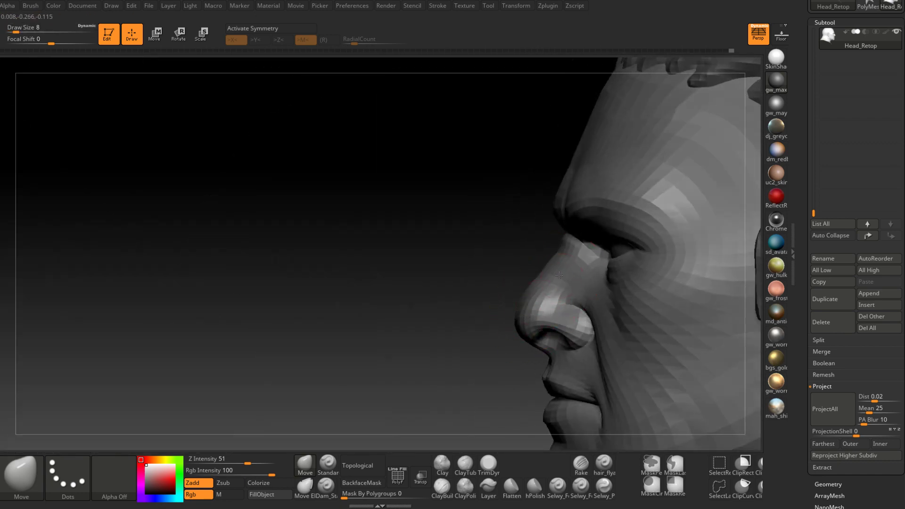
pyautogui.moveTo(548, 274); pyautogui.dragTo(645, 288, button='right')
pyautogui.moveTo(550, 294); pyautogui.dragTo(573, 276, button='right')
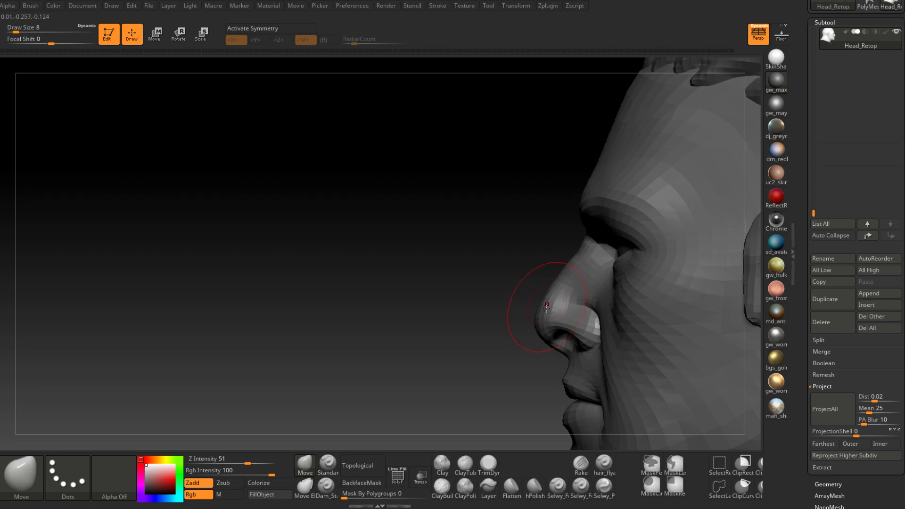
# - Refine the nose tip and lower bridge profile with the Move brush at draw size 5
pyautogui.moveTo(548, 309); pyautogui.dragTo(566, 287, button='right')
pyautogui.press('space')
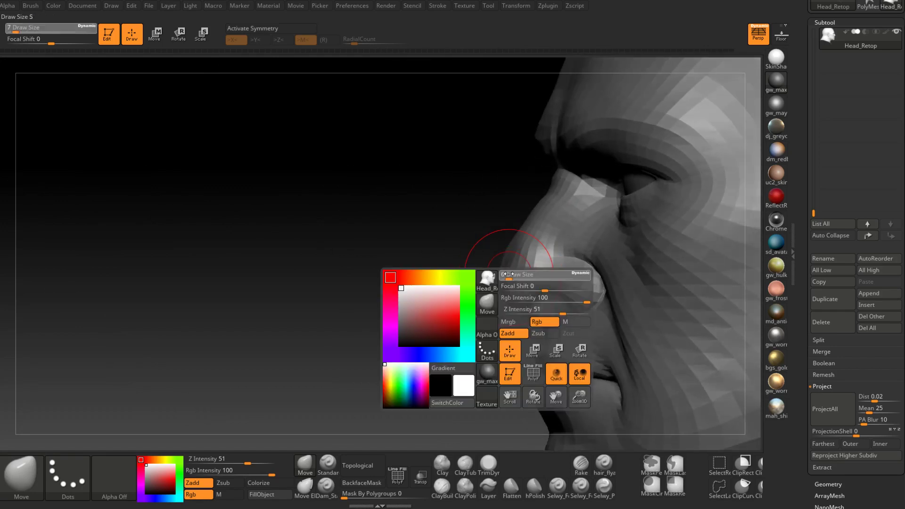
pyautogui.moveTo(510, 274); pyautogui.dragTo(505, 271)
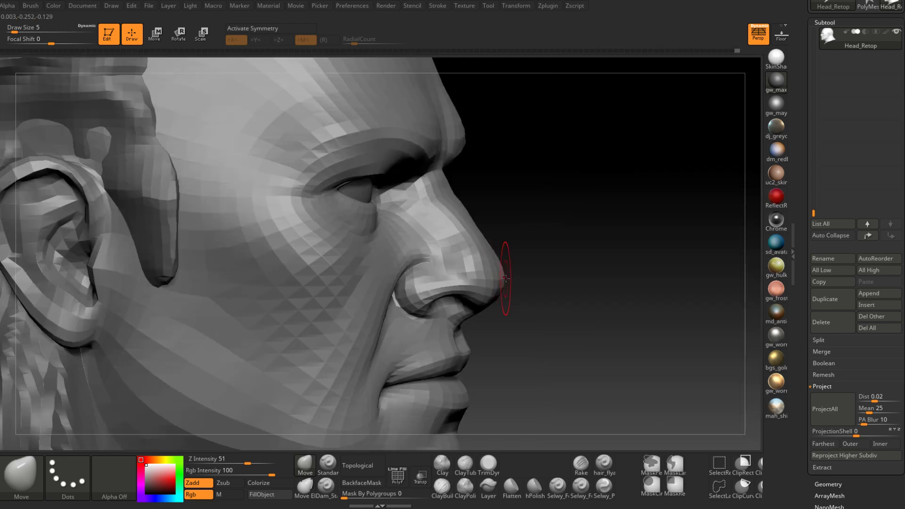
pyautogui.moveTo(499, 263)
pyautogui.mouseDown(button='right')
pyautogui.moveTo(481, 275)
pyautogui.moveTo(589, 262)
pyautogui.moveTo(495, 278)
pyautogui.mouseUp(button='right')
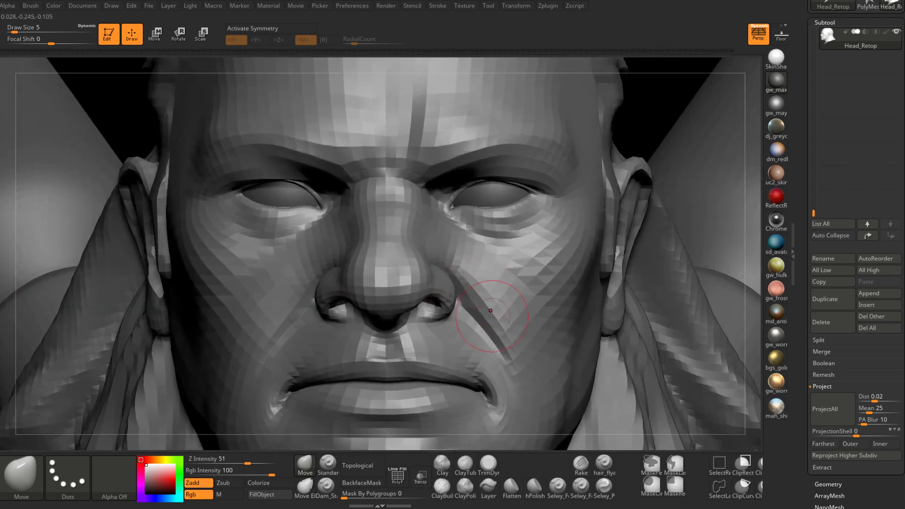
# - Raise the head by three subdivision levels to restore the detailed surface
pyautogui.moveTo(492, 308)
pyautogui.keyDown('ctrl'); pyautogui.mouseDown(button='right')
pyautogui.moveTo(483, 296)
pyautogui.moveTo(484, 314)
pyautogui.moveTo(457, 321)
pyautogui.moveTo(452, 342)
pyautogui.mouseUp(button='right'); pyautogui.keyUp('ctrl')
pyautogui.press('d')
pyautogui.press('d')
pyautogui.press('d')
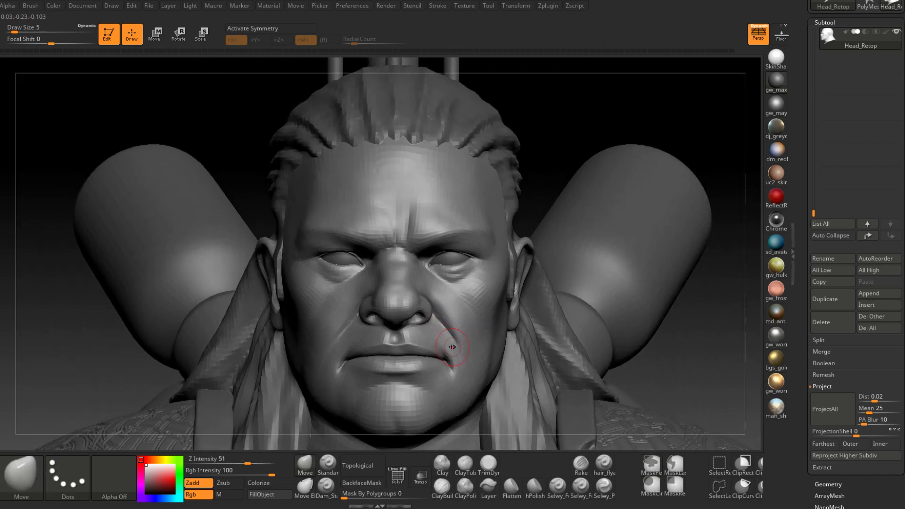
pyautogui.moveTo(452, 346); pyautogui.dragTo(497, 349, button='right')
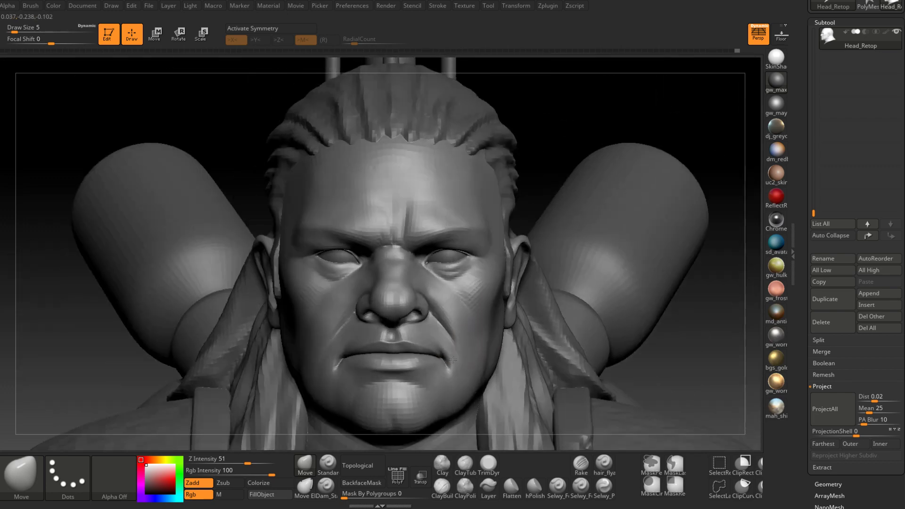
# - Carve thin frown creases between the brows and at the top of the nose with the Dam_Standard brush at draw size 1
pyautogui.click(326, 488)
pyautogui.keyDown('alt'); pyautogui.moveTo(388, 250); pyautogui.dragTo(405, 290, button='right'); pyautogui.keyUp('alt')
pyautogui.press('space')
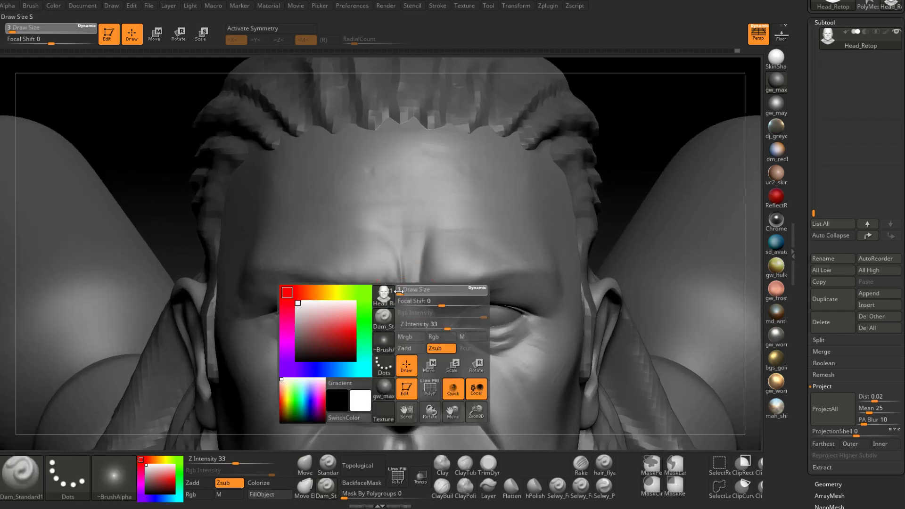
pyautogui.click(399, 290)
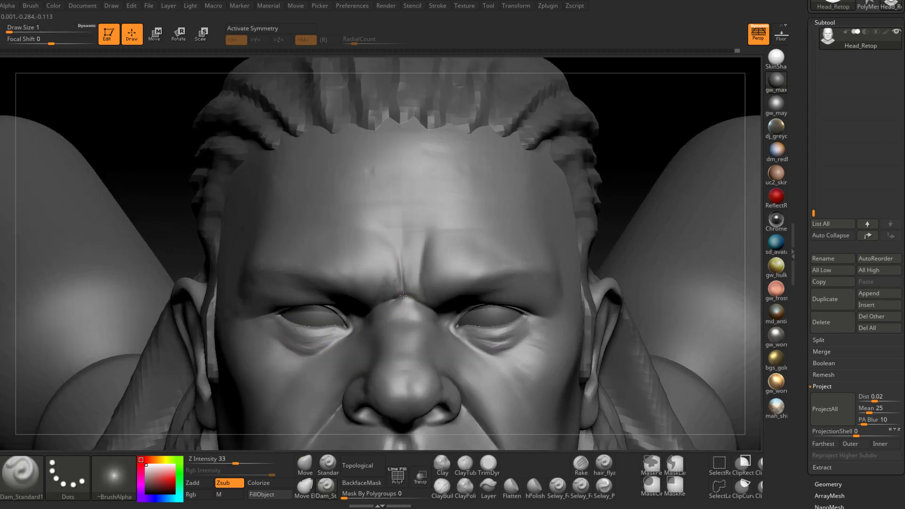
pyautogui.moveTo(400, 297); pyautogui.dragTo(413, 426, button='right')
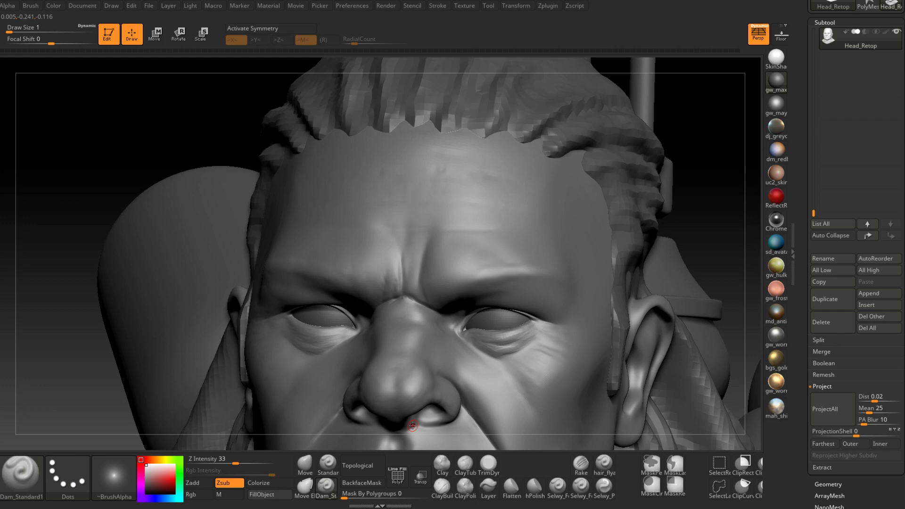
pyautogui.moveTo(431, 283); pyautogui.dragTo(490, 281, button='right')
pyautogui.moveTo(420, 289); pyautogui.dragTo(423, 304, button='right')
pyautogui.moveTo(430, 269)
pyautogui.mouseDown(button='right')
pyautogui.moveTo(419, 292)
pyautogui.moveTo(432, 235)
pyautogui.mouseUp(button='right')
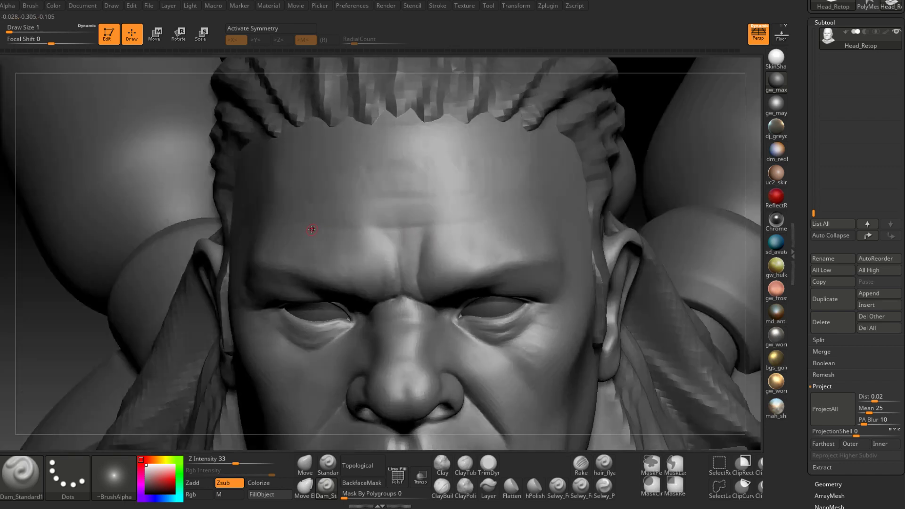
# - Carve three horizontal wrinkle lines across the forehead with the Dam_Standard brush
pyautogui.moveTo(459, 224); pyautogui.dragTo(338, 225)
pyautogui.moveTo(370, 194); pyautogui.dragTo(485, 193)
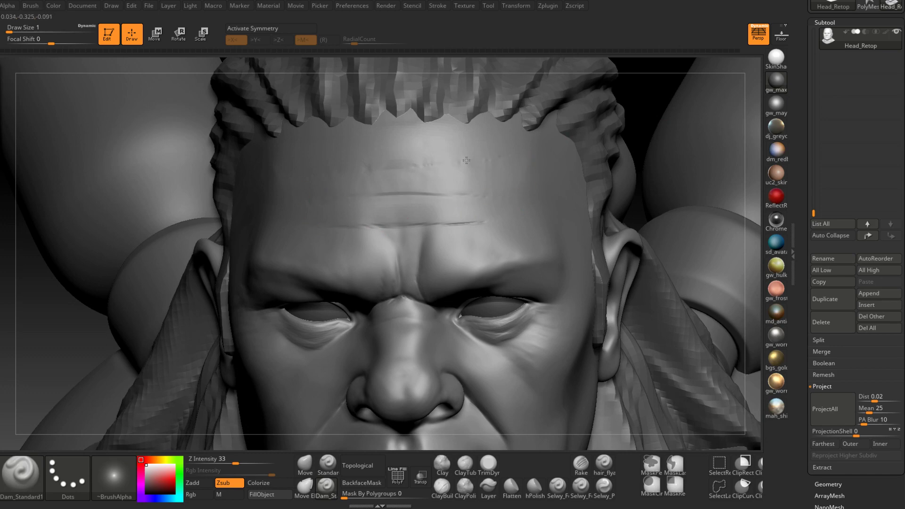
pyautogui.moveTo(464, 162); pyautogui.dragTo(283, 174)
# - Soften the horizontal forehead wrinkles with the Smooth brush at draw size 4
pyautogui.moveTo(275, 175); pyautogui.dragTo(326, 178, button='right')
pyautogui.keyDown('shift'); pyautogui.moveTo(291, 183); pyautogui.dragTo(304, 181); pyautogui.keyUp('shift')
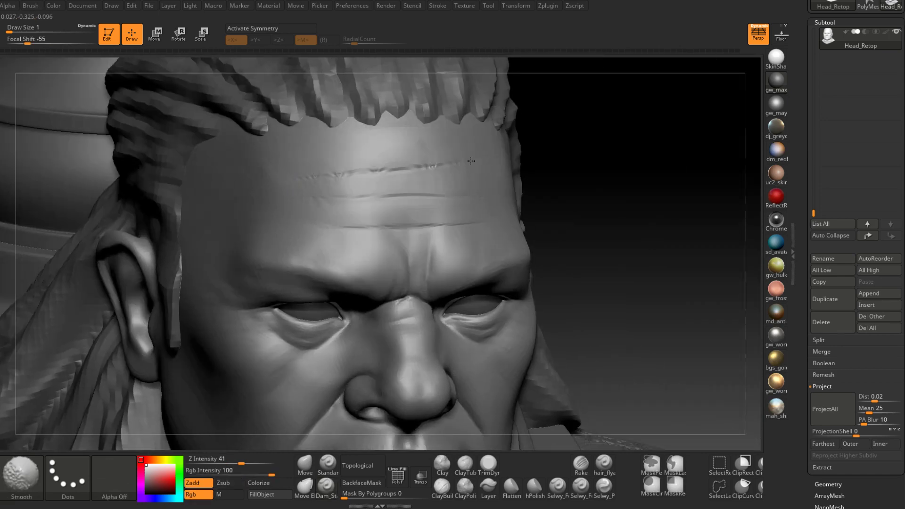
pyautogui.moveTo(495, 231)
pyautogui.mouseDown(button='right')
pyautogui.moveTo(447, 220)
pyautogui.moveTo(459, 210)
pyautogui.moveTo(450, 209)
pyautogui.mouseUp(button='right')
pyautogui.press('space')
pyautogui.moveTo(450, 206); pyautogui.dragTo(455, 205)
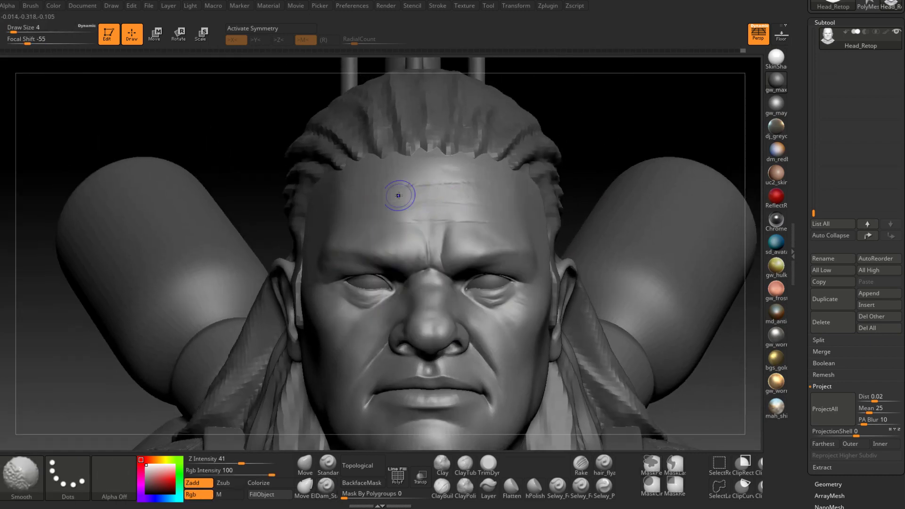
pyautogui.keyDown('shift'); pyautogui.moveTo(399, 196); pyautogui.dragTo(379, 187); pyautogui.keyUp('shift')
# - Add fine creases around the inner brow and nose root with Dam_Standard at draw size 1, and save the file
pyautogui.moveTo(510, 181)
pyautogui.mouseDown(button='right')
pyautogui.moveTo(492, 196)
pyautogui.moveTo(496, 190)
pyautogui.moveTo(403, 182)
pyautogui.moveTo(447, 241)
pyautogui.moveTo(424, 250)
pyautogui.moveTo(431, 233)
pyautogui.moveTo(413, 271)
pyautogui.mouseUp(button='right')
pyautogui.press('space')
pyautogui.moveTo(414, 272)
pyautogui.mouseDown()
pyautogui.moveTo(377, 302)
pyautogui.moveTo(386, 295)
pyautogui.mouseUp()
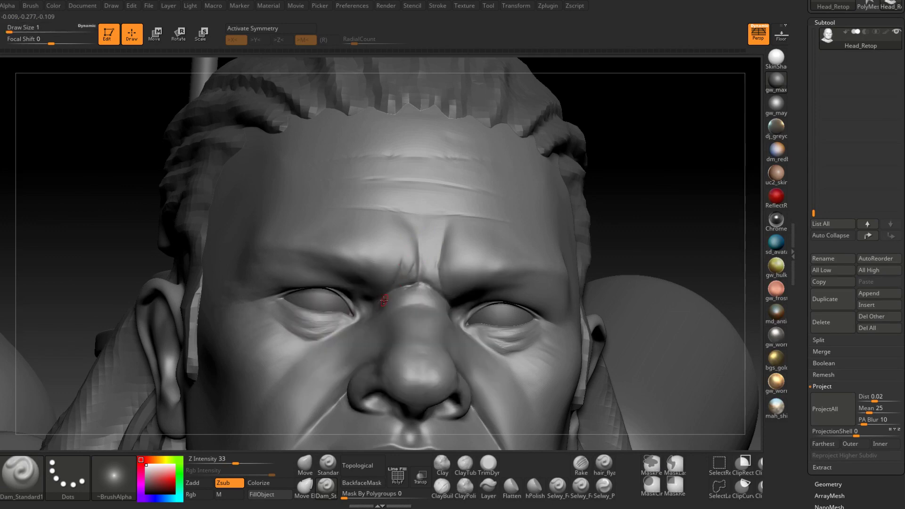
pyautogui.moveTo(408, 288); pyautogui.dragTo(380, 286, button='right')
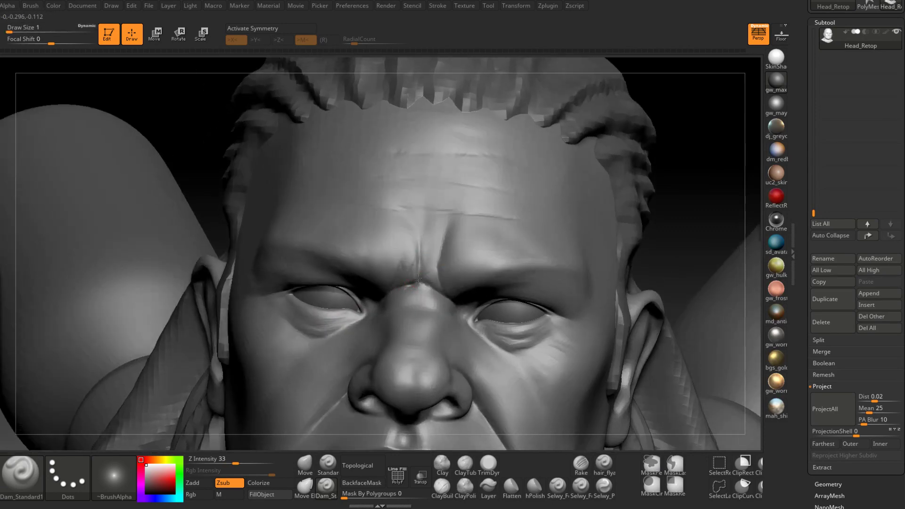
pyautogui.moveTo(435, 298)
pyautogui.mouseDown(button='right')
pyautogui.moveTo(421, 287)
pyautogui.moveTo(415, 254)
pyautogui.moveTo(438, 264)
pyautogui.mouseUp(button='right')
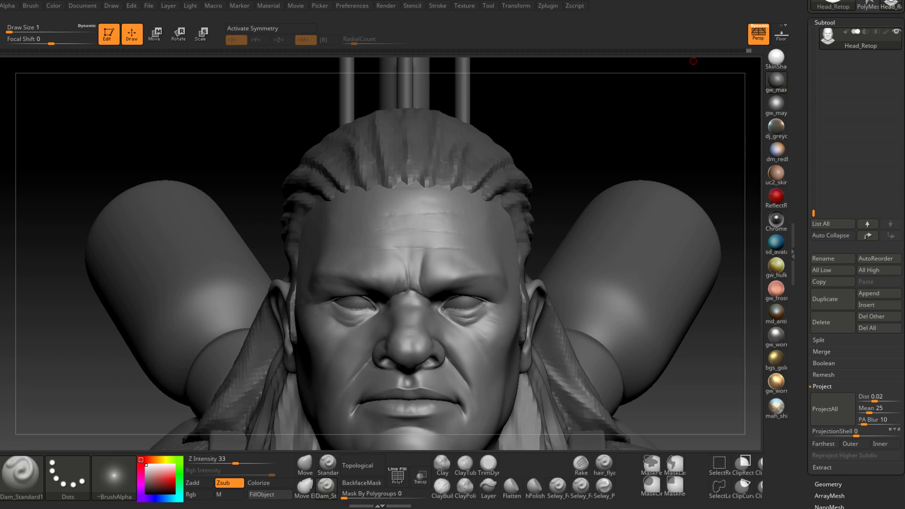
pyautogui.hotkey('ctrl', 's')
# - Sculpt short vertical creases on the middle of the lower lip with the ClayBuildup brush at draw size 2
pyautogui.moveTo(283, 349); pyautogui.dragTo(436, 308, button='right')
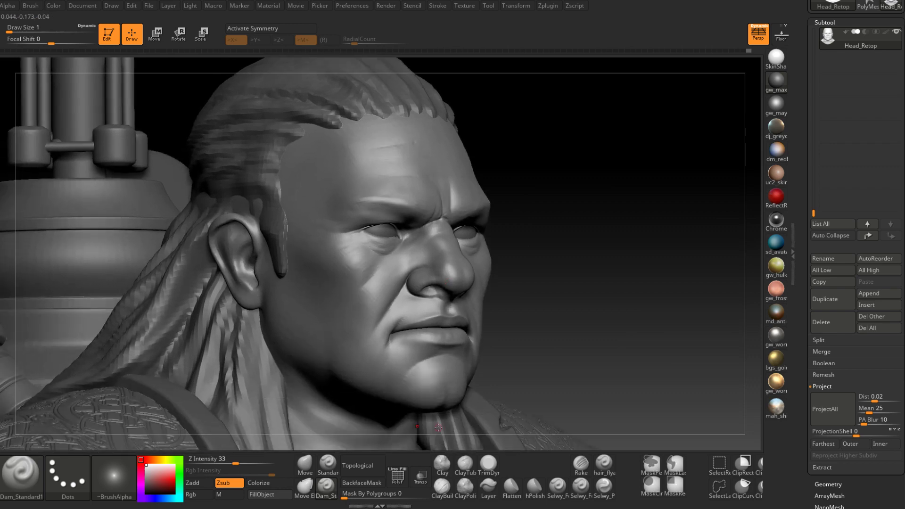
pyautogui.moveTo(445, 306); pyautogui.dragTo(463, 270, button='right')
pyautogui.moveTo(500, 325); pyautogui.dragTo(457, 302, button='right')
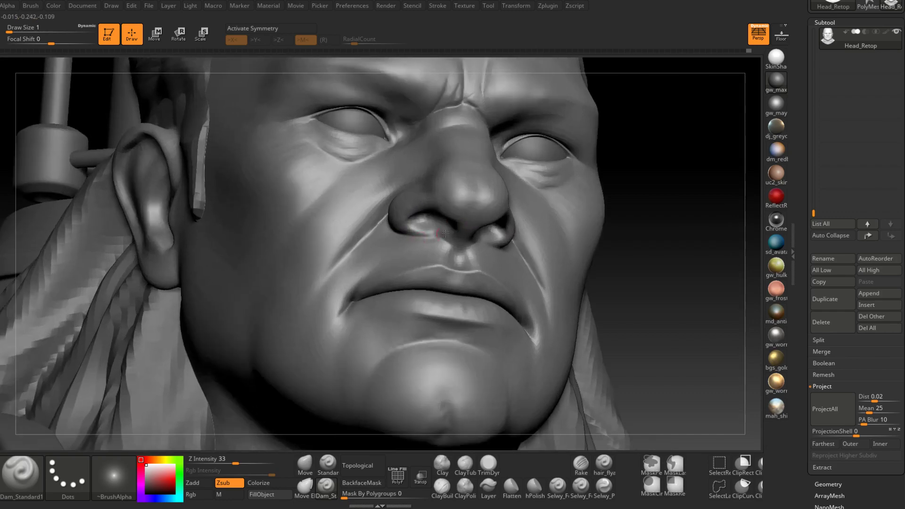
pyautogui.moveTo(431, 238); pyautogui.dragTo(480, 244, button='right')
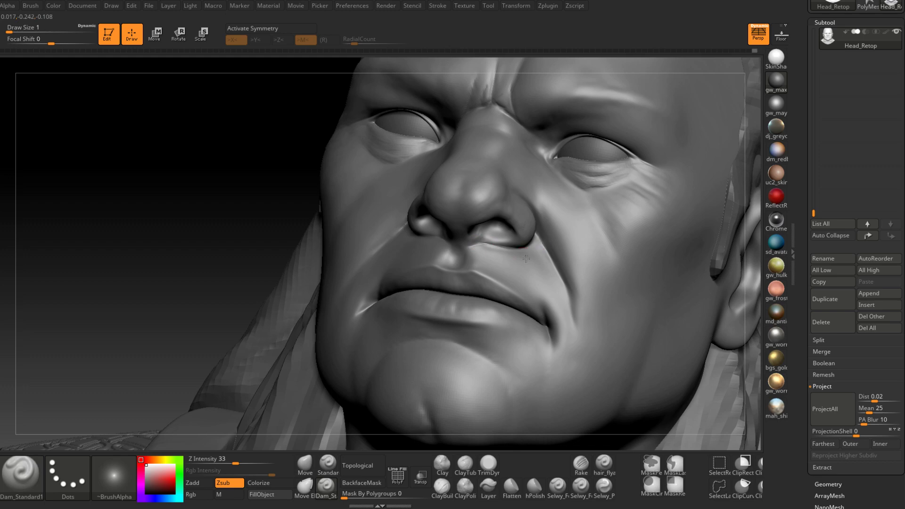
pyautogui.moveTo(545, 245)
pyautogui.mouseDown(button='right')
pyautogui.moveTo(535, 268)
pyautogui.moveTo(513, 271)
pyautogui.mouseUp(button='right')
pyautogui.click(442, 485)
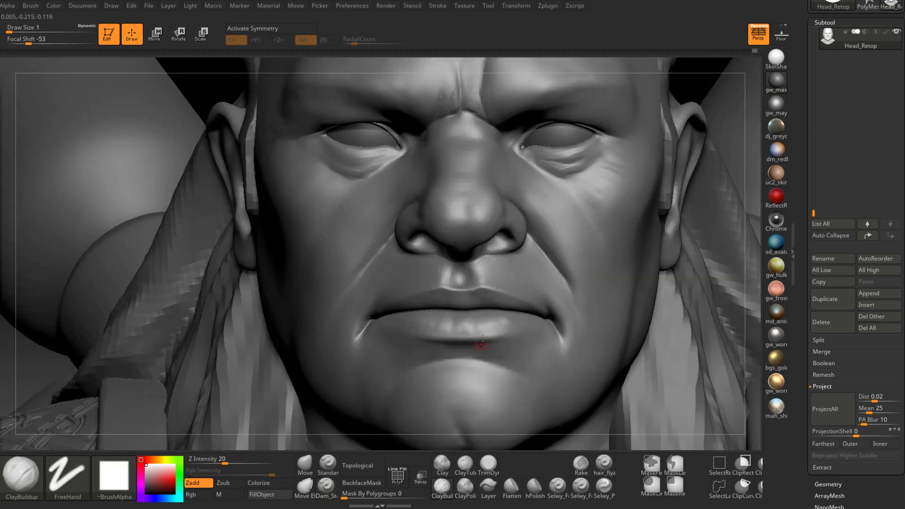
pyautogui.moveTo(471, 368)
pyautogui.mouseDown(button='right')
pyautogui.moveTo(471, 328)
pyautogui.moveTo(454, 275)
pyautogui.mouseUp(button='right')
pyautogui.rightClick(452, 278)
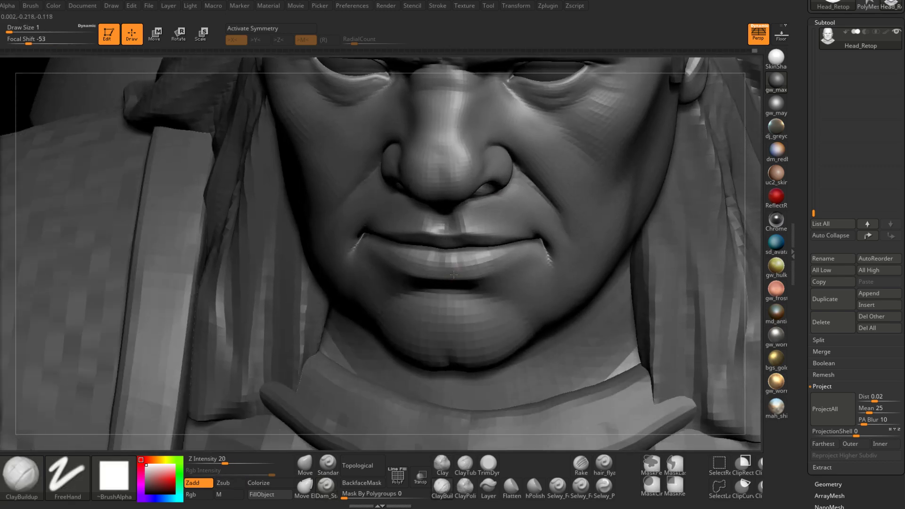
pyautogui.moveTo(453, 275); pyautogui.dragTo(453, 275)
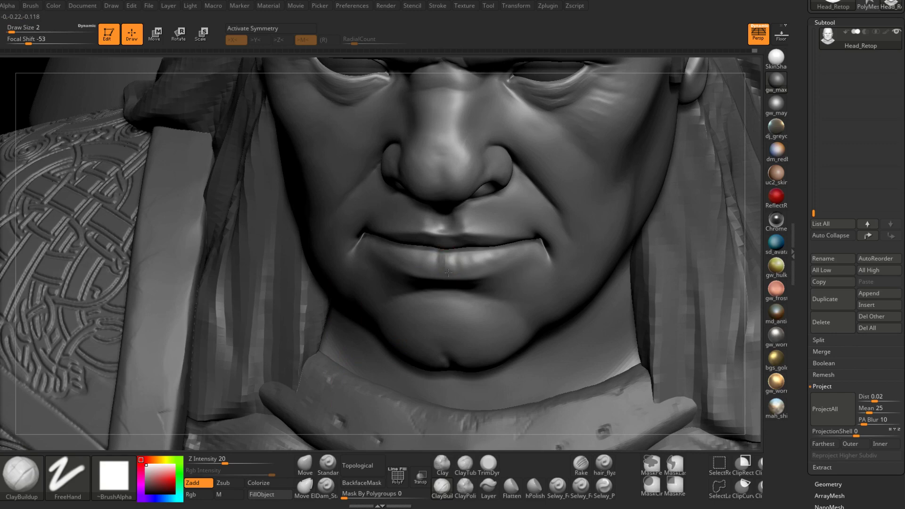
pyautogui.moveTo(452, 259); pyautogui.dragTo(472, 248, button='right')
pyautogui.moveTo(446, 256)
pyautogui.mouseDown()
pyautogui.moveTo(444, 270)
pyautogui.moveTo(427, 266)
pyautogui.mouseUp()
pyautogui.moveTo(419, 252); pyautogui.dragTo(409, 263)
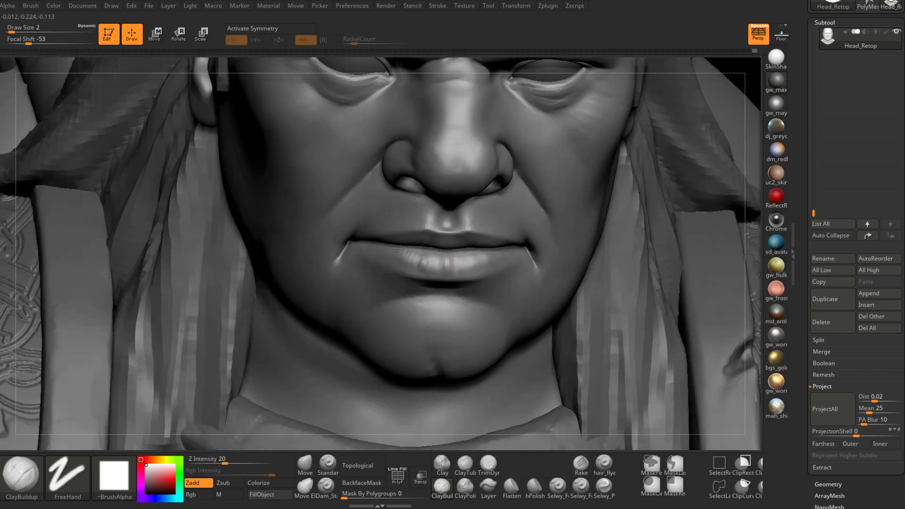
# - Extend the vertical lower lip creases toward the character's left mouth corner
pyautogui.moveTo(464, 246); pyautogui.dragTo(456, 263, button='right')
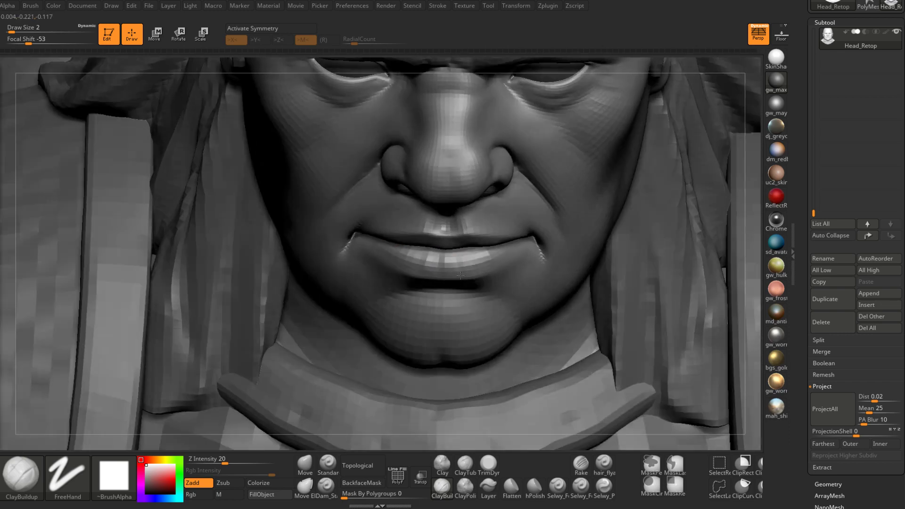
pyautogui.moveTo(467, 258); pyautogui.dragTo(469, 263)
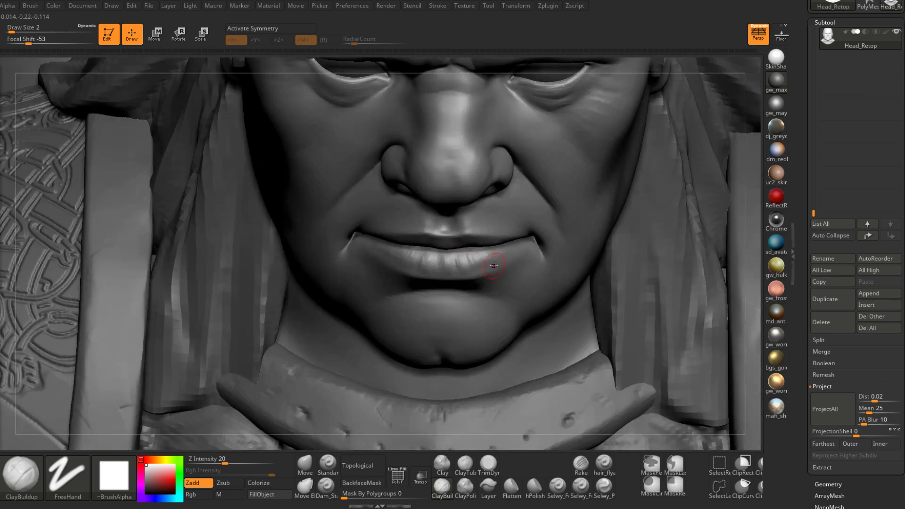
pyautogui.moveTo(490, 259); pyautogui.dragTo(496, 257, button='right')
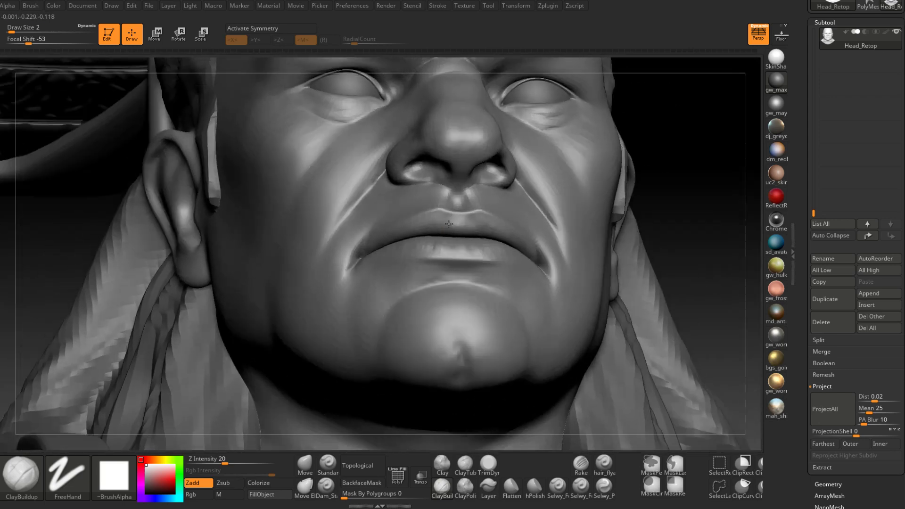
# - Build up fine vertical creases across the upper lip with the ClayBuildup brush, working from below
pyautogui.moveTo(470, 240); pyautogui.dragTo(432, 220, button='right')
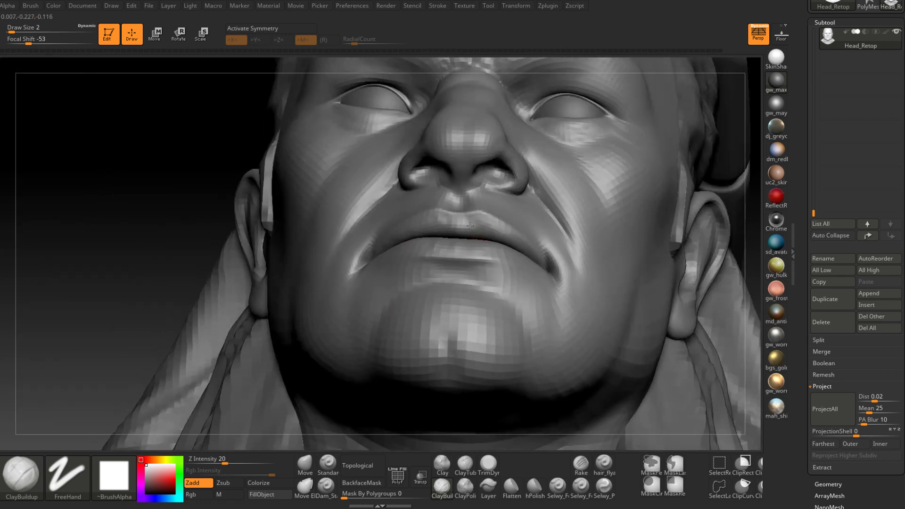
pyautogui.moveTo(384, 243); pyautogui.dragTo(482, 236, button='right')
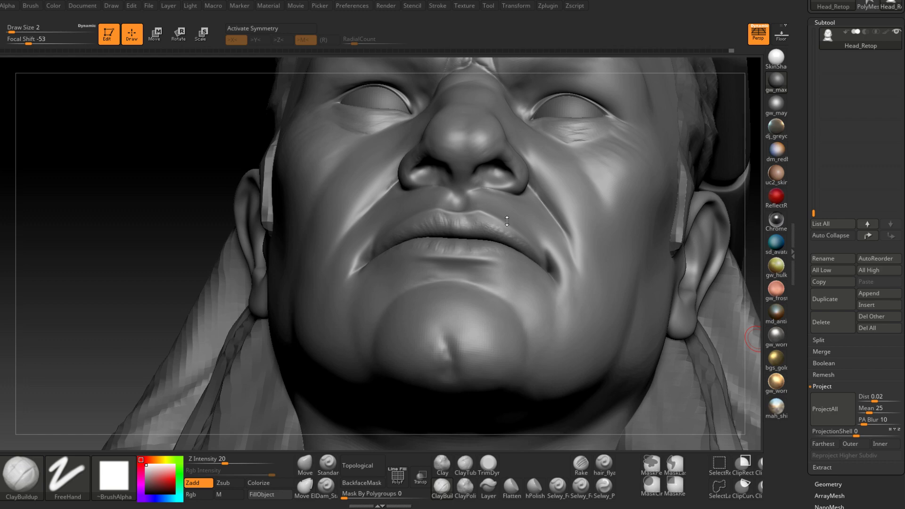
pyautogui.moveTo(507, 221)
pyautogui.mouseDown(button='right')
pyautogui.moveTo(490, 287)
pyautogui.moveTo(471, 196)
pyautogui.moveTo(461, 235)
pyautogui.moveTo(441, 244)
pyautogui.moveTo(487, 268)
pyautogui.moveTo(514, 238)
pyautogui.moveTo(553, 262)
pyautogui.mouseUp(button='right')
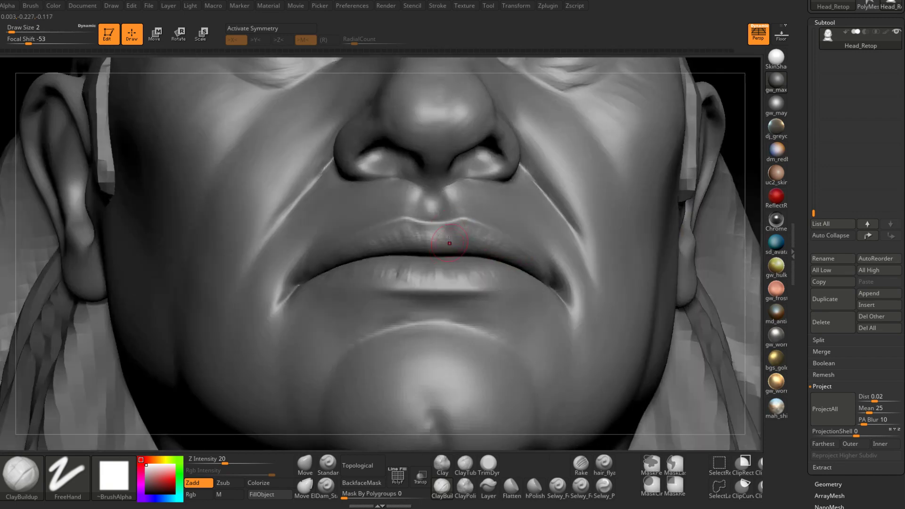
pyautogui.moveTo(448, 245); pyautogui.dragTo(448, 230)
pyautogui.moveTo(417, 236); pyautogui.dragTo(396, 226, button='right')
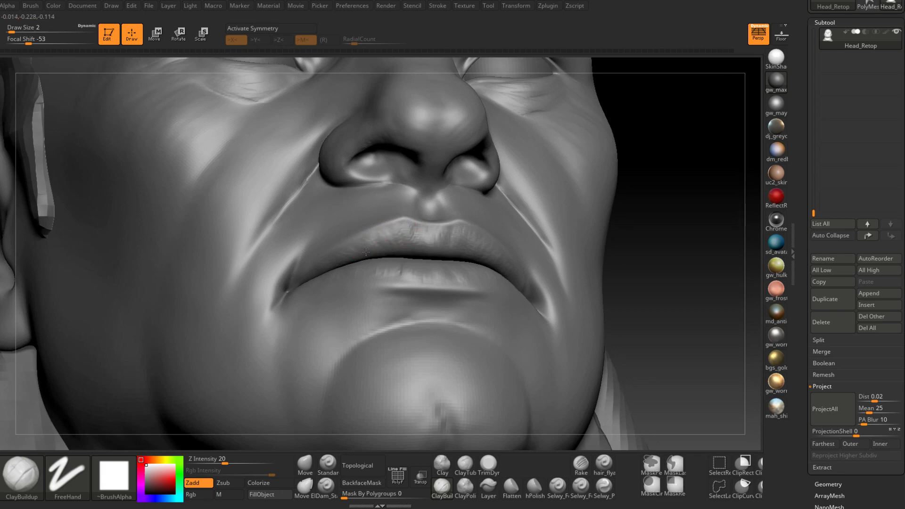
pyautogui.moveTo(354, 252); pyautogui.dragTo(337, 257, button='right')
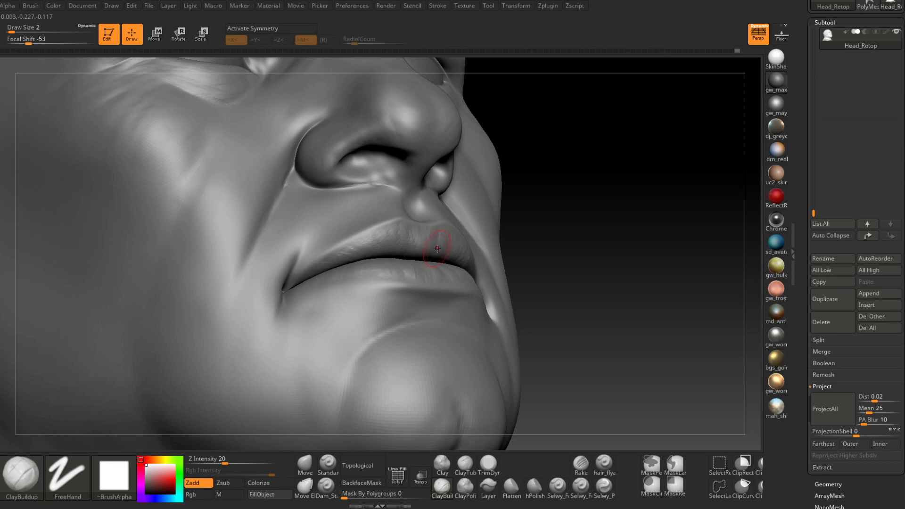
# - Strengthen the vertical creases and spread them along the lower lip toward both mouth corners with ClayBuildup
pyautogui.moveTo(438, 243); pyautogui.dragTo(453, 290, button='right')
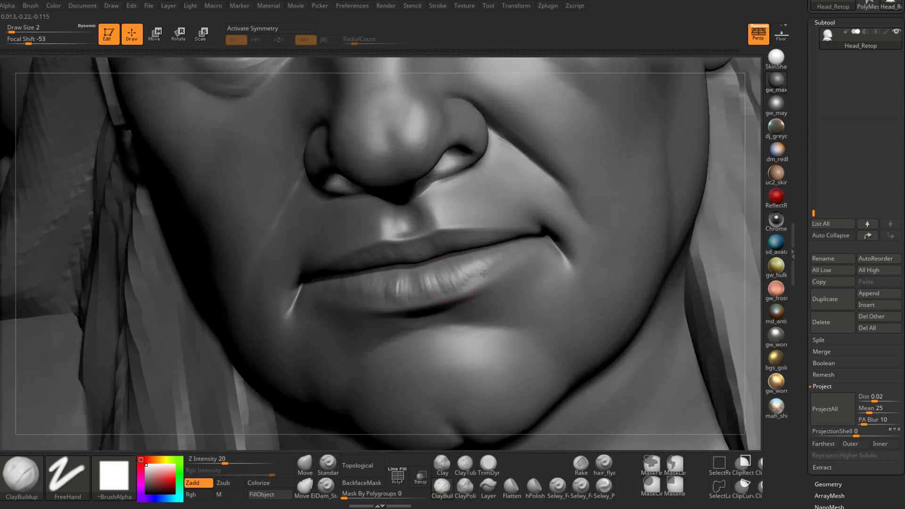
pyautogui.moveTo(506, 259); pyautogui.dragTo(378, 300, button='right')
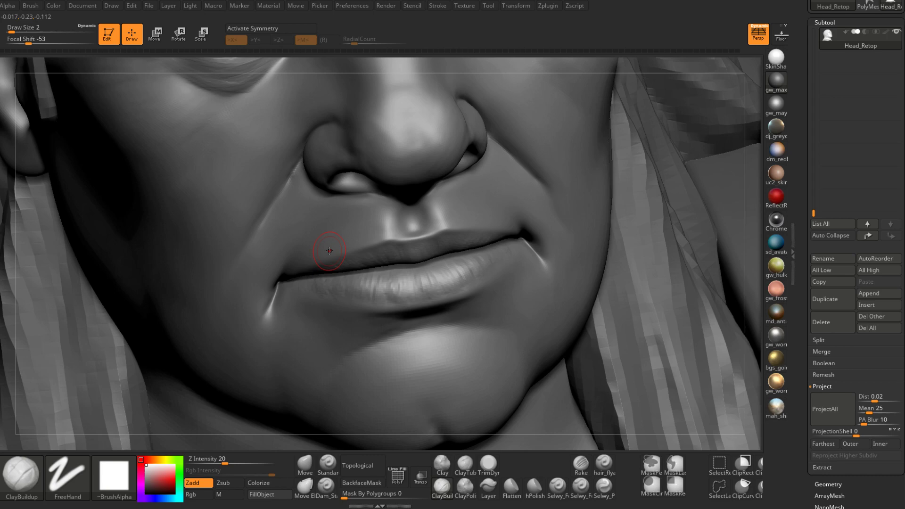
pyautogui.moveTo(393, 274); pyautogui.dragTo(382, 285)
pyautogui.moveTo(404, 273); pyautogui.dragTo(433, 264, button='right')
pyautogui.moveTo(463, 263); pyautogui.dragTo(439, 316, button='right')
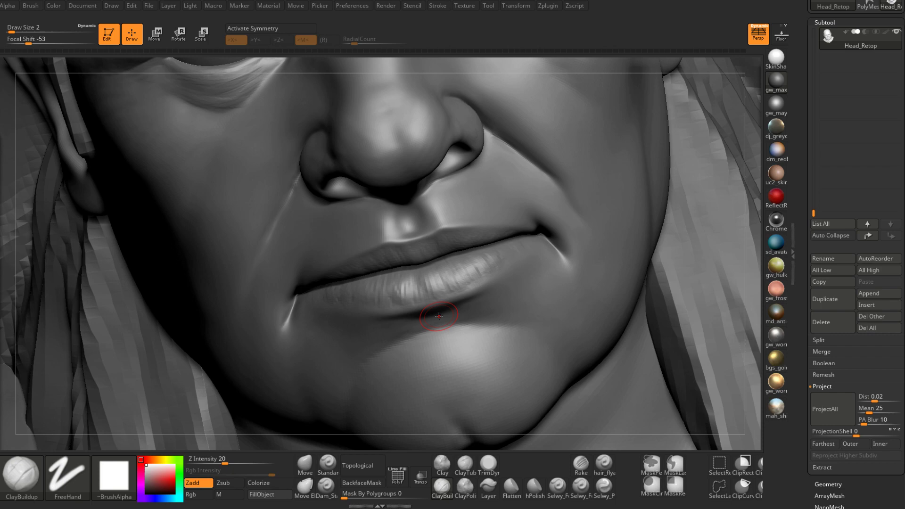
# - Frame the whole head, check it from several angles and save the project
pyautogui.moveTo(448, 234); pyautogui.dragTo(523, 221, button='right')
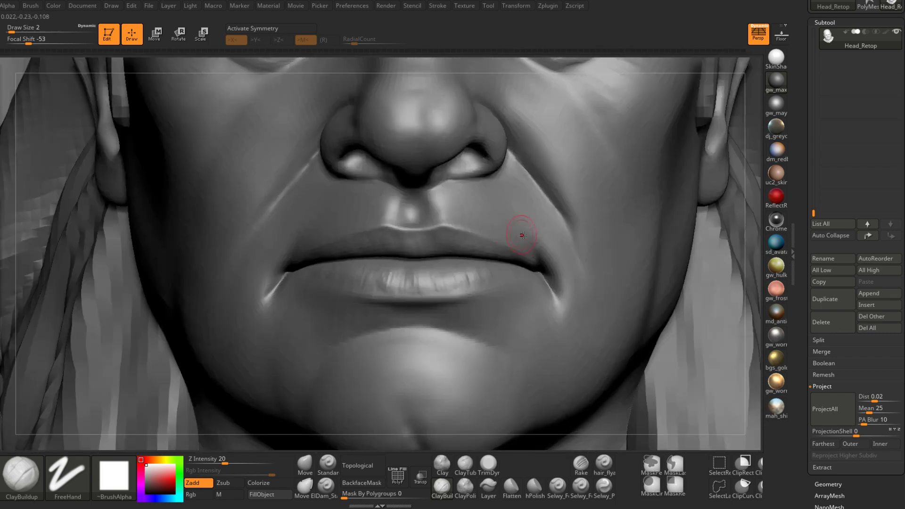
pyautogui.keyDown('ctrl'); pyautogui.moveTo(573, 258); pyautogui.dragTo(579, 240, button='right'); pyautogui.keyUp('ctrl')
pyautogui.press('f')
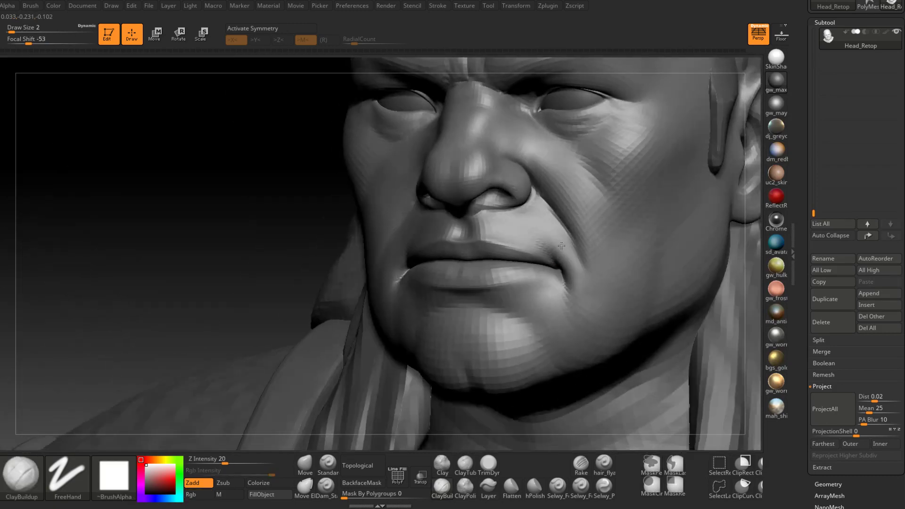
pyautogui.moveTo(561, 245)
pyautogui.mouseDown(button='right')
pyautogui.moveTo(577, 236)
pyautogui.moveTo(484, 279)
pyautogui.moveTo(466, 256)
pyautogui.moveTo(460, 263)
pyautogui.moveTo(491, 275)
pyautogui.moveTo(476, 281)
pyautogui.mouseUp(button='right')
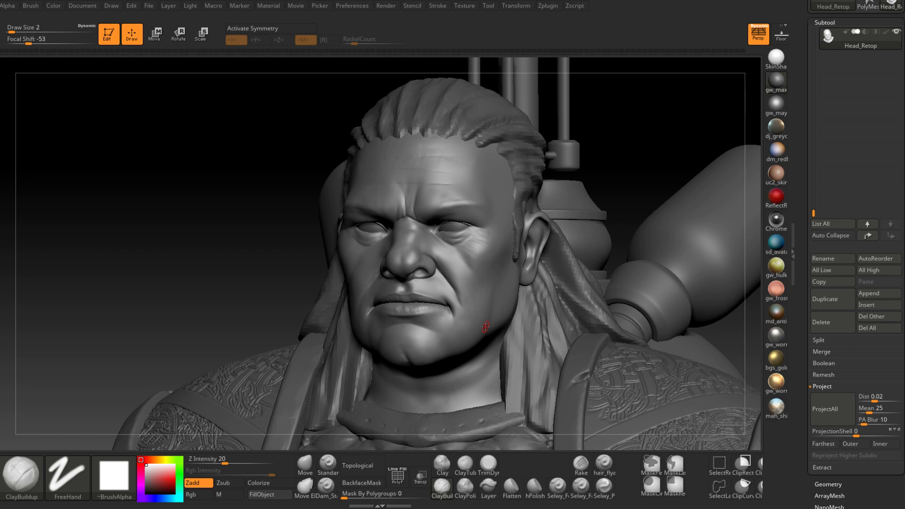
pyautogui.hotkey('ctrl', 's')
pyautogui.moveTo(486, 327)
pyautogui.mouseDown(button='right')
pyautogui.moveTo(465, 268)
pyautogui.moveTo(491, 262)
pyautogui.moveTo(490, 292)
pyautogui.moveTo(537, 247)
pyautogui.moveTo(492, 257)
pyautogui.moveTo(521, 262)
pyautogui.moveTo(424, 306)
pyautogui.moveTo(493, 254)
pyautogui.moveTo(521, 256)
pyautogui.mouseUp(button='right')
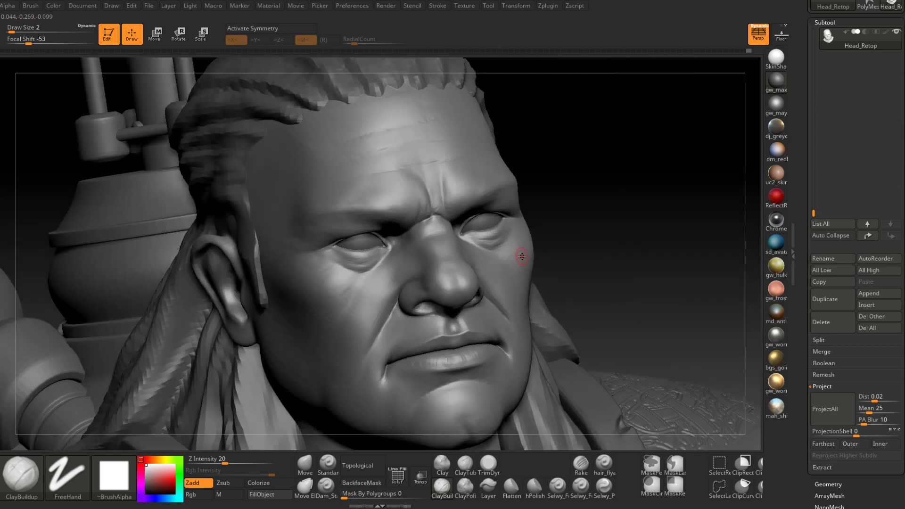
pyautogui.click(445, 484)
pyautogui.click(418, 267)
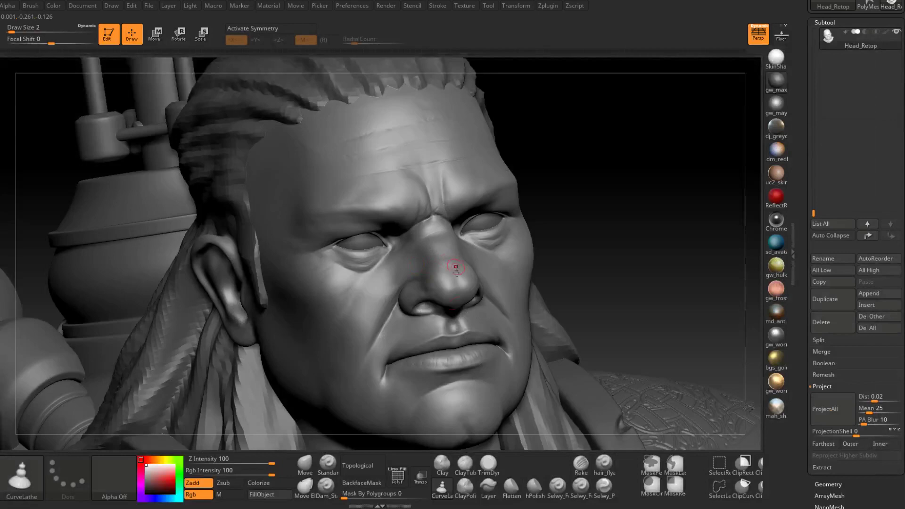
pyautogui.click(442, 488)
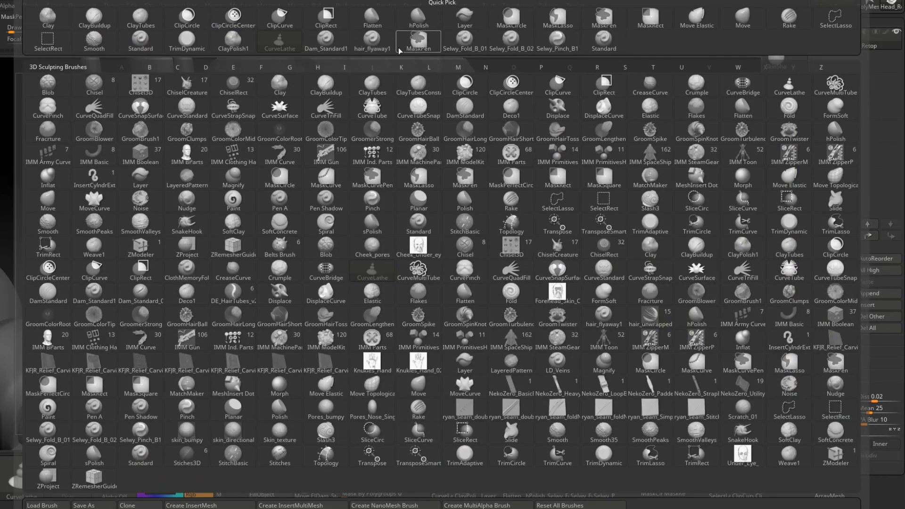
pyautogui.moveTo(111, 54)
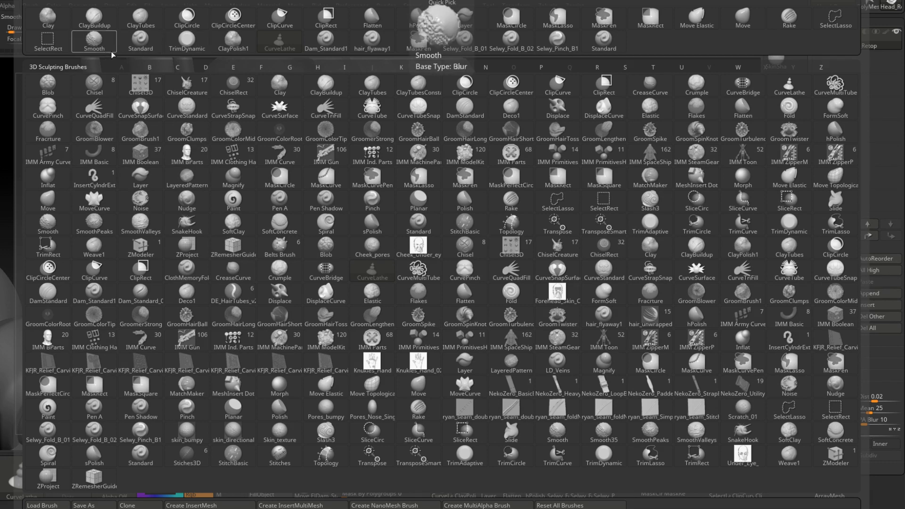
pyautogui.click(103, 22)
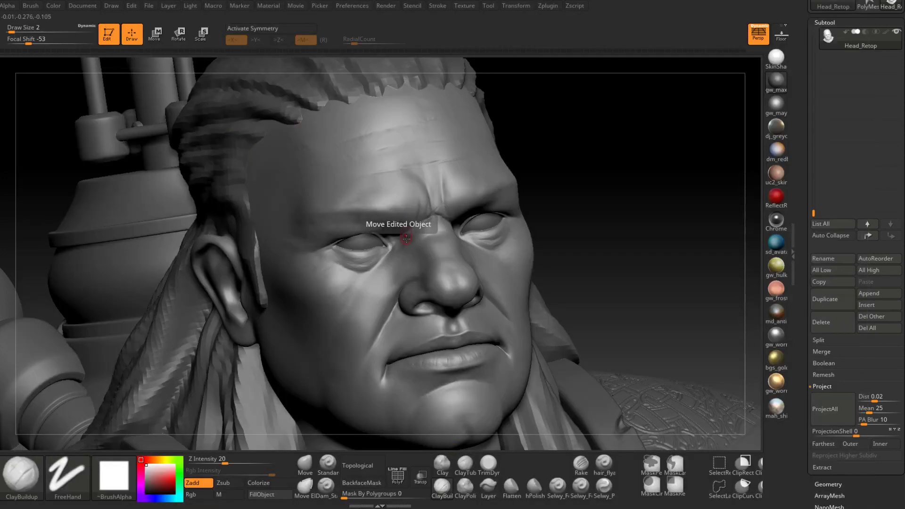
# - Sculpt fine wrinkles fanning from below the character's right eye toward the temple with the ClayBuildup brush at draw size 3
pyautogui.moveTo(404, 237)
pyautogui.mouseDown(button='right')
pyautogui.moveTo(443, 249)
pyautogui.moveTo(381, 281)
pyautogui.moveTo(426, 230)
pyautogui.moveTo(421, 241)
pyautogui.mouseUp(button='right')
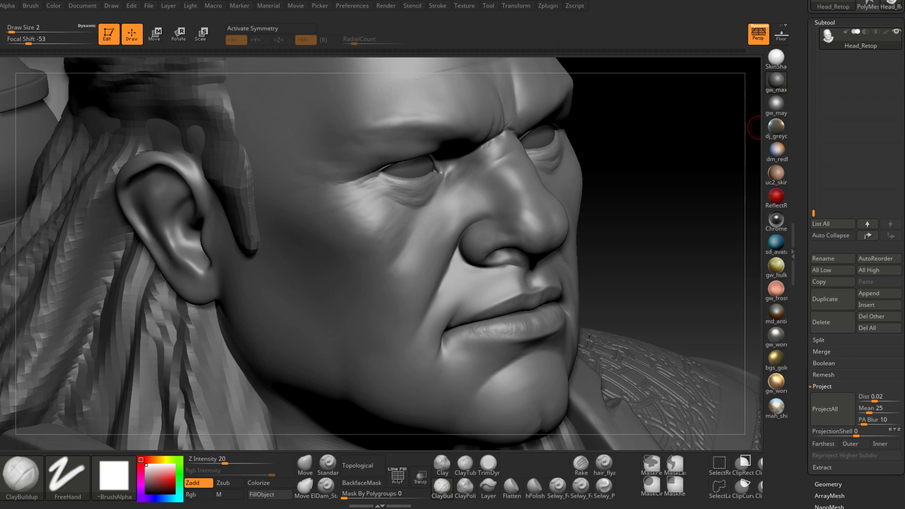
pyautogui.moveTo(441, 192); pyautogui.dragTo(398, 195, button='right')
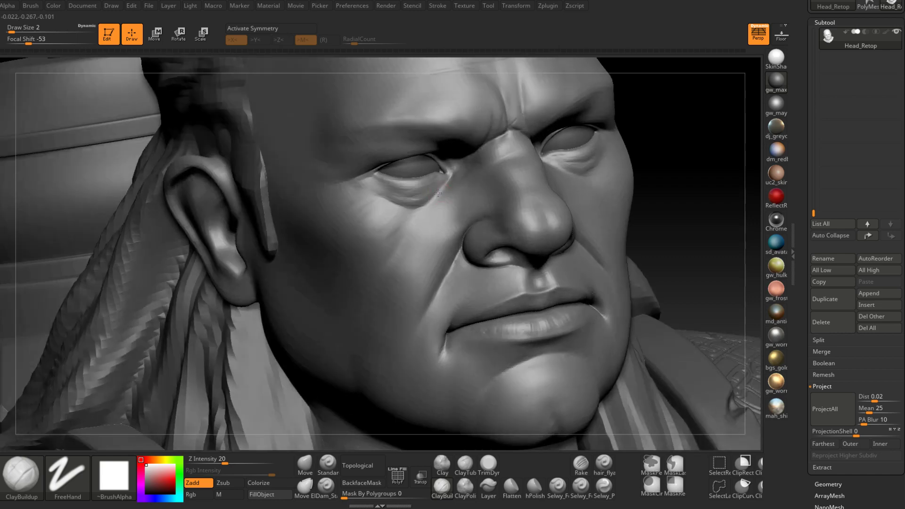
pyautogui.press('space')
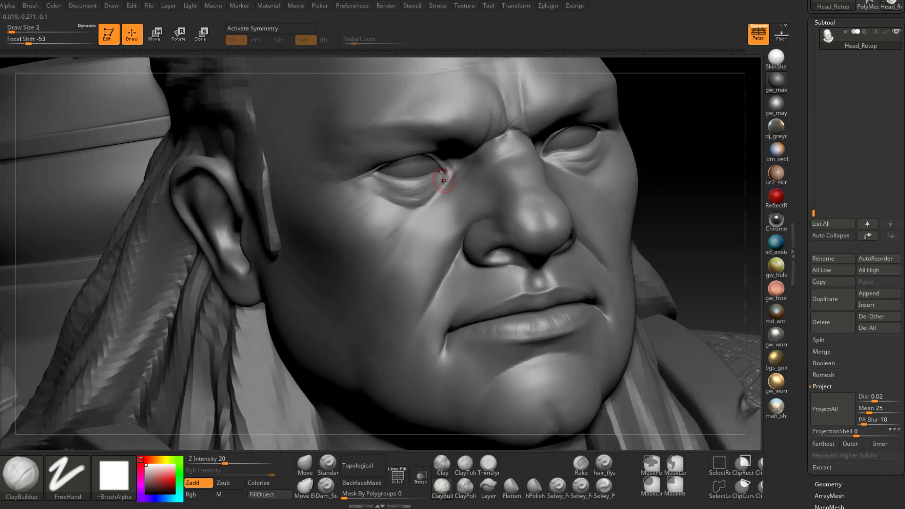
pyautogui.moveTo(403, 205)
pyautogui.mouseDown()
pyautogui.moveTo(439, 190)
pyautogui.moveTo(377, 188)
pyautogui.moveTo(383, 204)
pyautogui.moveTo(398, 192)
pyautogui.moveTo(412, 204)
pyautogui.moveTo(390, 205)
pyautogui.moveTo(410, 213)
pyautogui.moveTo(412, 225)
pyautogui.mouseUp()
pyautogui.moveTo(412, 225)
pyautogui.keyDown('alt'); pyautogui.mouseDown(button='right')
pyautogui.moveTo(453, 209)
pyautogui.moveTo(441, 210)
pyautogui.moveTo(443, 202)
pyautogui.mouseUp(button='right'); pyautogui.keyUp('alt')
pyautogui.press('space')
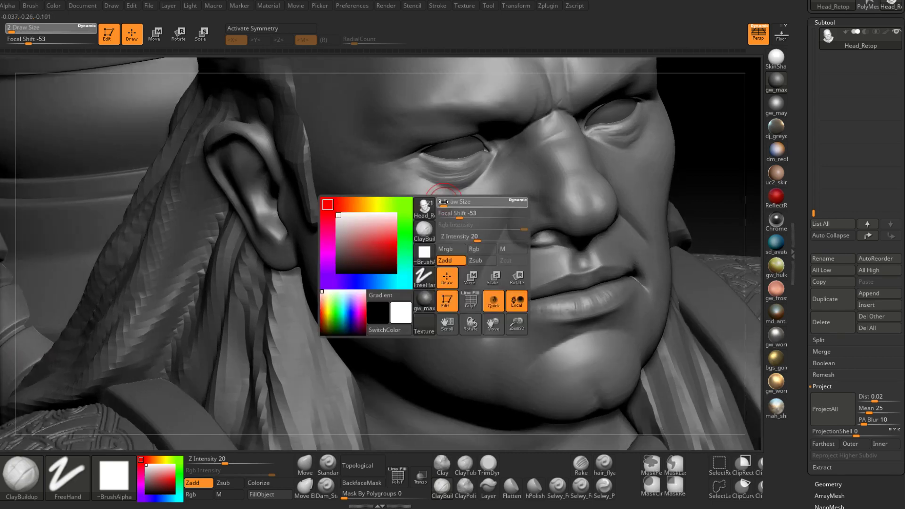
pyautogui.moveTo(443, 202); pyautogui.dragTo(444, 202)
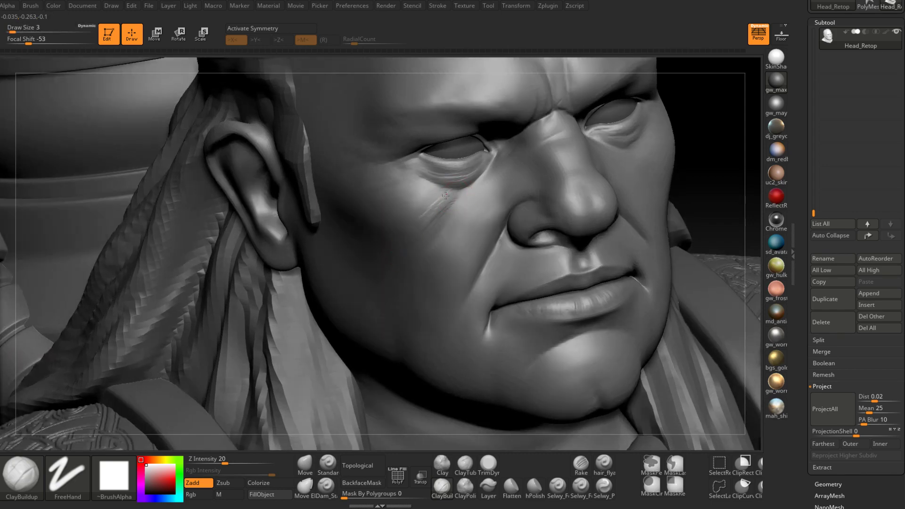
pyautogui.moveTo(438, 226)
pyautogui.mouseDown(button='right')
pyautogui.moveTo(513, 221)
pyautogui.moveTo(434, 196)
pyautogui.mouseUp(button='right')
pyautogui.moveTo(431, 186)
pyautogui.mouseDown()
pyautogui.moveTo(394, 191)
pyautogui.moveTo(401, 179)
pyautogui.moveTo(346, 190)
pyautogui.mouseUp()
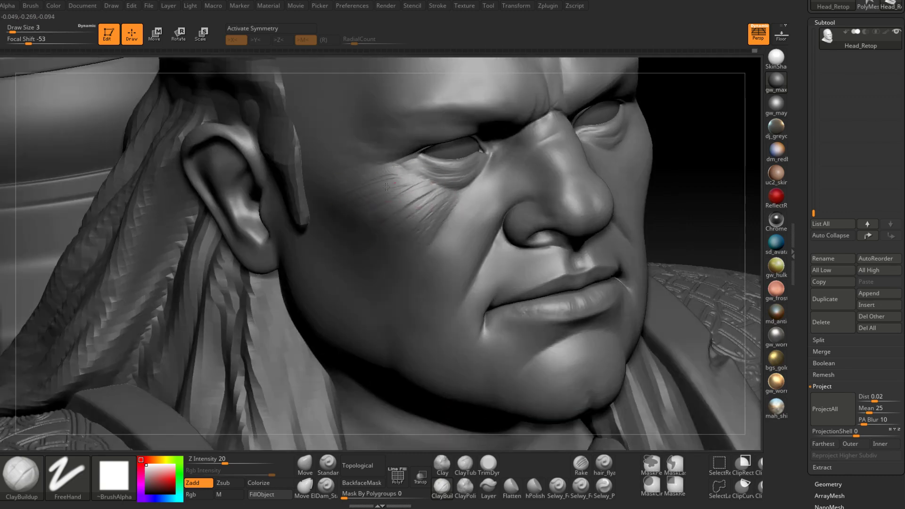
pyautogui.moveTo(446, 209); pyautogui.dragTo(460, 214, button='right')
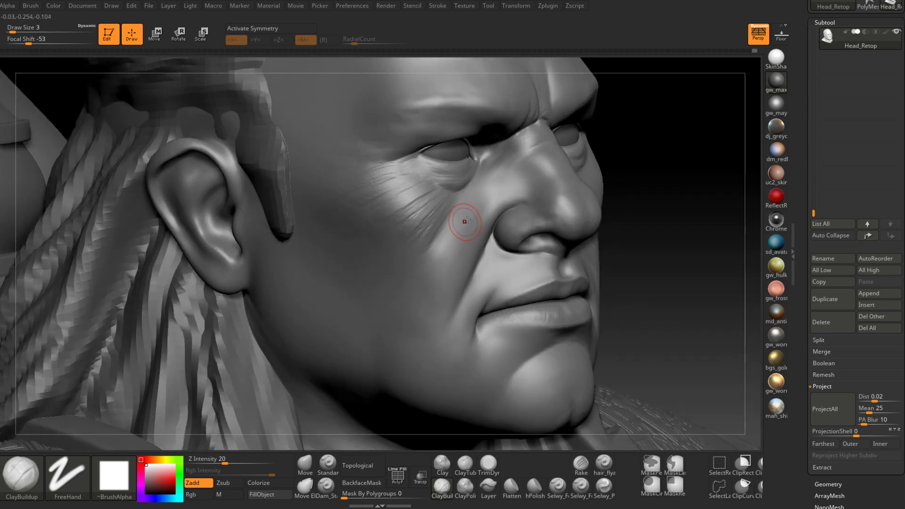
# - Add fine diagonal creases from the inner corner of the character's right eye bag down onto the cheek
pyautogui.moveTo(465, 221); pyautogui.dragTo(453, 197, button='right')
pyautogui.moveTo(465, 189); pyautogui.dragTo(422, 246)
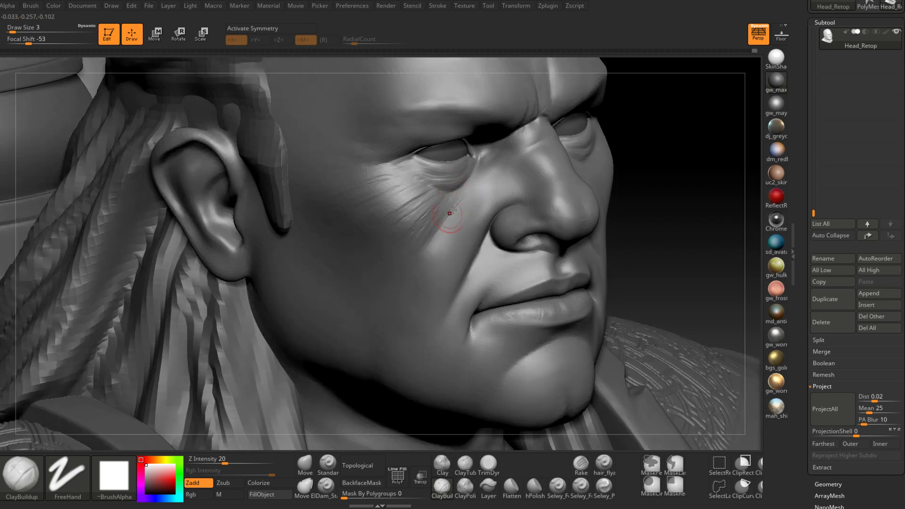
pyautogui.moveTo(465, 192); pyautogui.dragTo(436, 245)
pyautogui.moveTo(471, 184); pyautogui.dragTo(428, 231, button='right')
pyautogui.moveTo(475, 183); pyautogui.dragTo(430, 226)
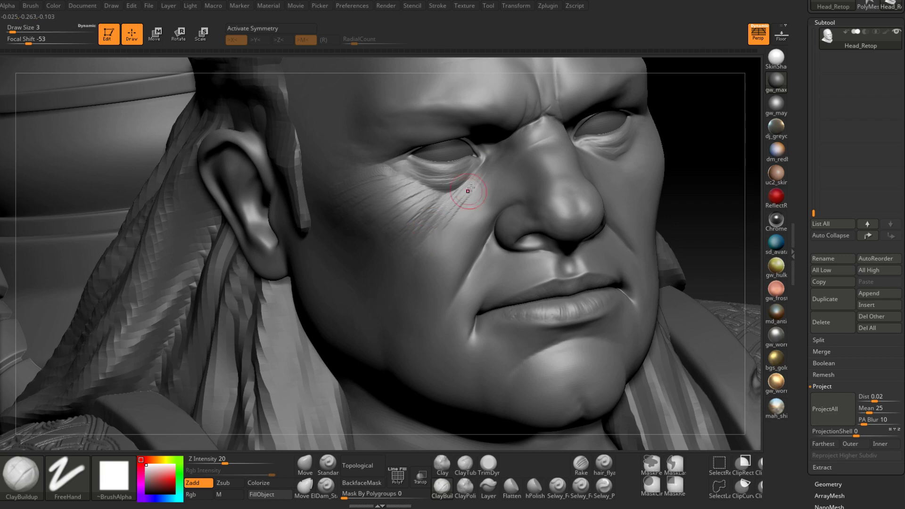
pyautogui.moveTo(468, 191)
pyautogui.mouseDown()
pyautogui.moveTo(436, 238)
pyautogui.moveTo(443, 248)
pyautogui.moveTo(468, 192)
pyautogui.moveTo(451, 260)
pyautogui.mouseUp()
# - Sculpt long creases down the character's right cheek beside the nasolabial fold with ClayBuildup at draw size 5
pyautogui.moveTo(454, 255); pyautogui.dragTo(464, 234, button='right')
pyautogui.press('space')
pyautogui.moveTo(459, 232)
pyautogui.mouseDown()
pyautogui.moveTo(449, 223)
pyautogui.moveTo(432, 308)
pyautogui.mouseUp()
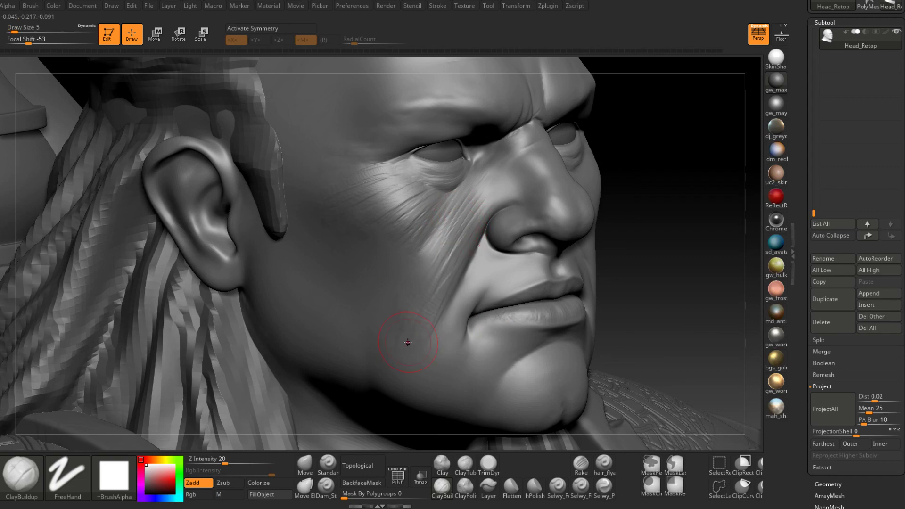
pyautogui.moveTo(408, 343); pyautogui.dragTo(444, 230, button='right')
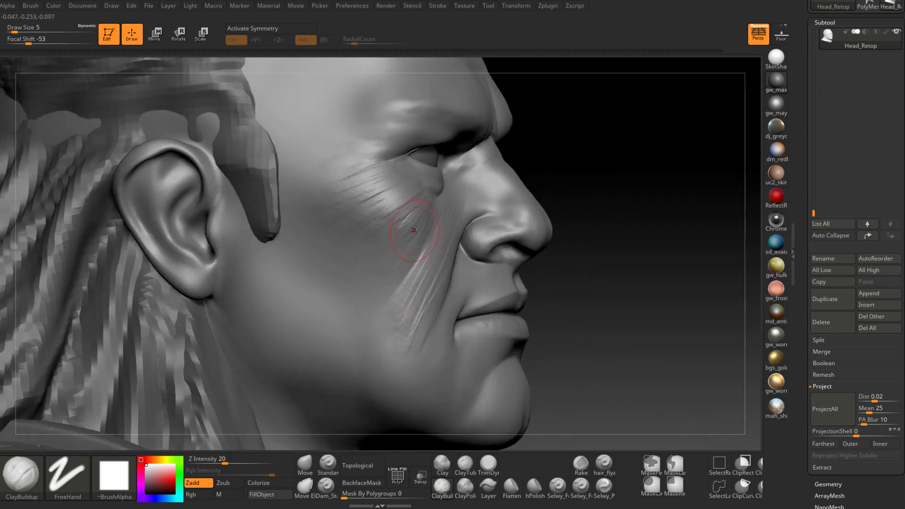
# - Sculpt crow's feet at the outer corner of the character's right eye and fine lines across the outer brow toward the temple
pyautogui.moveTo(364, 202); pyautogui.dragTo(314, 219)
pyautogui.moveTo(375, 176); pyautogui.dragTo(331, 181)
pyautogui.moveTo(362, 153); pyautogui.dragTo(325, 165)
pyautogui.moveTo(364, 137); pyautogui.dragTo(331, 135, button='right')
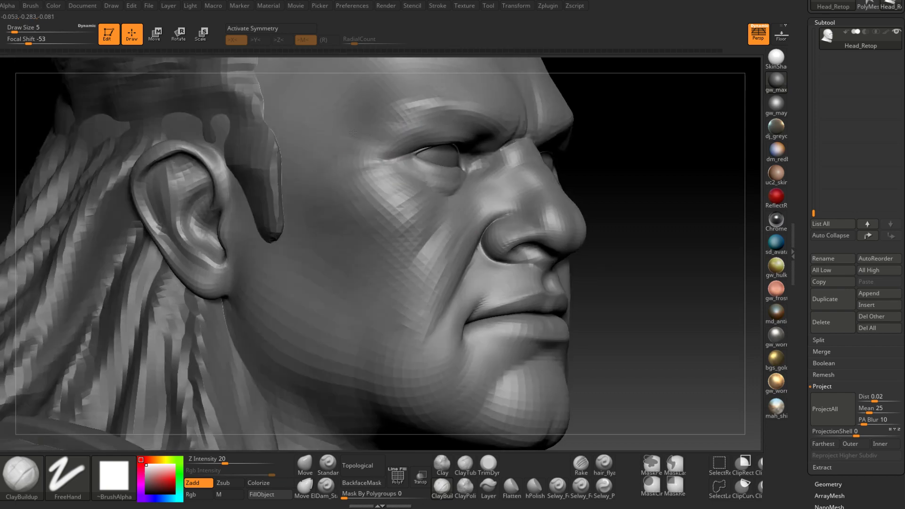
pyautogui.moveTo(404, 136)
pyautogui.mouseDown()
pyautogui.moveTo(374, 142)
pyautogui.moveTo(387, 119)
pyautogui.moveTo(370, 136)
pyautogui.moveTo(346, 138)
pyautogui.mouseUp()
pyautogui.moveTo(406, 132); pyautogui.dragTo(440, 131, button='right')
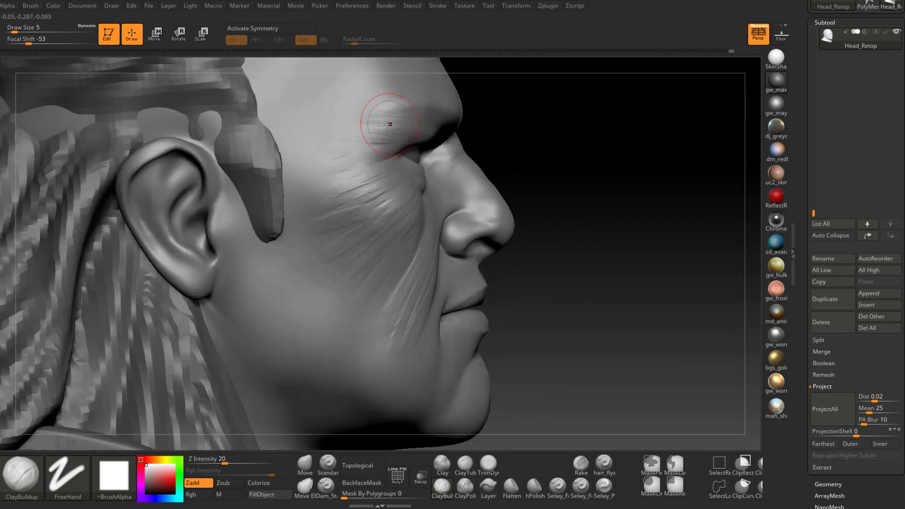
pyautogui.moveTo(394, 128); pyautogui.dragTo(335, 136)
pyautogui.moveTo(314, 166)
pyautogui.mouseDown(button='right')
pyautogui.moveTo(397, 202)
pyautogui.moveTo(403, 197)
pyautogui.mouseUp(button='right')
# - Smooth the new wrinkles on the character's right cheek, eye corner and temple with the Smooth brush
pyautogui.press('shift')
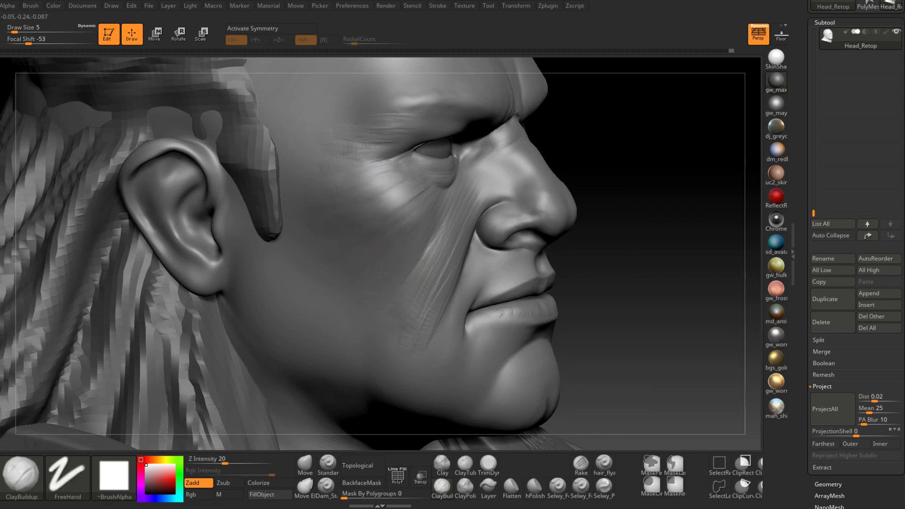
pyautogui.moveTo(407, 236); pyautogui.dragTo(421, 293, button='right')
pyautogui.press('shift')
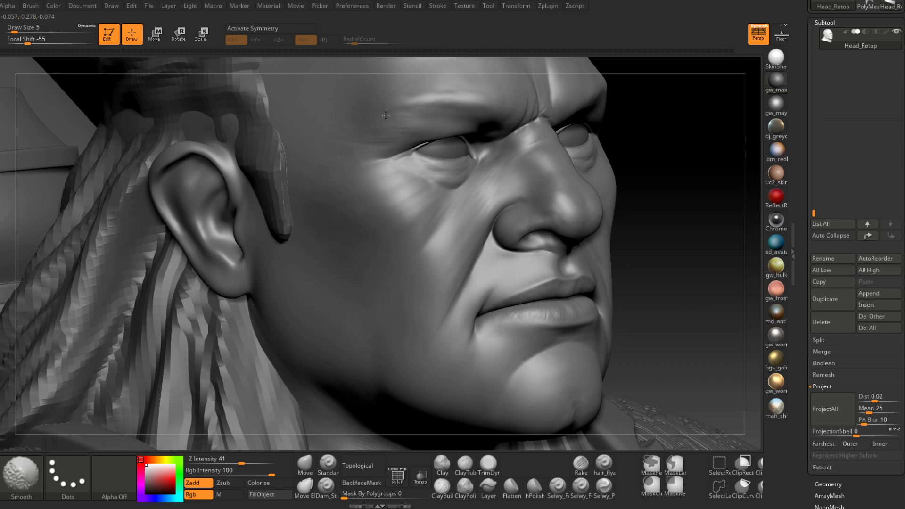
pyautogui.moveTo(368, 194); pyautogui.dragTo(325, 191, button='right')
# - Sculpt fine creases along the bag under the character's left eye with ClayBuildup at draw size 3
pyautogui.keyDown('shift'); pyautogui.moveTo(680, 157); pyautogui.dragTo(510, 153, button='right'); pyautogui.keyUp('shift')
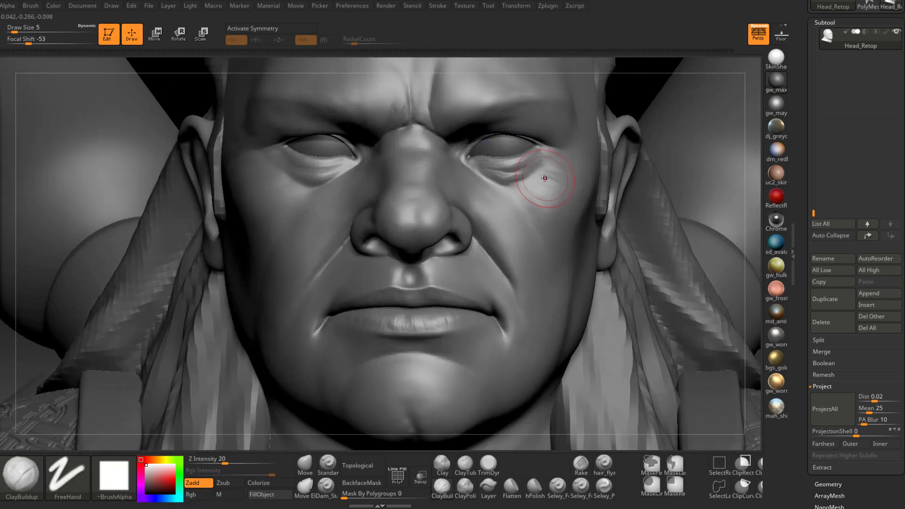
pyautogui.moveTo(545, 178); pyautogui.dragTo(519, 178)
pyautogui.moveTo(519, 177); pyautogui.dragTo(515, 184, button='right')
pyautogui.press('space')
pyautogui.moveTo(519, 178); pyautogui.dragTo(514, 179)
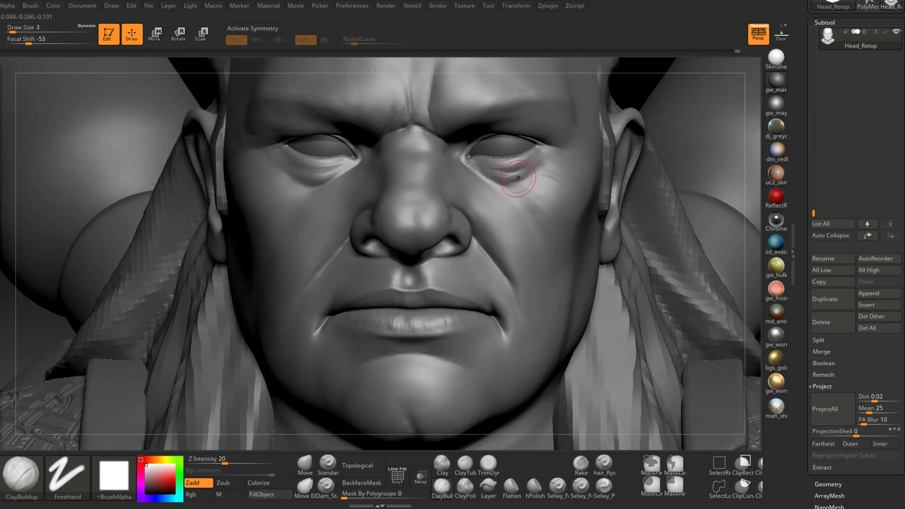
pyautogui.keyDown('shift'); pyautogui.moveTo(518, 178); pyautogui.dragTo(514, 176, button='right'); pyautogui.keyUp('shift')
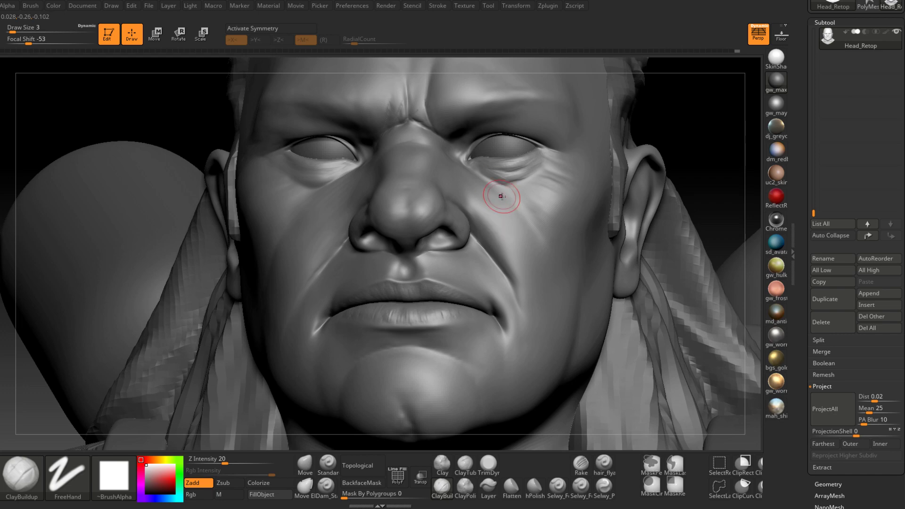
pyautogui.moveTo(491, 172)
pyautogui.mouseDown(button='right')
pyautogui.moveTo(495, 192)
pyautogui.moveTo(498, 177)
pyautogui.mouseUp(button='right')
pyautogui.moveTo(488, 177); pyautogui.dragTo(526, 177)
pyautogui.moveTo(528, 176)
pyautogui.mouseDown()
pyautogui.moveTo(541, 162)
pyautogui.moveTo(517, 173)
pyautogui.moveTo(529, 165)
pyautogui.mouseUp()
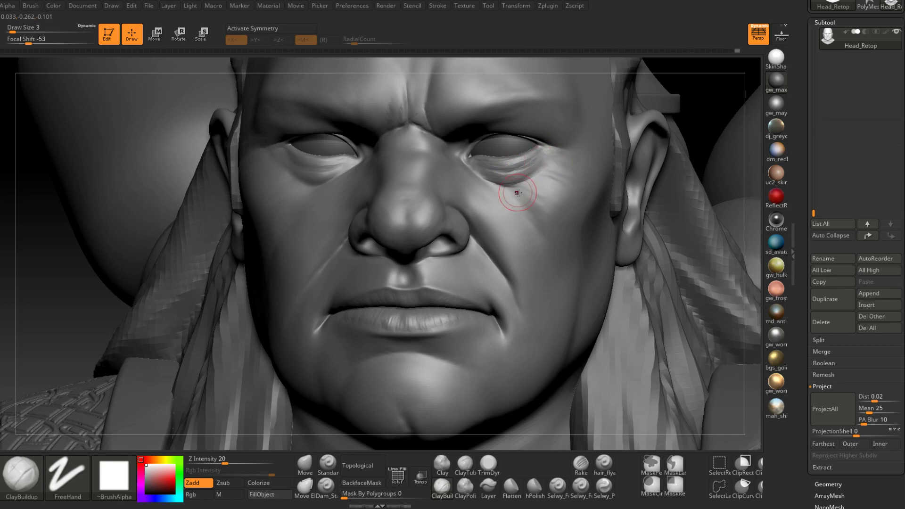
# - Sculpt diagonal wrinkles across the character's left upper cheek below the eye bag with ClayBuildup at draw size 4
pyautogui.moveTo(523, 193); pyautogui.dragTo(524, 191, button='right')
pyautogui.press('s')
pyautogui.moveTo(522, 195)
pyautogui.mouseDown()
pyautogui.moveTo(546, 202)
pyautogui.moveTo(550, 226)
pyautogui.mouseUp()
pyautogui.moveTo(507, 197)
pyautogui.mouseDown()
pyautogui.moveTo(548, 215)
pyautogui.moveTo(519, 189)
pyautogui.moveTo(545, 196)
pyautogui.moveTo(553, 182)
pyautogui.mouseUp()
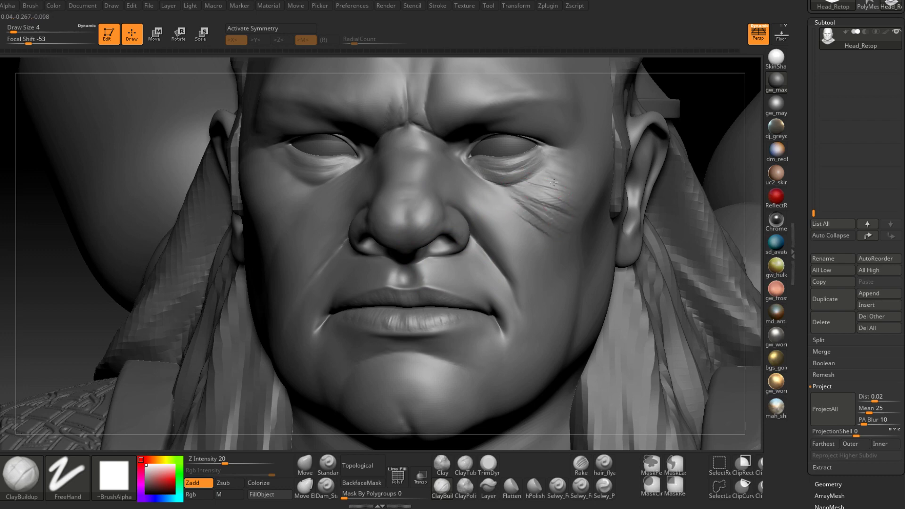
# - Sculpt crow's feet beside the character's left eye and fine lines across the outer left brow
pyautogui.moveTo(553, 183); pyautogui.dragTo(545, 172, button='right')
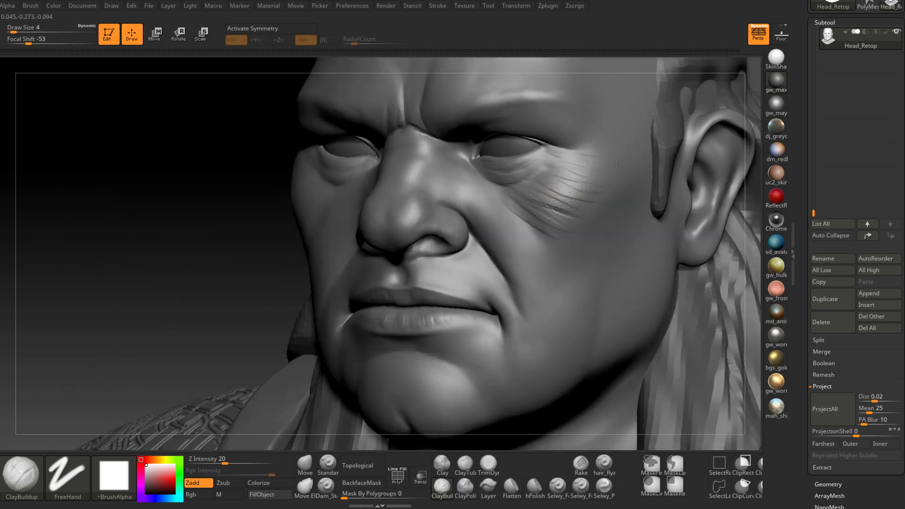
pyautogui.moveTo(553, 153); pyautogui.dragTo(605, 156)
pyautogui.moveTo(550, 114); pyautogui.dragTo(618, 100)
pyautogui.moveTo(516, 115); pyautogui.dragTo(586, 127)
pyautogui.moveTo(561, 153); pyautogui.dragTo(591, 135, button='right')
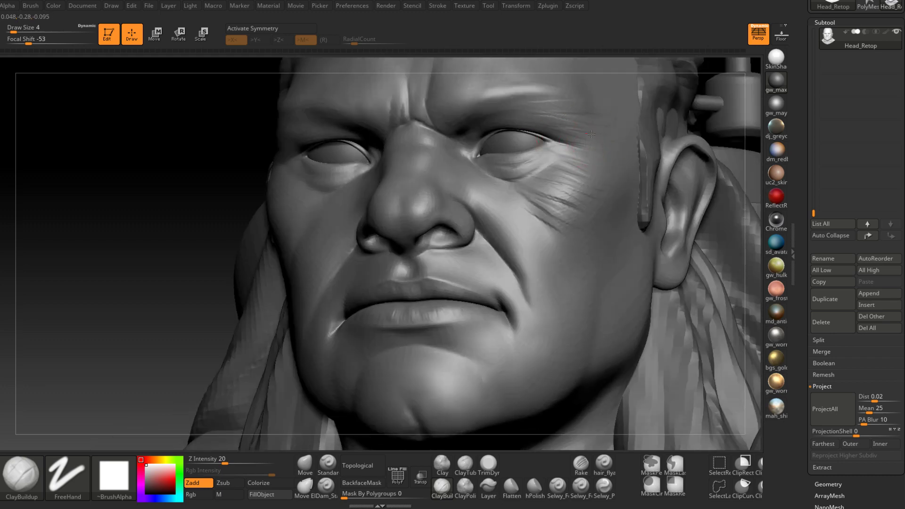
# - Sculpt long diagonal creases from the inner corner of the character's left eye down across the cheek
pyautogui.moveTo(578, 181); pyautogui.dragTo(571, 213, button='right')
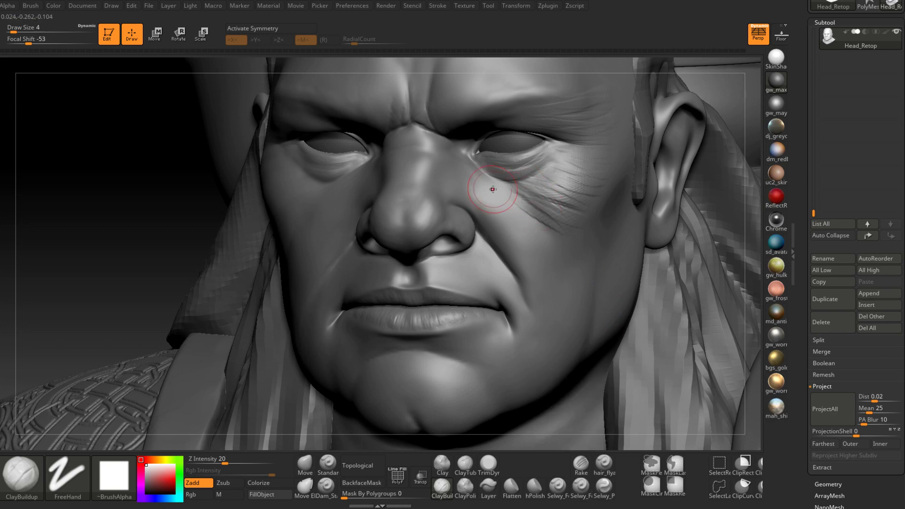
pyautogui.moveTo(490, 188); pyautogui.dragTo(473, 163, button='right')
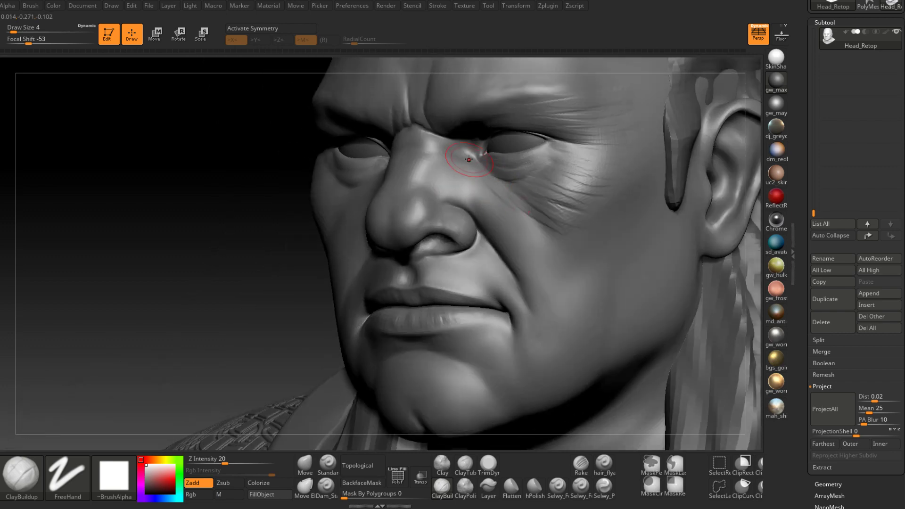
pyautogui.moveTo(466, 174); pyautogui.dragTo(547, 255)
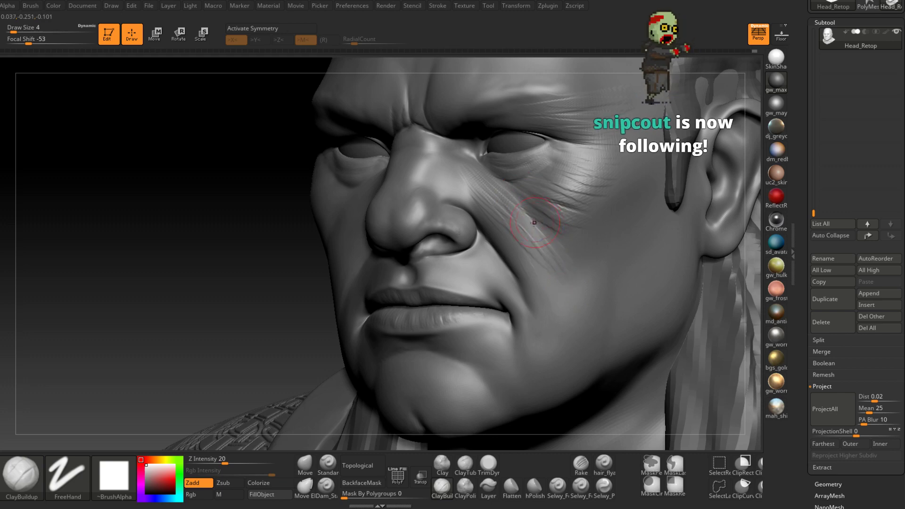
# - Smooth the creases and wrinkles on the character's left cheek and around the outer eye with the Smooth brush
pyautogui.press('shift')
pyautogui.moveTo(480, 190)
pyautogui.keyDown('shift'); pyautogui.mouseDown()
pyautogui.moveTo(554, 262)
pyautogui.moveTo(559, 250)
pyautogui.mouseUp(); pyautogui.keyUp('shift')
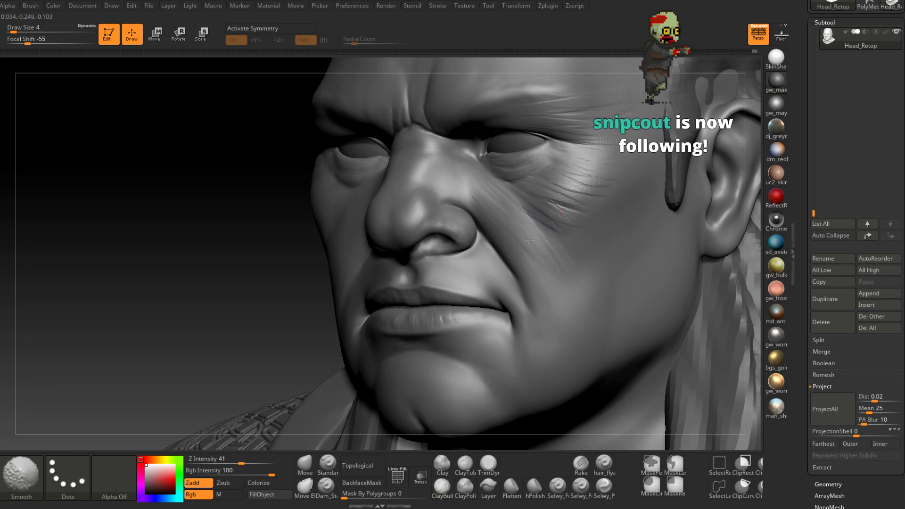
pyautogui.keyDown('shift'); pyautogui.moveTo(523, 191); pyautogui.dragTo(561, 228); pyautogui.keyUp('shift')
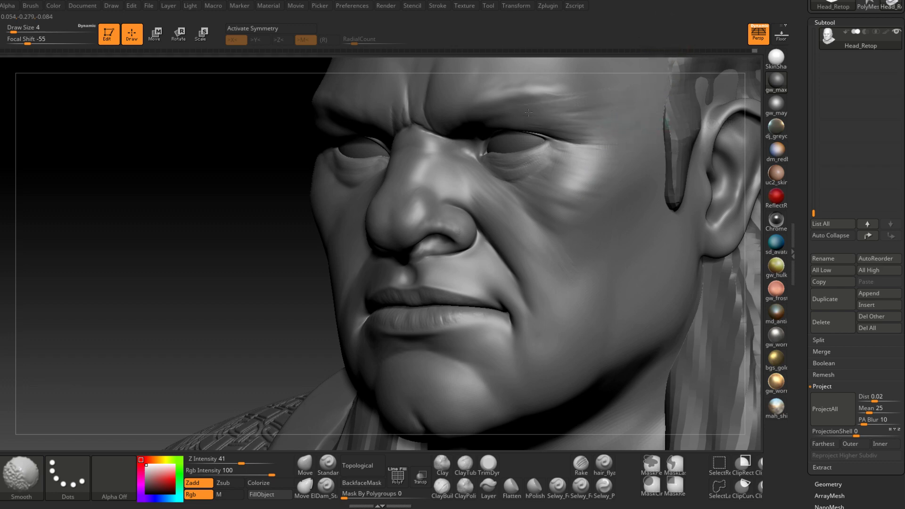
# - Examine the sculpted wrinkles around the eyes, nose and cheeks from the front and both sides of the face
pyautogui.moveTo(617, 154); pyautogui.dragTo(674, 140, button='right')
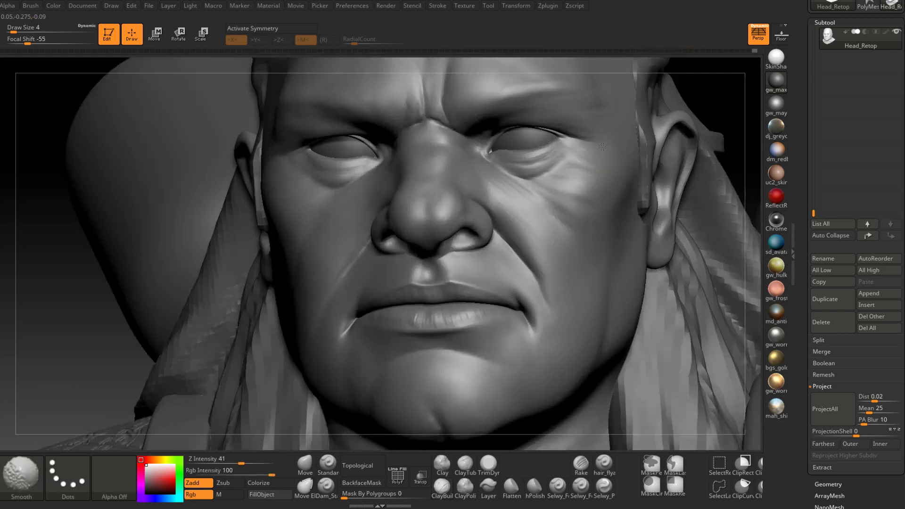
pyautogui.moveTo(601, 134)
pyautogui.mouseDown(button='right')
pyautogui.moveTo(608, 116)
pyautogui.moveTo(599, 101)
pyautogui.mouseUp(button='right')
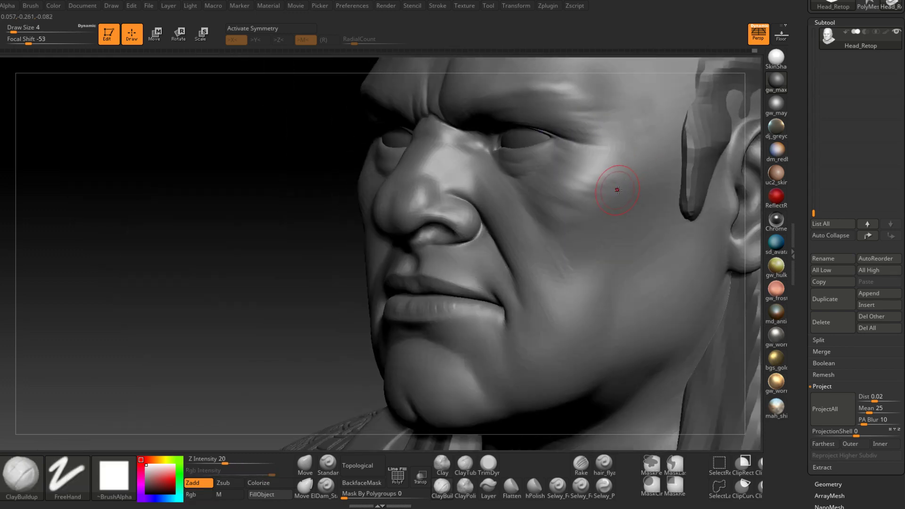
pyautogui.moveTo(616, 188); pyautogui.dragTo(593, 193, button='right')
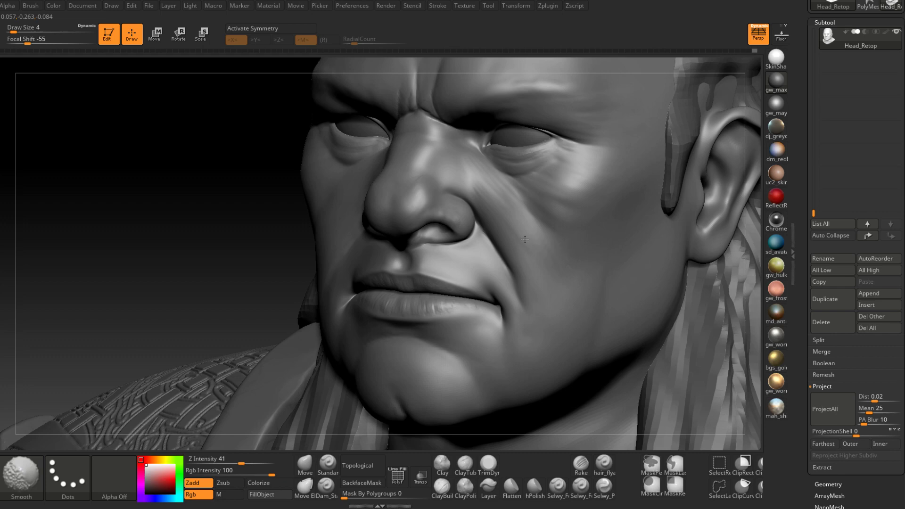
pyautogui.moveTo(482, 191); pyautogui.dragTo(508, 224, button='right')
pyautogui.rightClick(452, 219)
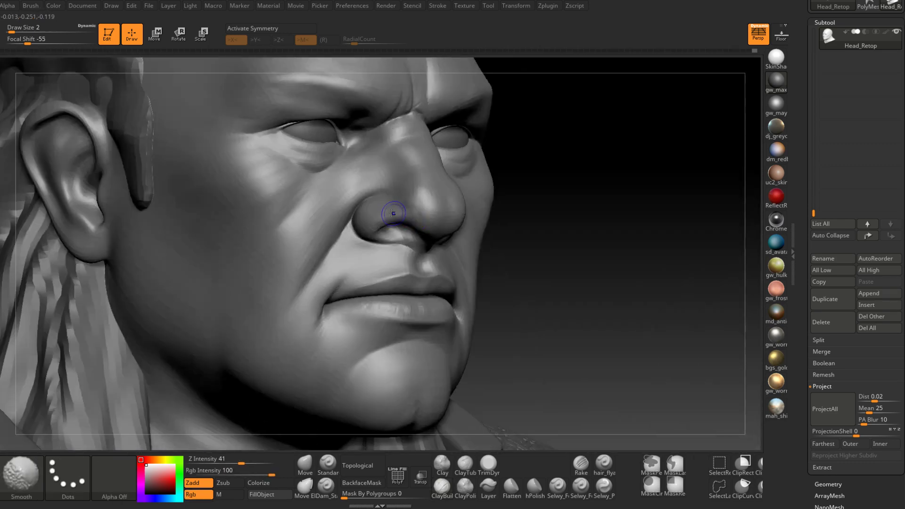
pyautogui.hotkey('shift', 'd')
pyautogui.press('d')
pyautogui.press('shift')
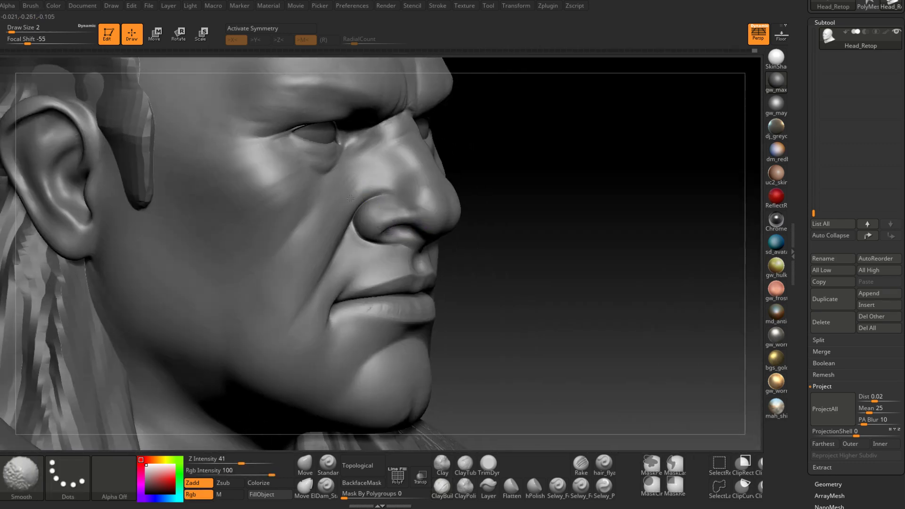
pyautogui.moveTo(520, 278); pyautogui.dragTo(436, 288, button='right')
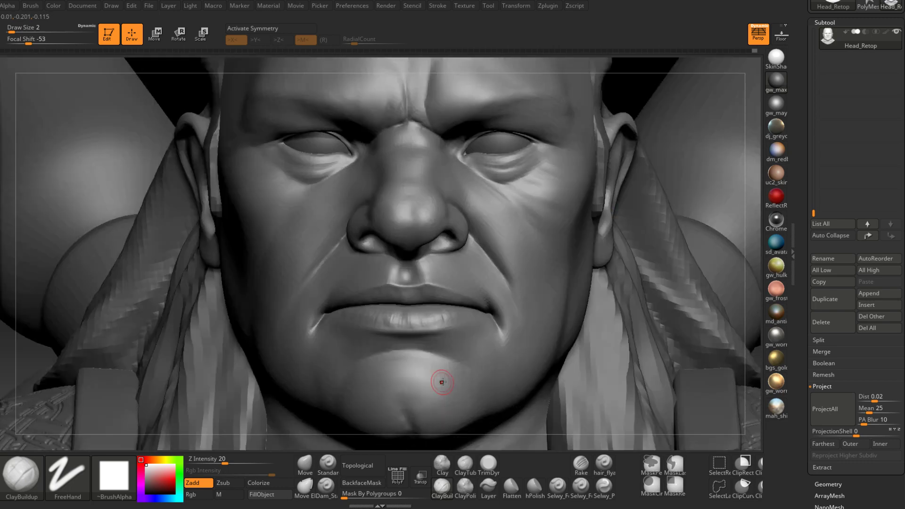
# - Sculpt diagonal creases below the lower lip on the character's right side with ClayBuildup at draw size 3
pyautogui.keyDown('alt'); pyautogui.moveTo(441, 381); pyautogui.dragTo(565, 218, button='right'); pyautogui.keyUp('alt')
pyautogui.moveTo(472, 211)
pyautogui.mouseDown(button='right')
pyautogui.moveTo(508, 180)
pyautogui.moveTo(497, 184)
pyautogui.mouseUp(button='right')
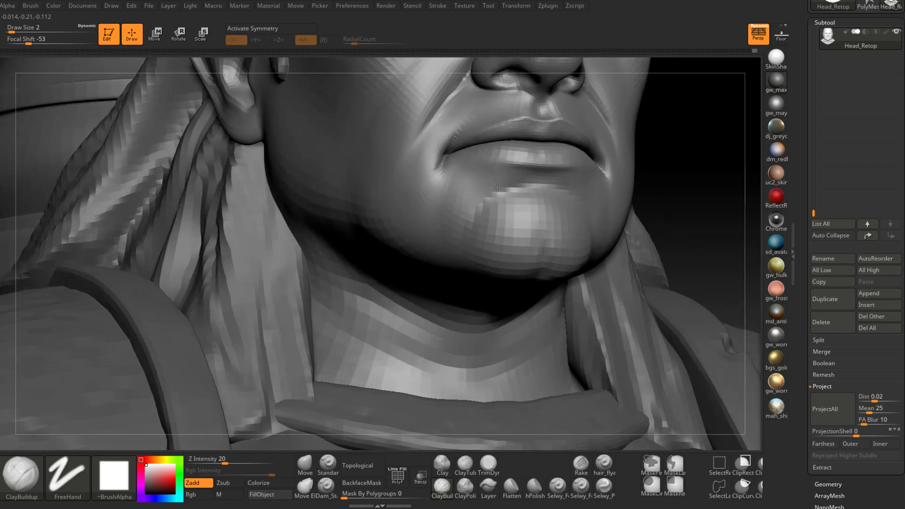
pyautogui.press('s')
pyautogui.moveTo(496, 187)
pyautogui.mouseDown()
pyautogui.moveTo(520, 180)
pyautogui.moveTo(475, 196)
pyautogui.moveTo(483, 185)
pyautogui.mouseUp()
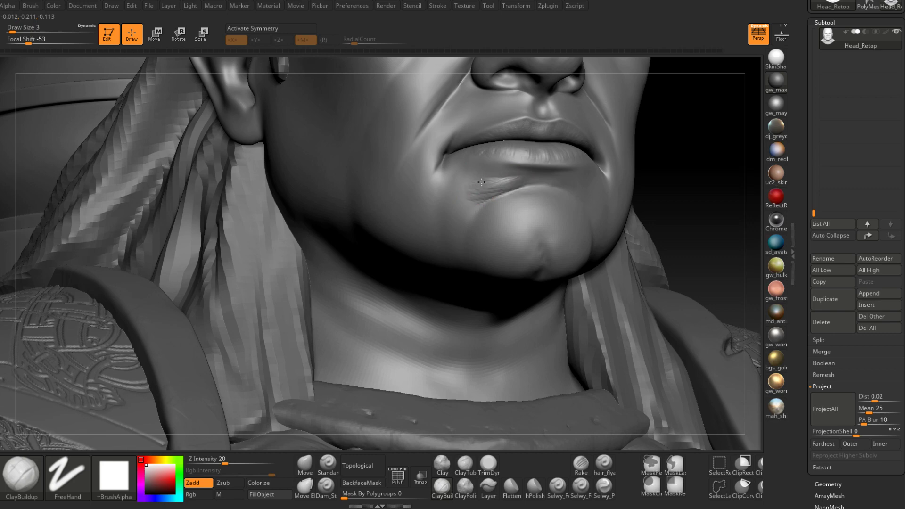
pyautogui.moveTo(495, 196); pyautogui.dragTo(473, 207)
pyautogui.moveTo(492, 193)
pyautogui.mouseDown()
pyautogui.moveTo(464, 202)
pyautogui.moveTo(464, 191)
pyautogui.moveTo(517, 176)
pyautogui.mouseUp()
# - Smooth the creases beneath the right side of the lower lip into the chin
pyautogui.press('shift')
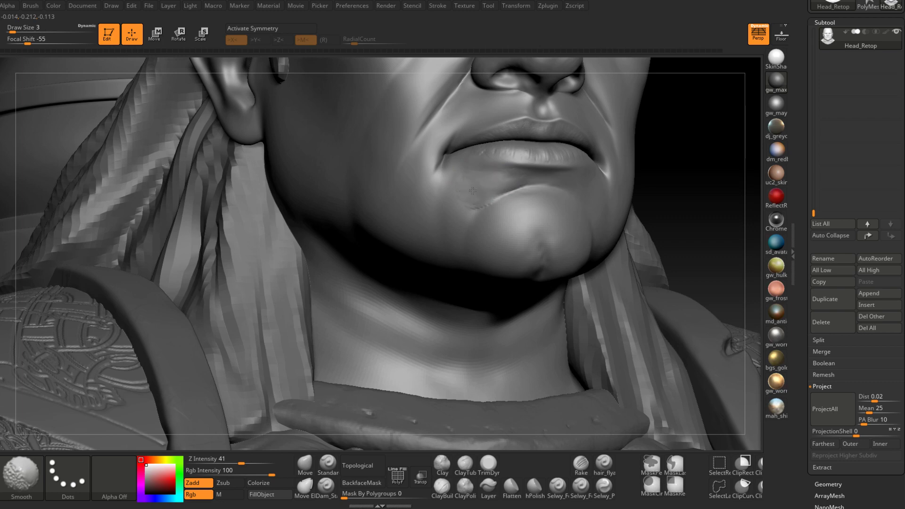
pyautogui.keyDown('shift'); pyautogui.moveTo(461, 185); pyautogui.dragTo(471, 197); pyautogui.keyUp('shift')
pyautogui.moveTo(482, 189); pyautogui.dragTo(483, 206, button='right')
pyautogui.keyDown('shift'); pyautogui.moveTo(483, 206); pyautogui.dragTo(463, 194); pyautogui.keyUp('shift')
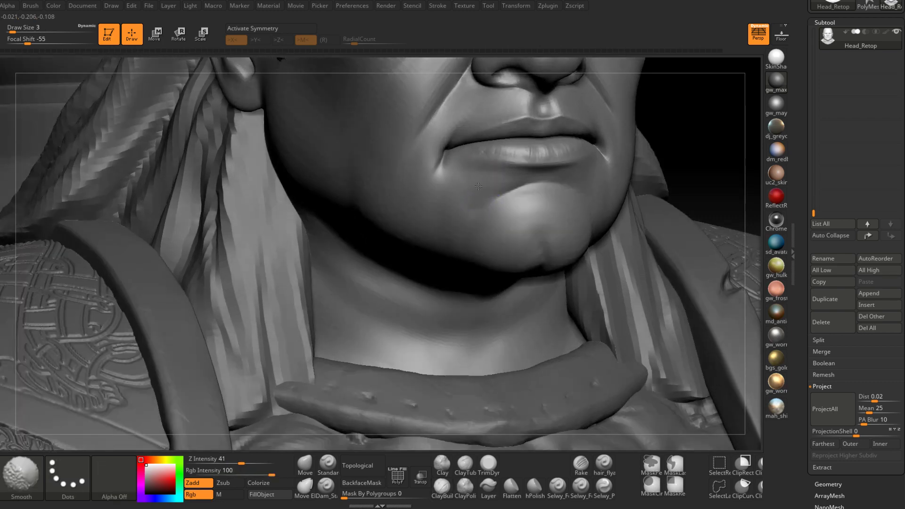
pyautogui.moveTo(511, 182); pyautogui.dragTo(542, 210, button='right')
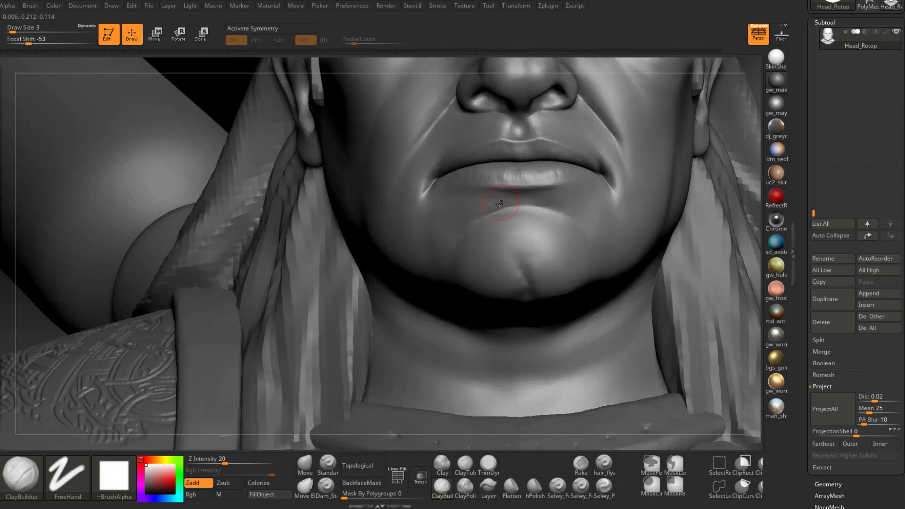
# - Add more fine skin folds between the right mouth corner and the chin with ClayBuildup, and soften their outer ends
pyautogui.moveTo(455, 202); pyautogui.dragTo(495, 210, button='right')
pyautogui.moveTo(496, 210)
pyautogui.mouseDown()
pyautogui.moveTo(474, 220)
pyautogui.moveTo(464, 210)
pyautogui.mouseUp()
pyautogui.moveTo(490, 202)
pyautogui.mouseDown()
pyautogui.moveTo(447, 214)
pyautogui.moveTo(457, 229)
pyautogui.moveTo(476, 225)
pyautogui.mouseUp()
pyautogui.moveTo(493, 199); pyautogui.dragTo(452, 206)
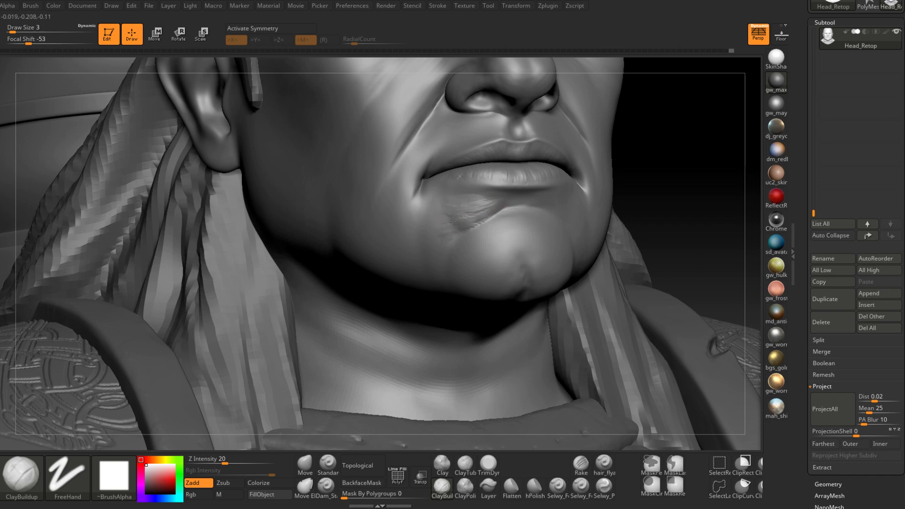
pyautogui.keyDown('shift'); pyautogui.moveTo(445, 212); pyautogui.dragTo(438, 224); pyautogui.keyUp('shift')
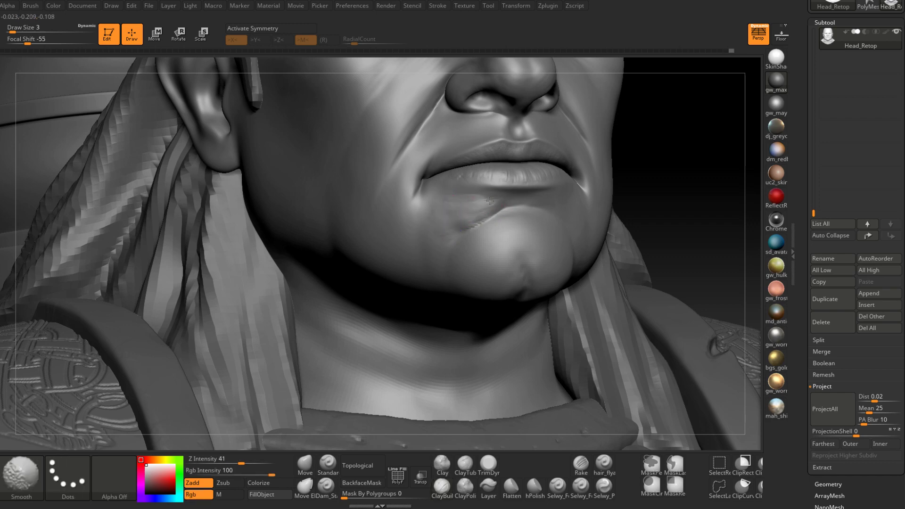
pyautogui.moveTo(500, 213); pyautogui.dragTo(454, 211, button='right')
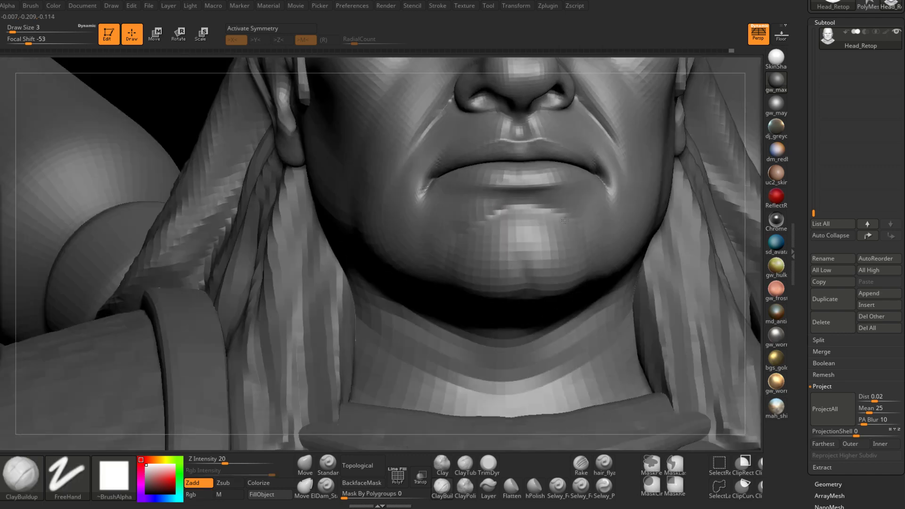
# - Sculpt diagonal creases below the lower lip on the character's left side at draw size 4, and soften them
pyautogui.moveTo(583, 209); pyautogui.dragTo(535, 211, button='right')
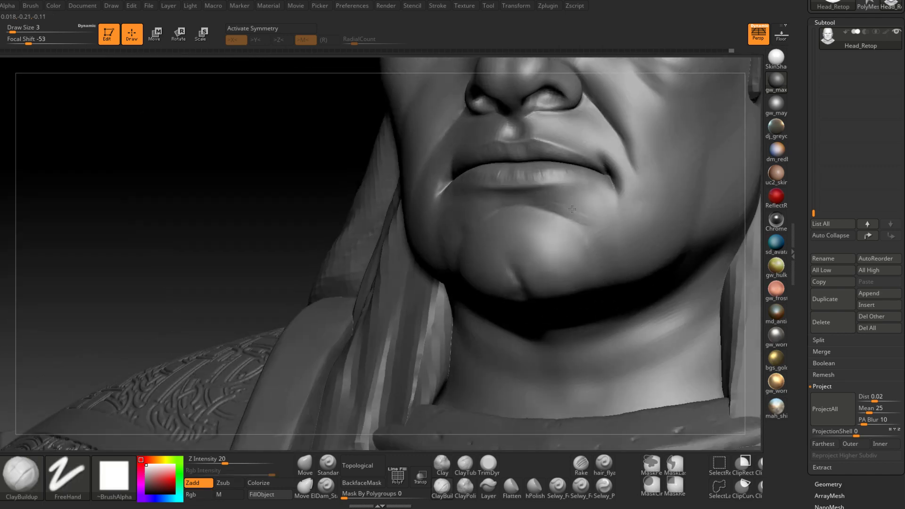
pyautogui.press('space')
pyautogui.moveTo(575, 207)
pyautogui.mouseDown()
pyautogui.moveTo(592, 209)
pyautogui.moveTo(605, 196)
pyautogui.moveTo(602, 224)
pyautogui.mouseUp()
pyautogui.moveTo(567, 217); pyautogui.dragTo(600, 234)
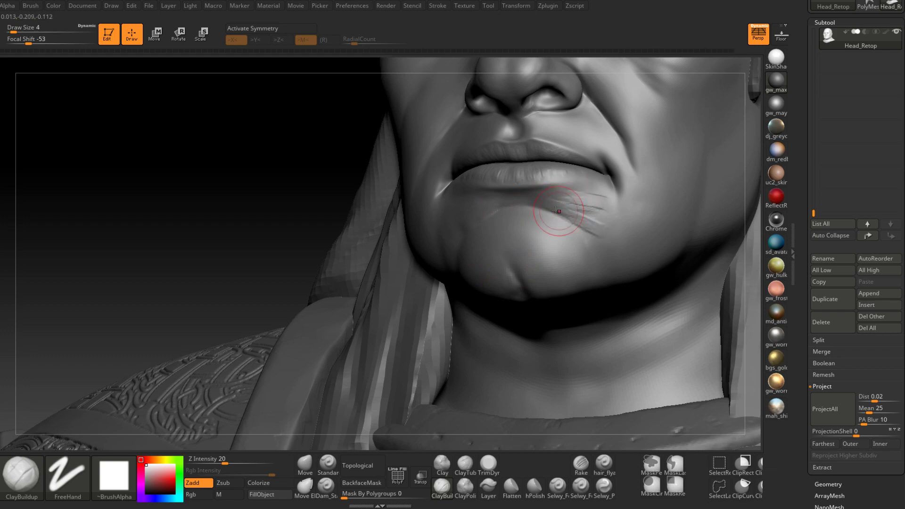
pyautogui.moveTo(572, 200); pyautogui.dragTo(602, 214)
pyautogui.moveTo(601, 213); pyautogui.dragTo(622, 245, button='right')
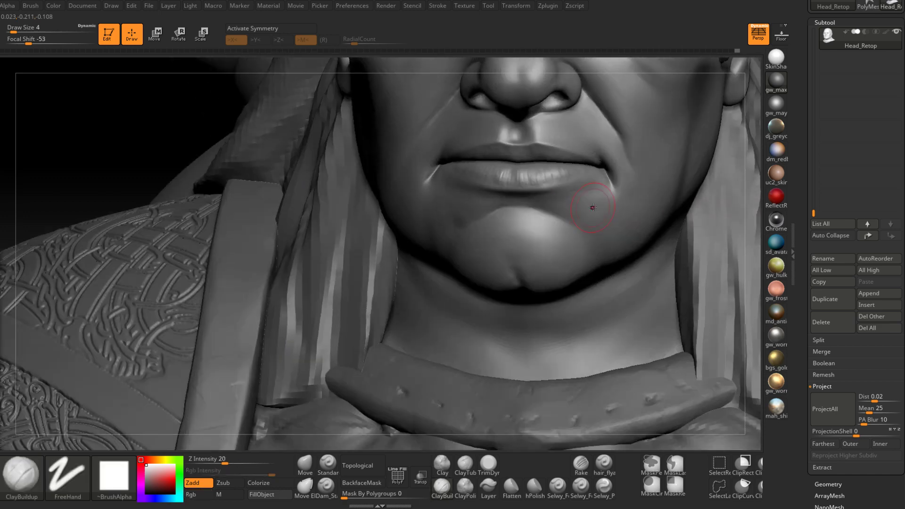
pyautogui.press('shift')
# - Build up the hollow and folds under the right side of the lower lip at draw size 4
pyautogui.moveTo(611, 189)
pyautogui.mouseDown(button='right')
pyautogui.moveTo(465, 218)
pyautogui.moveTo(498, 191)
pyautogui.mouseUp(button='right')
pyautogui.press('shift')
pyautogui.moveTo(498, 191)
pyautogui.mouseDown()
pyautogui.moveTo(475, 188)
pyautogui.moveTo(483, 195)
pyautogui.mouseUp()
pyautogui.moveTo(508, 191); pyautogui.dragTo(495, 201)
pyautogui.moveTo(522, 190)
pyautogui.mouseDown()
pyautogui.moveTo(481, 203)
pyautogui.moveTo(472, 186)
pyautogui.mouseUp()
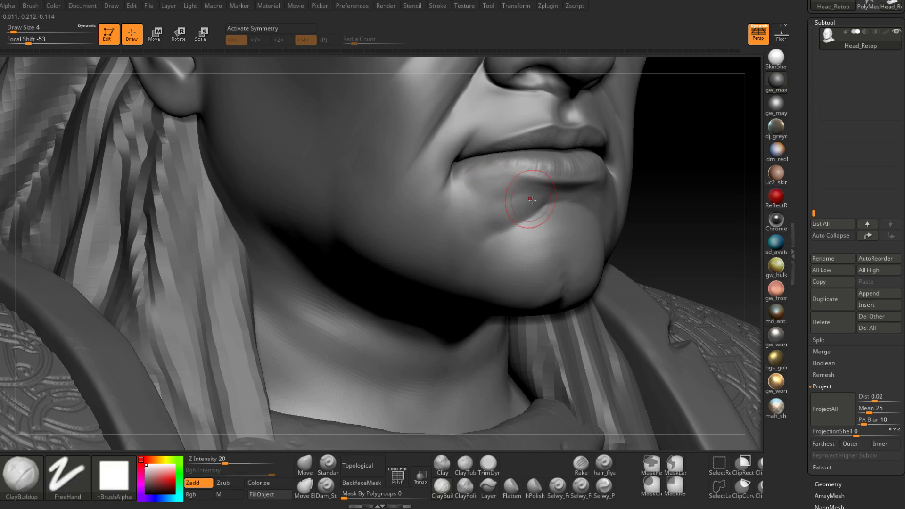
pyautogui.moveTo(529, 198); pyautogui.dragTo(448, 192, button='right')
# - Sculpt additional horizontal wrinkles across the forehead above the brow with ClayBuildup, smoothing between strokes
pyautogui.moveTo(648, 205)
pyautogui.keyDown('alt'); pyautogui.mouseDown(button='right')
pyautogui.moveTo(536, 267)
pyautogui.moveTo(530, 226)
pyautogui.mouseUp(button='right'); pyautogui.keyUp('alt')
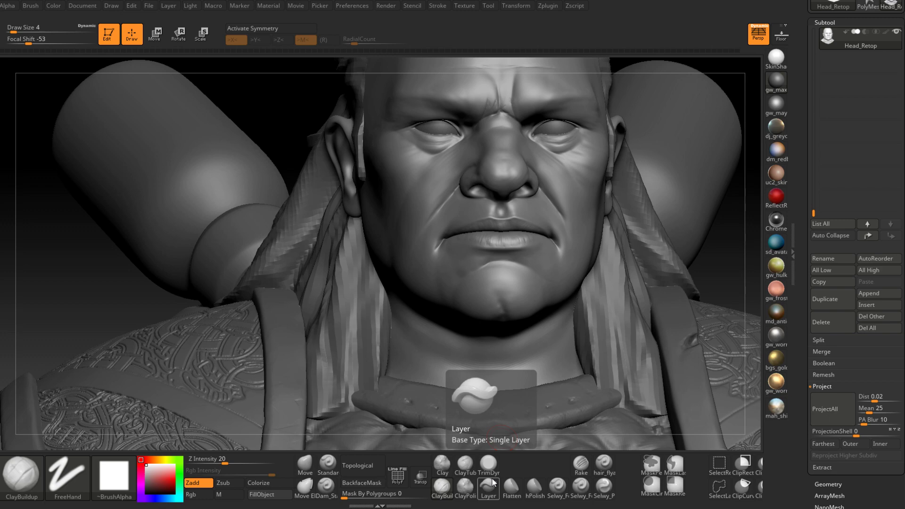
pyautogui.moveTo(625, 257)
pyautogui.mouseDown(button='right')
pyautogui.moveTo(619, 224)
pyautogui.moveTo(594, 224)
pyautogui.moveTo(580, 212)
pyautogui.moveTo(582, 244)
pyautogui.moveTo(584, 228)
pyautogui.moveTo(552, 256)
pyautogui.moveTo(521, 259)
pyautogui.moveTo(567, 250)
pyautogui.moveTo(546, 256)
pyautogui.moveTo(525, 278)
pyautogui.mouseUp(button='right')
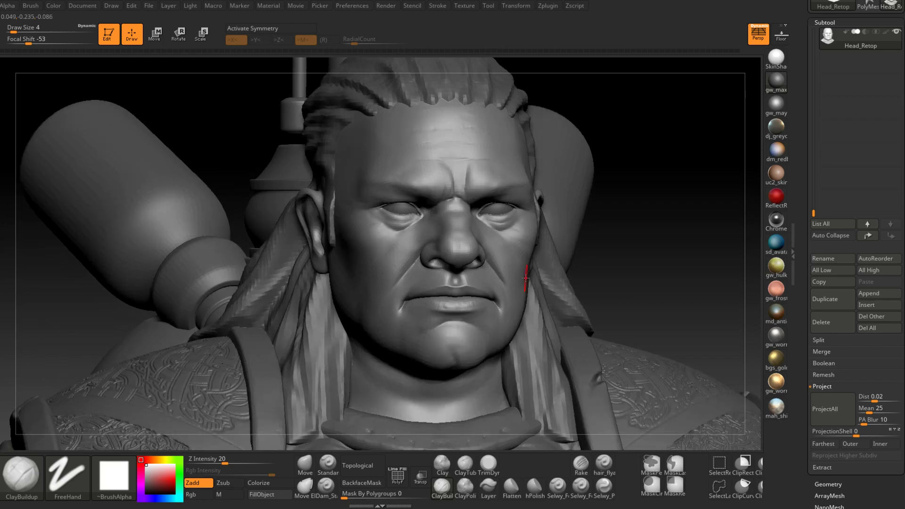
pyautogui.moveTo(525, 278); pyautogui.dragTo(410, 193, button='right')
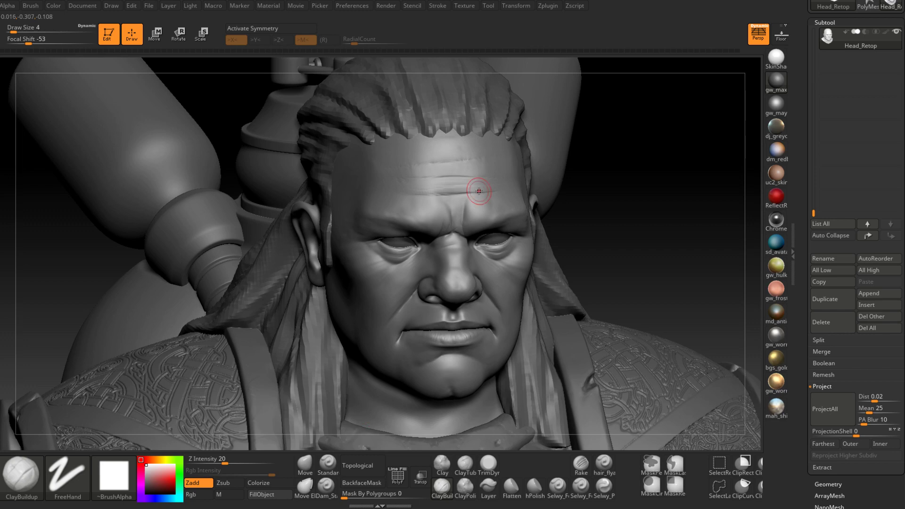
pyautogui.moveTo(481, 192); pyautogui.dragTo(471, 198, button='right')
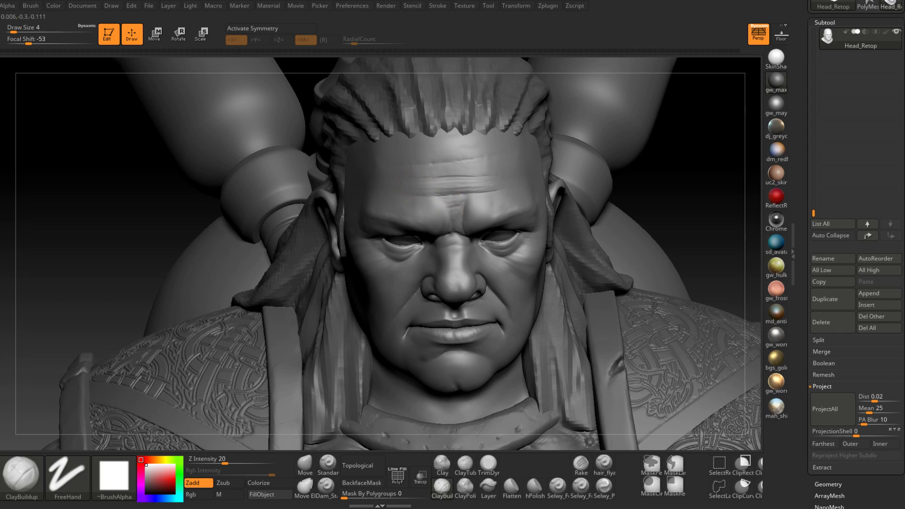
pyautogui.press('shift')
pyautogui.moveTo(417, 182)
pyautogui.keyDown('shift'); pyautogui.mouseDown()
pyautogui.moveTo(457, 203)
pyautogui.moveTo(458, 213)
pyautogui.moveTo(461, 196)
pyautogui.mouseUp(); pyautogui.keyUp('shift')
pyautogui.press('shift')
pyautogui.moveTo(414, 171)
pyautogui.mouseDown()
pyautogui.moveTo(496, 174)
pyautogui.moveTo(487, 176)
pyautogui.moveTo(503, 164)
pyautogui.mouseUp()
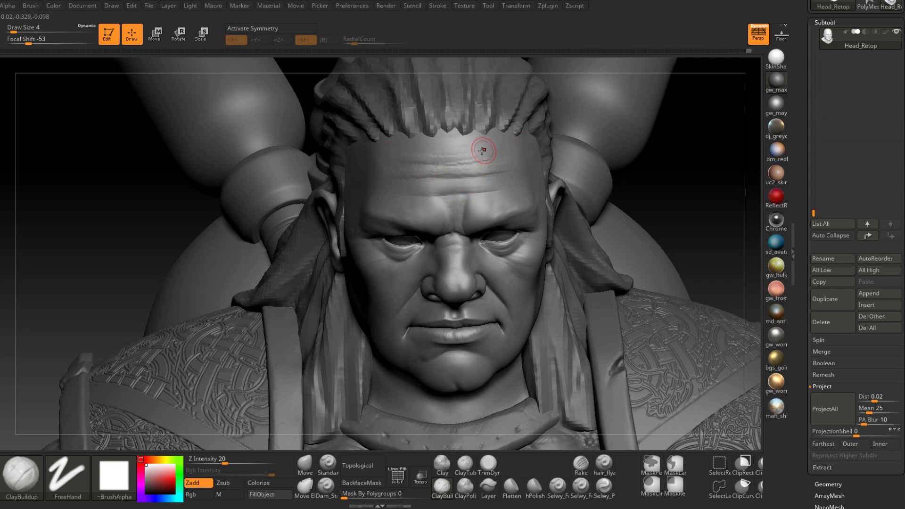
# - Smooth the horizontal forehead wrinkles with the Smooth brush
pyautogui.press('shift')
pyautogui.keyDown('shift'); pyautogui.moveTo(516, 151); pyautogui.dragTo(394, 182); pyautogui.keyUp('shift')
pyautogui.keyDown('shift'); pyautogui.moveTo(454, 188); pyautogui.dragTo(500, 184); pyautogui.keyUp('shift')
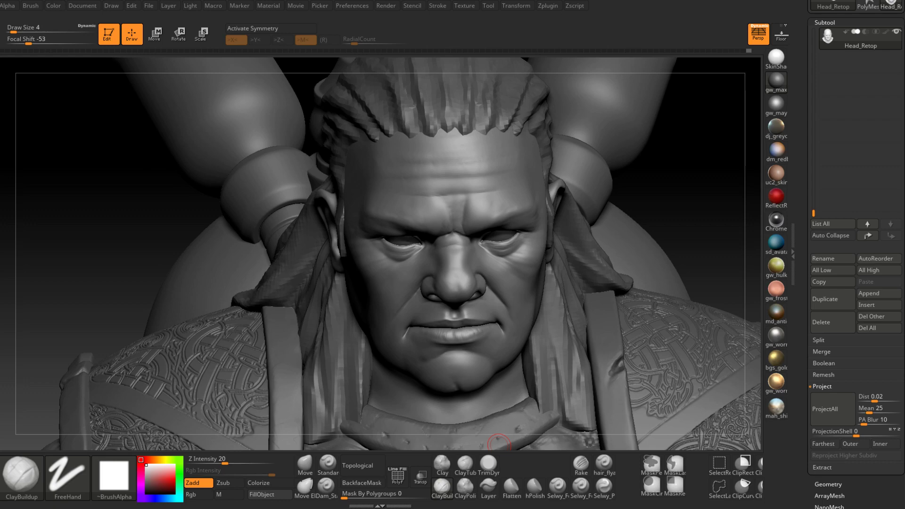
# - Examine the whole head from the front, both sides and slightly below to judge the wrinkles
pyautogui.moveTo(482, 185)
pyautogui.mouseDown(button='right')
pyautogui.moveTo(515, 171)
pyautogui.moveTo(517, 117)
pyautogui.moveTo(474, 202)
pyautogui.moveTo(500, 209)
pyautogui.moveTo(508, 228)
pyautogui.moveTo(492, 252)
pyautogui.moveTo(422, 274)
pyautogui.moveTo(419, 264)
pyautogui.mouseUp(button='right')
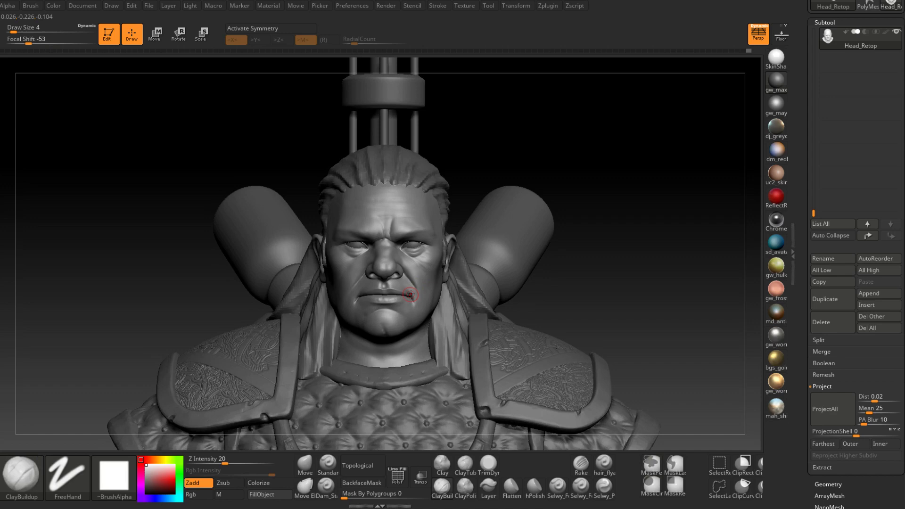
pyautogui.moveTo(410, 294)
pyautogui.keyDown('ctrl'); pyautogui.mouseDown(button='right')
pyautogui.moveTo(544, 379)
pyautogui.moveTo(462, 344)
pyautogui.moveTo(408, 306)
pyautogui.moveTo(396, 345)
pyautogui.mouseUp(button='right'); pyautogui.keyUp('ctrl')
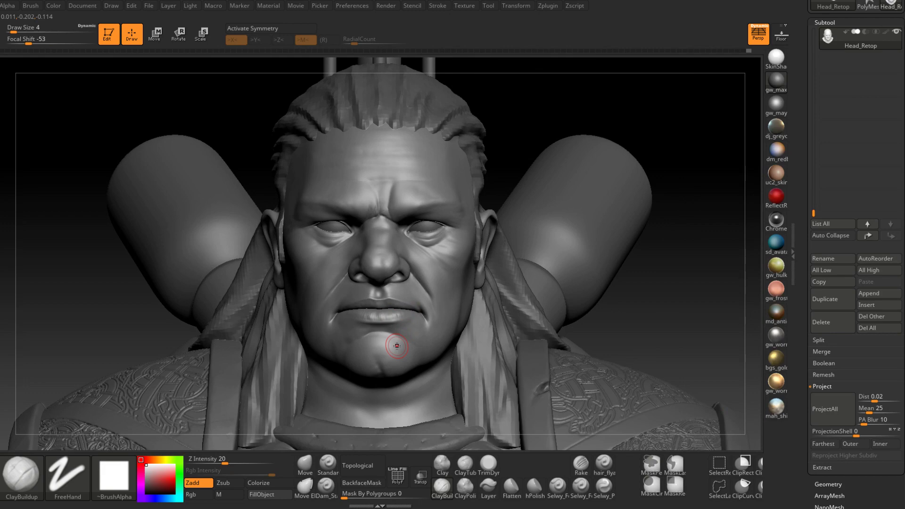
pyautogui.moveTo(473, 237)
pyautogui.mouseDown(button='right')
pyautogui.moveTo(401, 213)
pyautogui.moveTo(451, 226)
pyautogui.moveTo(458, 282)
pyautogui.mouseUp(button='right')
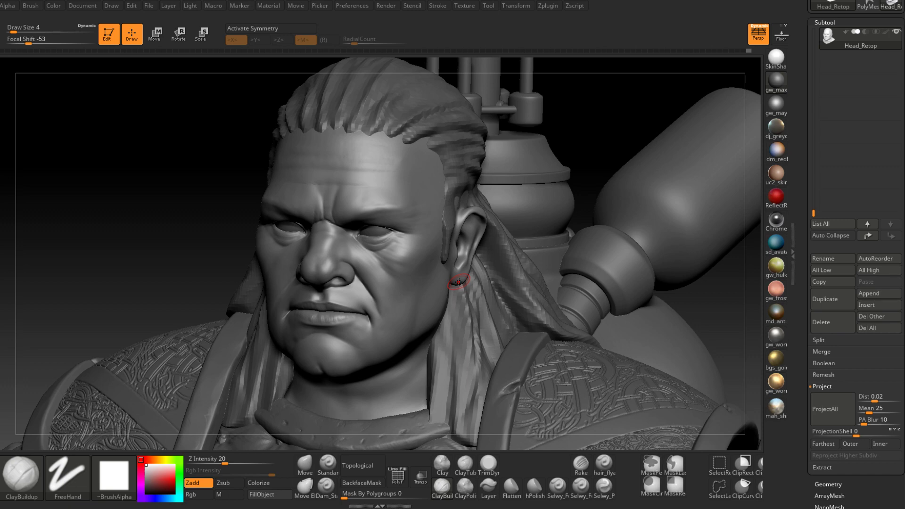
pyautogui.moveTo(396, 251)
pyautogui.mouseDown(button='right')
pyautogui.moveTo(479, 384)
pyautogui.moveTo(523, 363)
pyautogui.mouseUp(button='right')
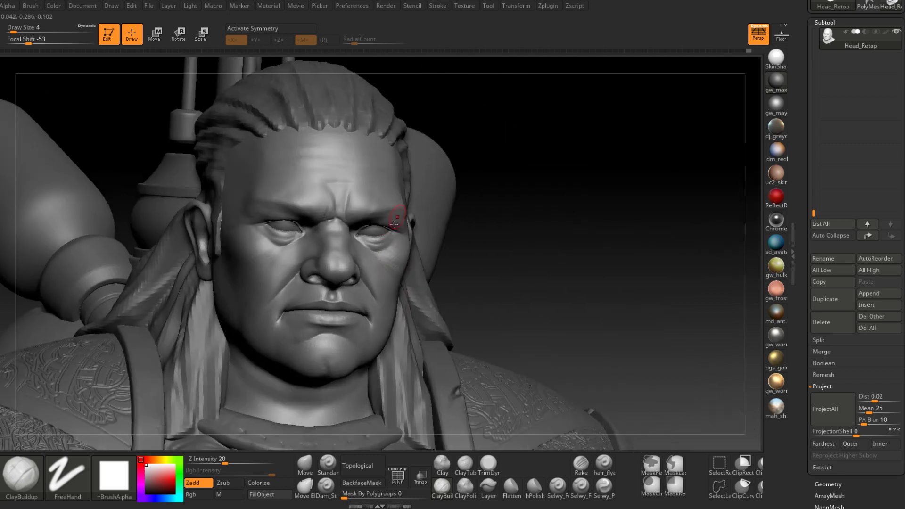
pyautogui.keyDown('alt'); pyautogui.moveTo(300, 270); pyautogui.dragTo(393, 245, button='right'); pyautogui.keyUp('alt')
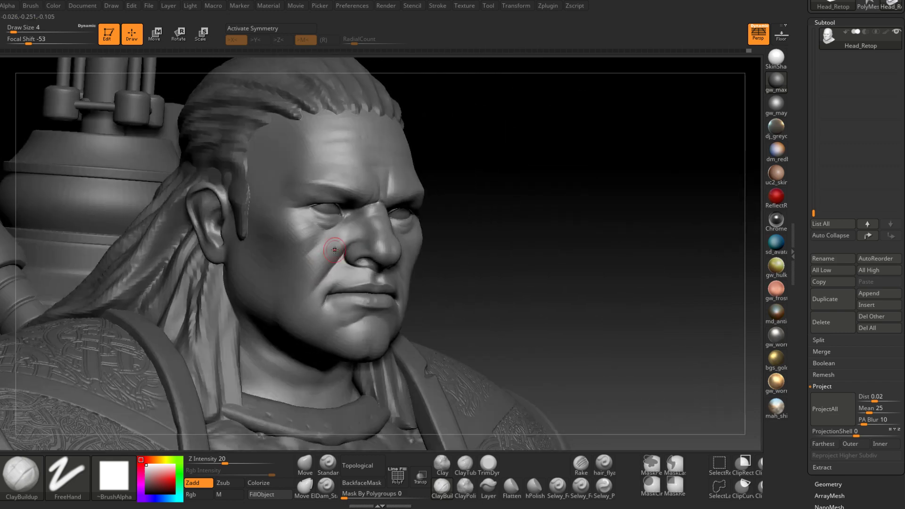
pyautogui.click(443, 487)
pyautogui.moveTo(335, 243)
pyautogui.mouseDown(button='right')
pyautogui.moveTo(523, 277)
pyautogui.moveTo(519, 283)
pyautogui.moveTo(529, 264)
pyautogui.moveTo(471, 262)
pyautogui.moveTo(522, 245)
pyautogui.mouseUp(button='right')
pyautogui.moveTo(520, 279); pyautogui.dragTo(544, 280, button='right')
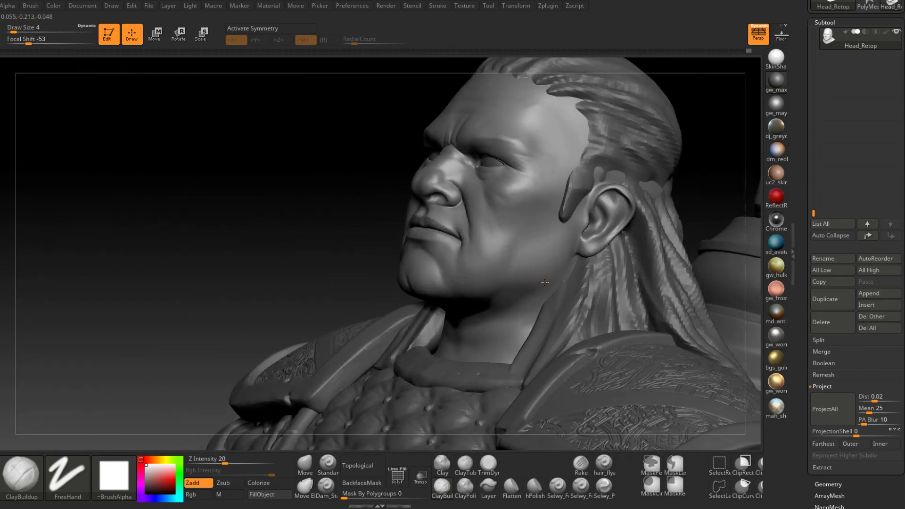
# - Sculpt horizontal skin creases across the front of the neck above the collar with ClayBuildup at draw size 7
pyautogui.press('space')
pyautogui.moveTo(545, 279); pyautogui.dragTo(546, 279)
pyautogui.moveTo(545, 280); pyautogui.dragTo(478, 288, button='right')
pyautogui.press('space')
pyautogui.moveTo(477, 287); pyautogui.dragTo(479, 287)
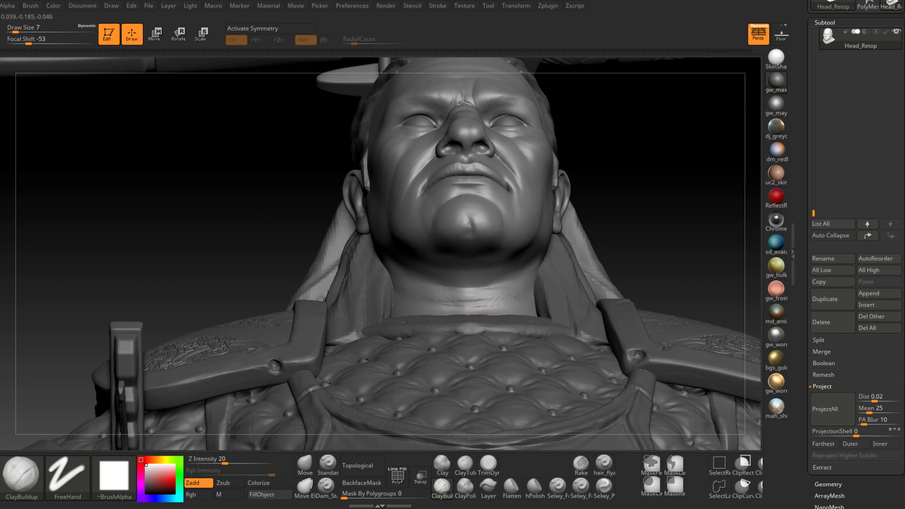
pyautogui.moveTo(398, 282)
pyautogui.mouseDown(button='right')
pyautogui.moveTo(552, 278)
pyautogui.moveTo(400, 297)
pyautogui.mouseUp(button='right')
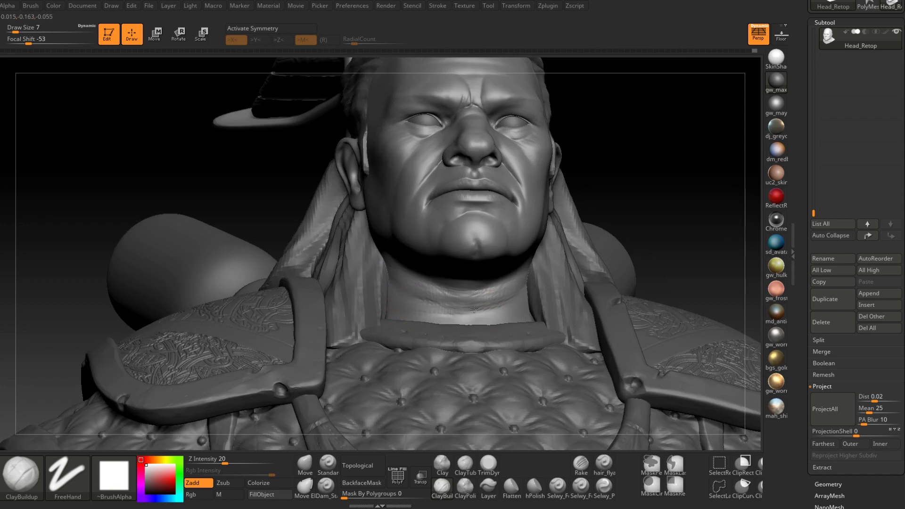
# - Sculpt skin creases beneath the chin with ClayBuildup at draw size 7, and smooth the creases under the chin and on the front of the neck
pyautogui.moveTo(467, 314)
pyautogui.mouseDown(button='right')
pyautogui.moveTo(459, 304)
pyautogui.moveTo(456, 316)
pyautogui.moveTo(511, 283)
pyautogui.moveTo(518, 265)
pyautogui.mouseUp(button='right')
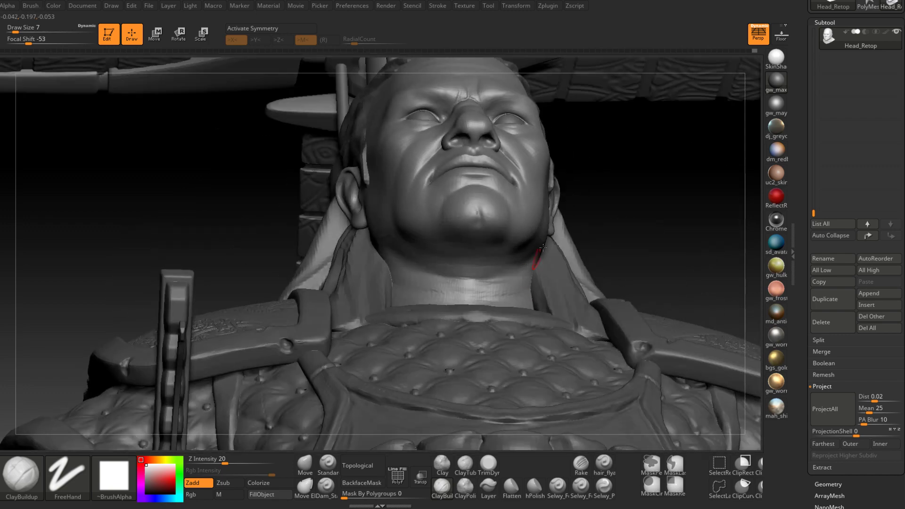
pyautogui.moveTo(455, 278); pyautogui.dragTo(415, 250, button='right')
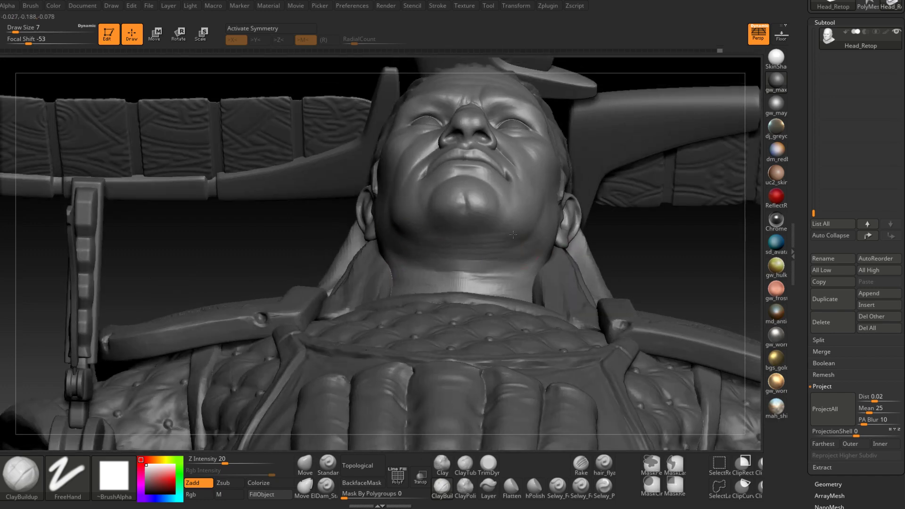
pyautogui.moveTo(477, 241); pyautogui.dragTo(448, 238)
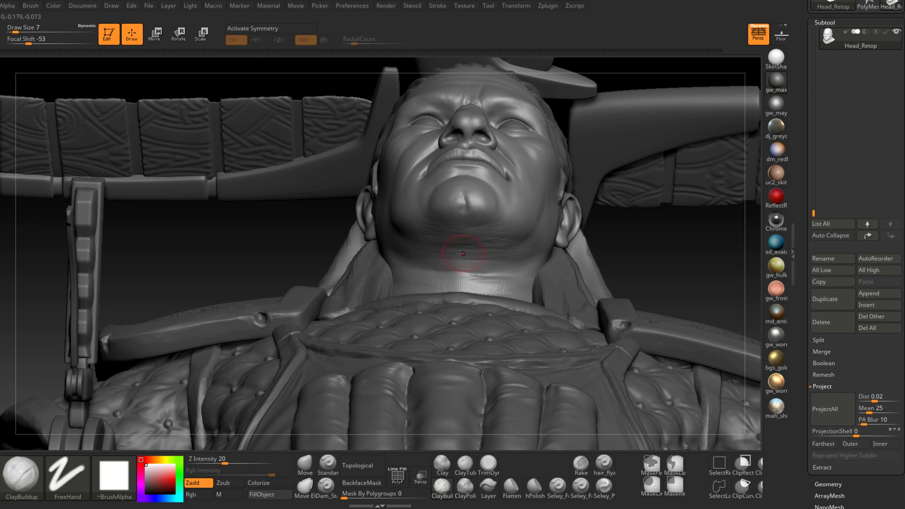
pyautogui.press('shift')
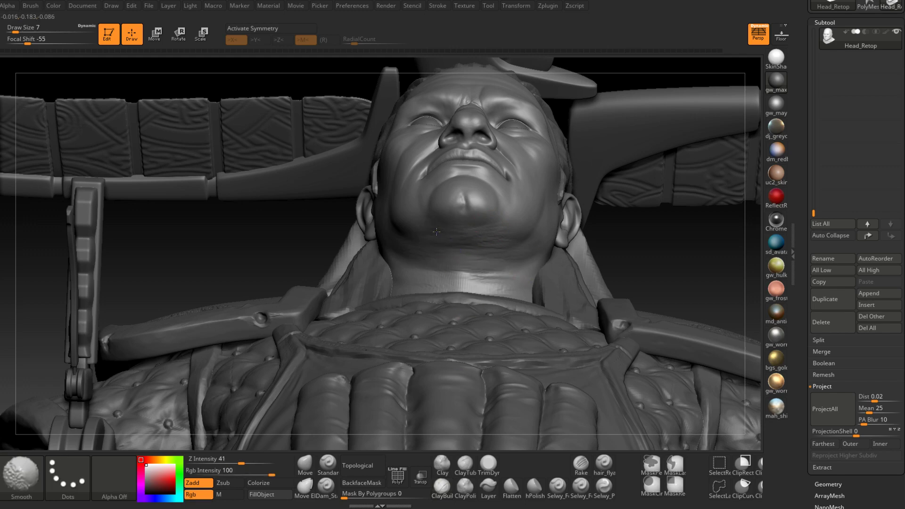
pyautogui.press('shift')
pyautogui.moveTo(505, 278); pyautogui.dragTo(485, 321, button='right')
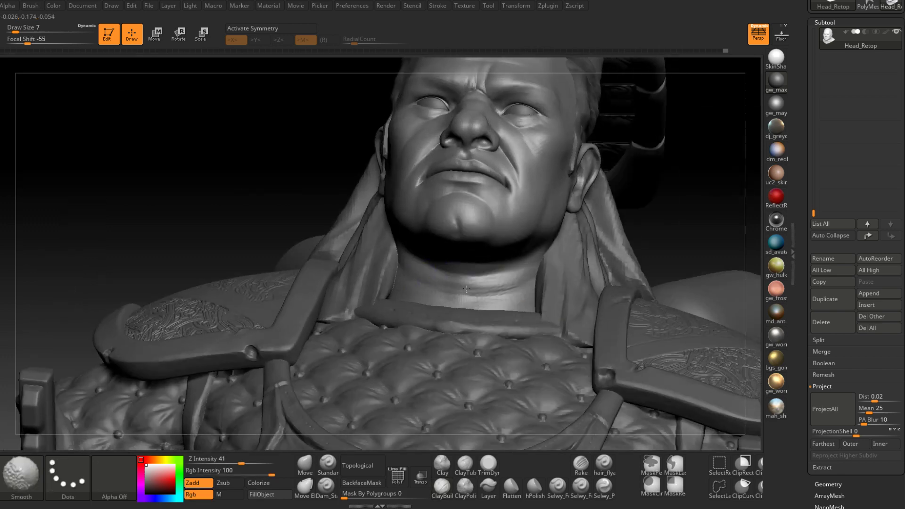
pyautogui.moveTo(443, 300)
pyautogui.keyDown('shift'); pyautogui.mouseDown()
pyautogui.moveTo(499, 291)
pyautogui.moveTo(475, 301)
pyautogui.mouseUp(); pyautogui.keyUp('shift')
pyautogui.press('shift')
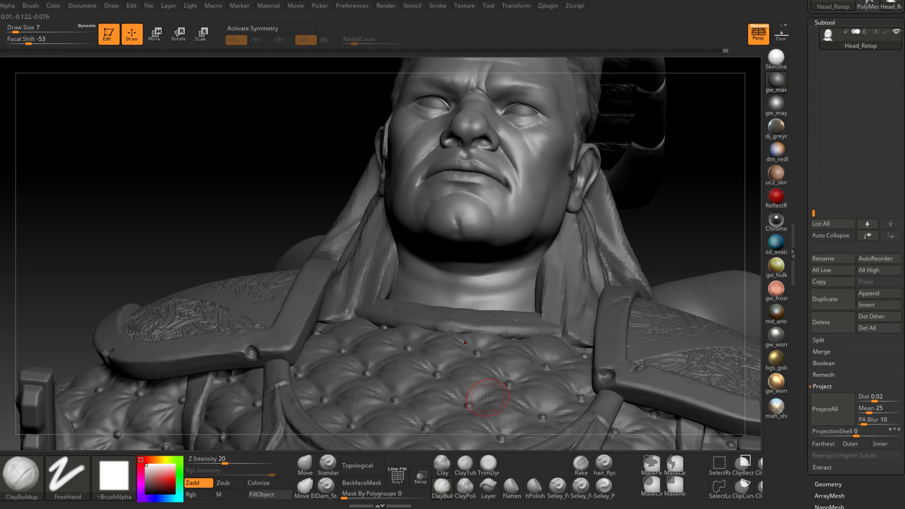
# - Carve fine horizontal creases across the front of the neck below the chin with the Dam_Standard brush at draw size 2
pyautogui.click(326, 488)
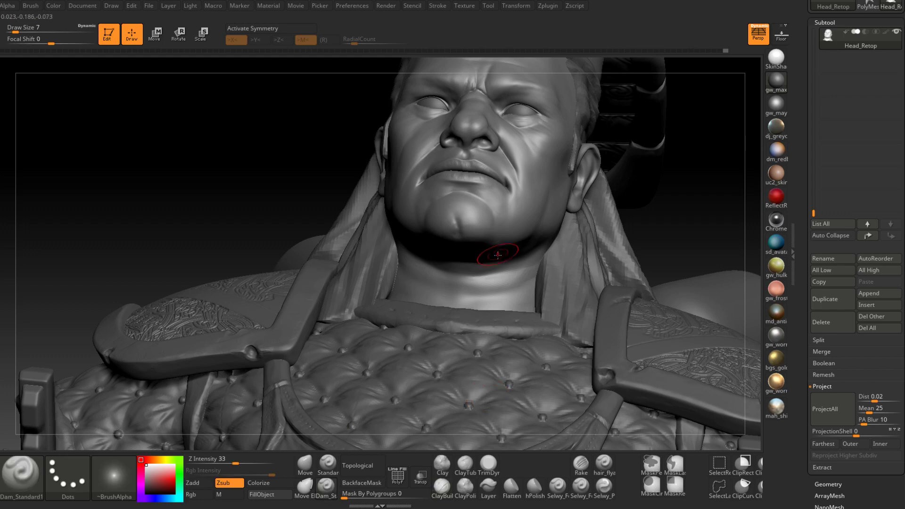
pyautogui.moveTo(495, 257); pyautogui.dragTo(511, 257, button='right')
pyautogui.press('space')
pyautogui.moveTo(511, 256); pyautogui.dragTo(504, 257)
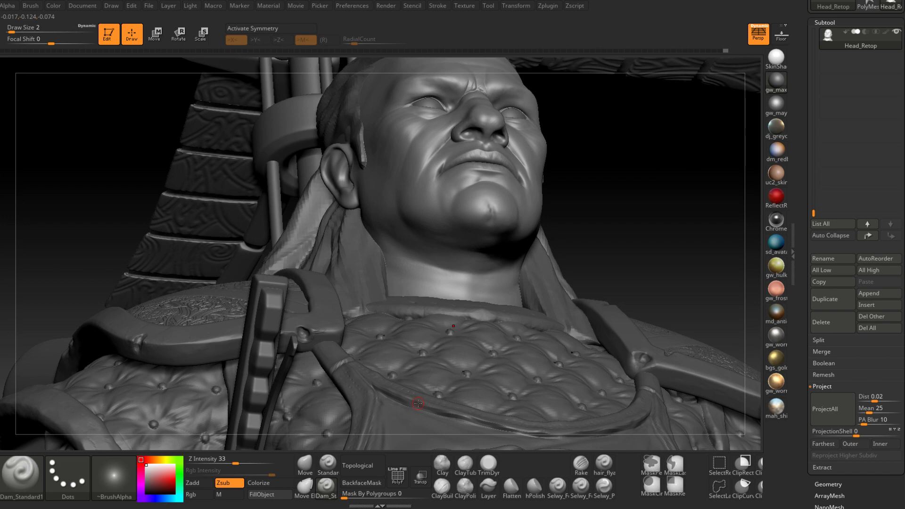
pyautogui.moveTo(418, 404); pyautogui.dragTo(408, 264, button='right')
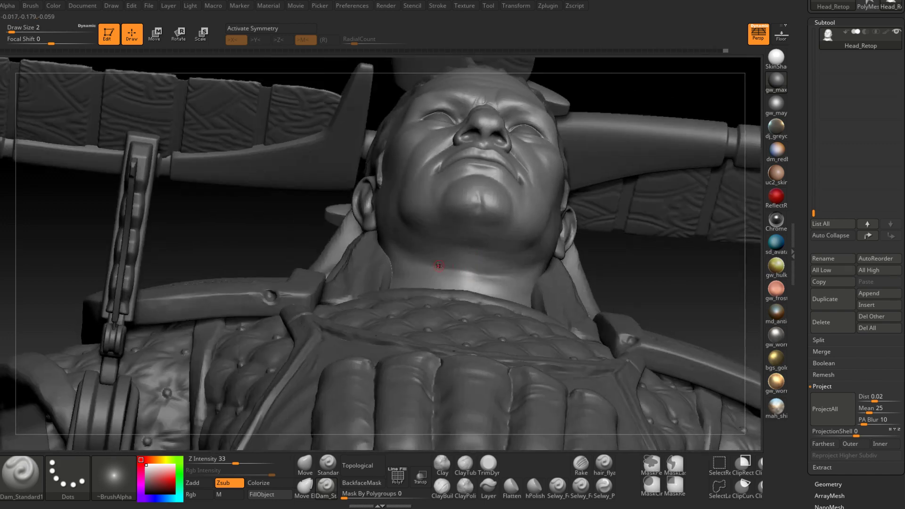
pyautogui.moveTo(473, 277); pyautogui.dragTo(410, 266, button='right')
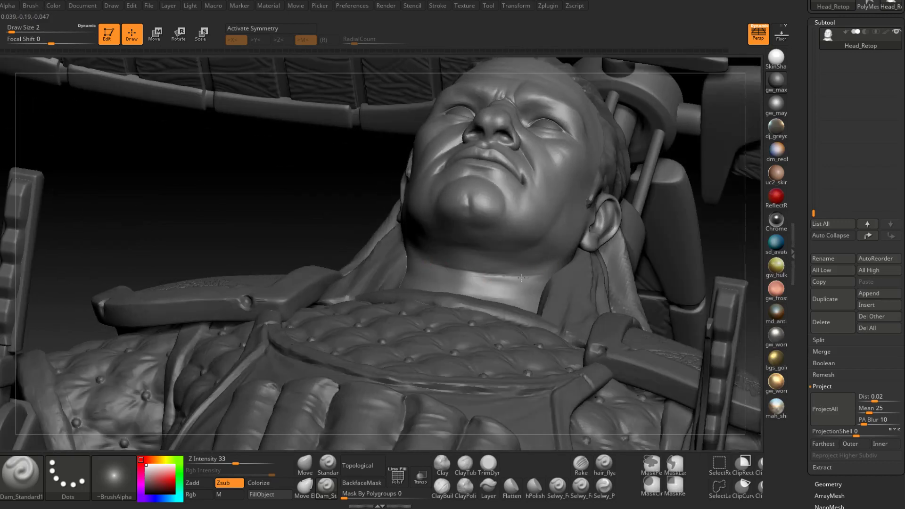
# - Extend the fine Dam_Standard creases along the underside of the jaw on both sides of the neck, smoothing them where needed
pyautogui.moveTo(412, 260); pyautogui.dragTo(432, 243, button='right')
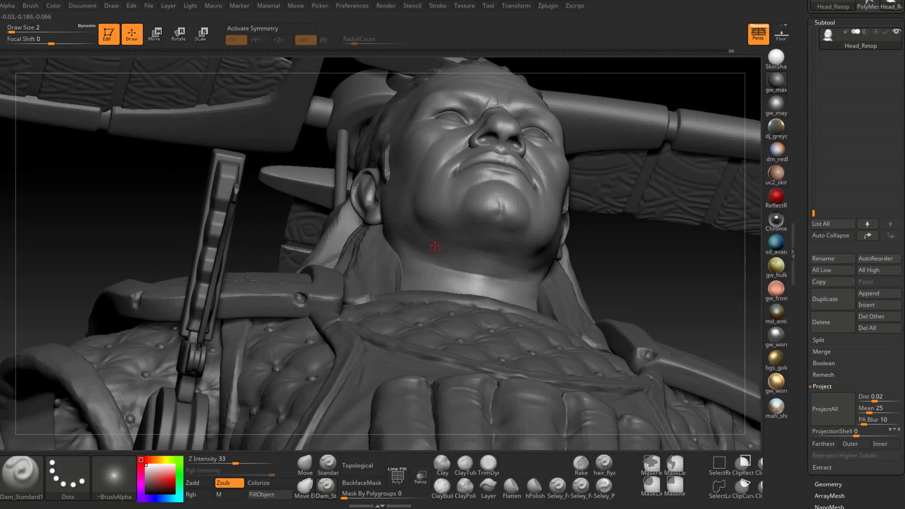
pyautogui.moveTo(529, 257); pyautogui.dragTo(465, 250, button='right')
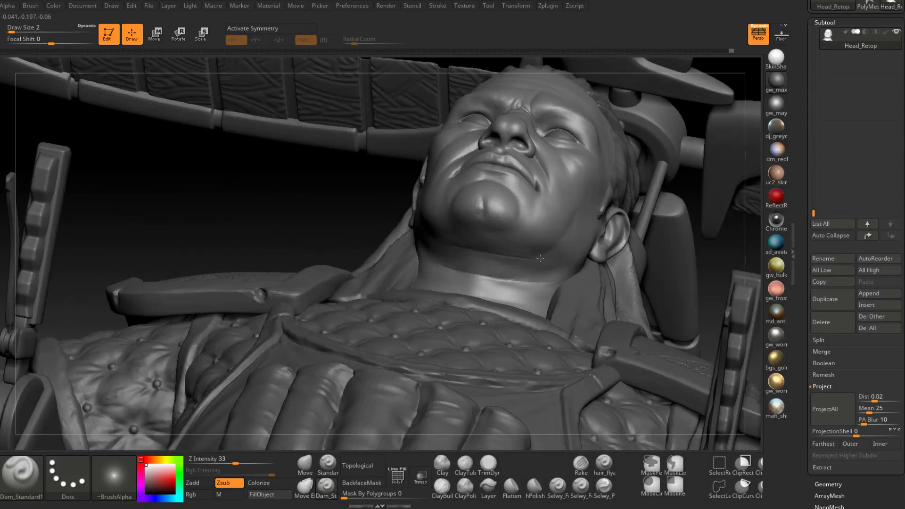
pyautogui.moveTo(540, 258)
pyautogui.mouseDown(button='right')
pyautogui.moveTo(591, 216)
pyautogui.moveTo(526, 250)
pyautogui.moveTo(578, 225)
pyautogui.moveTo(560, 235)
pyautogui.mouseUp(button='right')
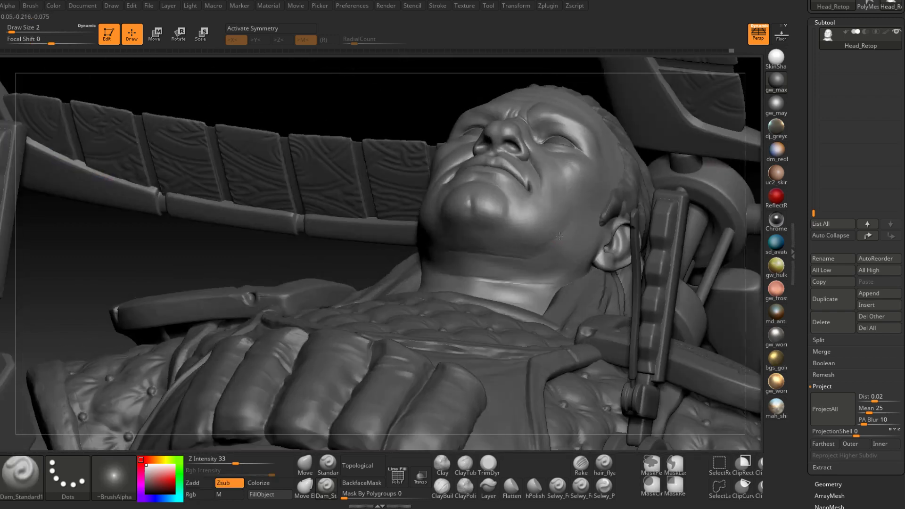
pyautogui.moveTo(484, 249); pyautogui.dragTo(398, 239, button='right')
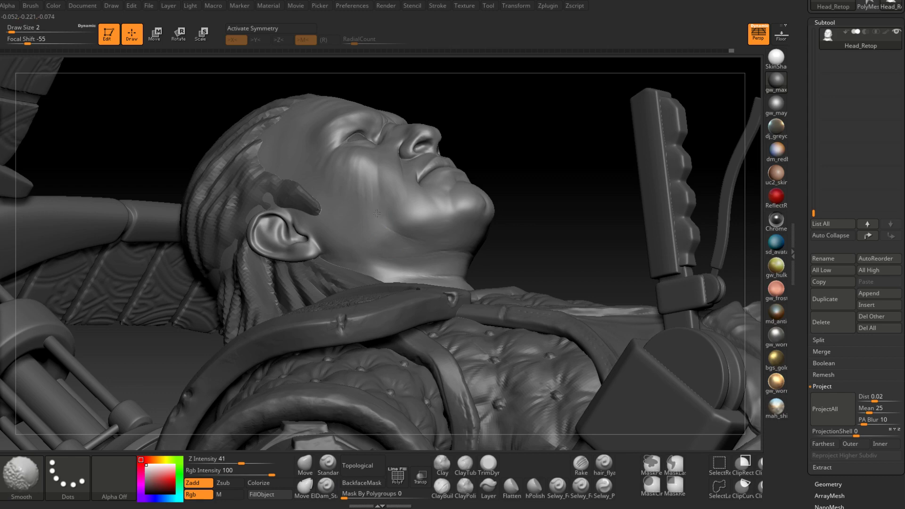
pyautogui.moveTo(392, 235); pyautogui.dragTo(438, 275, button='right')
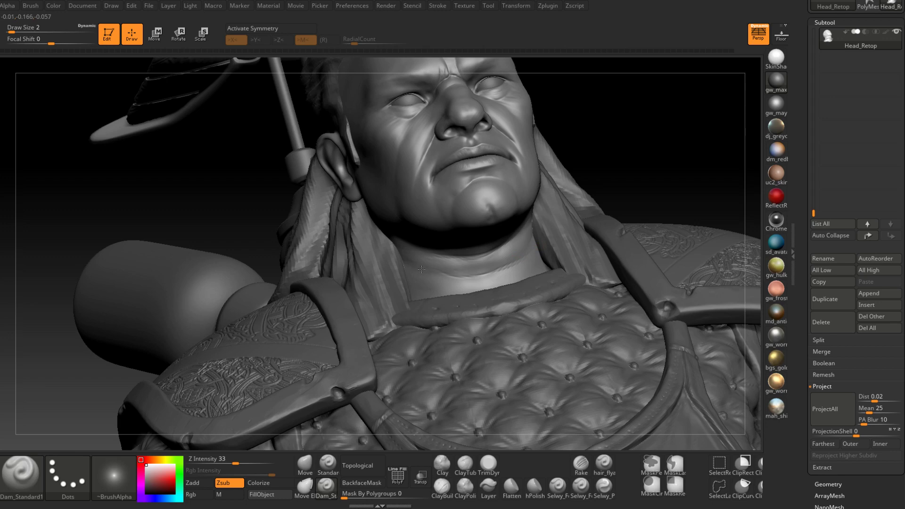
pyautogui.moveTo(556, 269); pyautogui.dragTo(484, 275, button='right')
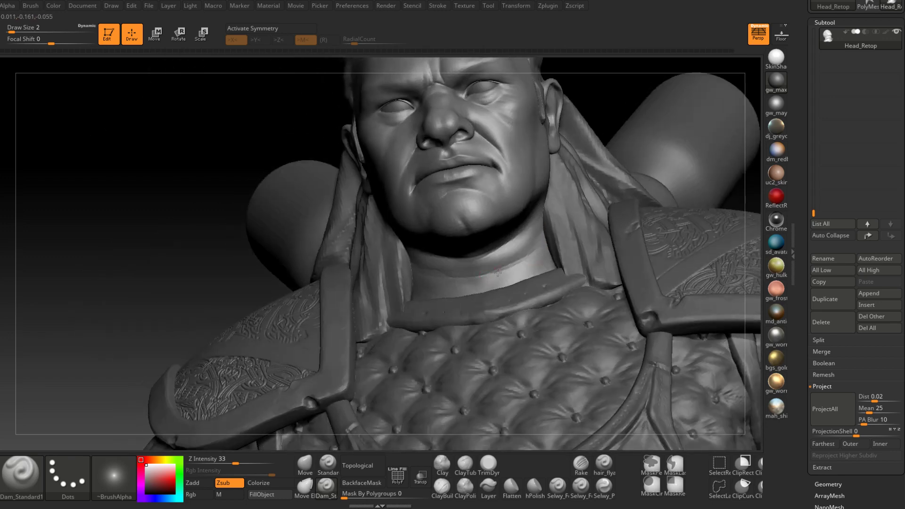
# - Hide the hair subtool and make the Head_Retop subtool active again
pyautogui.moveTo(543, 260); pyautogui.dragTo(400, 307, button='right')
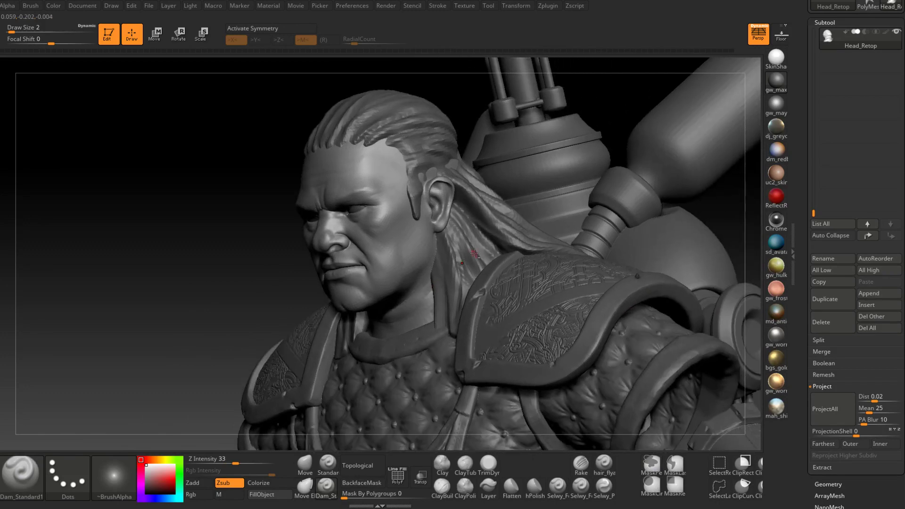
pyautogui.keyDown('alt'); pyautogui.click(471, 226); pyautogui.keyUp('alt')
pyautogui.click(898, 33)
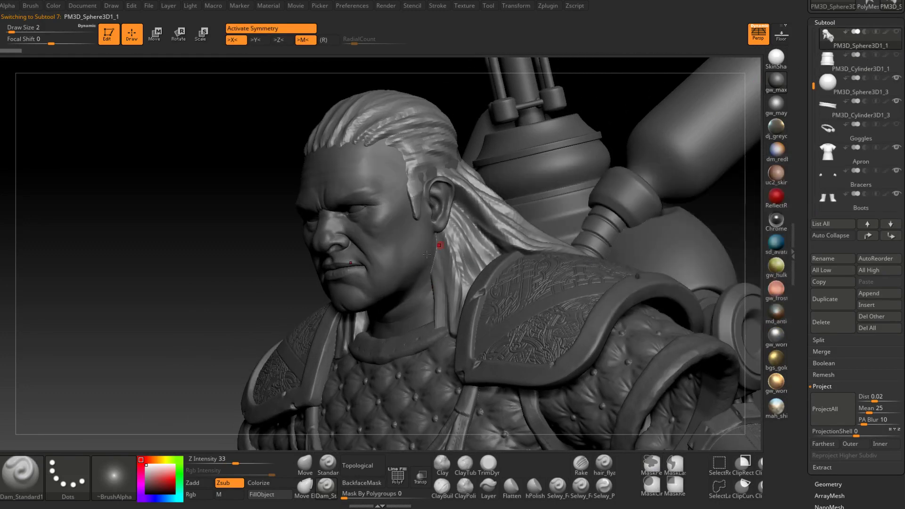
pyautogui.keyDown('alt'); pyautogui.click(436, 240); pyautogui.keyUp('alt')
# - Carve skin creases along the character's left side of the neck below the ear with Dam_Standard, smoothing between strokes
pyautogui.moveTo(464, 270)
pyautogui.mouseDown(button='right')
pyautogui.moveTo(401, 312)
pyautogui.moveTo(431, 295)
pyautogui.moveTo(450, 307)
pyautogui.mouseUp(button='right')
pyautogui.press('shift')
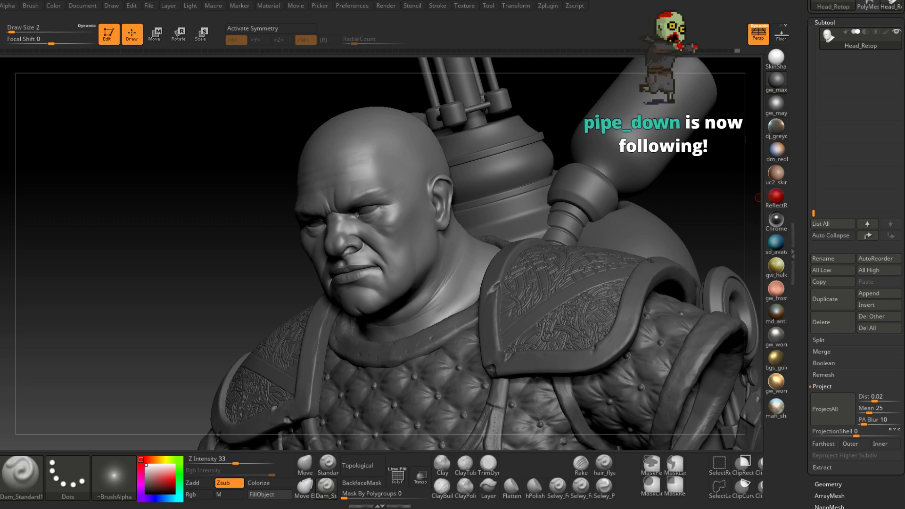
pyautogui.moveTo(757, 197); pyautogui.dragTo(437, 243)
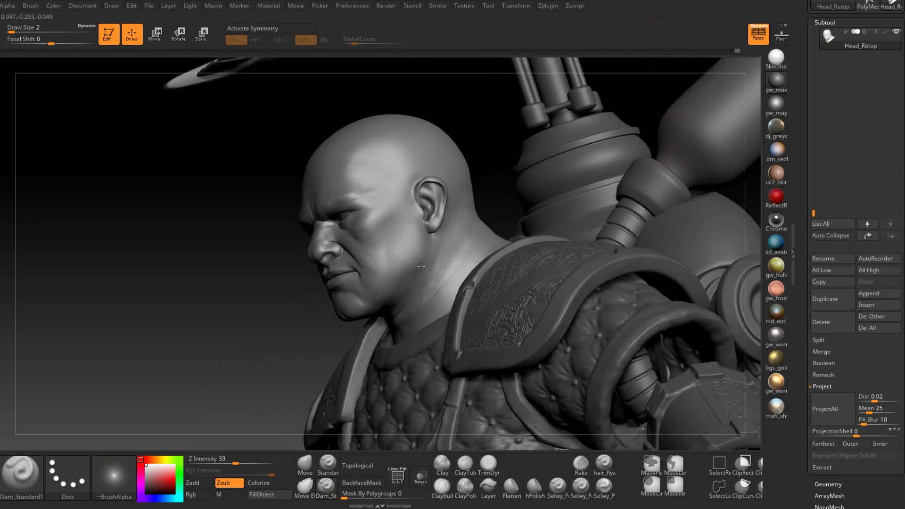
pyautogui.moveTo(391, 305); pyautogui.dragTo(436, 244)
pyautogui.press('shift')
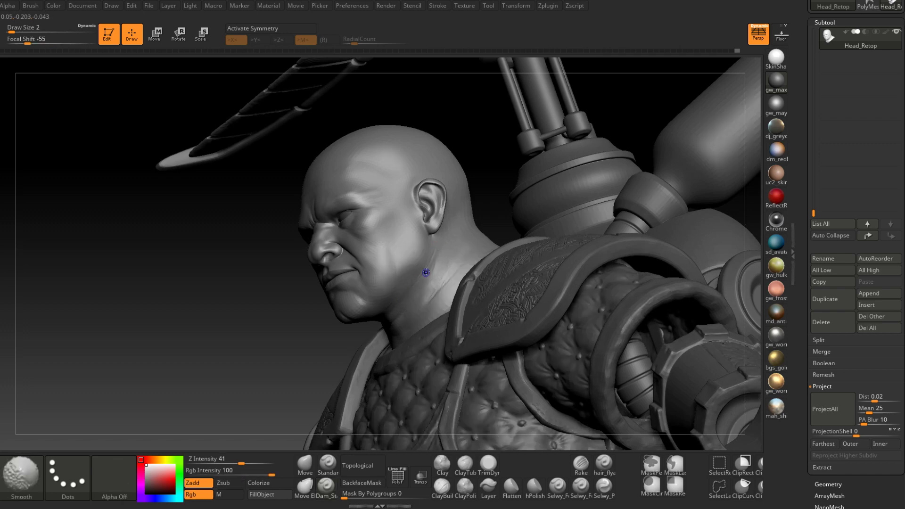
pyautogui.moveTo(113, 372); pyautogui.dragTo(349, 334)
# - Carve matching creases along the character's right side of the neck, from below the ear towards the throat, with Dam_Standard
pyautogui.moveTo(350, 333); pyautogui.dragTo(433, 294, button='right')
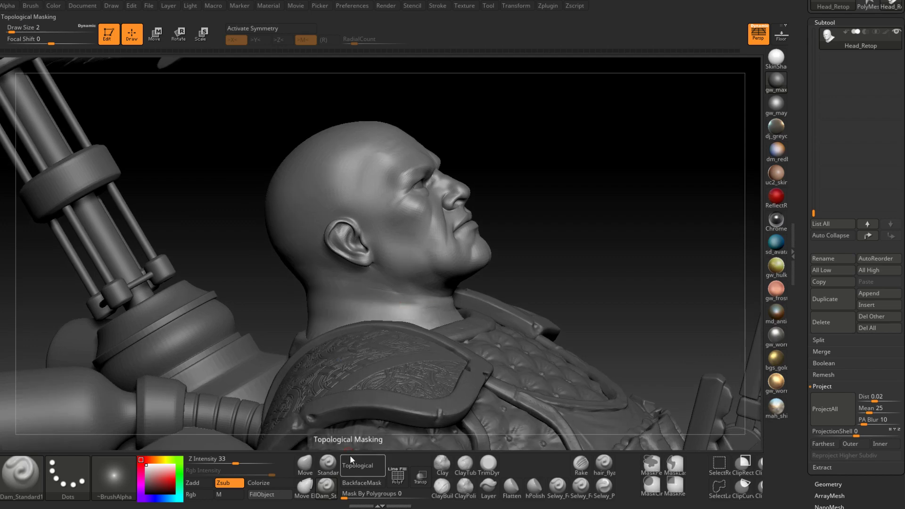
pyautogui.moveTo(386, 348); pyautogui.dragTo(423, 295, button='right')
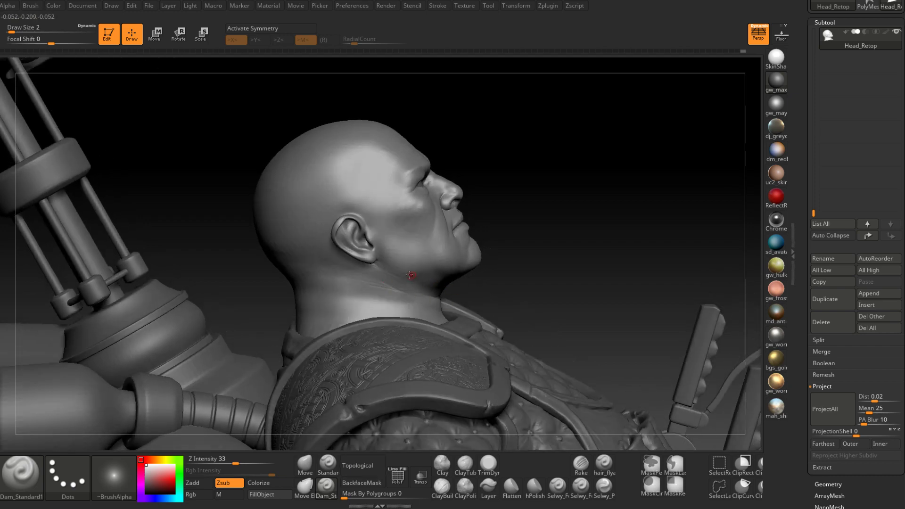
pyautogui.moveTo(437, 255); pyautogui.dragTo(409, 260, button='right')
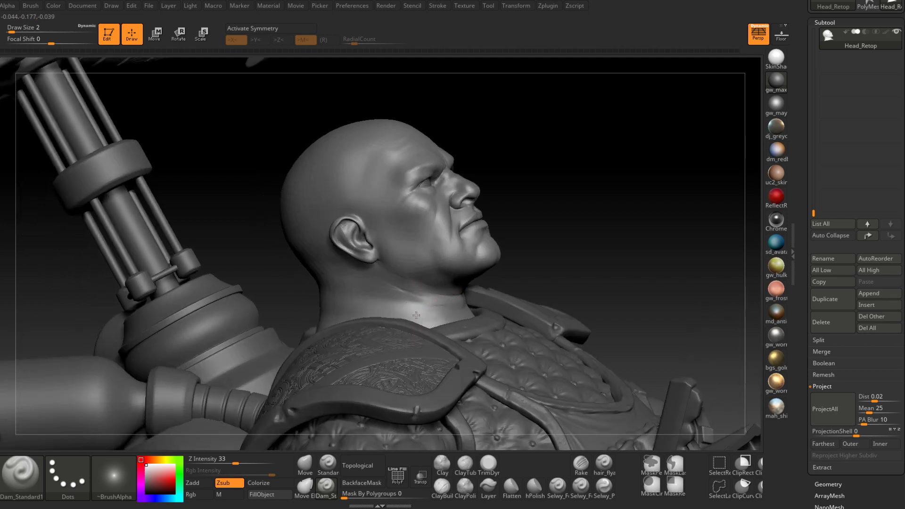
pyautogui.moveTo(495, 293); pyautogui.dragTo(470, 291, button='right')
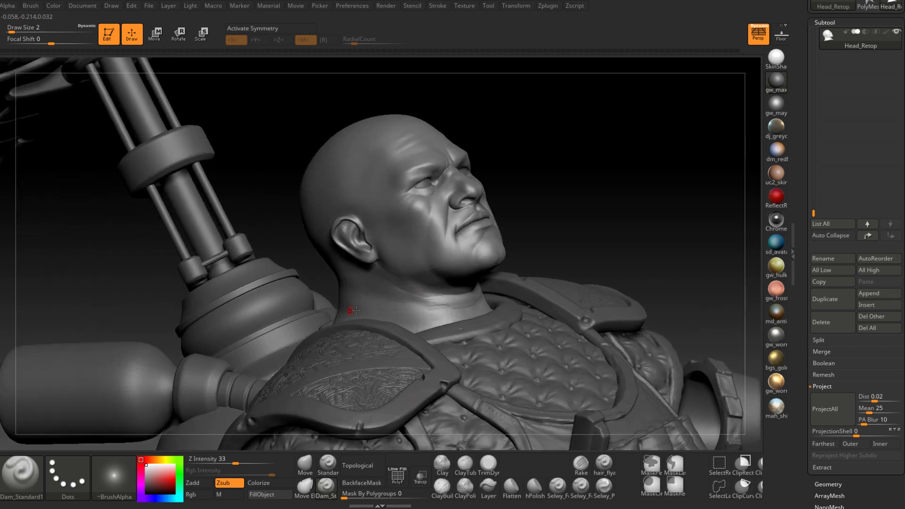
pyautogui.moveTo(408, 264)
pyautogui.mouseDown(button='right')
pyautogui.moveTo(391, 307)
pyautogui.moveTo(425, 292)
pyautogui.moveTo(347, 256)
pyautogui.moveTo(319, 227)
pyautogui.moveTo(324, 218)
pyautogui.moveTo(339, 241)
pyautogui.moveTo(452, 290)
pyautogui.moveTo(390, 256)
pyautogui.mouseUp(button='right')
# - Carve fine wrinkles under the eyes and at their outer corners with Dam_Standard at draw size 2
pyautogui.press('shift')
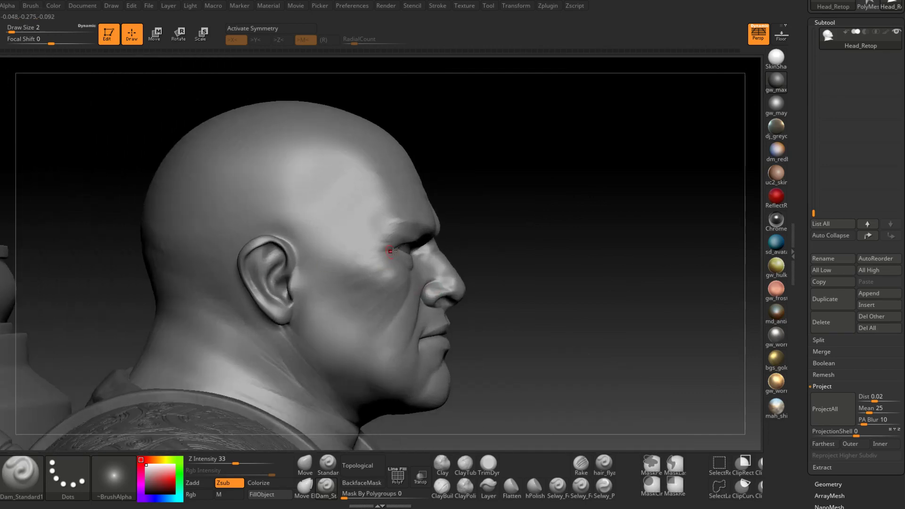
pyautogui.moveTo(316, 293)
pyautogui.mouseDown(button='right')
pyautogui.moveTo(370, 280)
pyautogui.moveTo(405, 257)
pyautogui.moveTo(429, 281)
pyautogui.moveTo(394, 273)
pyautogui.mouseUp(button='right')
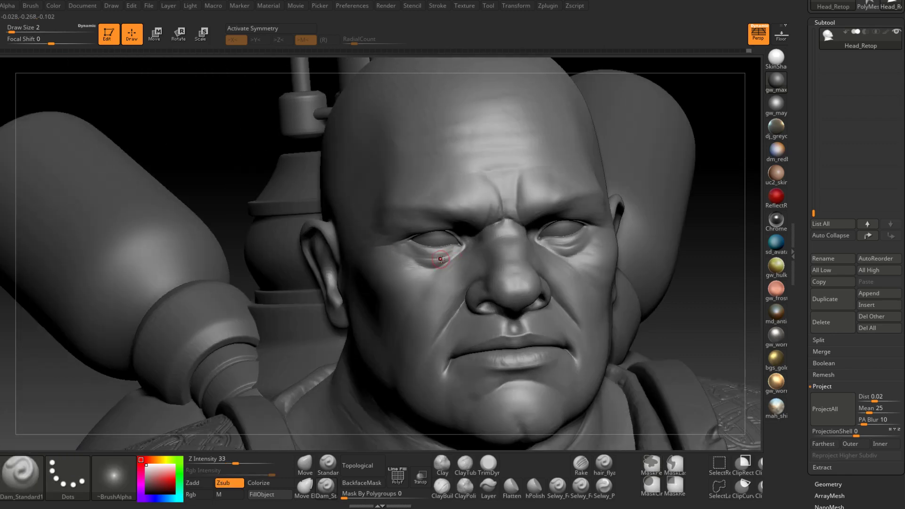
pyautogui.moveTo(579, 255); pyautogui.dragTo(552, 254, button='right')
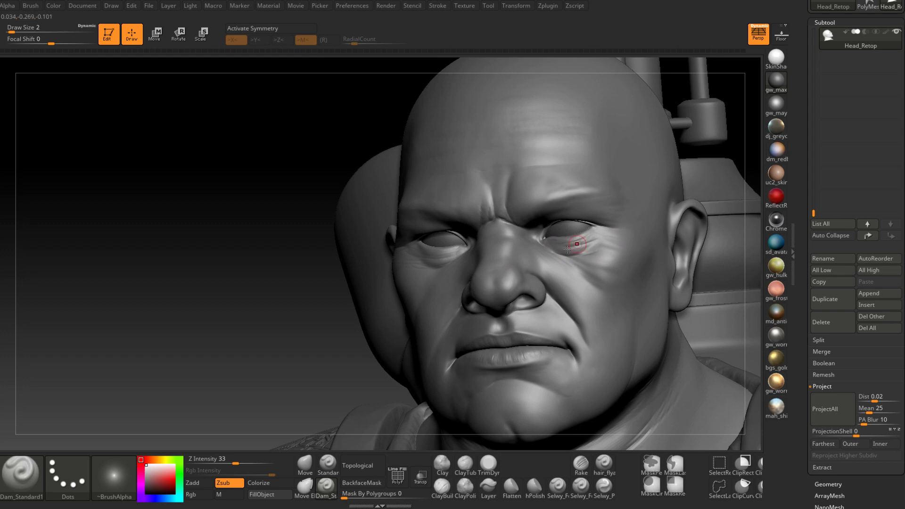
pyautogui.moveTo(599, 253); pyautogui.dragTo(666, 255, button='right')
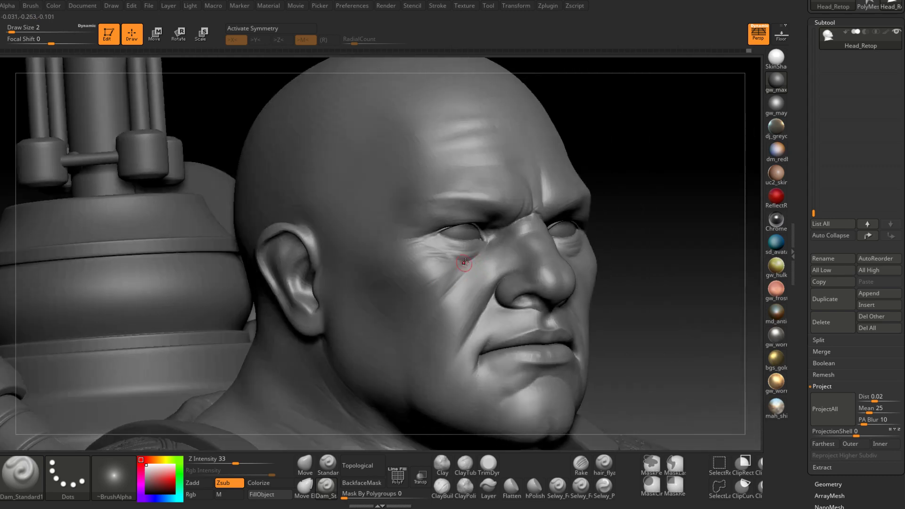
pyautogui.moveTo(464, 262); pyautogui.dragTo(605, 268, button='right')
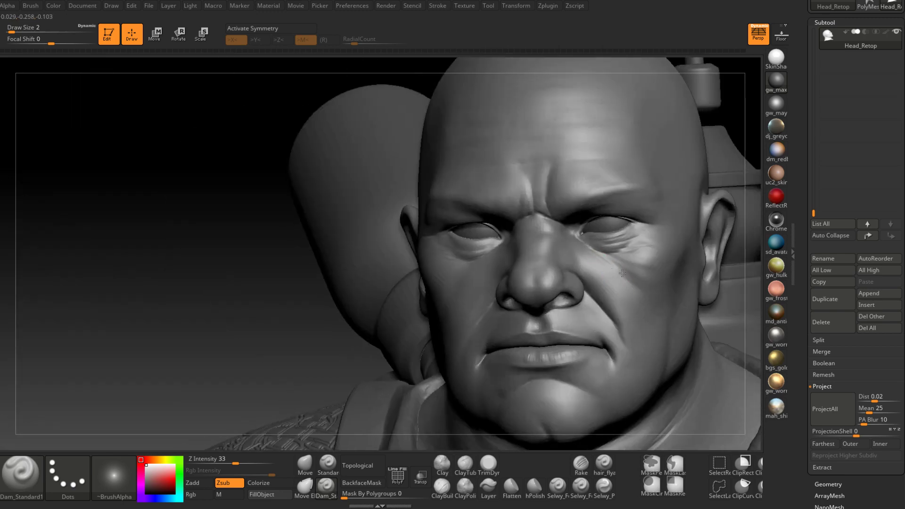
# - Carve a crease across the character's left cheek below the eye bag and soften it with the Smooth brush
pyautogui.moveTo(622, 273); pyautogui.dragTo(675, 304)
pyautogui.moveTo(675, 284); pyautogui.dragTo(611, 278, button='right')
pyautogui.keyDown('shift'); pyautogui.moveTo(620, 276); pyautogui.dragTo(643, 287); pyautogui.keyUp('shift')
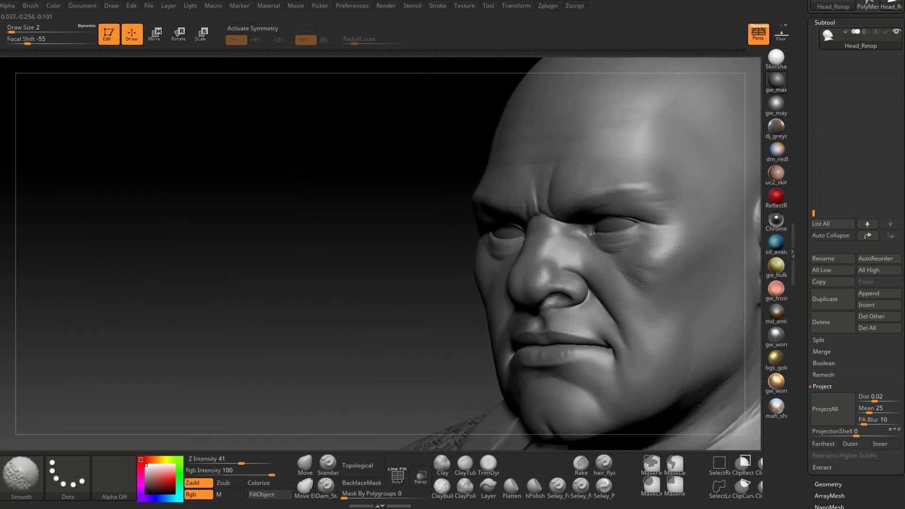
# - Raise the head's subdivision level and carve sharp fine lines across the forehead and between the brows with Dam_Standard
pyautogui.moveTo(650, 248)
pyautogui.mouseDown(button='right')
pyautogui.moveTo(451, 416)
pyautogui.moveTo(418, 141)
pyautogui.mouseUp(button='right')
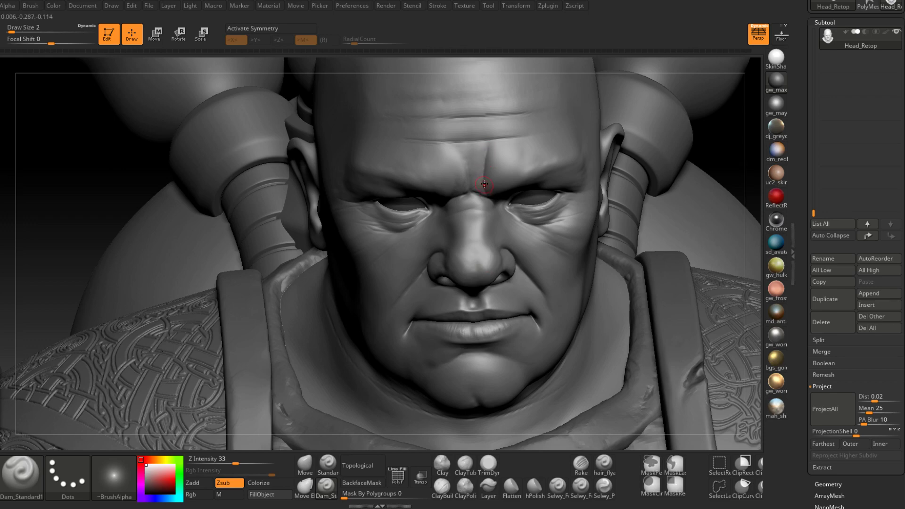
pyautogui.moveTo(473, 184)
pyautogui.mouseDown(button='right')
pyautogui.moveTo(460, 159)
pyautogui.moveTo(480, 187)
pyautogui.mouseUp(button='right')
pyautogui.press('d')
pyautogui.press('d')
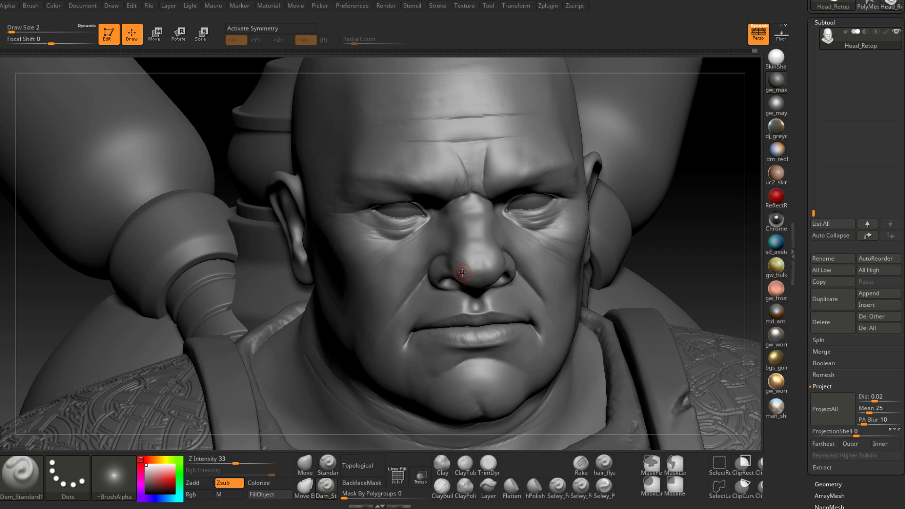
pyautogui.moveTo(462, 272); pyautogui.dragTo(556, 264, button='right')
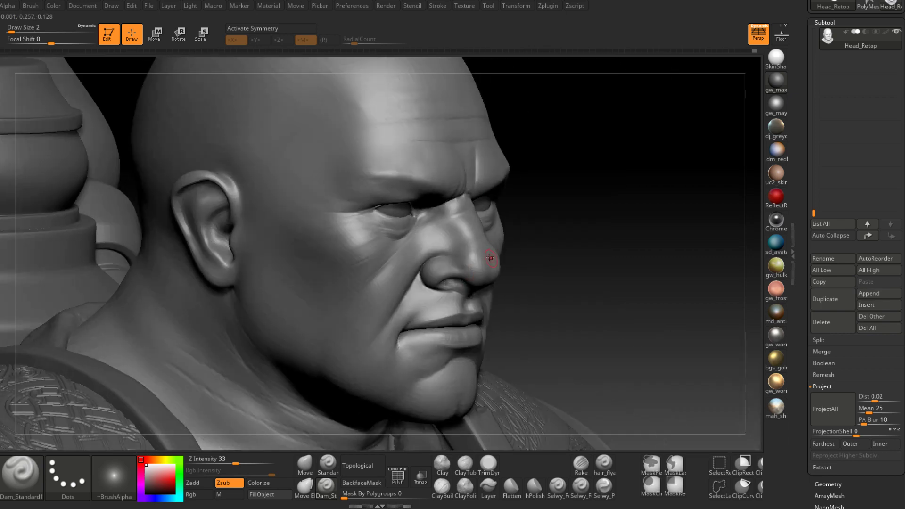
pyautogui.moveTo(489, 256); pyautogui.dragTo(427, 229, button='right')
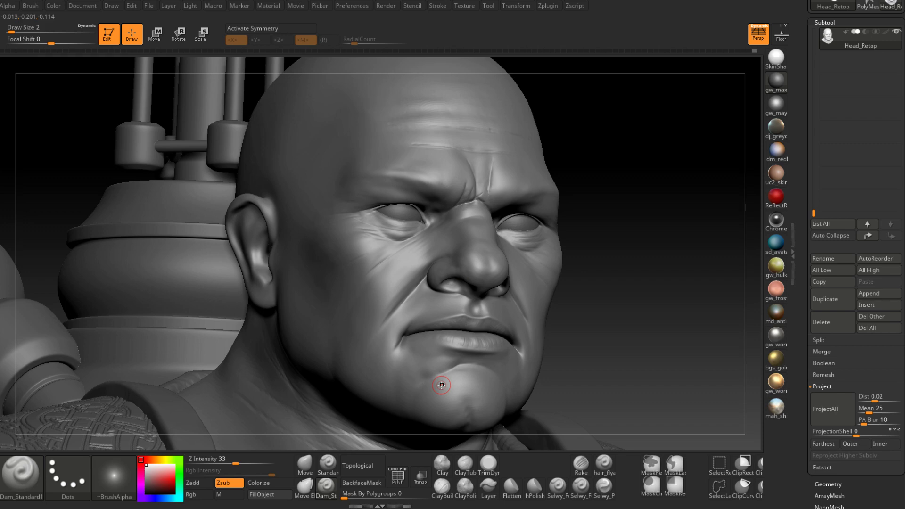
# - Save the project with the current head sculpt
pyautogui.moveTo(460, 238)
pyautogui.mouseDown(button='right')
pyautogui.moveTo(542, 245)
pyautogui.moveTo(509, 273)
pyautogui.moveTo(519, 280)
pyautogui.moveTo(471, 271)
pyautogui.moveTo(414, 287)
pyautogui.moveTo(480, 316)
pyautogui.moveTo(533, 306)
pyautogui.moveTo(481, 314)
pyautogui.moveTo(488, 289)
pyautogui.moveTo(509, 373)
pyautogui.moveTo(471, 420)
pyautogui.moveTo(508, 451)
pyautogui.mouseUp(button='right')
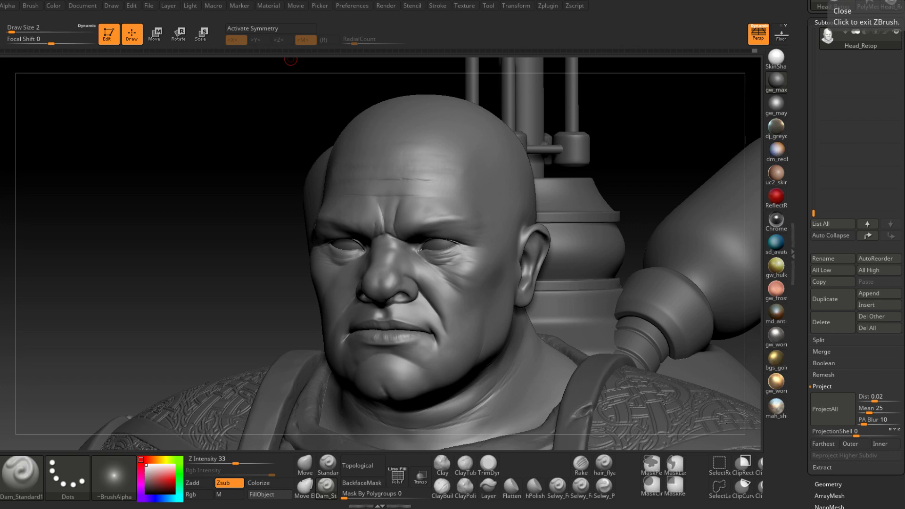
pyautogui.hotkey('ctrl', 's')
pyautogui.moveTo(264, 249)
pyautogui.mouseDown()
pyautogui.moveTo(446, 271)
pyautogui.moveTo(448, 253)
pyautogui.mouseUp()
# - Reshape the nostrils at a lower subdivision level with the Move brush at draw size 9, and return to the higher level
pyautogui.click(312, 463)
pyautogui.keyDown('ctrl'); pyautogui.moveTo(396, 278); pyautogui.dragTo(392, 302, button='right'); pyautogui.keyUp('ctrl')
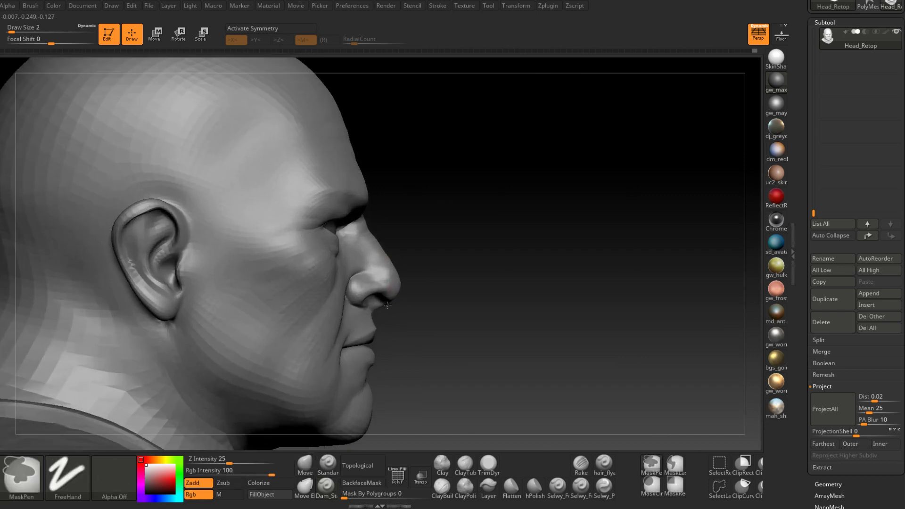
pyautogui.moveTo(383, 305)
pyautogui.keyDown('shift'); pyautogui.mouseDown()
pyautogui.moveTo(374, 307)
pyautogui.moveTo(363, 279)
pyautogui.moveTo(363, 295)
pyautogui.mouseUp(); pyautogui.keyUp('shift')
pyautogui.hotkey('shift', 'd')
pyautogui.hotkey('shift', 'd')
pyautogui.press('space')
pyautogui.moveTo(383, 295); pyautogui.dragTo(364, 297, button='right')
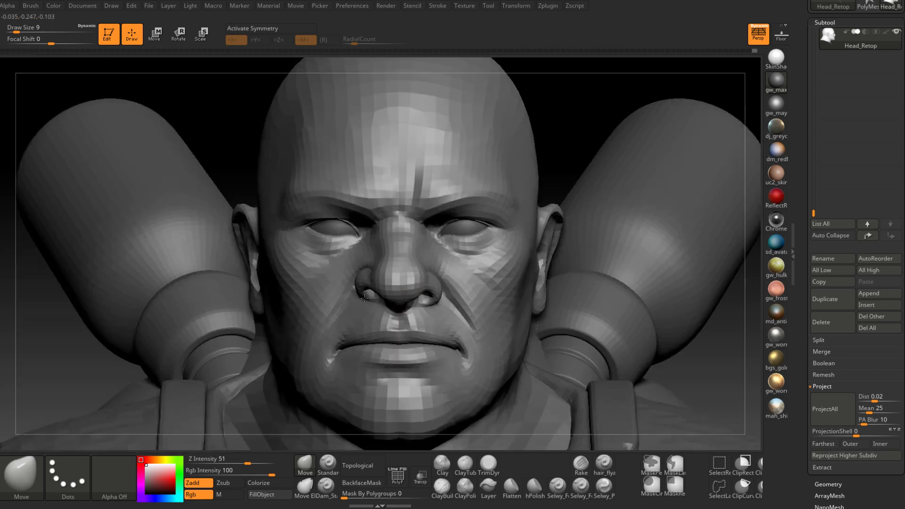
pyautogui.moveTo(418, 293)
pyautogui.mouseDown(button='right')
pyautogui.moveTo(481, 286)
pyautogui.moveTo(471, 280)
pyautogui.mouseUp(button='right')
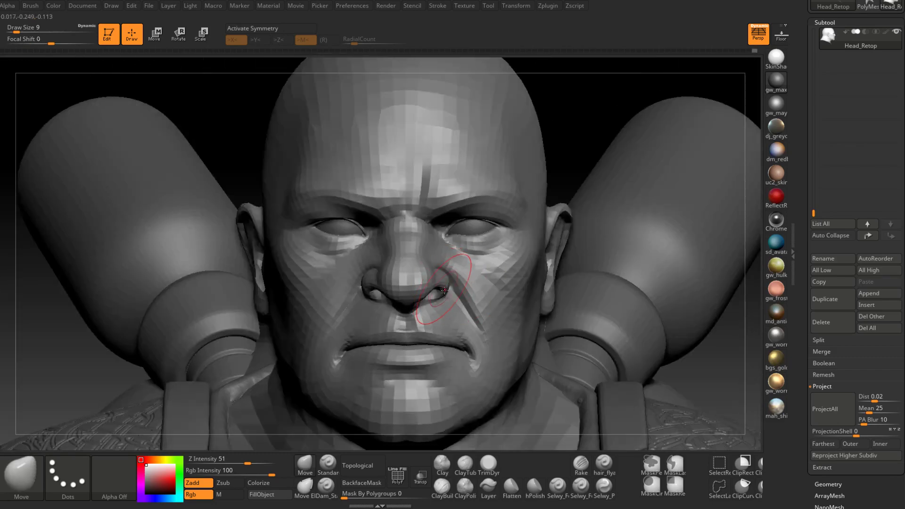
pyautogui.press('d')
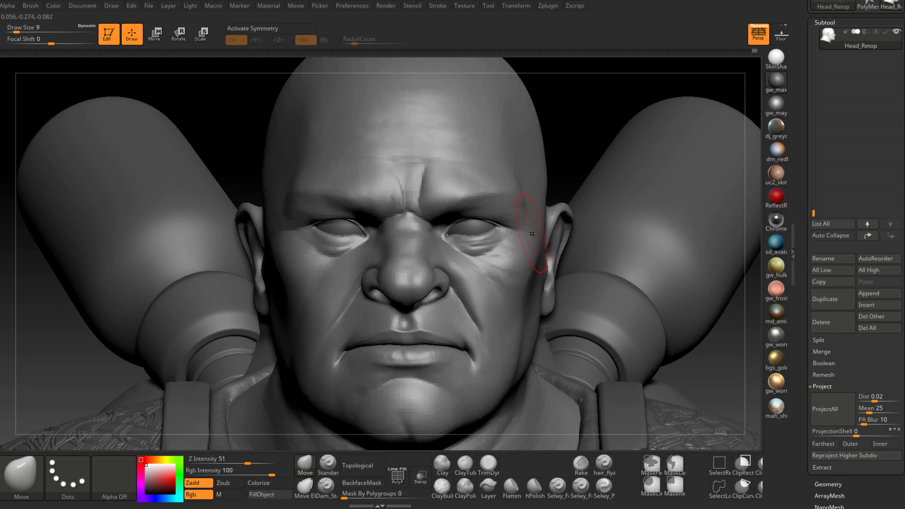
# - Build up small folds above the character's right nostril with ClayBuildup at draw size 2
pyautogui.moveTo(451, 256)
pyautogui.mouseDown(button='right')
pyautogui.moveTo(558, 257)
pyautogui.moveTo(429, 289)
pyautogui.moveTo(499, 297)
pyautogui.mouseUp(button='right')
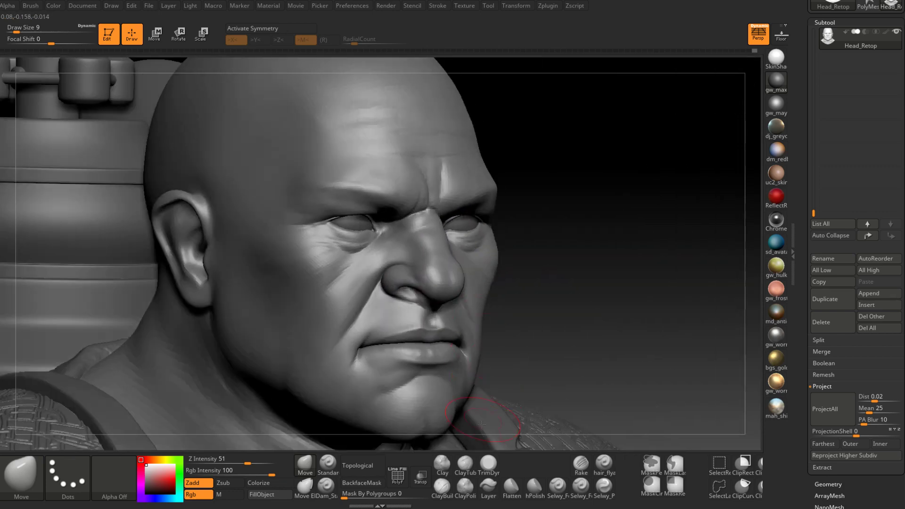
pyautogui.click(446, 487)
pyautogui.keyDown('alt'); pyautogui.moveTo(390, 271); pyautogui.dragTo(461, 250, button='right'); pyautogui.keyUp('alt')
pyautogui.press('space')
pyautogui.moveTo(459, 250); pyautogui.dragTo(455, 250)
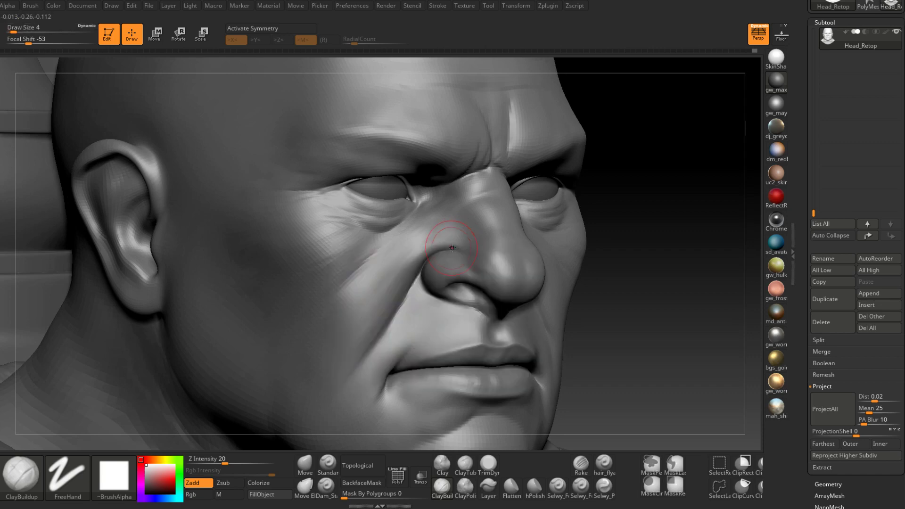
pyautogui.moveTo(452, 245); pyautogui.dragTo(458, 249, button='right')
pyautogui.press('space')
pyautogui.moveTo(457, 249); pyautogui.dragTo(454, 249)
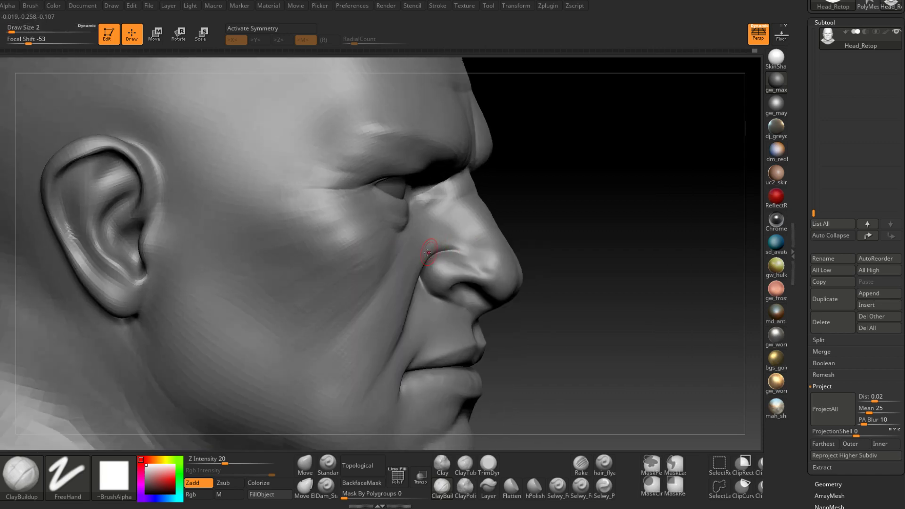
pyautogui.moveTo(466, 249)
pyautogui.mouseDown(button='right')
pyautogui.moveTo(446, 249)
pyautogui.moveTo(459, 244)
pyautogui.mouseUp(button='right')
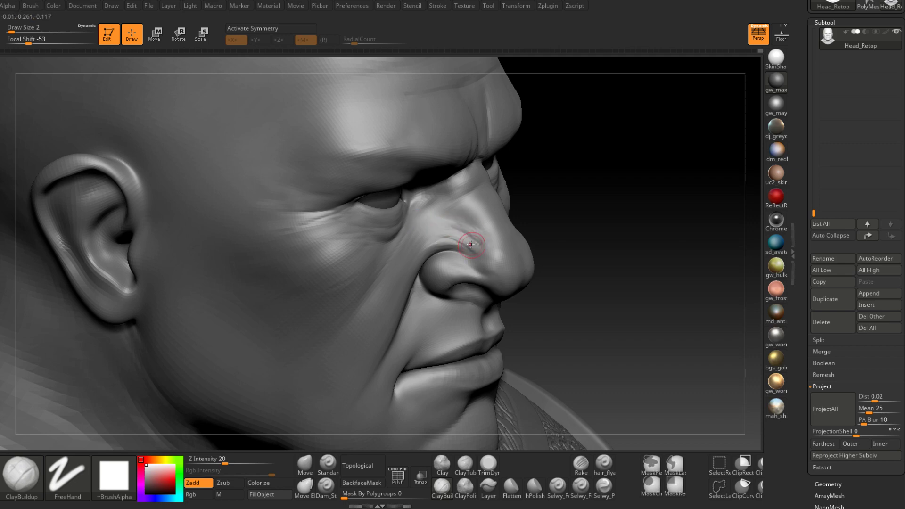
# - Build up matching folds on the character's left side of the nose with ClayBuildup, undoing a stray stroke
pyautogui.moveTo(698, 241)
pyautogui.mouseDown()
pyautogui.moveTo(538, 237)
pyautogui.moveTo(536, 255)
pyautogui.mouseUp()
pyautogui.moveTo(536, 250)
pyautogui.mouseDown(button='right')
pyautogui.moveTo(582, 247)
pyautogui.moveTo(533, 247)
pyautogui.mouseUp(button='right')
pyautogui.moveTo(538, 237)
pyautogui.mouseDown()
pyautogui.moveTo(571, 228)
pyautogui.moveTo(544, 210)
pyautogui.mouseUp()
pyautogui.moveTo(548, 202); pyautogui.dragTo(546, 230, button='right')
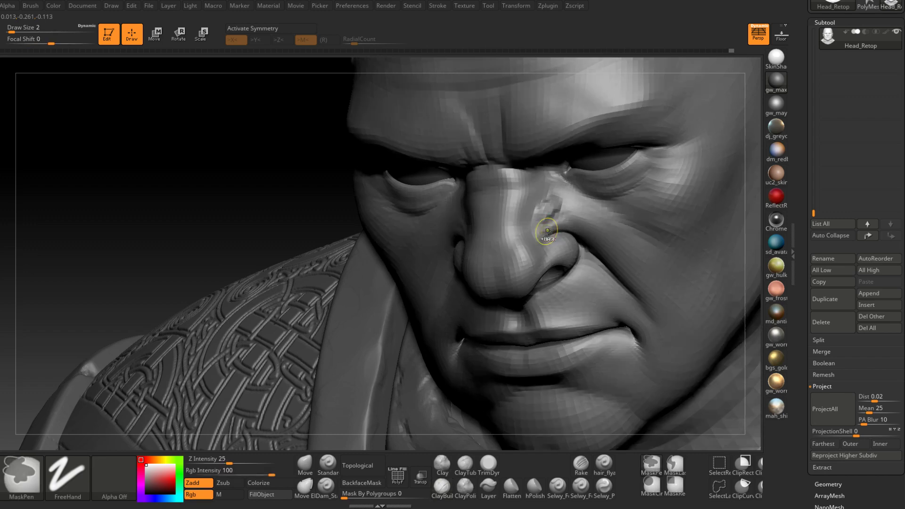
pyautogui.hotkey('ctrl', 'z')
pyautogui.moveTo(567, 208); pyautogui.dragTo(562, 206)
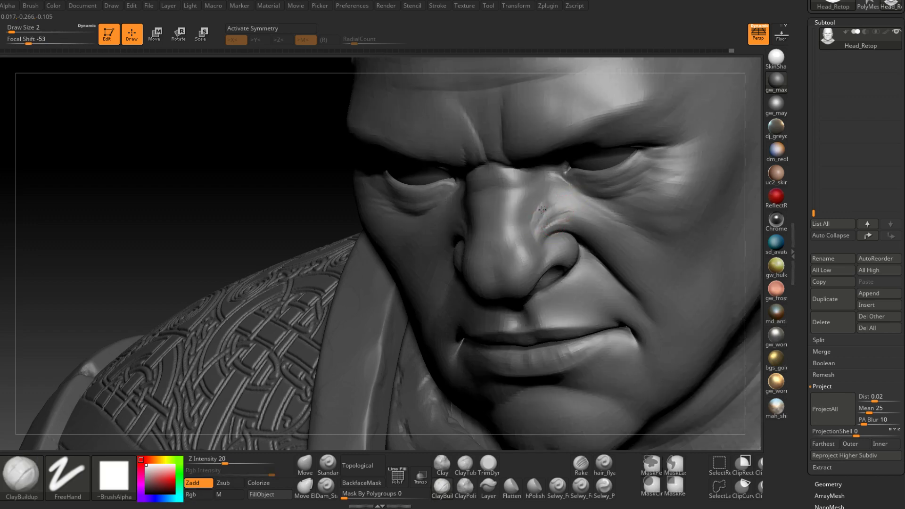
# - Carve a fine crease above the character's left nostril with Dam_Standard at draw size 1 and soften it
pyautogui.moveTo(466, 223)
pyautogui.mouseDown(button='right')
pyautogui.moveTo(513, 231)
pyautogui.moveTo(492, 242)
pyautogui.mouseUp(button='right')
pyautogui.click(326, 486)
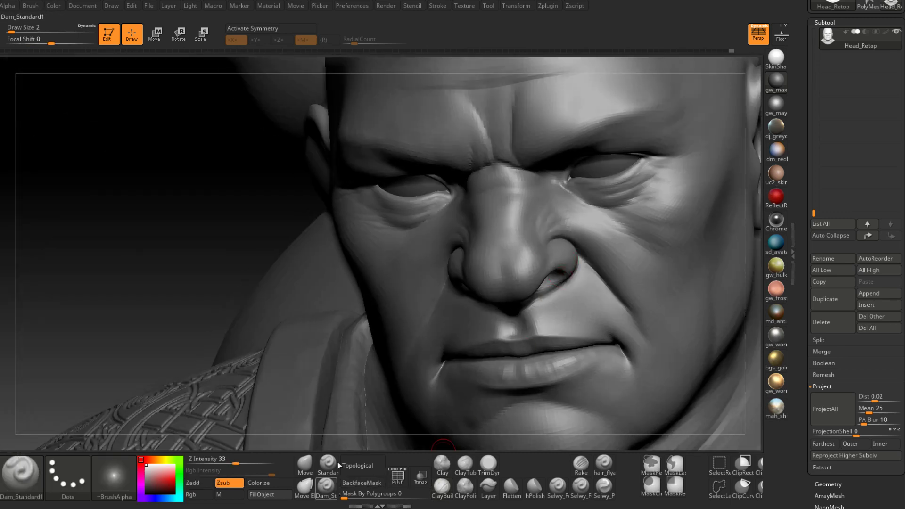
pyautogui.moveTo(580, 219)
pyautogui.mouseDown(button='right')
pyautogui.moveTo(546, 221)
pyautogui.moveTo(575, 235)
pyautogui.moveTo(541, 229)
pyautogui.mouseUp(button='right')
pyautogui.press('space')
pyautogui.click(558, 240)
pyautogui.moveTo(538, 232)
pyautogui.mouseDown()
pyautogui.moveTo(544, 220)
pyautogui.moveTo(534, 237)
pyautogui.mouseUp()
pyautogui.moveTo(536, 252); pyautogui.dragTo(500, 251, button='right')
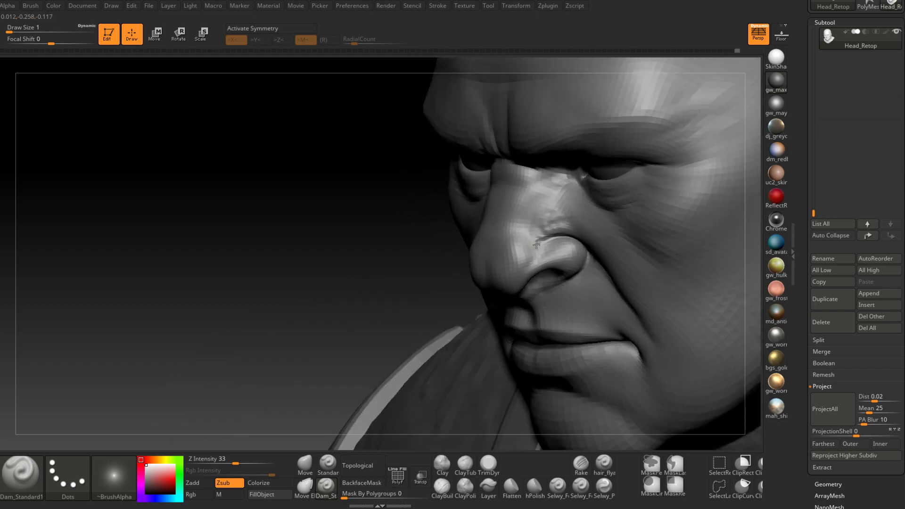
pyautogui.keyDown('shift'); pyautogui.moveTo(535, 242); pyautogui.dragTo(545, 228); pyautogui.keyUp('shift')
# - Smooth the left side of the nose bridge and refine its creases with Dam_Standard at draw size 2
pyautogui.moveTo(558, 231)
pyautogui.mouseDown(button='right')
pyautogui.moveTo(596, 230)
pyautogui.moveTo(588, 229)
pyautogui.mouseUp(button='right')
pyautogui.press('space')
pyautogui.click(563, 225)
pyautogui.moveTo(571, 220)
pyautogui.keyDown('shift'); pyautogui.mouseDown()
pyautogui.moveTo(560, 204)
pyautogui.moveTo(526, 236)
pyautogui.moveTo(544, 199)
pyautogui.mouseUp(); pyautogui.keyUp('shift')
pyautogui.moveTo(518, 223); pyautogui.dragTo(567, 226, button='right')
pyautogui.moveTo(568, 226); pyautogui.dragTo(549, 214)
pyautogui.moveTo(539, 247); pyautogui.dragTo(525, 252, button='right')
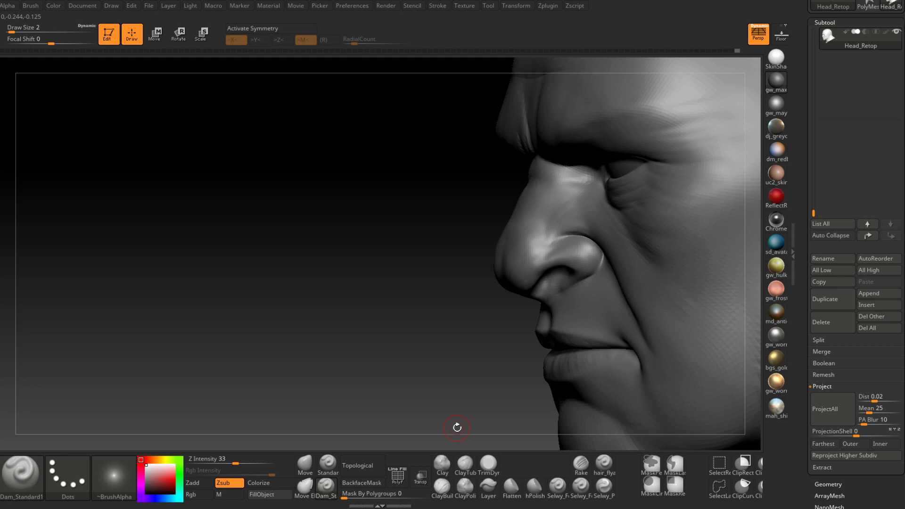
# - Build up diagonal folds from the left side of the nose bridge down to the nostril with ClayBuildup at draw size 2
pyautogui.moveTo(457, 427); pyautogui.dragTo(518, 417, button='right')
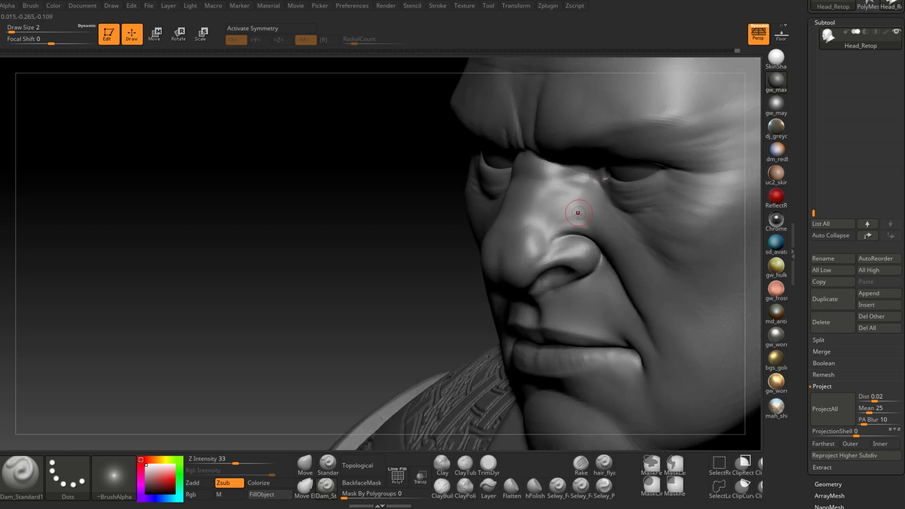
pyautogui.moveTo(578, 212); pyautogui.dragTo(613, 215, button='right')
pyautogui.moveTo(494, 218); pyautogui.dragTo(577, 194, button='right')
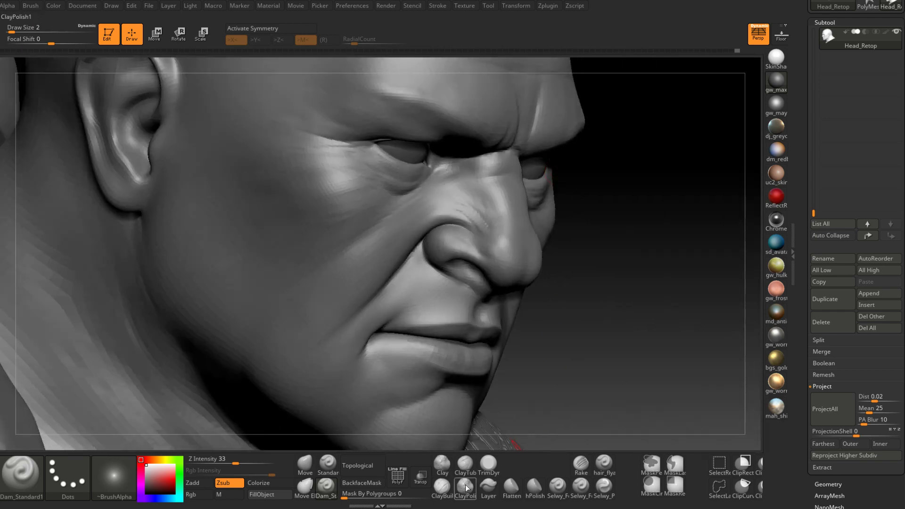
pyautogui.click(442, 485)
pyautogui.moveTo(584, 299)
pyautogui.mouseDown(button='right')
pyautogui.moveTo(471, 178)
pyautogui.moveTo(404, 224)
pyautogui.moveTo(424, 237)
pyautogui.mouseUp(button='right')
pyautogui.press('space')
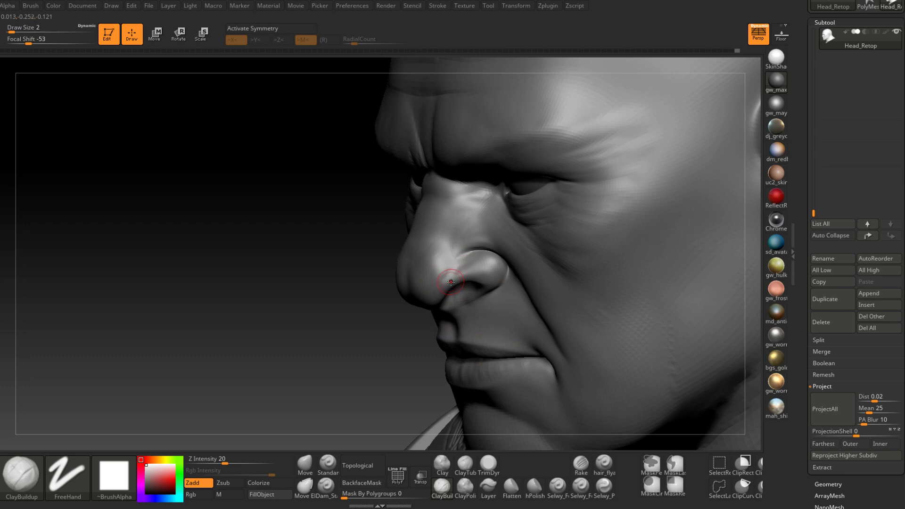
pyautogui.moveTo(446, 287); pyautogui.dragTo(447, 257, button='right')
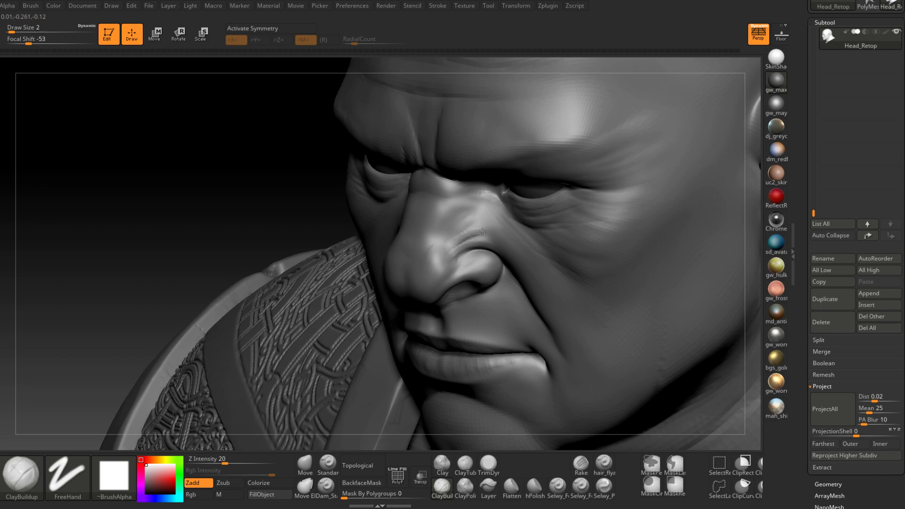
pyautogui.moveTo(455, 230)
pyautogui.mouseDown()
pyautogui.moveTo(482, 210)
pyautogui.moveTo(456, 226)
pyautogui.mouseUp()
pyautogui.moveTo(452, 231)
pyautogui.mouseDown()
pyautogui.moveTo(491, 202)
pyautogui.moveTo(469, 220)
pyautogui.mouseUp()
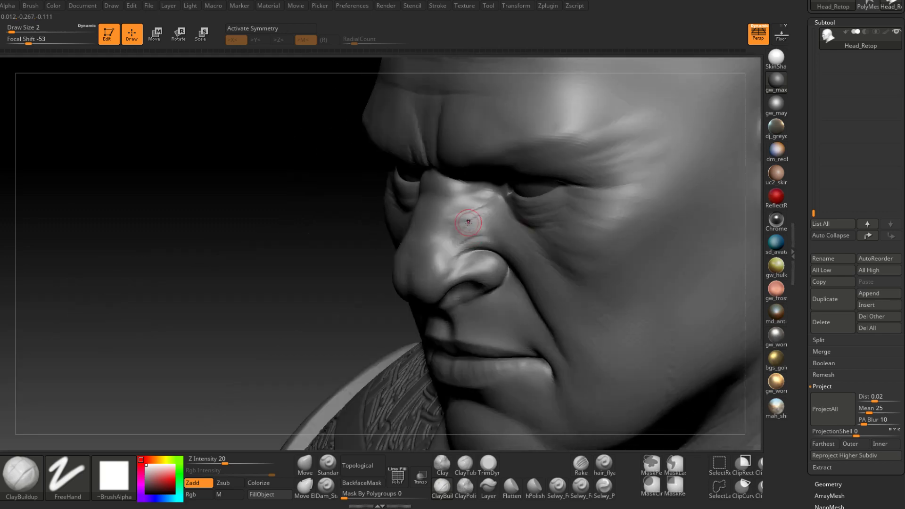
pyautogui.moveTo(460, 208)
pyautogui.mouseDown()
pyautogui.moveTo(454, 197)
pyautogui.moveTo(469, 202)
pyautogui.mouseUp()
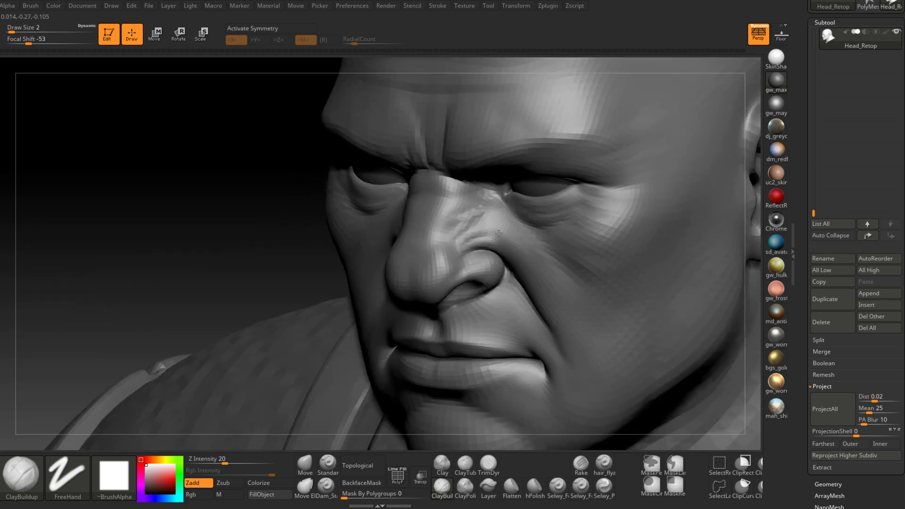
pyautogui.press('d')
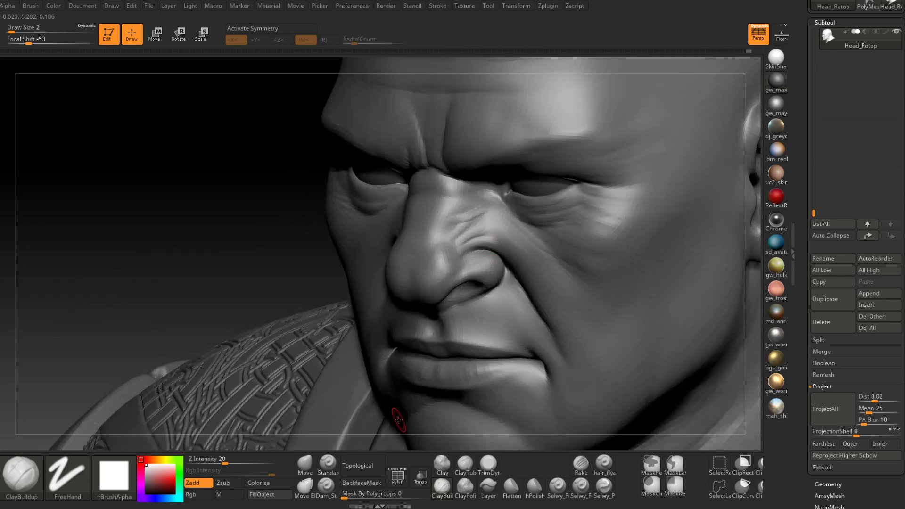
pyautogui.press('d')
# - Adjust the shape of the nose tip and nostrils with the Move brush at draw size 7
pyautogui.moveTo(398, 420); pyautogui.dragTo(471, 264, button='right')
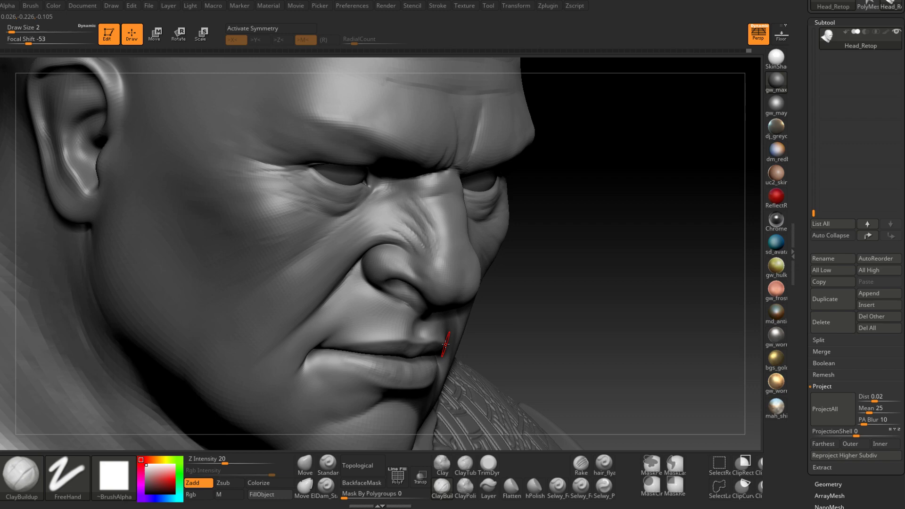
pyautogui.moveTo(563, 257); pyautogui.dragTo(406, 278)
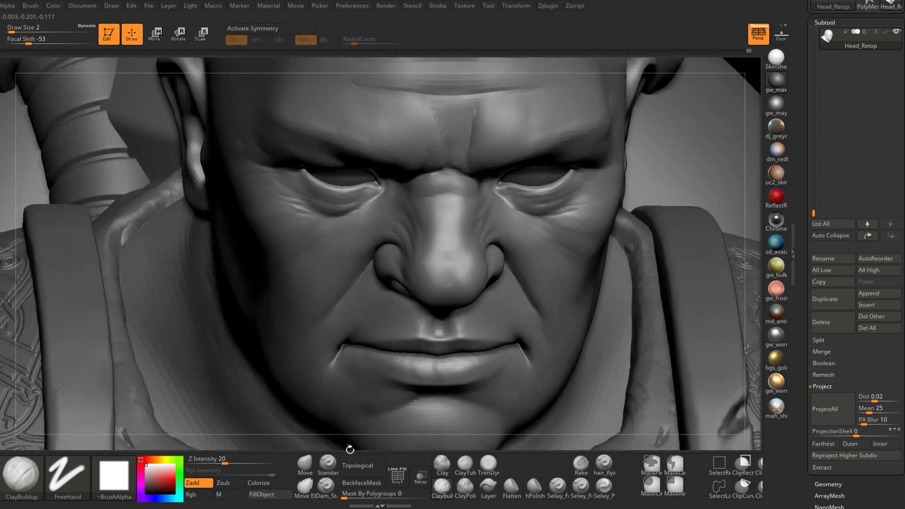
pyautogui.click(305, 465)
pyautogui.moveTo(402, 350)
pyautogui.keyDown('ctrl'); pyautogui.mouseDown(button='right')
pyautogui.moveTo(415, 283)
pyautogui.moveTo(457, 311)
pyautogui.mouseUp(button='right'); pyautogui.keyUp('ctrl')
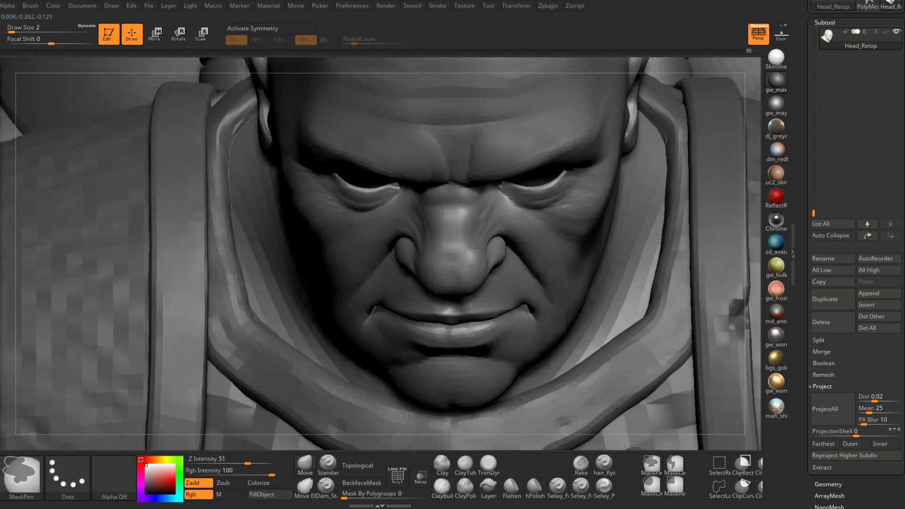
pyautogui.press('space')
pyautogui.moveTo(474, 246); pyautogui.dragTo(478, 246)
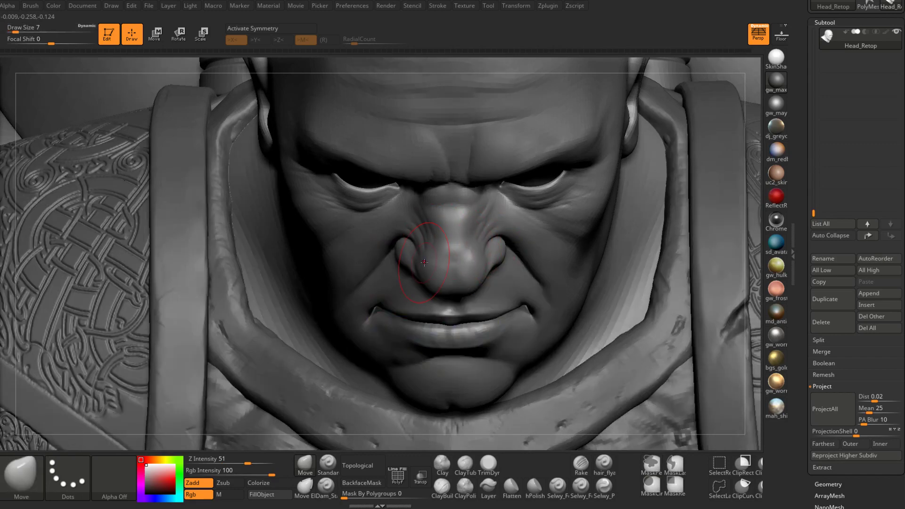
pyautogui.moveTo(436, 264); pyautogui.dragTo(471, 259)
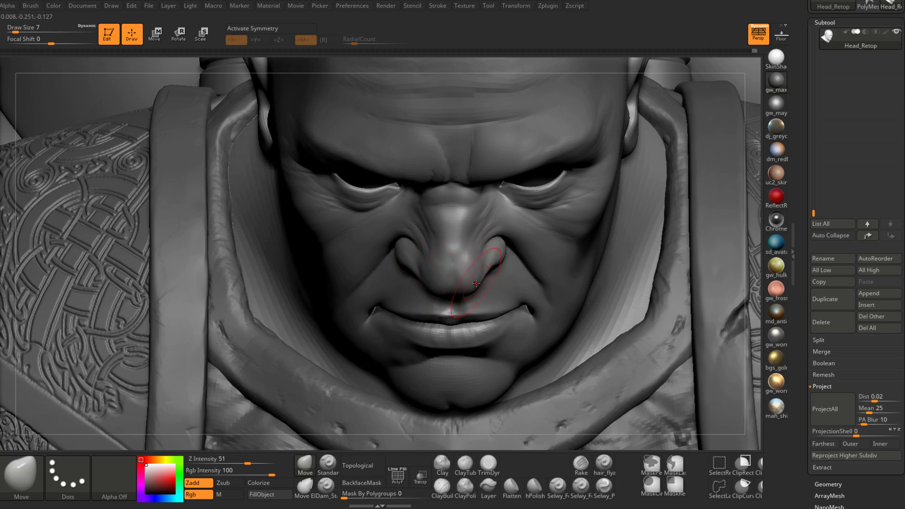
pyautogui.moveTo(470, 284)
pyautogui.mouseDown(button='right')
pyautogui.moveTo(468, 214)
pyautogui.moveTo(468, 238)
pyautogui.moveTo(427, 215)
pyautogui.mouseUp(button='right')
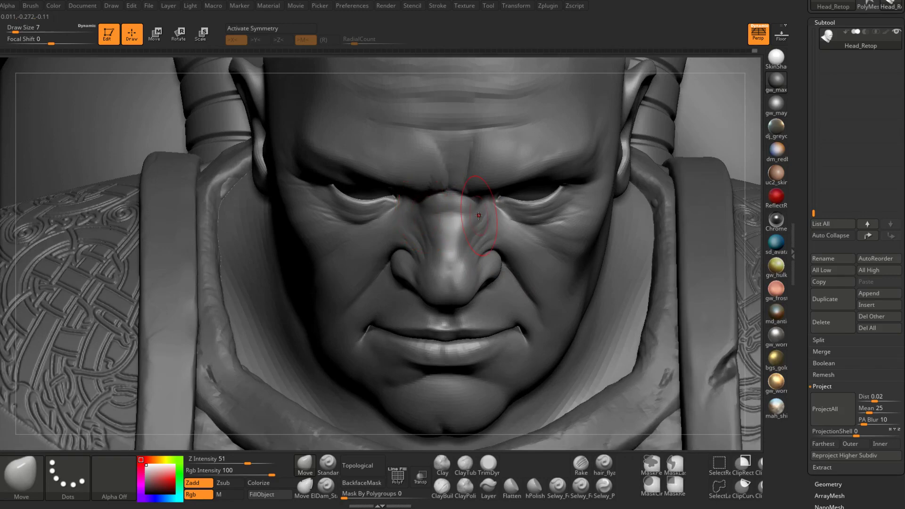
pyautogui.moveTo(481, 216); pyautogui.dragTo(471, 205, button='right')
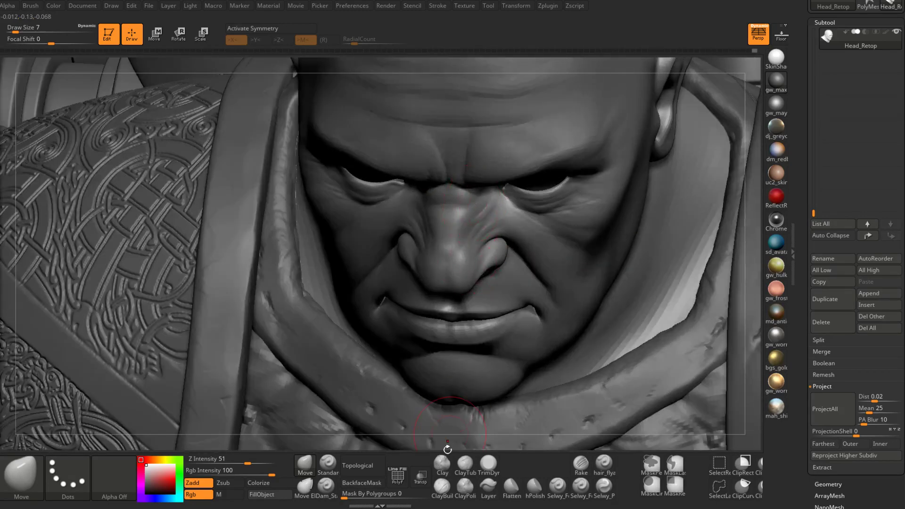
# - Carve diagonal creases on the character's right side of the nose with Dam_Standard at draw size 2 and smooth them
pyautogui.click(325, 485)
pyautogui.moveTo(424, 282); pyautogui.dragTo(435, 226, button='right')
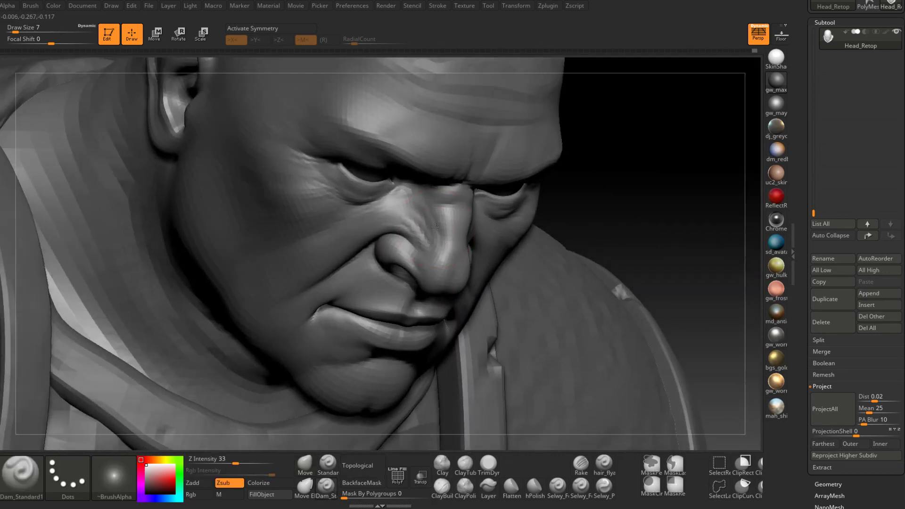
pyautogui.press('space')
pyautogui.moveTo(435, 227); pyautogui.dragTo(431, 226)
pyautogui.moveTo(451, 209); pyautogui.dragTo(457, 204, button='right')
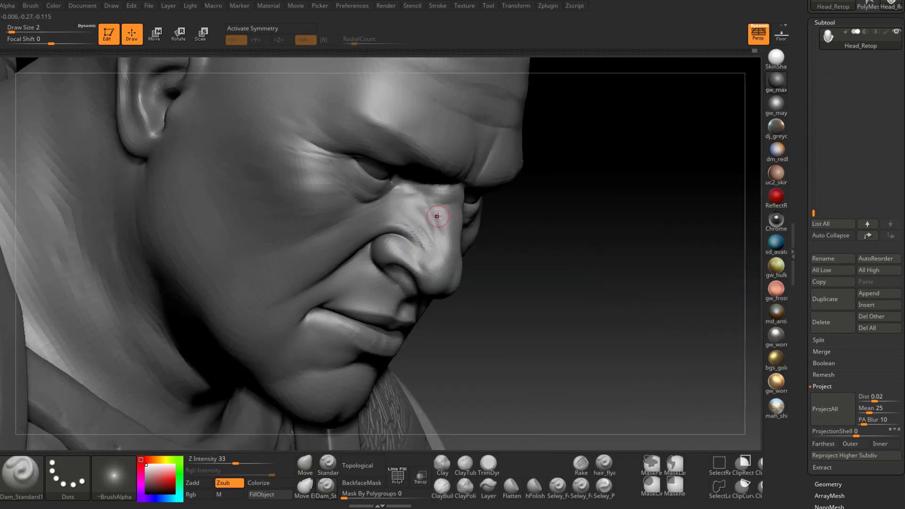
pyautogui.moveTo(429, 206); pyautogui.dragTo(443, 234)
pyautogui.moveTo(416, 207)
pyautogui.mouseDown()
pyautogui.moveTo(432, 241)
pyautogui.moveTo(414, 218)
pyautogui.mouseUp()
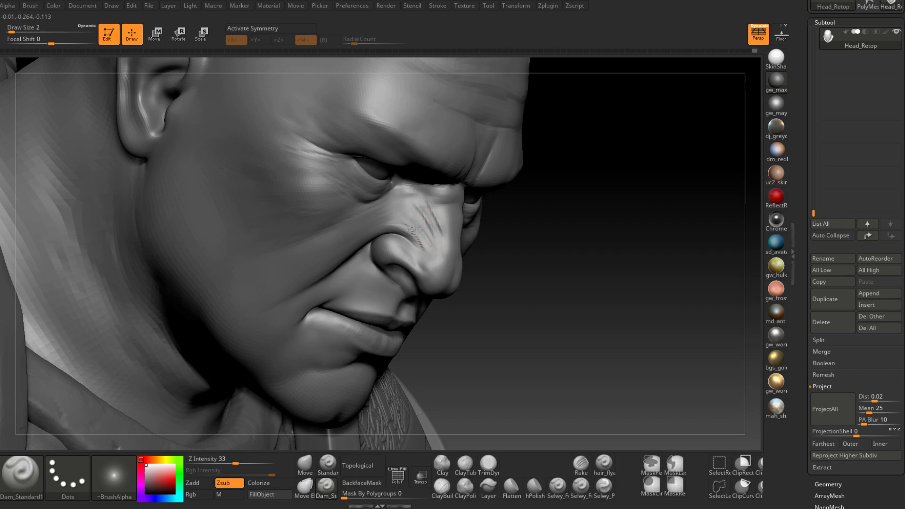
pyautogui.moveTo(438, 250); pyautogui.dragTo(406, 245, button='right')
pyautogui.keyDown('shift'); pyautogui.moveTo(419, 236); pyautogui.dragTo(426, 216); pyautogui.keyUp('shift')
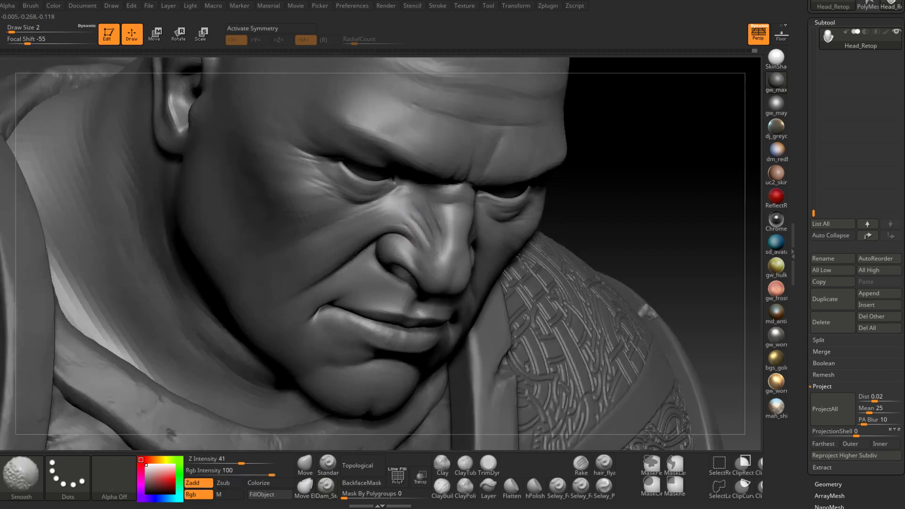
# - Carve sharp diagonal creases on the character's left side of the nose above the nostril with Dam_Standard
pyautogui.moveTo(408, 227); pyautogui.dragTo(389, 229, button='right')
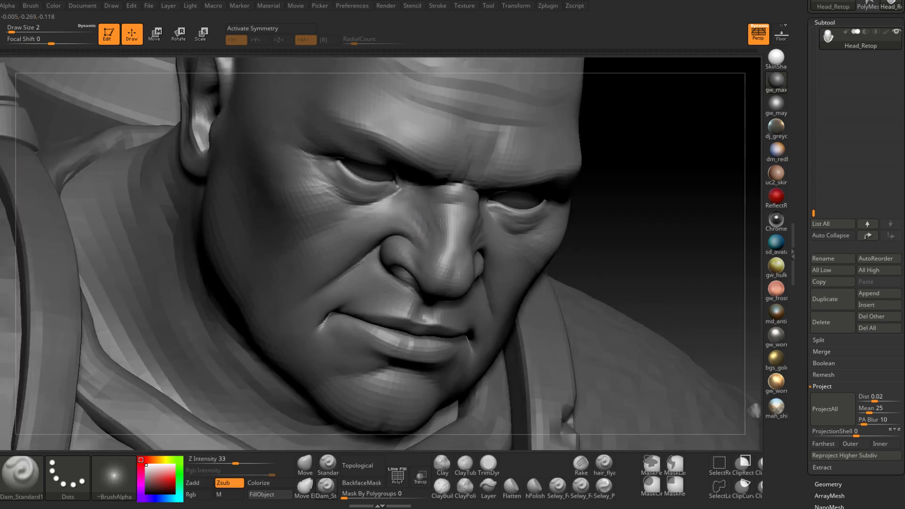
pyautogui.moveTo(511, 246); pyautogui.dragTo(499, 232, button='right')
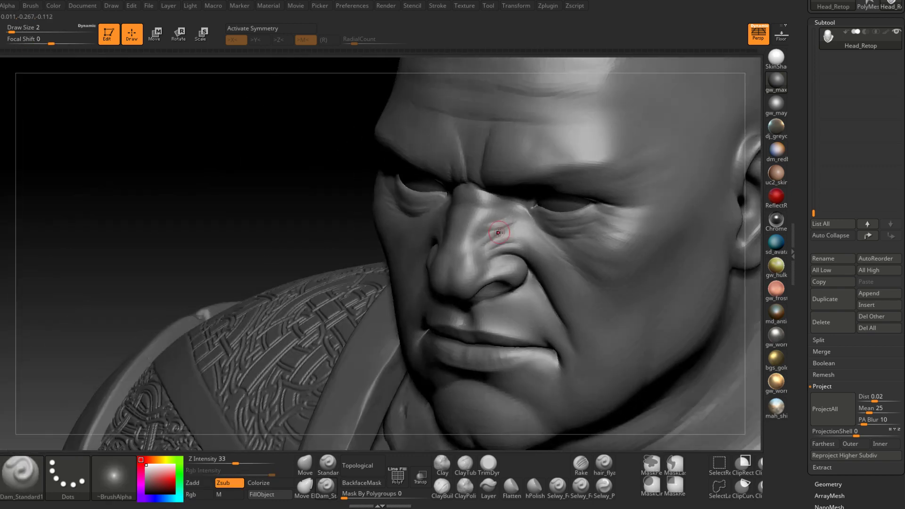
pyautogui.moveTo(498, 234); pyautogui.dragTo(499, 227)
pyautogui.press('shift')
pyautogui.moveTo(479, 244); pyautogui.dragTo(507, 225)
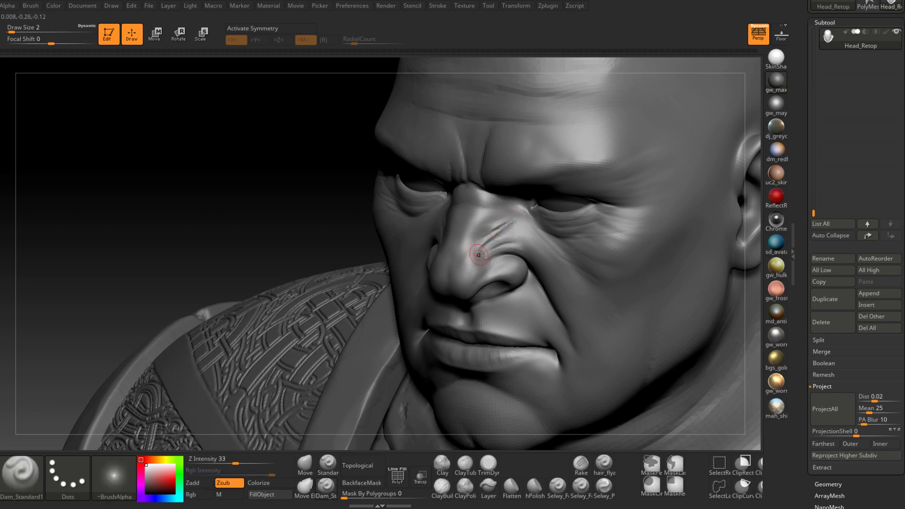
# - Carve another diagonal crease on the character's left side of the nose with Dam_Standard at draw size 2 and smooth it
pyautogui.moveTo(479, 255); pyautogui.dragTo(514, 236)
pyautogui.press('shift')
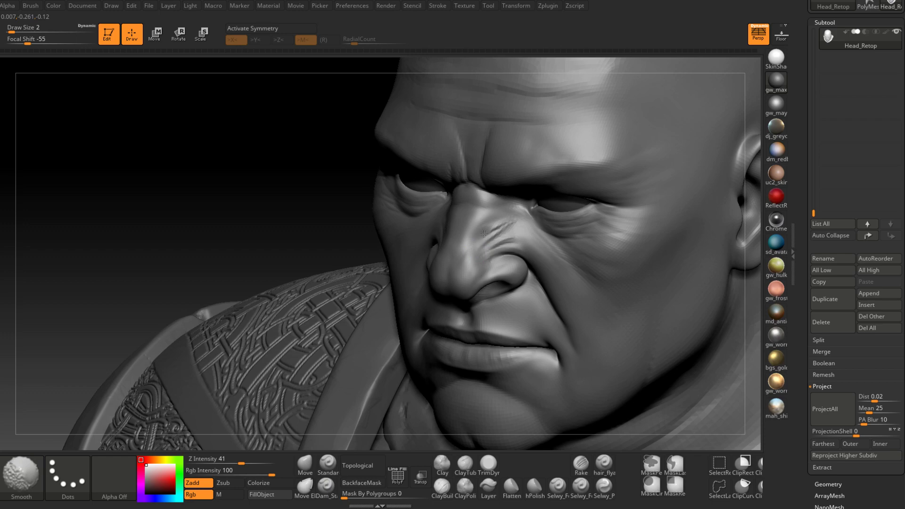
pyautogui.moveTo(484, 234); pyautogui.dragTo(505, 308, button='right')
# - Add fine volume to the nose bridge and its left-side folds with ClayBuildup at draw size 2
pyautogui.click(442, 487)
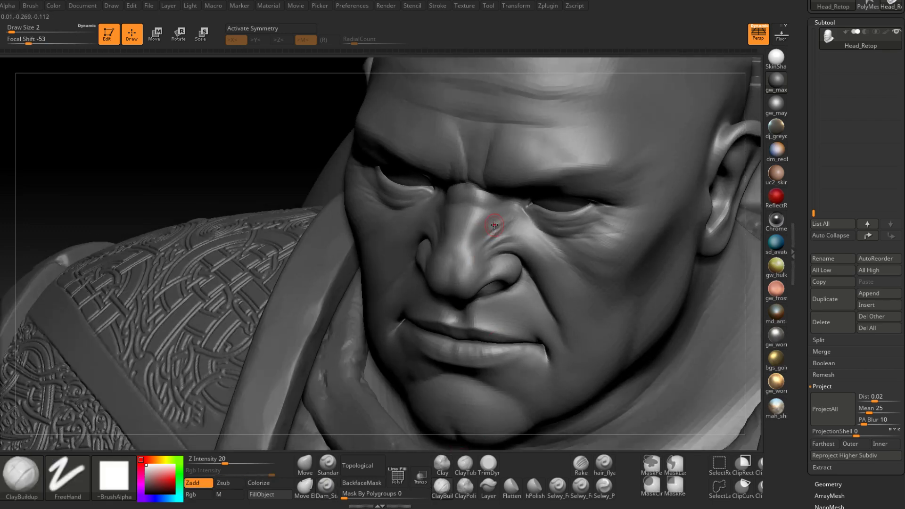
pyautogui.moveTo(465, 256); pyautogui.dragTo(485, 221, button='right')
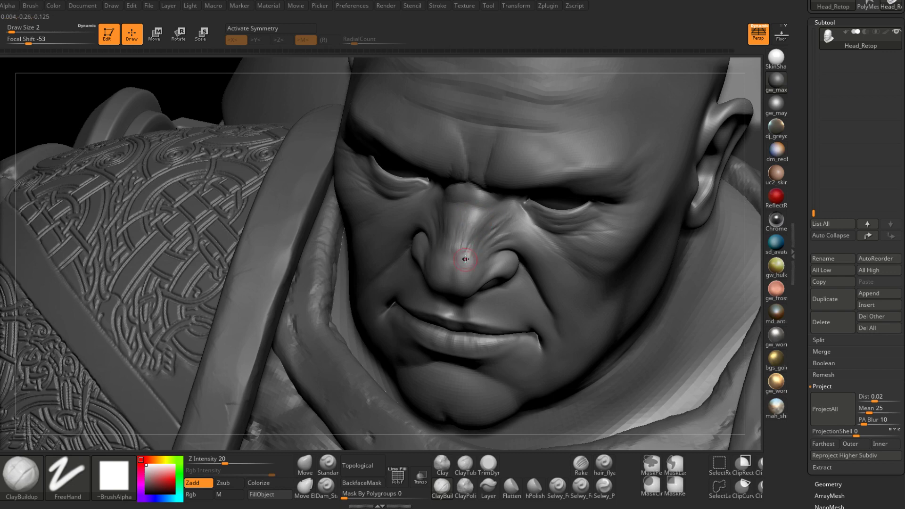
pyautogui.moveTo(464, 259); pyautogui.dragTo(445, 228, button='right')
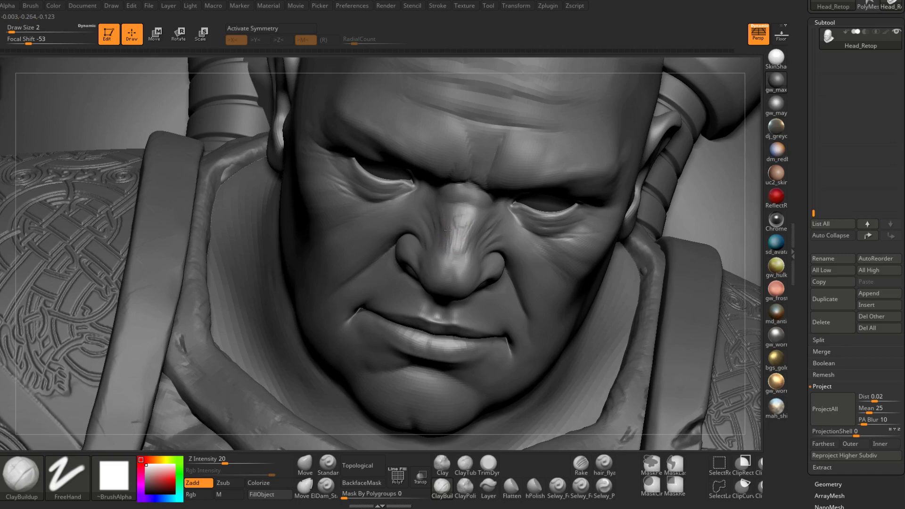
pyautogui.moveTo(466, 219); pyautogui.dragTo(475, 263, button='right')
# - Build up the nose bridge and the adjoining side planes with ClayBuildup at draw size 3
pyautogui.press('space')
pyautogui.moveTo(455, 244); pyautogui.dragTo(450, 245)
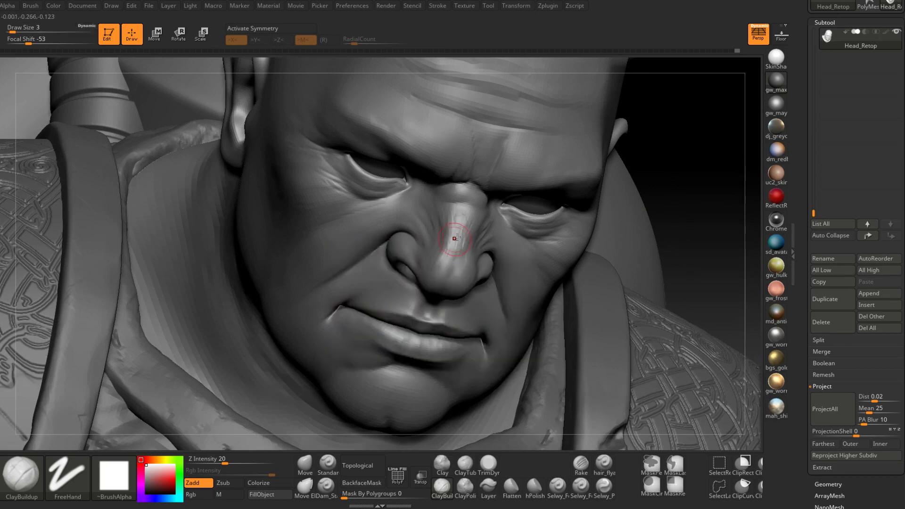
pyautogui.moveTo(437, 281)
pyautogui.mouseDown(button='right')
pyautogui.moveTo(448, 271)
pyautogui.moveTo(438, 281)
pyautogui.moveTo(435, 274)
pyautogui.moveTo(481, 254)
pyautogui.mouseUp(button='right')
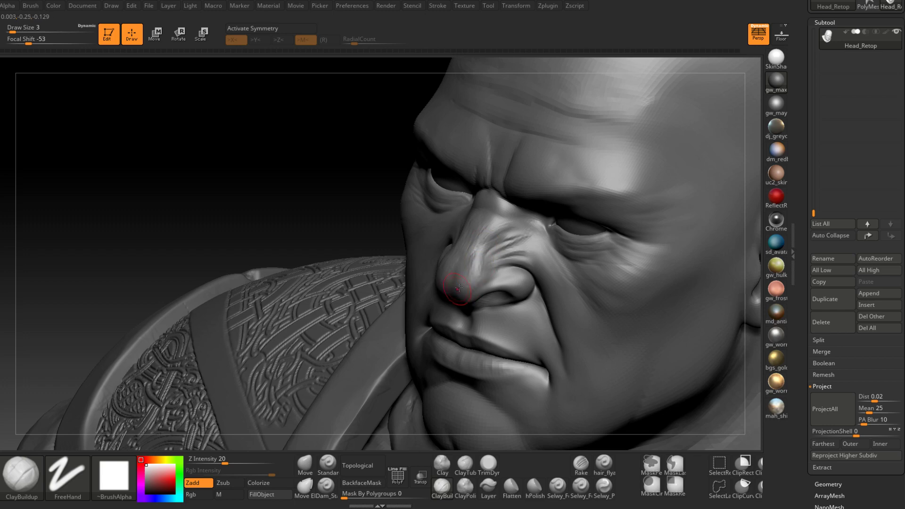
pyautogui.moveTo(459, 287)
pyautogui.mouseDown(button='right')
pyautogui.moveTo(471, 263)
pyautogui.moveTo(457, 292)
pyautogui.mouseUp(button='right')
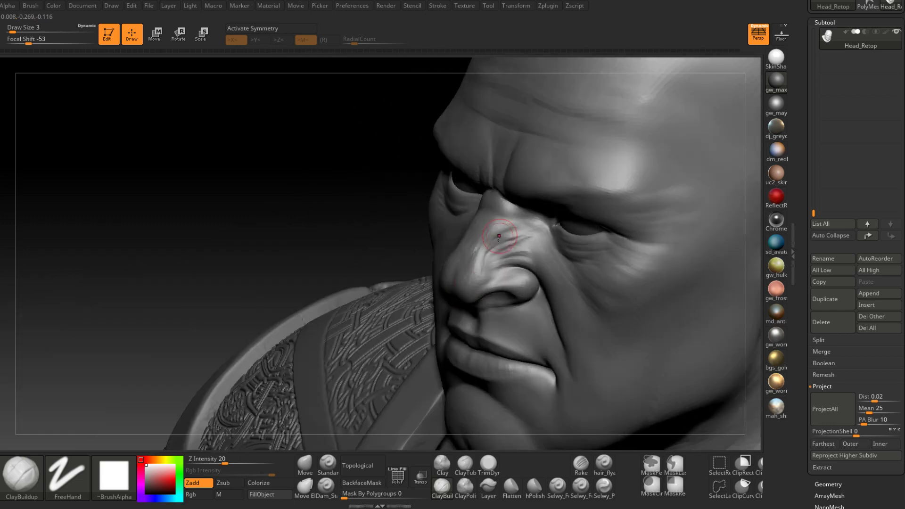
pyautogui.moveTo(511, 228)
pyautogui.mouseDown(button='right')
pyautogui.moveTo(479, 272)
pyautogui.moveTo(443, 281)
pyautogui.moveTo(460, 377)
pyautogui.mouseUp(button='right')
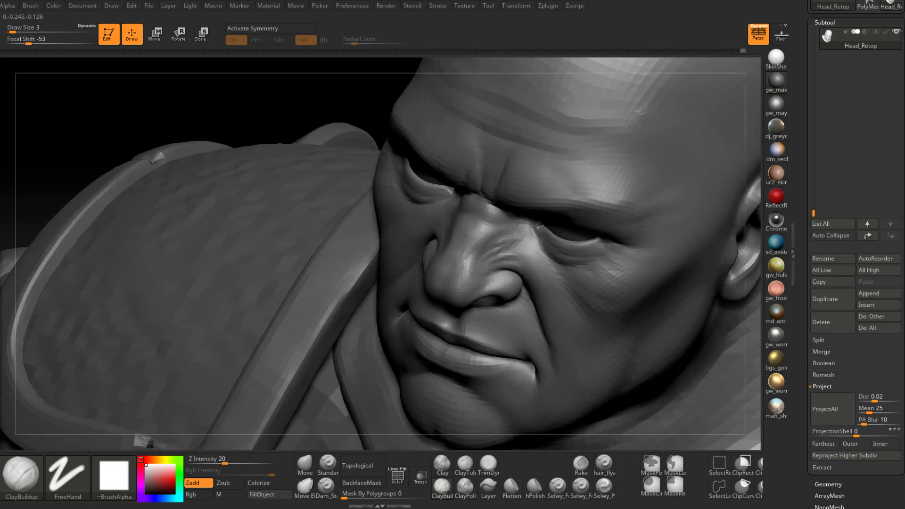
# - Flatten and refine the planes of the nose bridge, tip and sides with TrimDynamic at draw size 3
pyautogui.click(488, 465)
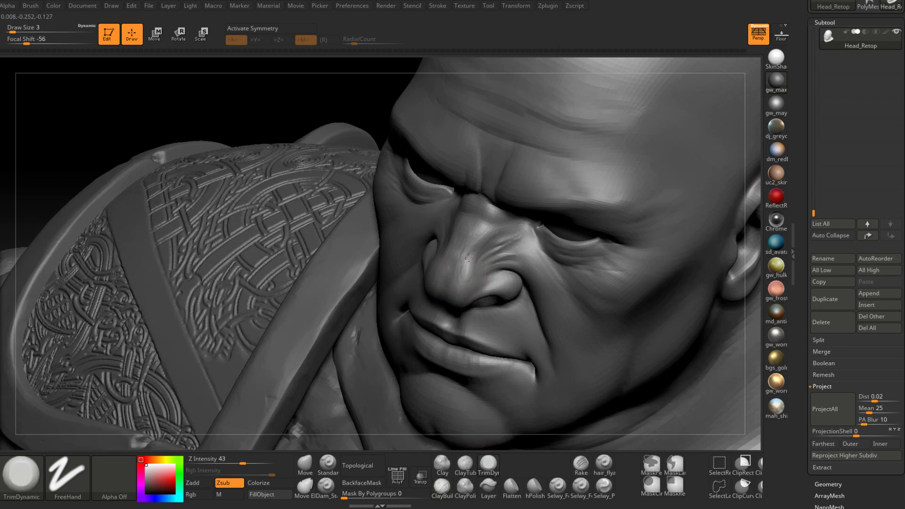
pyautogui.moveTo(451, 257); pyautogui.dragTo(460, 234, button='right')
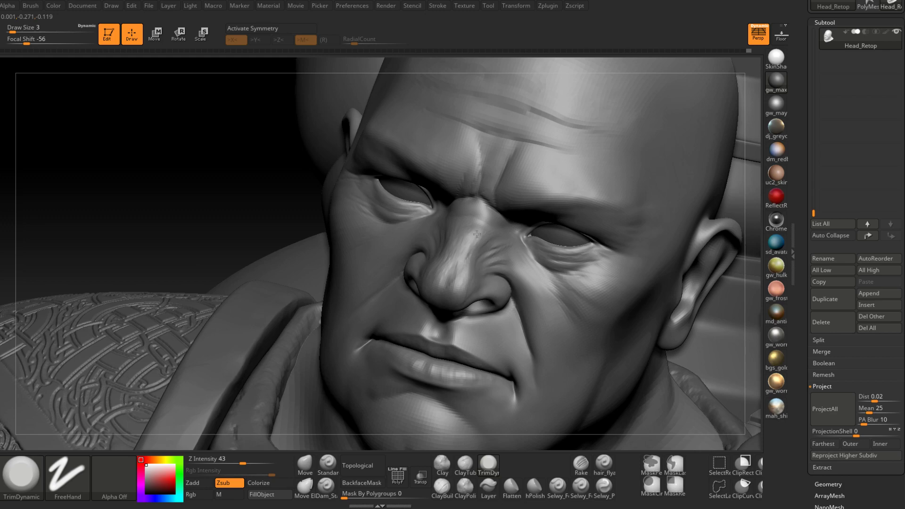
pyautogui.moveTo(453, 255); pyautogui.dragTo(433, 261, button='right')
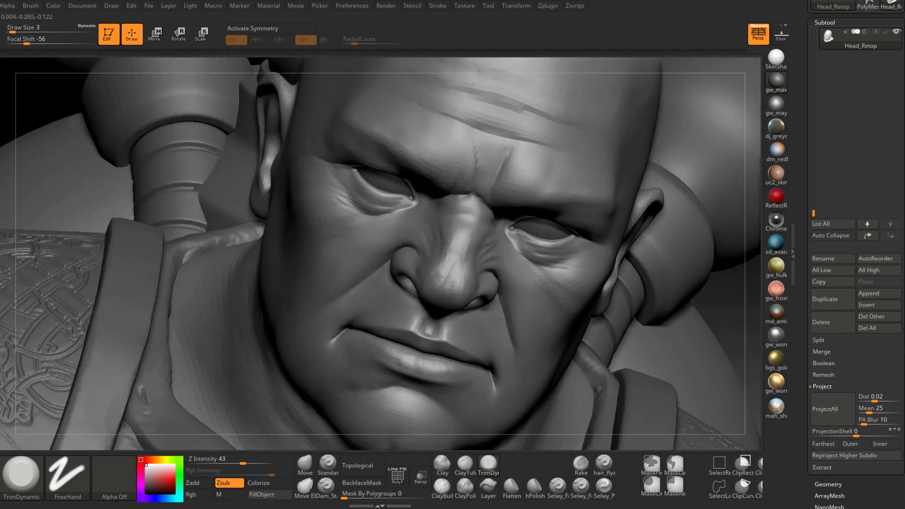
pyautogui.moveTo(461, 290)
pyautogui.mouseDown(button='right')
pyautogui.moveTo(461, 271)
pyautogui.moveTo(463, 308)
pyautogui.mouseUp(button='right')
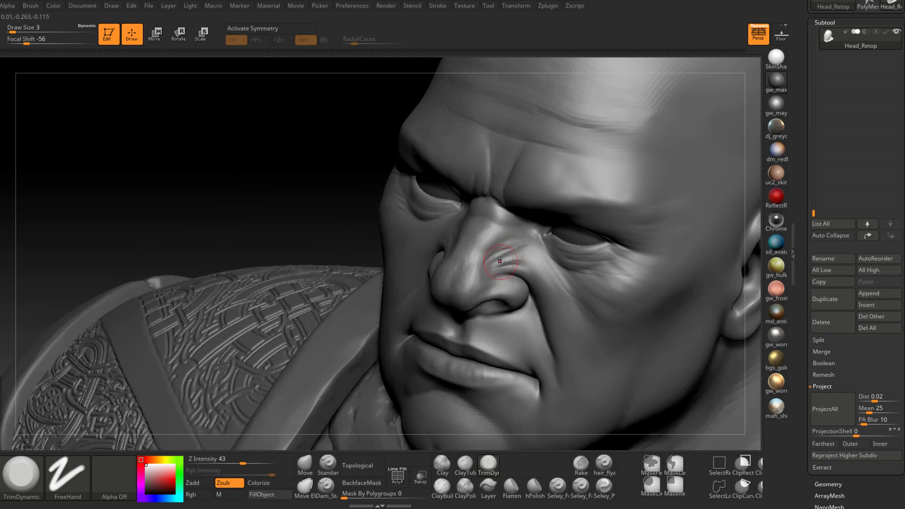
pyautogui.moveTo(521, 251); pyautogui.dragTo(460, 279, button='right')
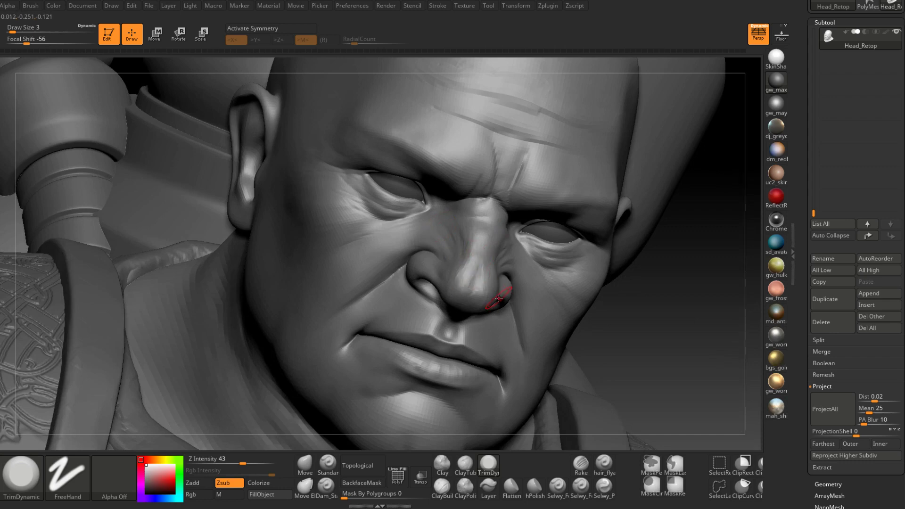
pyautogui.moveTo(568, 278)
pyautogui.mouseDown(button='right')
pyautogui.moveTo(524, 283)
pyautogui.moveTo(549, 287)
pyautogui.moveTo(541, 276)
pyautogui.moveTo(443, 260)
pyautogui.mouseUp(button='right')
# - Show the HelmetBase subtool over the head and hide it again
pyautogui.moveTo(815, 192); pyautogui.dragTo(814, 163)
pyautogui.click(896, 125)
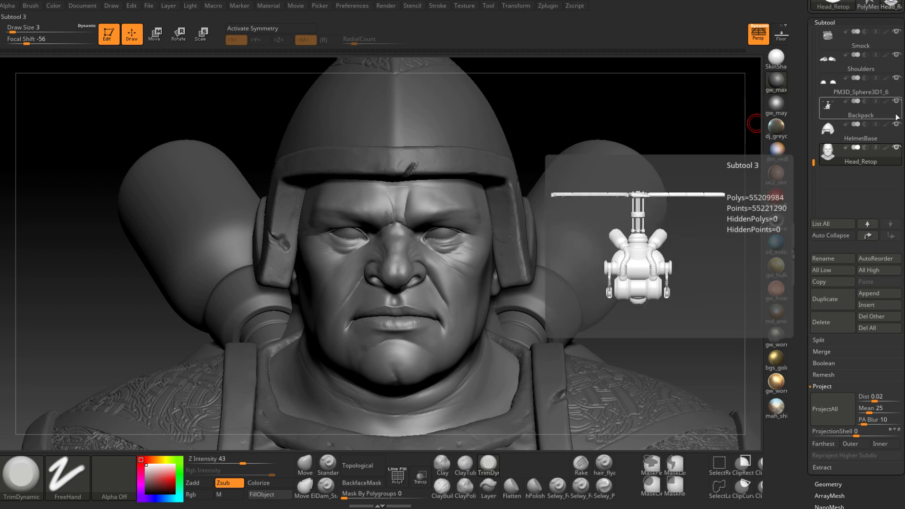
pyautogui.click(896, 125)
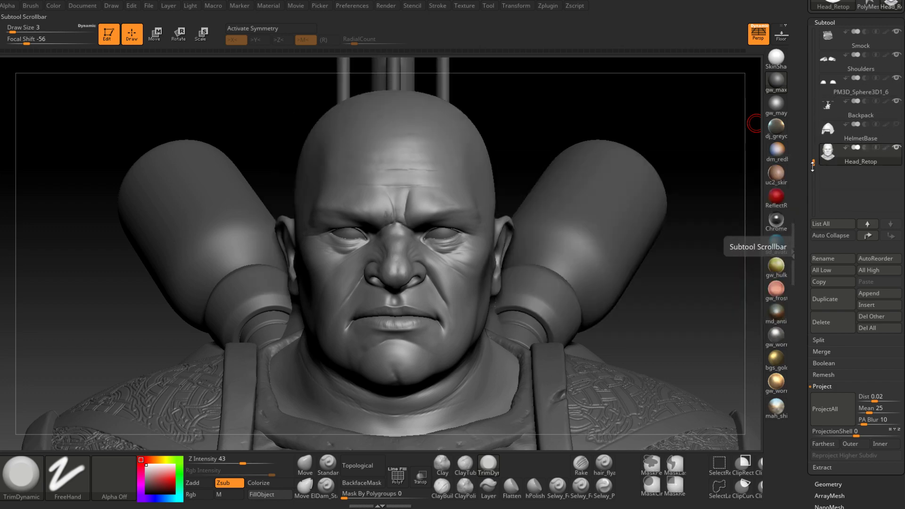
# - Make the hair, moustache and beard subtools visible on the head
pyautogui.moveTo(812, 162); pyautogui.dragTo(813, 56)
pyautogui.click(897, 54)
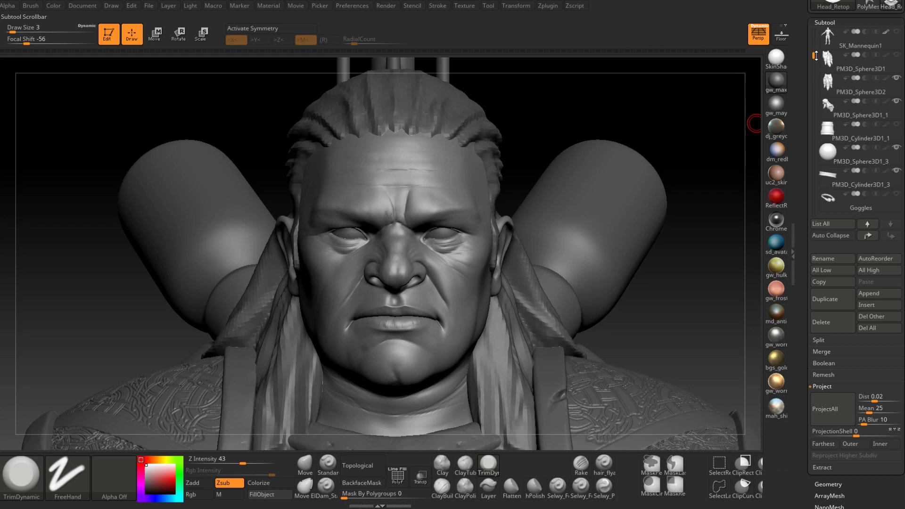
pyautogui.click(897, 55)
pyautogui.moveTo(520, 264)
pyautogui.mouseDown(button='right')
pyautogui.moveTo(462, 300)
pyautogui.moveTo(473, 300)
pyautogui.moveTo(462, 289)
pyautogui.moveTo(552, 259)
pyautogui.moveTo(517, 264)
pyautogui.mouseUp(button='right')
pyautogui.rightClick(535, 317)
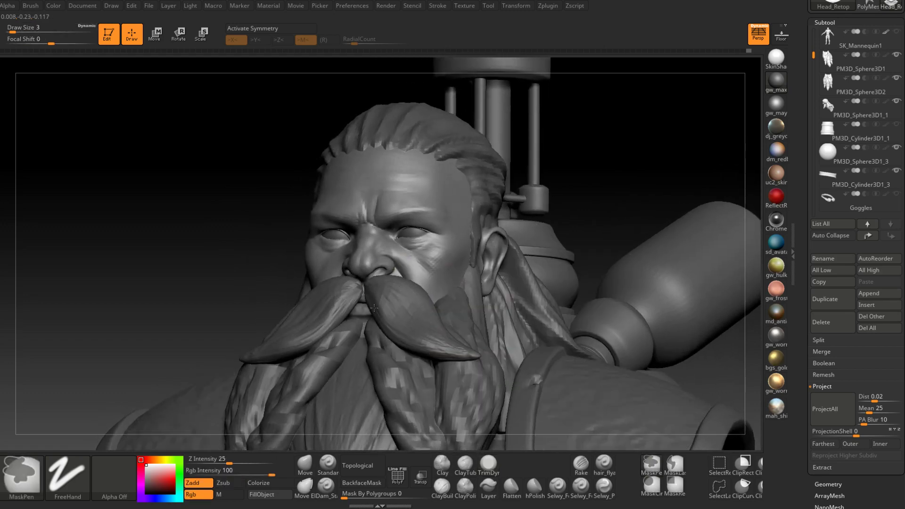
pyautogui.keyDown('ctrl'); pyautogui.moveTo(374, 307); pyautogui.dragTo(381, 322, button='right'); pyautogui.keyUp('ctrl')
pyautogui.click(488, 465)
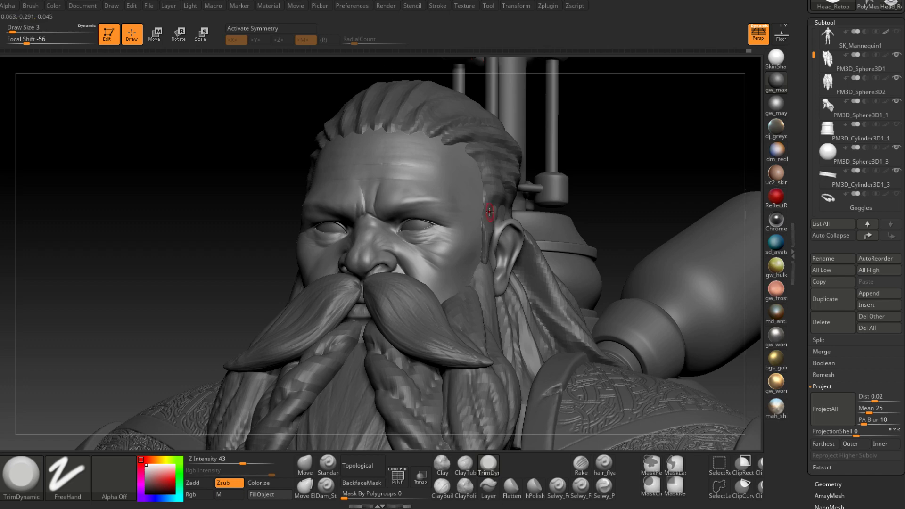
# - Select the eyeball subtool PM3D_Sphere3D1_3 and paint symmetrical iris masks on both eyes with MaskPen, undoing the first attempt
pyautogui.keyDown('alt'); pyautogui.click(422, 233); pyautogui.keyUp('alt')
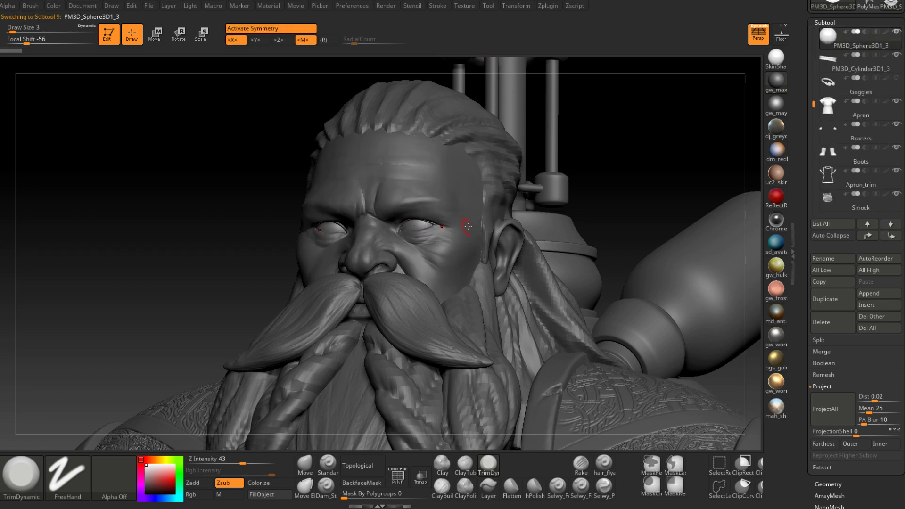
pyautogui.press('ctrl')
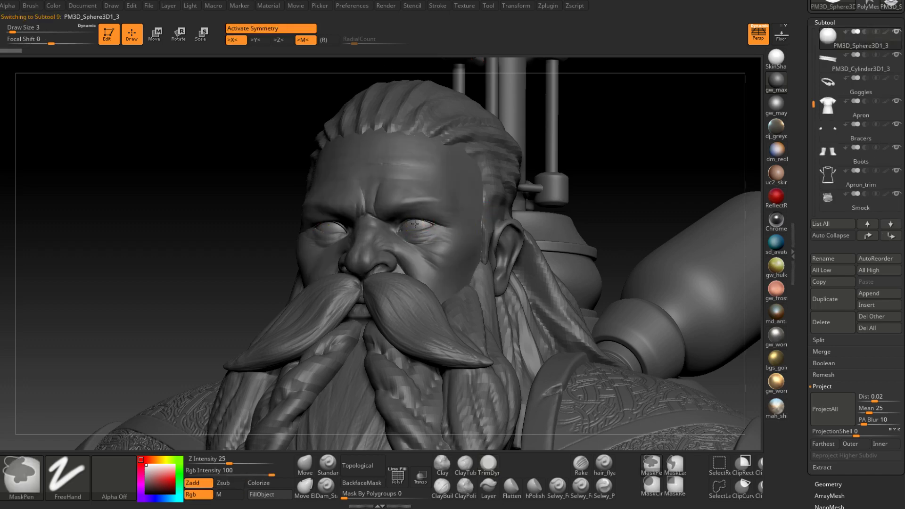
pyautogui.keyDown('ctrl'); pyautogui.moveTo(414, 226); pyautogui.dragTo(414, 225); pyautogui.keyUp('ctrl')
pyautogui.hotkey('ctrl', 'z')
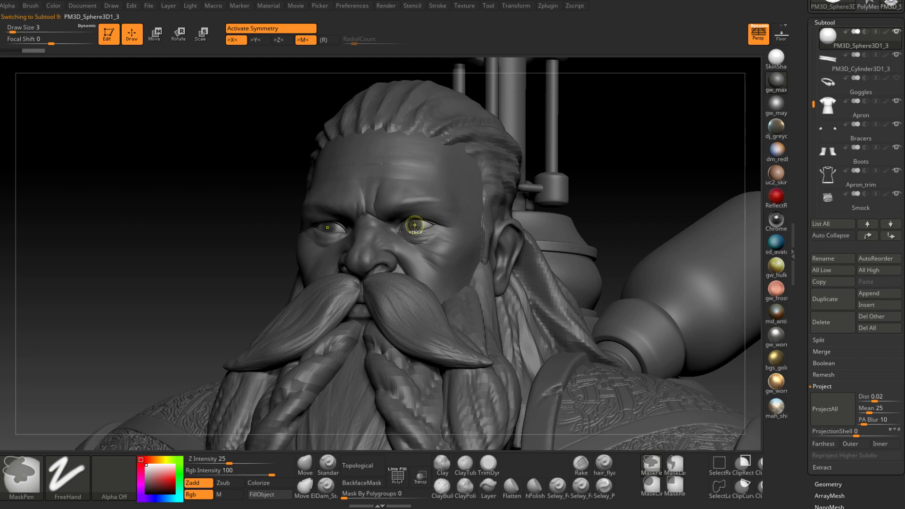
pyautogui.hotkey('ctrl', 'z')
pyautogui.moveTo(638, 187)
pyautogui.mouseDown()
pyautogui.moveTo(649, 178)
pyautogui.moveTo(622, 183)
pyautogui.mouseUp()
pyautogui.press('ctrl')
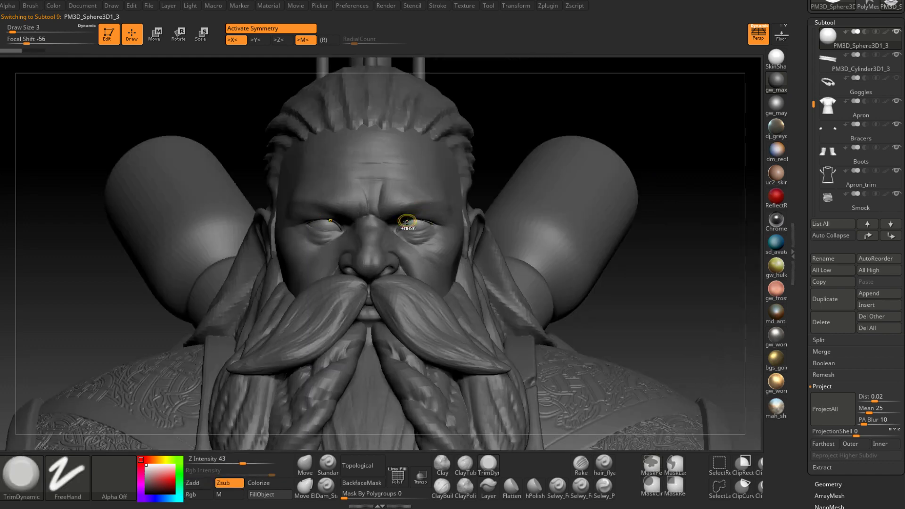
pyautogui.keyDown('ctrl'); pyautogui.moveTo(414, 223); pyautogui.dragTo(414, 224); pyautogui.keyUp('ctrl')
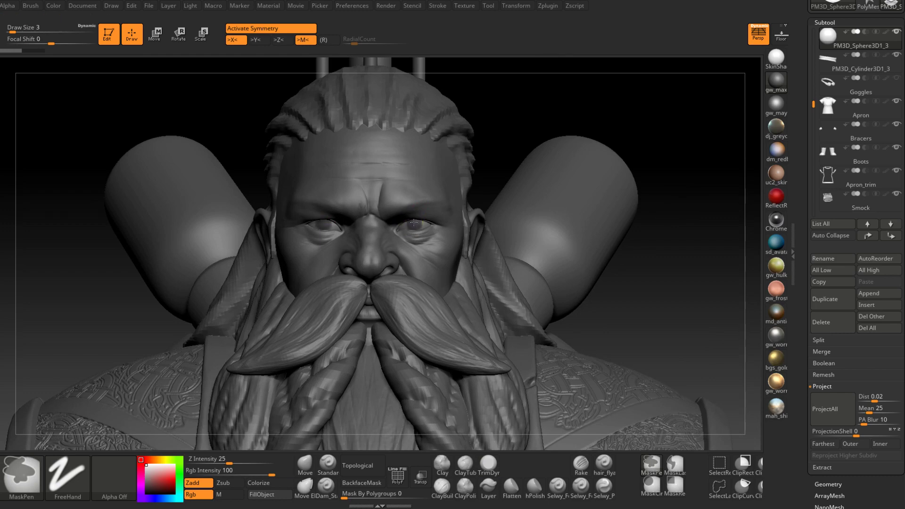
pyautogui.moveTo(511, 146); pyautogui.dragTo(296, 166)
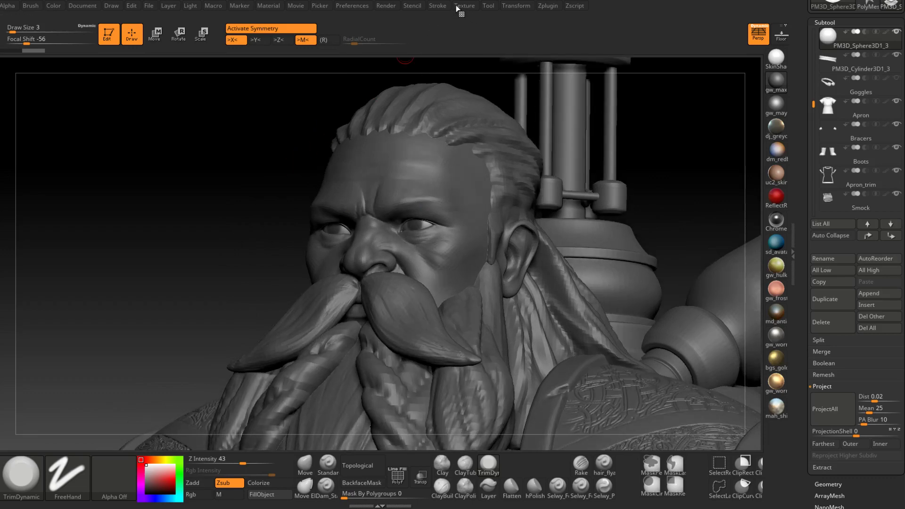
# - Render the three-quarter view of the bearded head and clear the iris masks from the eyeballs
pyautogui.click(385, 5)
pyautogui.click(401, 46)
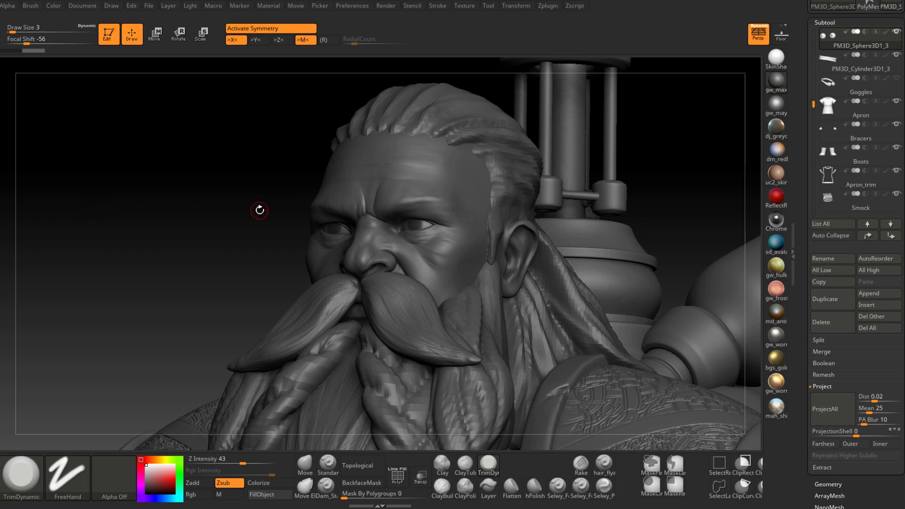
pyautogui.hotkey('ctrl', 's')
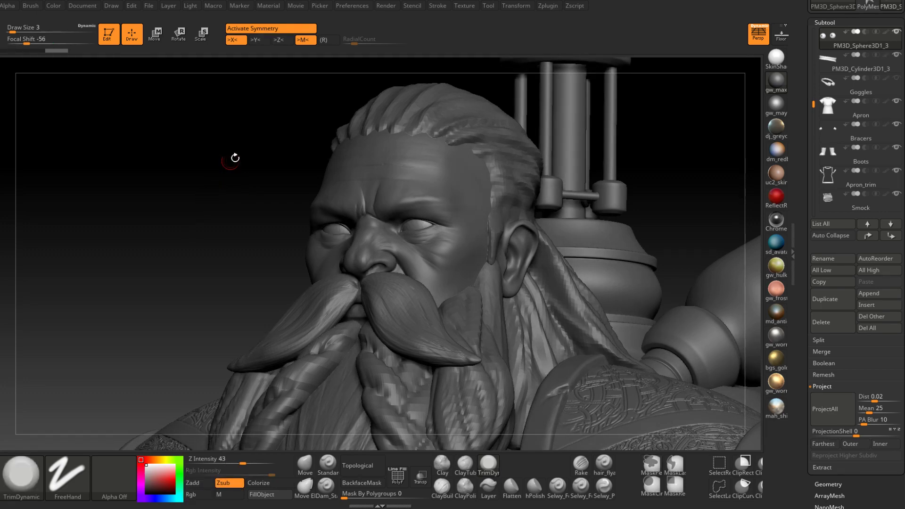
# - Select the Head_Retop subtool and examine the bearded head and full figure from several angles
pyautogui.keyDown('alt'); pyautogui.click(381, 258); pyautogui.keyUp('alt')
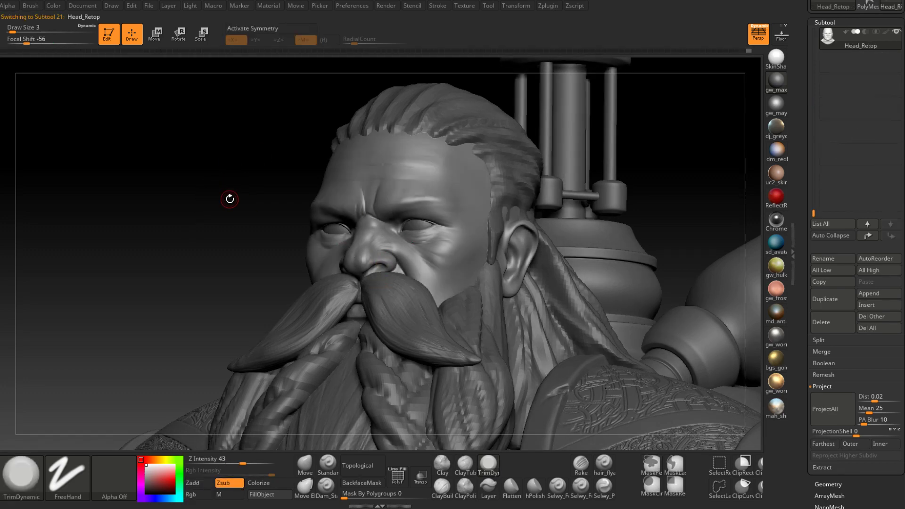
pyautogui.moveTo(233, 160); pyautogui.dragTo(273, 165)
pyautogui.moveTo(707, 272); pyautogui.dragTo(644, 253)
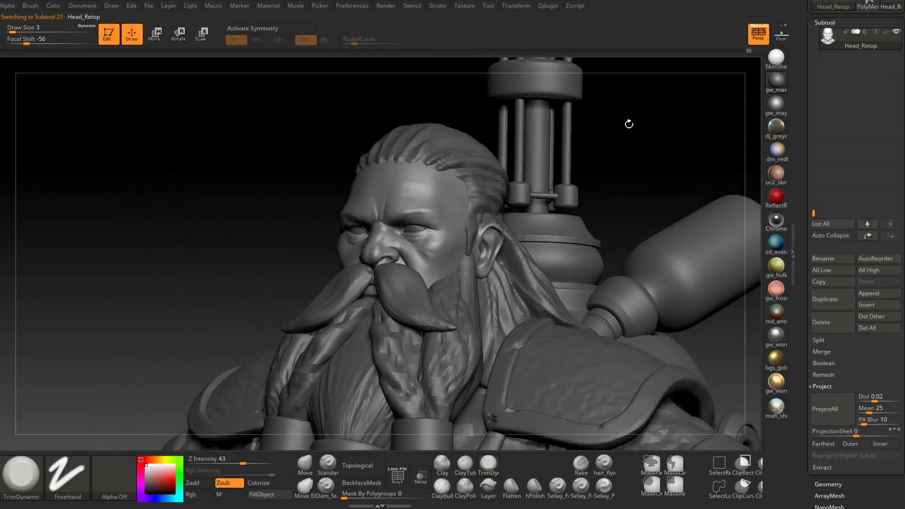
pyautogui.moveTo(629, 124)
pyautogui.mouseDown()
pyautogui.moveTo(616, 121)
pyautogui.moveTo(631, 146)
pyautogui.mouseUp()
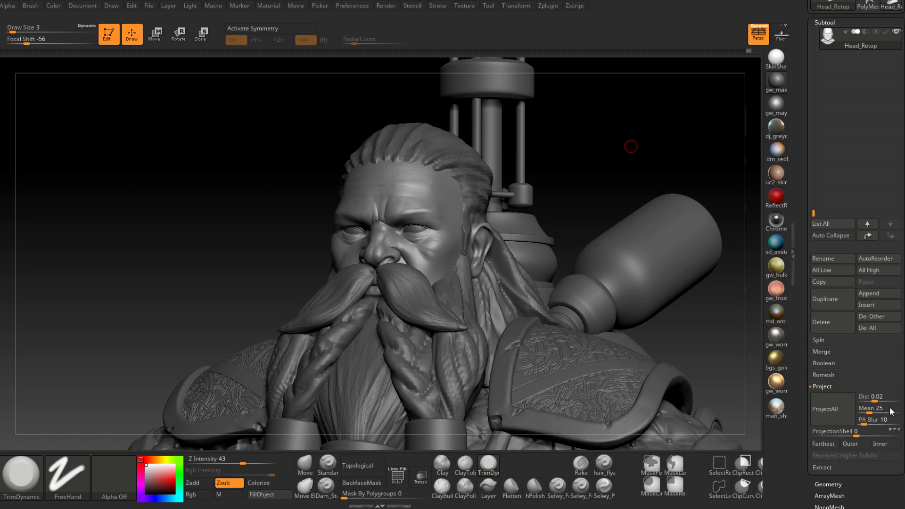
pyautogui.moveTo(713, 373); pyautogui.dragTo(665, 244)
pyautogui.keyDown('ctrl'); pyautogui.moveTo(670, 275); pyautogui.dragTo(653, 256, button='right'); pyautogui.keyUp('ctrl')
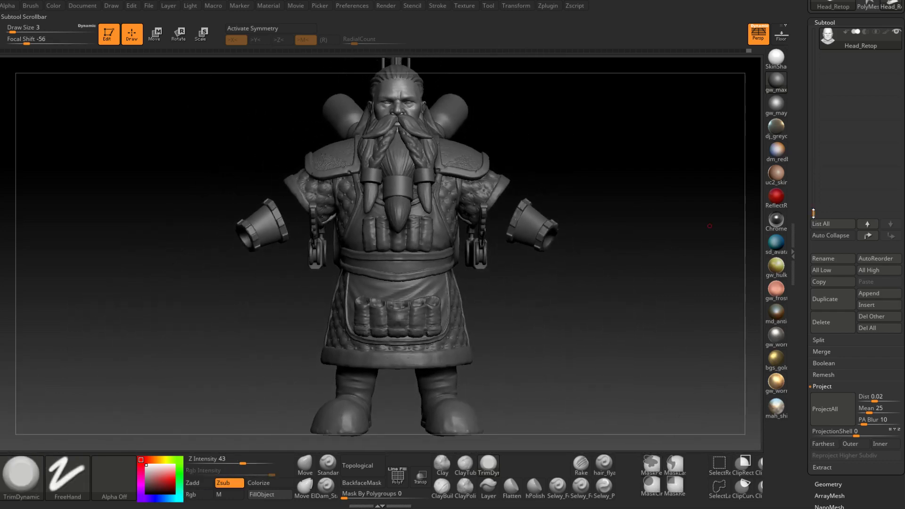
# - Select the Mervon body subtool and record a turntable movie of the full character with its rotor backpack
pyautogui.moveTo(813, 213); pyautogui.dragTo(822, 18)
pyautogui.click(848, 40)
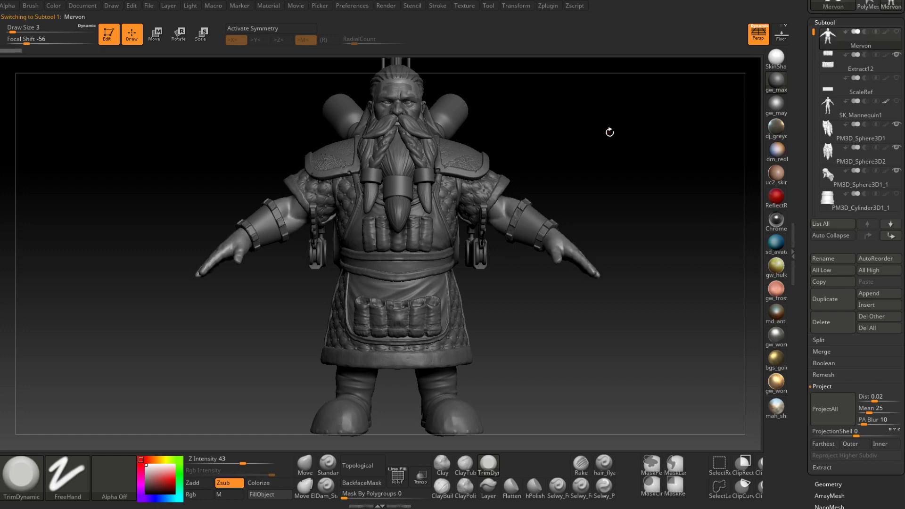
pyautogui.keyDown('alt'); pyautogui.moveTo(491, 123); pyautogui.dragTo(489, 152, button='right'); pyautogui.keyUp('alt')
pyautogui.keyDown('ctrl'); pyautogui.keyDown('shift'); pyautogui.moveTo(354, 77); pyautogui.dragTo(437, 176); pyautogui.keyUp('shift'); pyautogui.keyUp('ctrl')
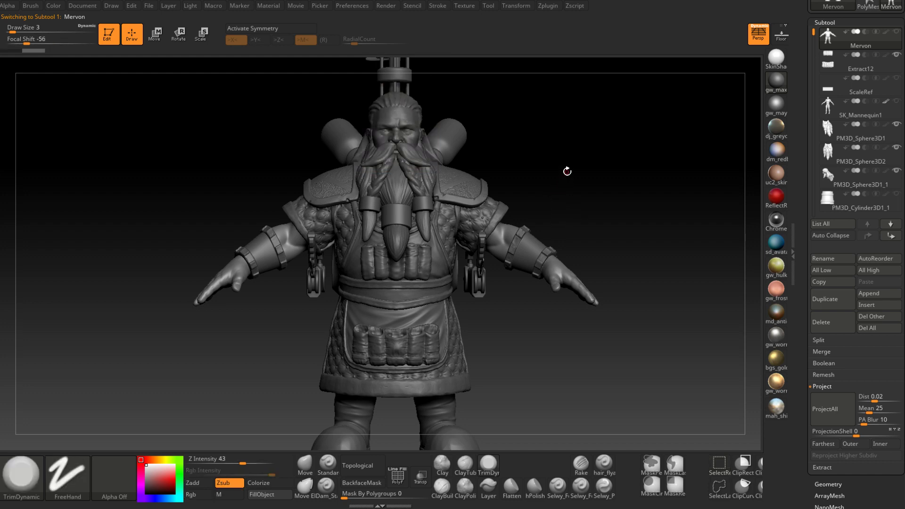
pyautogui.keyDown('ctrl'); pyautogui.moveTo(576, 169); pyautogui.dragTo(574, 244, button='right'); pyautogui.keyUp('ctrl')
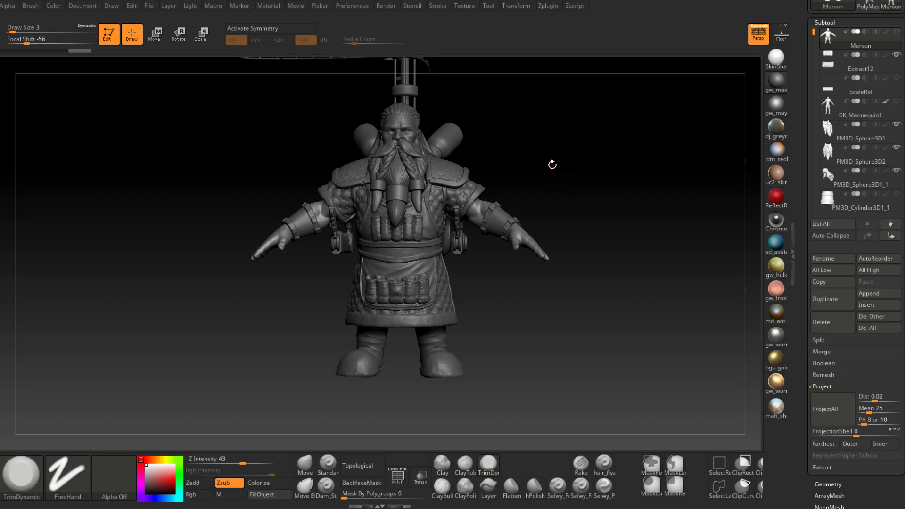
pyautogui.keyDown('alt'); pyautogui.moveTo(552, 164); pyautogui.dragTo(552, 215, button='right'); pyautogui.keyUp('alt')
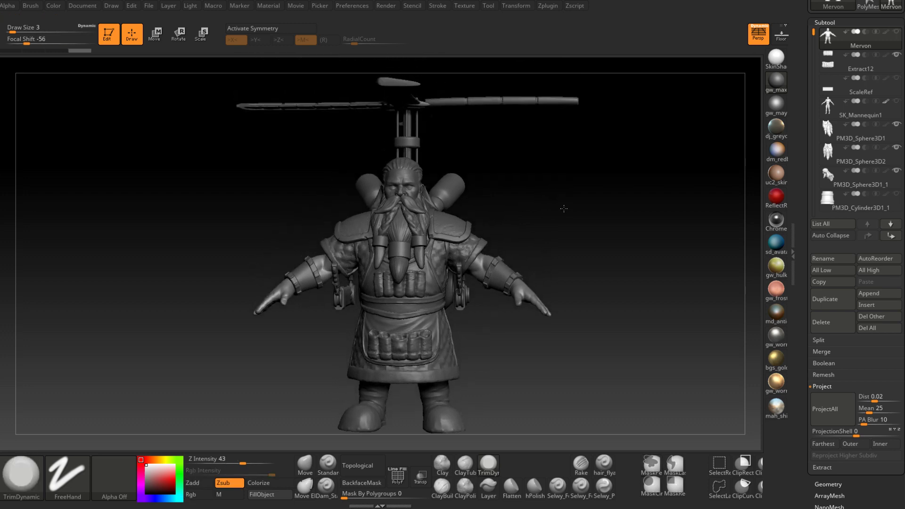
pyautogui.click(392, 6)
pyautogui.moveTo(288, 7)
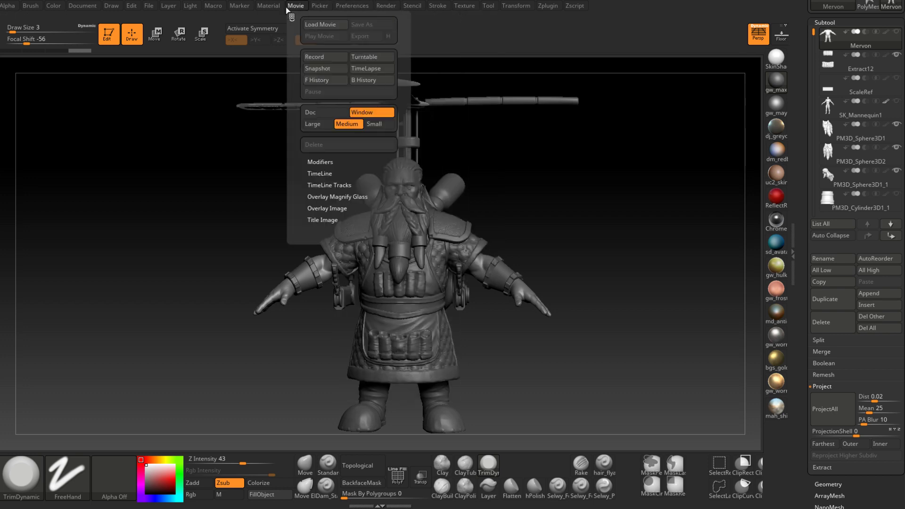
pyautogui.click(372, 56)
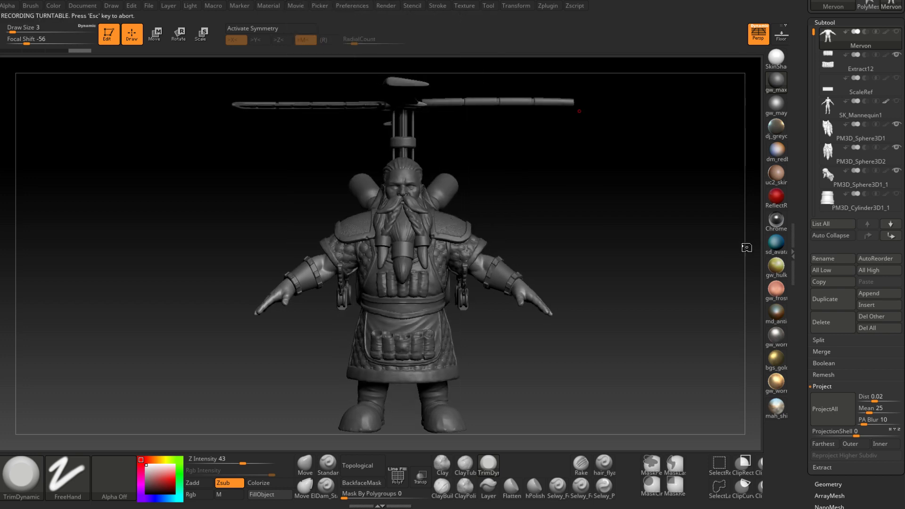